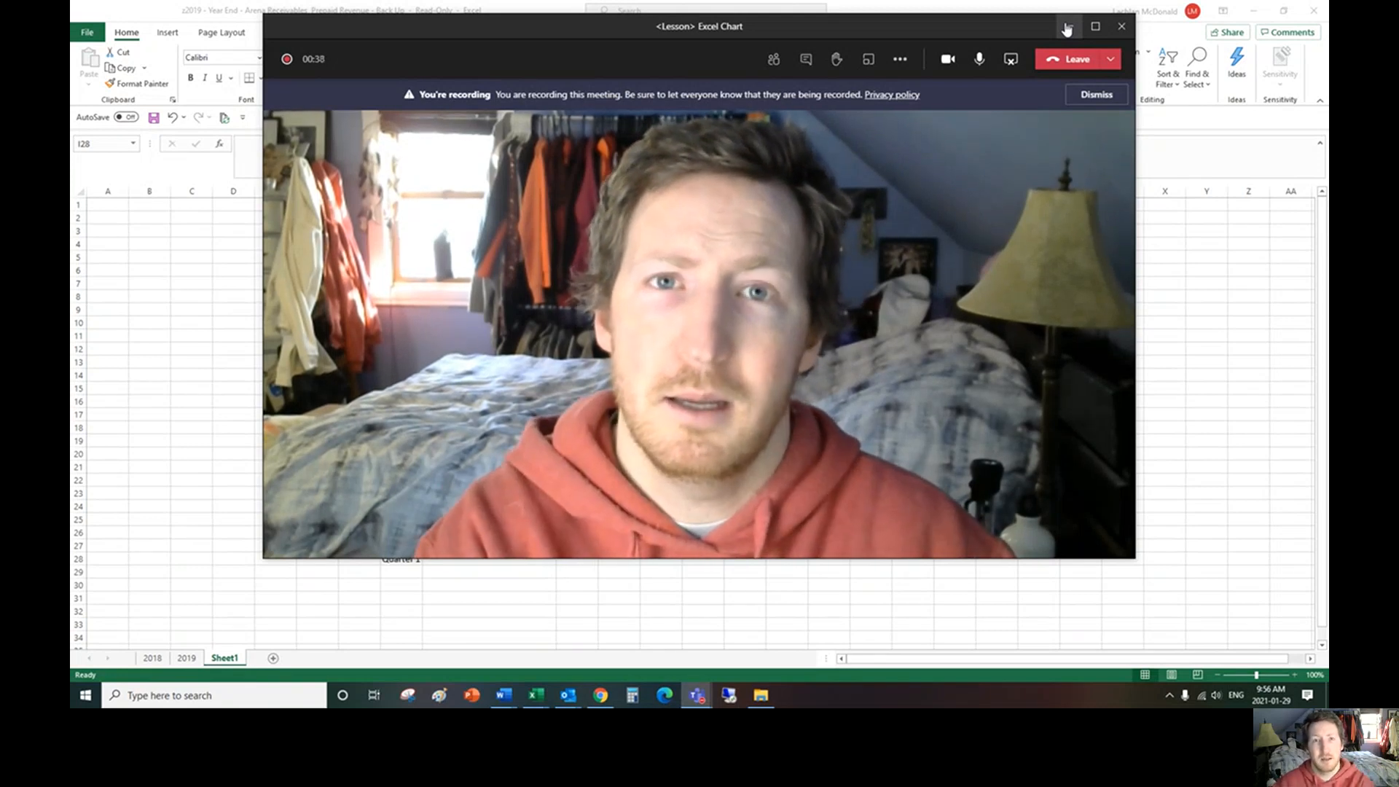
Step: Minimize the meeting window and examine the January to March lists and the Quarter 1 row on Sheet1
click(1067, 29)
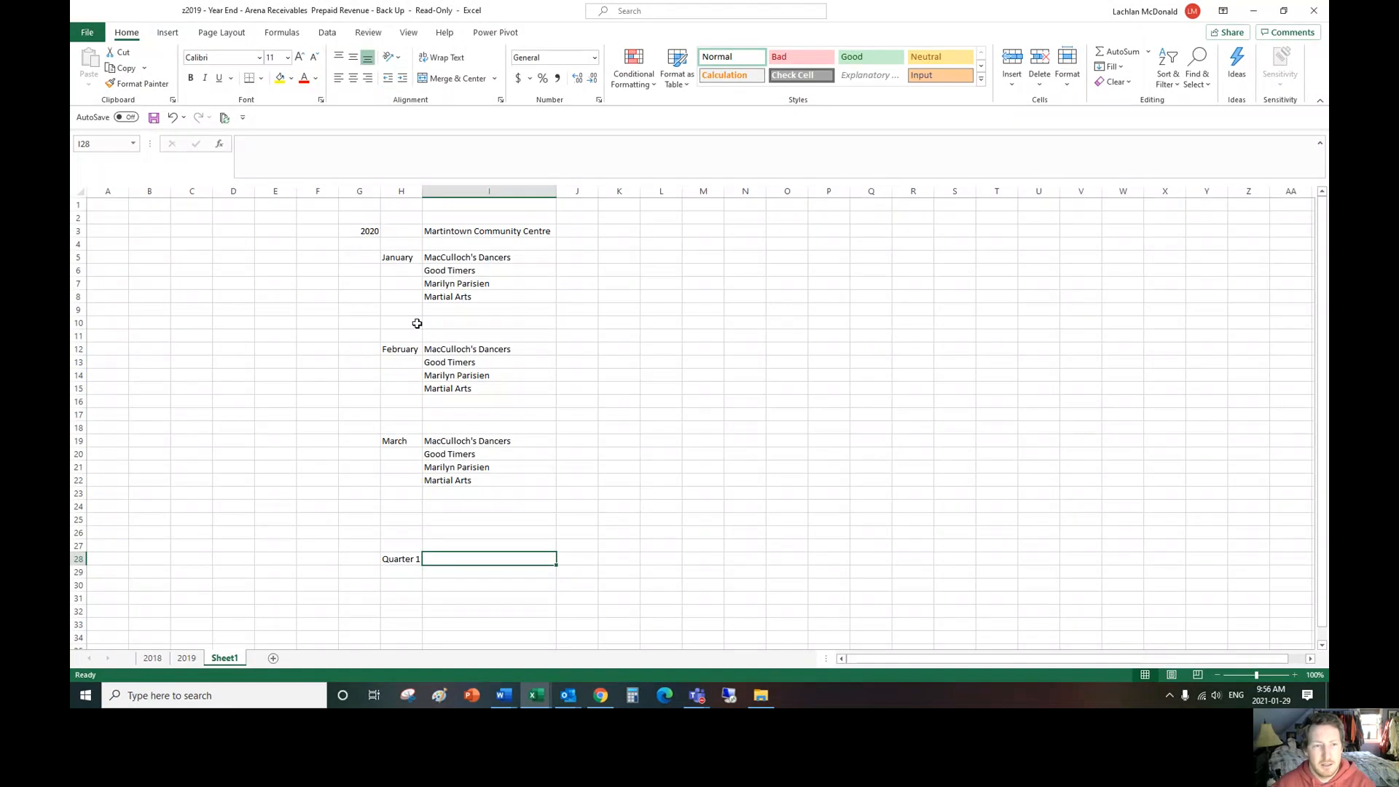
click(474, 237)
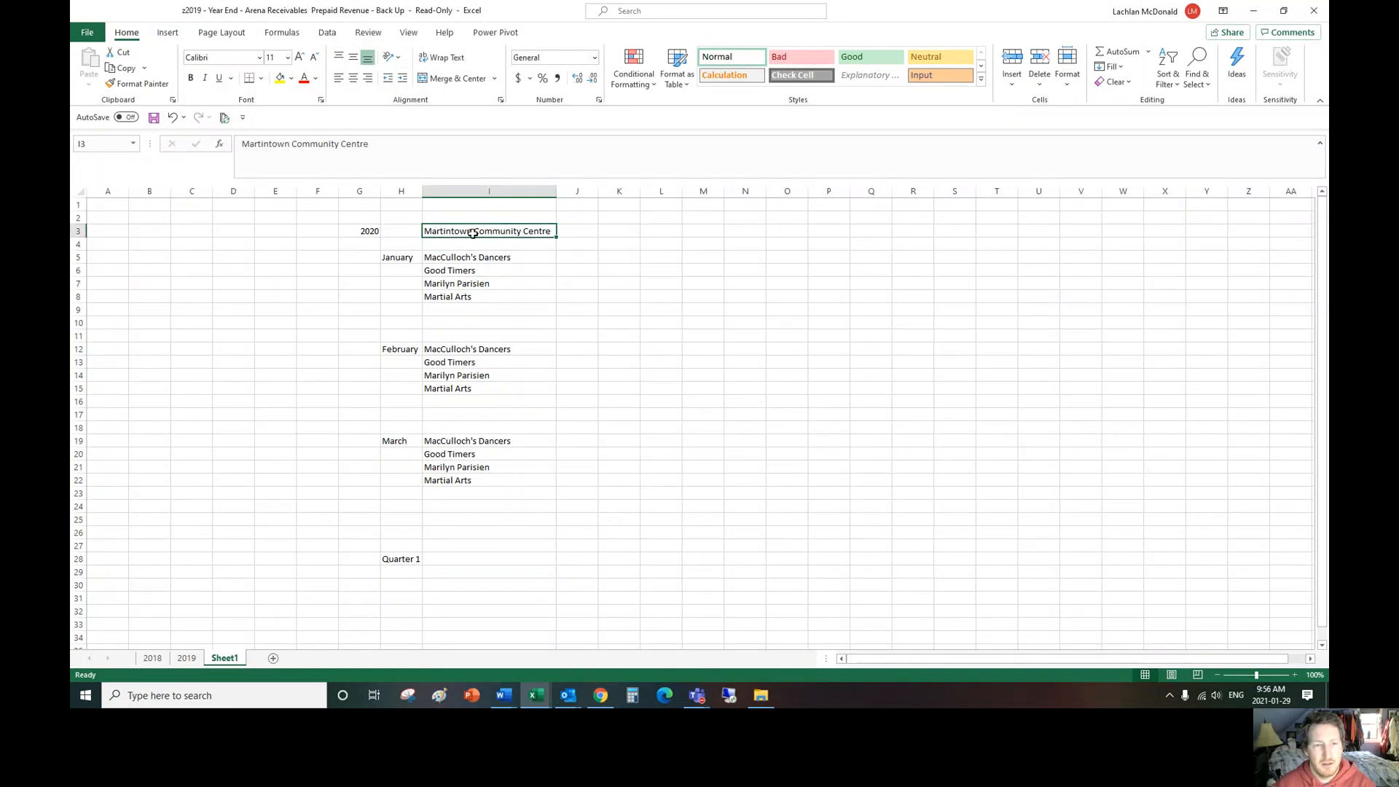
drag(400, 257, 463, 481)
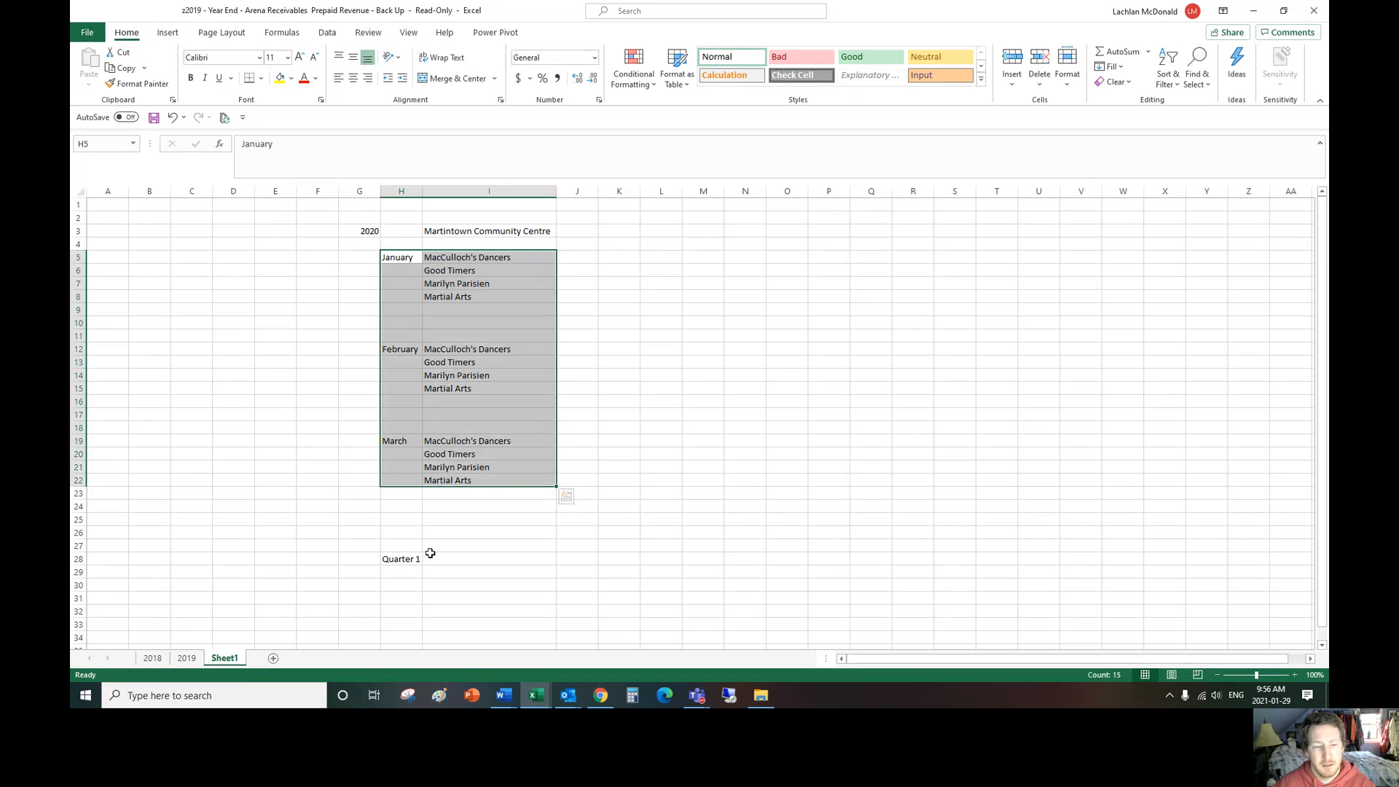
drag(400, 558, 608, 559)
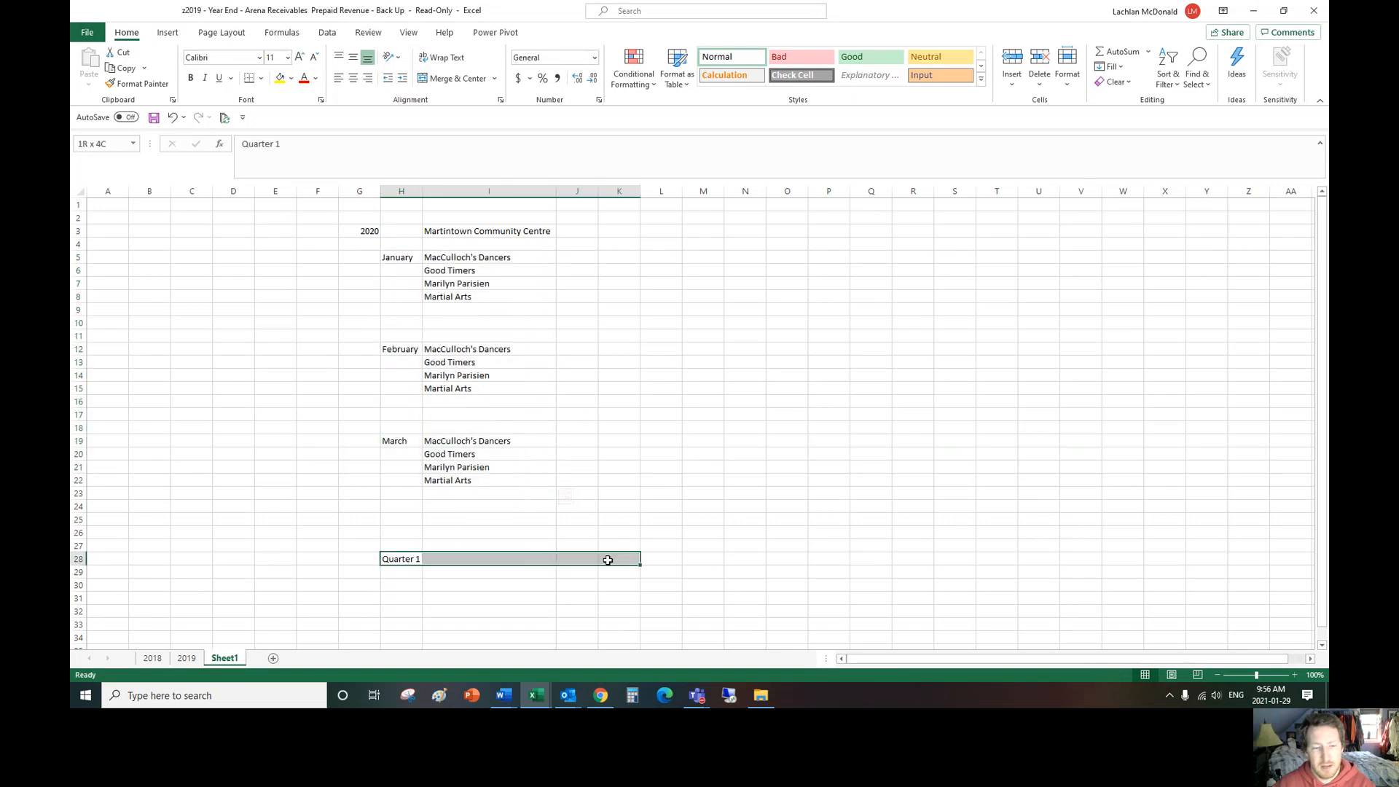
Step: Enter the January amounts 250, 125, 375 and 150 in cells J5 to J8
click(570, 256)
text(2)
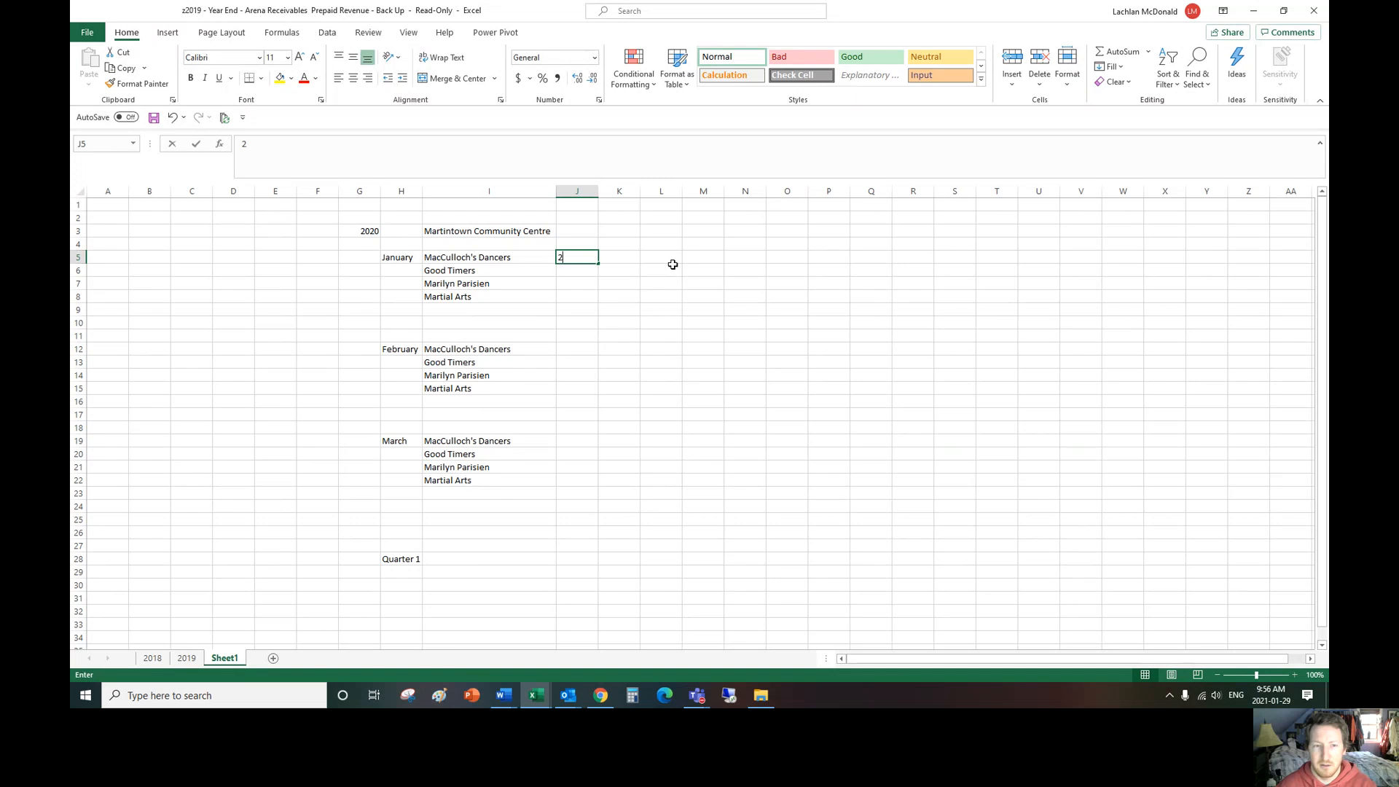
text(50)
key(Return)
text(125)
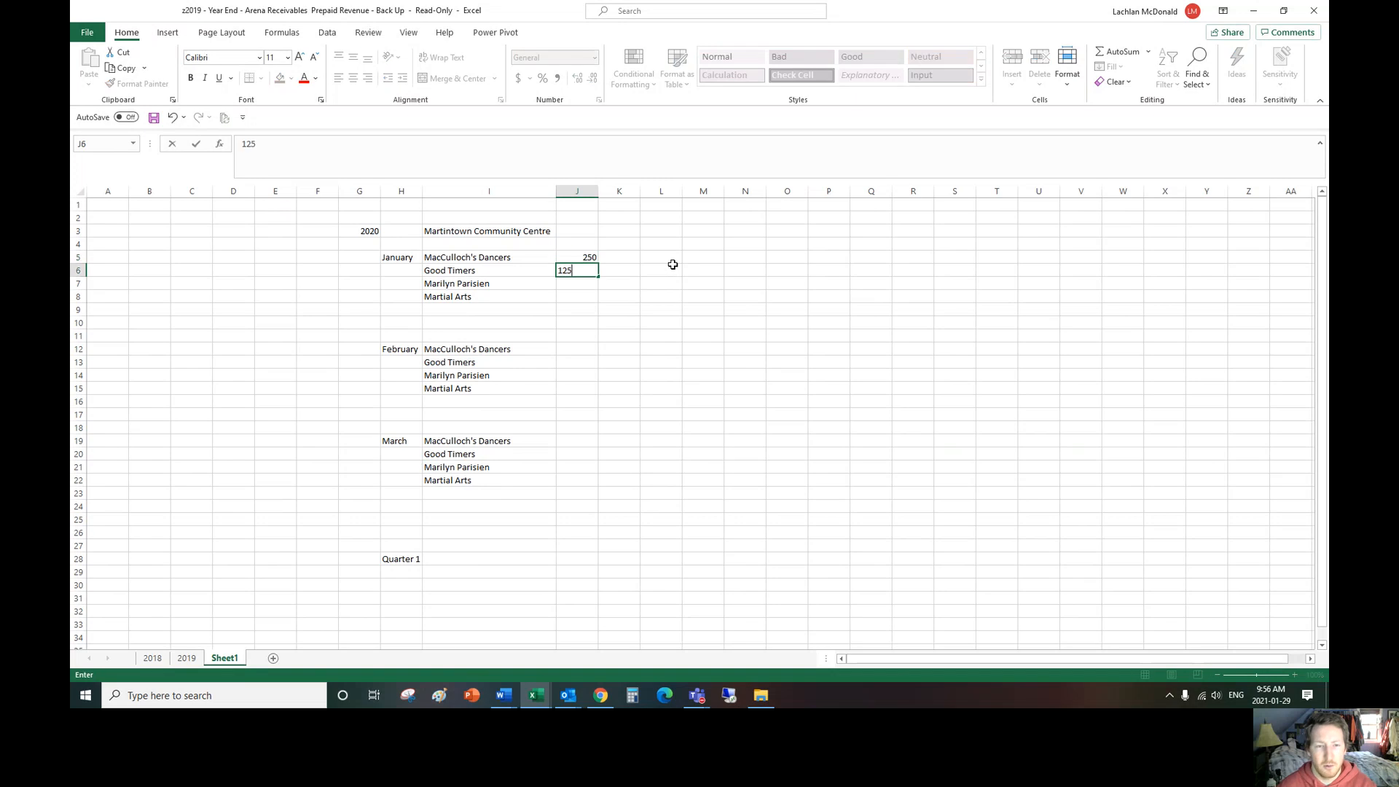
key(Return)
text(375)
key(Return)
text(150)
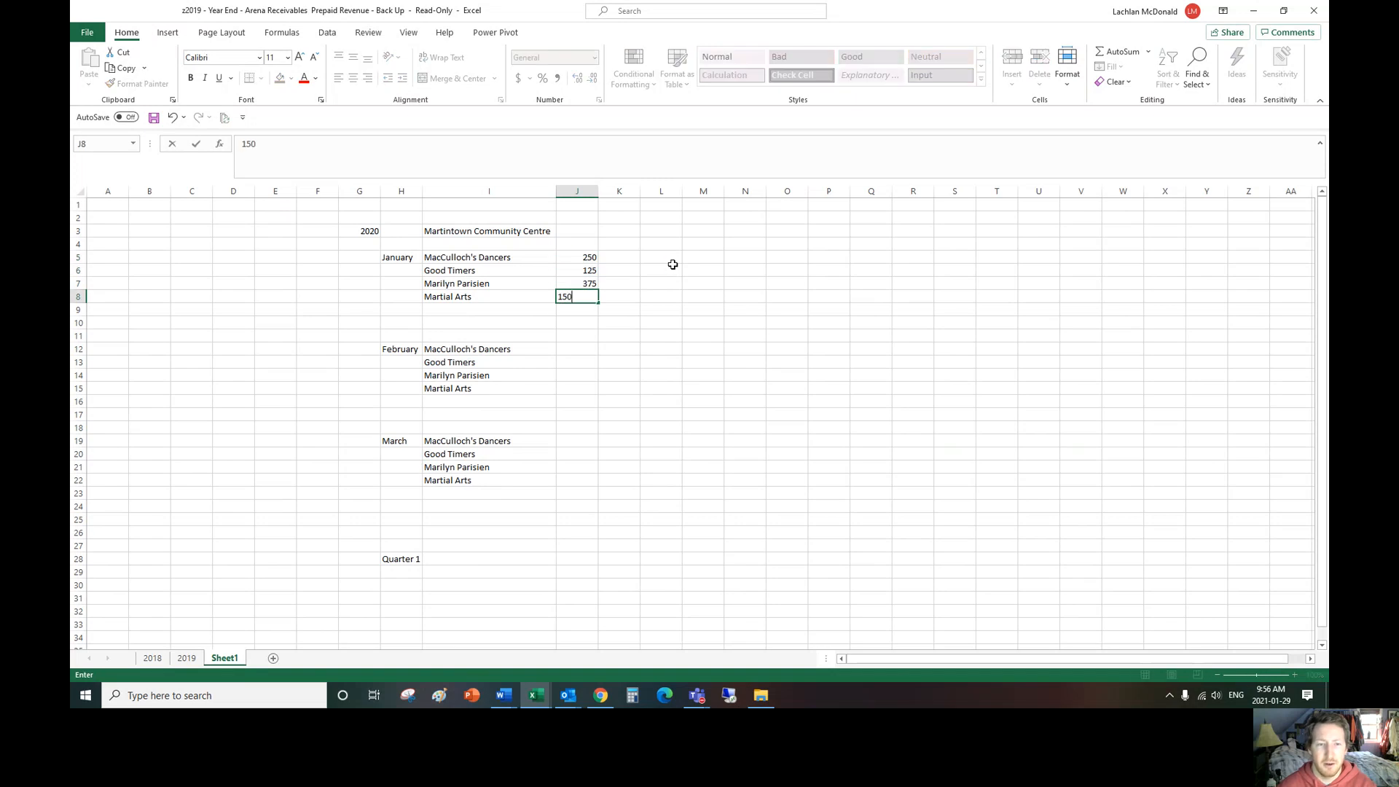
key(Return)
Step: Enter the February amounts 150, 150, 125 and 325 in cells J12 to J15
key(Down)
key(Down)
key(Down)
text(150)
key(Return)
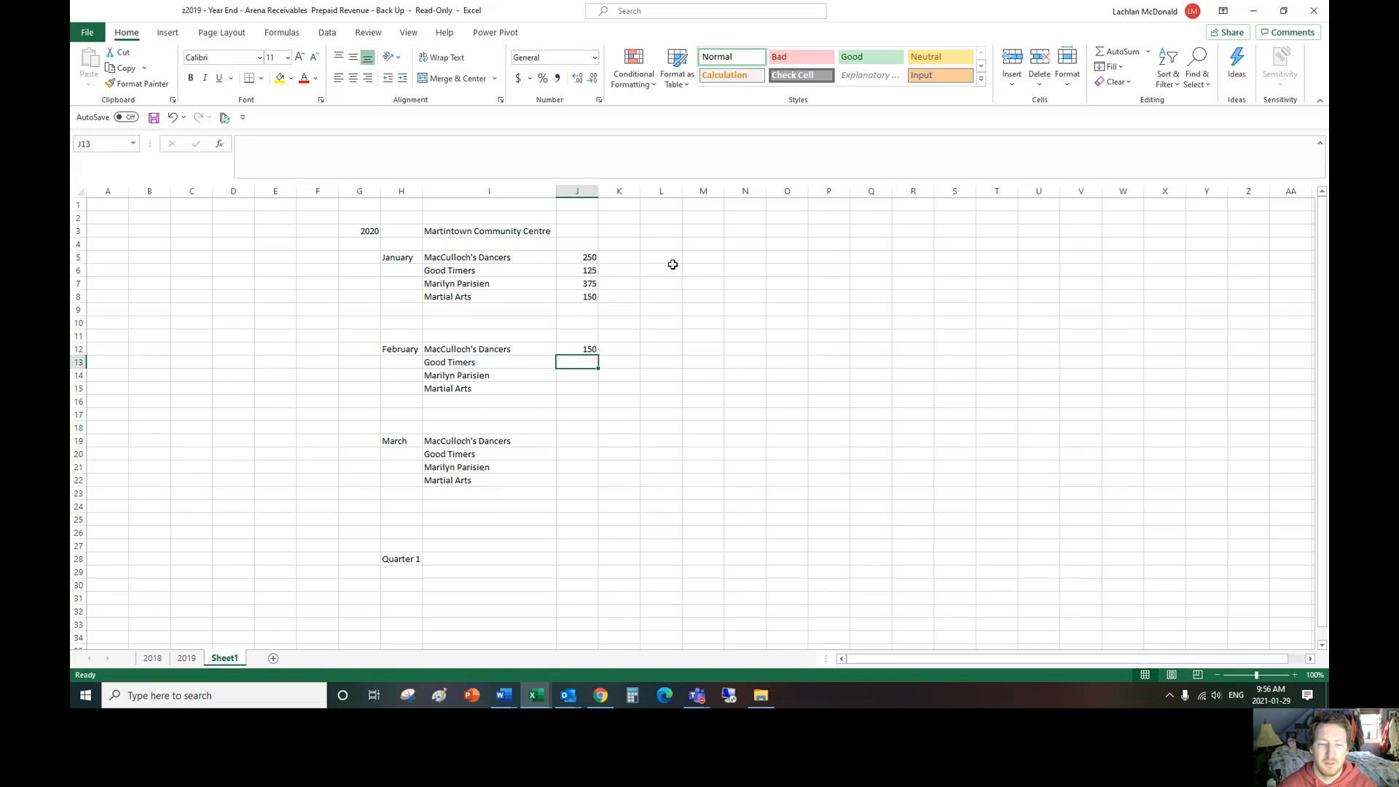
text(150)
key(Return)
text(125)
key(Return)
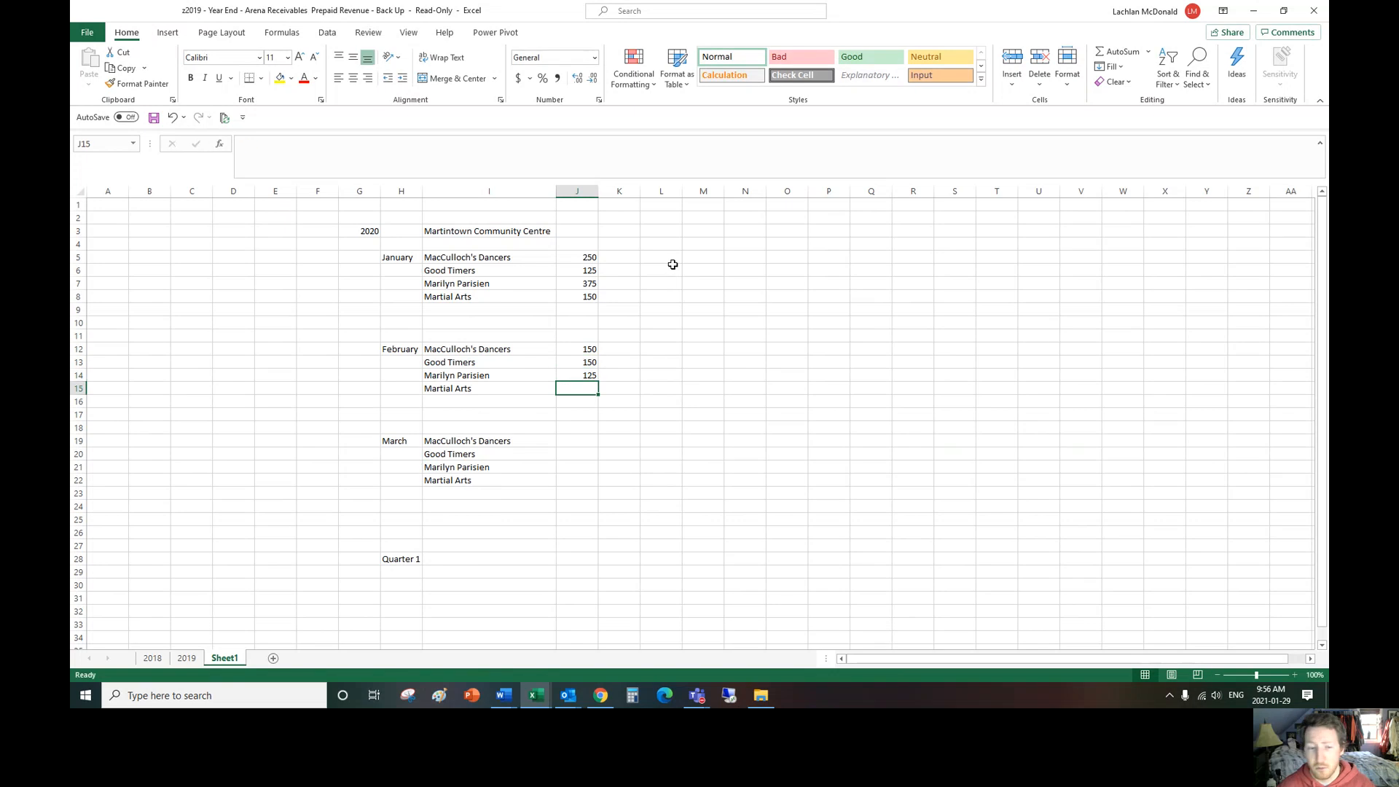
text(325)
key(Return)
Step: Enter the March amounts 450, 125, 325 and 175 in cells J19 to J22
key(Down)
key(Down)
key(Down)
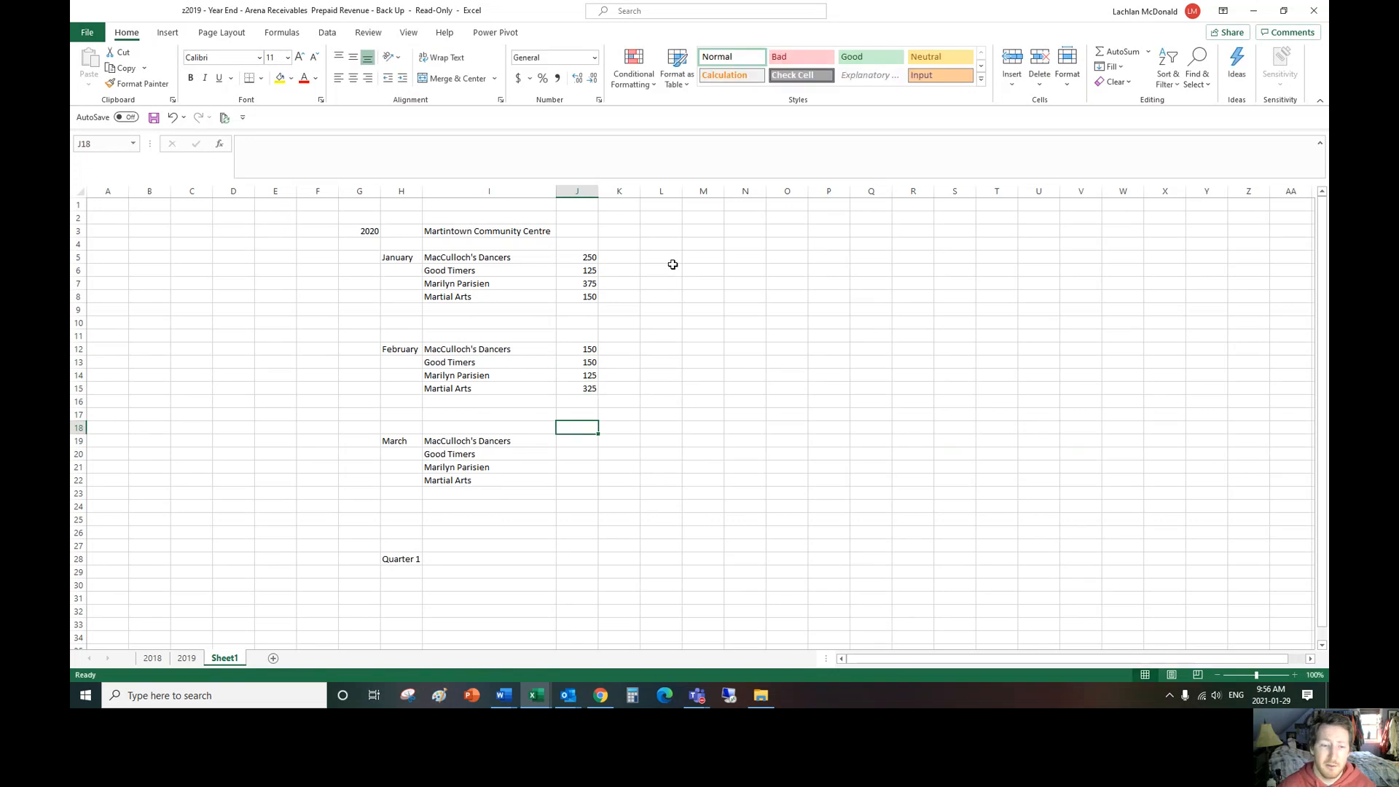
text(450)
key(Return)
text(125)
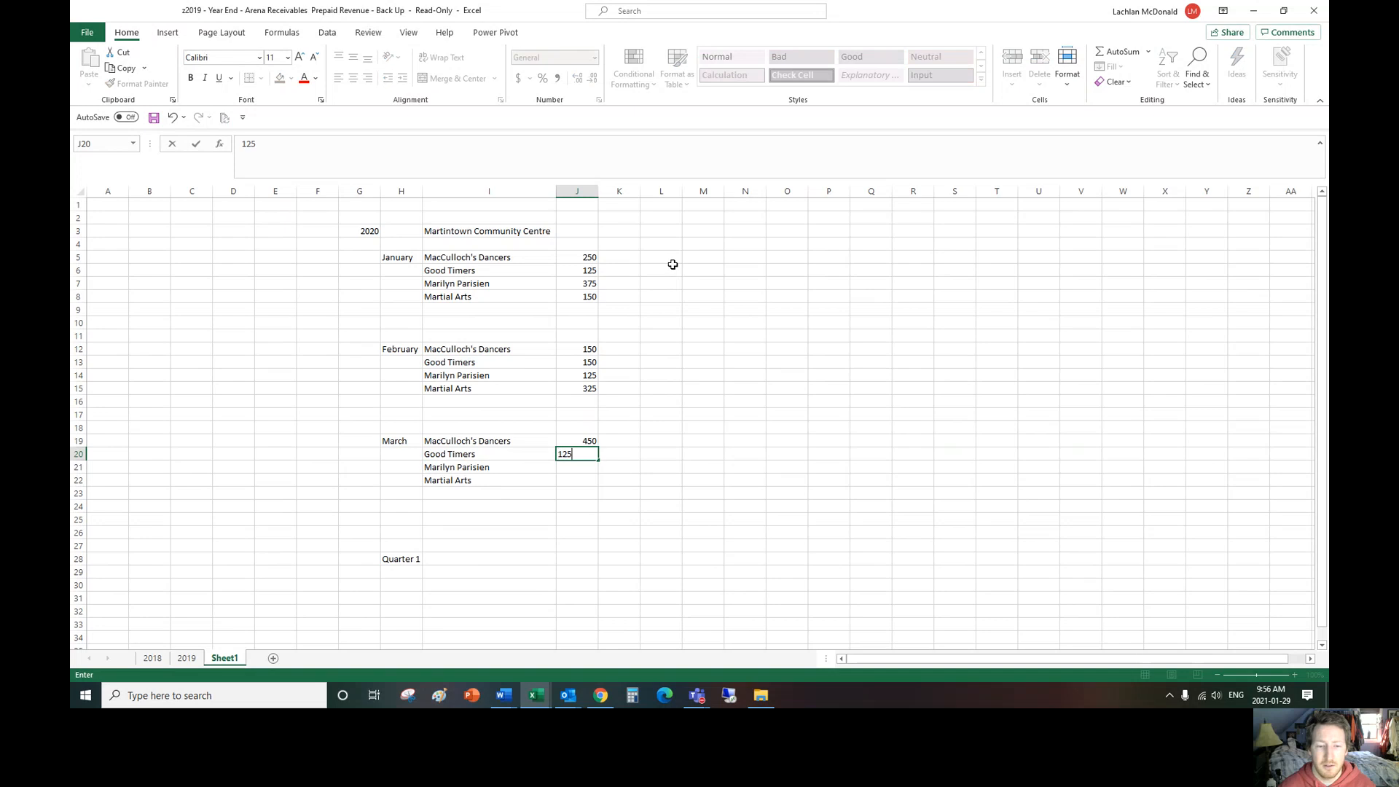
key(Return)
text(325)
key(Return)
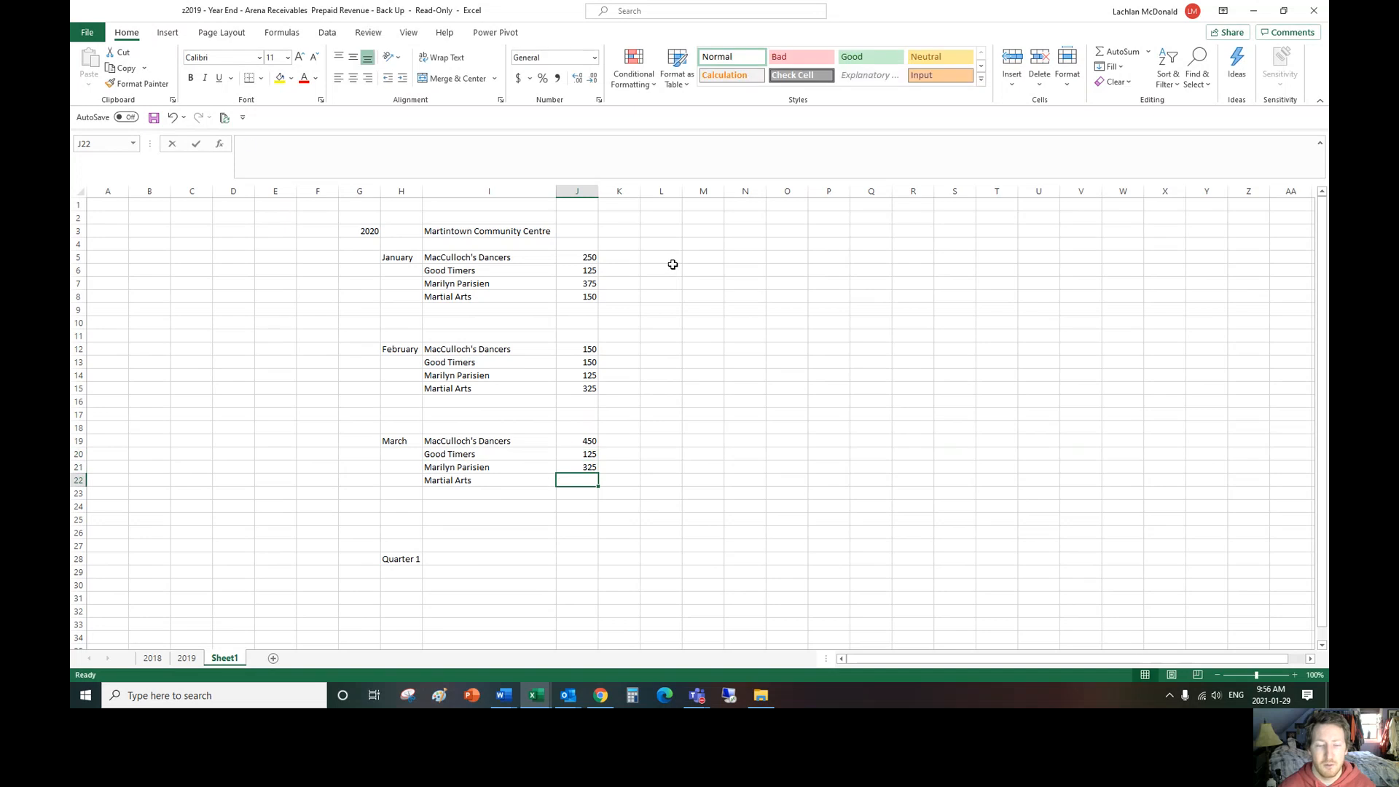
text(175)
key(Return)
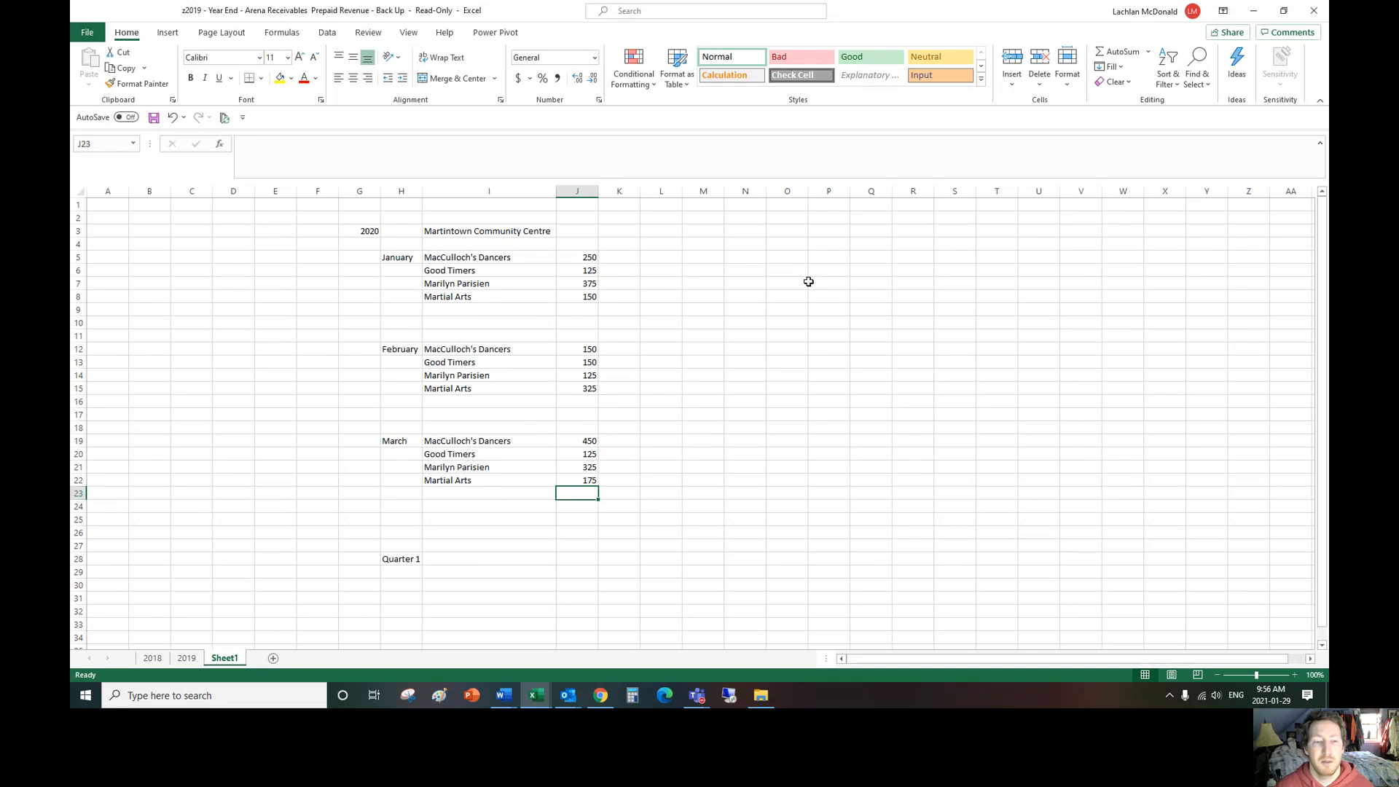
Step: Enter the label "Total Month" in I10 under January and copy it to I17 and I24 for February and March
click(479, 325)
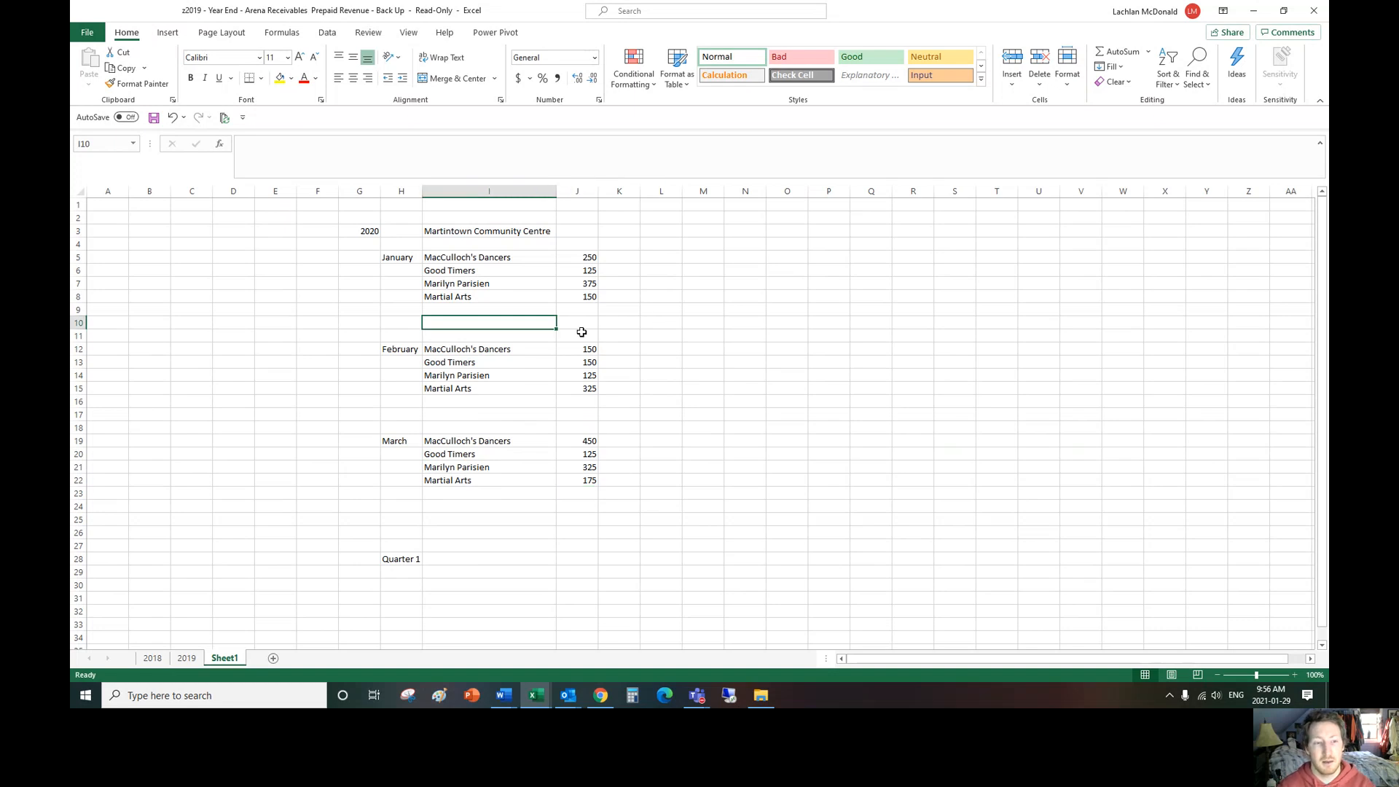
text(S)
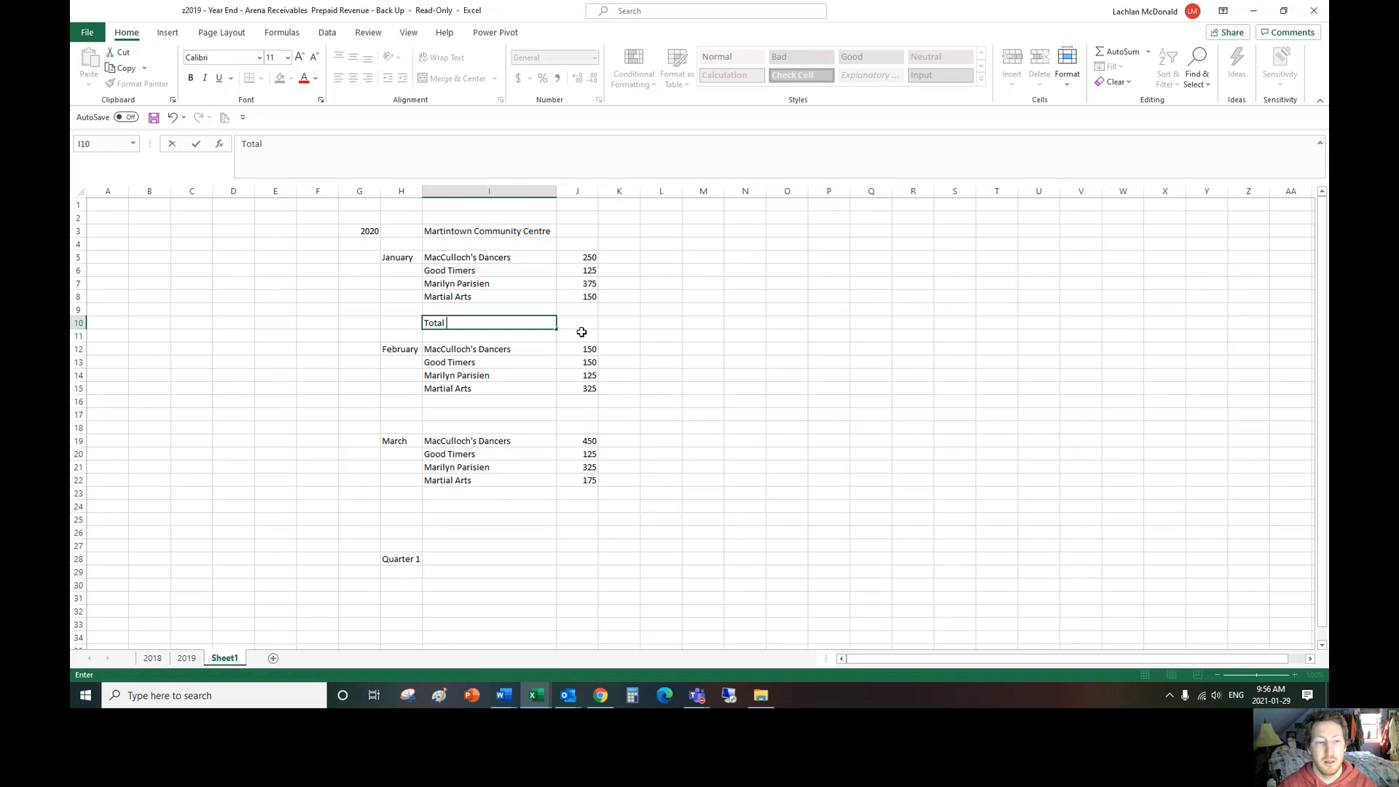
text(otal Month)
key(ctrl+Return)
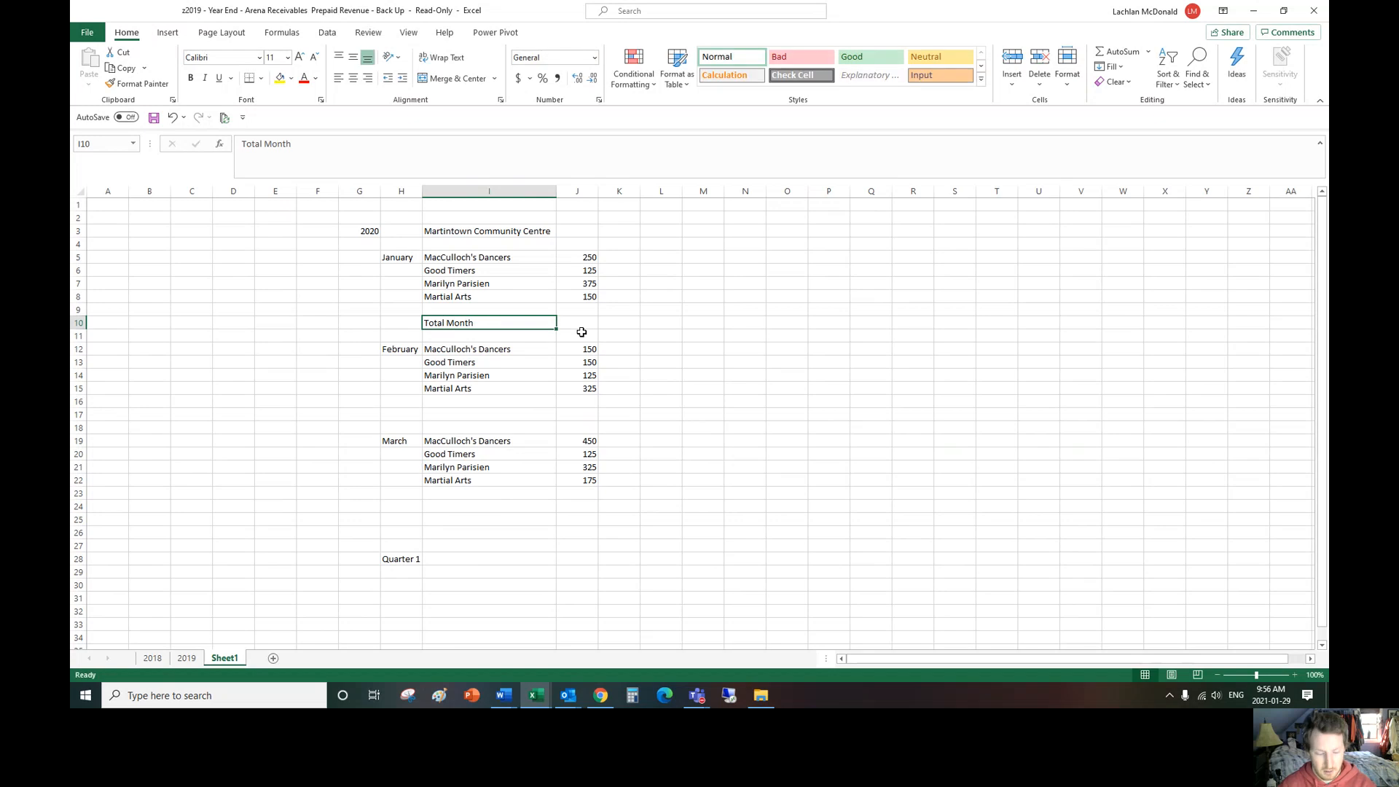
key(ctrl+c)
click(486, 419)
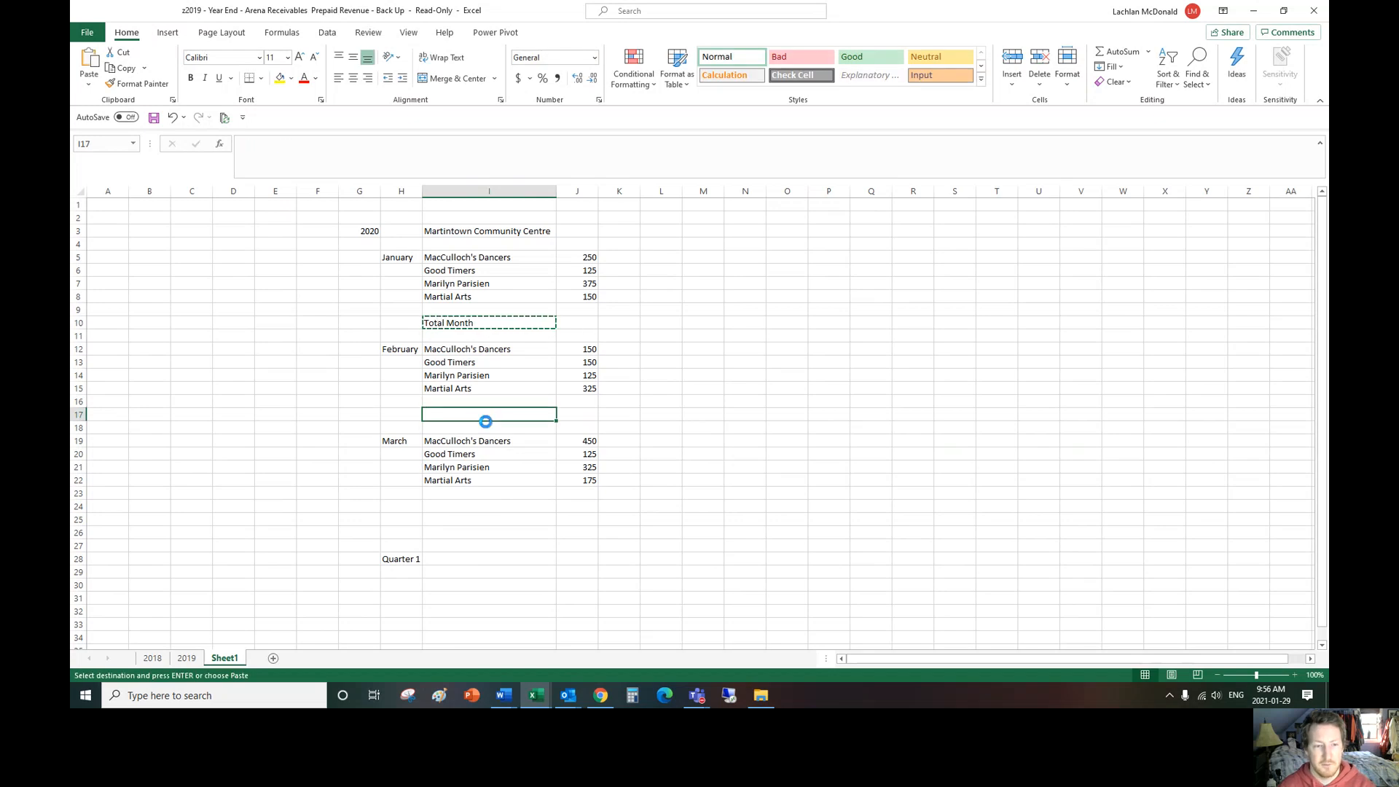
key(ctrl+v)
click(476, 506)
key(ctrl+v)
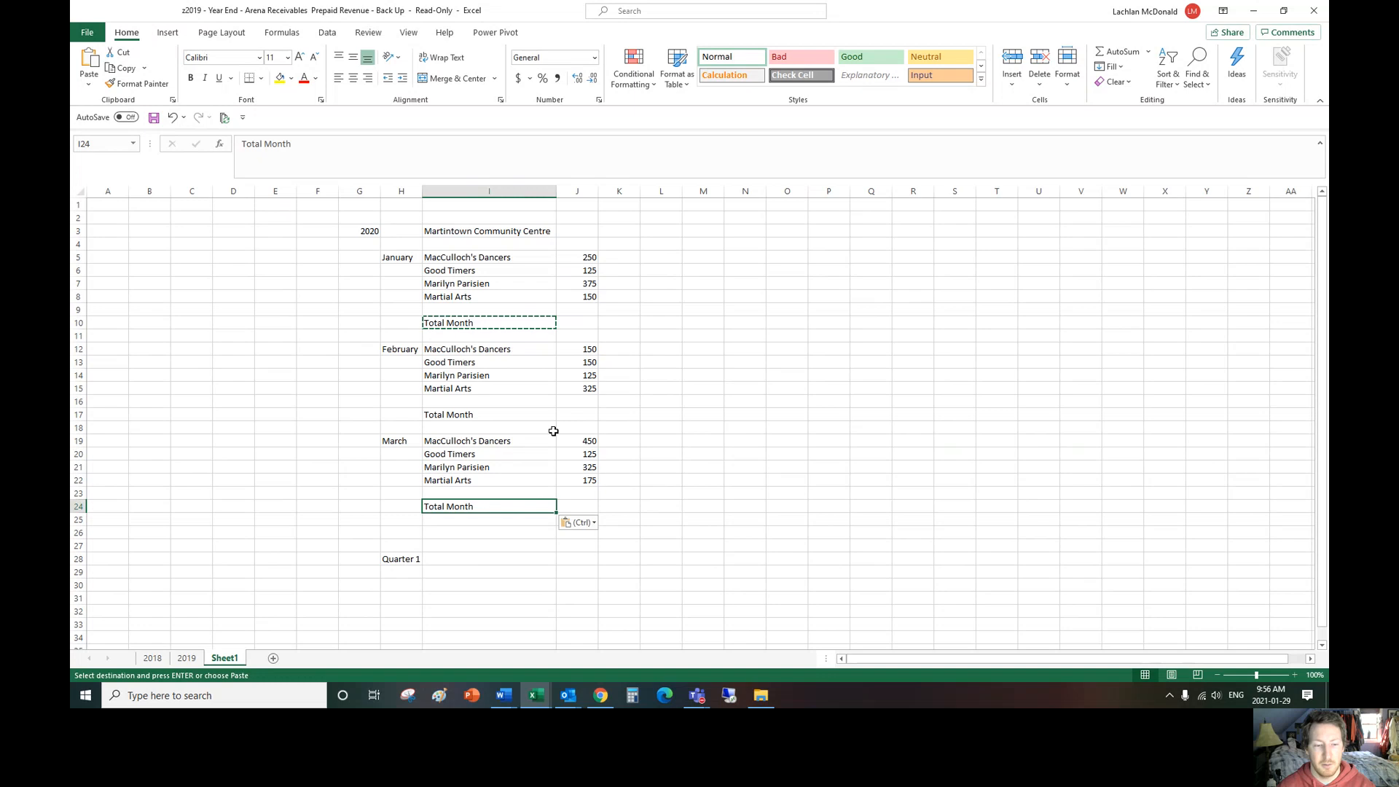
Step: Move the "Quarter 1" label from H28 to H26 and enter "Total Quarter 1" beside it in I26
click(419, 557)
key(ctrl+c)
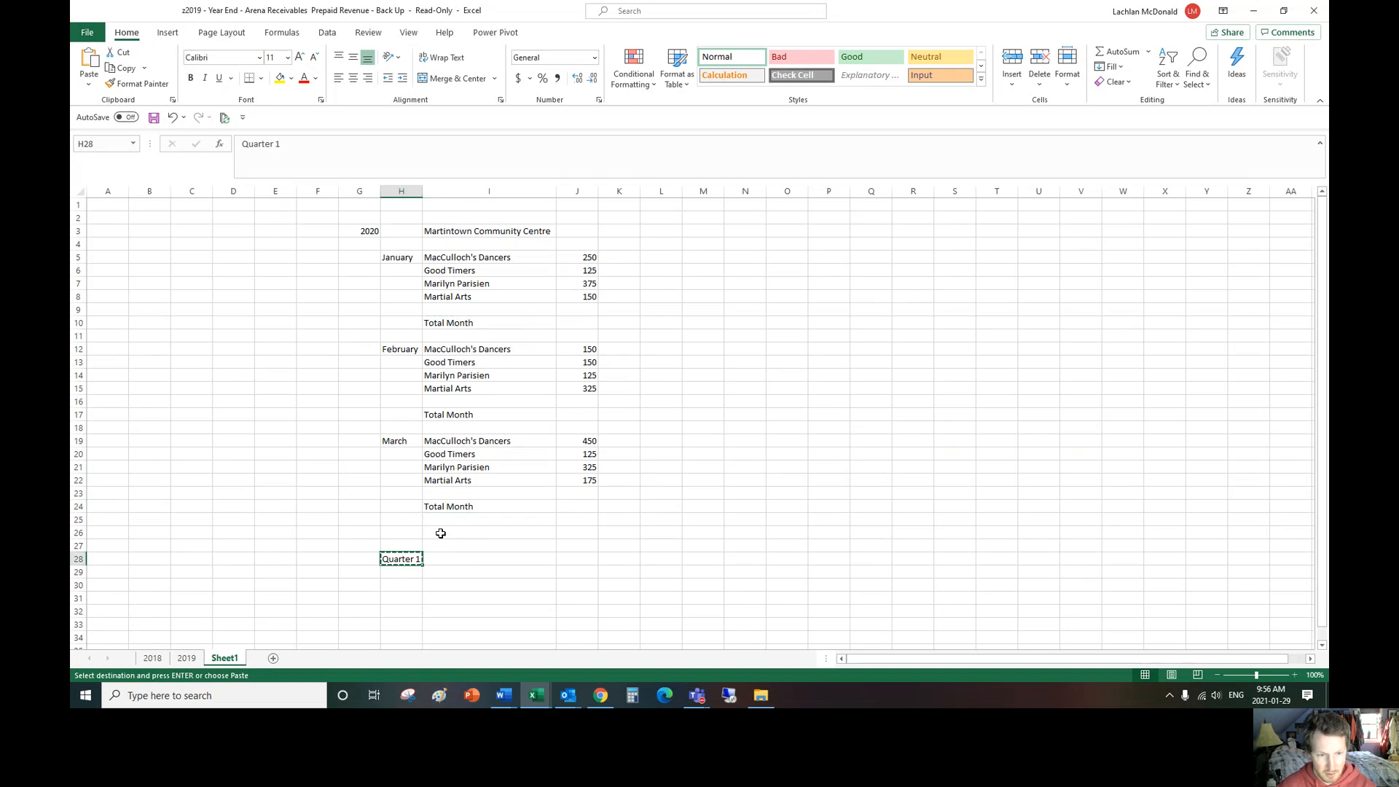
click(406, 533)
key(ctrl+v)
click(463, 533)
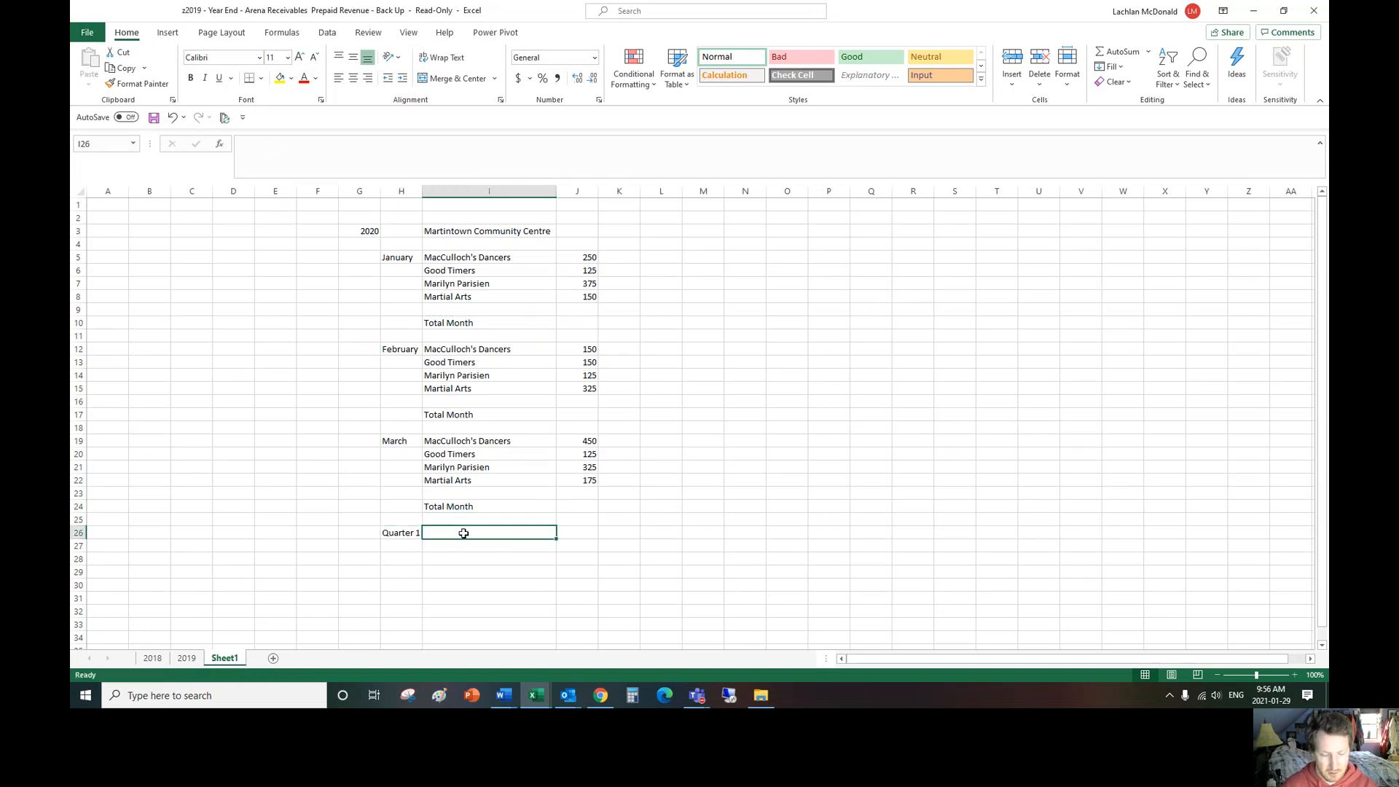
text(Total Quarter)
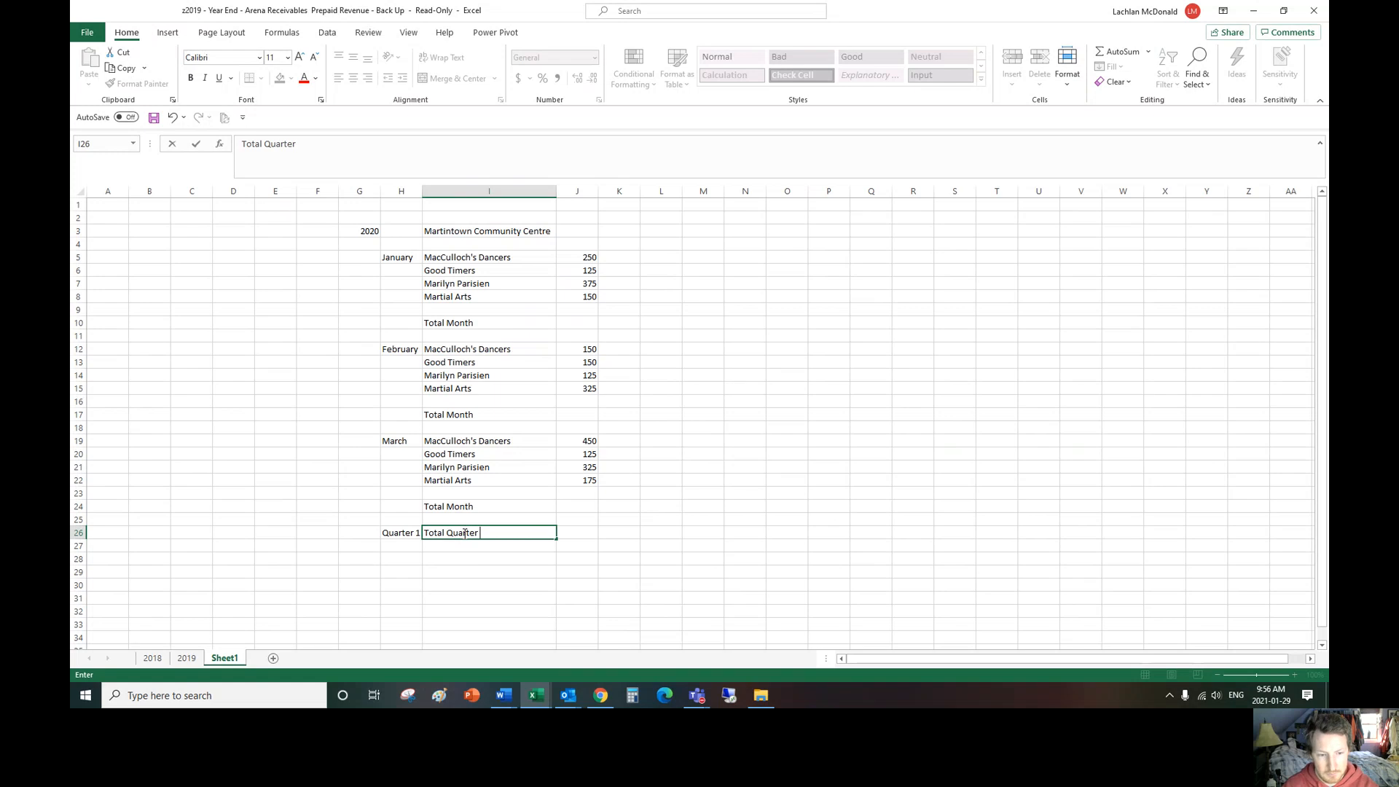
text( 1)
key(Return)
Step: Total the January amounts in J10 with the cell-by-cell addition formula +J8+J7+J6+J5
click(587, 326)
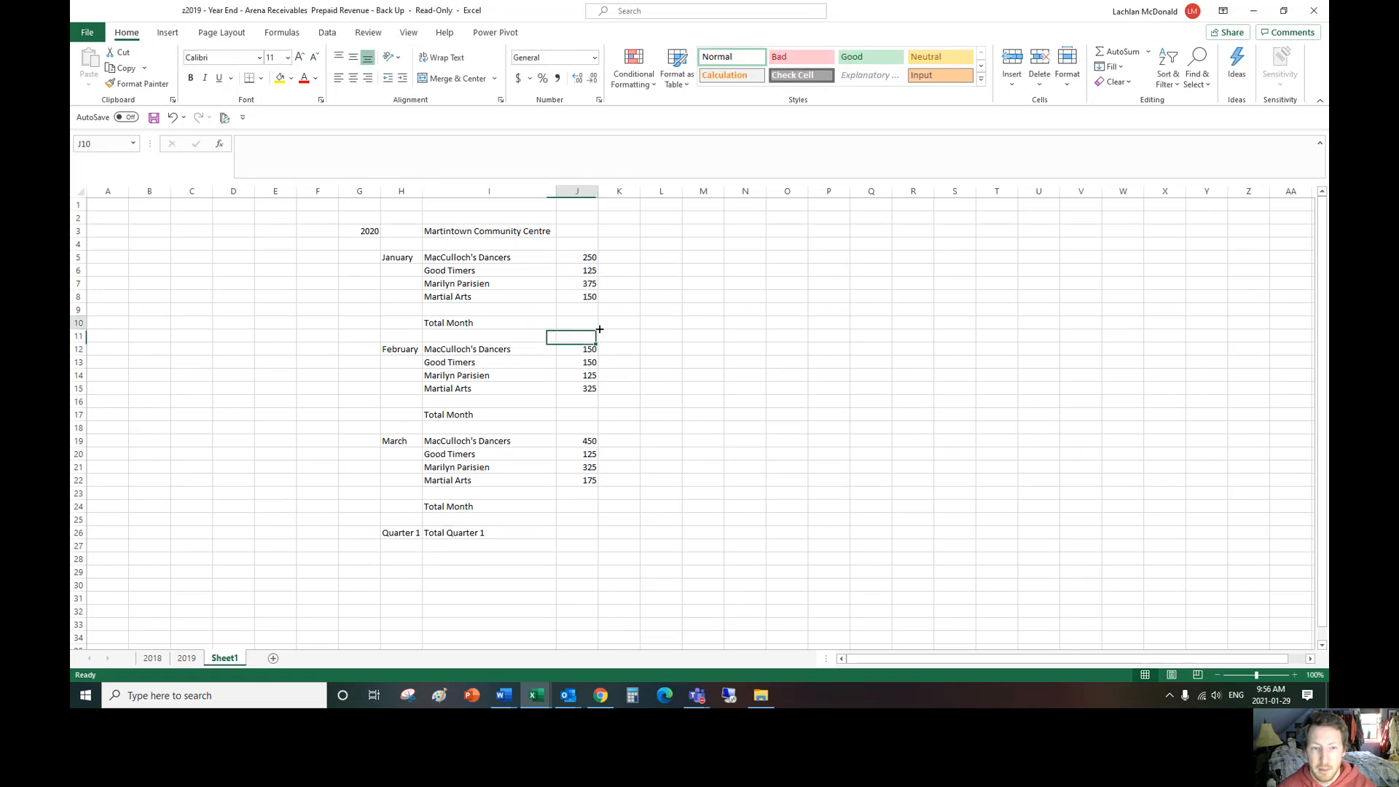
text(+)
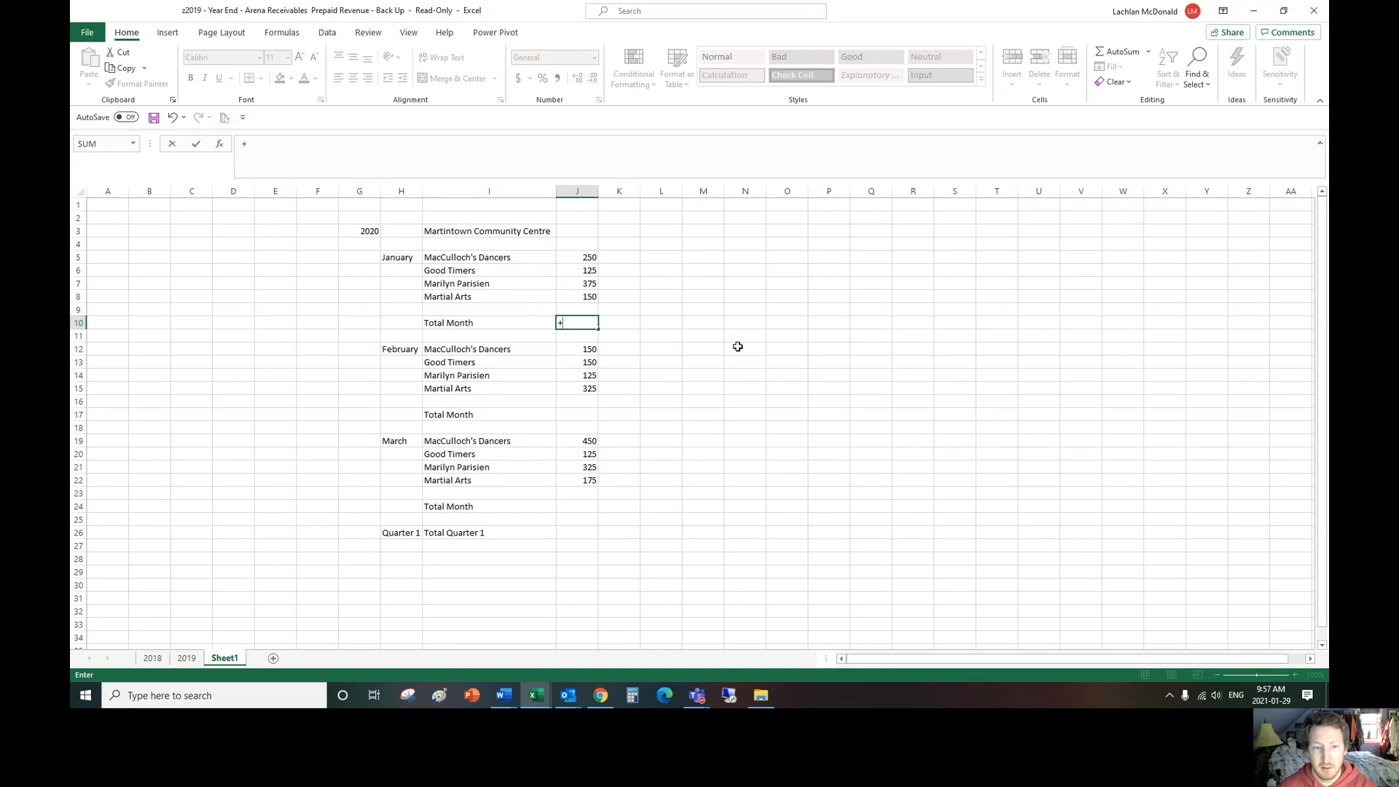
click(594, 296)
text(+)
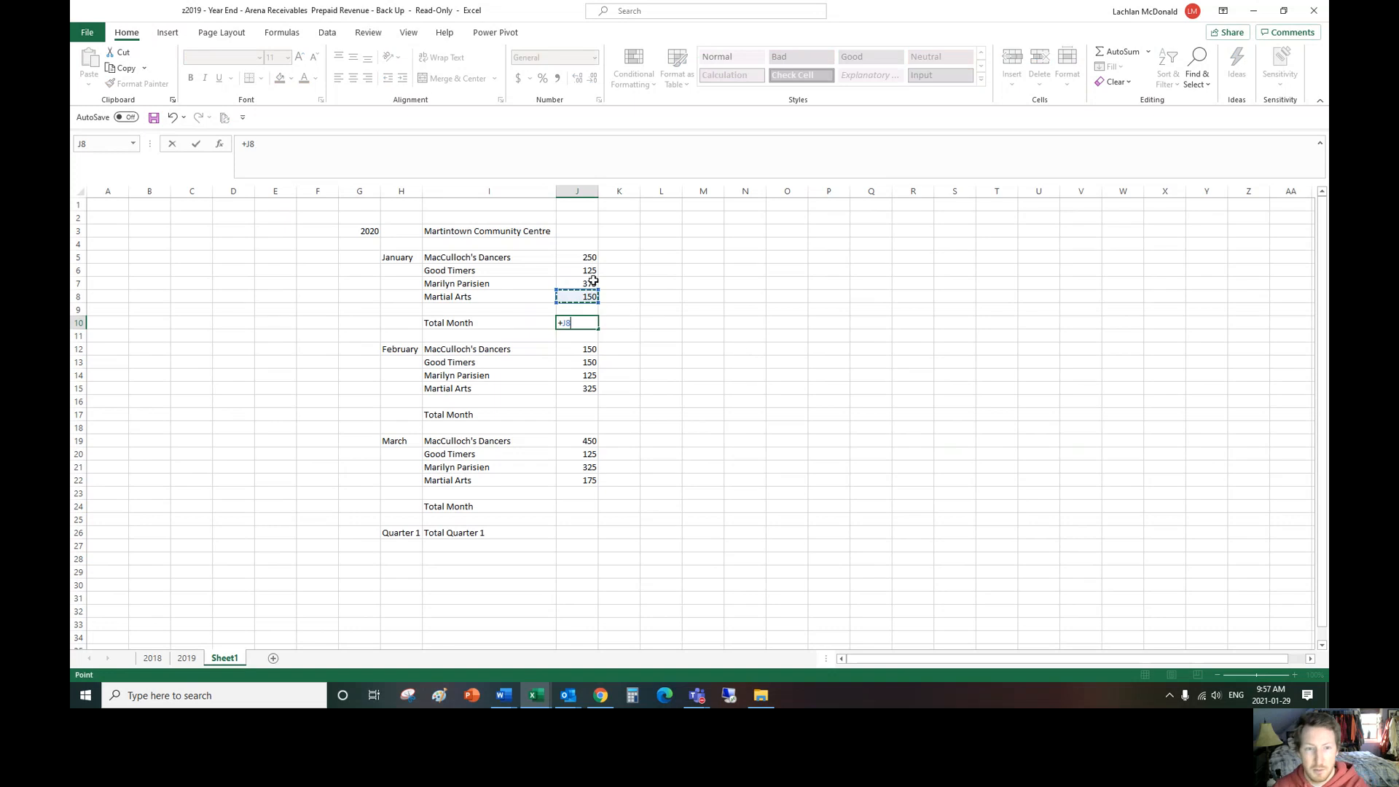
click(592, 283)
text(+J7+)
click(589, 267)
text(+J7+J6)
click(589, 258)
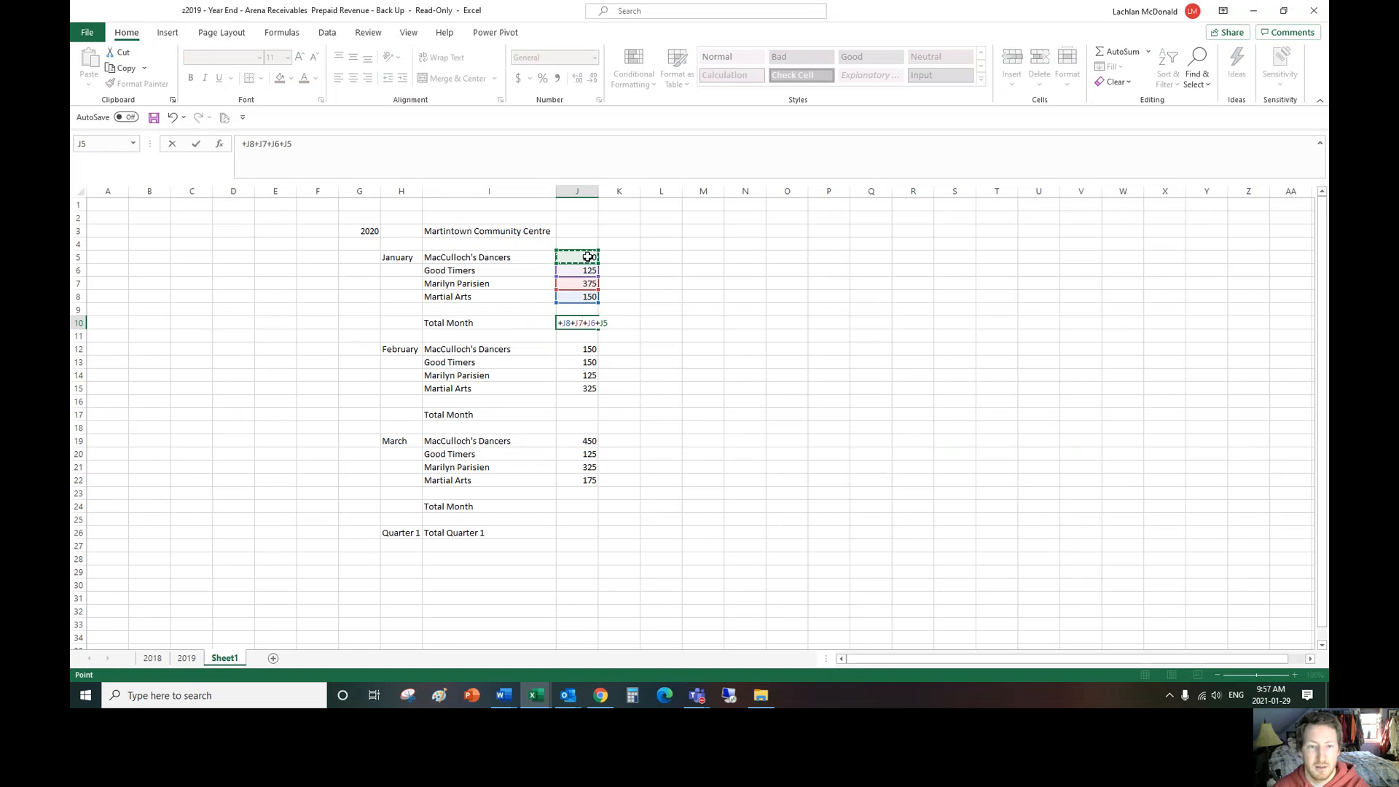
key(Return)
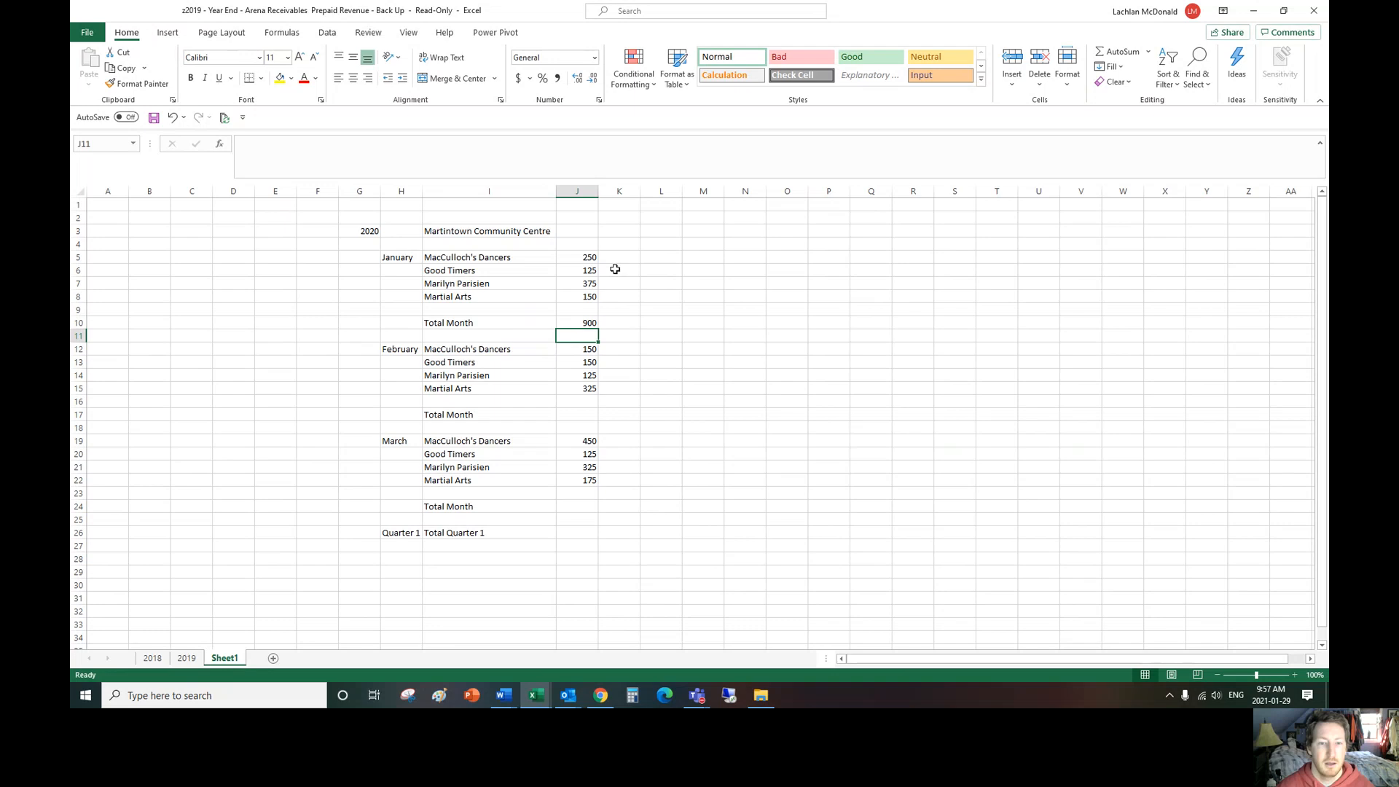
Step: Check the formula in J10 against the sum of the January amounts in J5 to J8
click(587, 326)
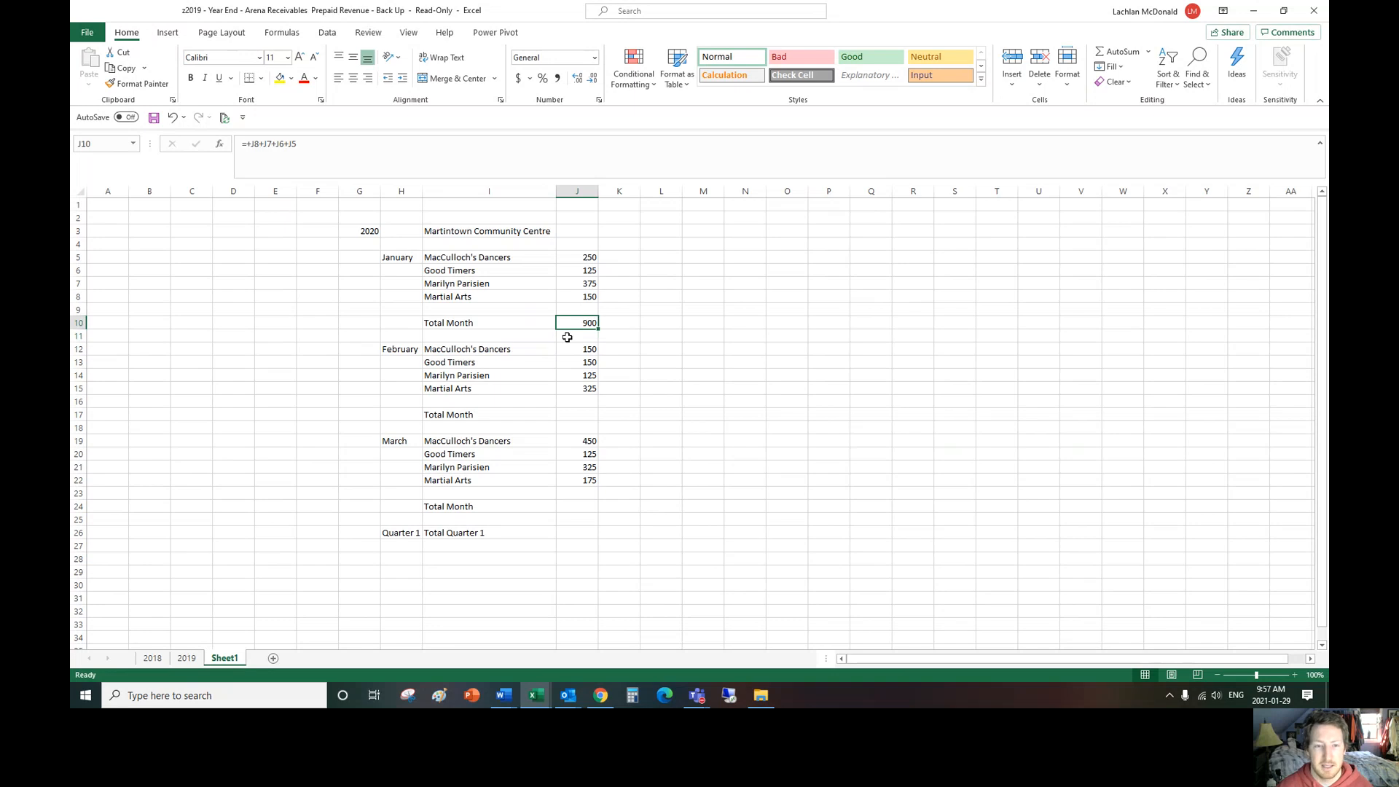
drag(589, 258, 589, 293)
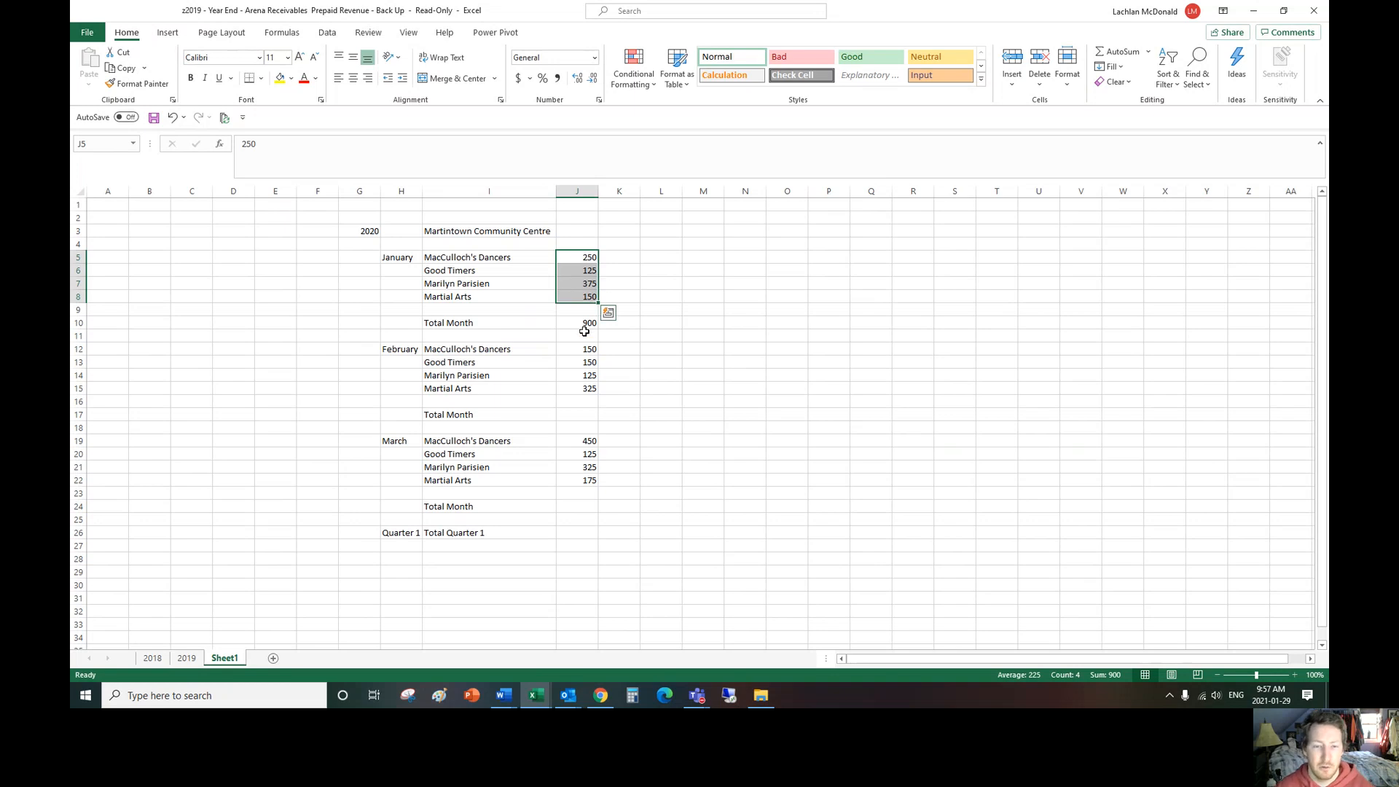
drag(581, 256, 580, 296)
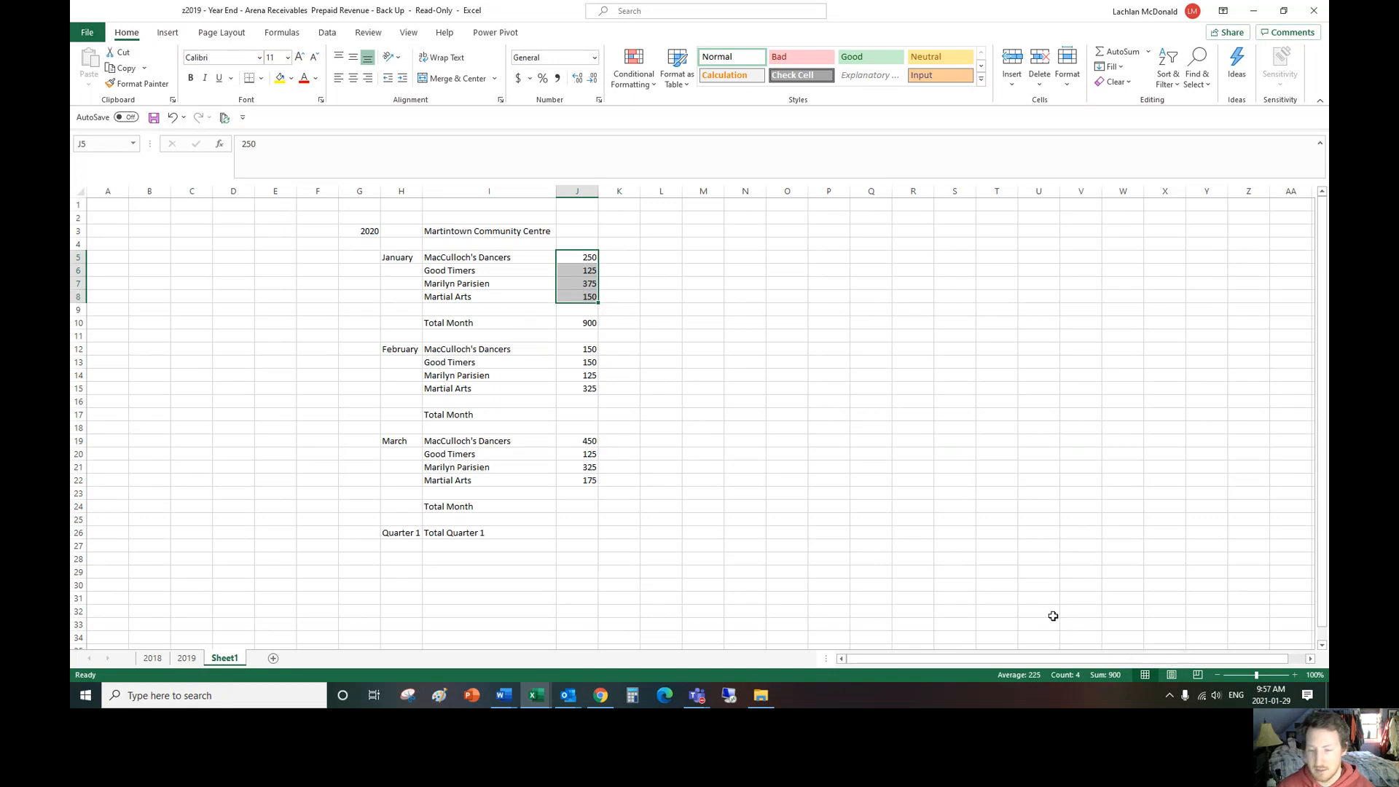
click(592, 324)
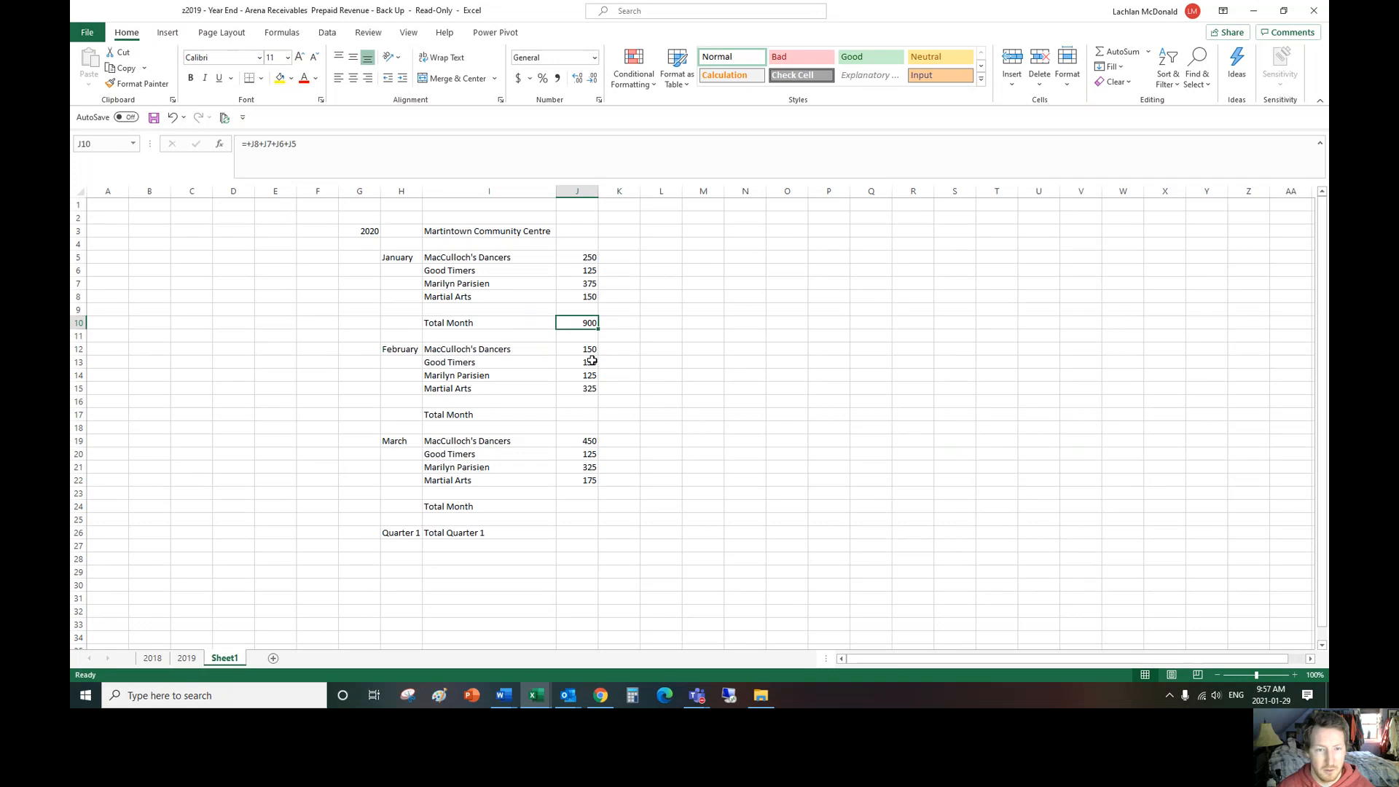
Step: Total the February amounts in J17 with the formula =SUM(J12:J15)
click(584, 416)
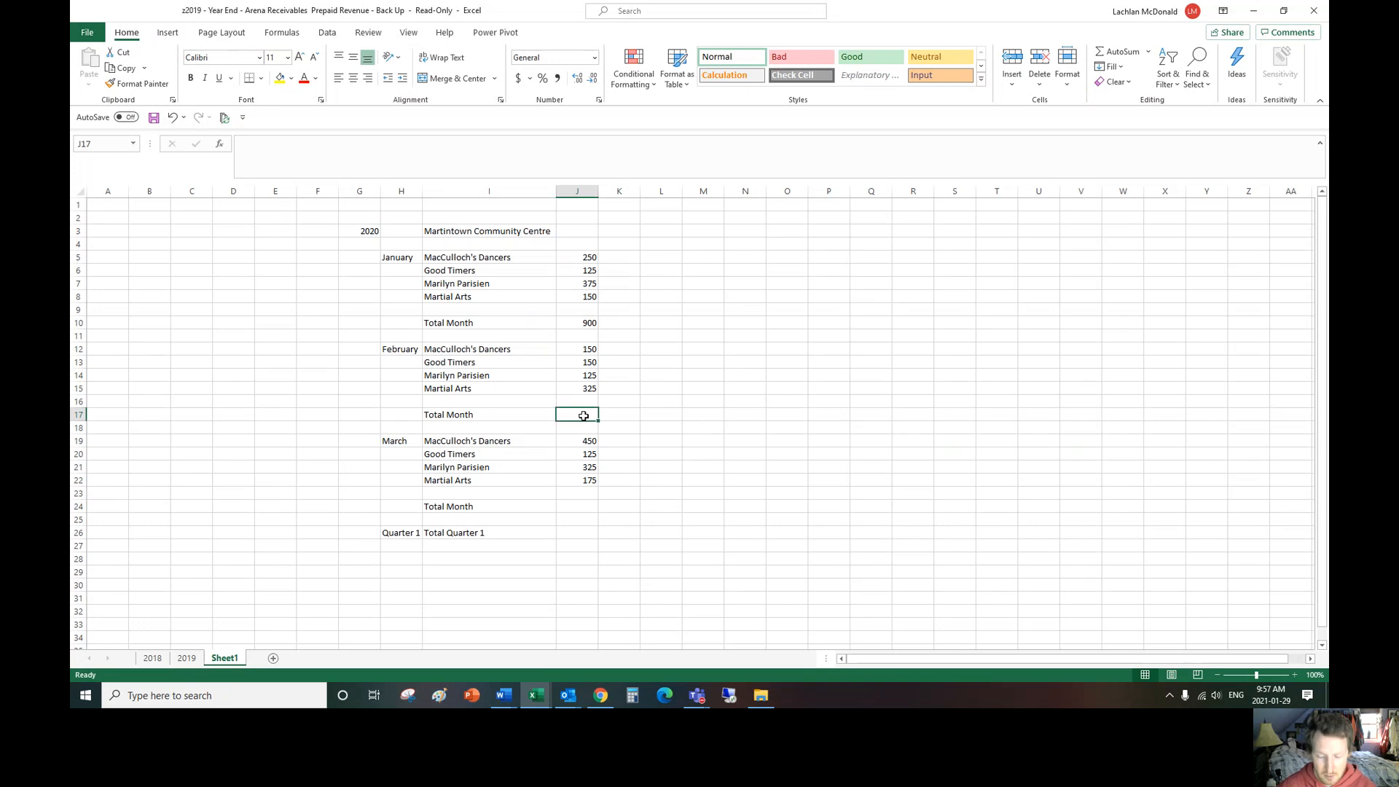
text(=sum)
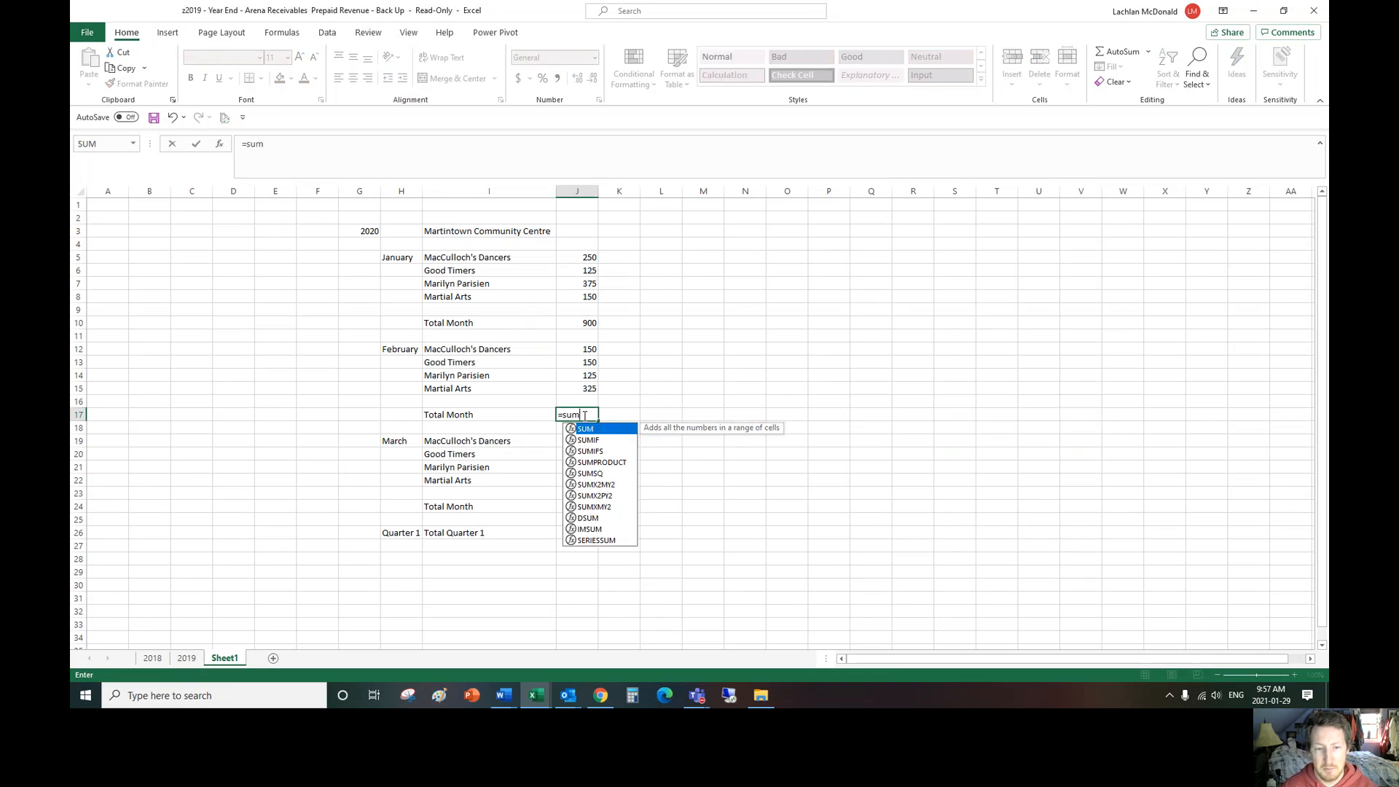
text(()
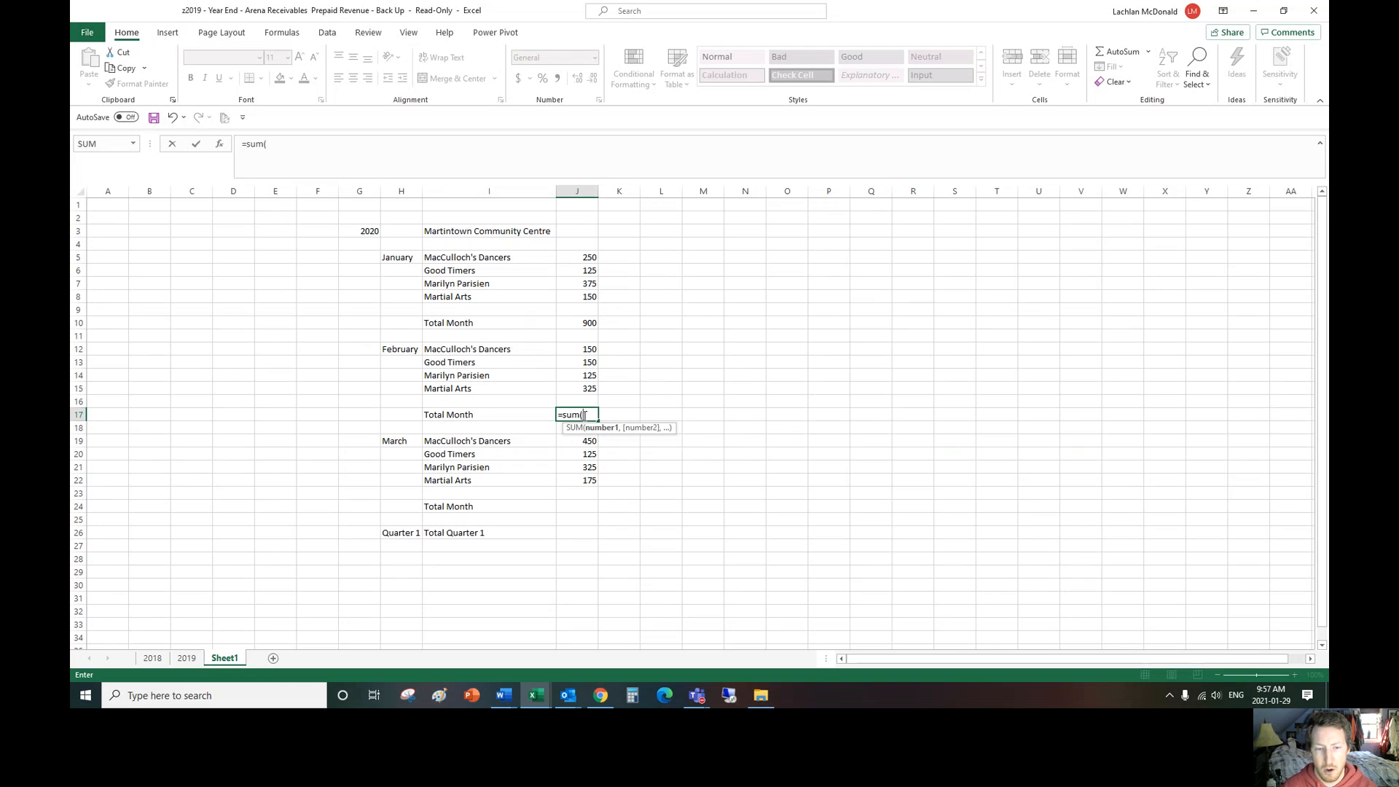
drag(587, 350, 587, 387)
text())
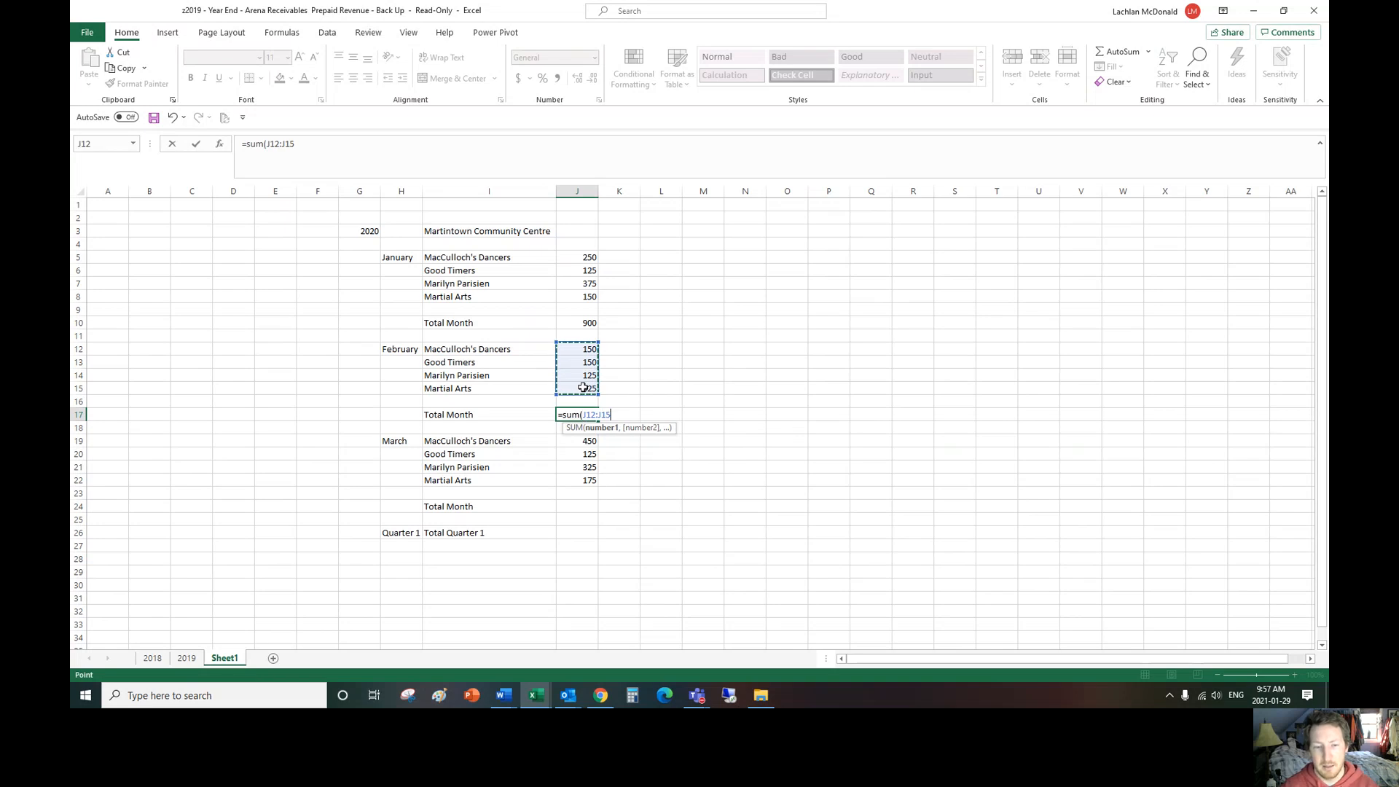
key(Return)
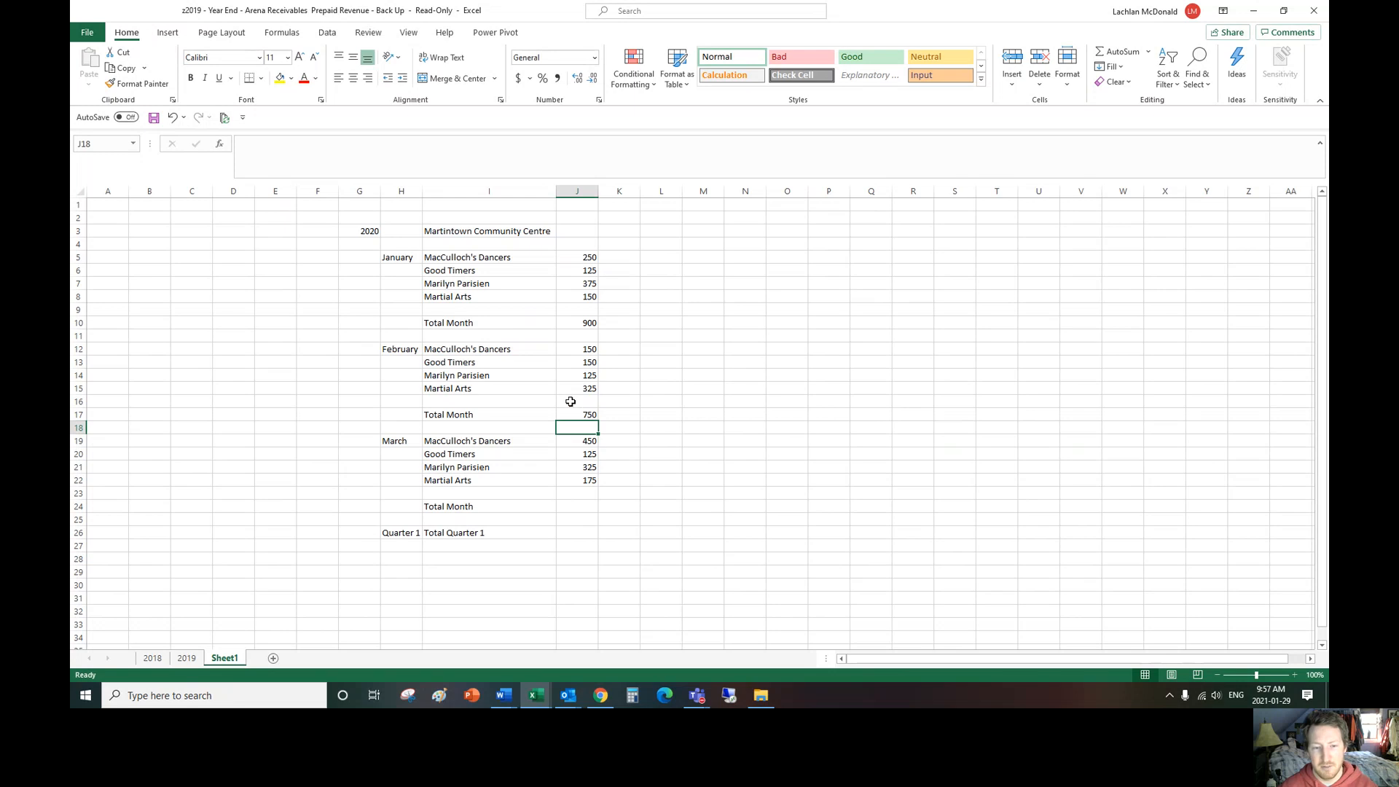
Step: Check the formula in J17 against the sum of the February amounts in J12 to J15
click(587, 414)
drag(587, 350, 589, 384)
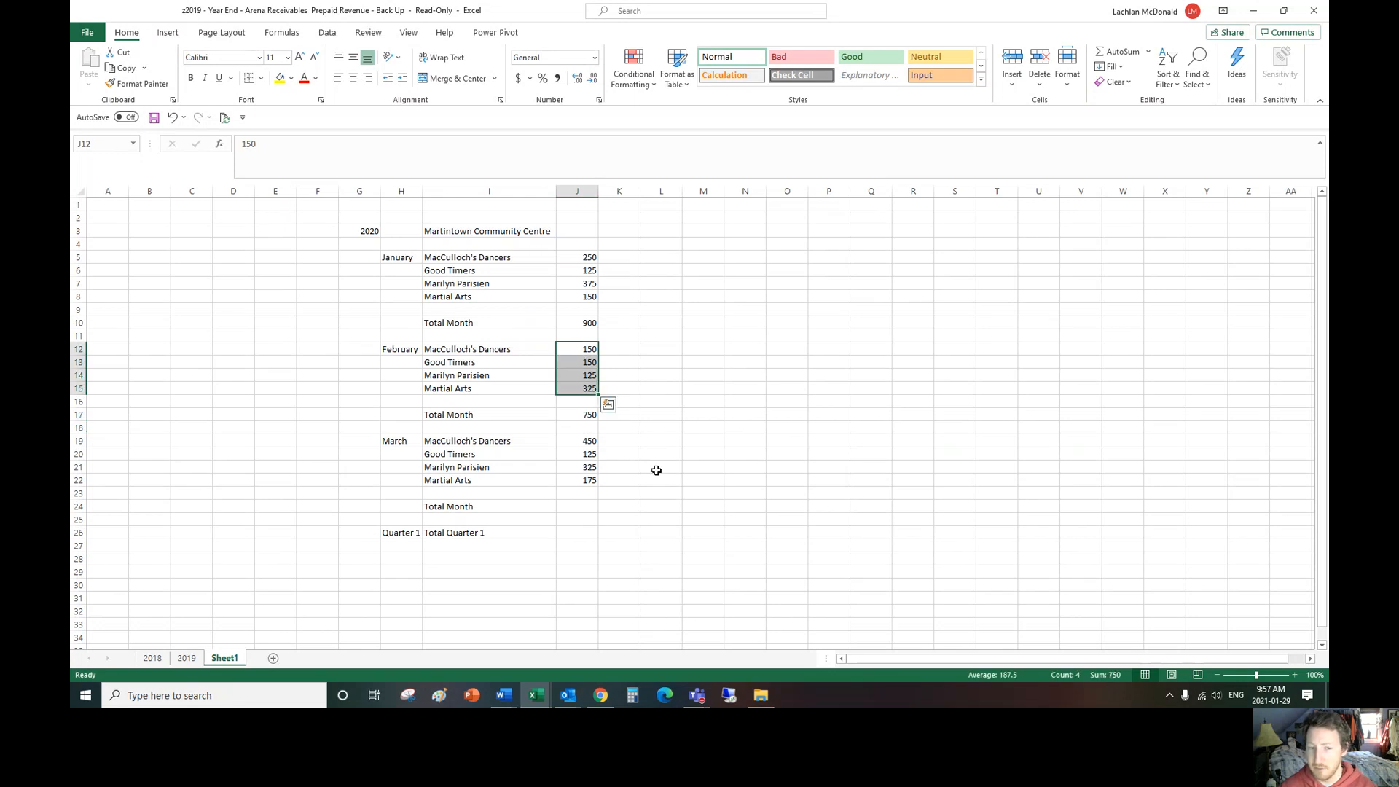
click(583, 420)
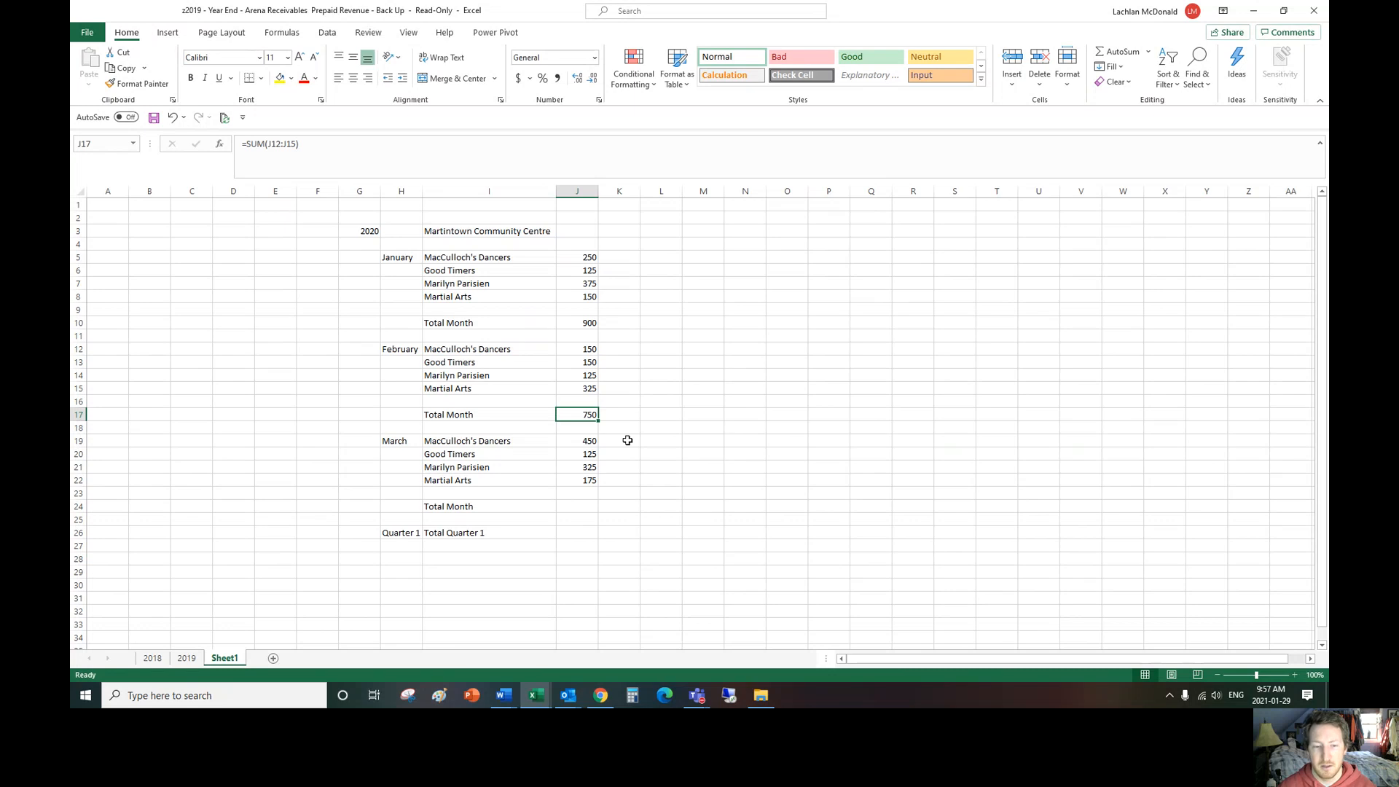
Step: Enter the formula =SUM(J12:J15) in K17 beside the February total and move it to L17
click(629, 419)
text(=sum()
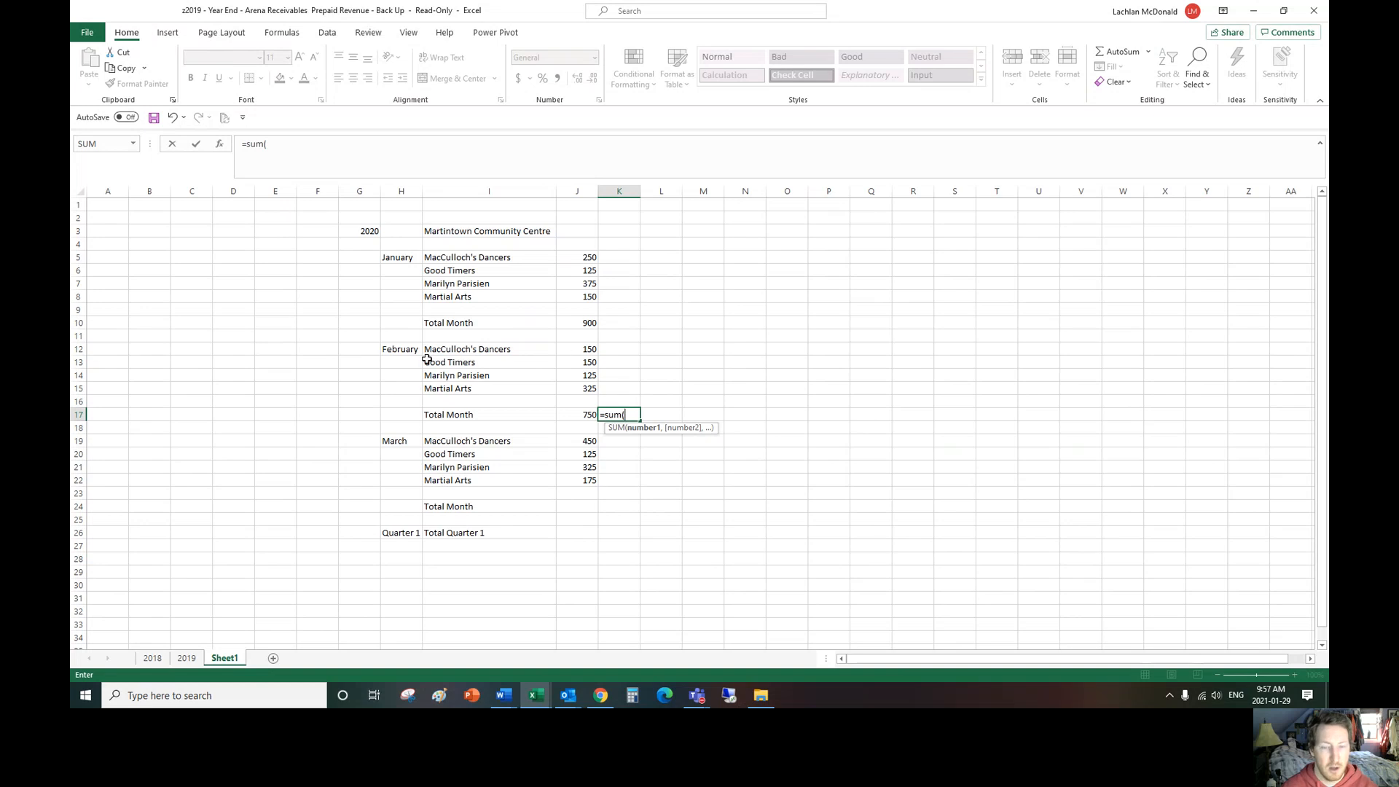
text(j12:j)
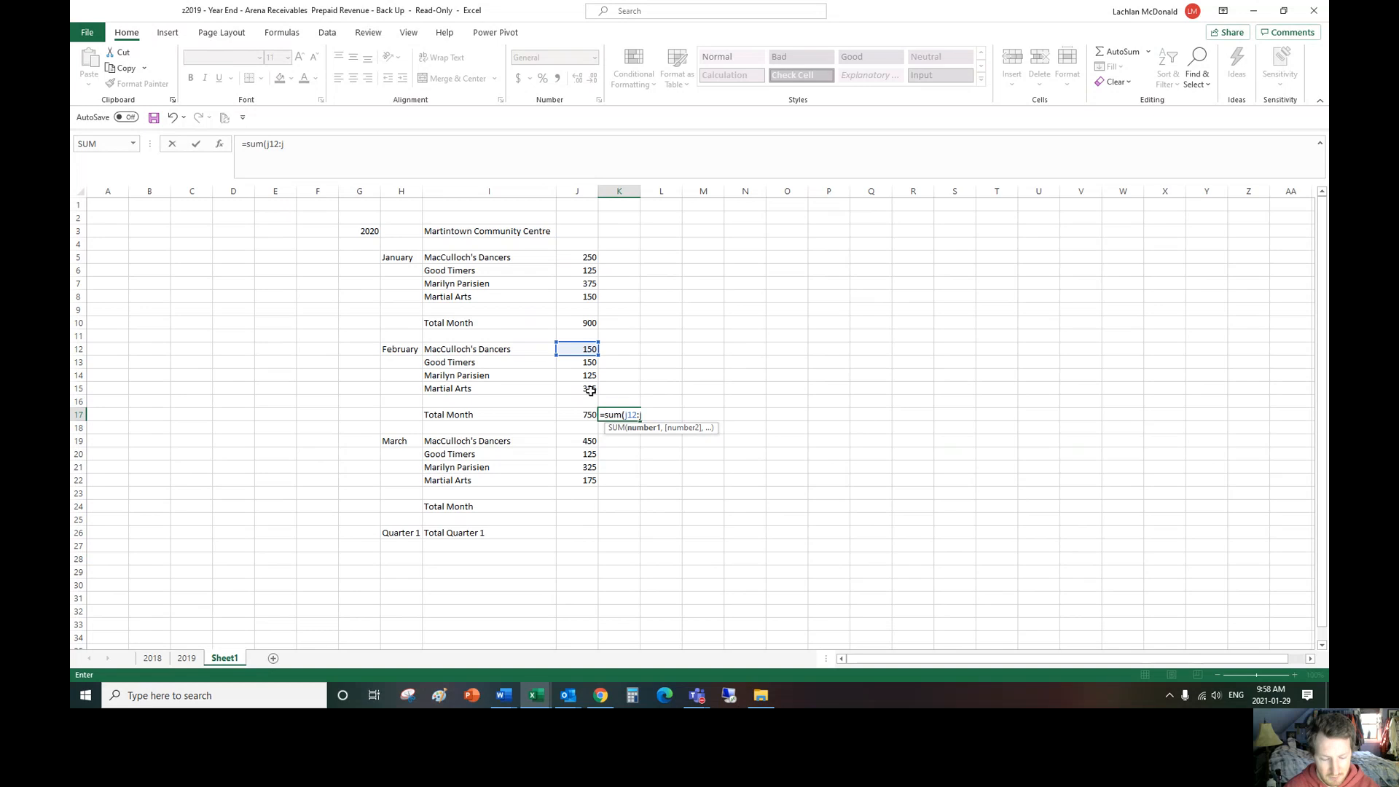
text(15))
key(Return)
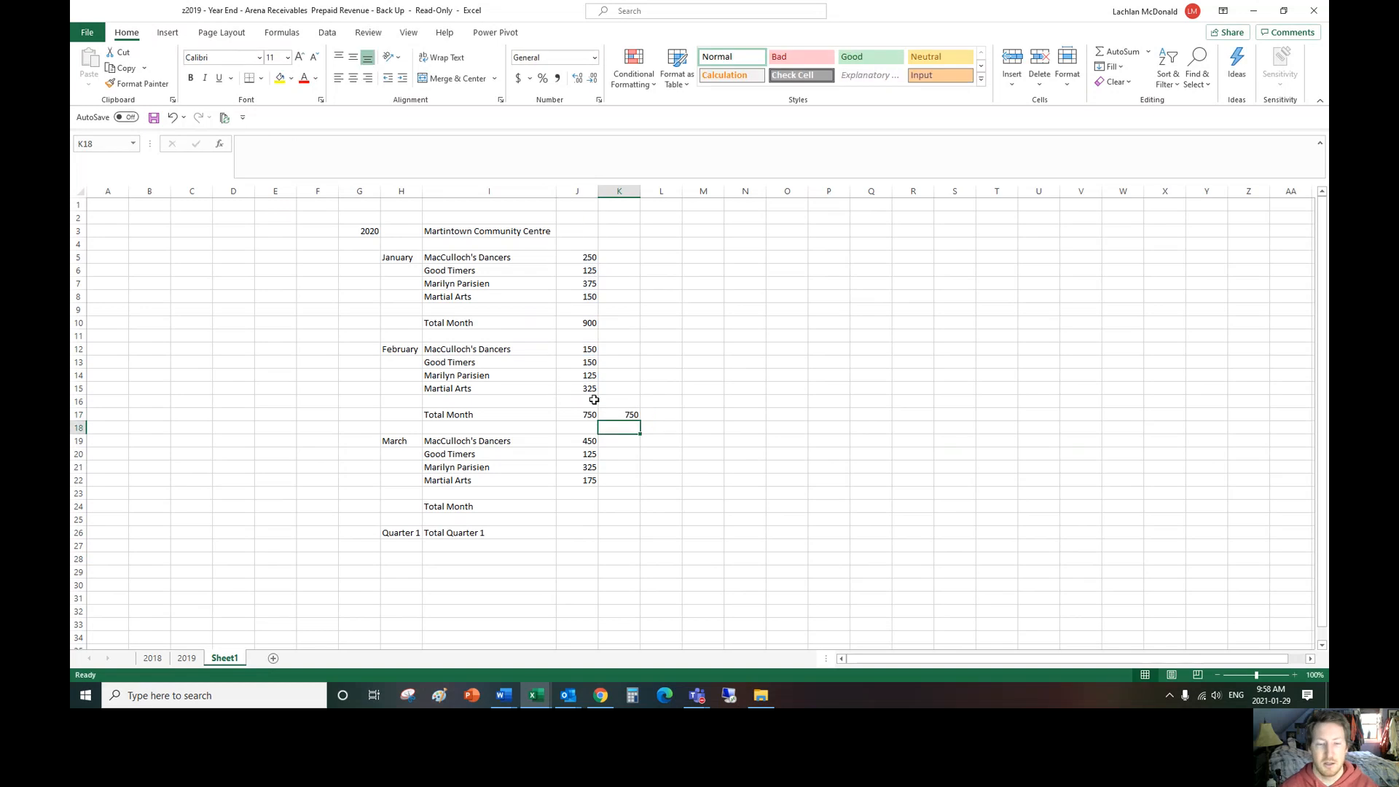
click(618, 416)
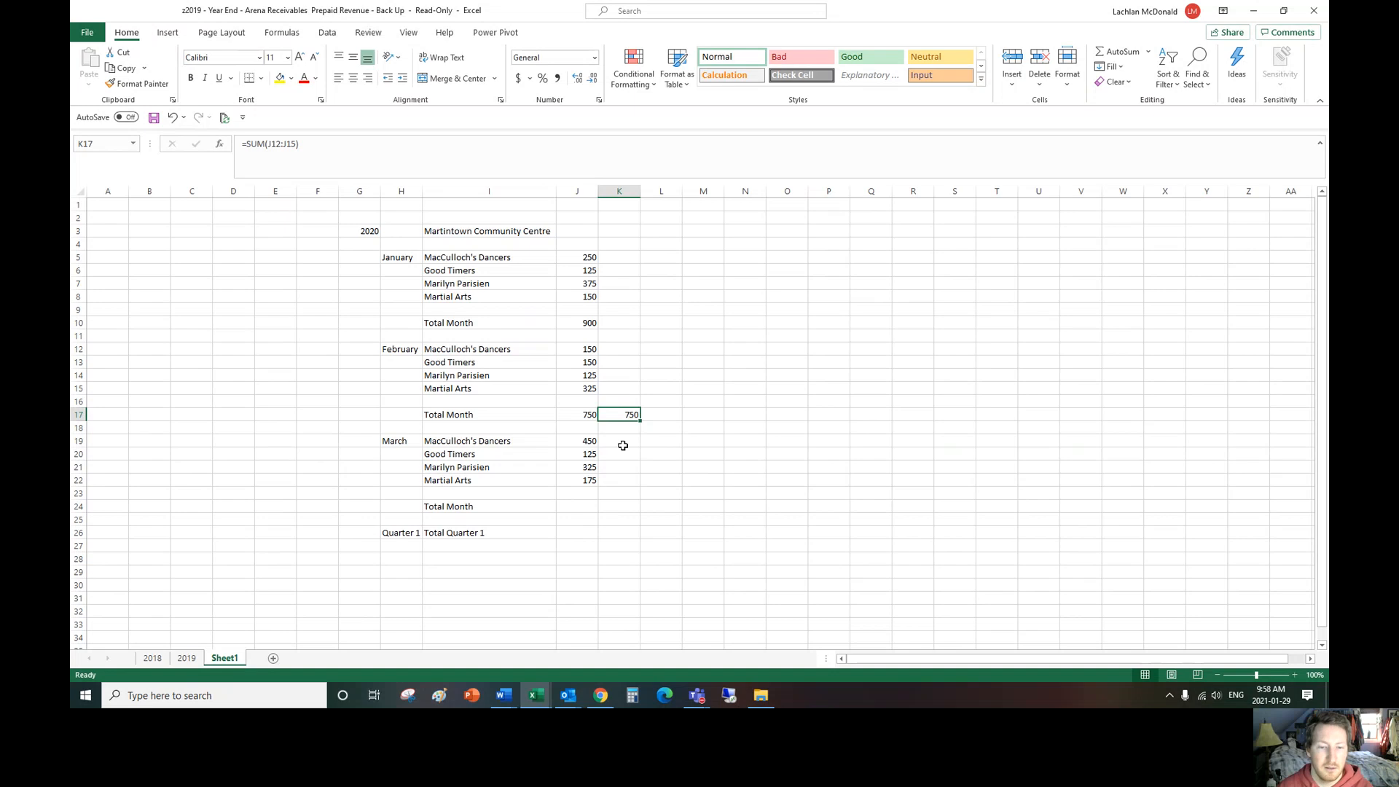
drag(631, 411, 672, 413)
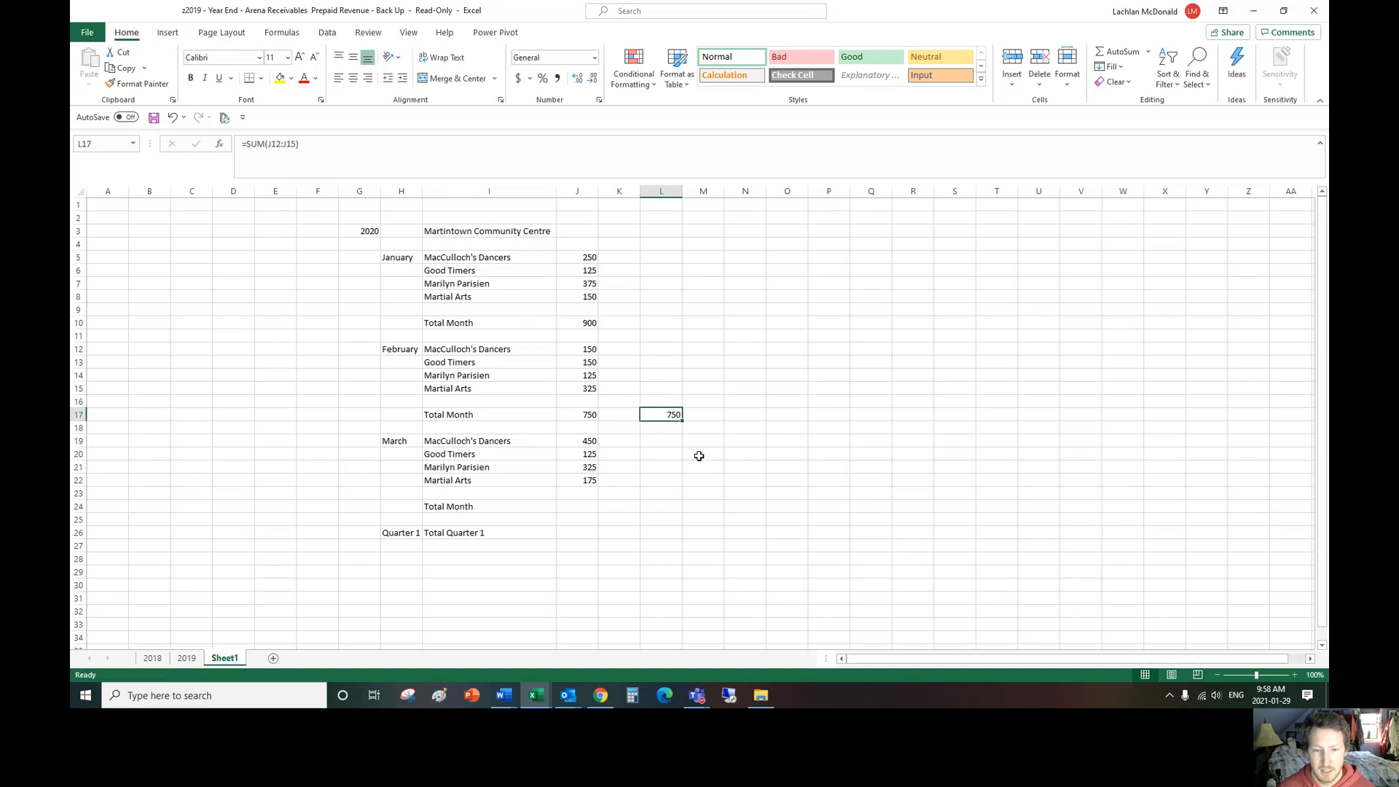
Step: Total the March amounts in J24 with the formula =SUBTOTAL(9,J19:J22) and compare it with the sum of those cells
click(583, 505)
text(=s)
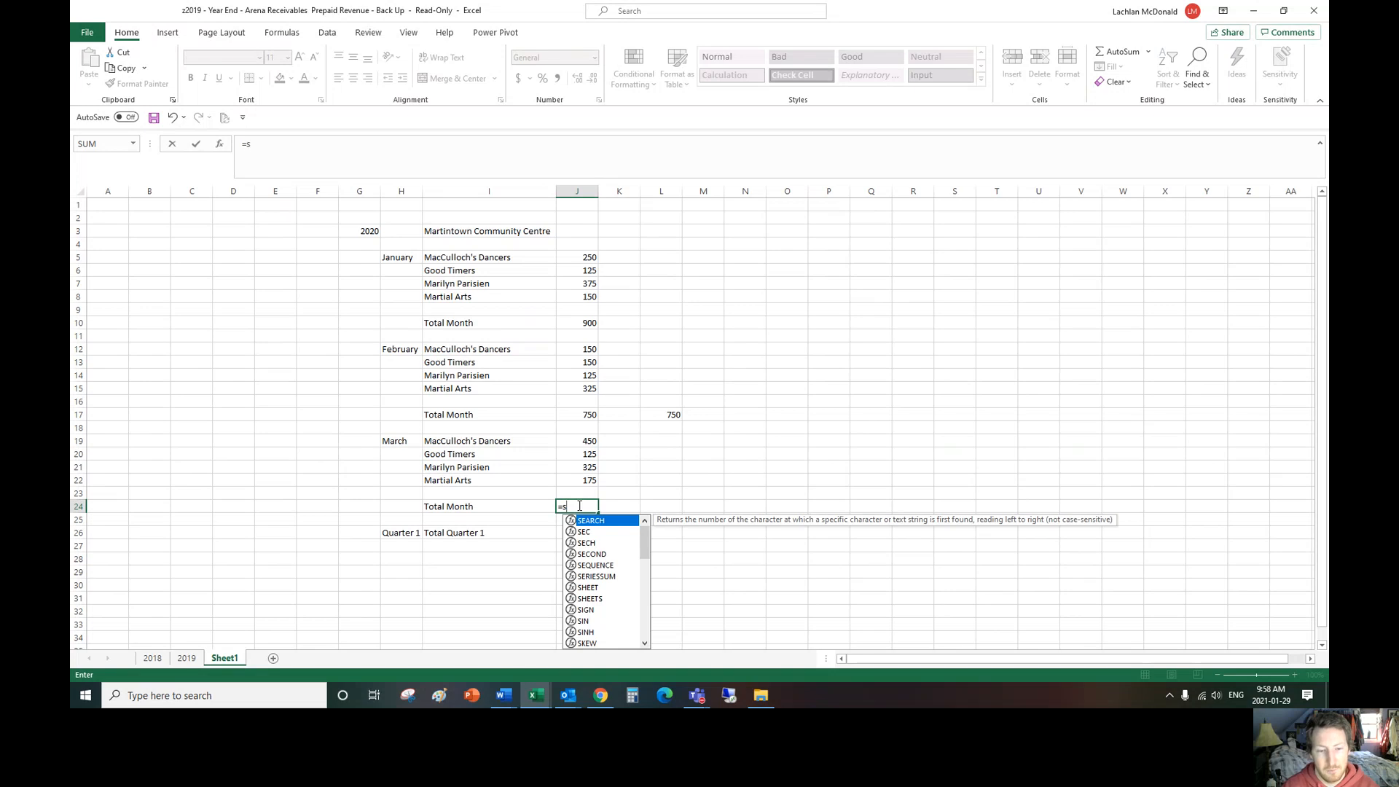
text(ubtotal(9)
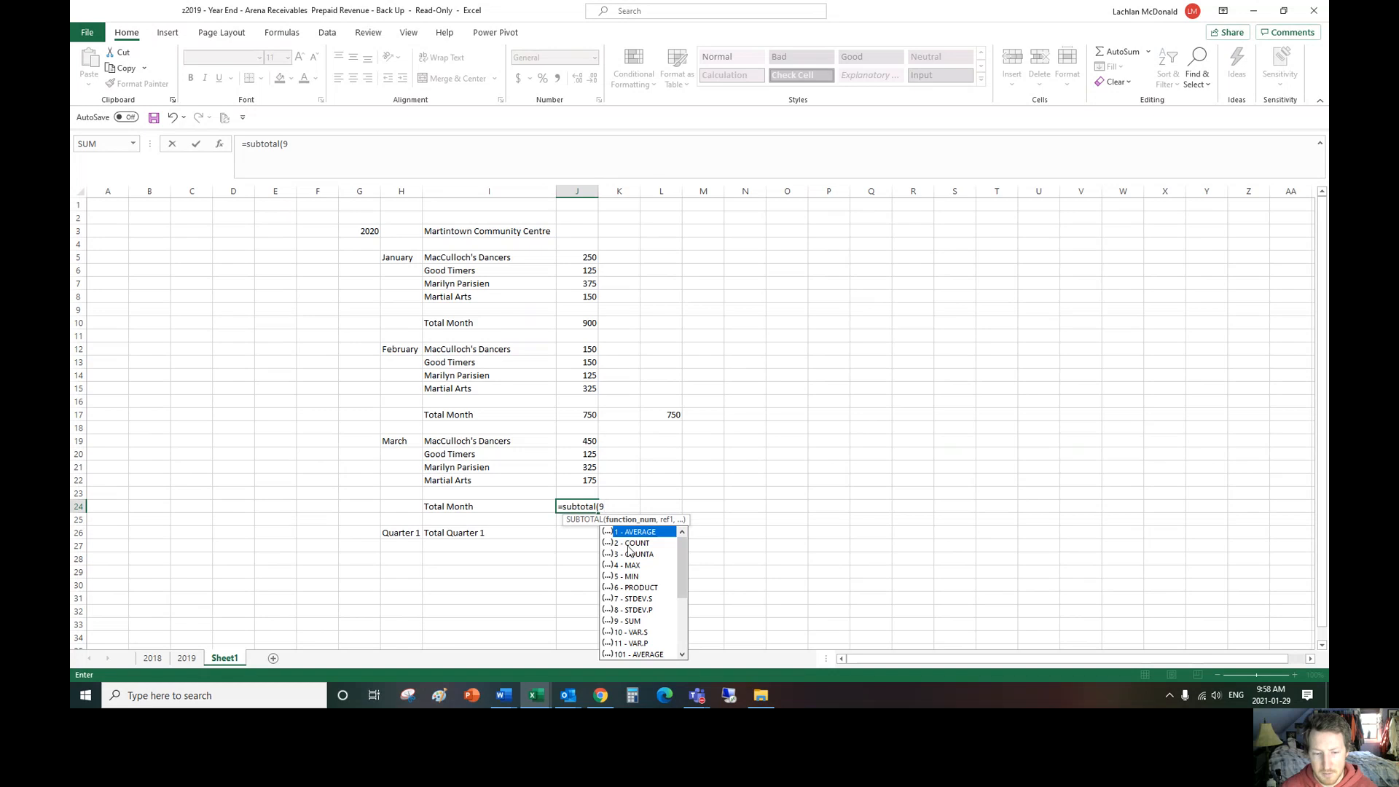
click(602, 507)
text(9,)
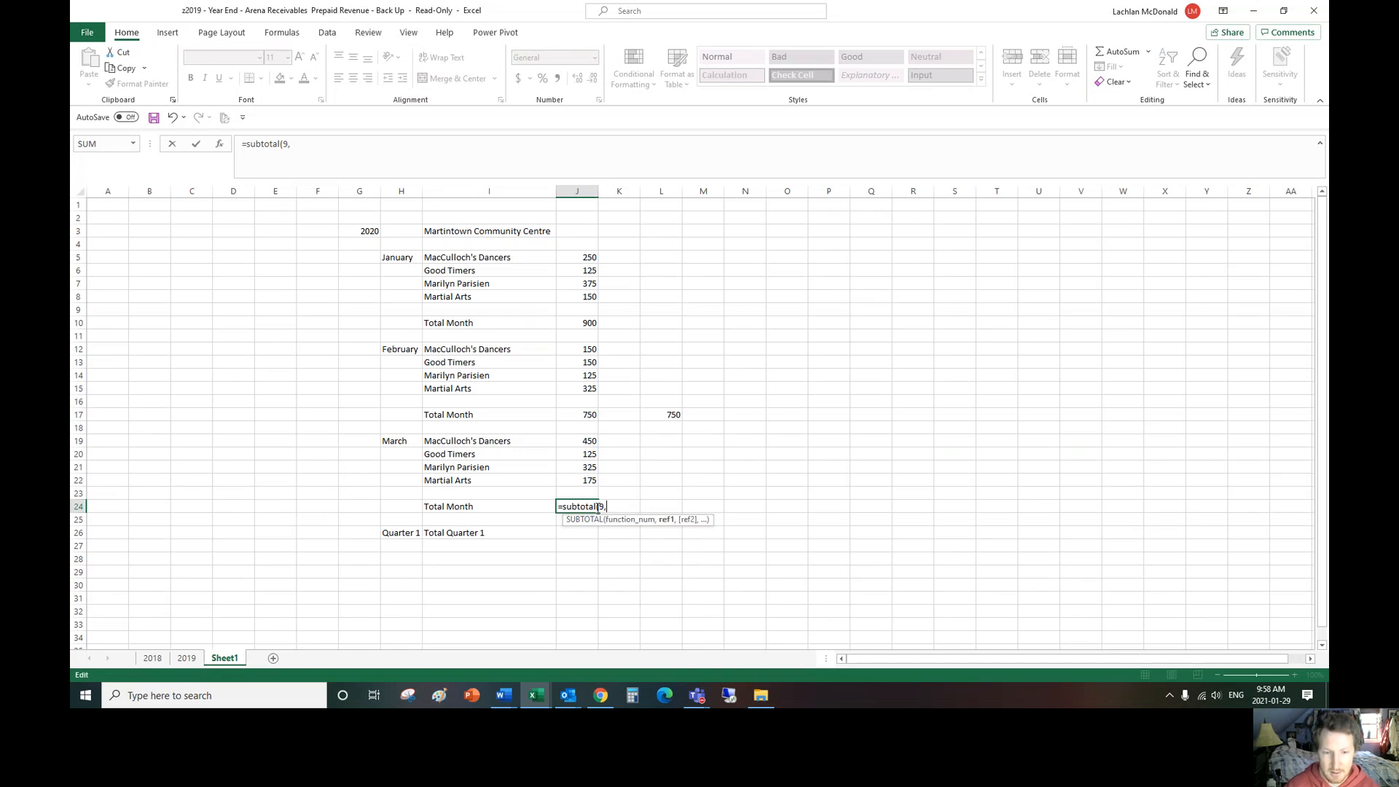
drag(594, 446, 589, 480)
key(Return)
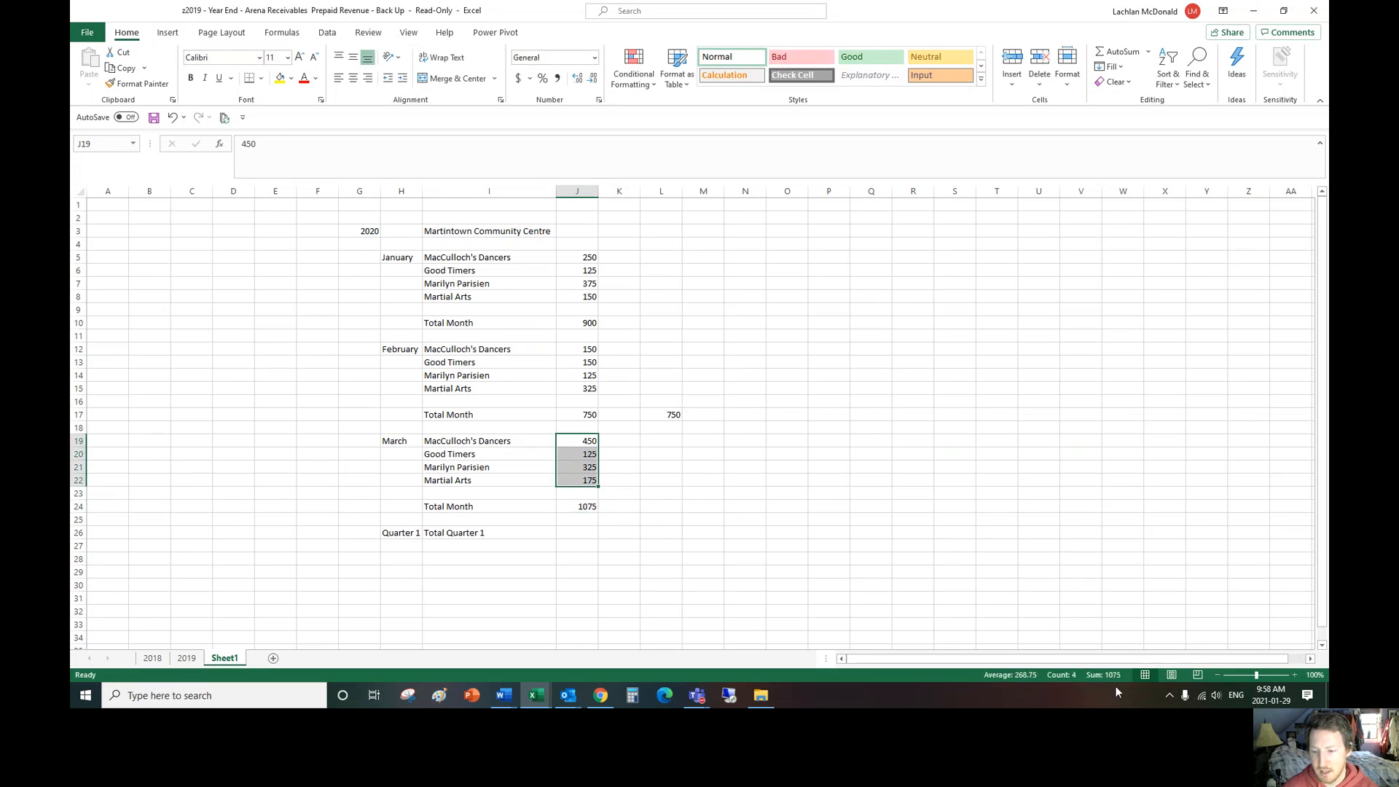
Step: Enter the formula =SUBTOTAL(9,J19:J22) in K24 beside the March total
click(645, 506)
click(624, 508)
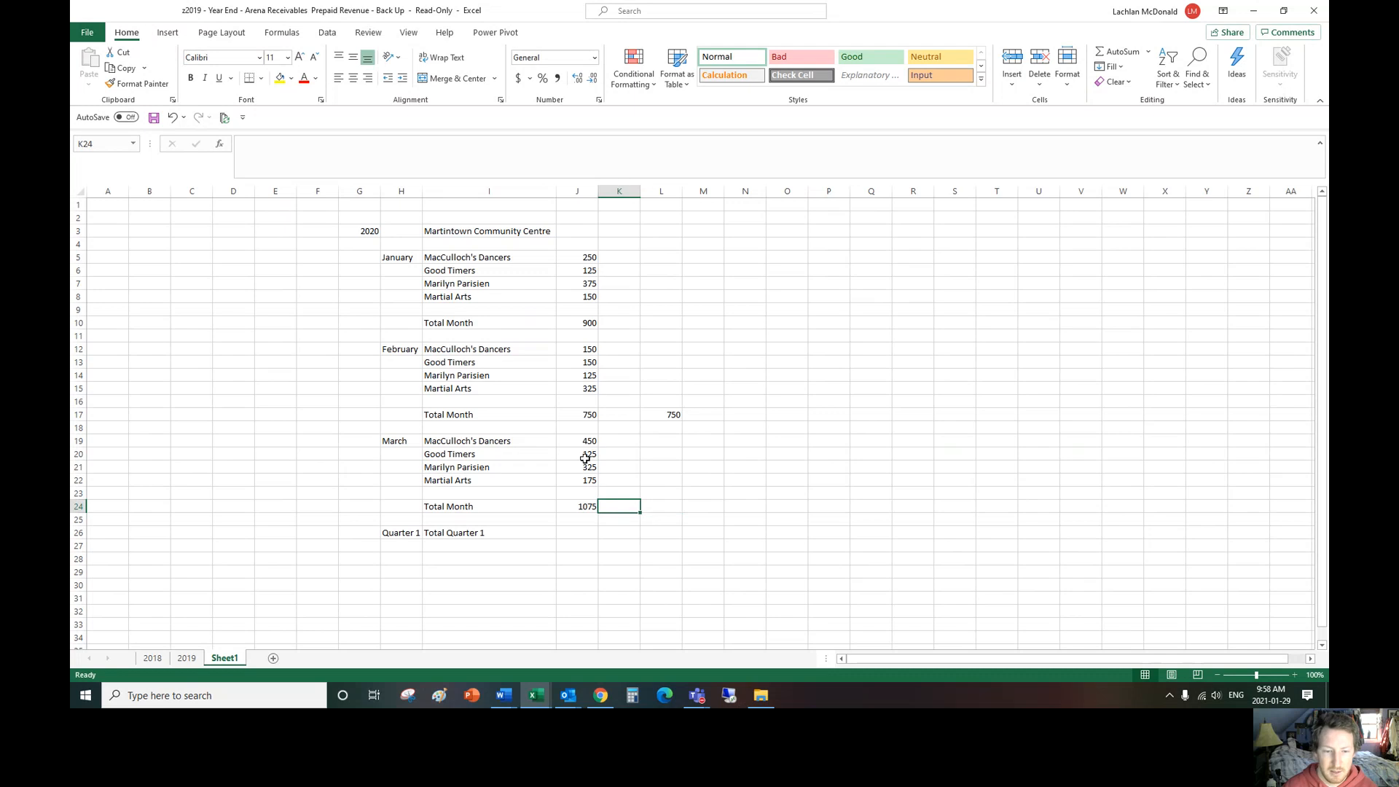
text(=sub)
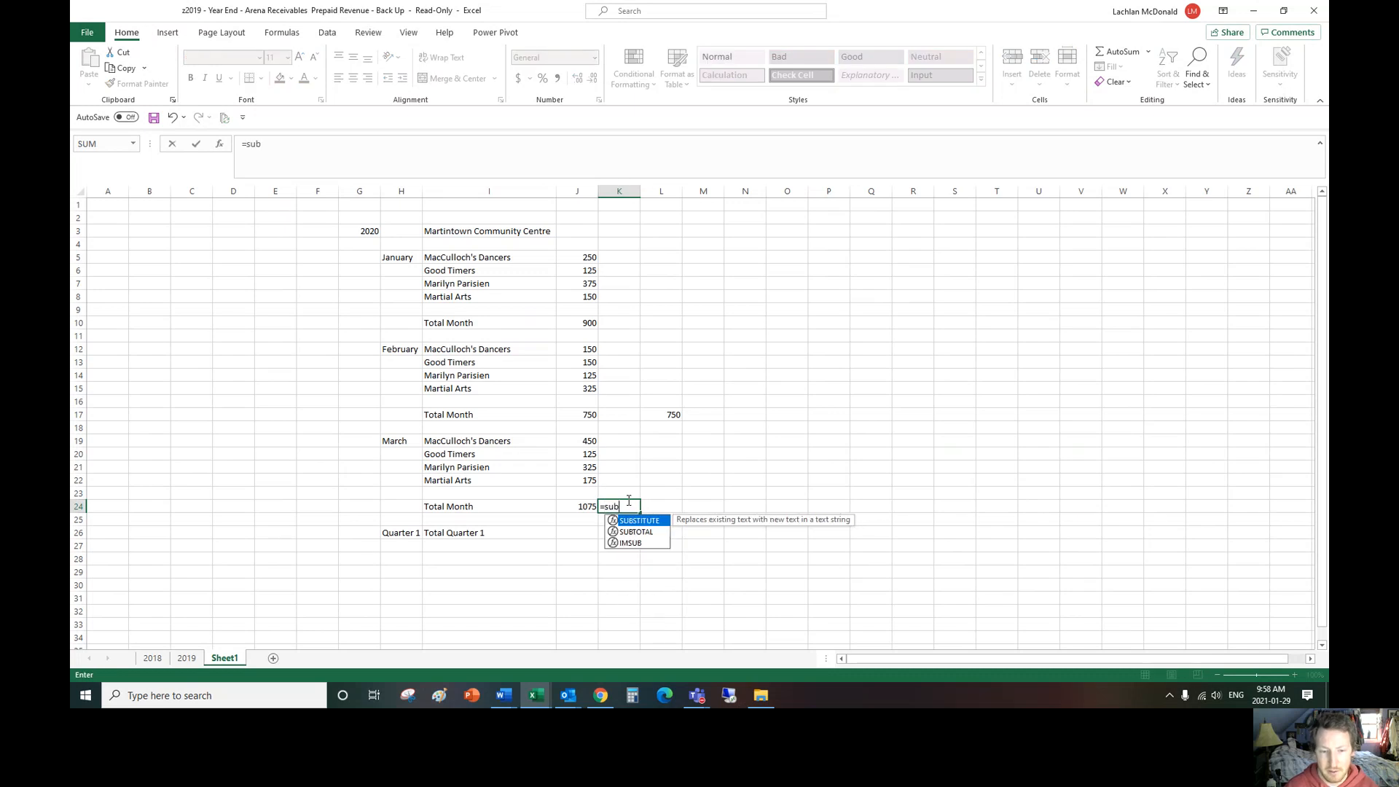
text(total()
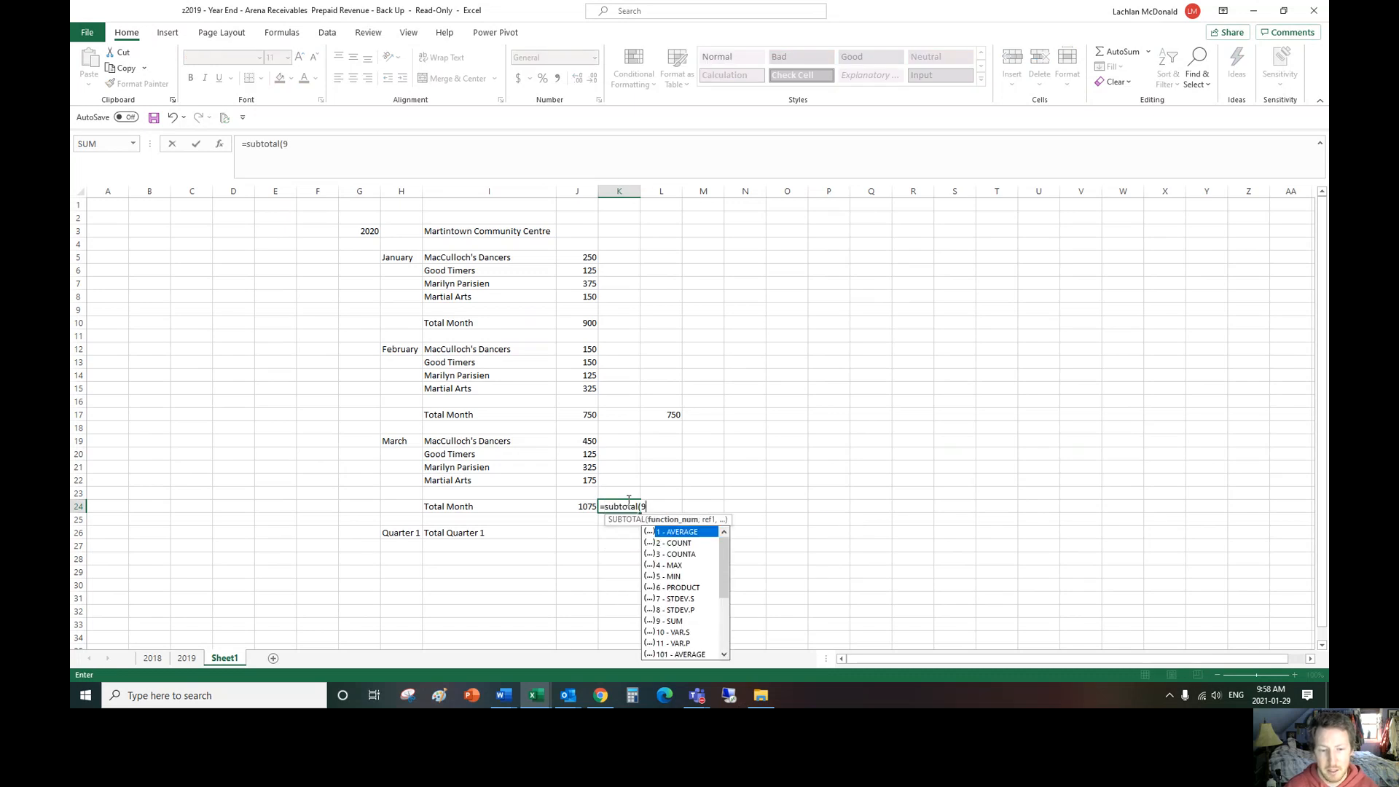
text(9,)
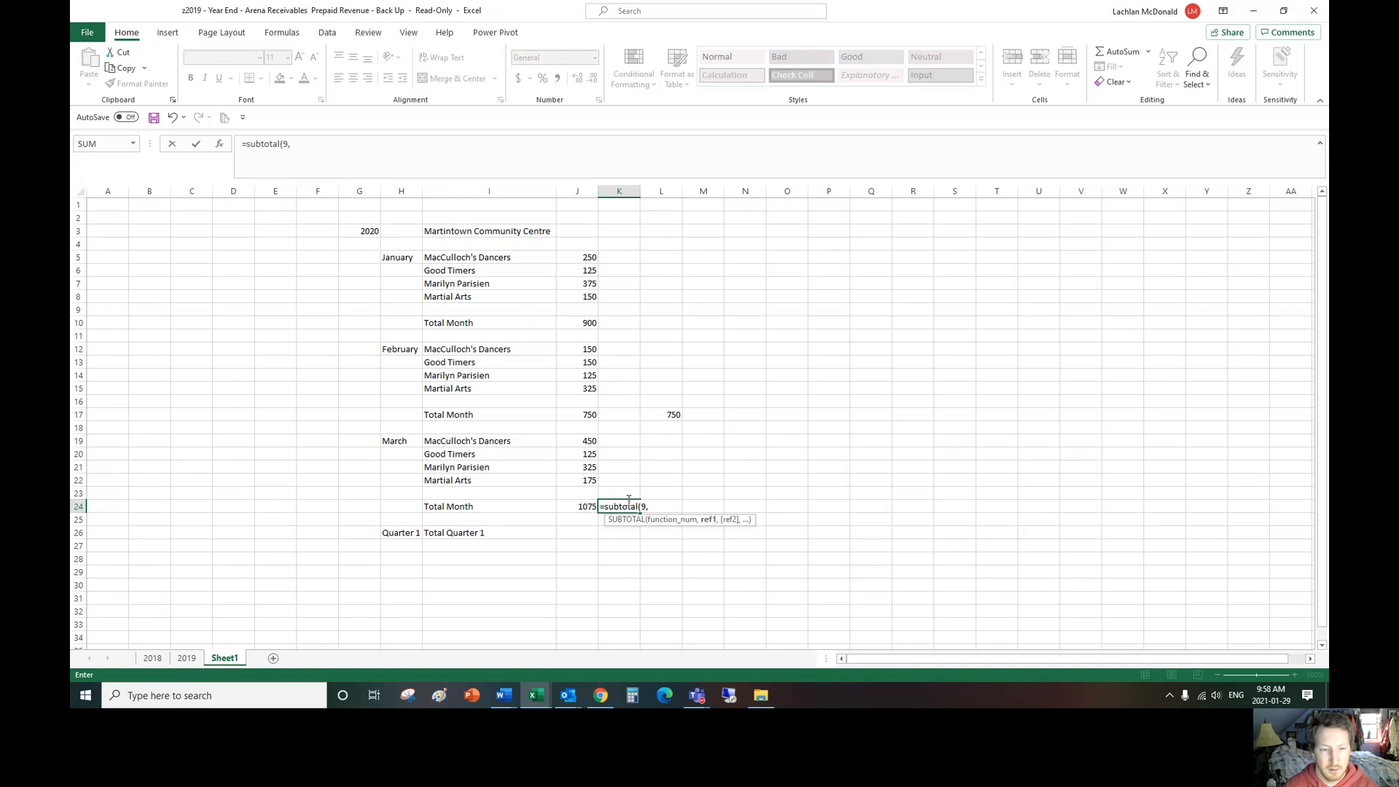
text(j19)
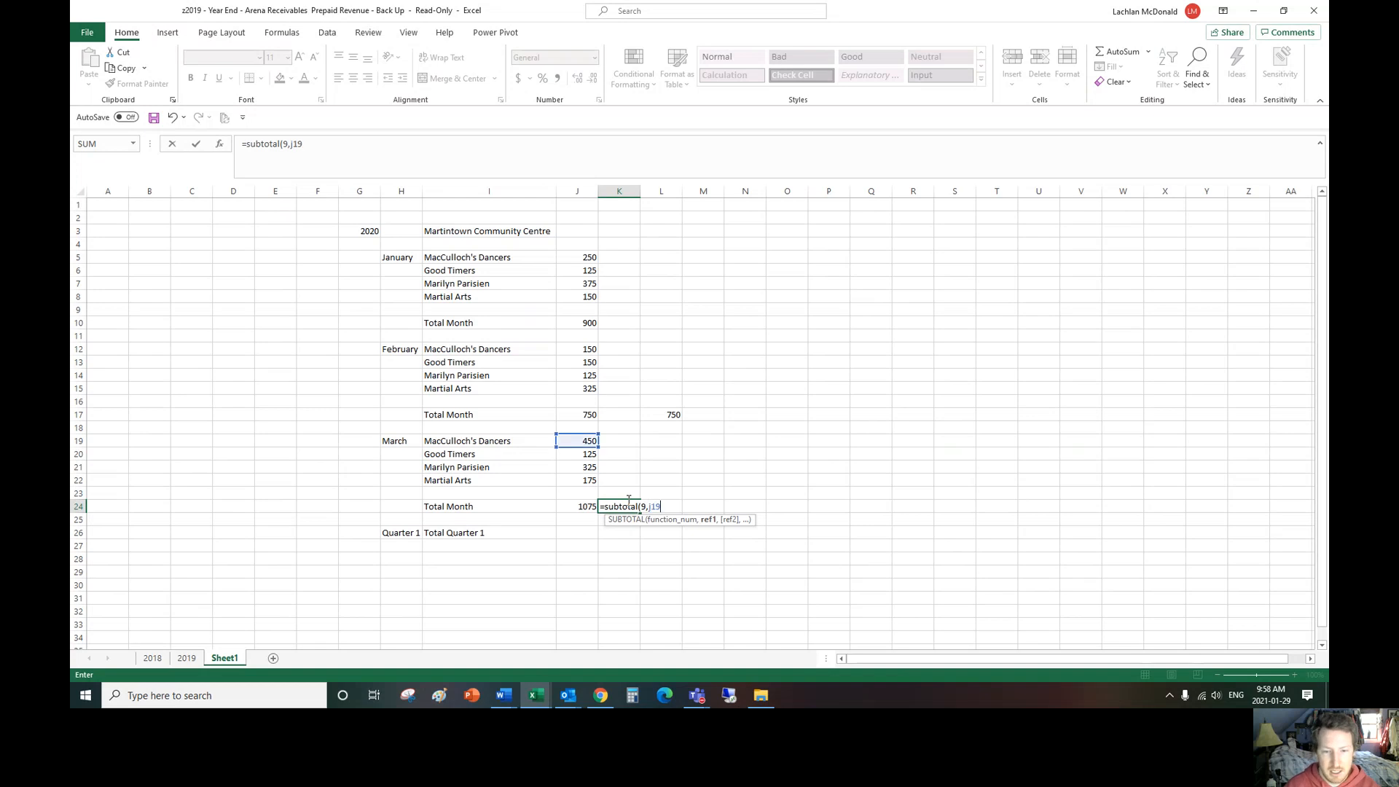
text(:j)
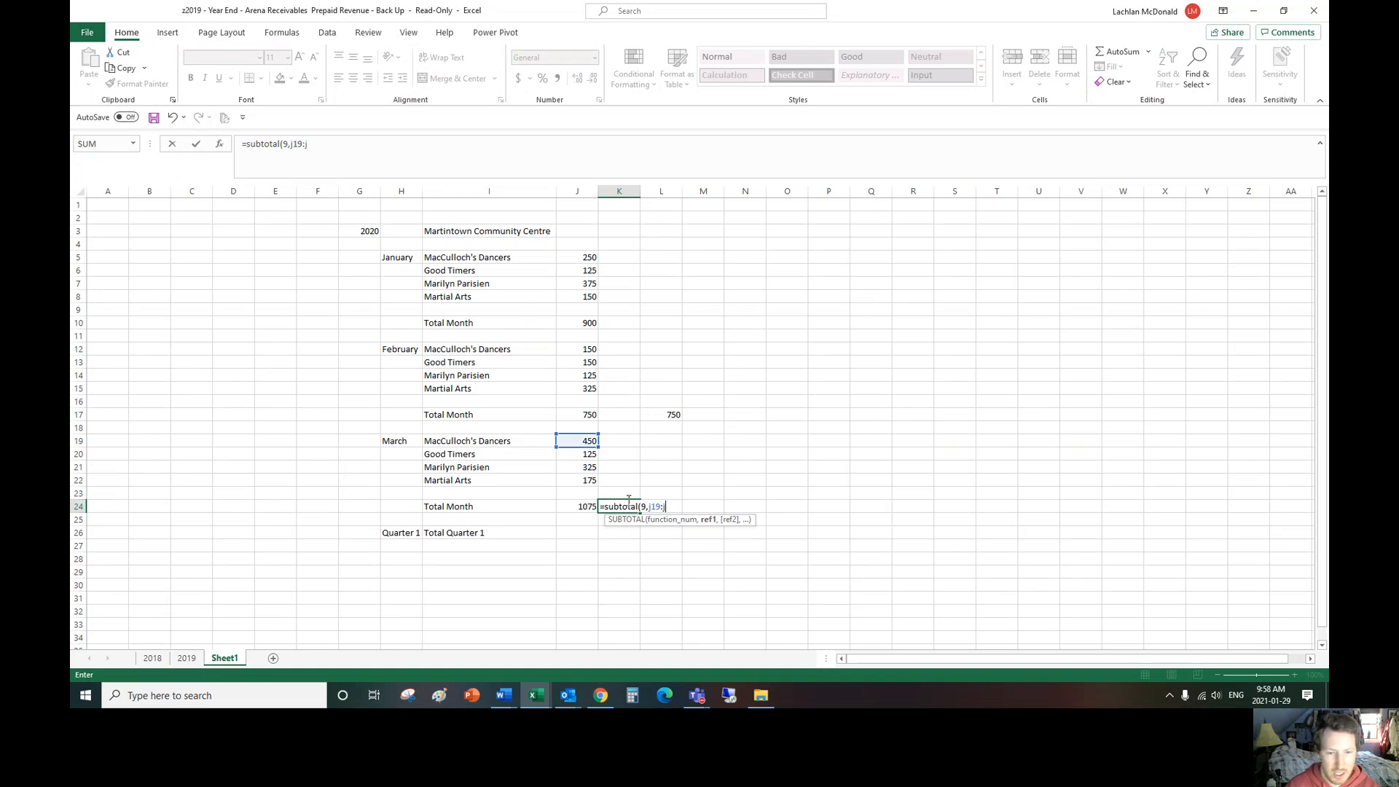
text(22))
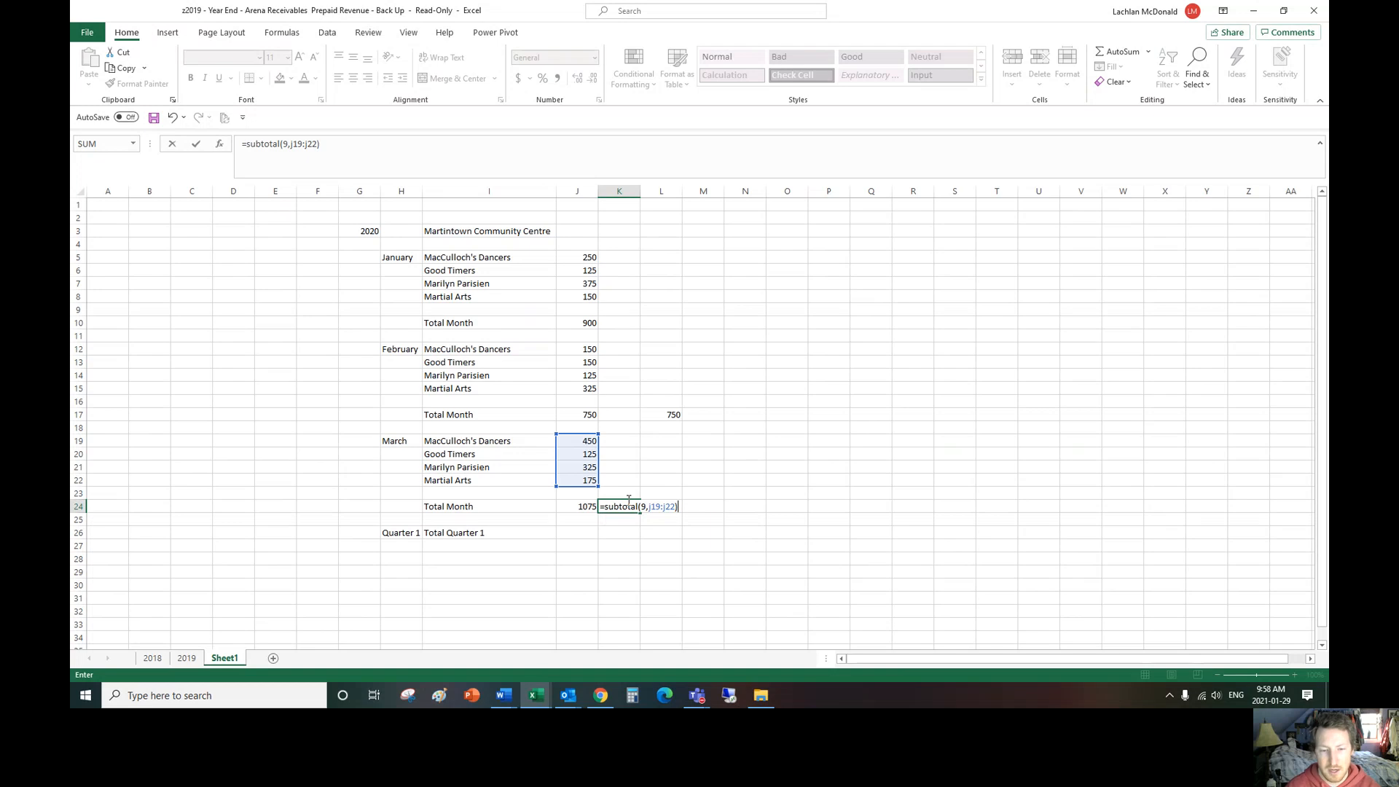
key(Return)
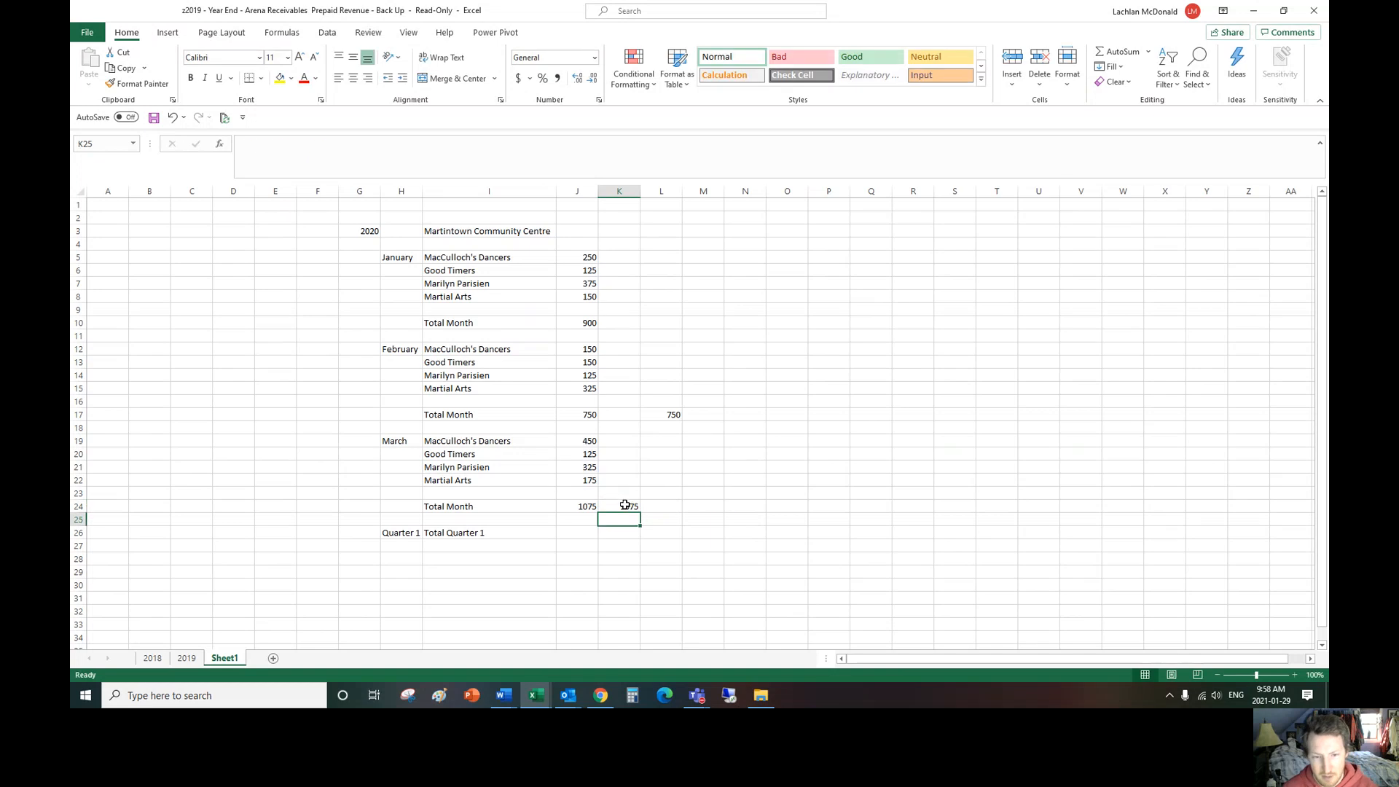
Step: Move the second March subtotal from K24 to L24
click(625, 505)
key(ctrl+c)
key(Right)
key(Return)
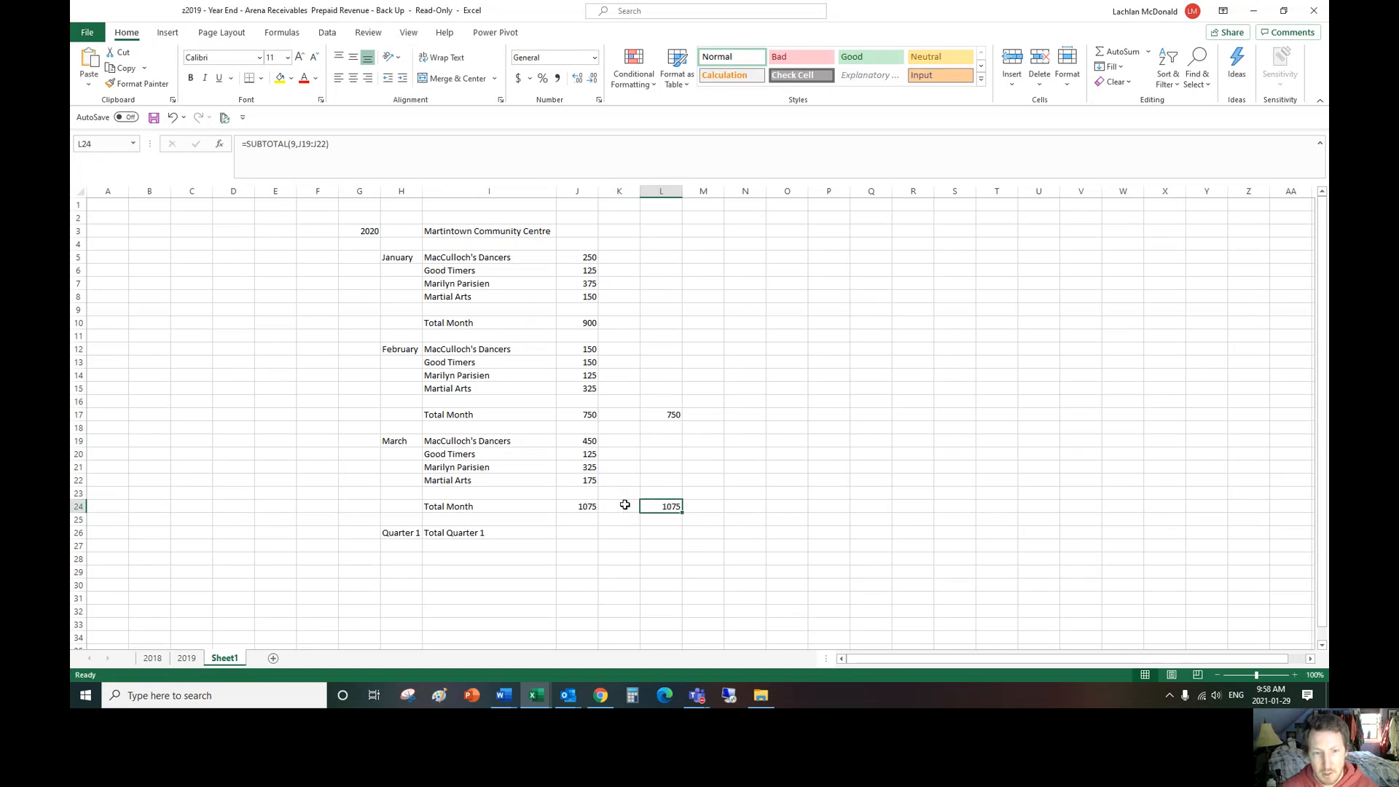
Step: Format the amounts and monthly totals in J5 to J24 with the comma style and no decimal places
drag(589, 508, 587, 255)
click(558, 79)
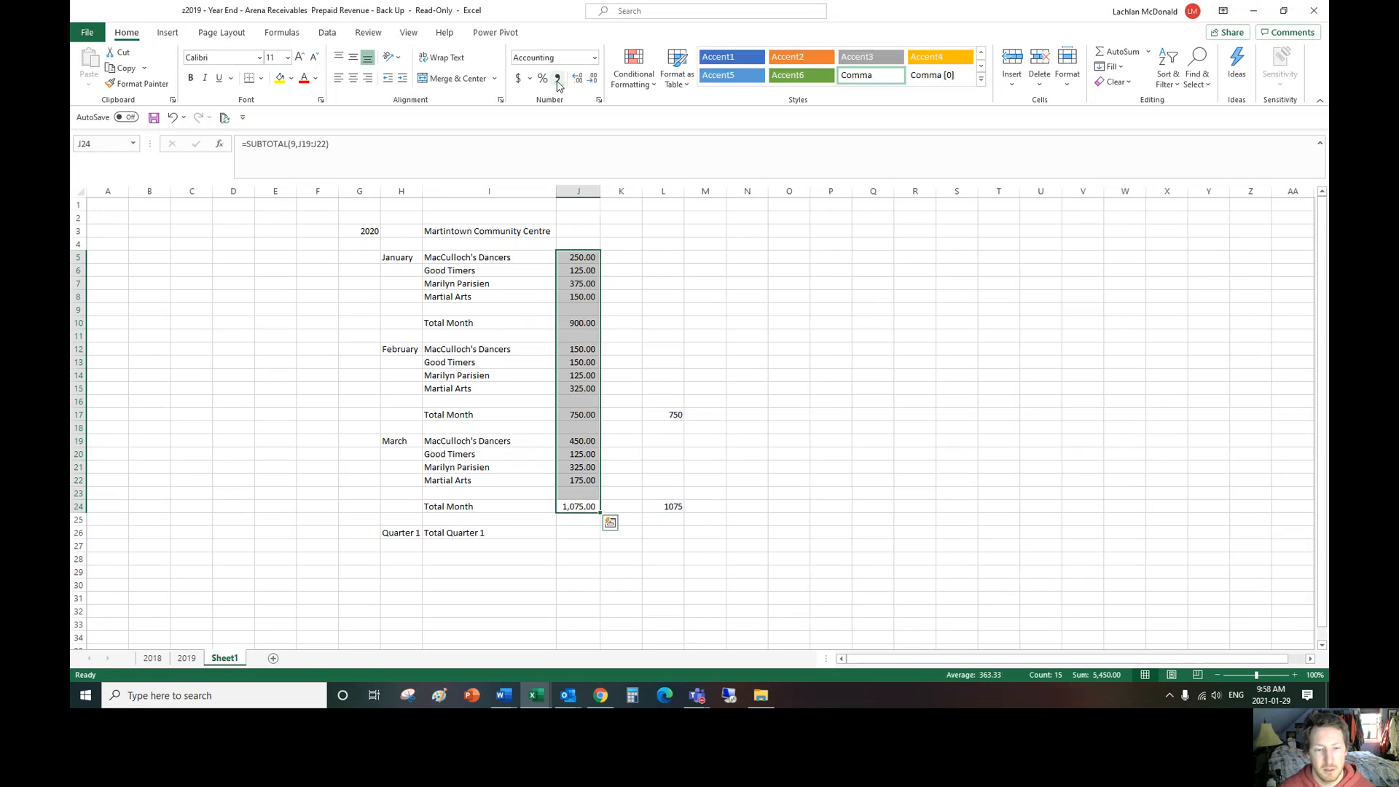
click(595, 81)
click(595, 82)
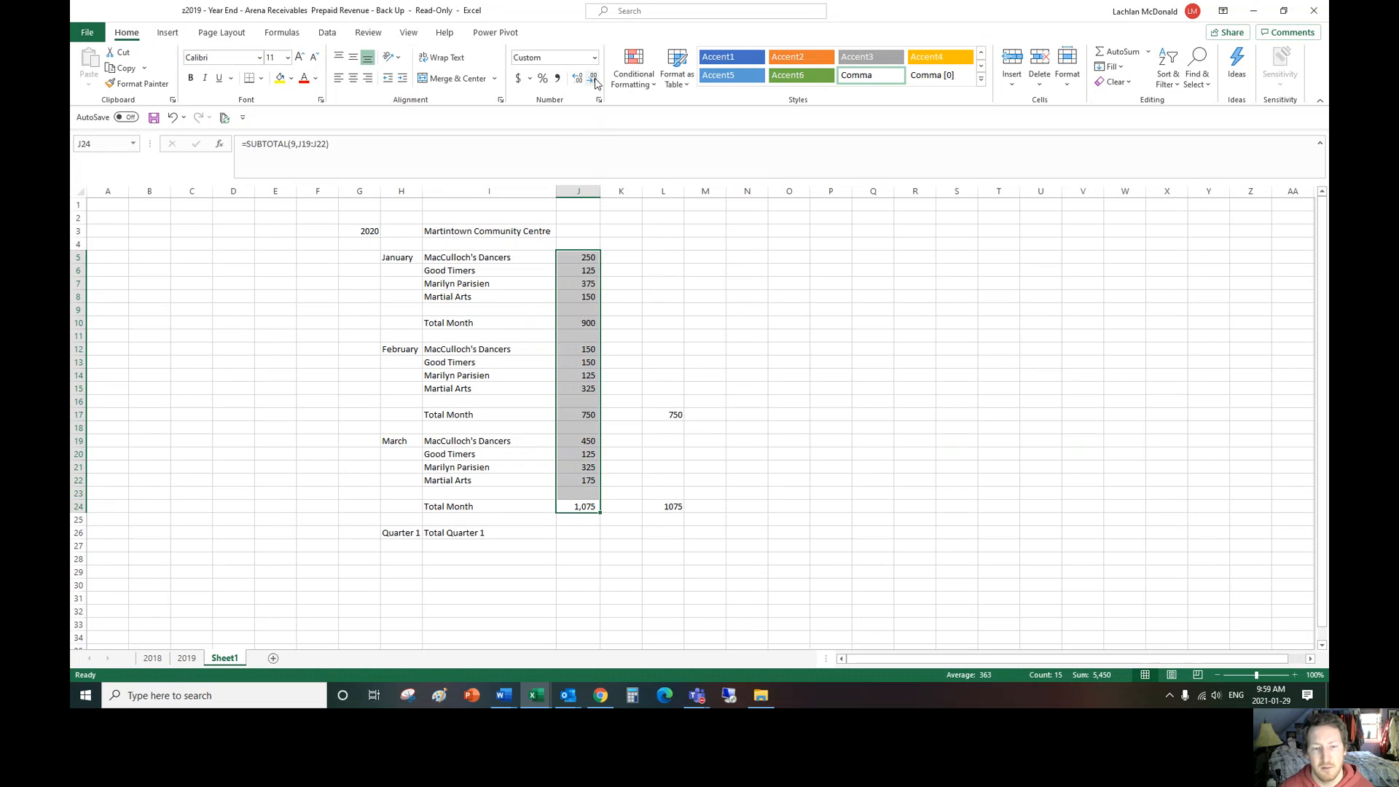
click(581, 532)
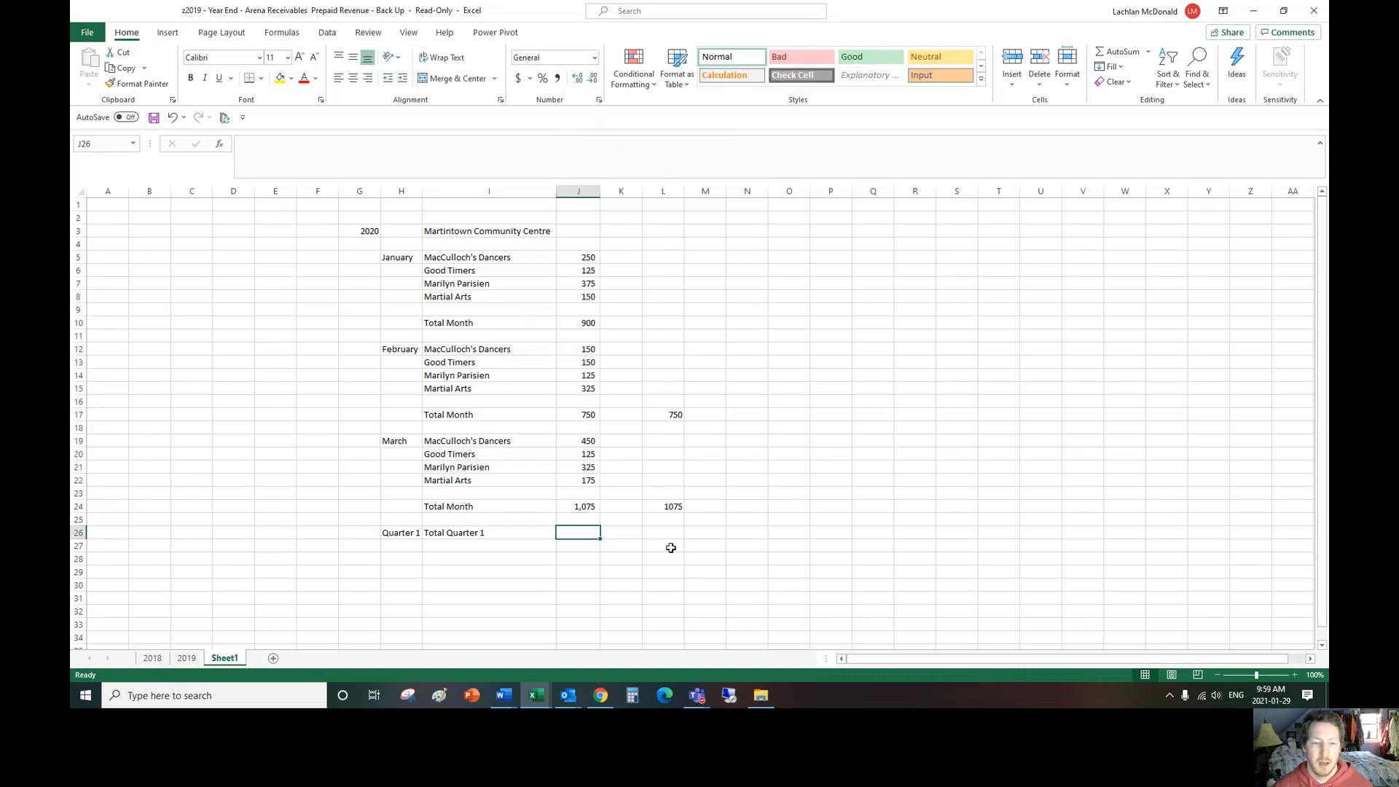
Step: Add a top and bottom border to the January total in J10
drag(583, 506, 583, 520)
click(598, 325)
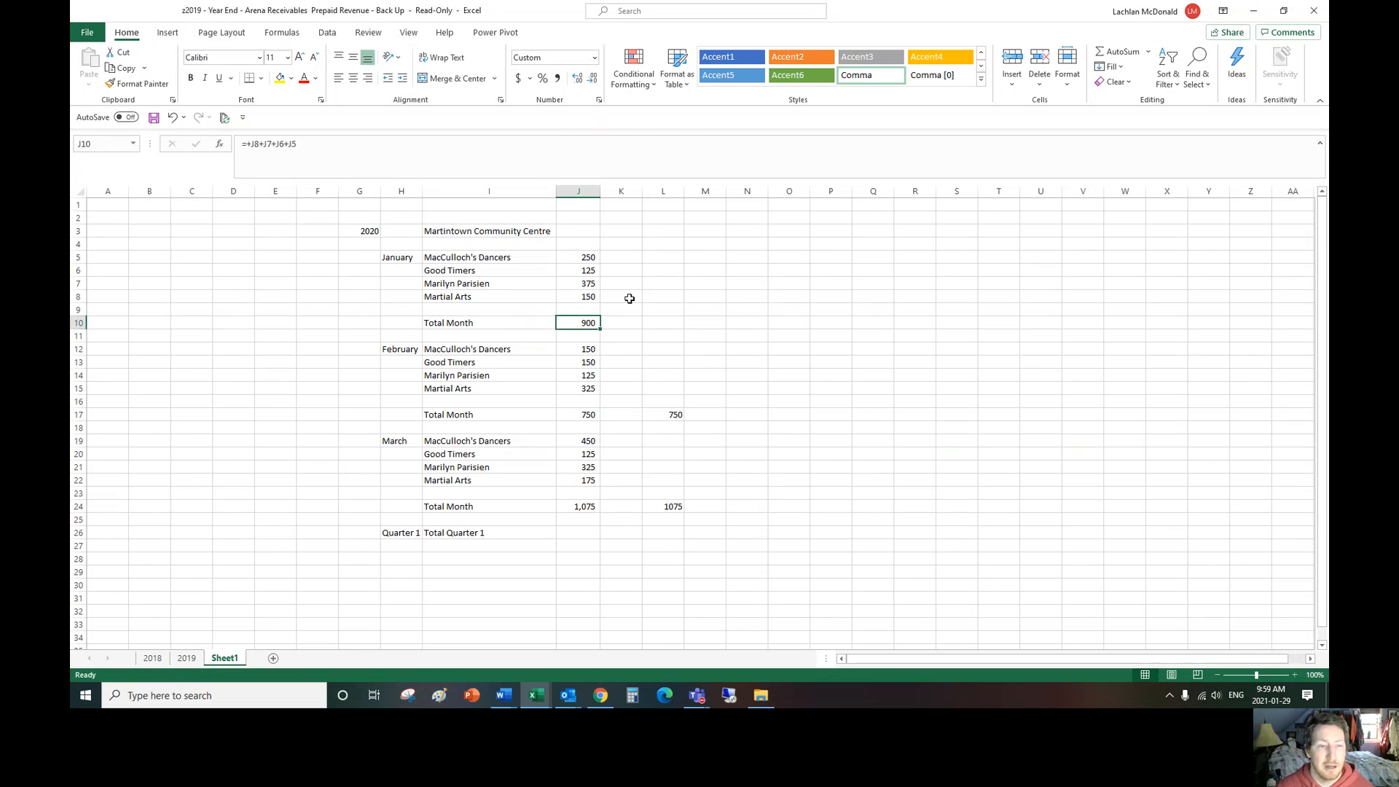
click(261, 78)
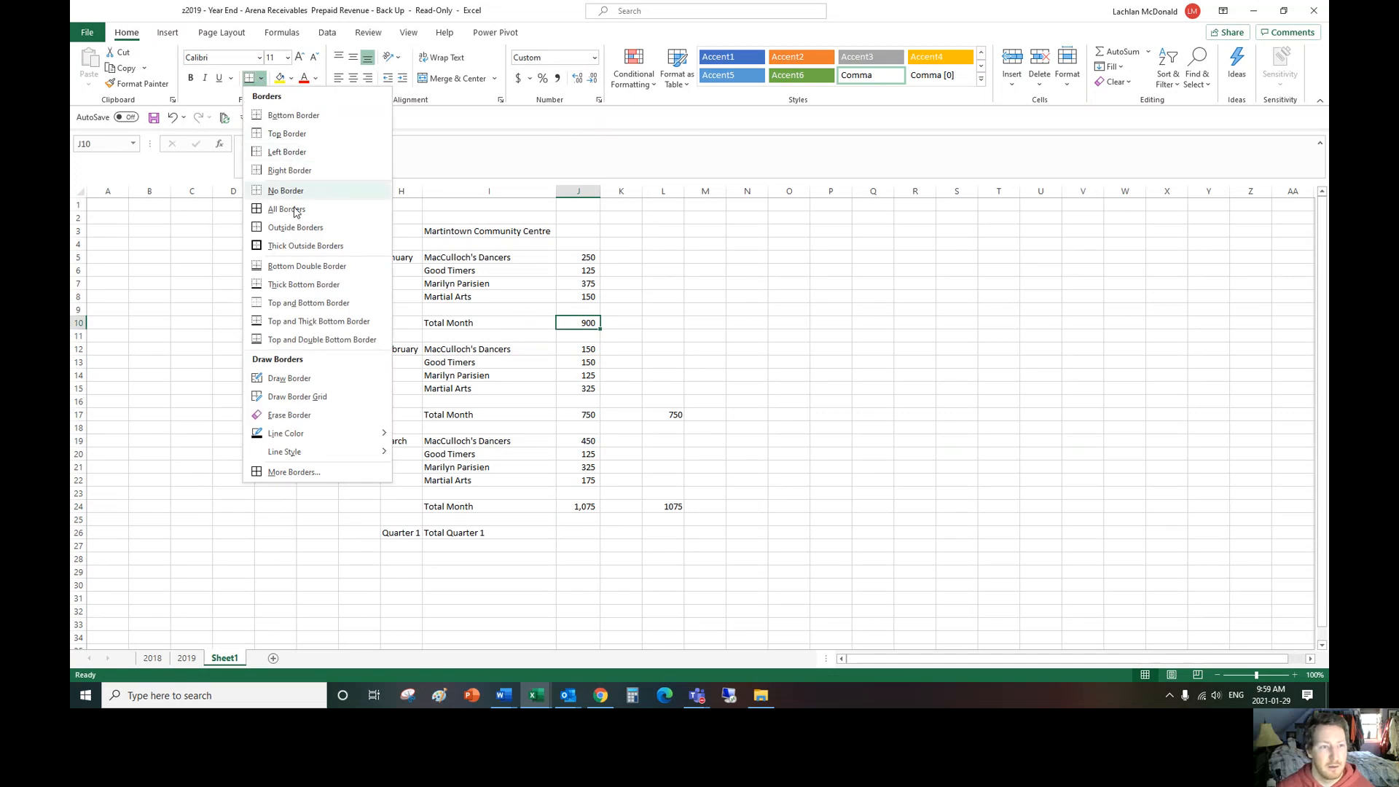
click(314, 304)
click(640, 321)
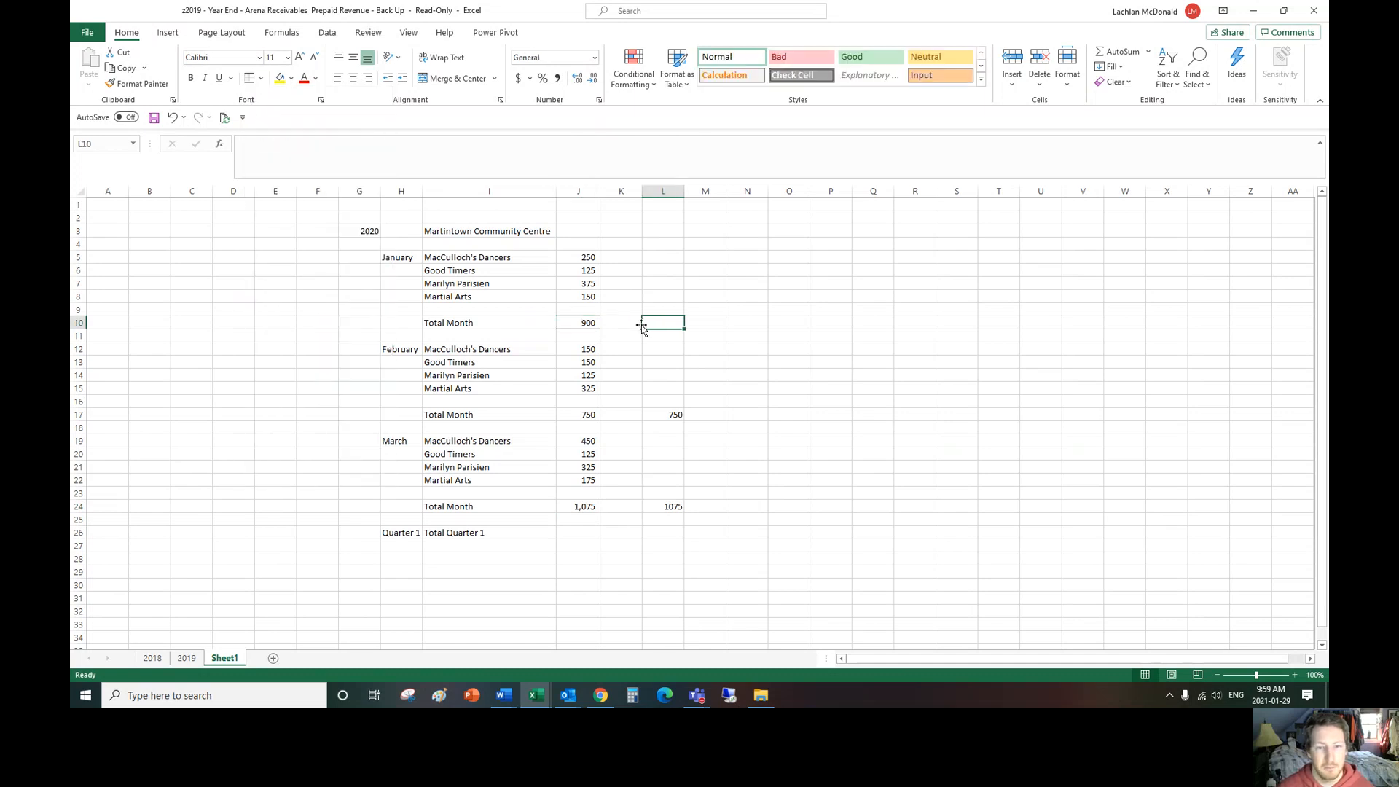
click(587, 324)
click(700, 320)
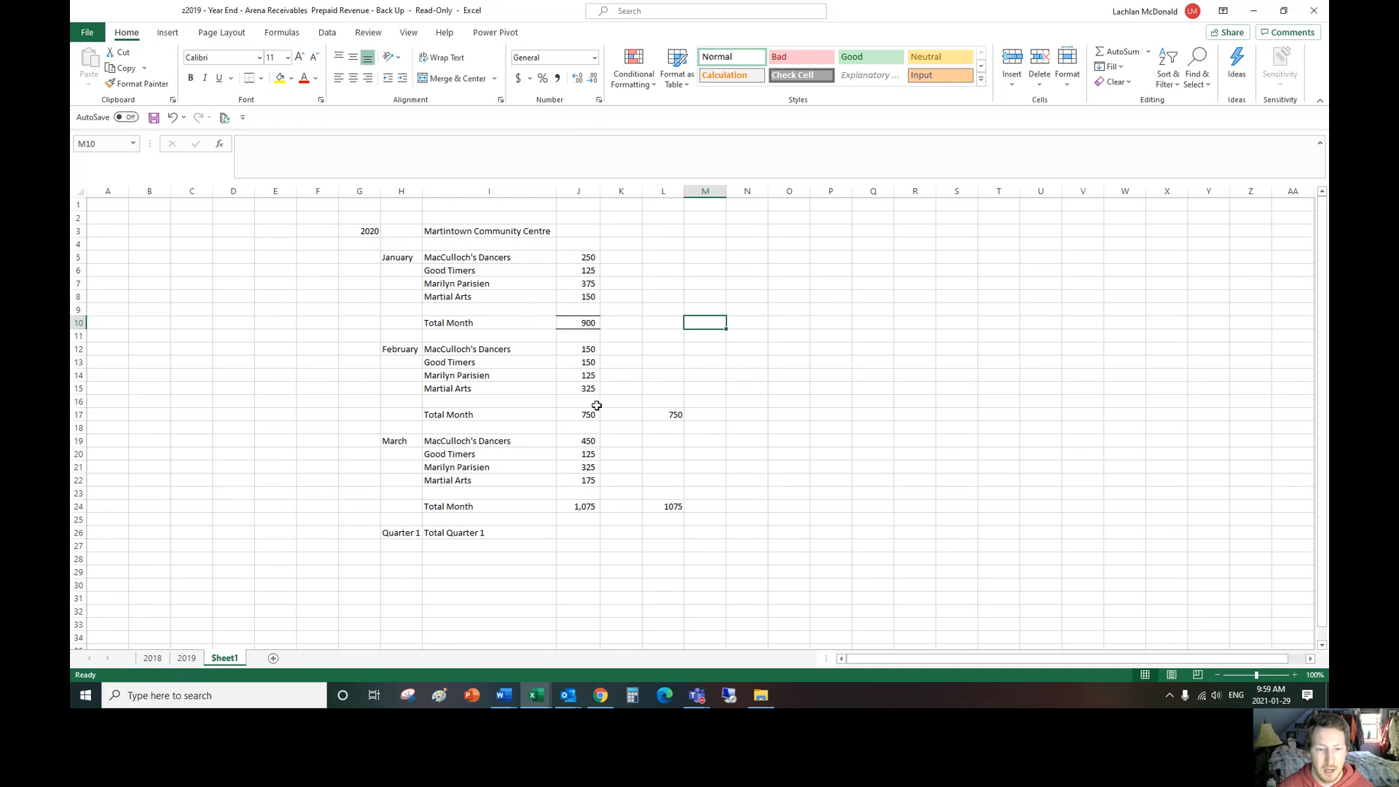
Step: Apply the top and bottom border of J10 to the February total in J17 and the March total in J24
click(588, 322)
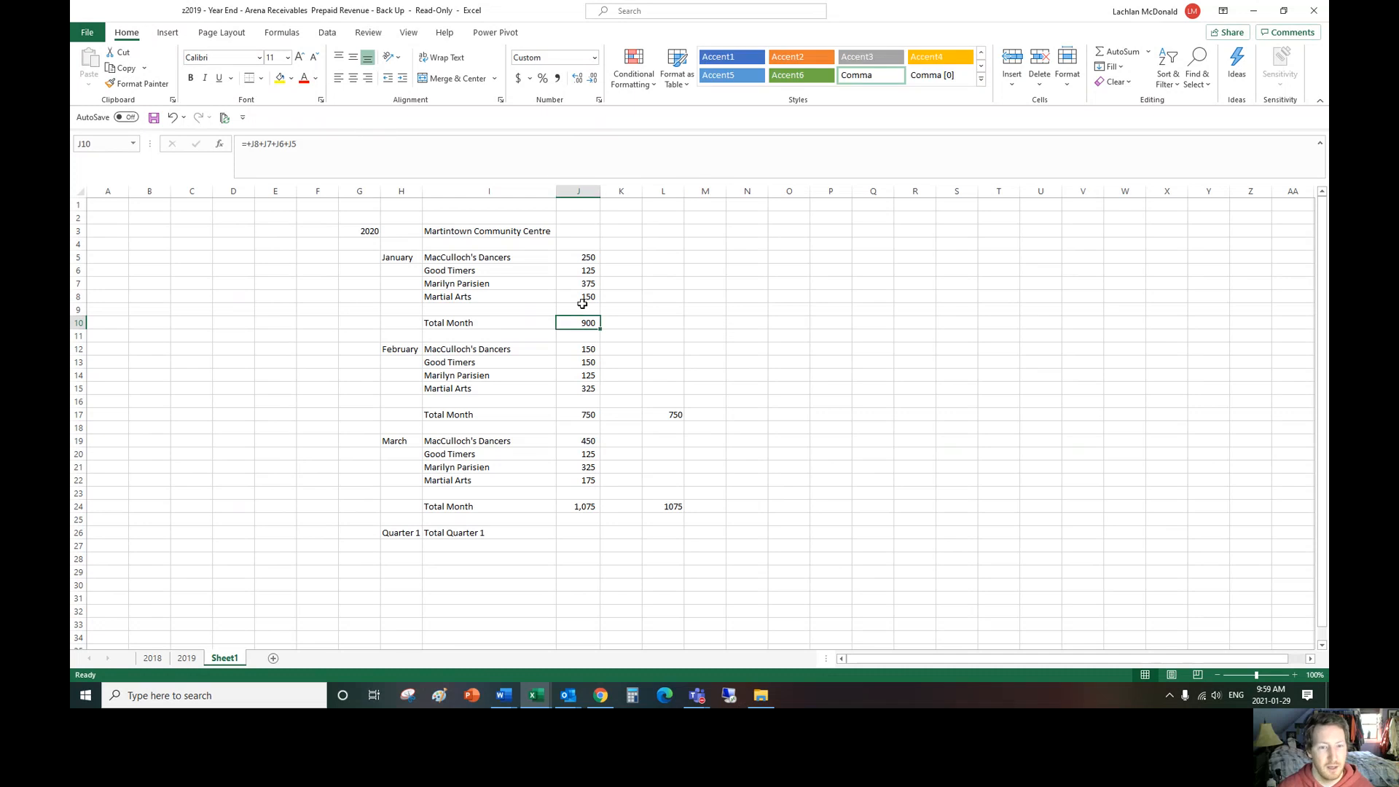
click(672, 335)
click(579, 322)
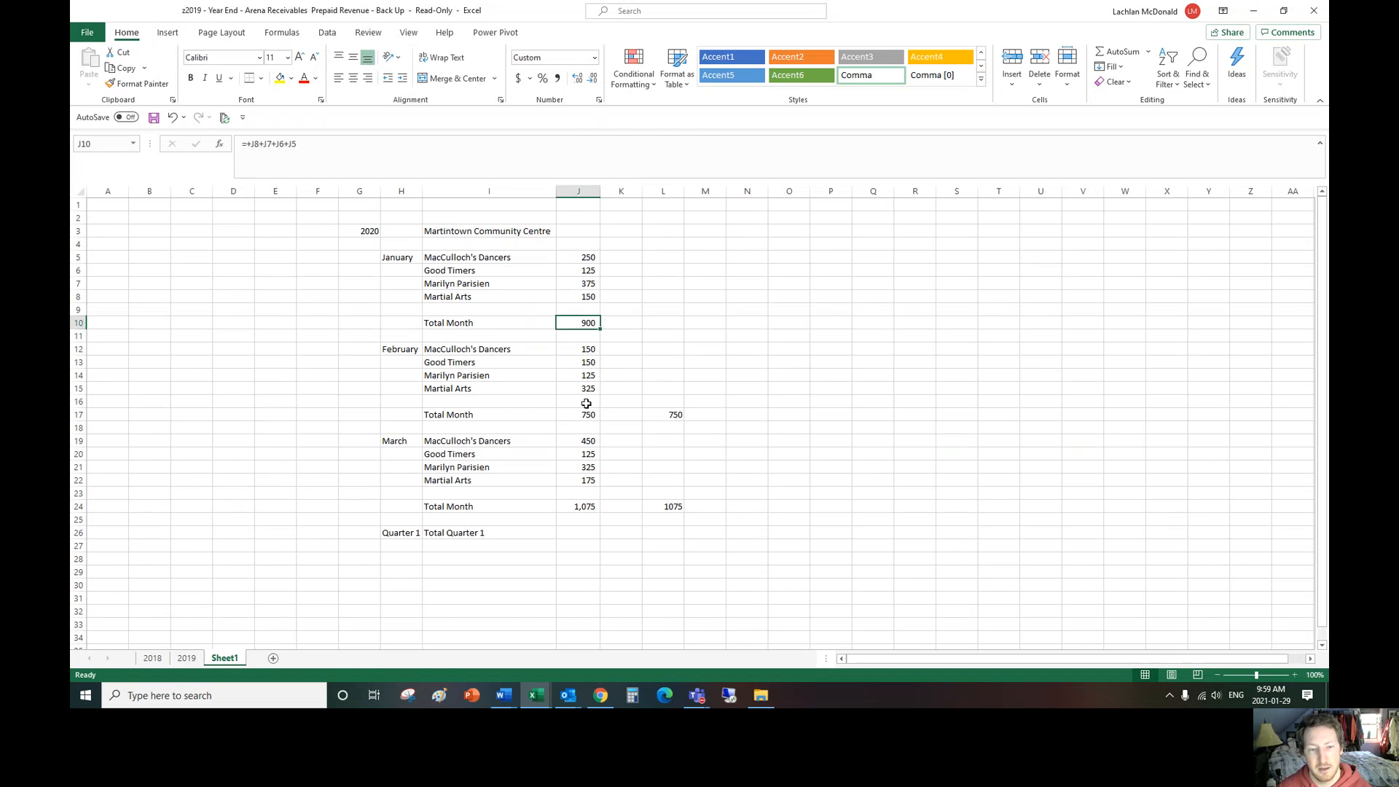
click(590, 415)
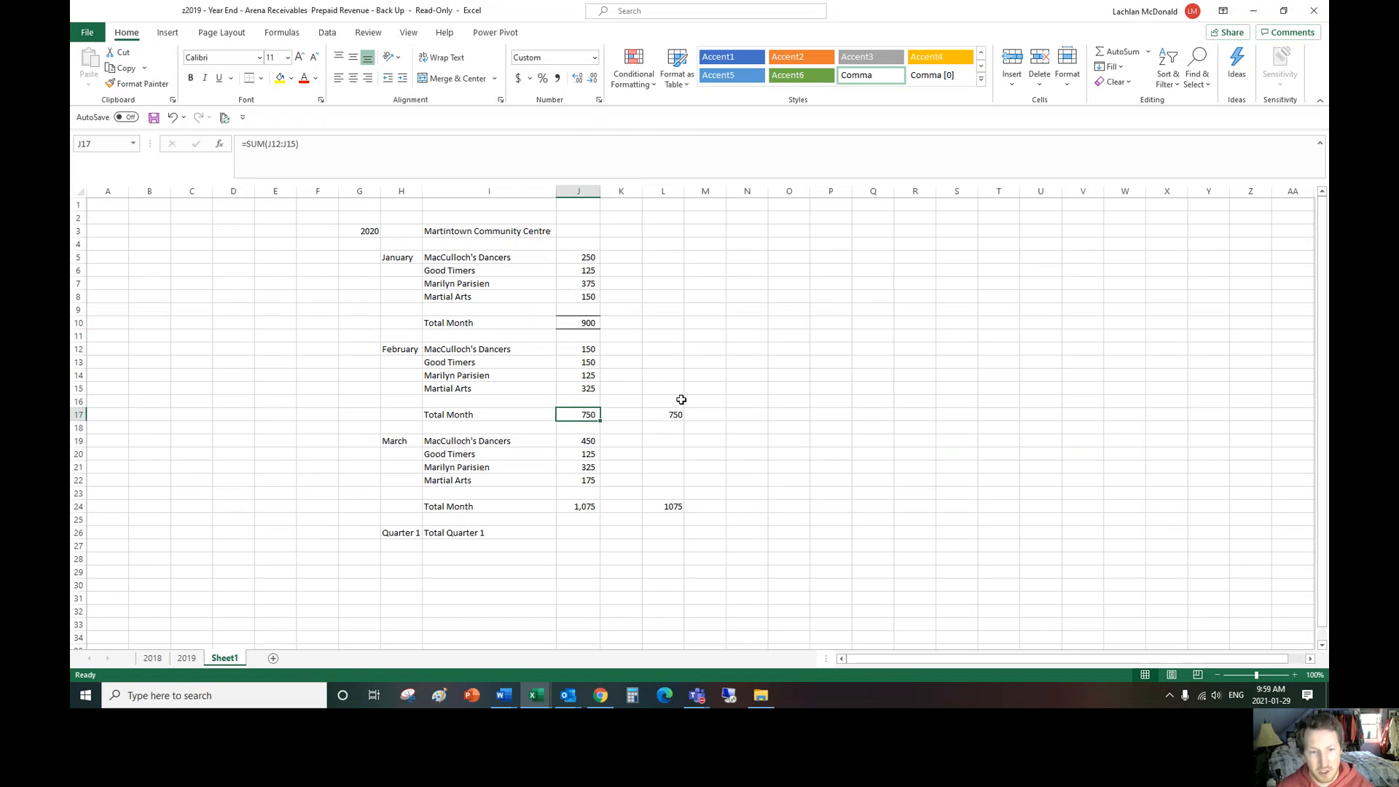
click(747, 414)
click(588, 507)
click(831, 467)
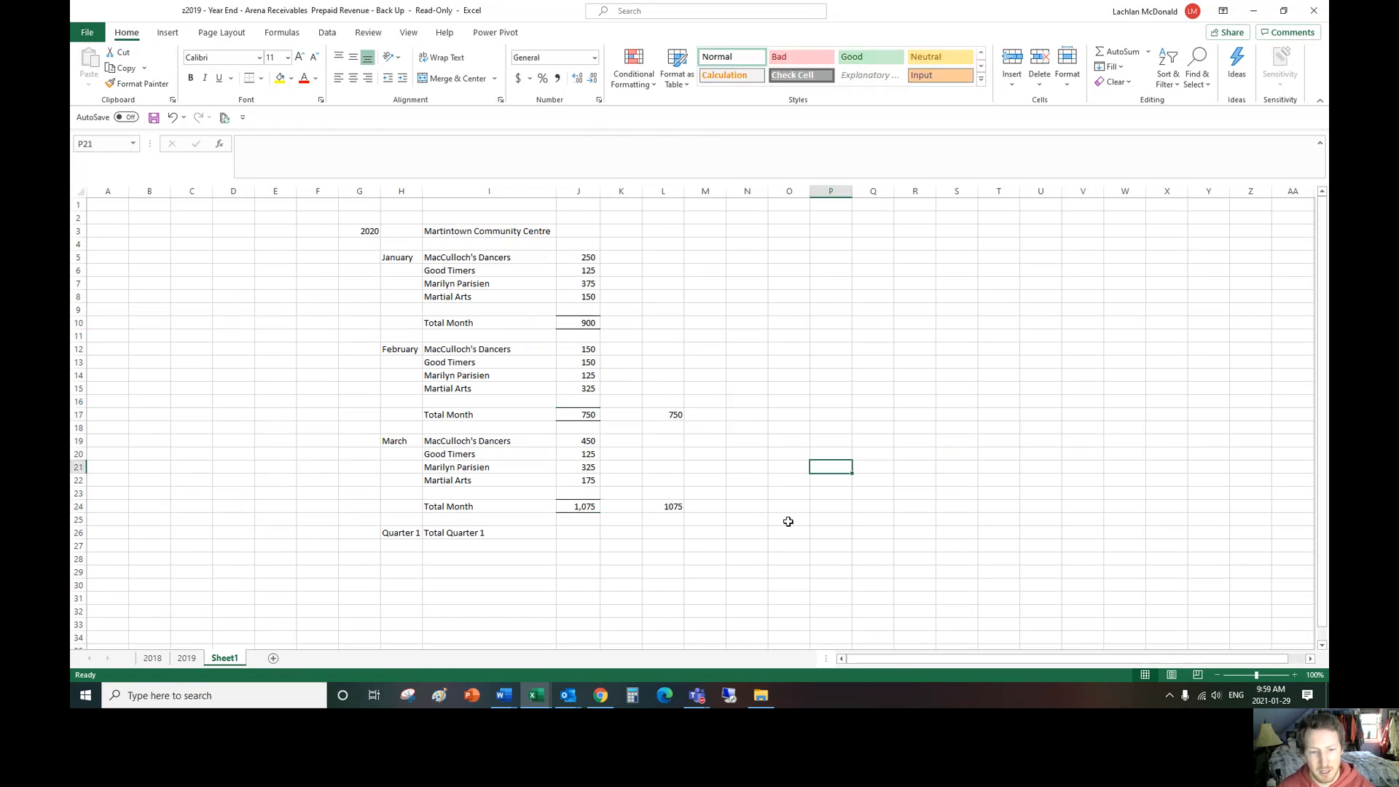
Step: Review the borders on the totals in J10 and J17 and the available border styles
click(582, 323)
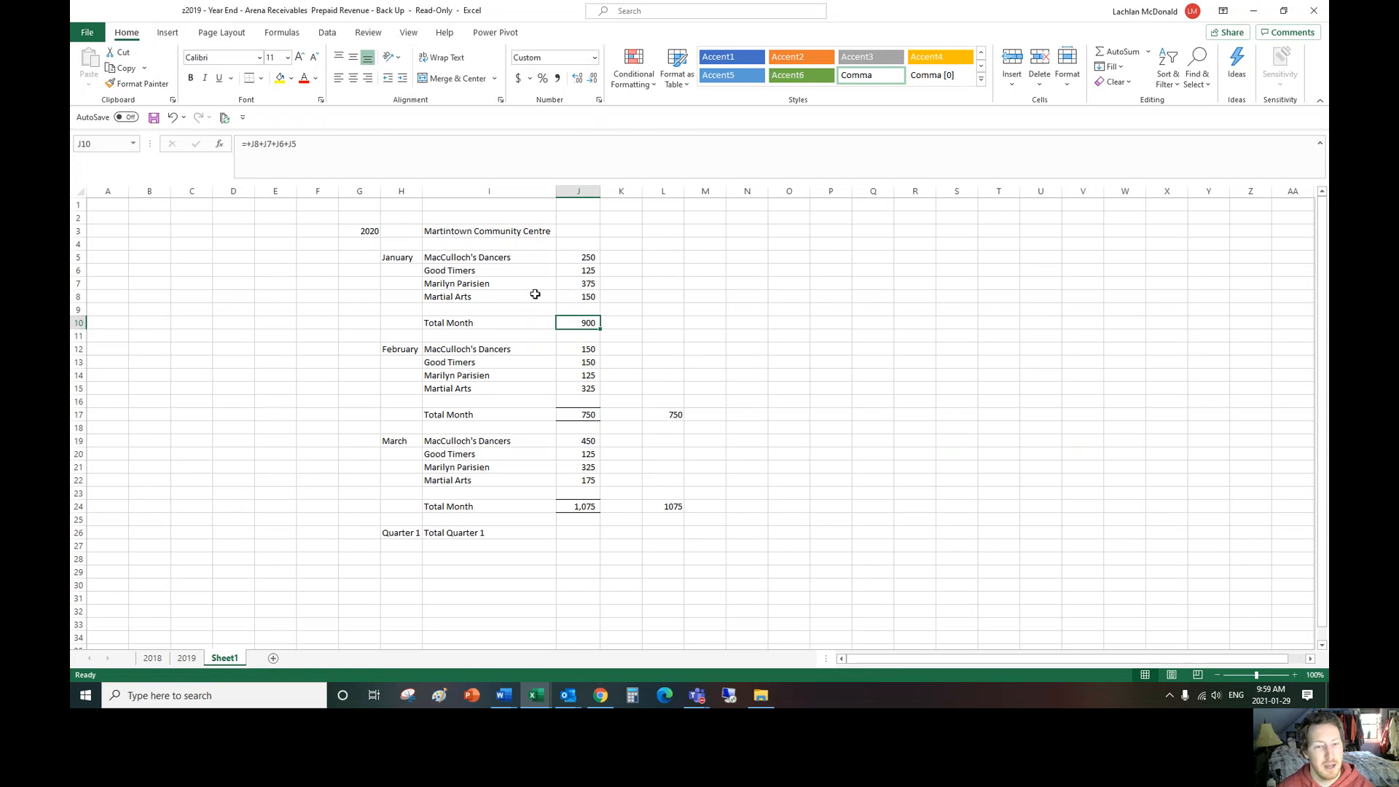
click(586, 416)
click(260, 78)
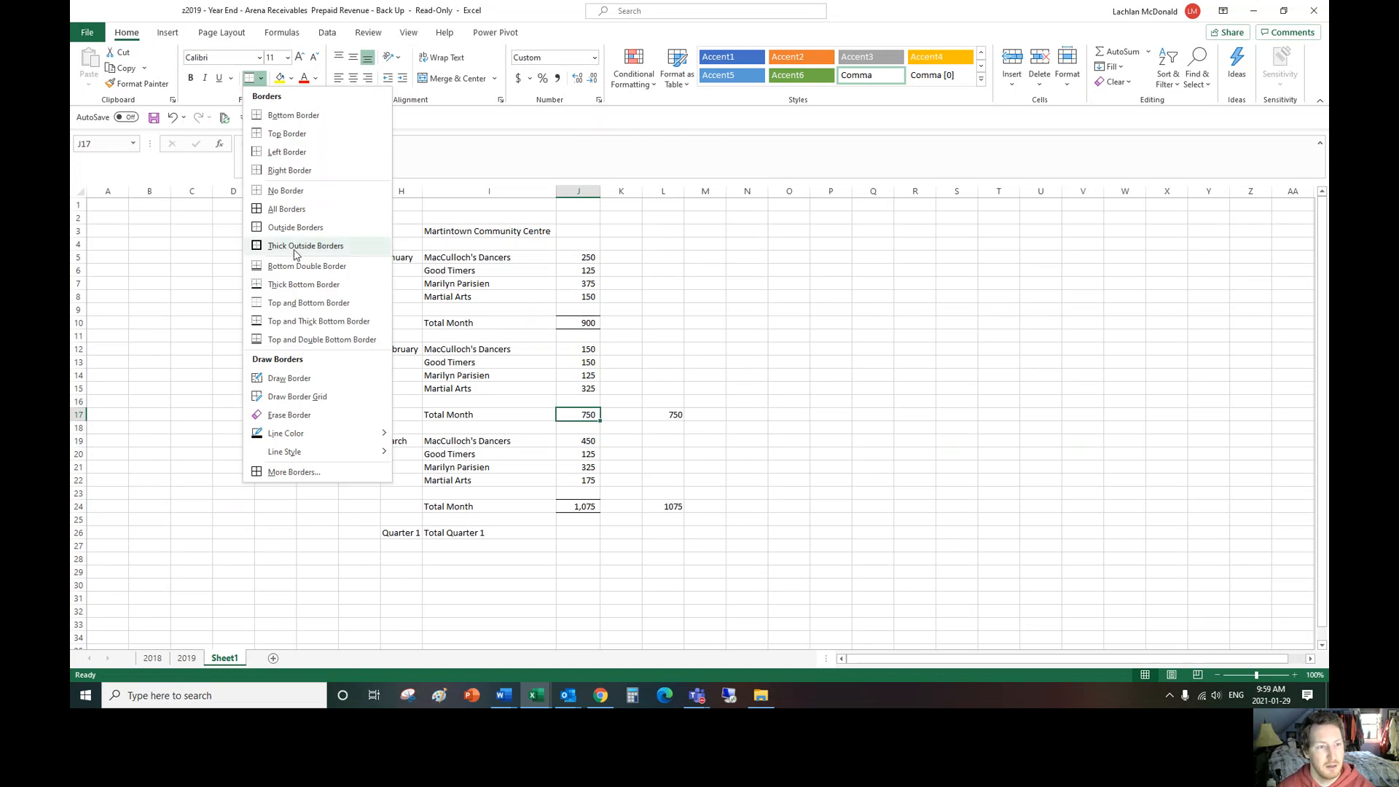
click(705, 316)
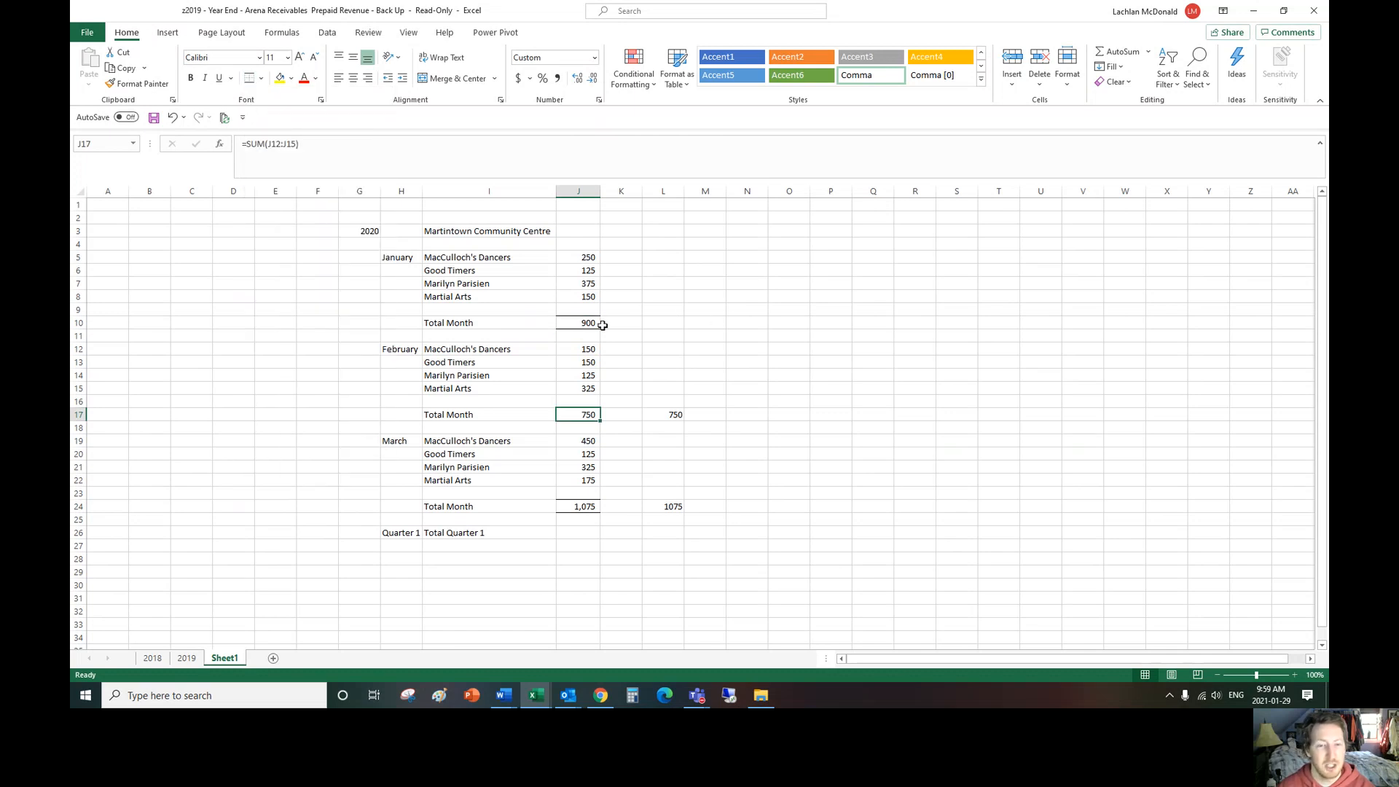
click(745, 361)
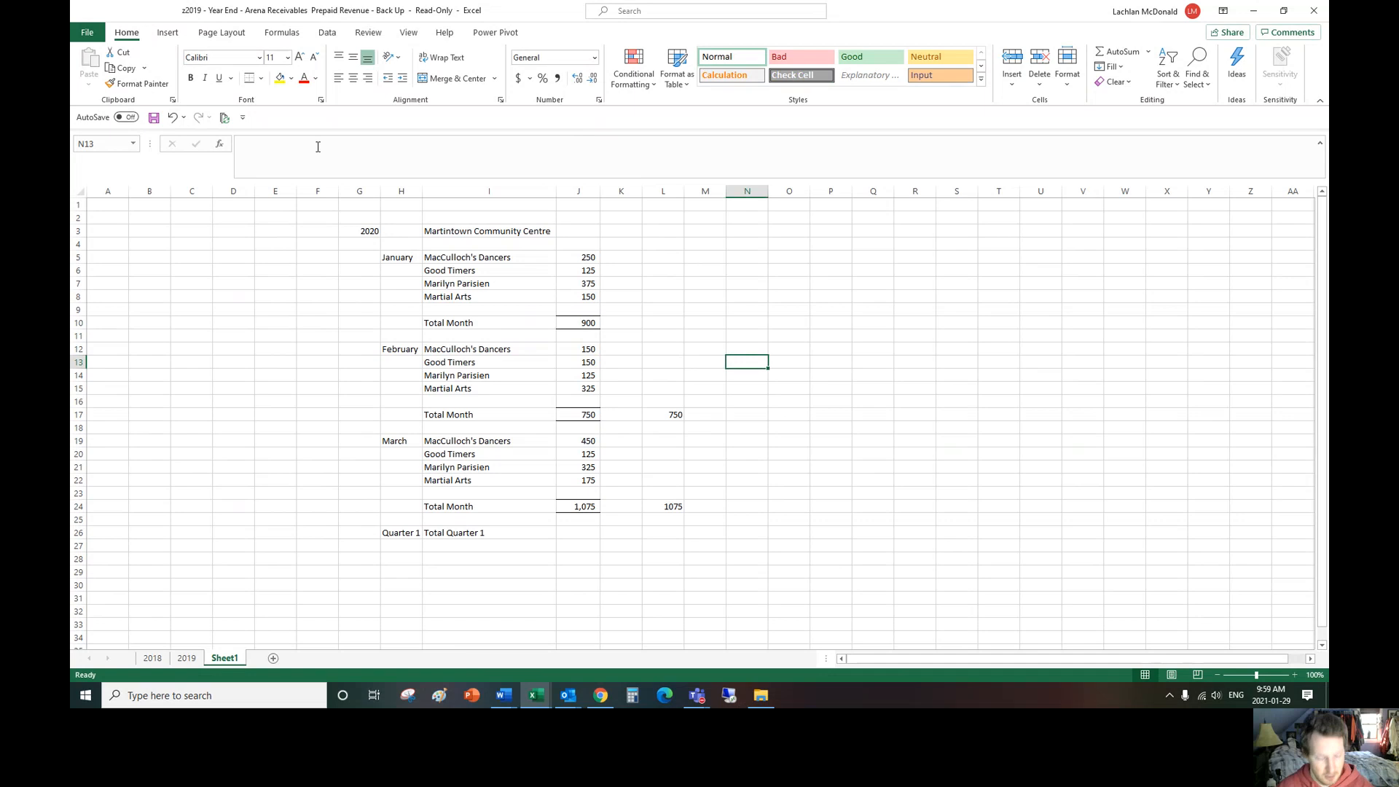
Step: Undo the borders applied to the March total in J24 and the February total in J17
key(ctrl+z)
click(931, 508)
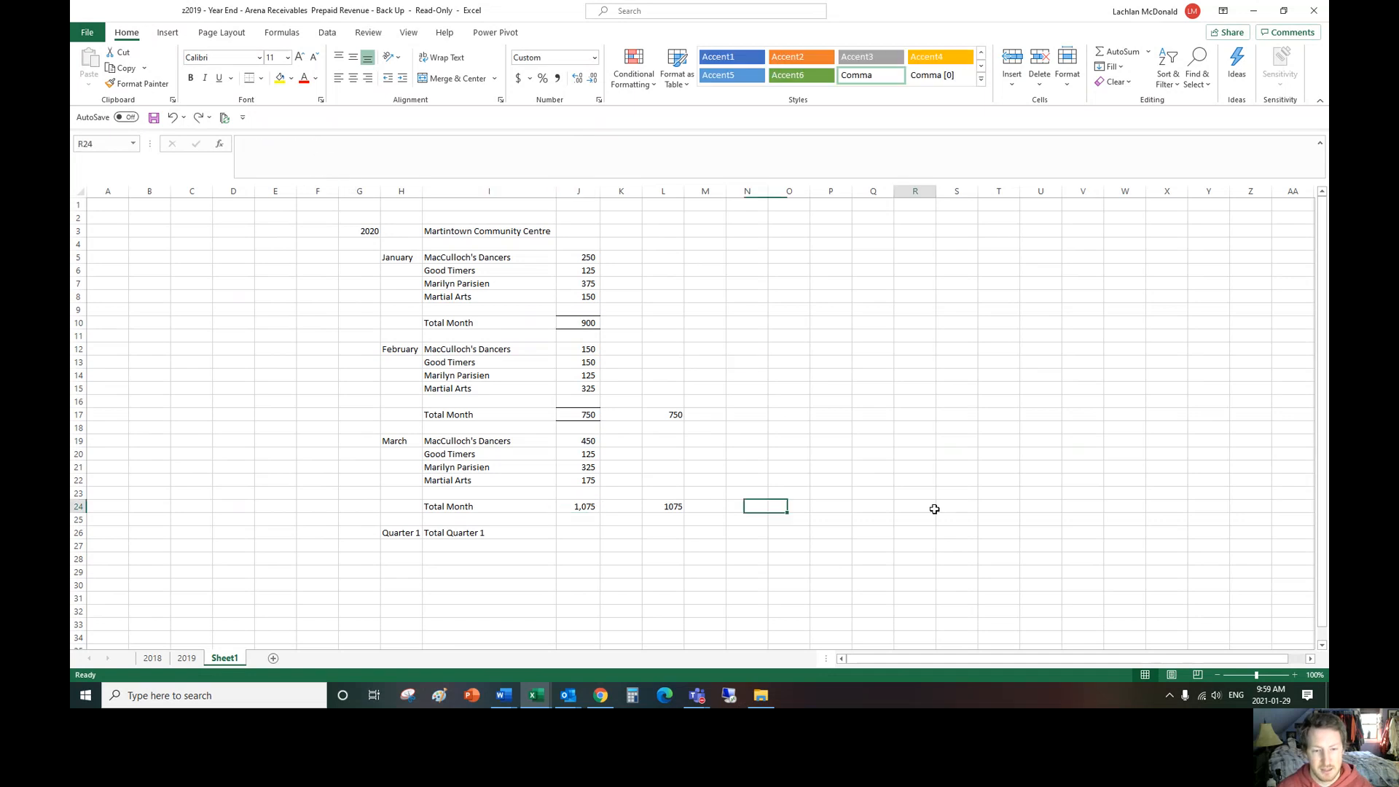
key(ctrl+z)
click(802, 323)
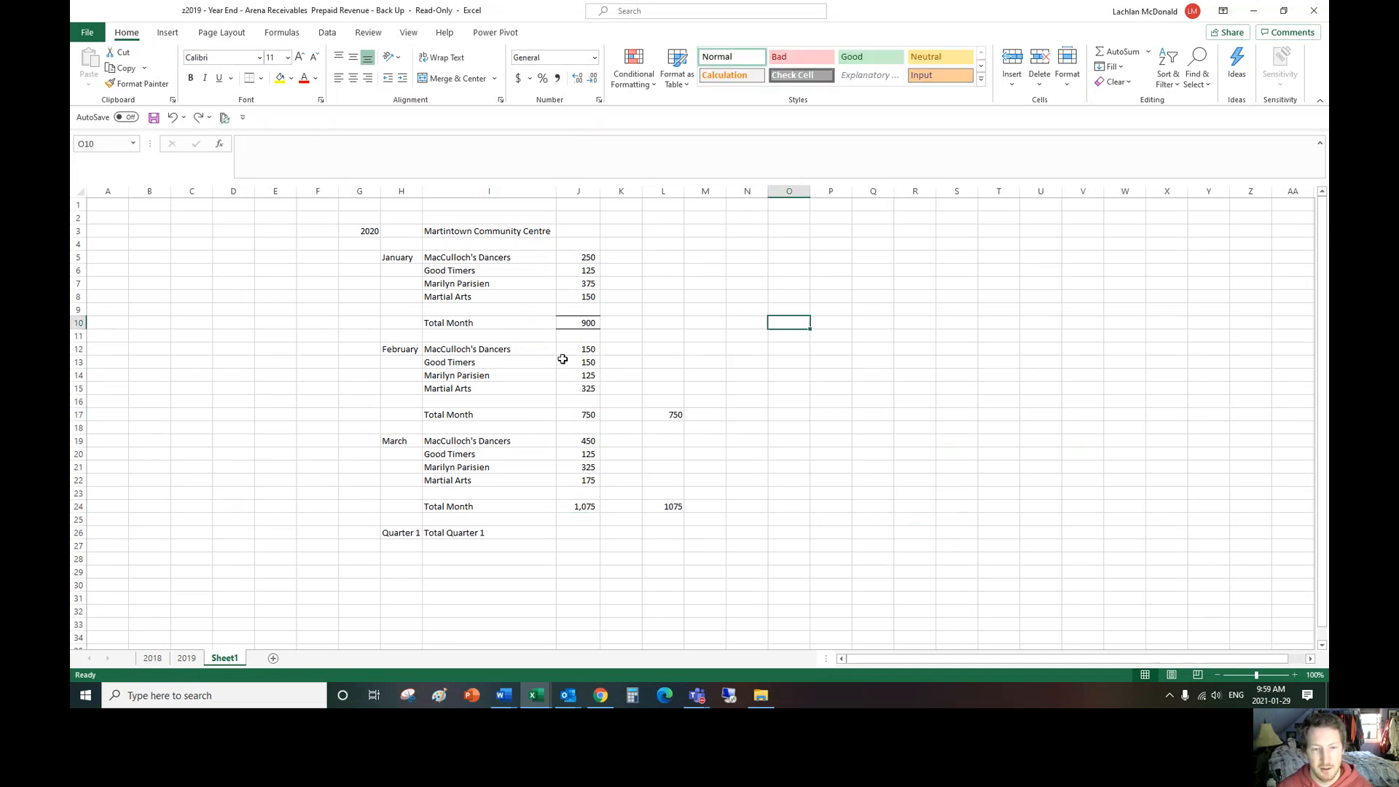
Step: Copy the January total's format with Format Painter from J10 to J17, and from J17 to the March total in J24
click(590, 323)
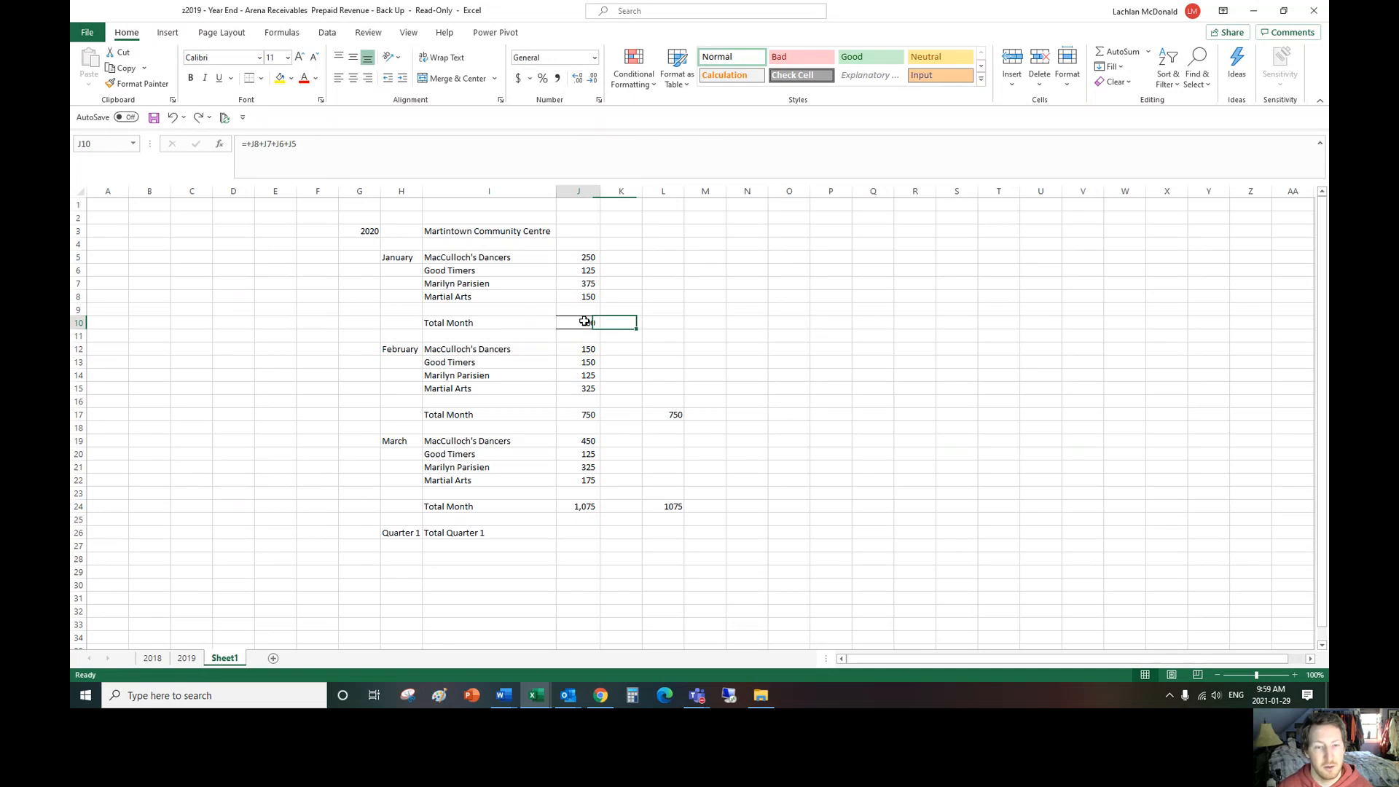
click(141, 85)
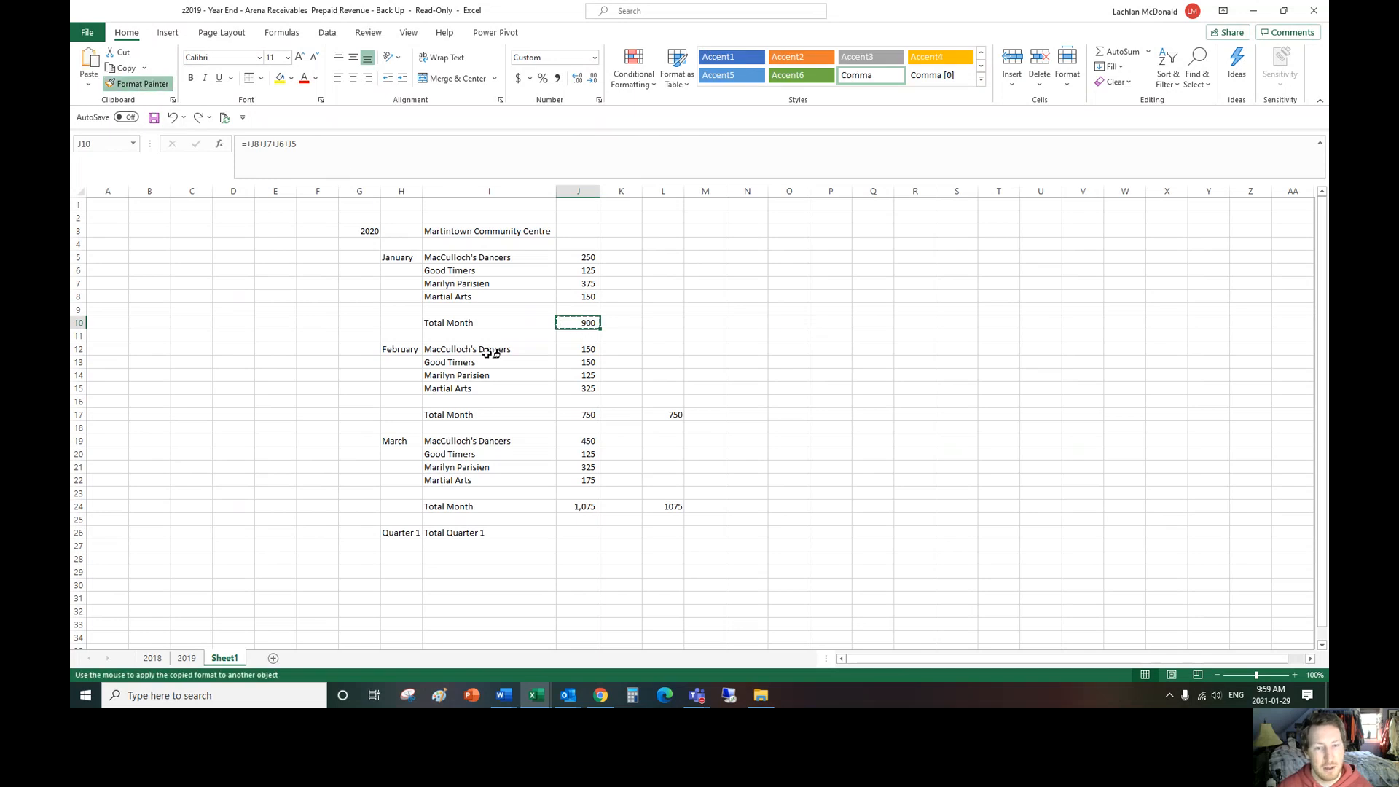
click(590, 412)
click(663, 376)
click(589, 413)
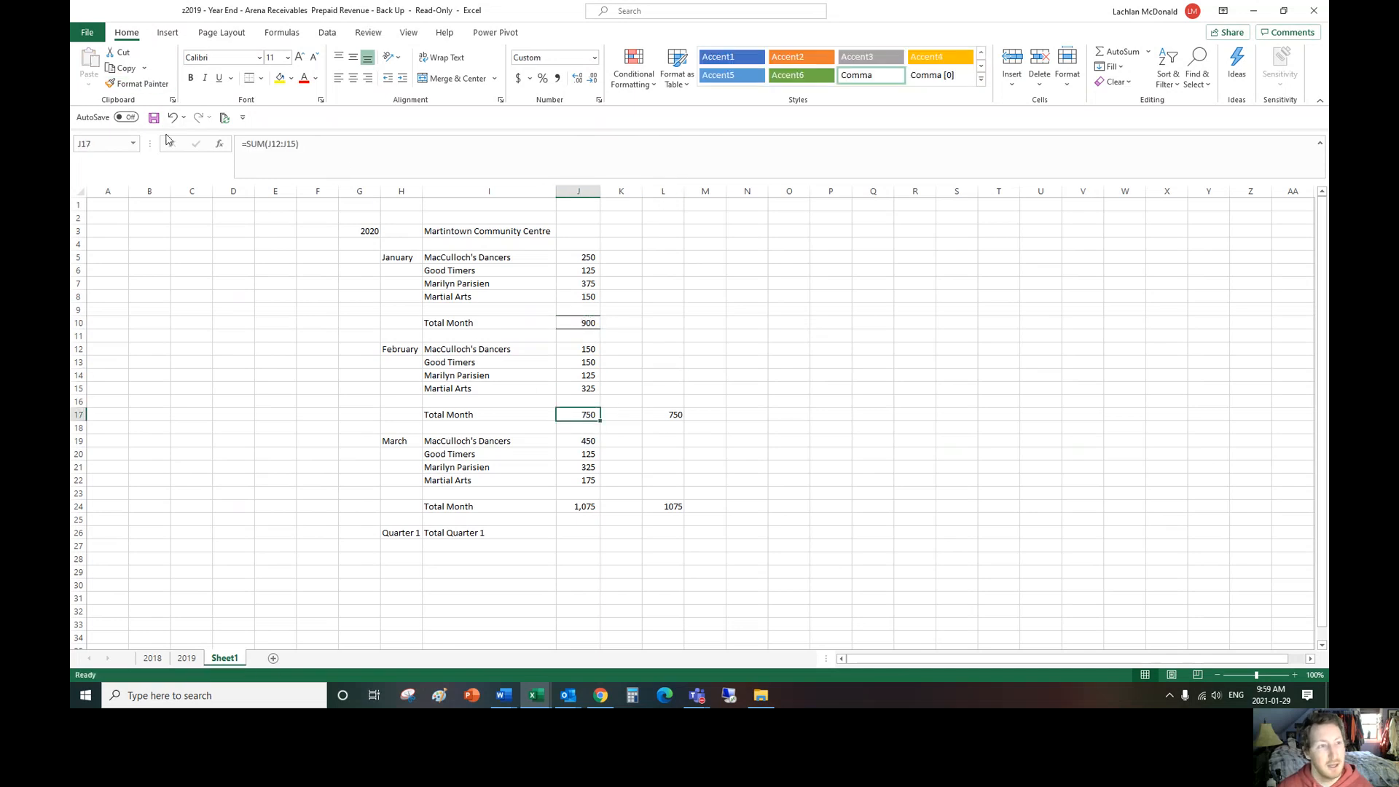
click(141, 84)
click(588, 504)
click(789, 453)
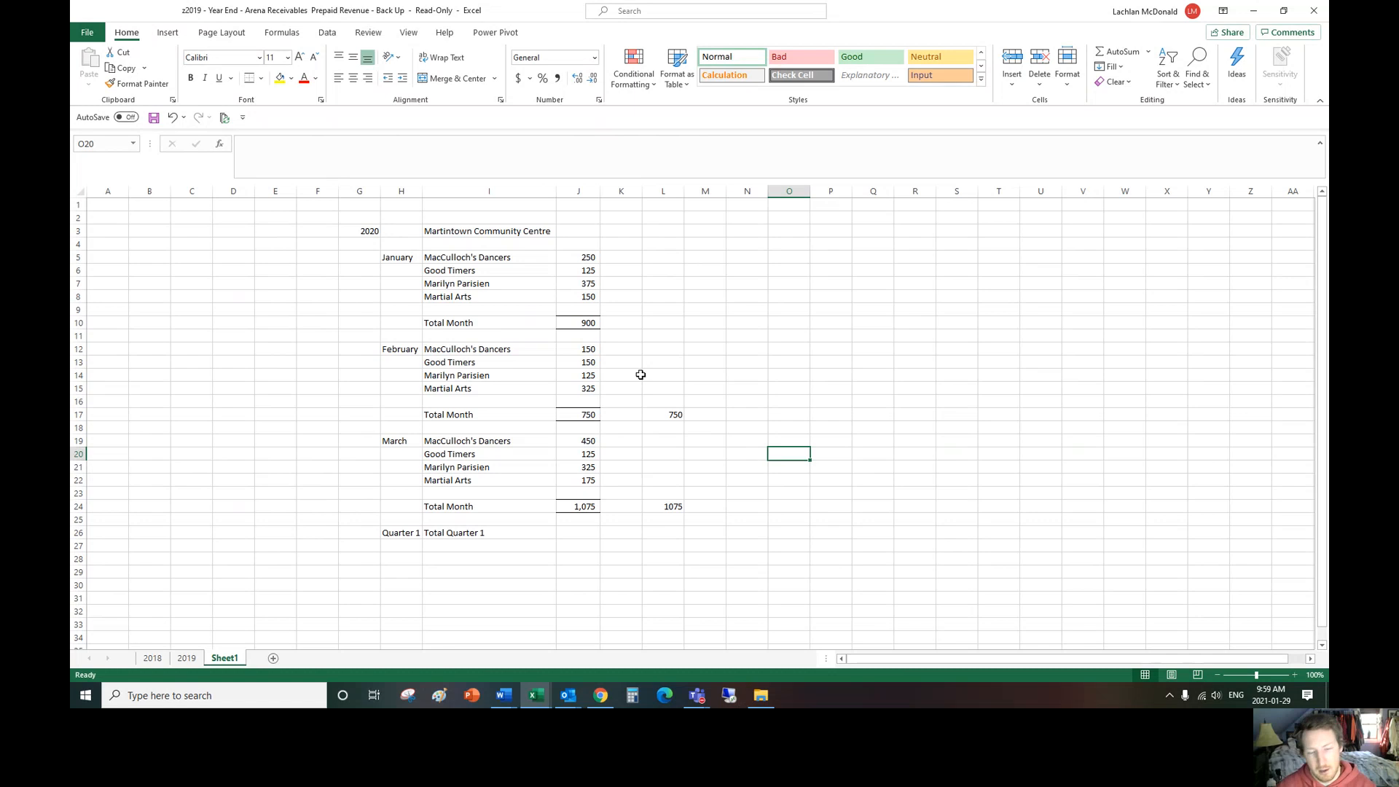
Step: Undo the formats painted onto the March total in J24 and the February total in J17
key(ctrl+z)
key(ctrl+z)
click(710, 294)
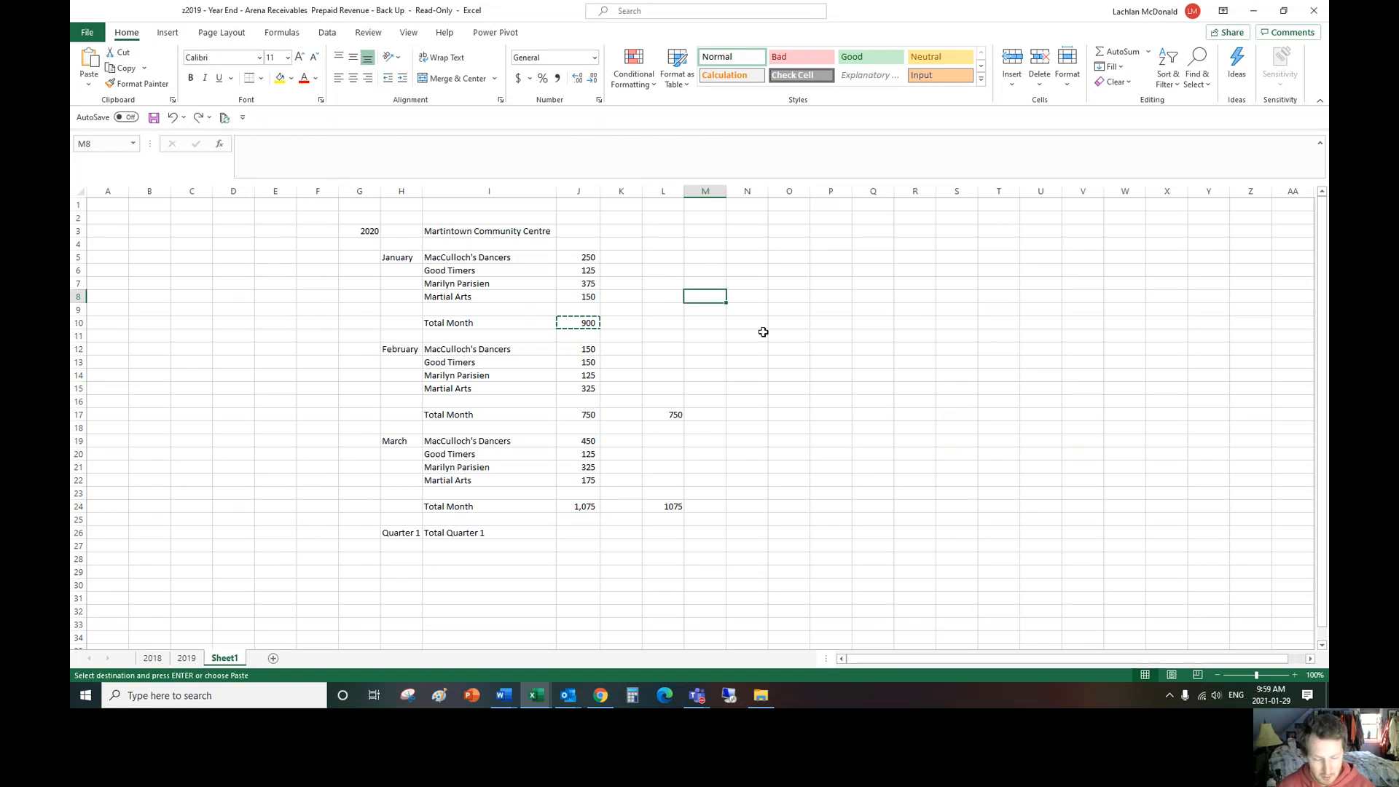
Step: Redo the painted formats on the February and March totals in J17 and J24
key(ctrl+z)
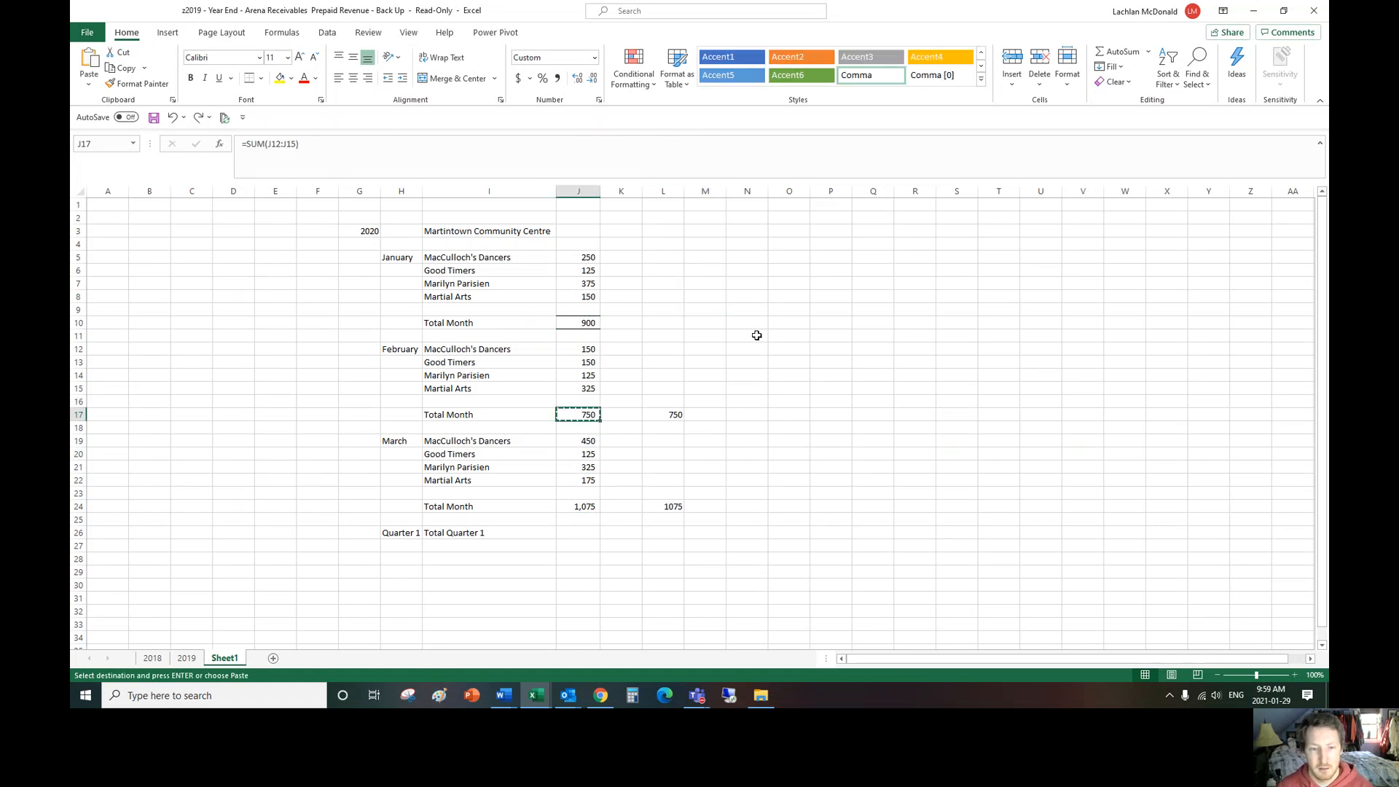
key(ctrl+y)
click(759, 346)
click(761, 324)
Step: Enter the notes "CTRL + Z = undo" in N7 and "CTRL + Y = redo" in N8
click(752, 285)
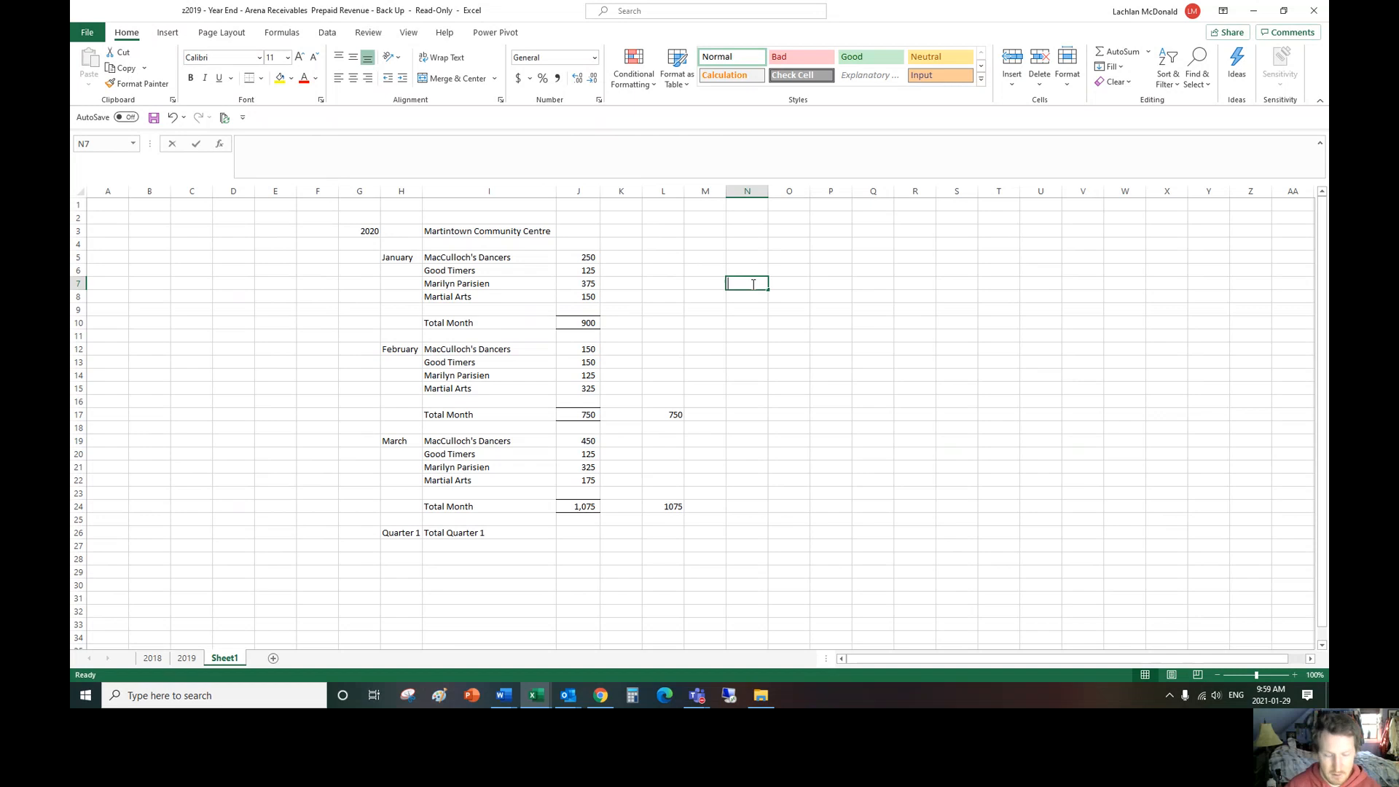
text(CTRL +)
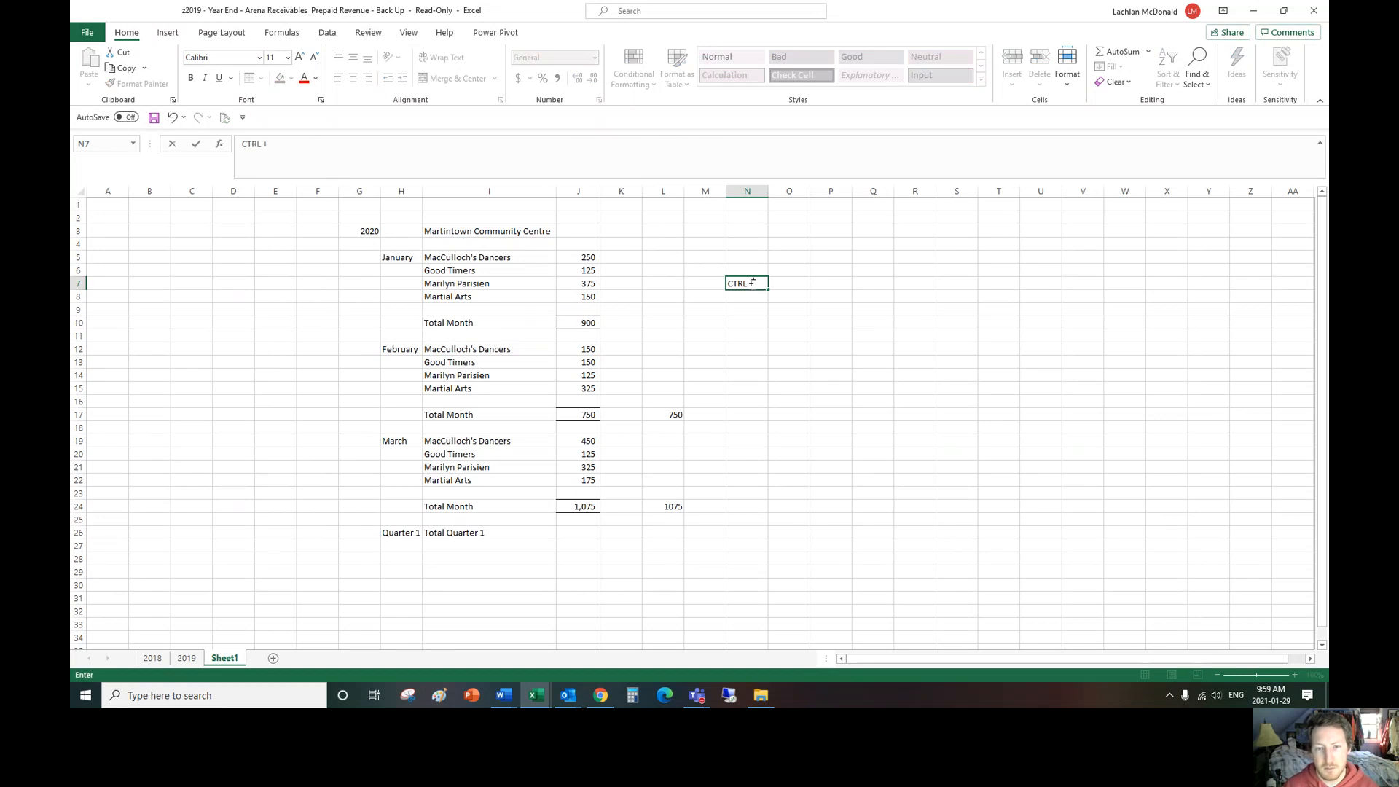
text( Z = undo)
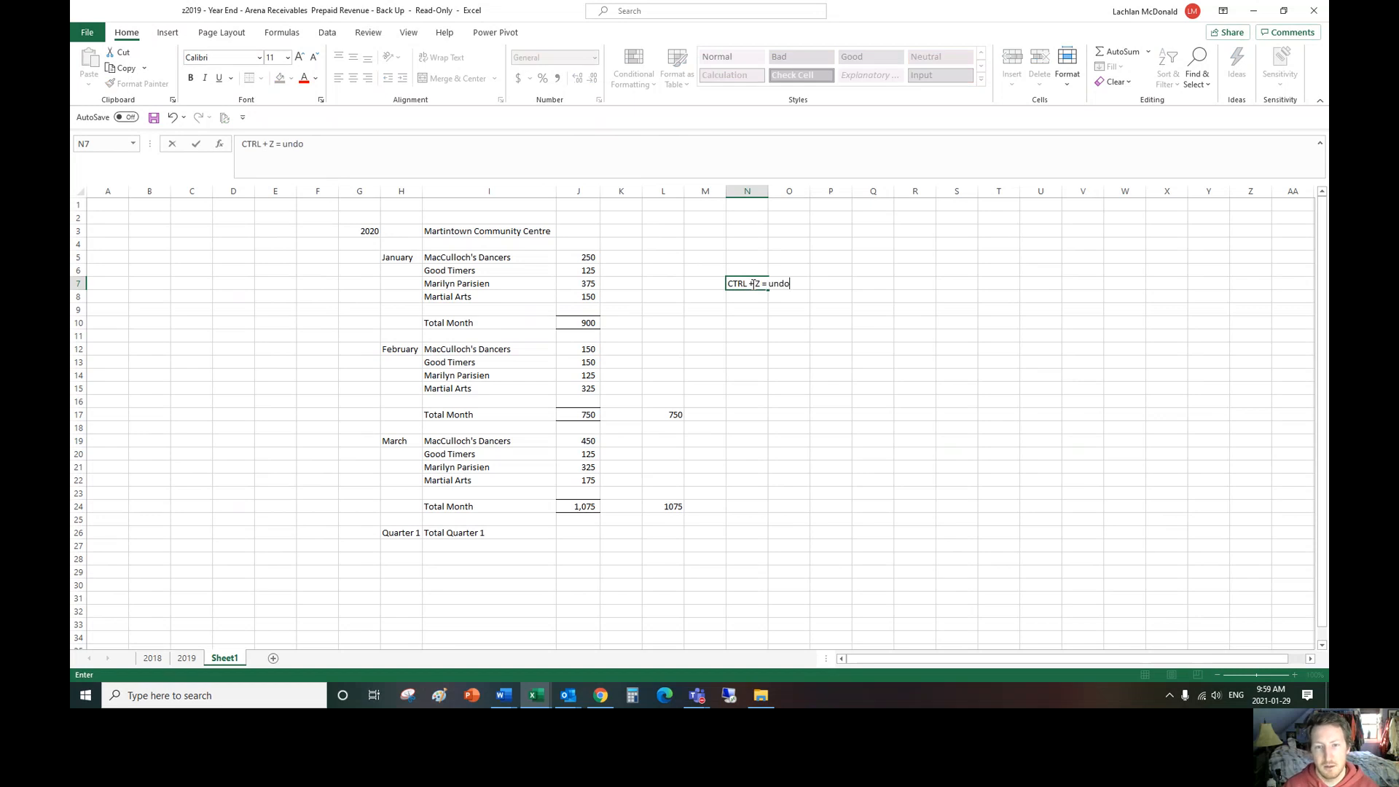
key(Return)
text(CTRL + Y = redo)
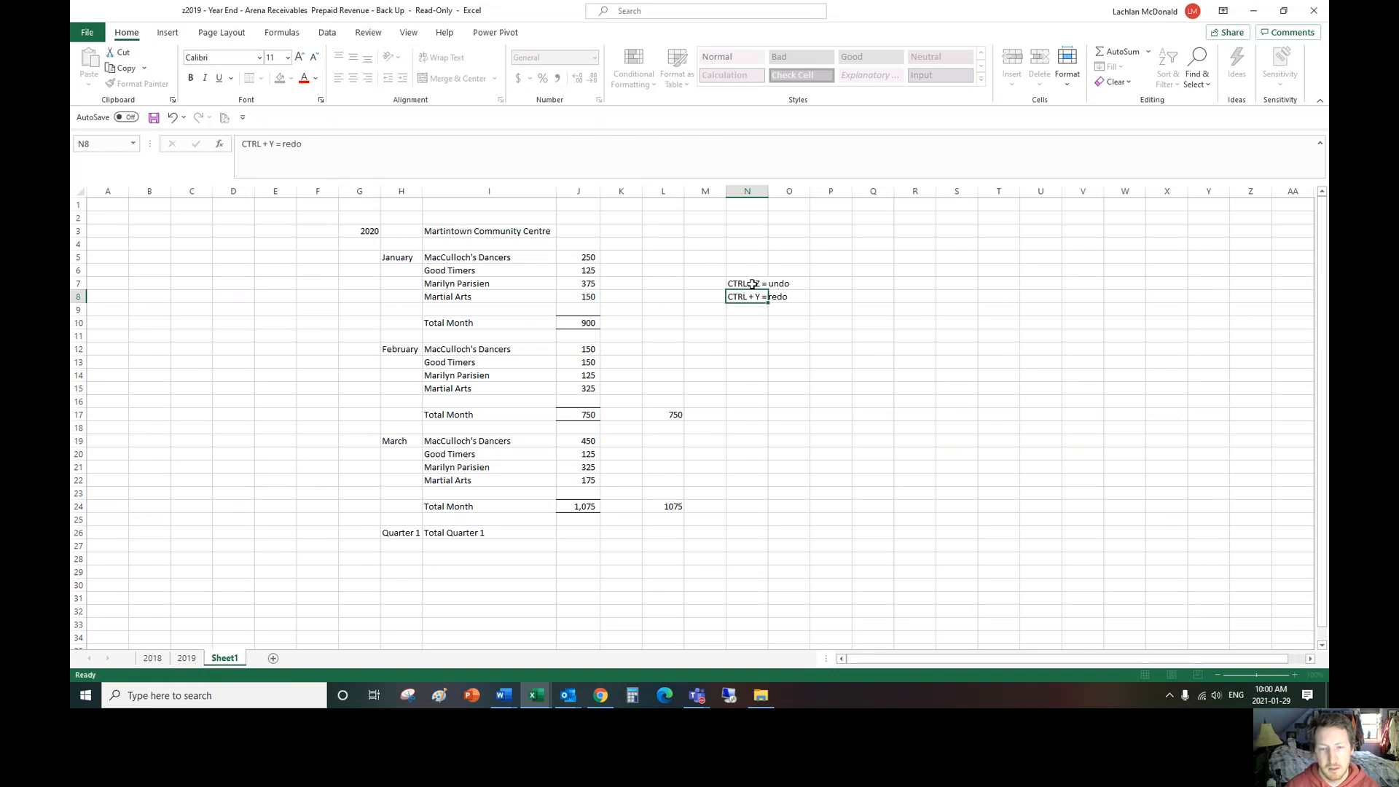
key(Return)
Step: Enter the notes "F4 = repeat last action" in N9 and "Up top (format painter) copies format" in N10
text(F4 =)
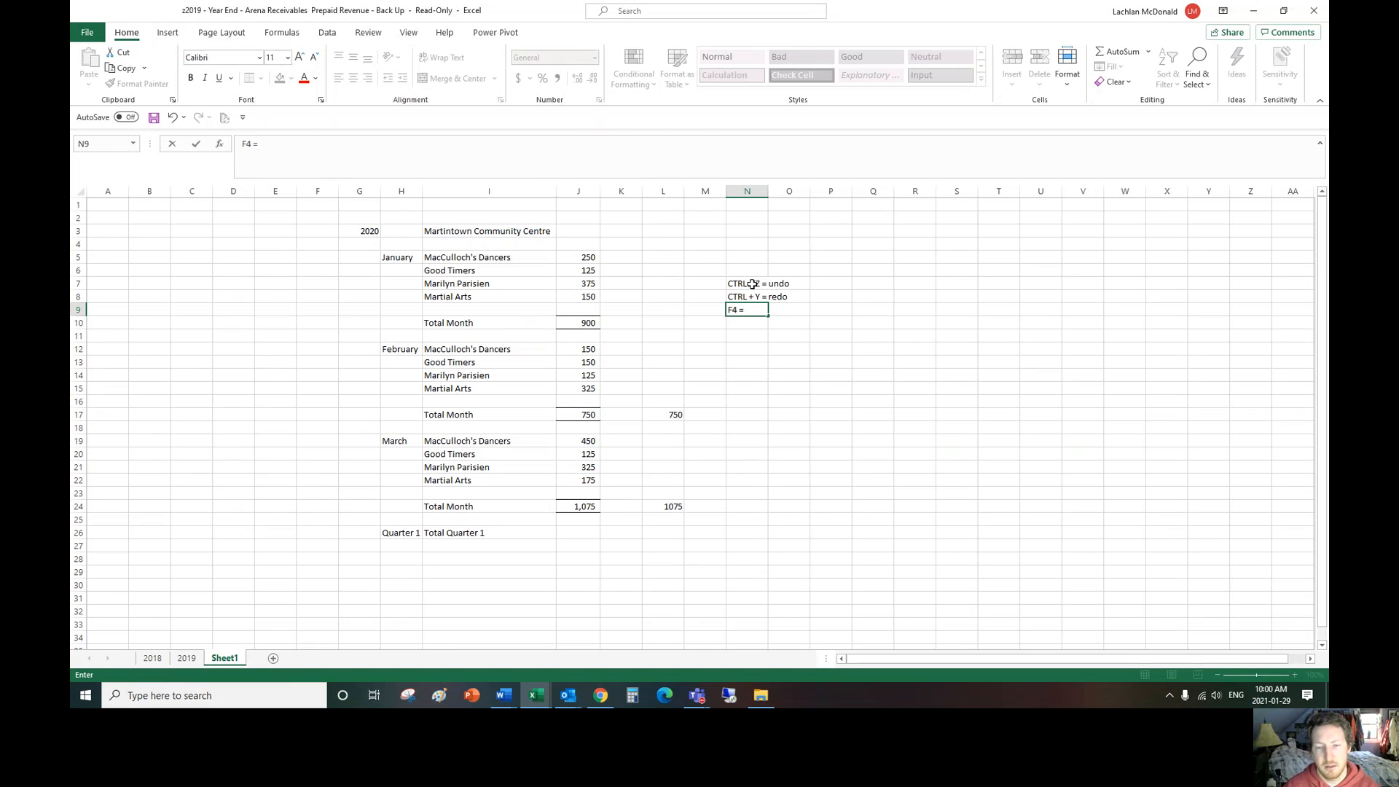
text( repea)
key(BackSpace)
text(eat last action)
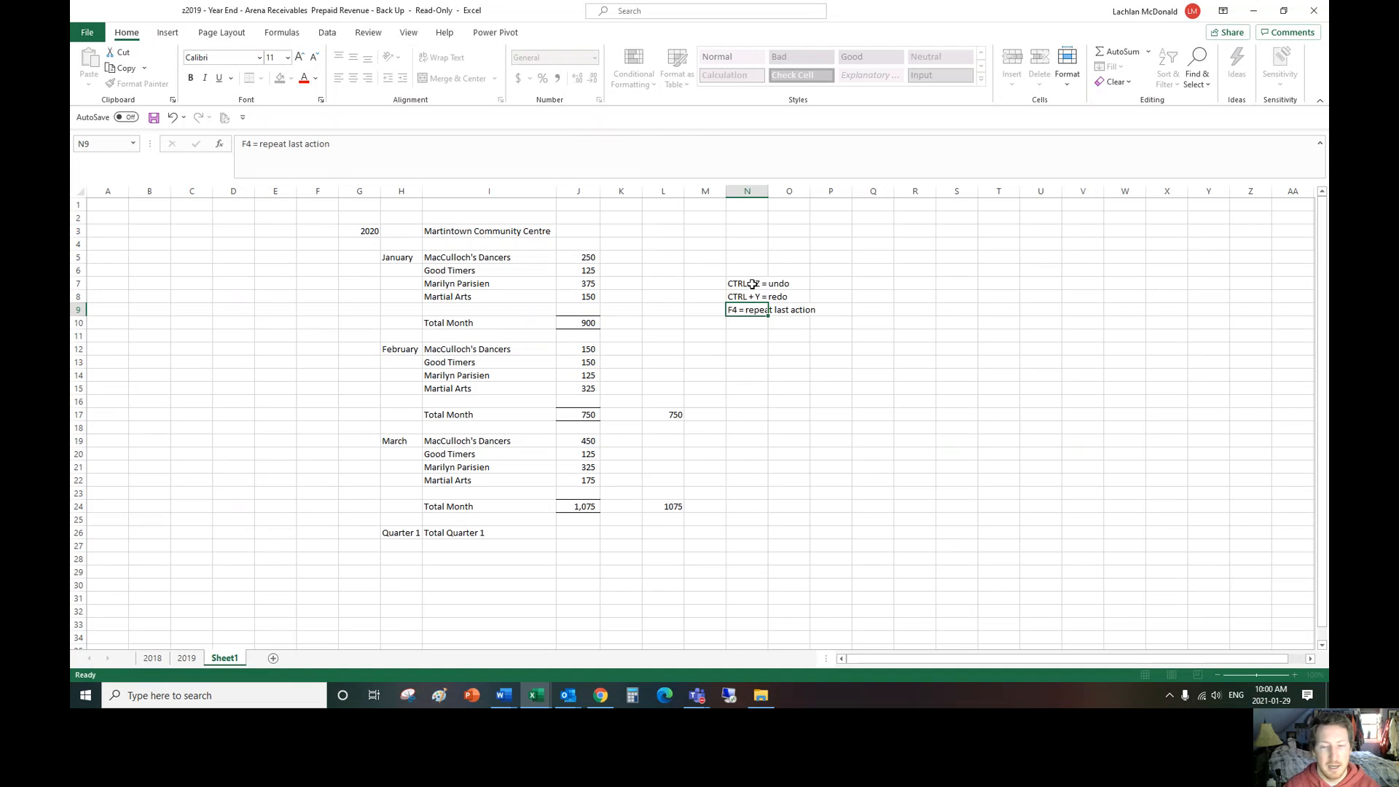
key(Return)
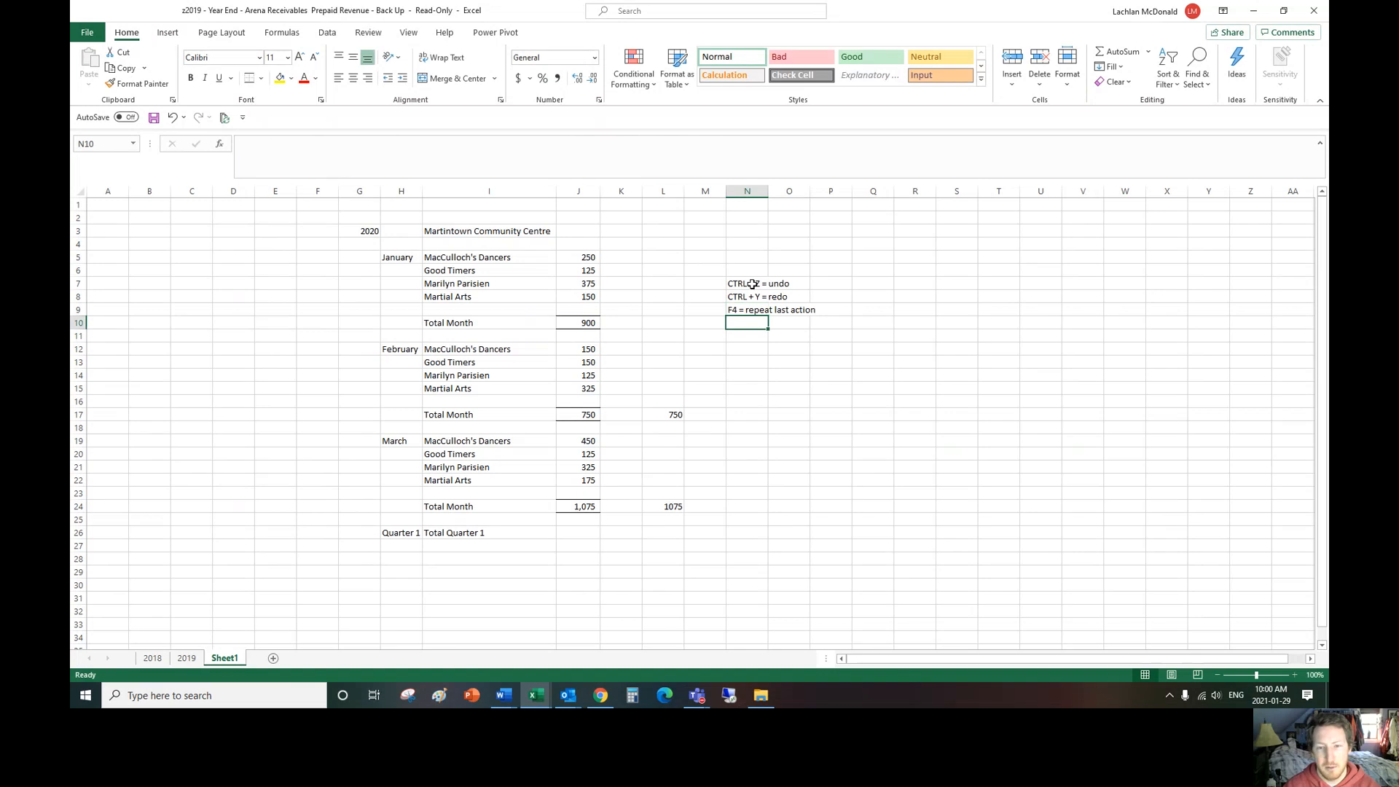
text(Up top)
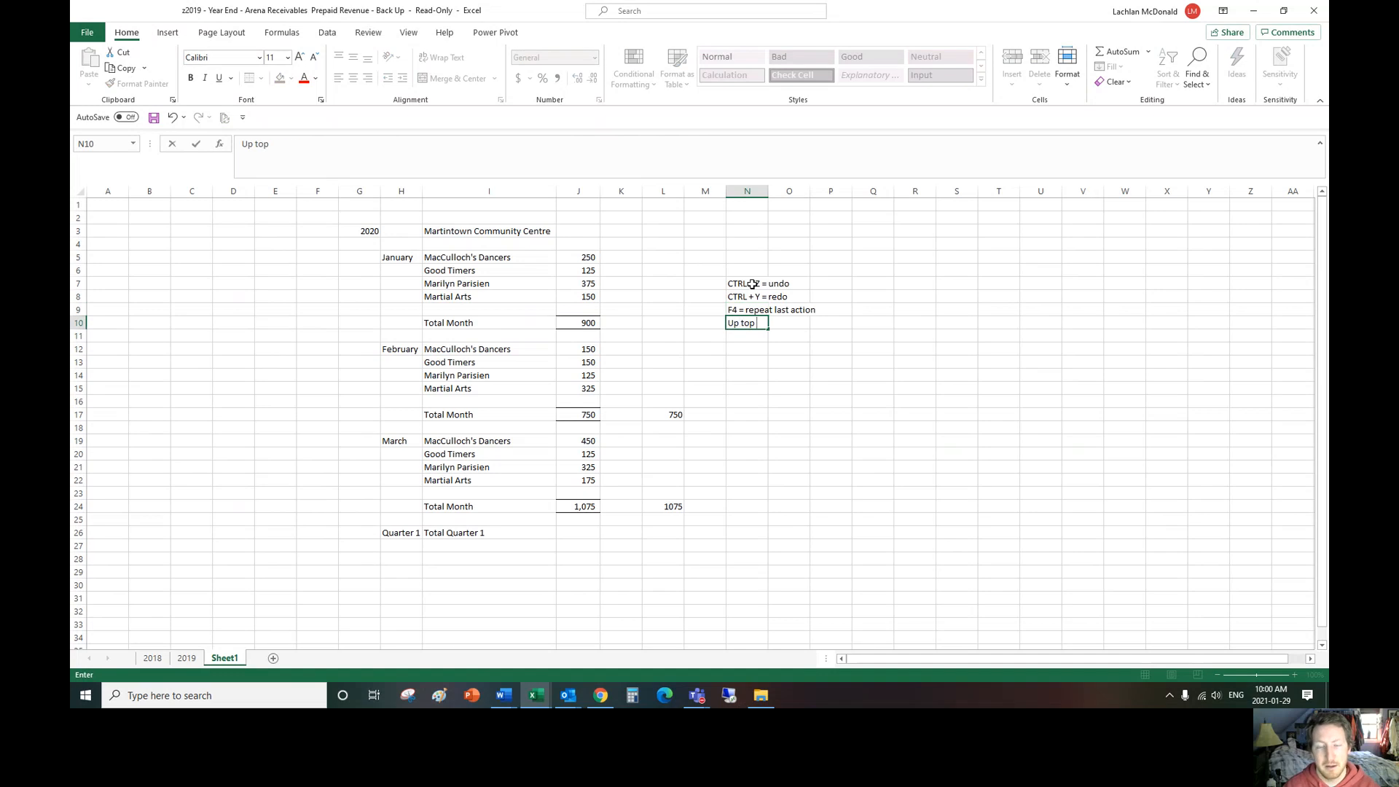
text( (form)
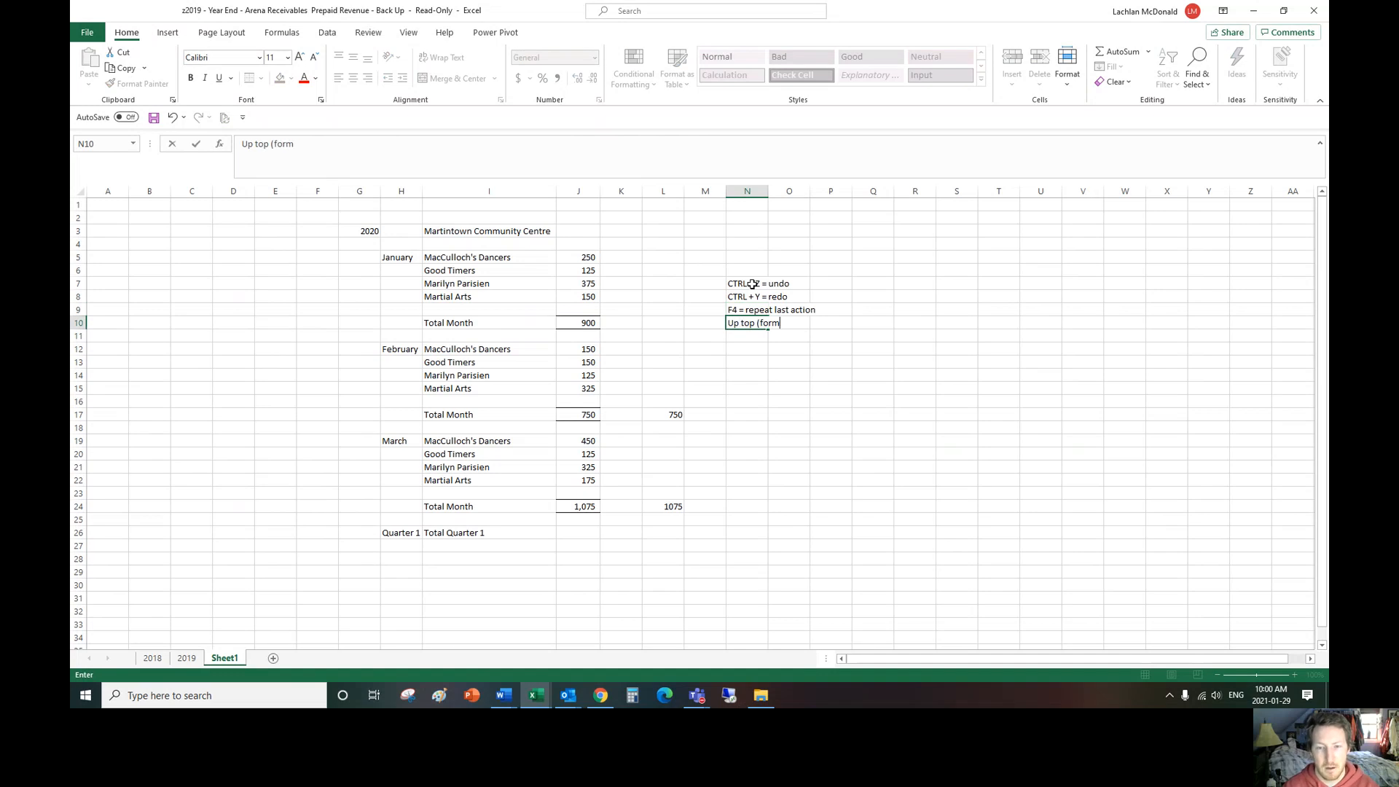
text(at painter) c)
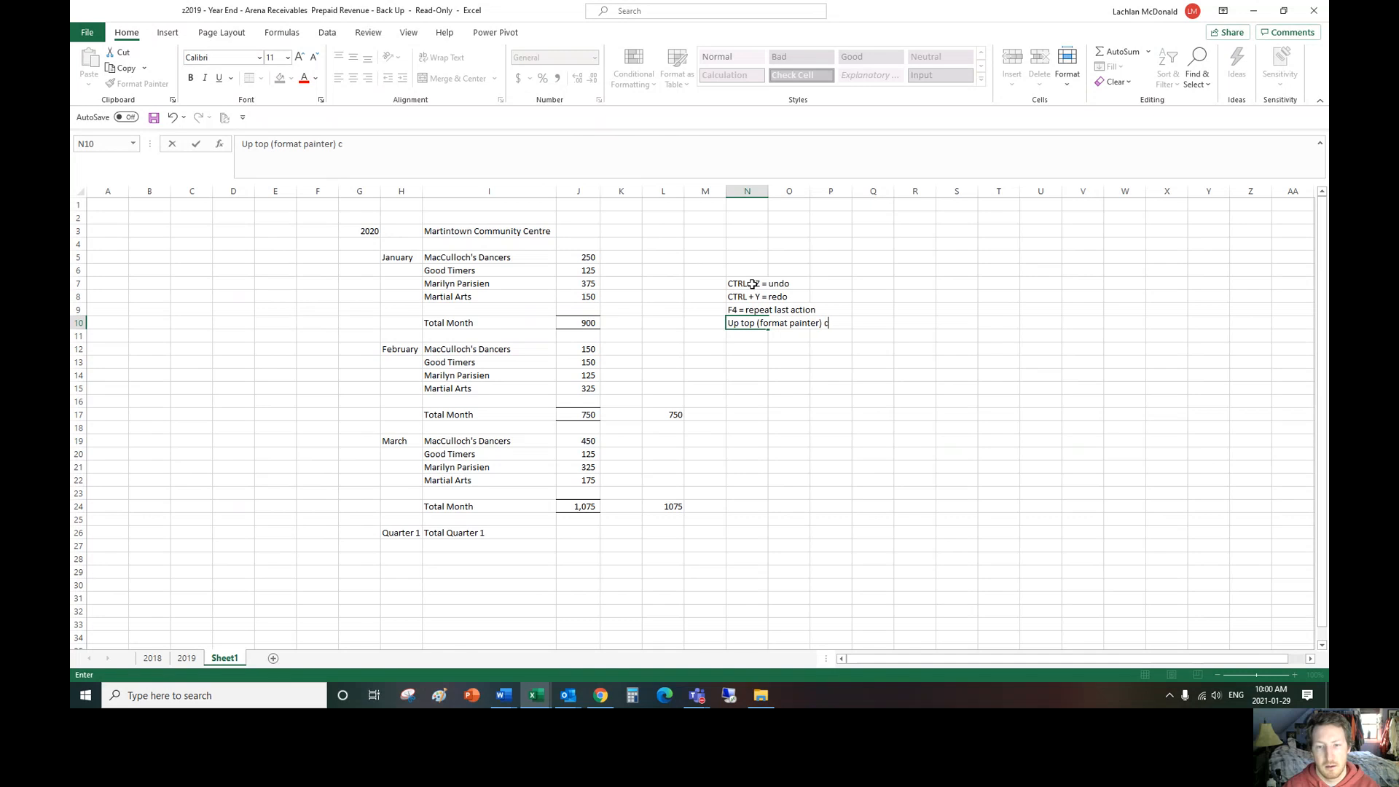
text(opies format)
key(Return)
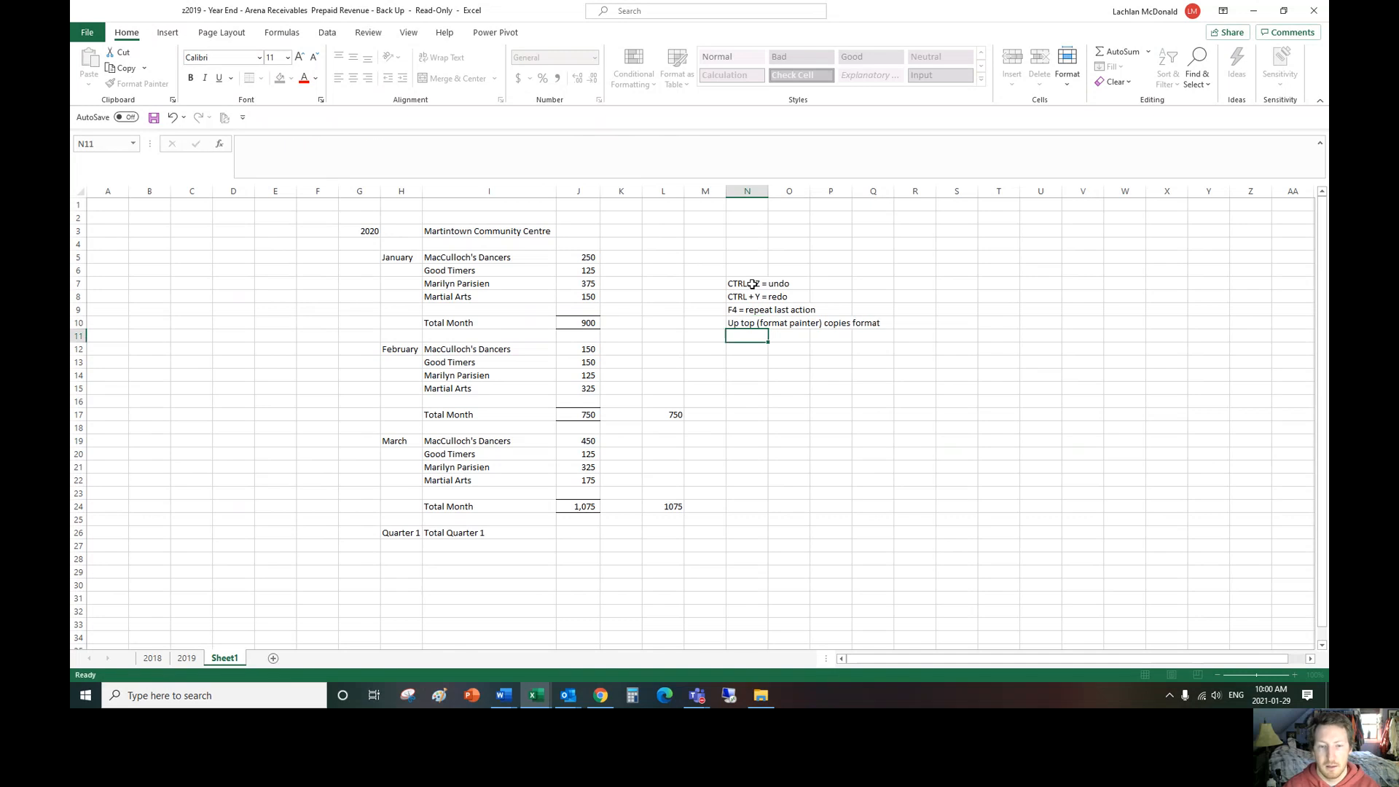
Step: Remove the borders from the February total in J17 and the March total in J24
click(732, 392)
click(582, 410)
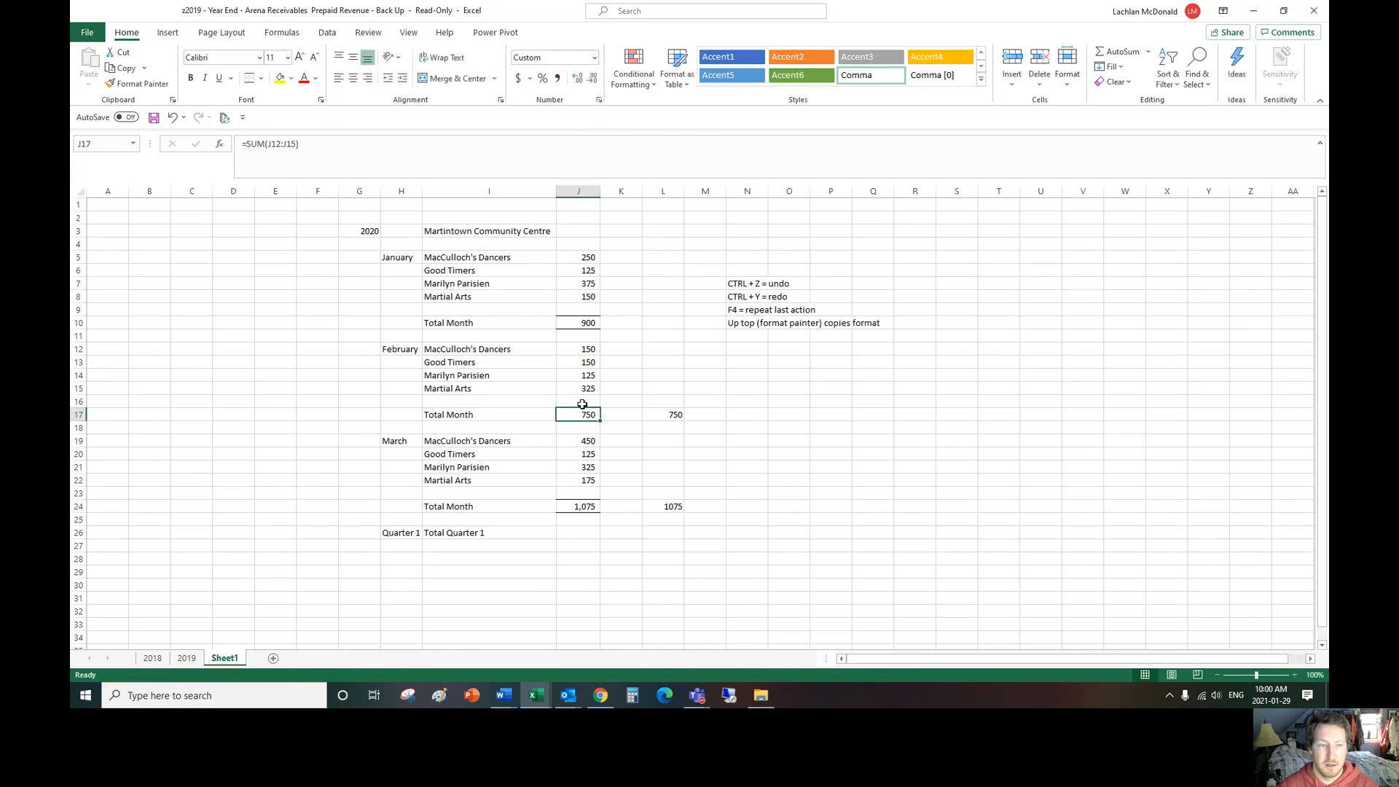
click(261, 78)
click(800, 450)
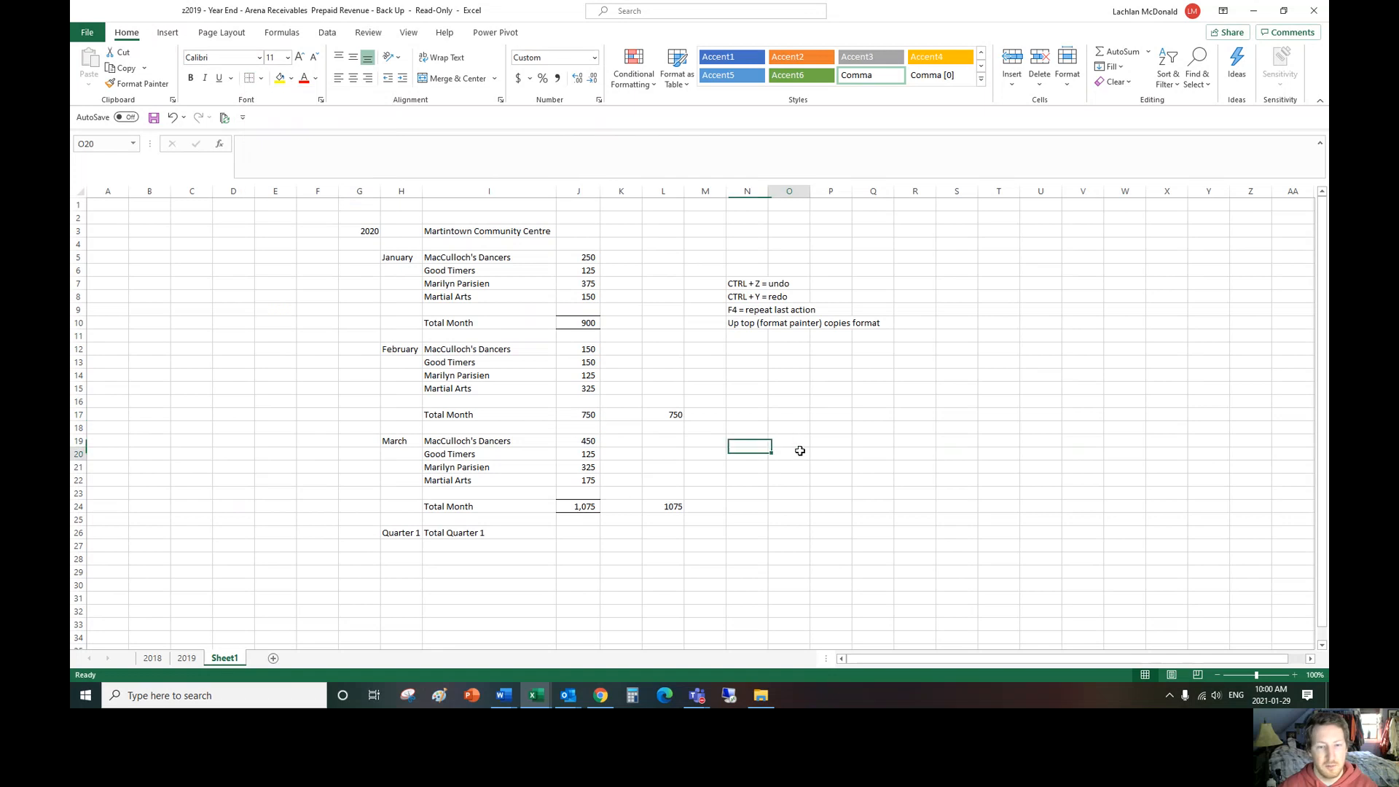
click(583, 507)
click(820, 503)
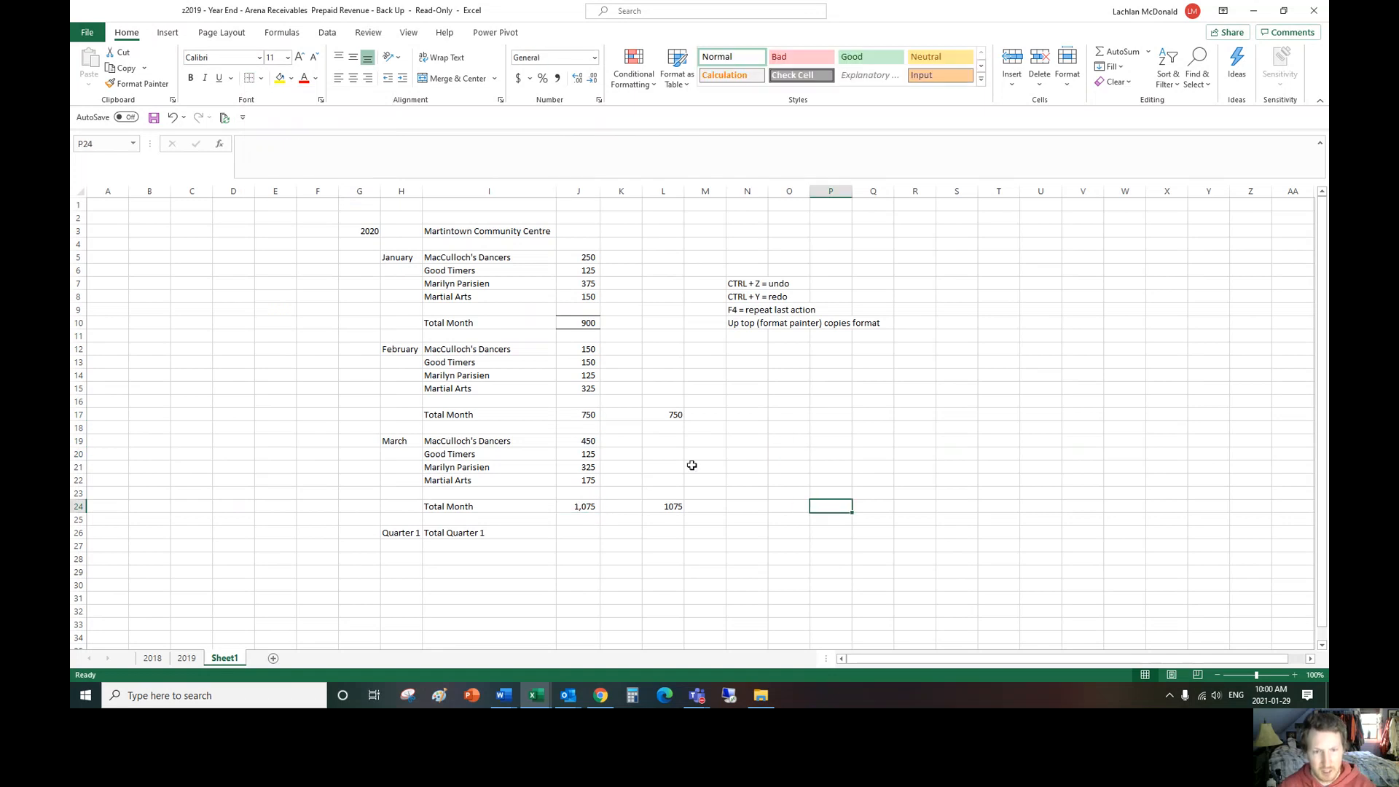
Step: Paint the format of J10 onto the February total in J17, and that of J17 onto the March total in J24
click(590, 325)
click(138, 83)
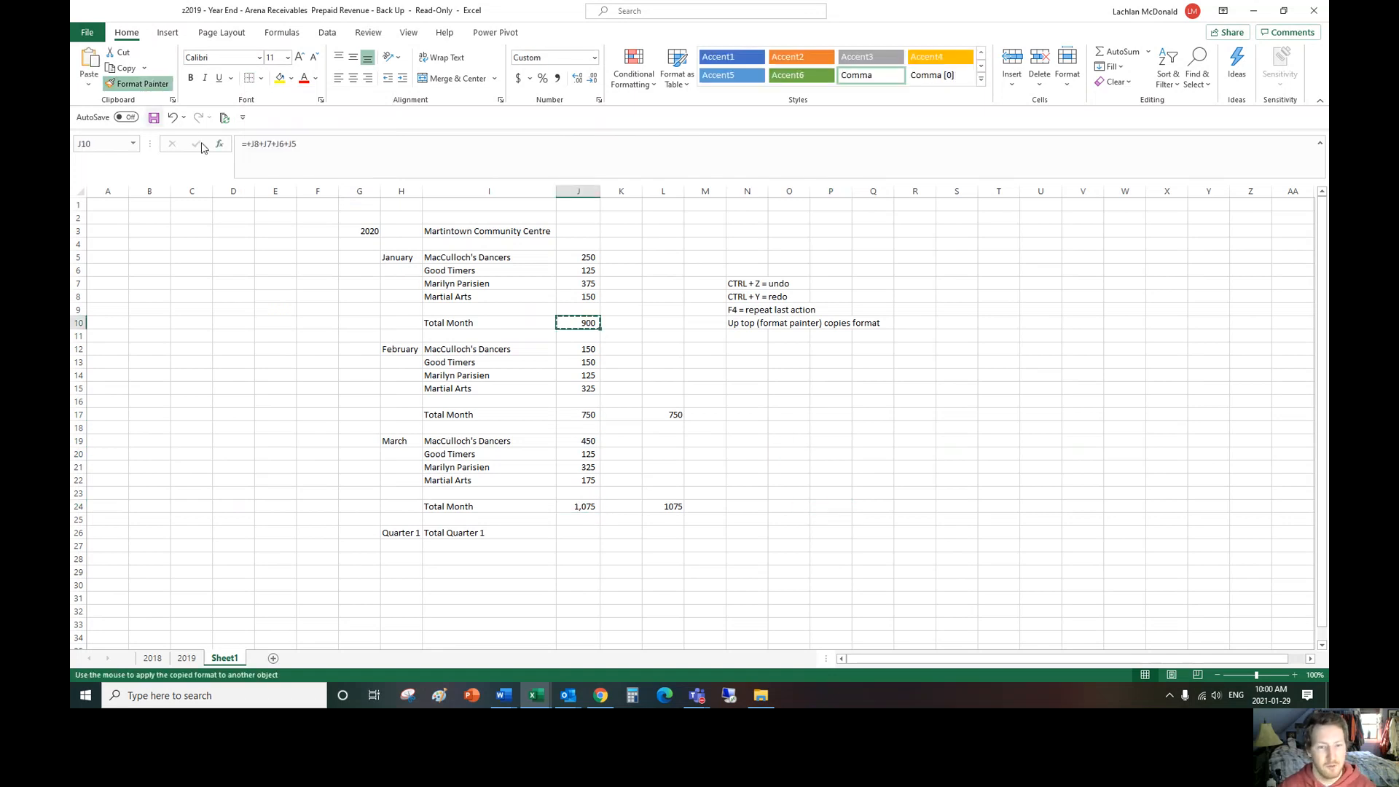
click(583, 409)
click(138, 83)
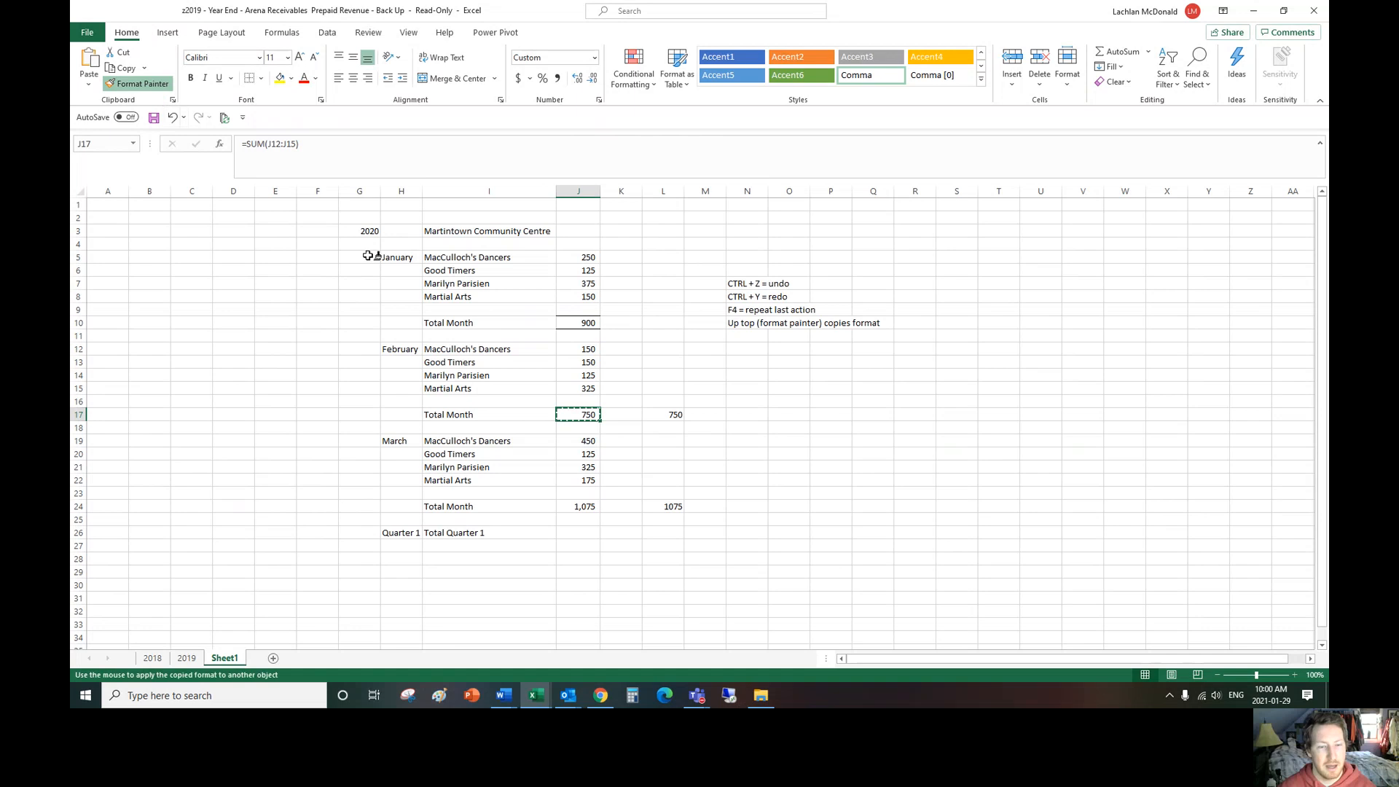
click(586, 506)
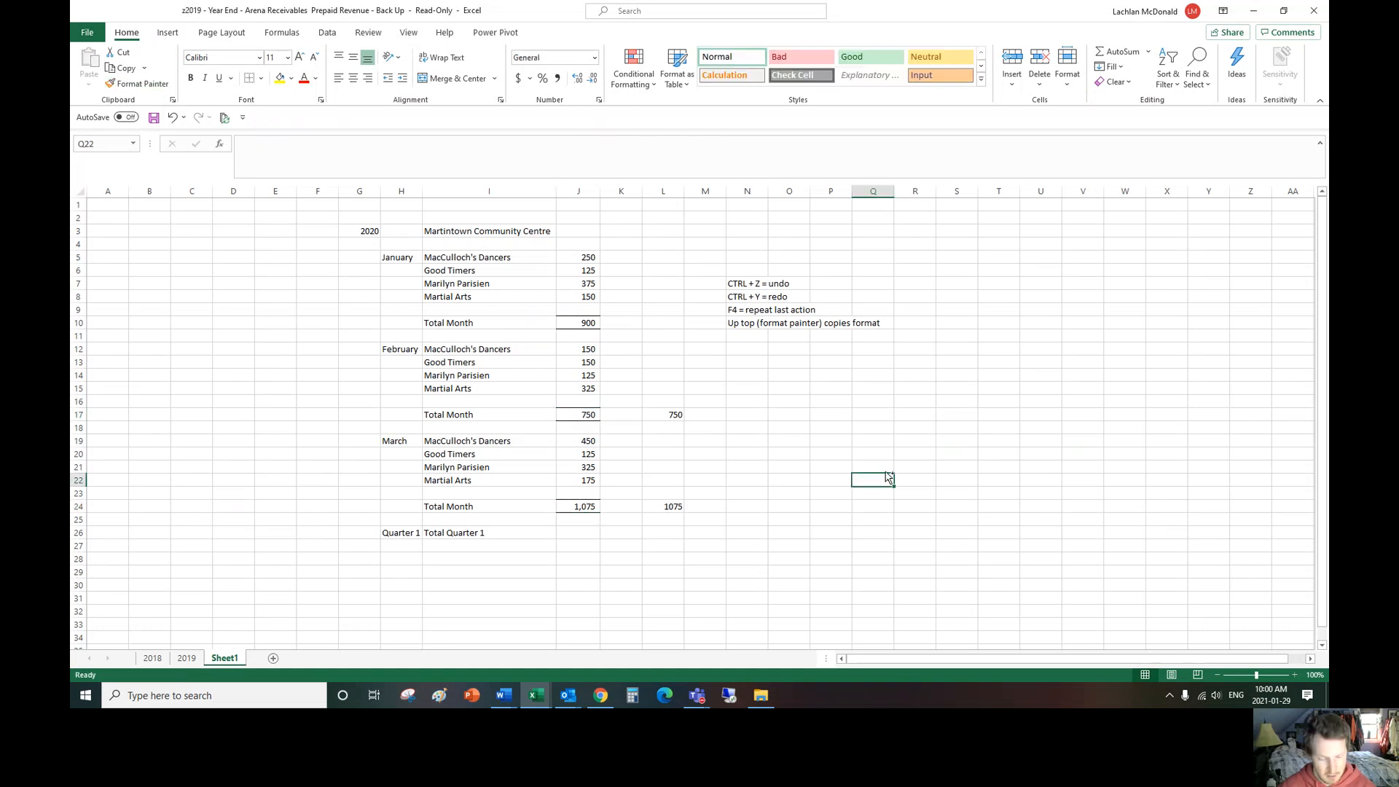
Step: Undo the Format Painter changes to the totals in J24 and J17
key(ctrl+z)
key(ctrl+z)
key(ctrl+z)
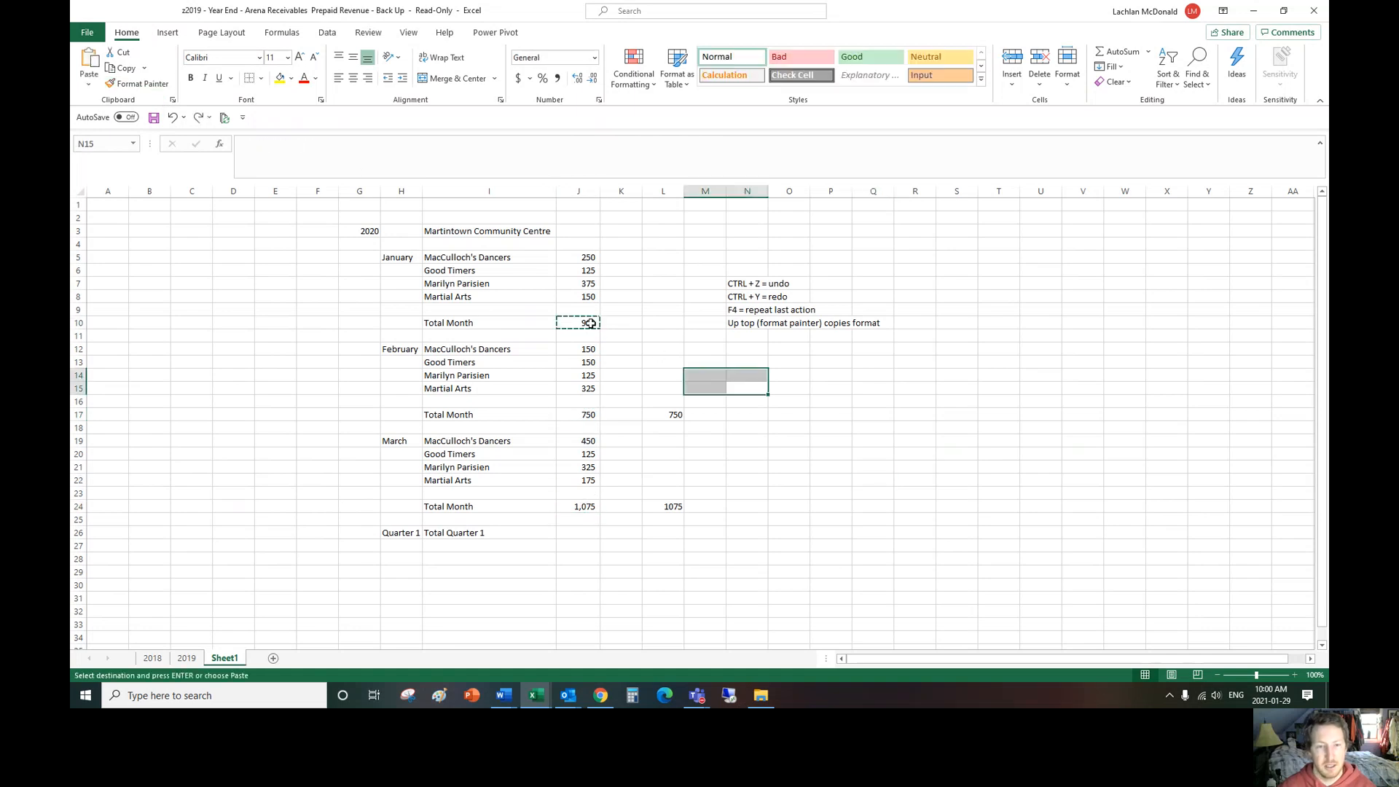
double_click(659, 338)
Step: Paint the format of J10 onto J17, J24, L17 and L24 in one continuous Format Painter session, and end it
click(585, 324)
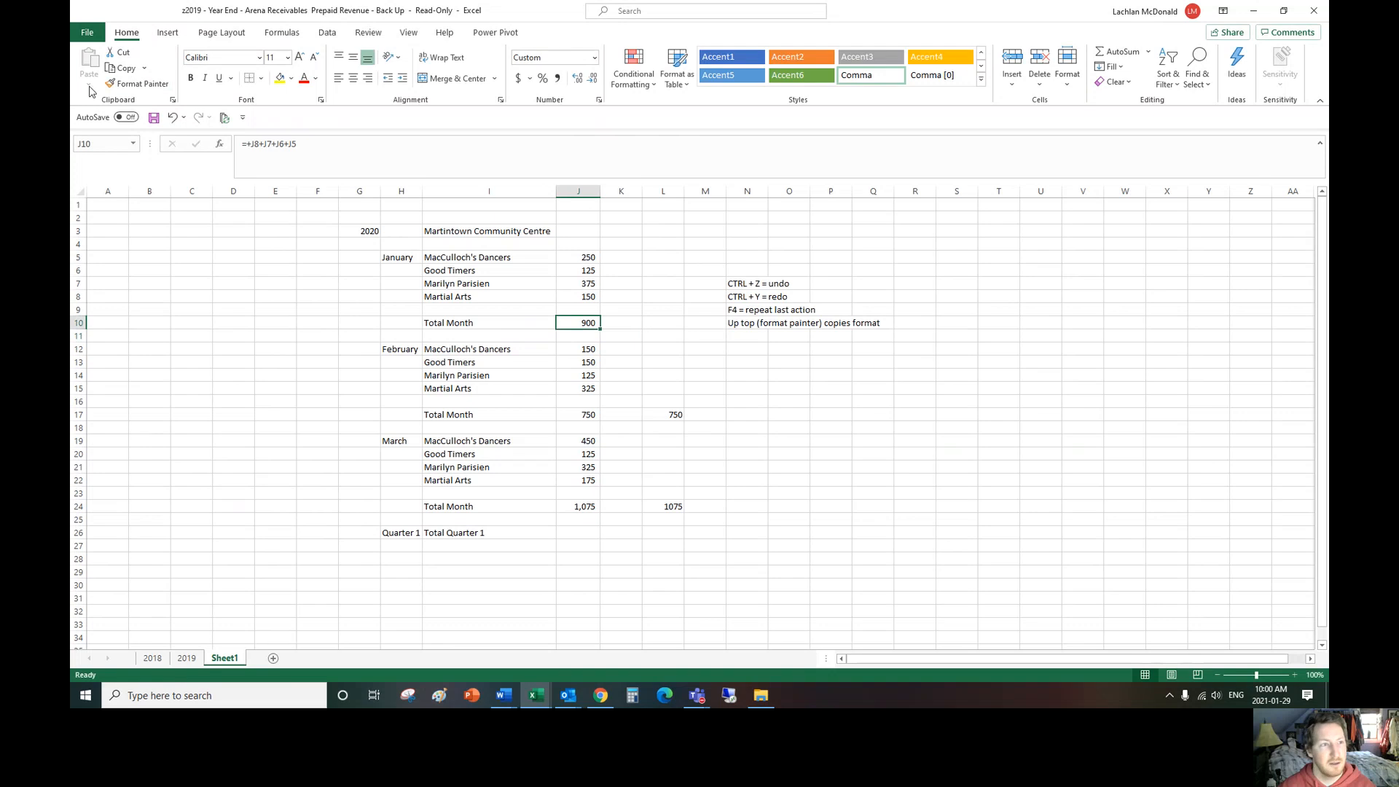
click(137, 83)
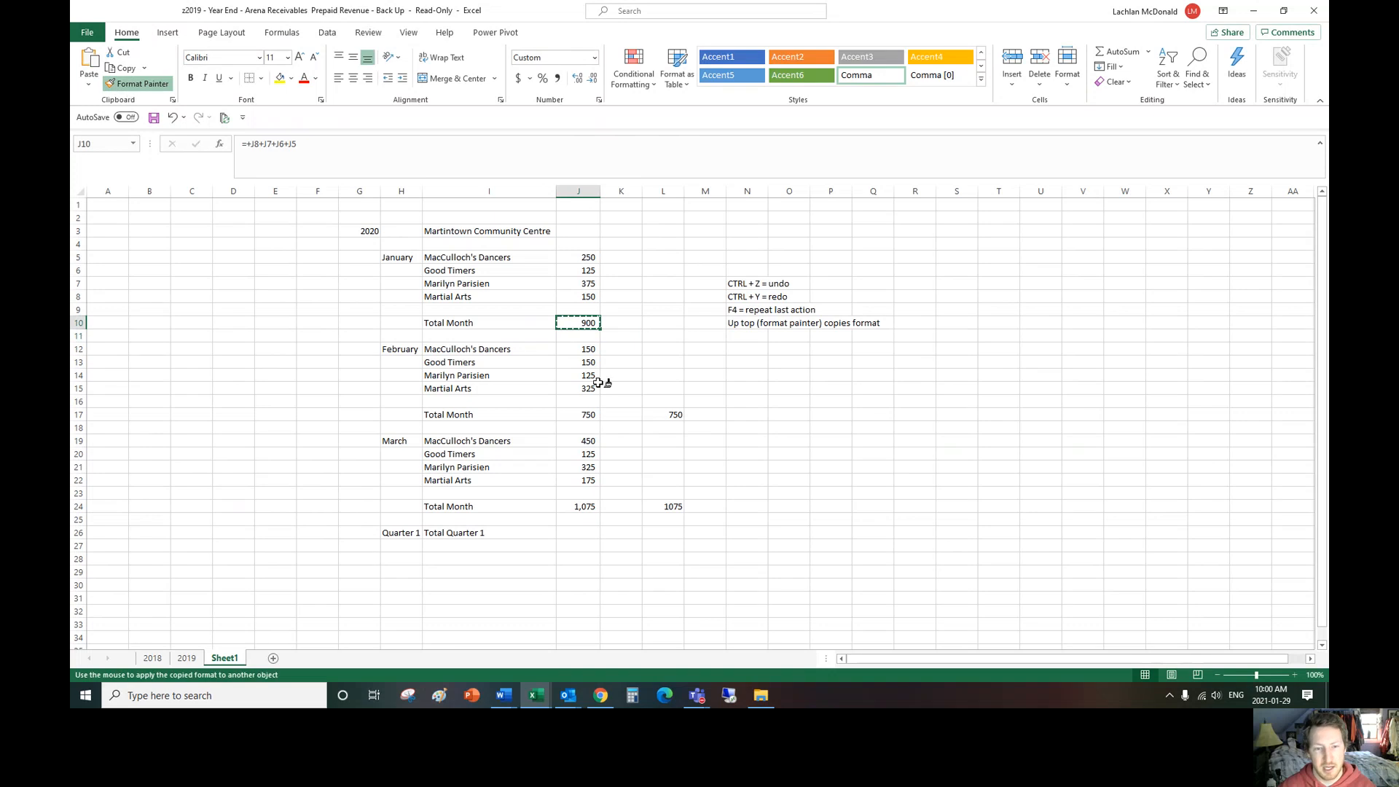
click(590, 411)
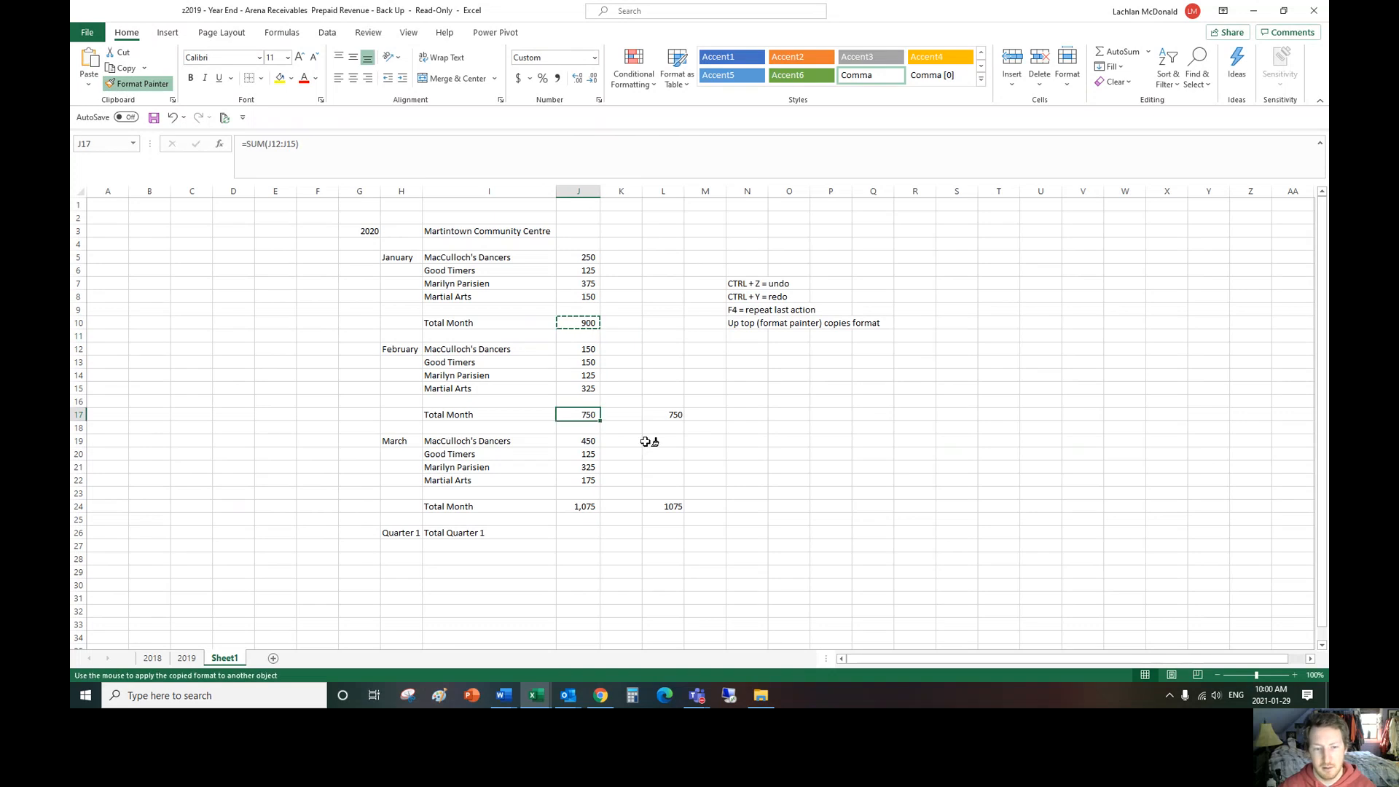
click(583, 507)
click(669, 413)
click(669, 506)
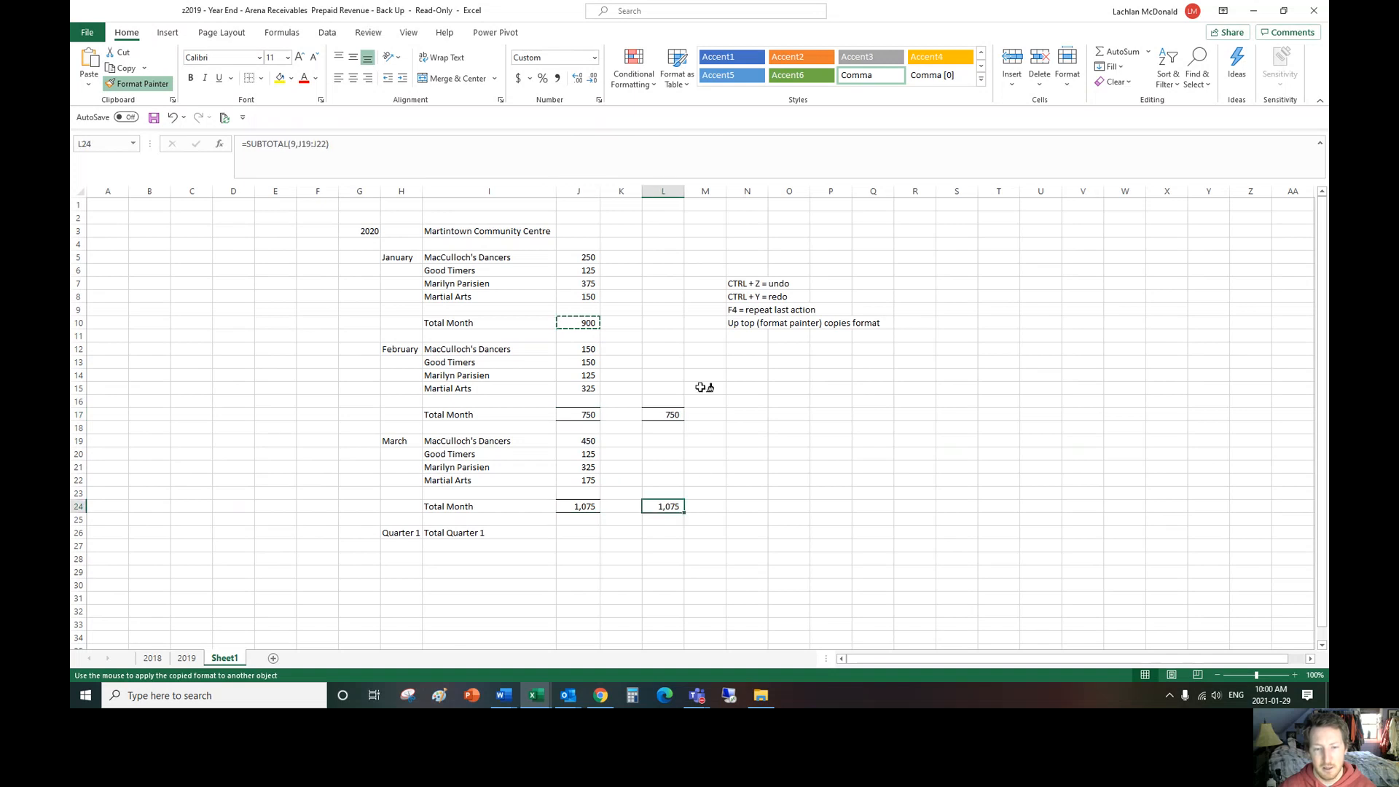
click(138, 83)
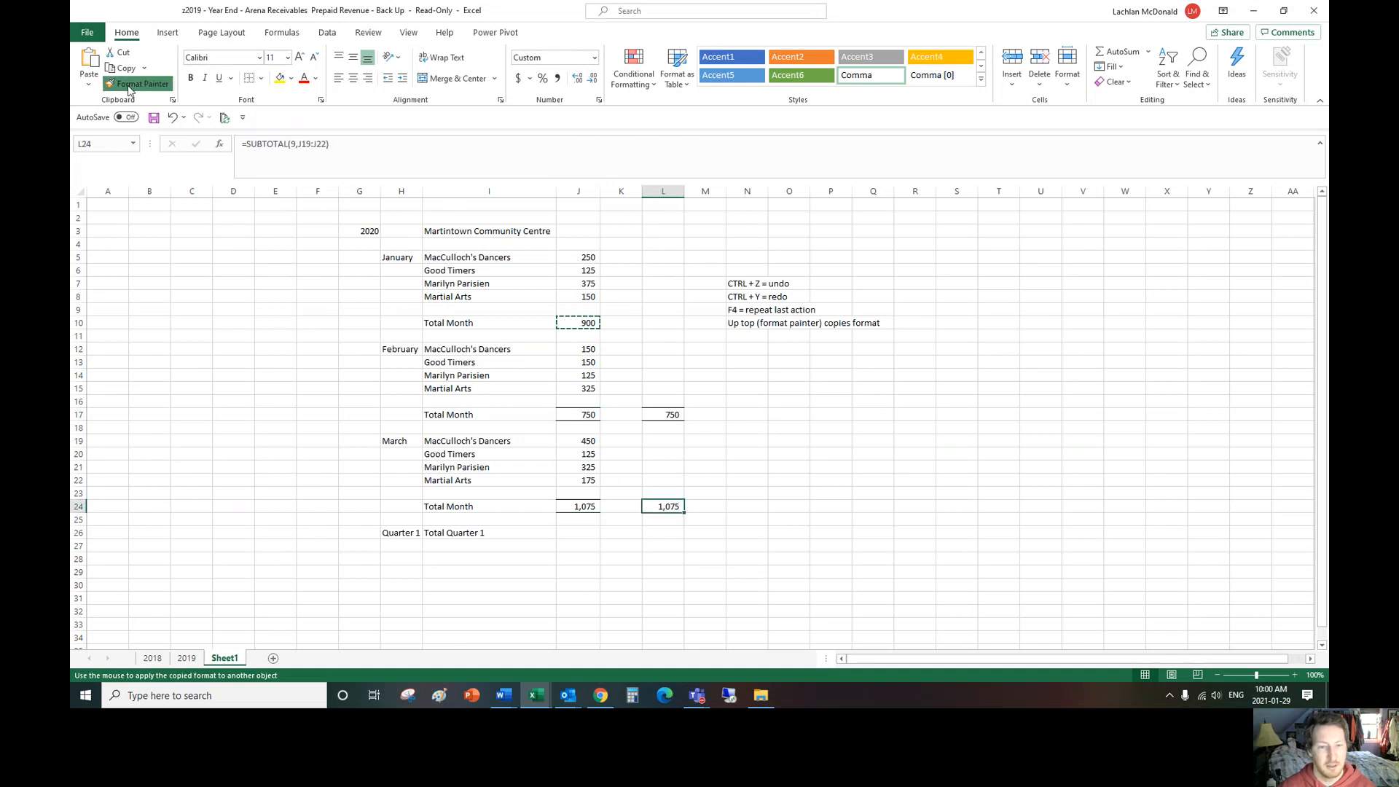
click(667, 428)
Step: Undo the formats painted onto the totals in columns J and L
key(ctrl+z)
key(ctrl+z)
key(ctrl+z)
key(ctrl+z)
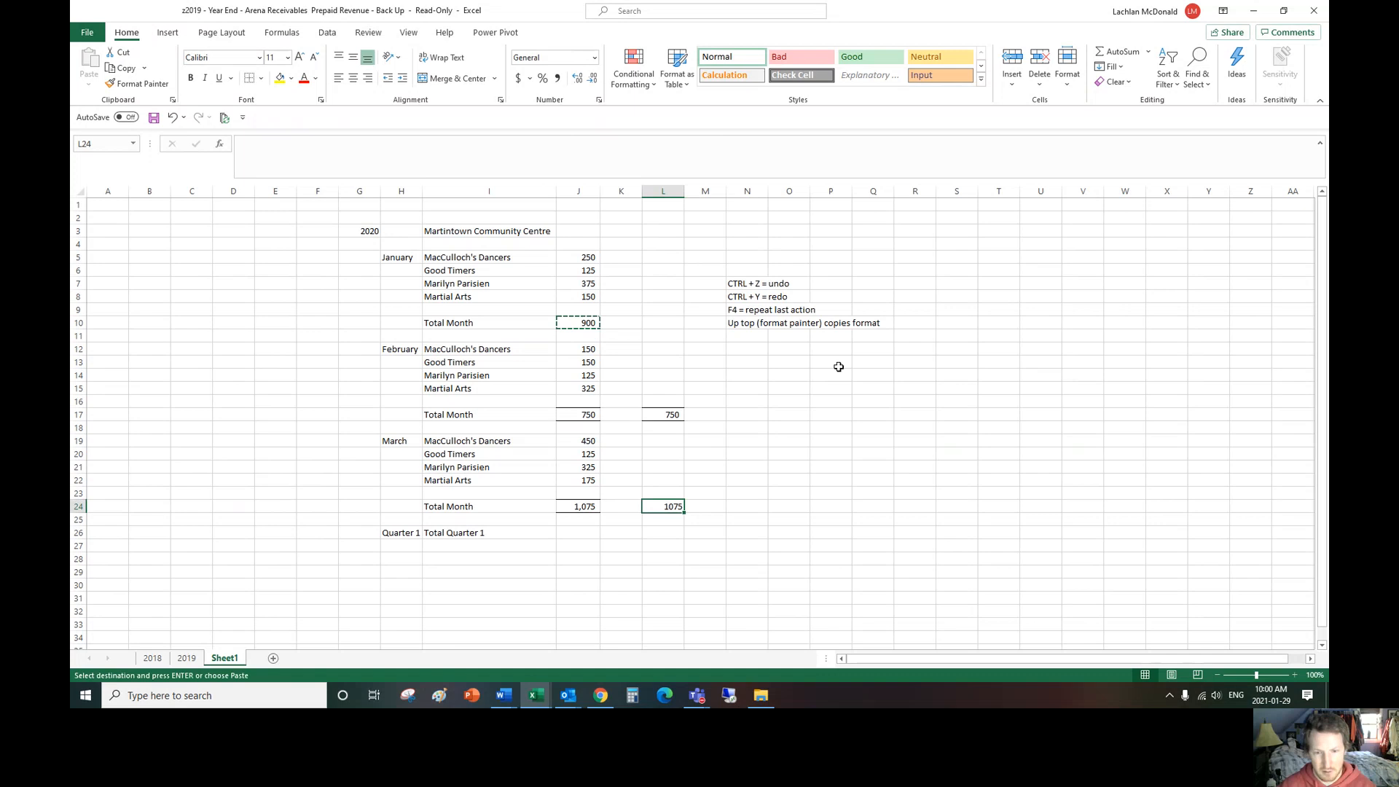
click(802, 428)
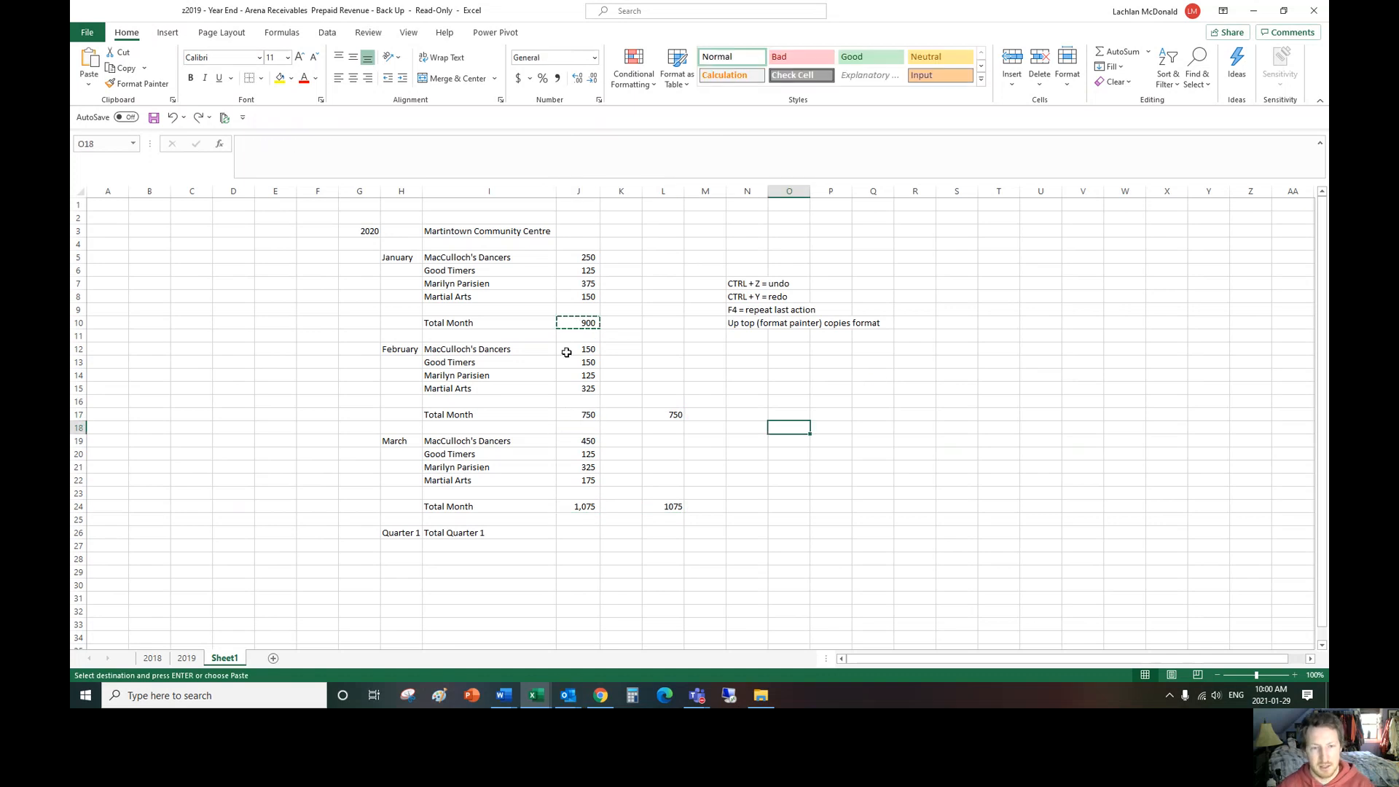
click(581, 413)
click(747, 283)
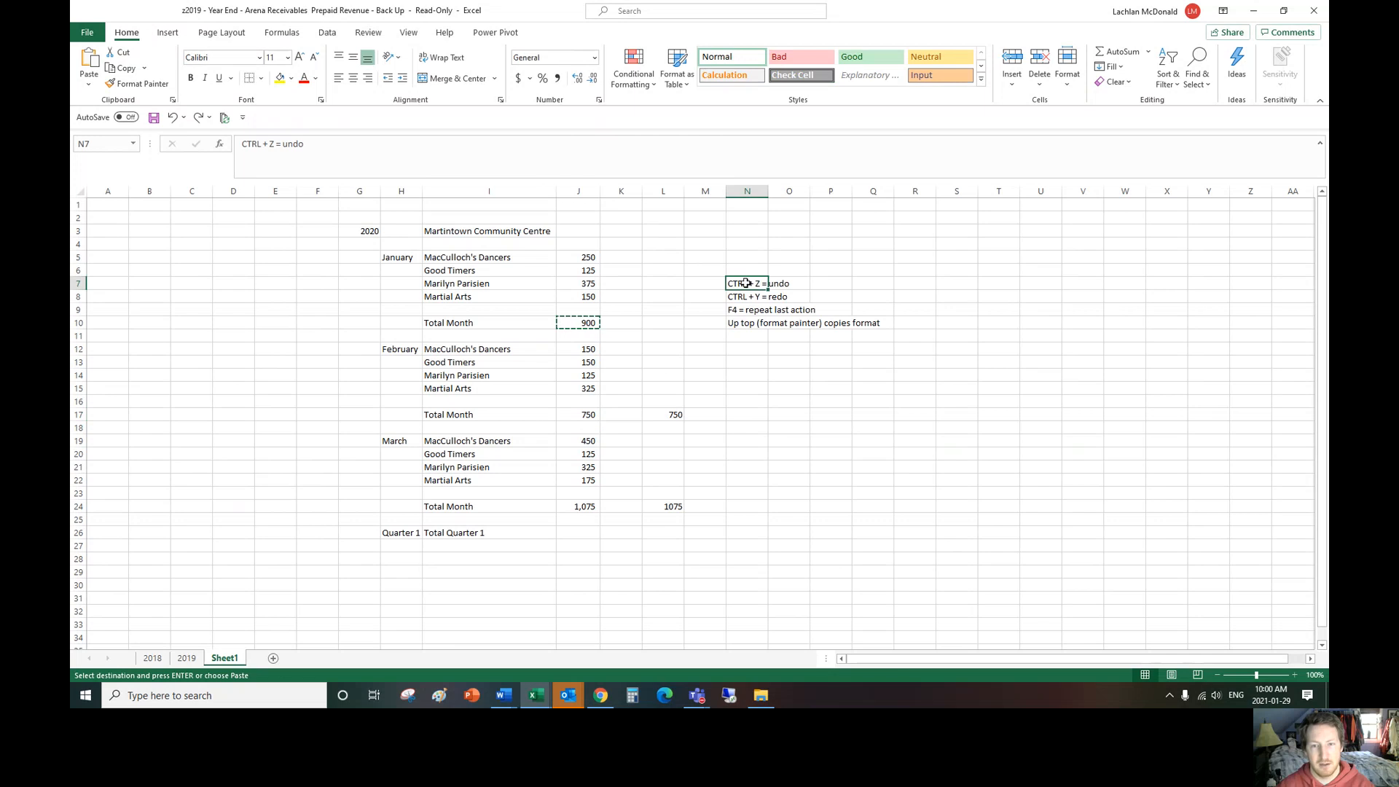
click(590, 415)
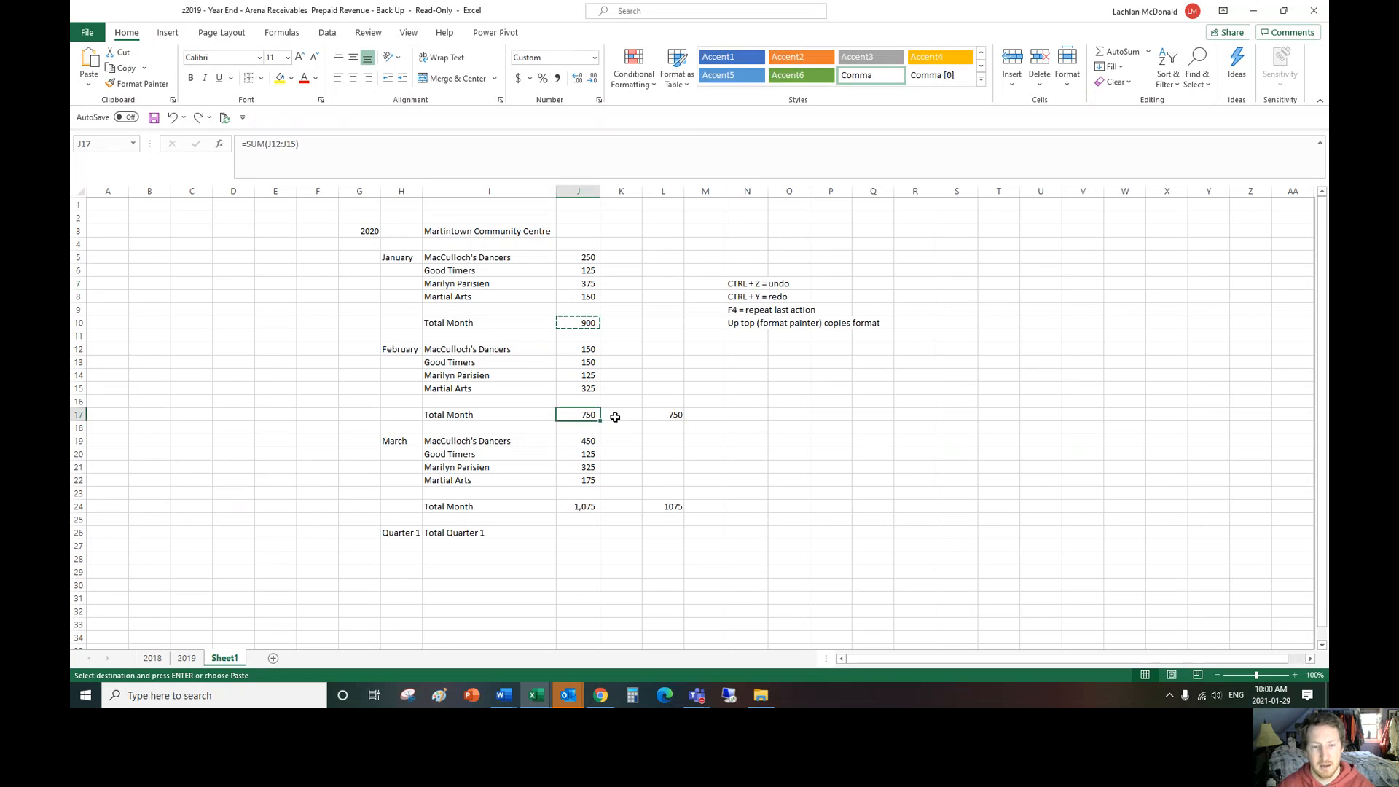
Step: Apply the copied format of J10 to the February total in J17 and the March total in J24
click(616, 413)
click(594, 505)
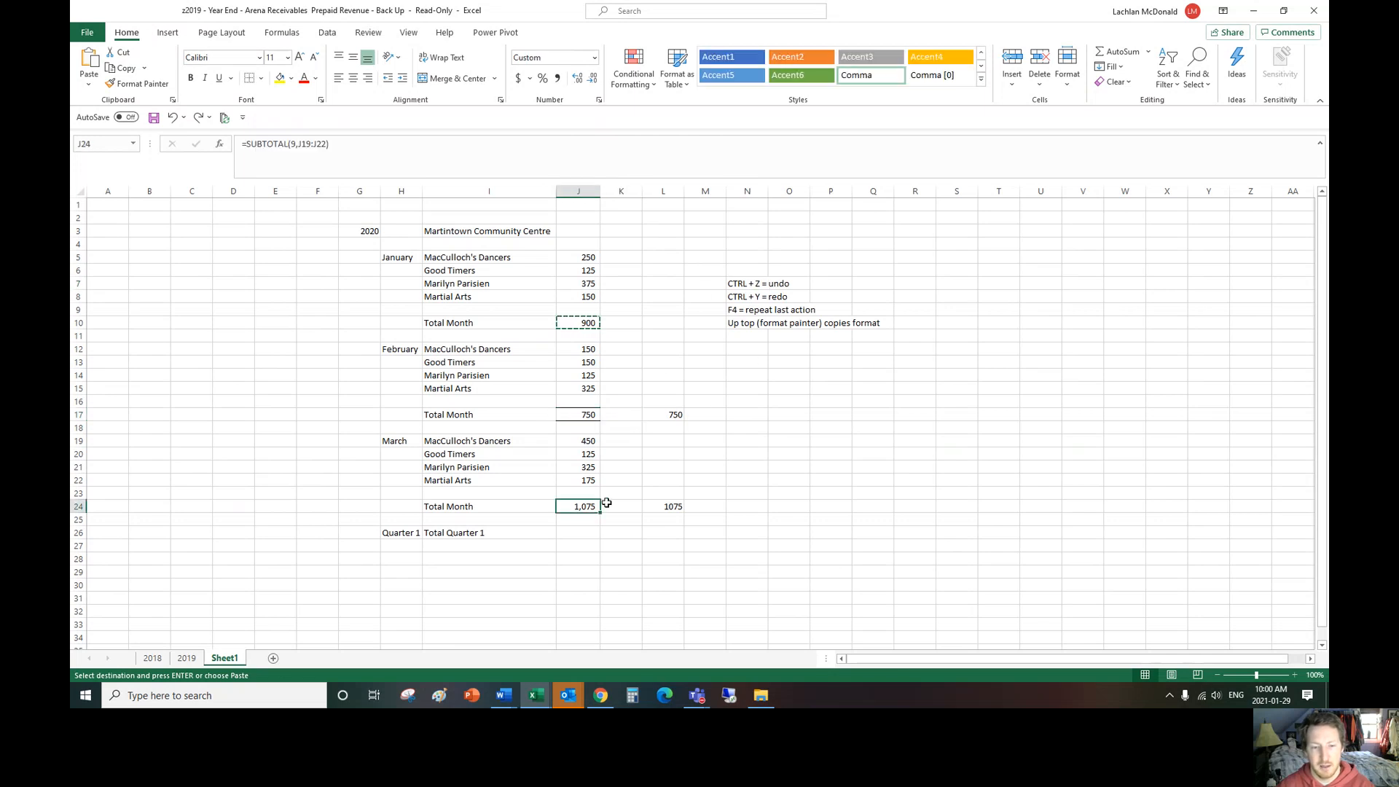
click(621, 519)
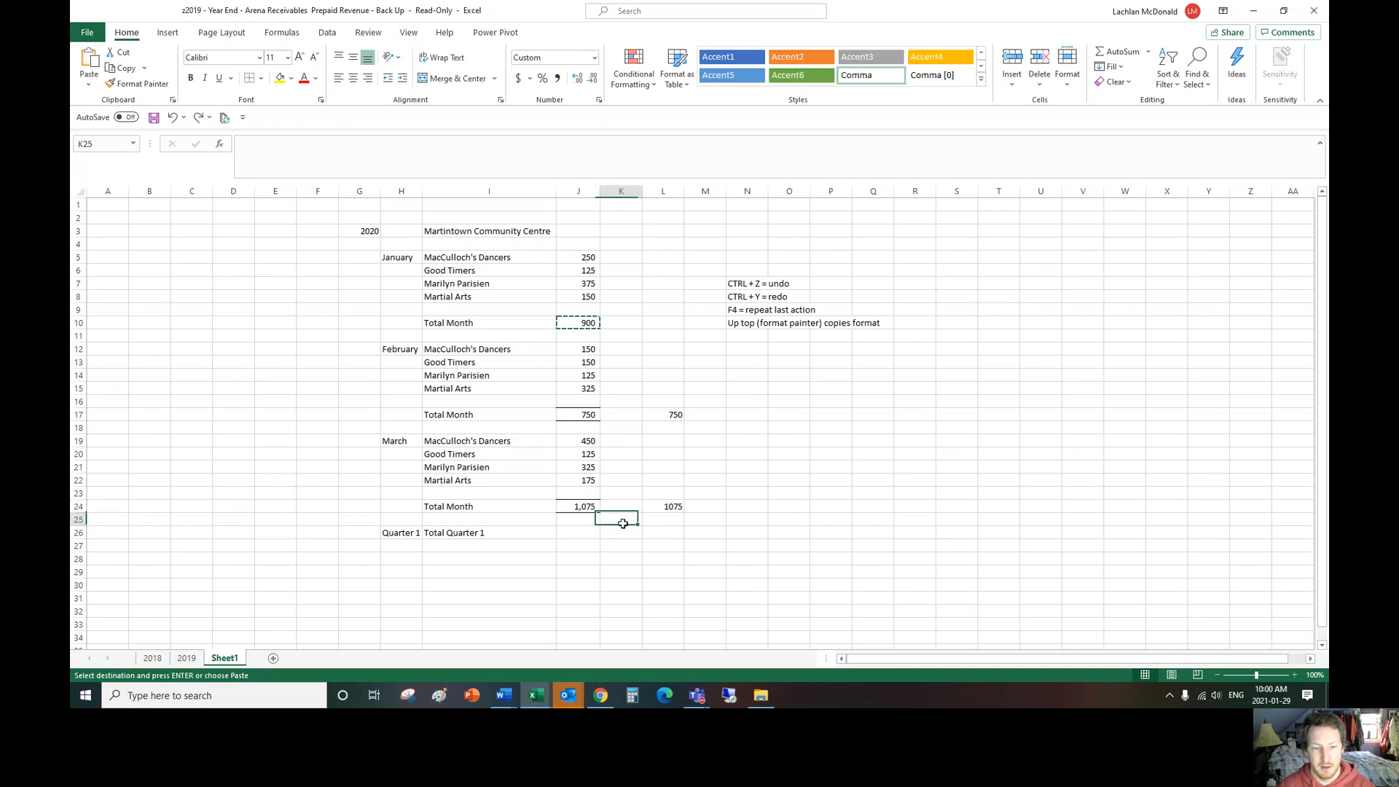
Step: Apply a top and double bottom border to the Quarter 1 total cell J26
click(573, 533)
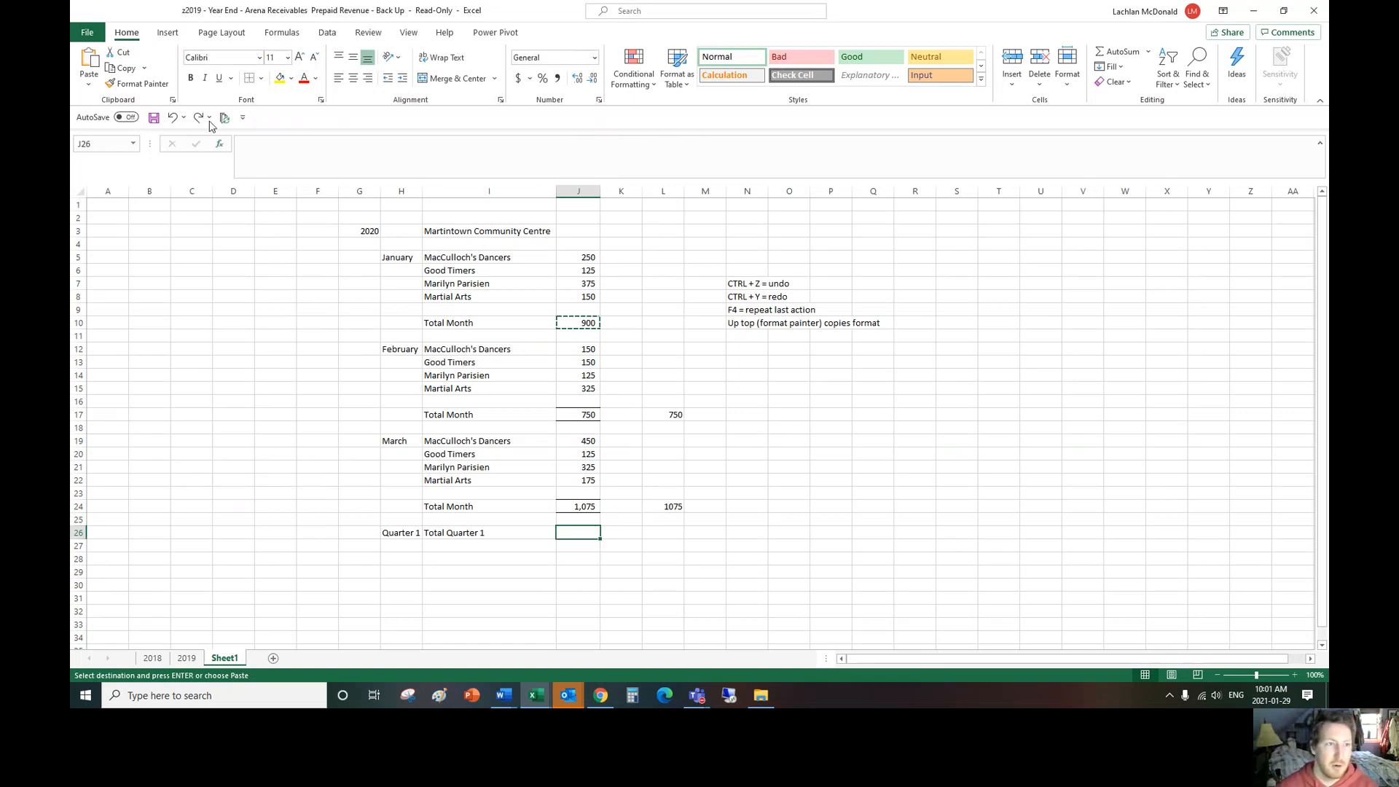
click(260, 79)
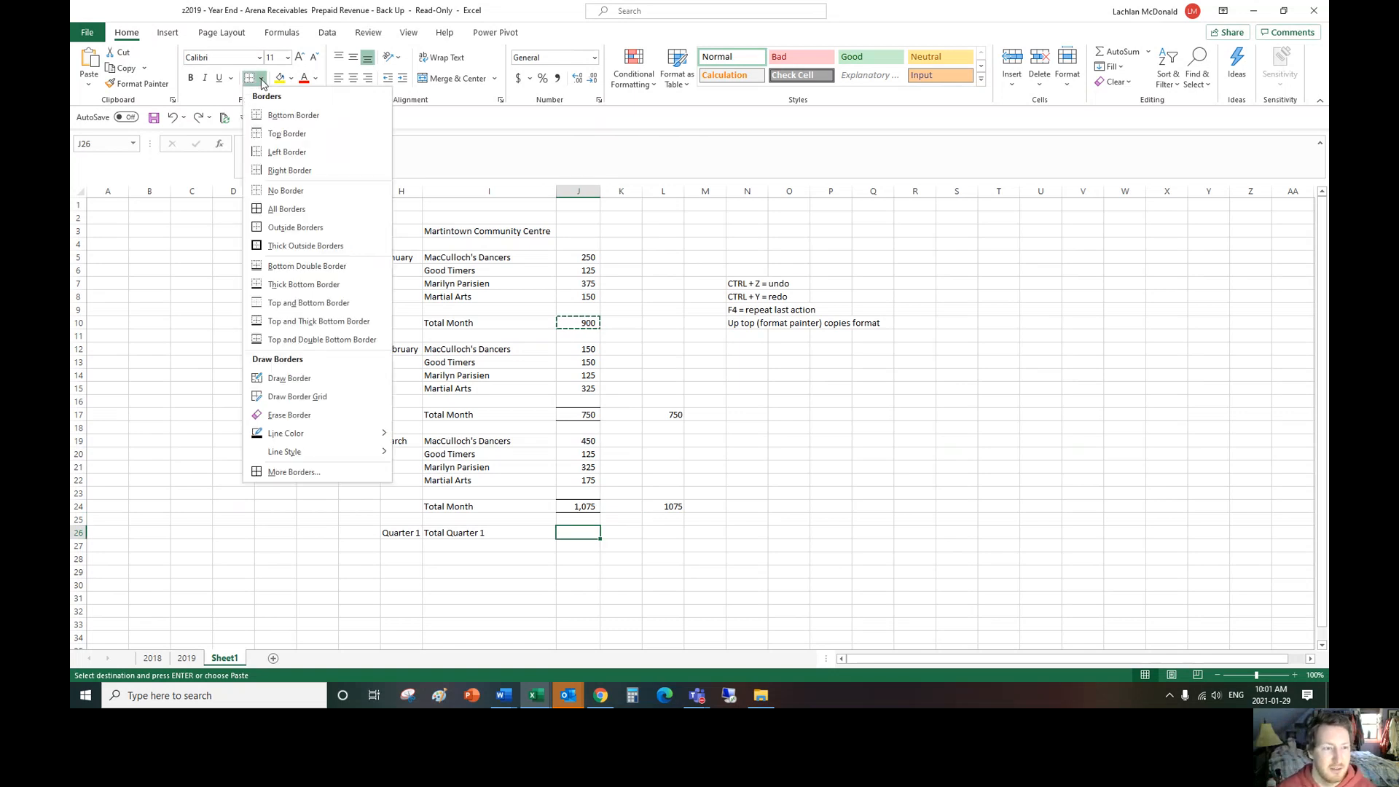
click(323, 337)
click(811, 534)
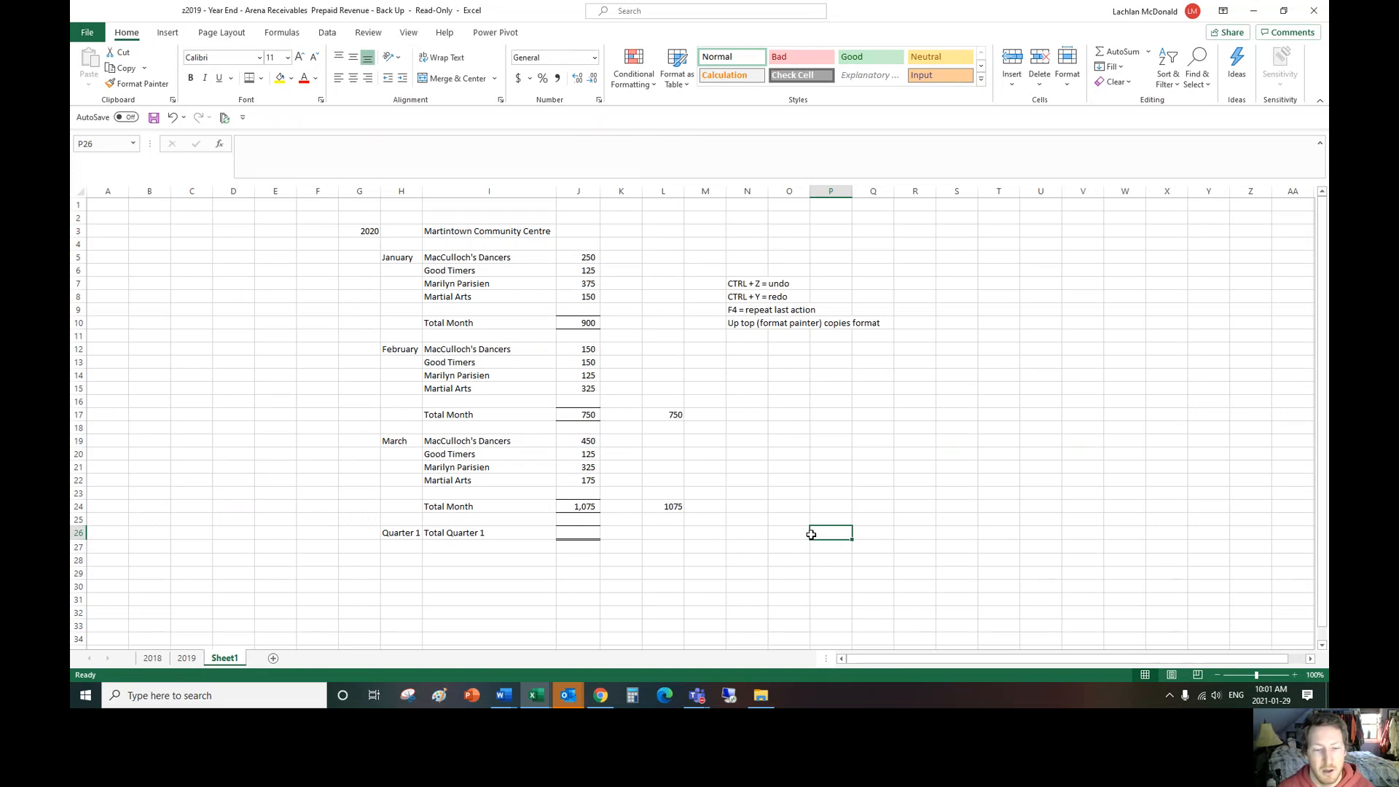
Step: Enter a formula in J26 that adds the monthly totals in J24, J17 and J10
click(578, 534)
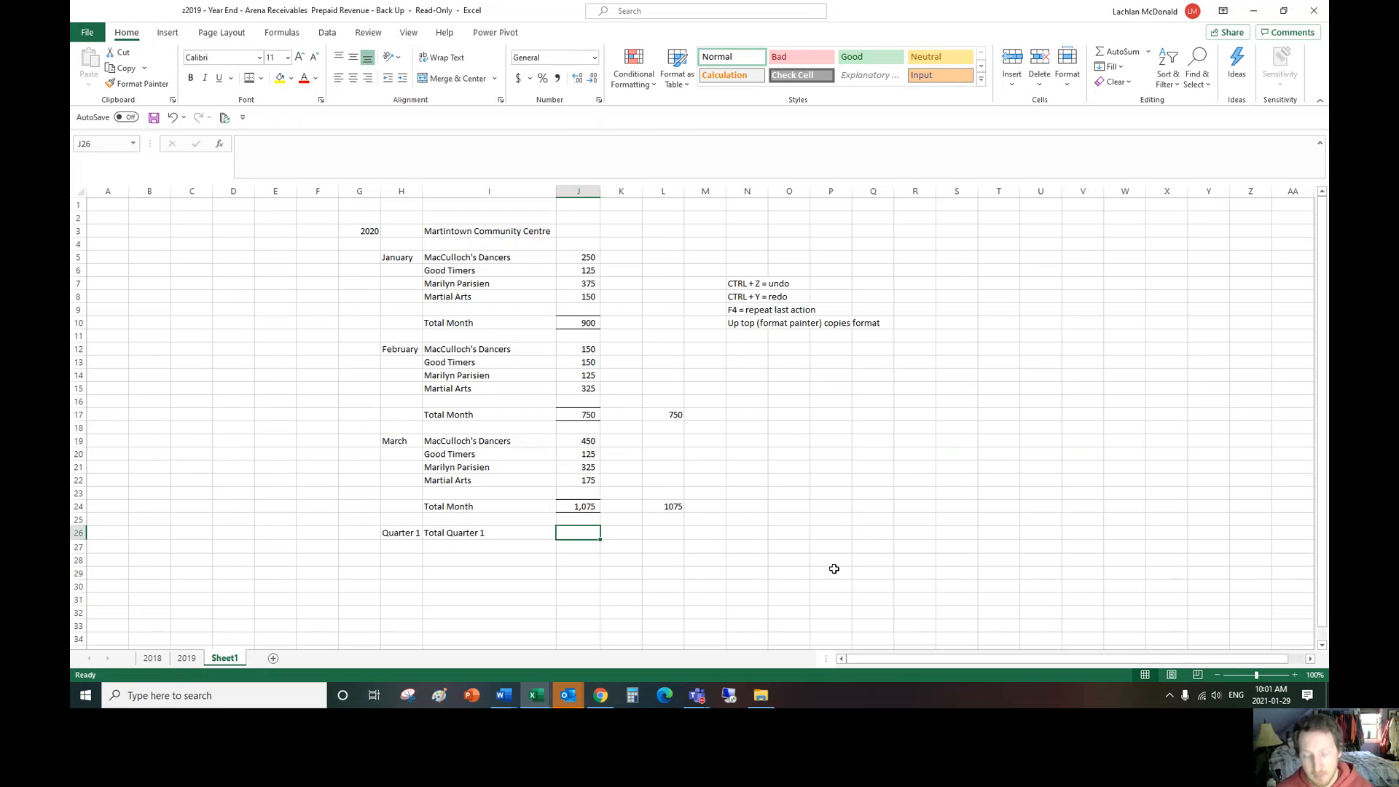
text(+)
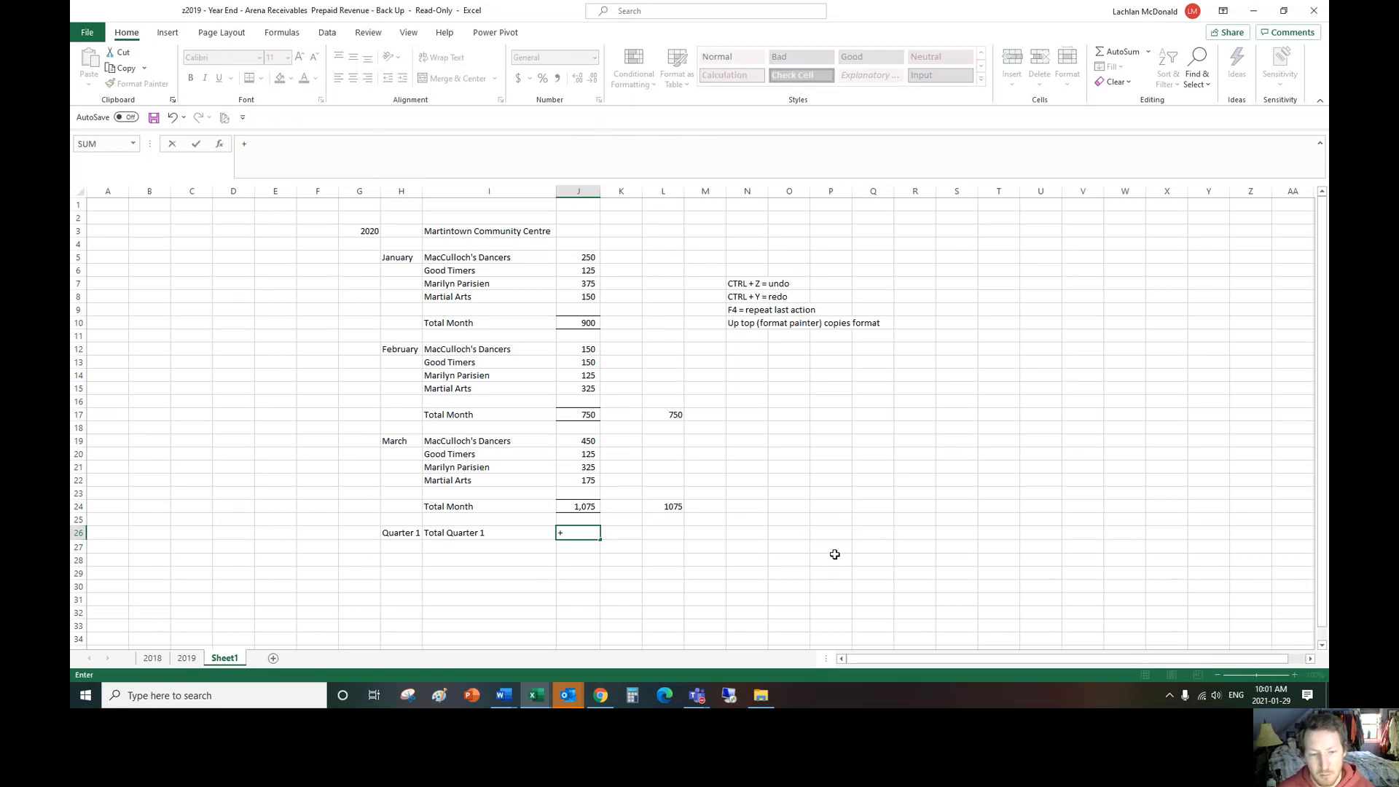
click(583, 508)
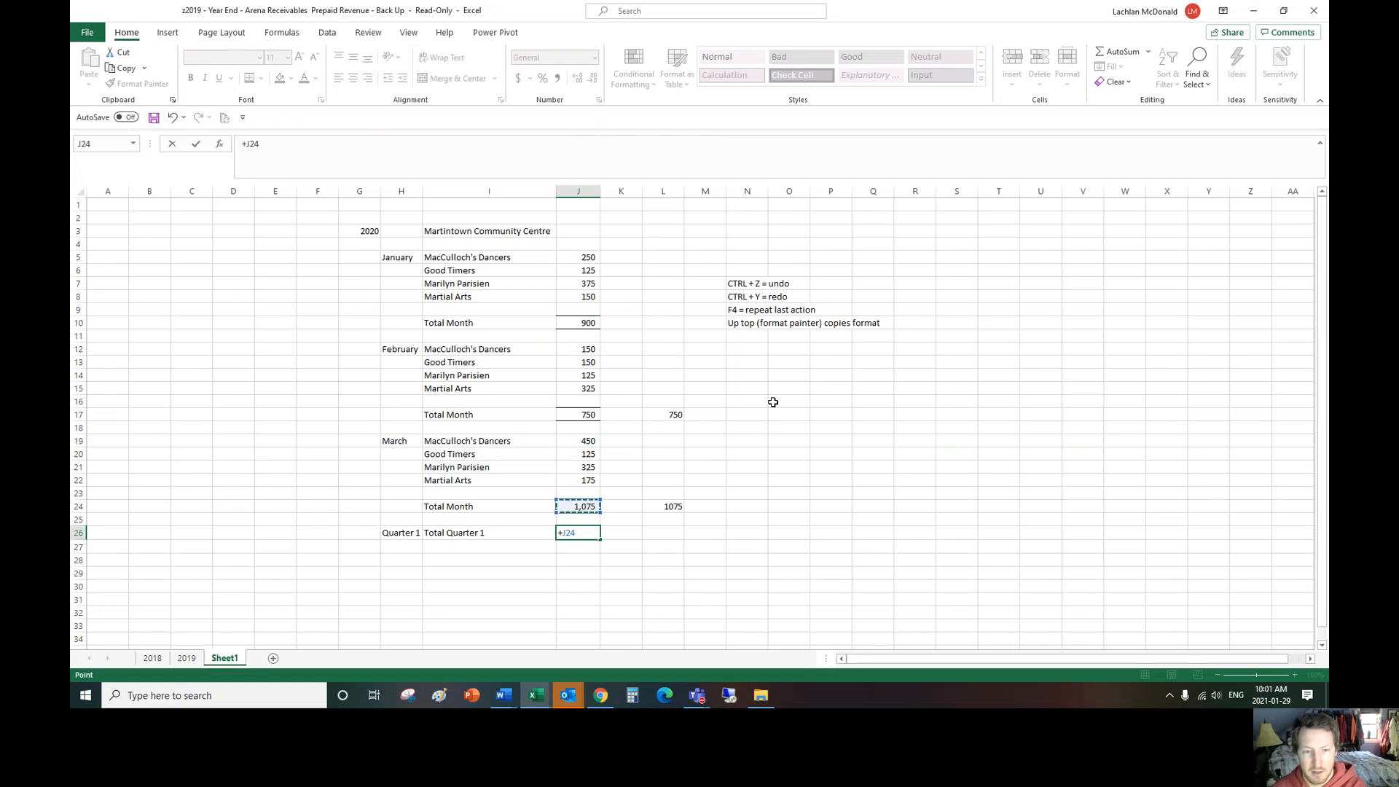
text(+)
click(578, 415)
text(+)
click(578, 323)
key(Return)
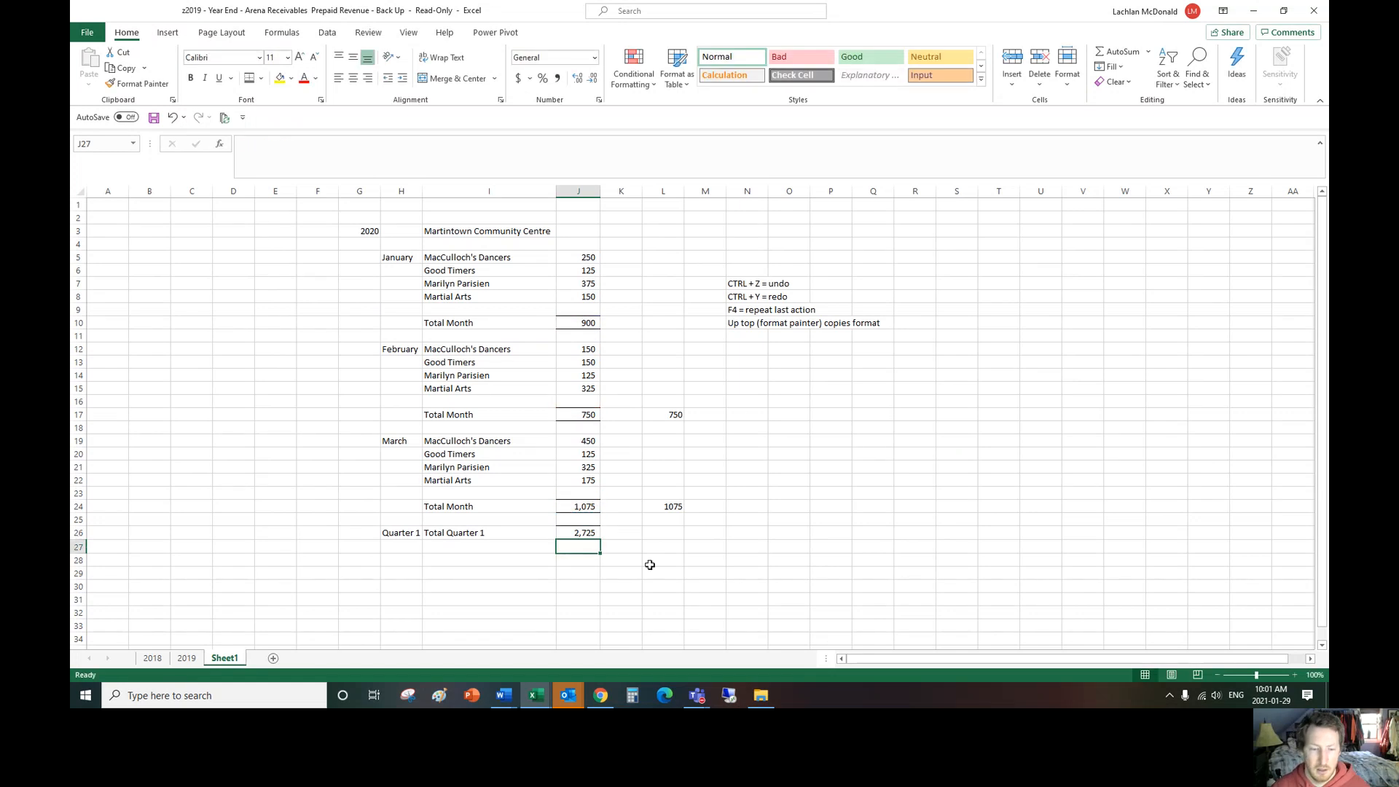
Step: Select J5:J8, J12:J15 and J19:J22 together to check their combined sum against the quarter total, and reselect the January amounts
click(585, 531)
drag(589, 256, 587, 297)
drag(587, 352, 588, 390)
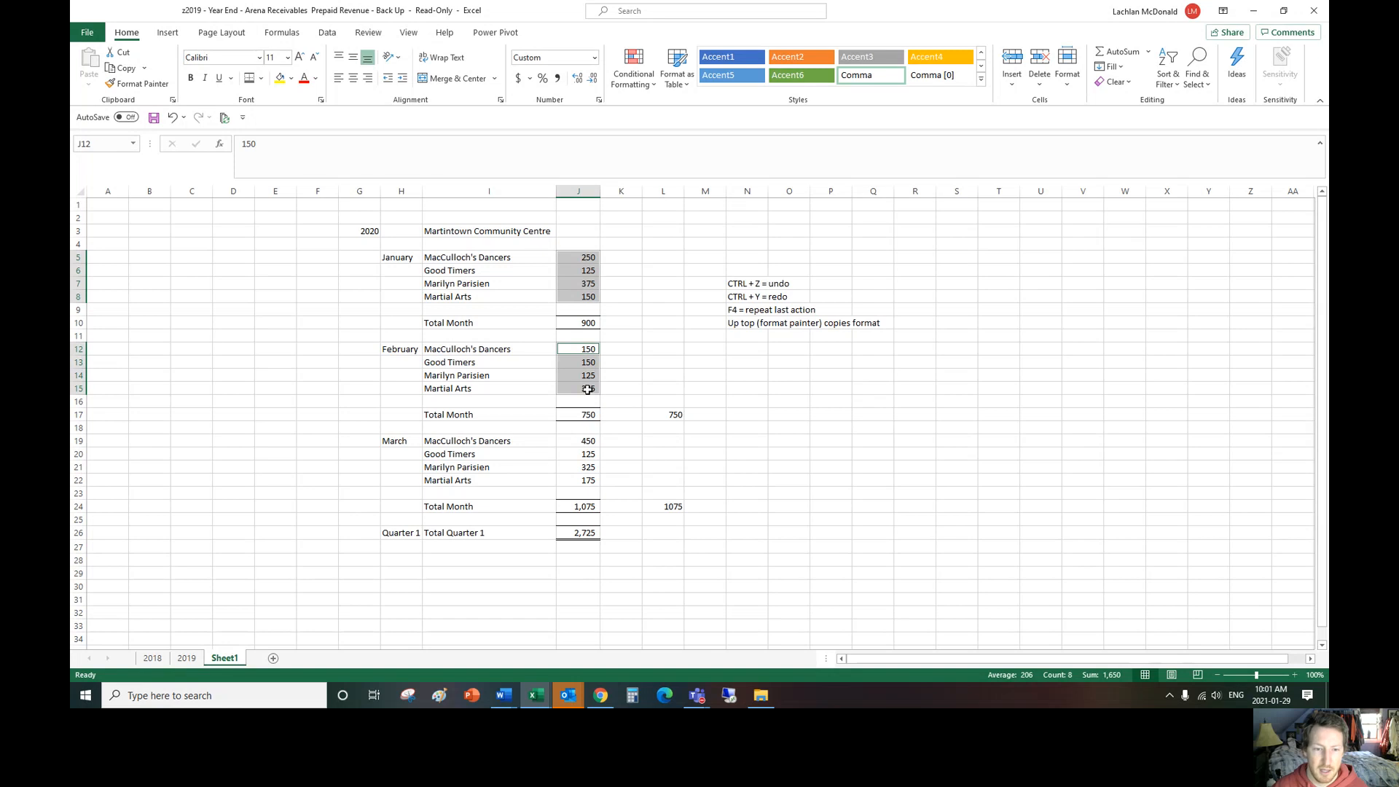
drag(589, 441, 588, 480)
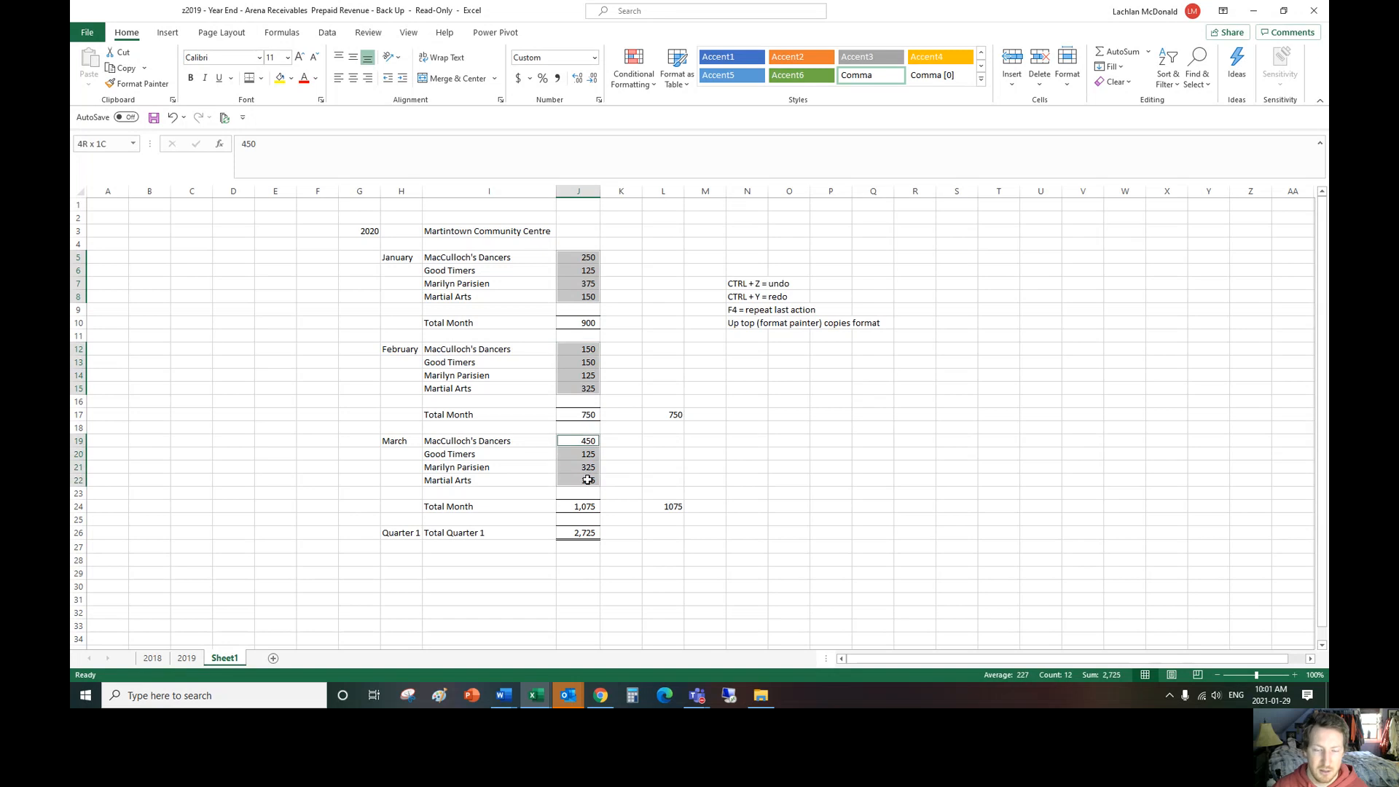
click(749, 374)
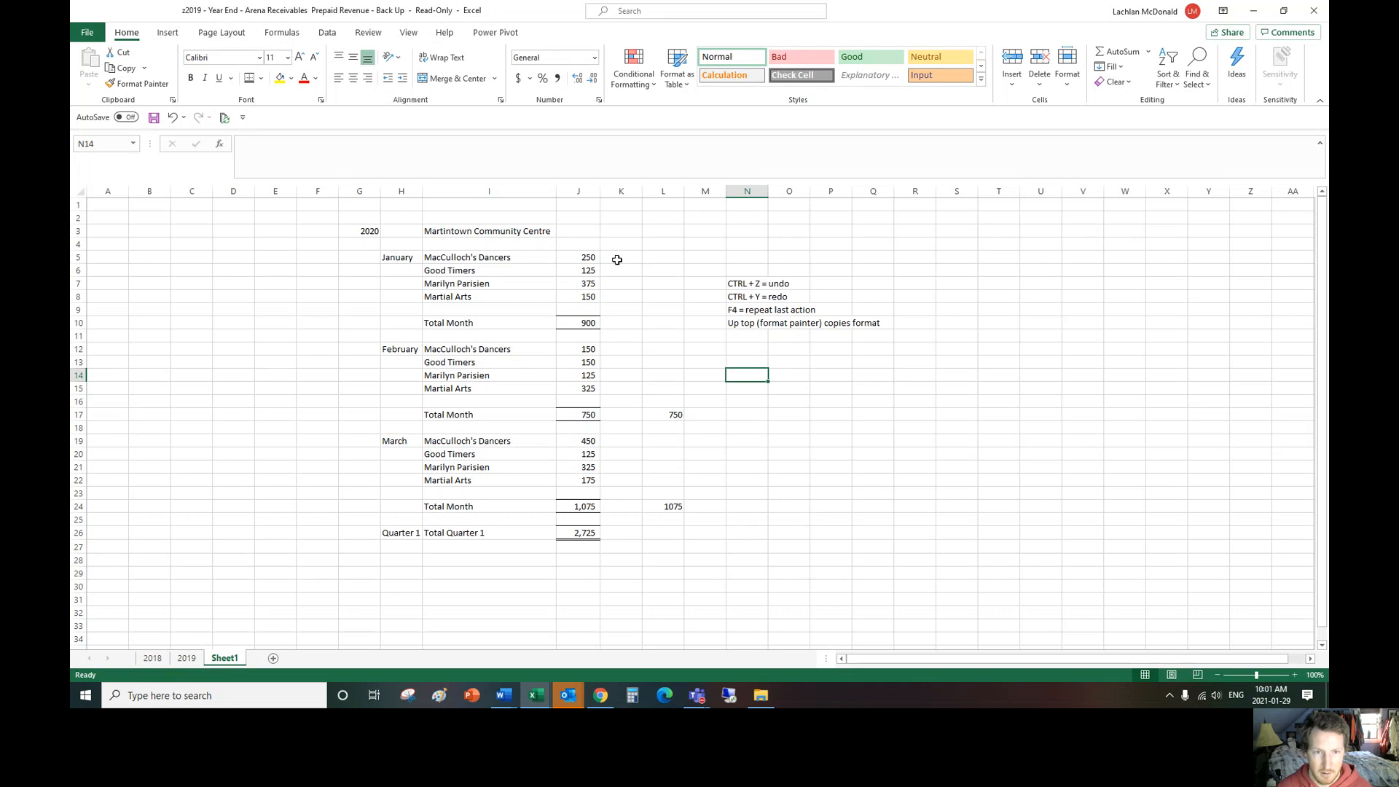
click(591, 260)
drag(586, 282, 587, 297)
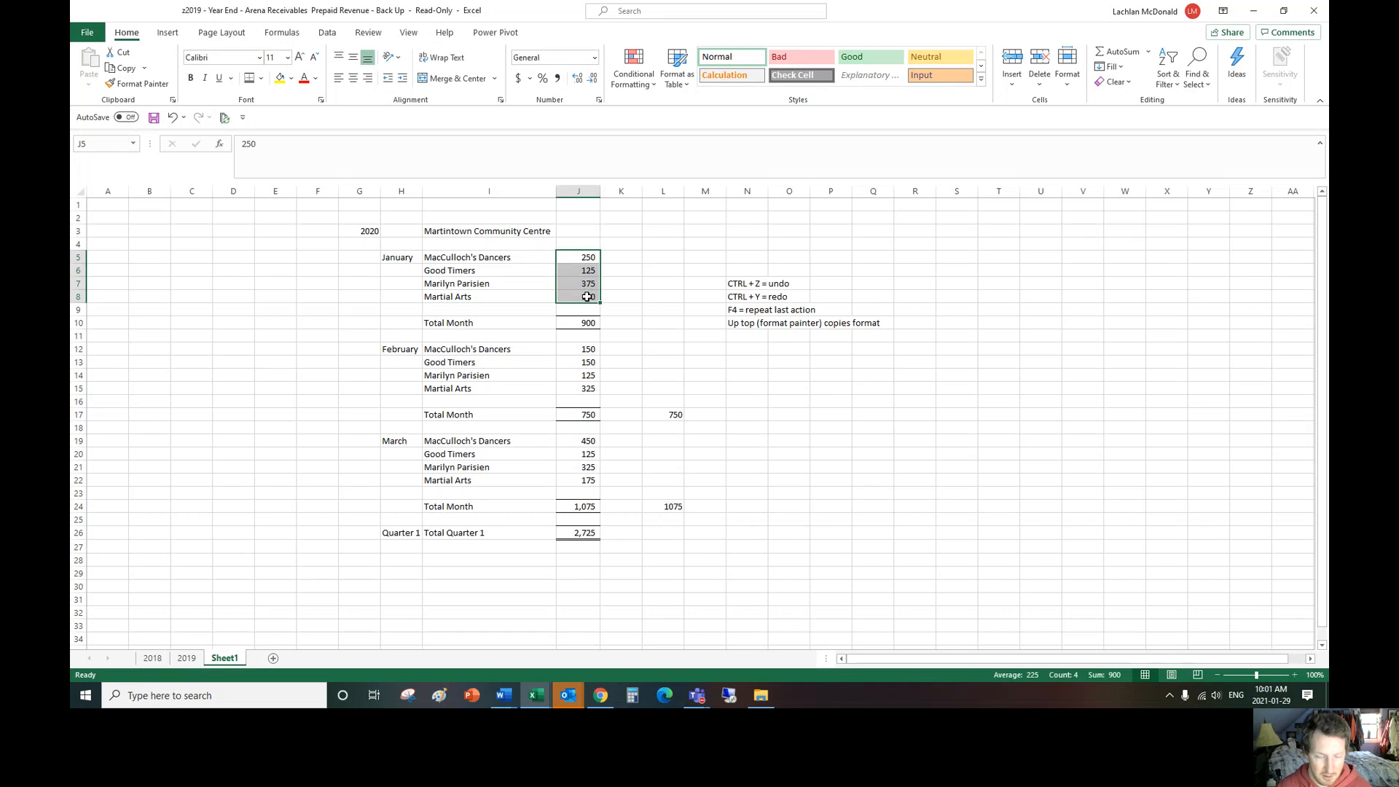
Step: Enter the note "left click" in N14
click(757, 379)
text(left c)
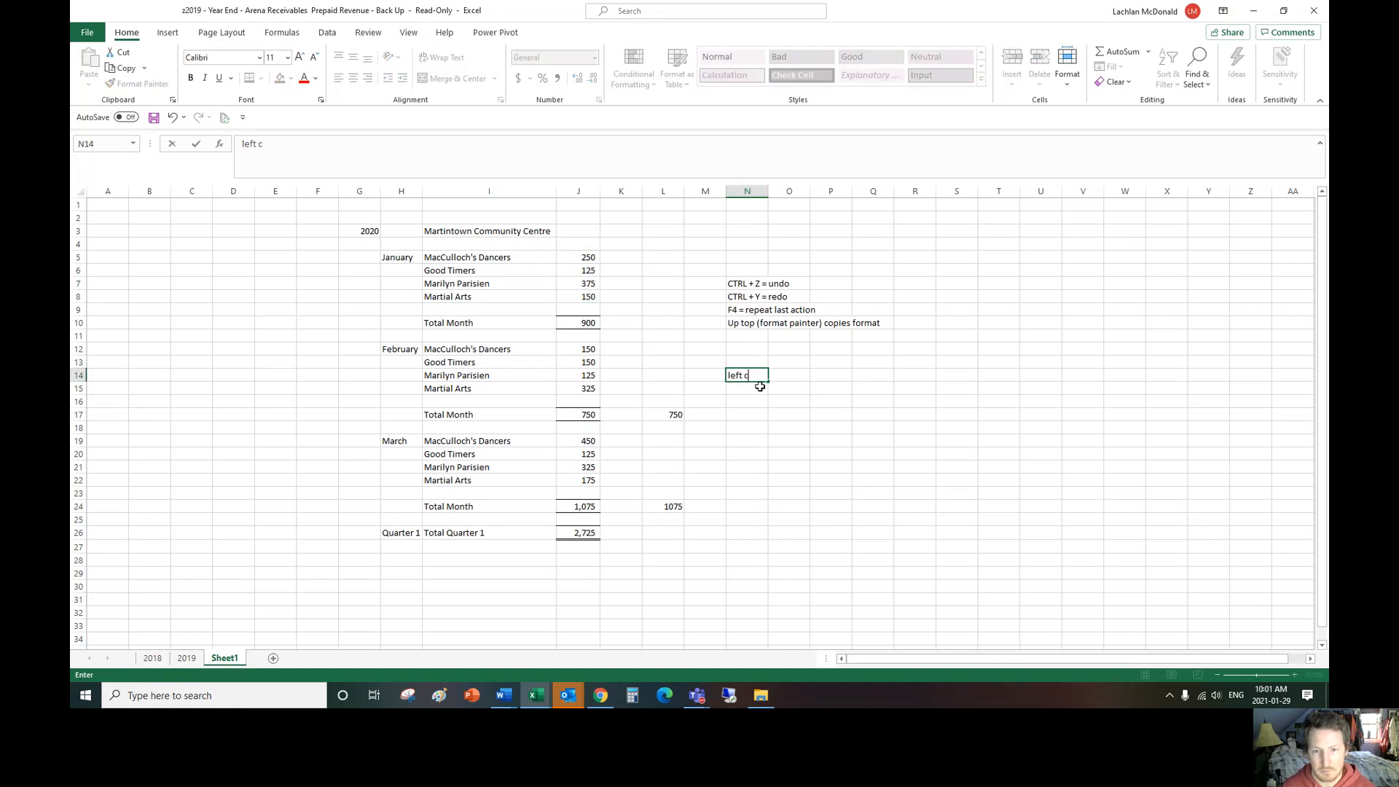
text(lick)
key(Return)
Step: Extend the note in N14 to read "left click + CTRL and repeat"
drag(592, 257, 585, 379)
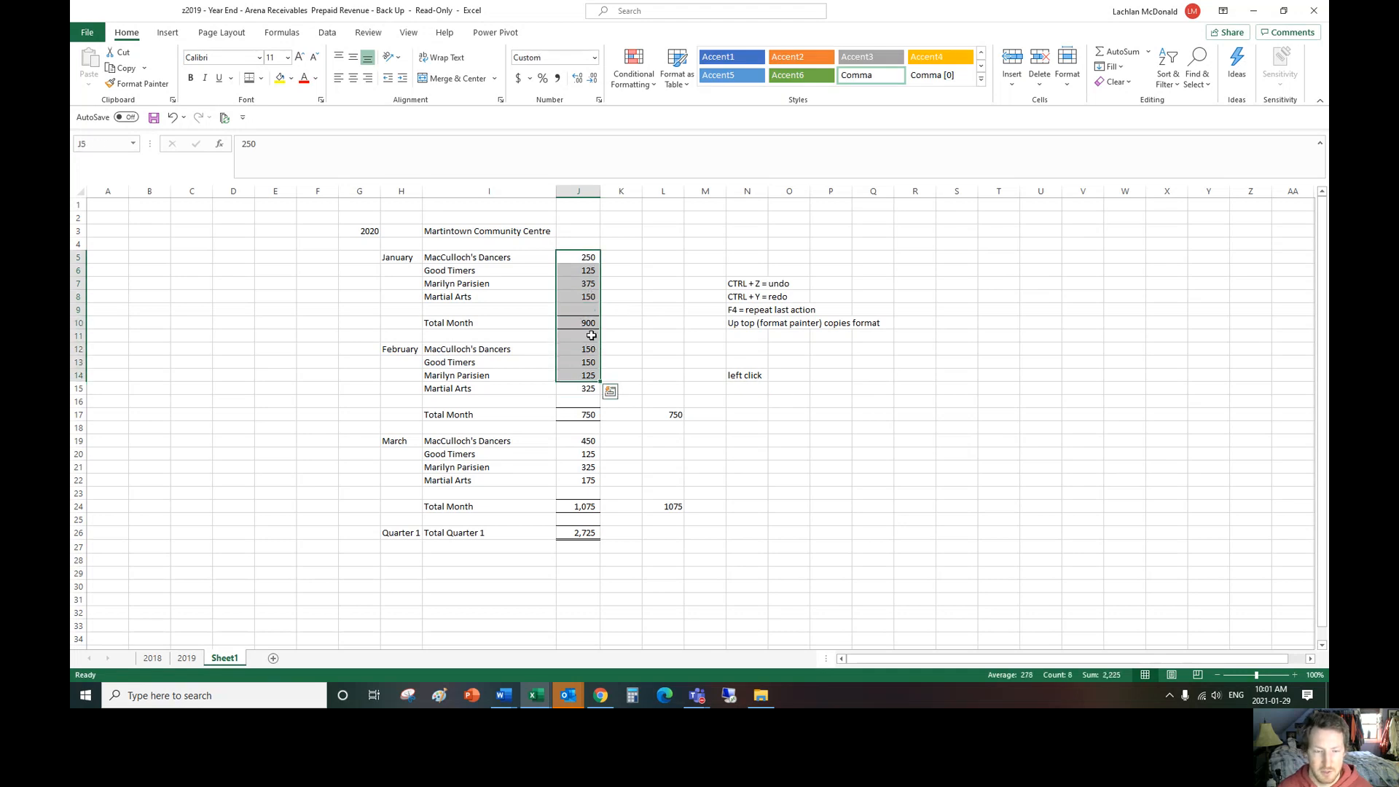
drag(586, 257, 585, 290)
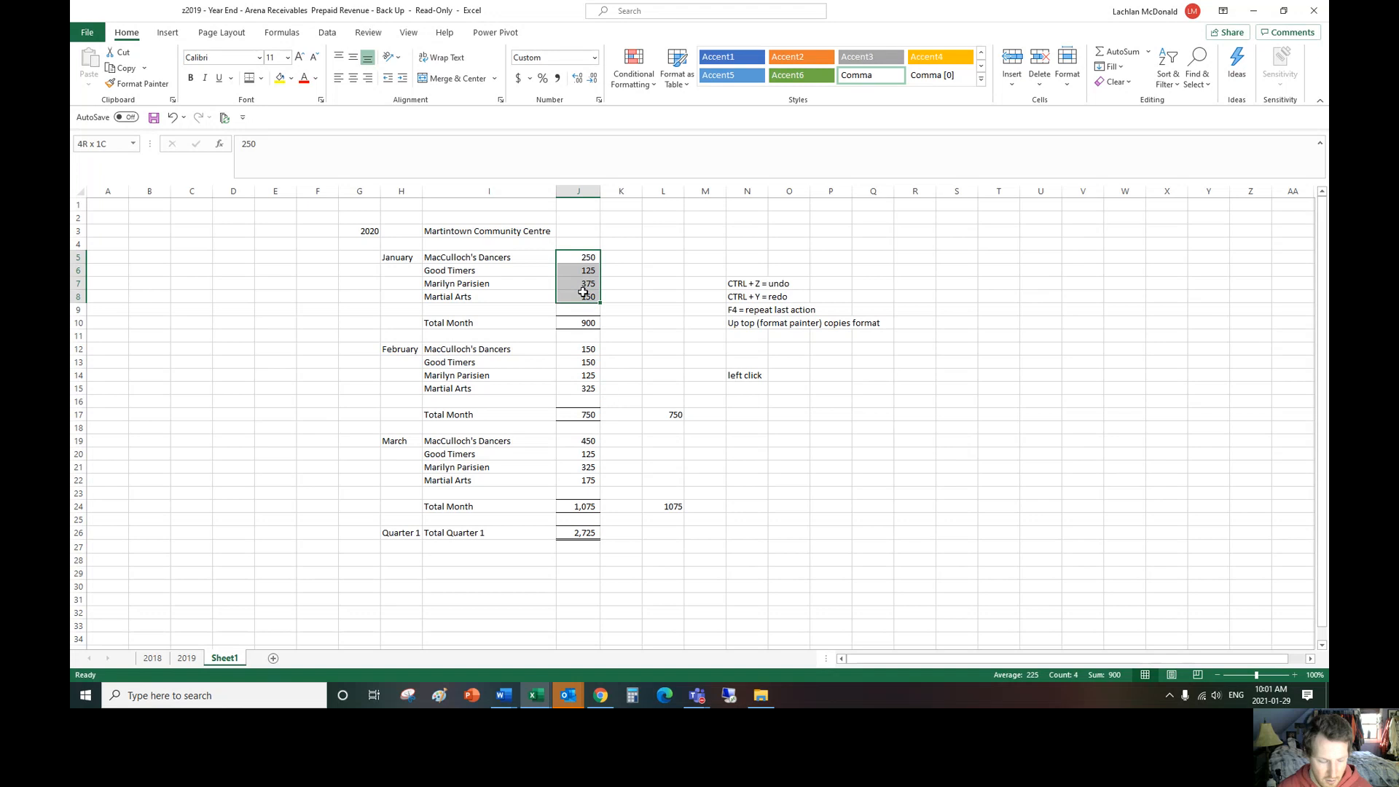
click(737, 379)
double_click(735, 372)
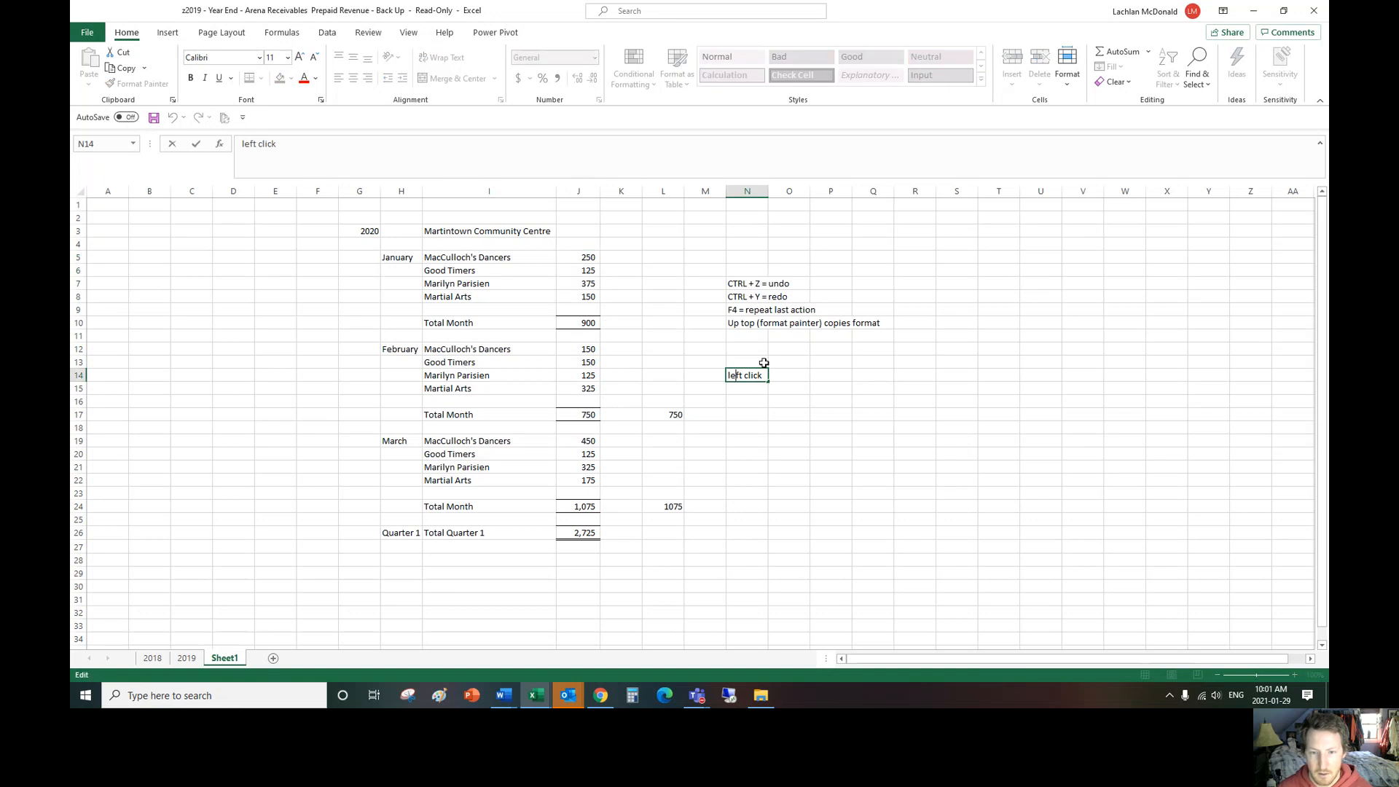
text(=)
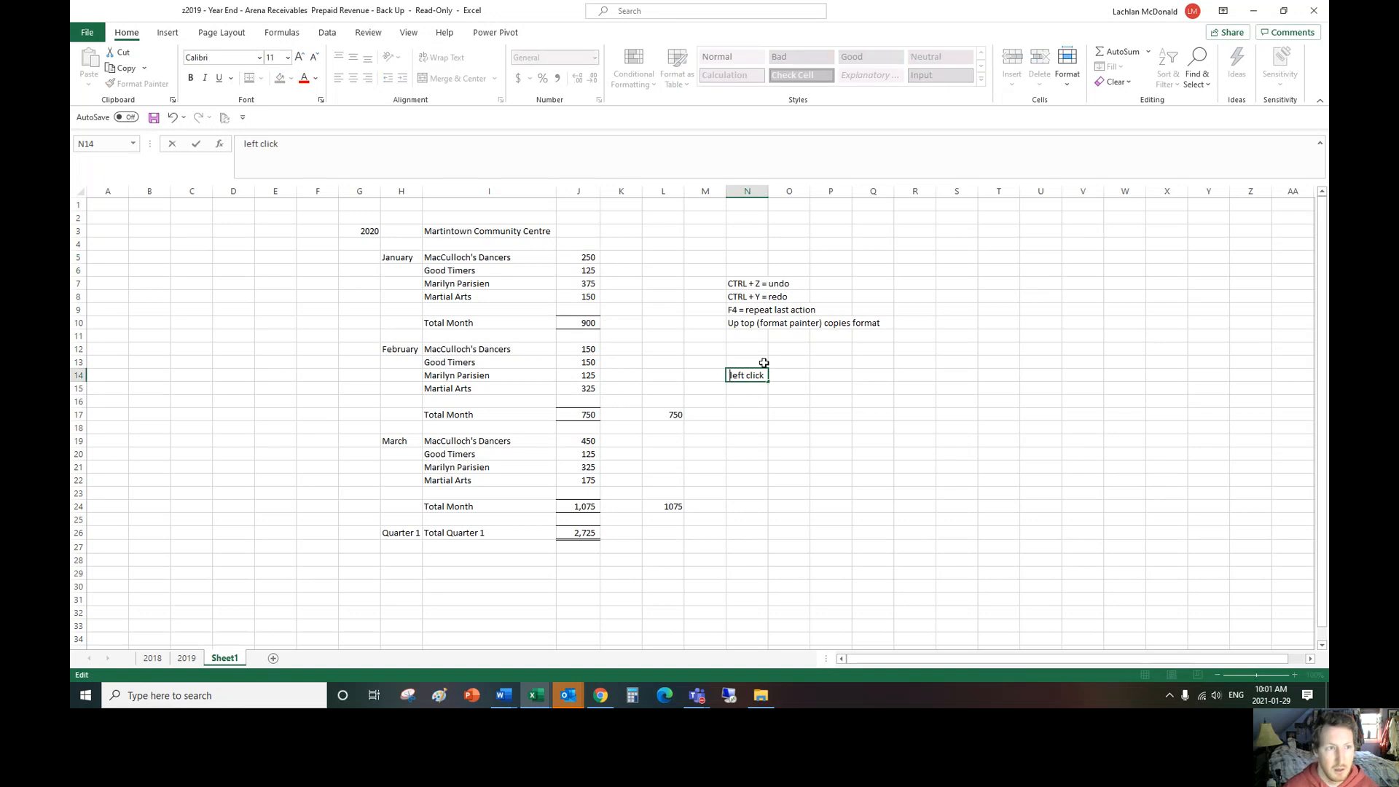
key(BackSpace)
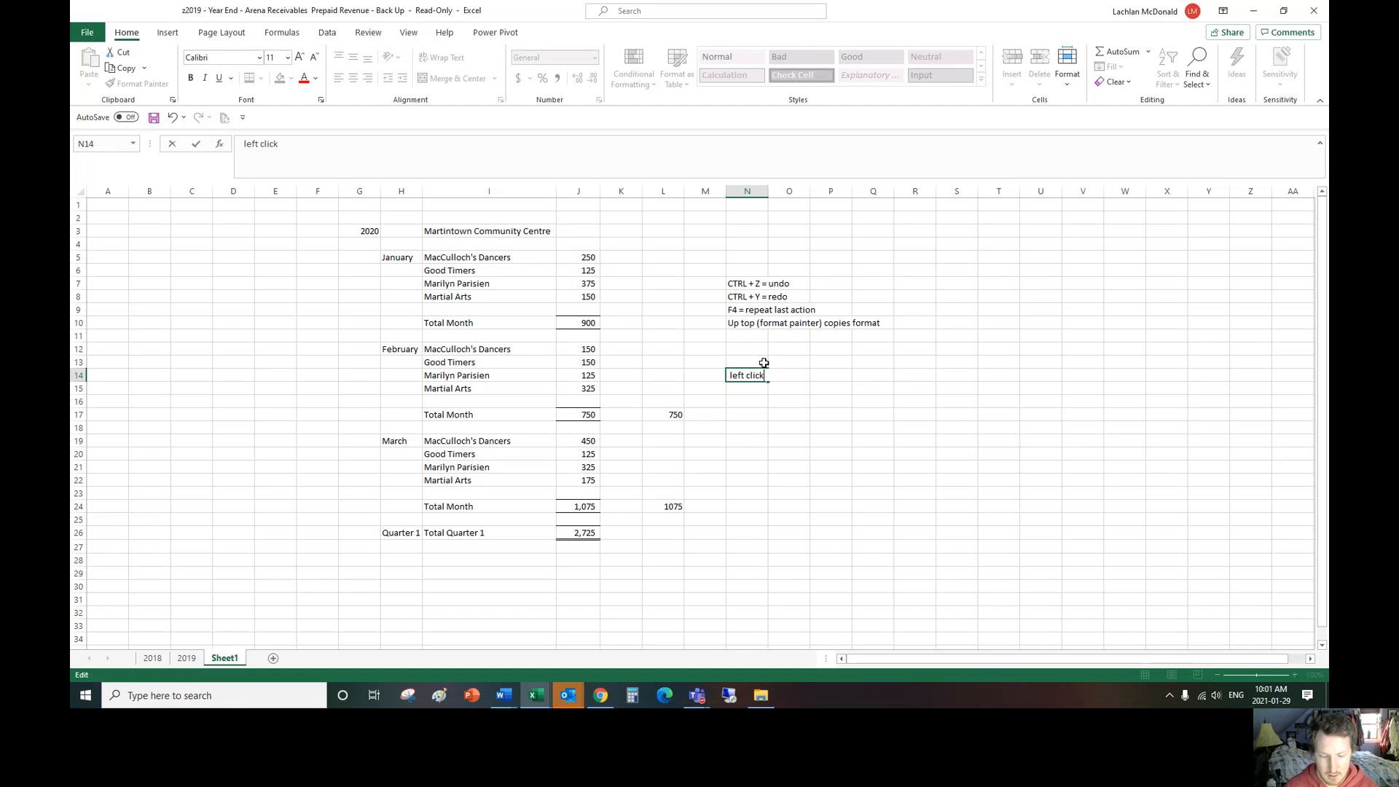
text(+ c)
key(BackSpace)
text(TR)
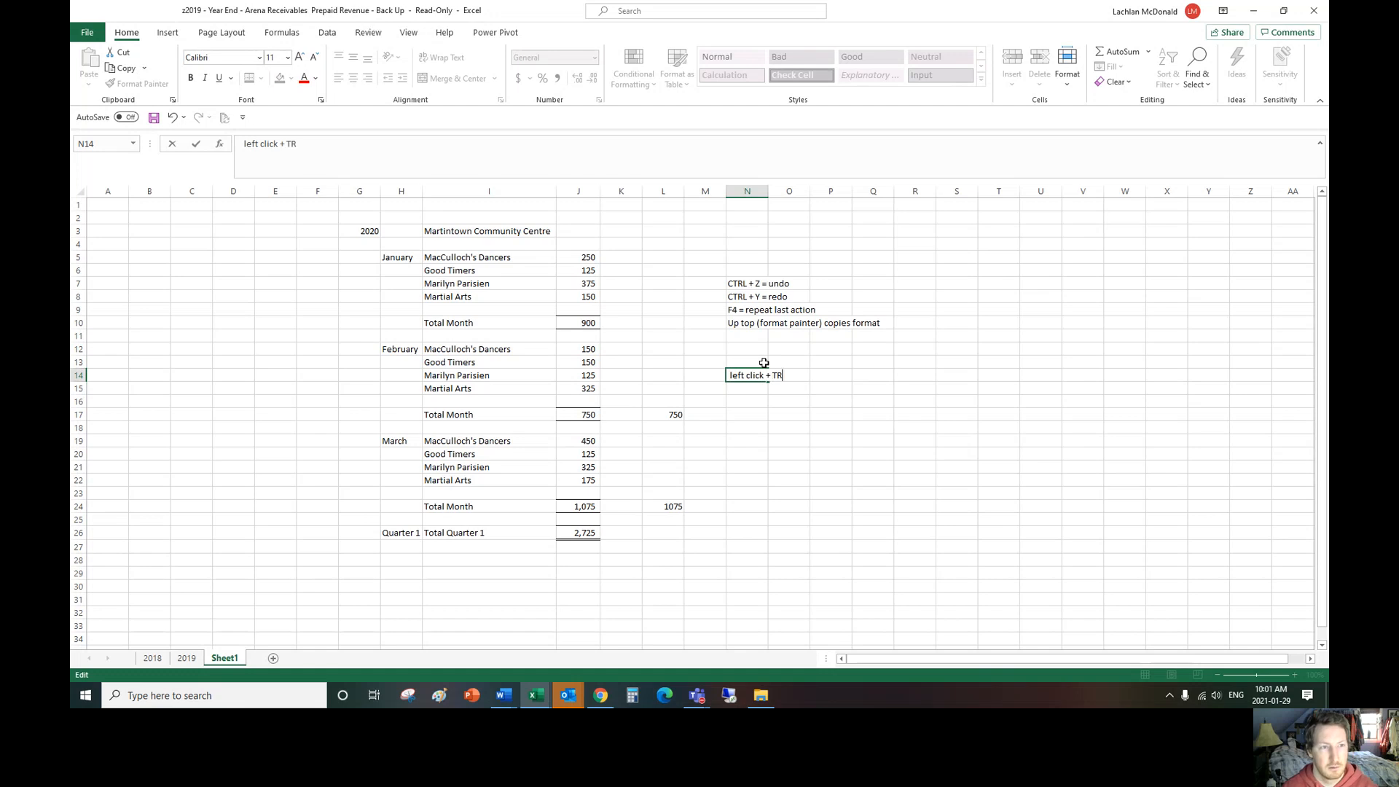
key(BackSpace)
key(BackSpace)
text(CTRL)
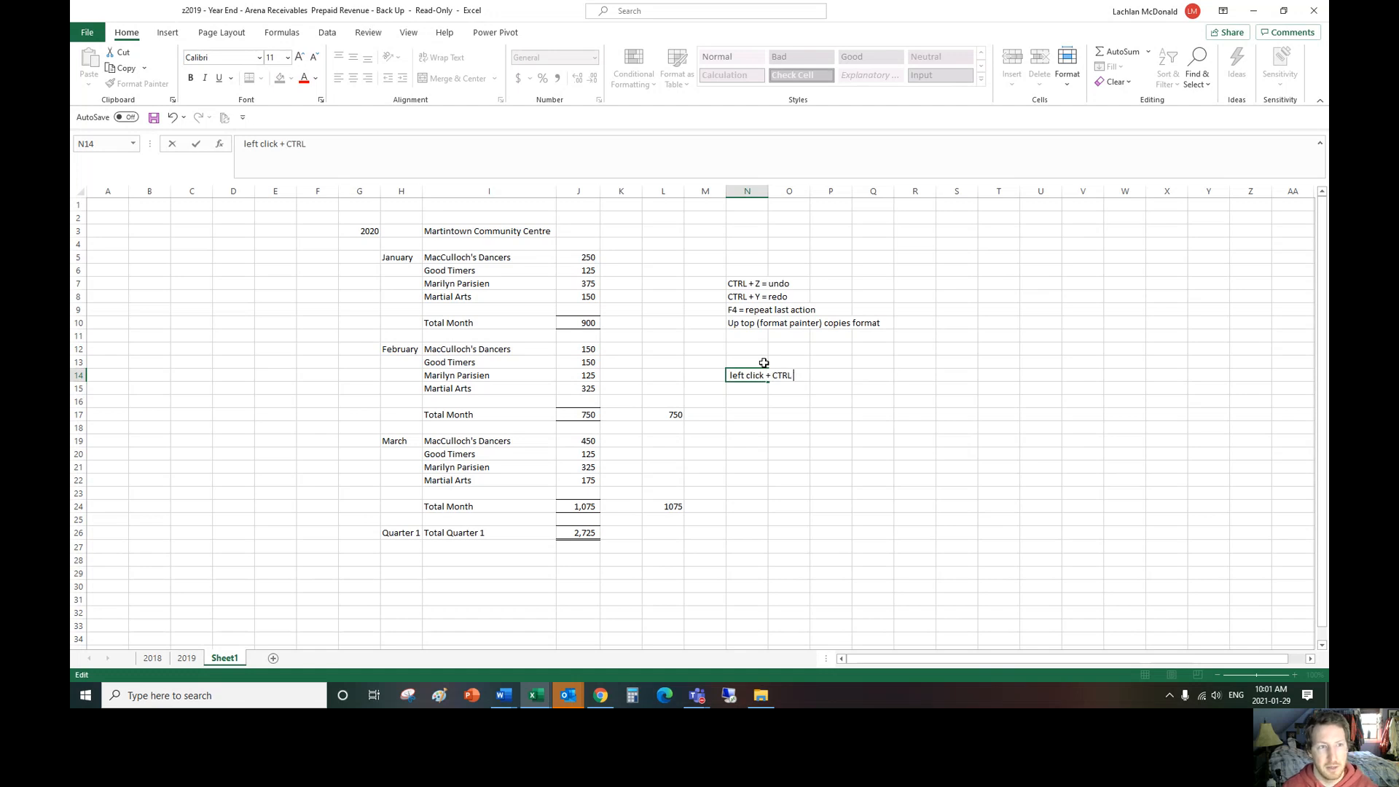
text( and repea)
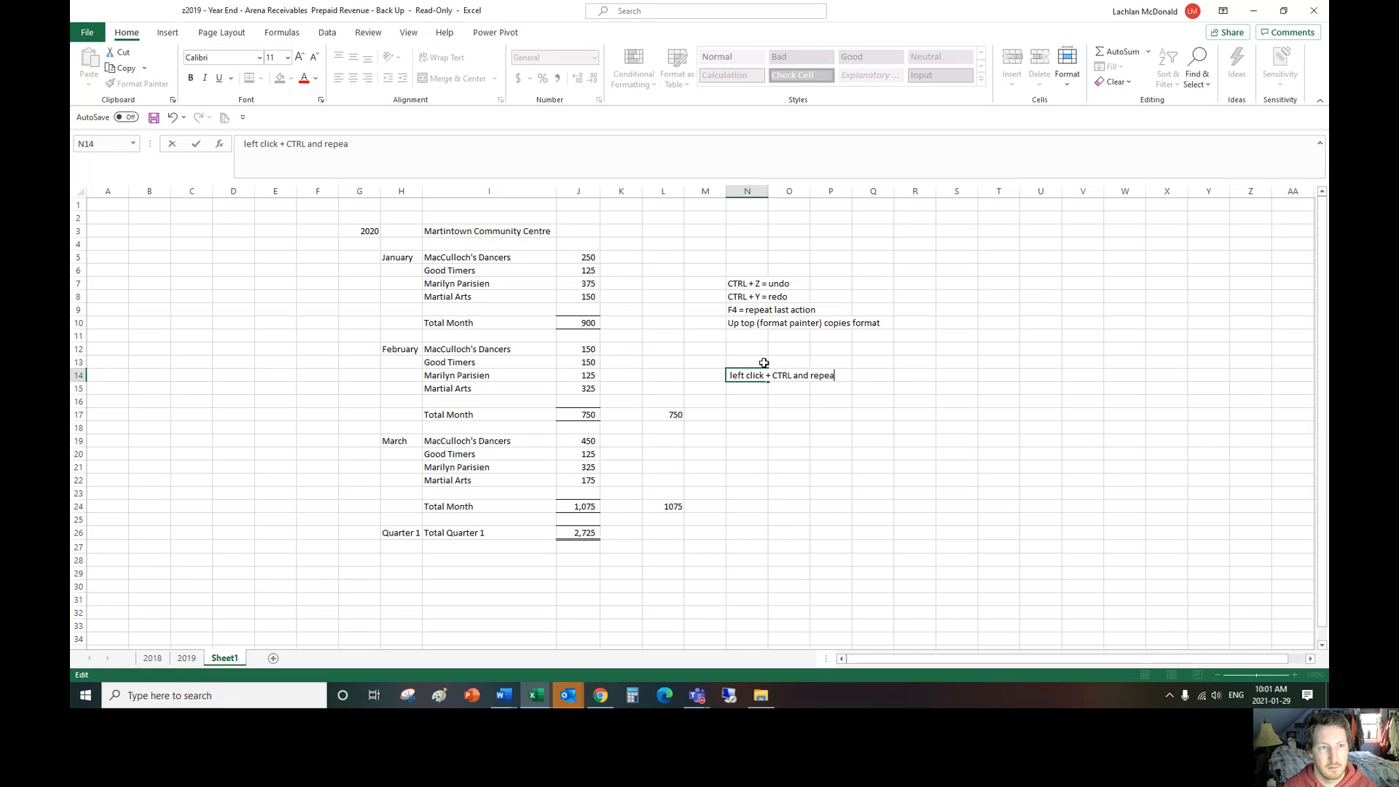
text(t)
key(Return)
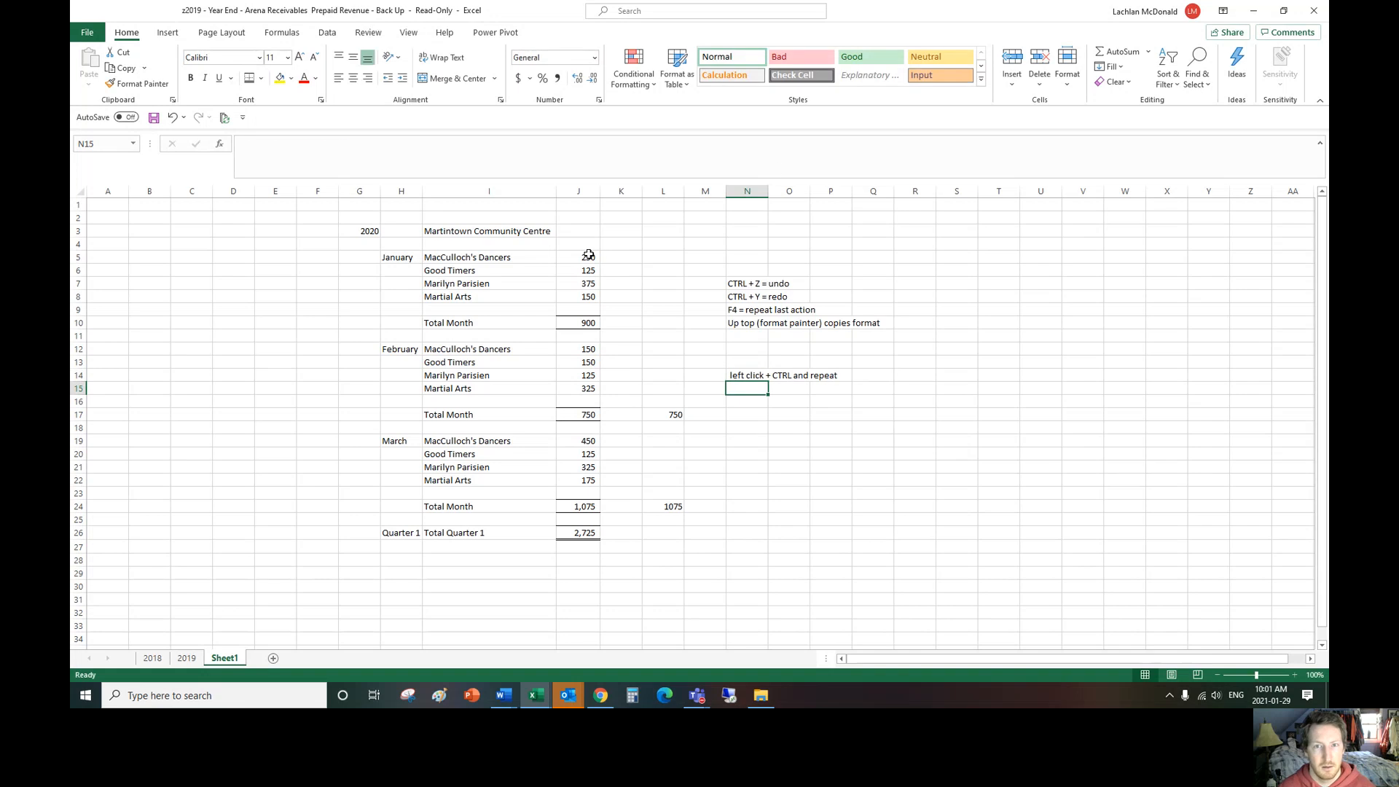
Step: Check the combined sum of the January, February and March amounts against the formula in J26
drag(585, 252, 583, 297)
ctrl+drag(583, 350, 585, 389)
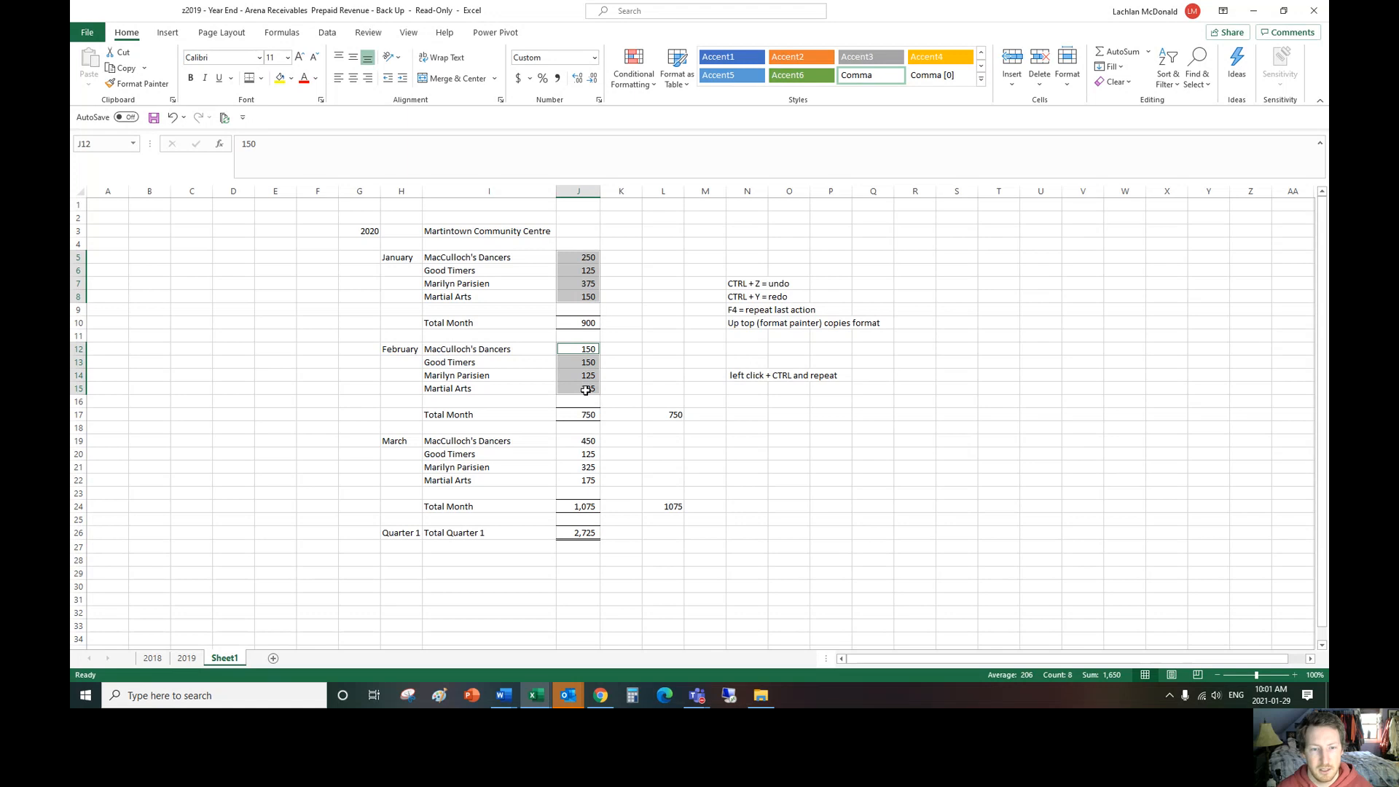
ctrl+drag(587, 440, 587, 481)
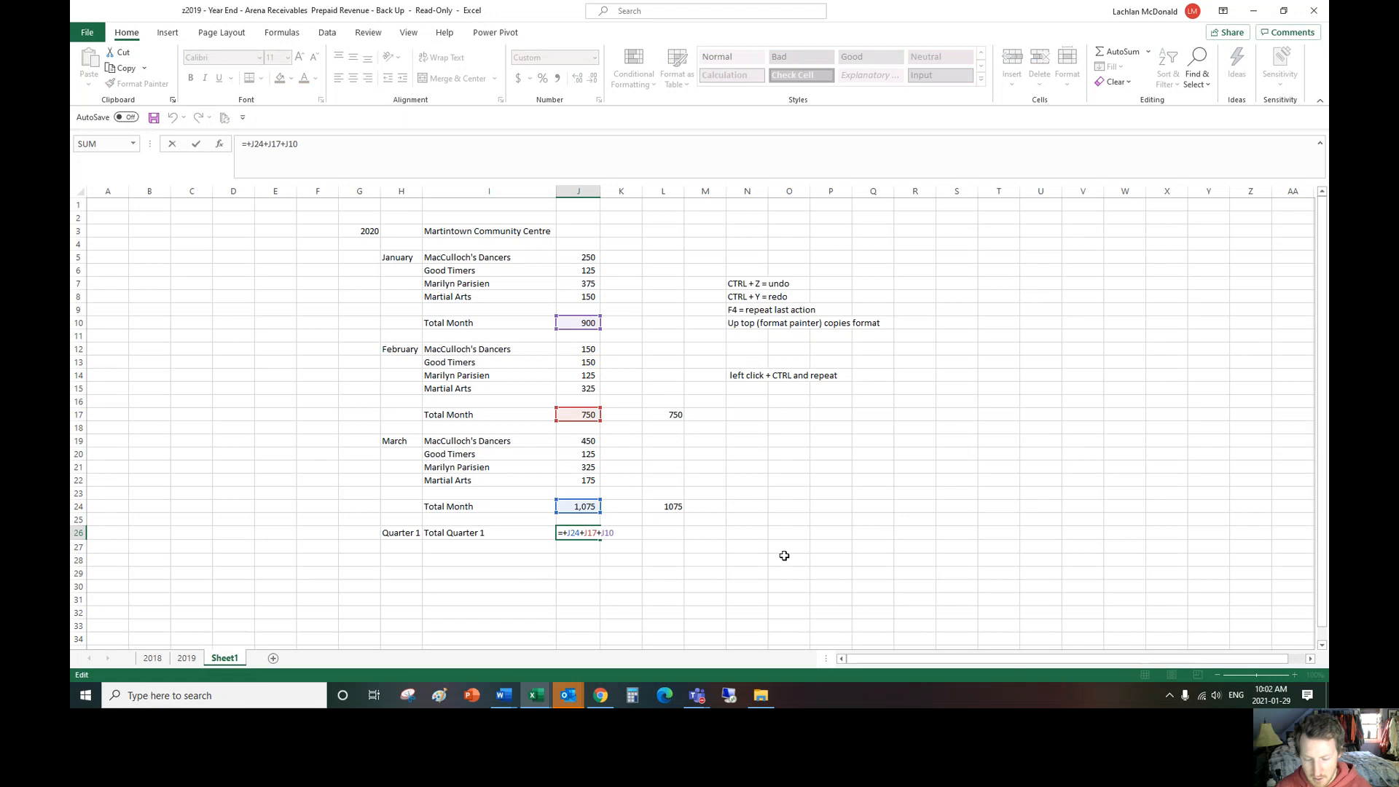
key(Return)
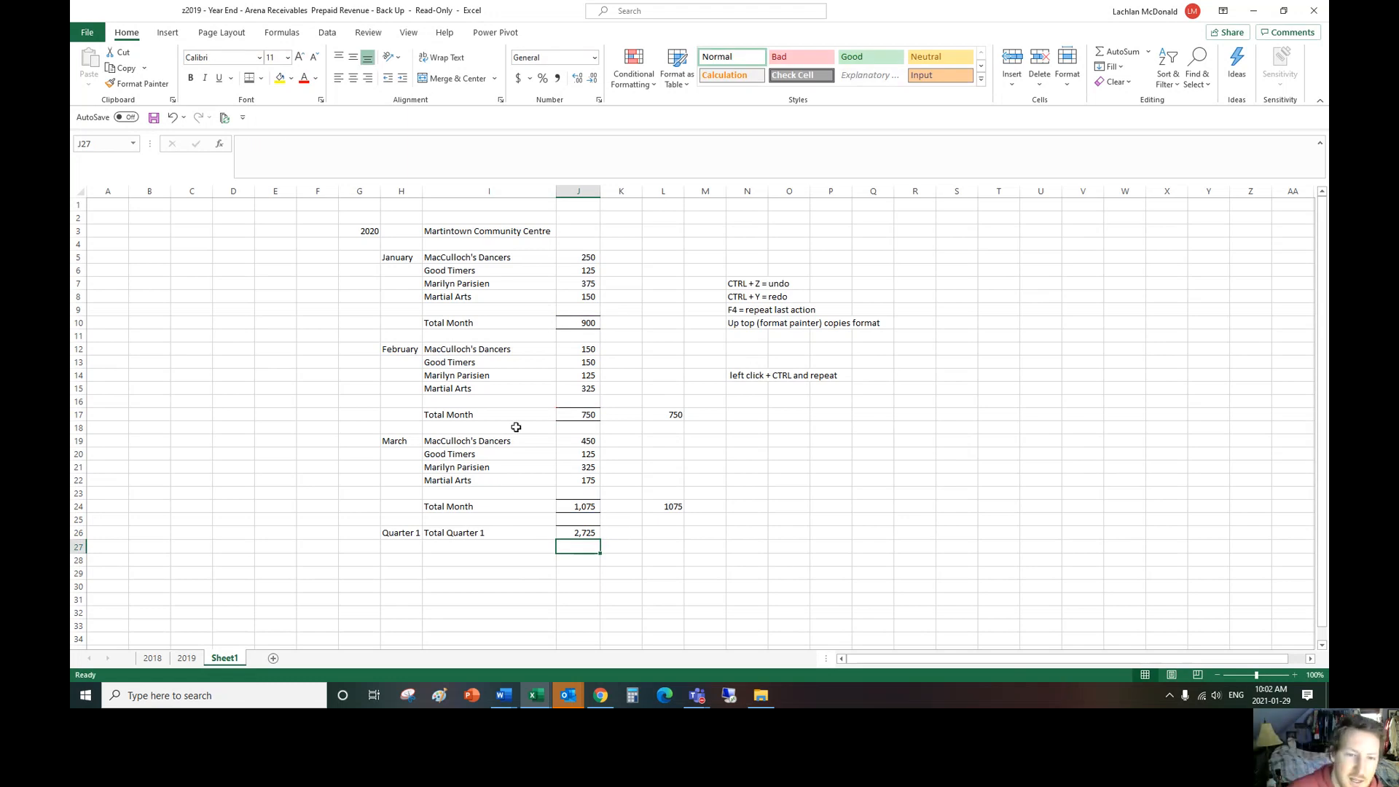
Step: Review the formulas behind the monthly totals in J10, J17 and J24 without changing them
click(571, 325)
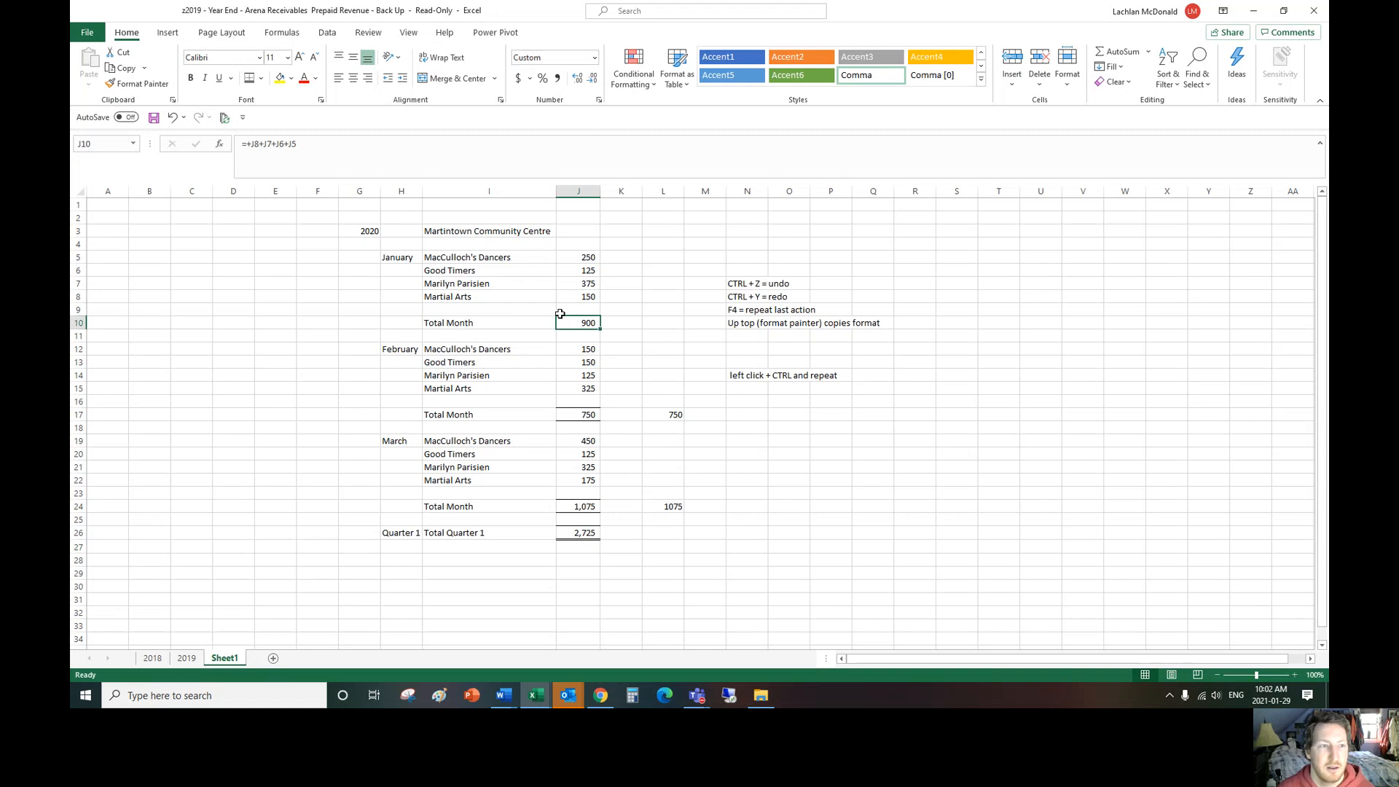
drag(297, 144, 224, 138)
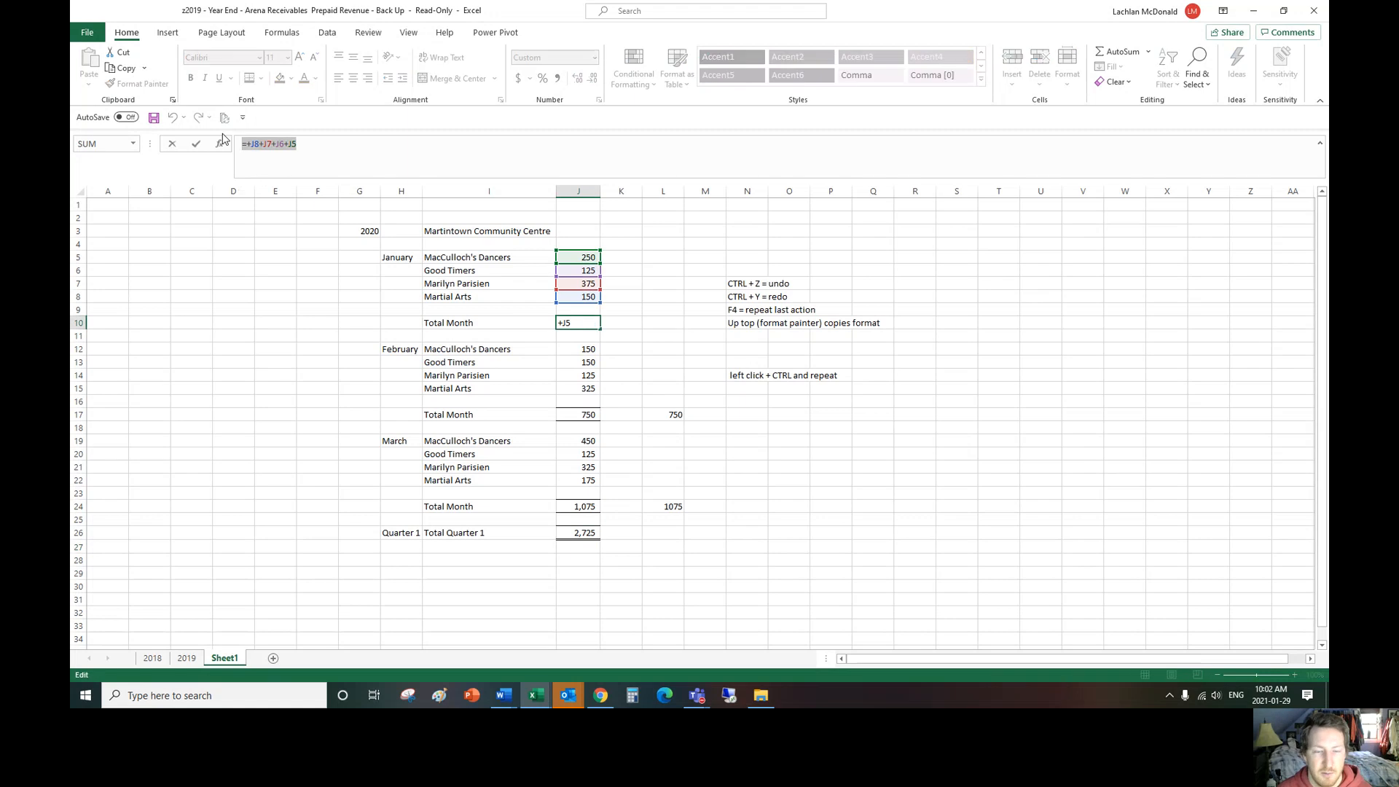
key(Return)
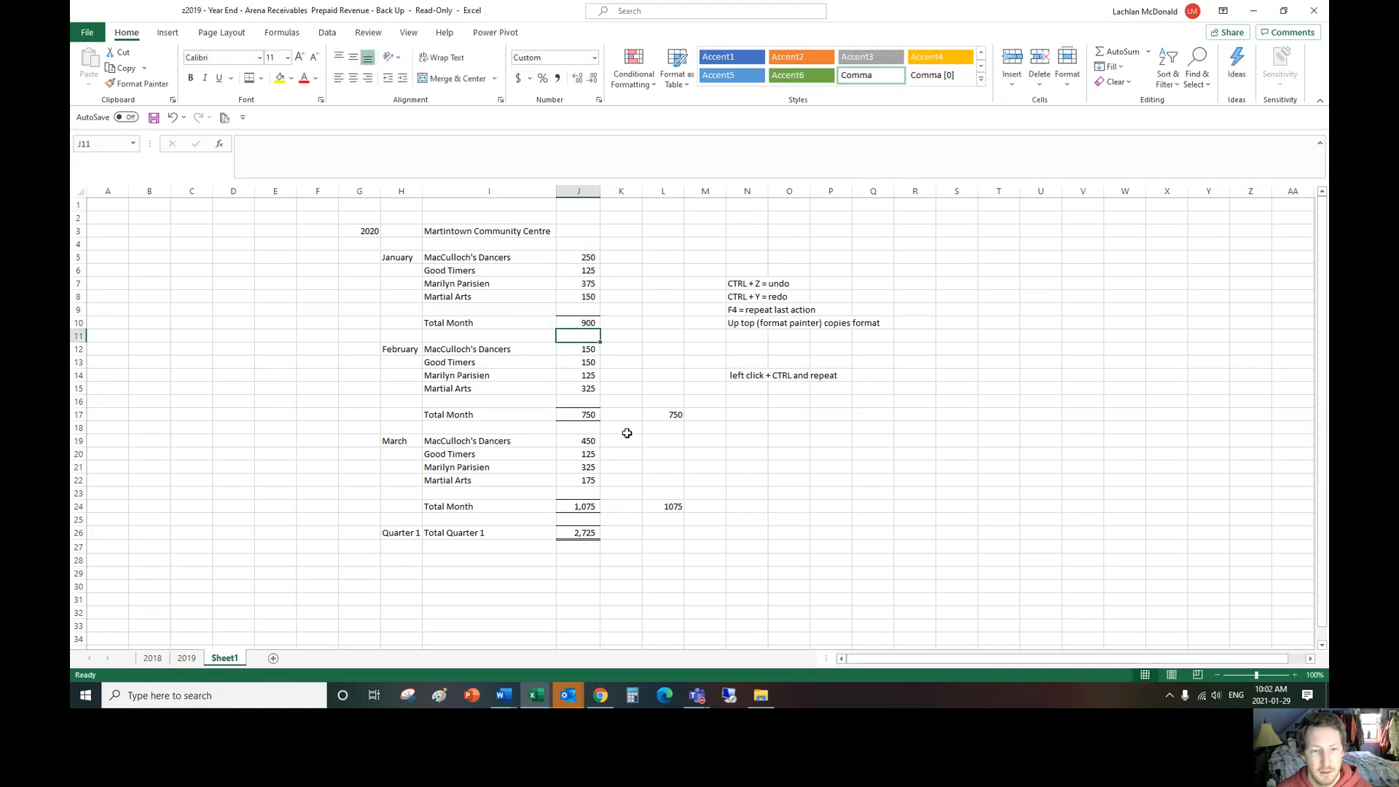
double_click(590, 417)
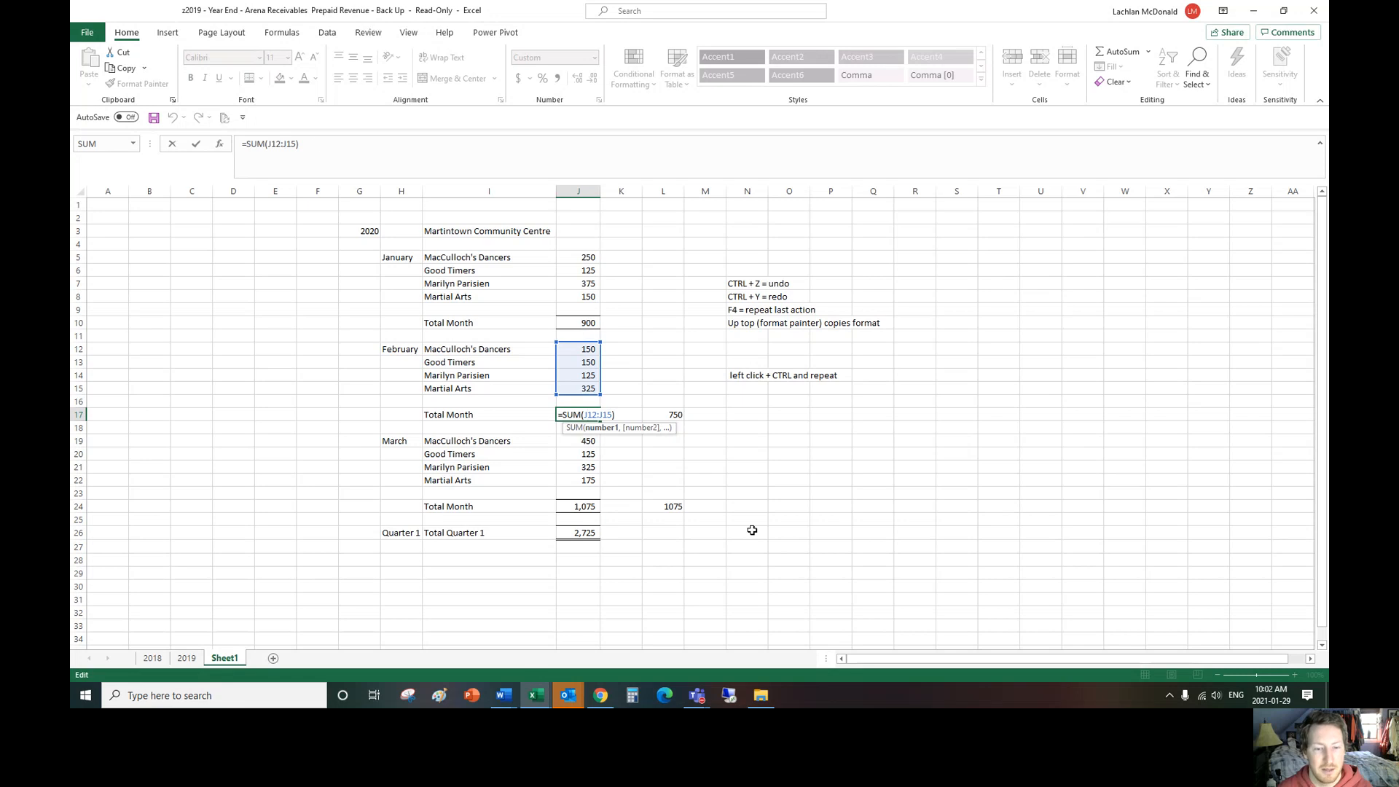
key(Escape)
double_click(592, 508)
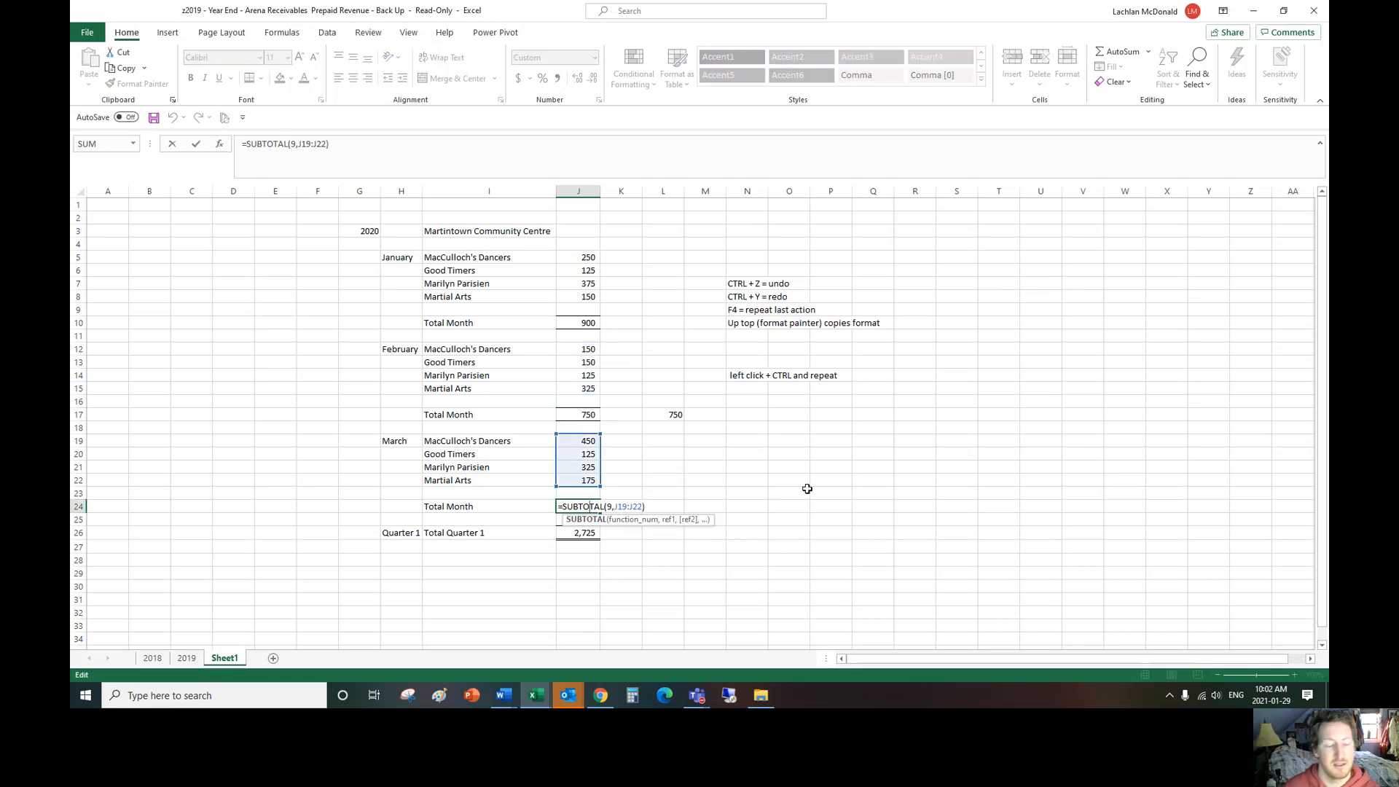
click(667, 490)
click(583, 507)
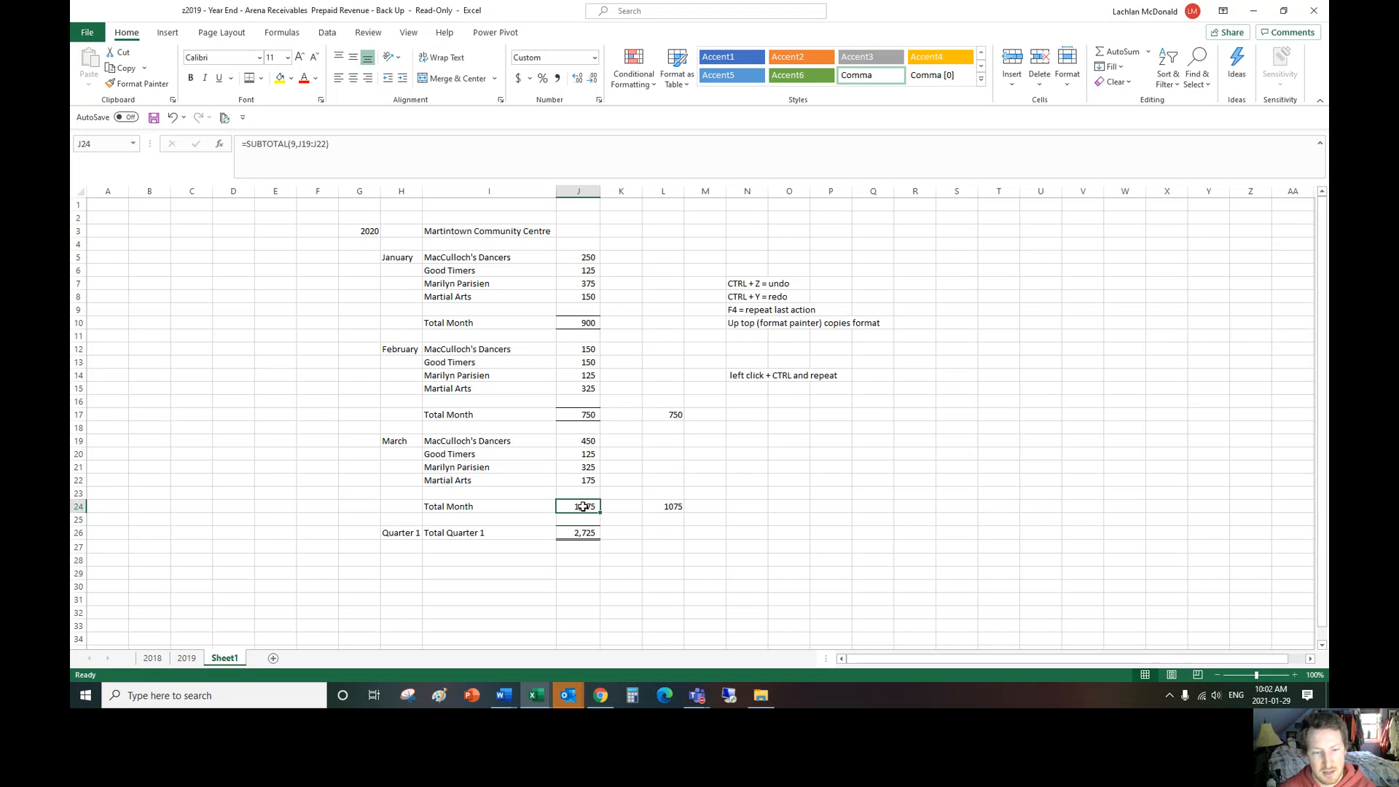
Step: Check the sum of J5:J24 and enter a formula in K27 that doubles the quarter total in J26
drag(589, 260, 586, 508)
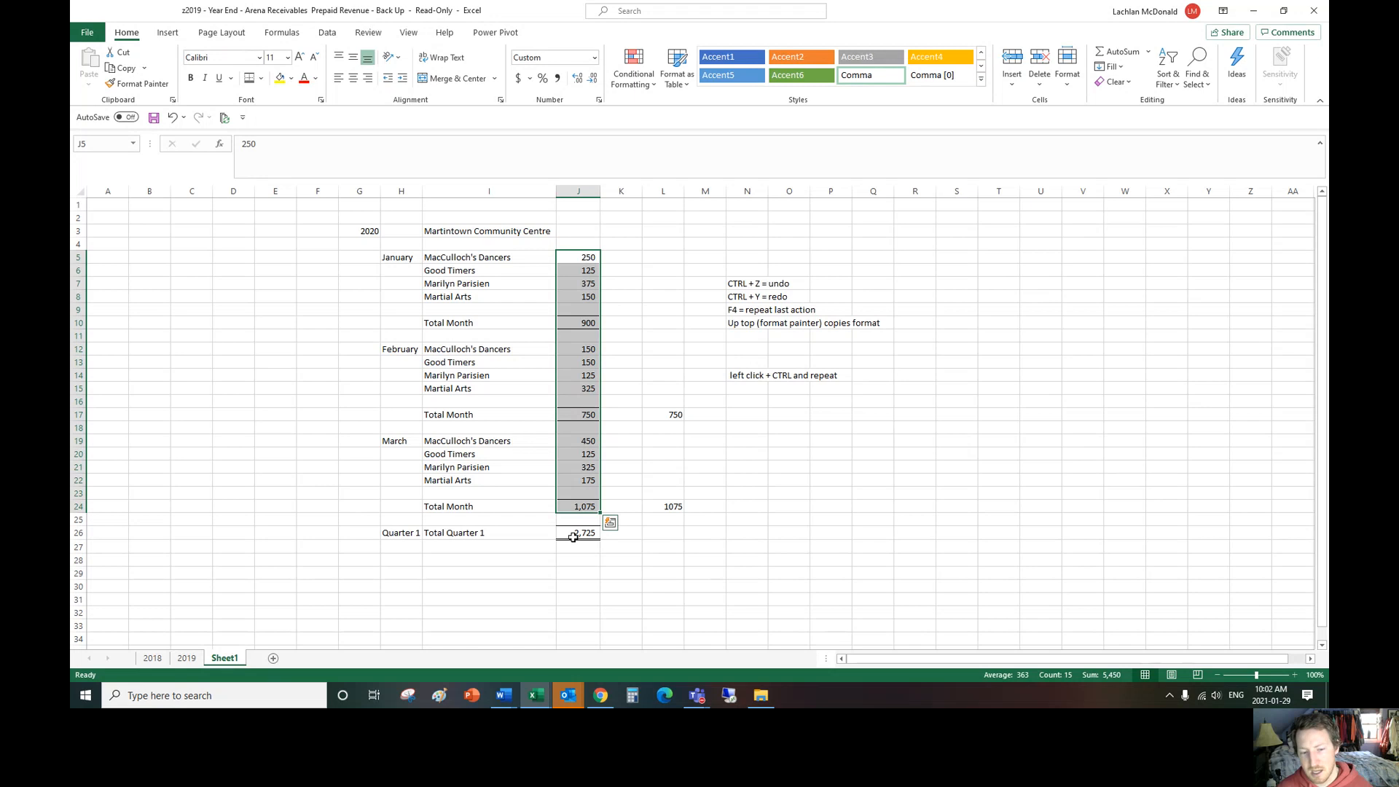
click(632, 549)
text(+)
key(Up)
key(Left)
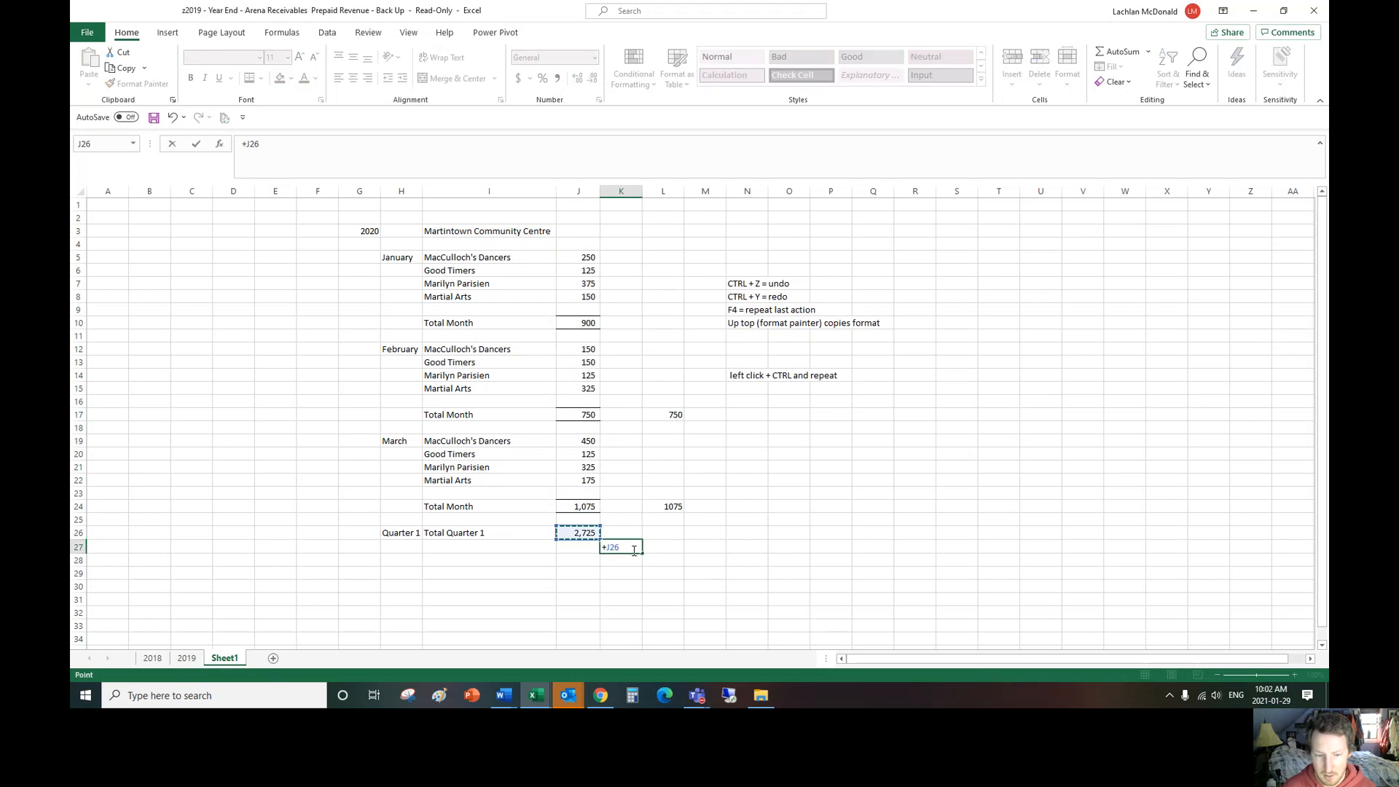
key(Return)
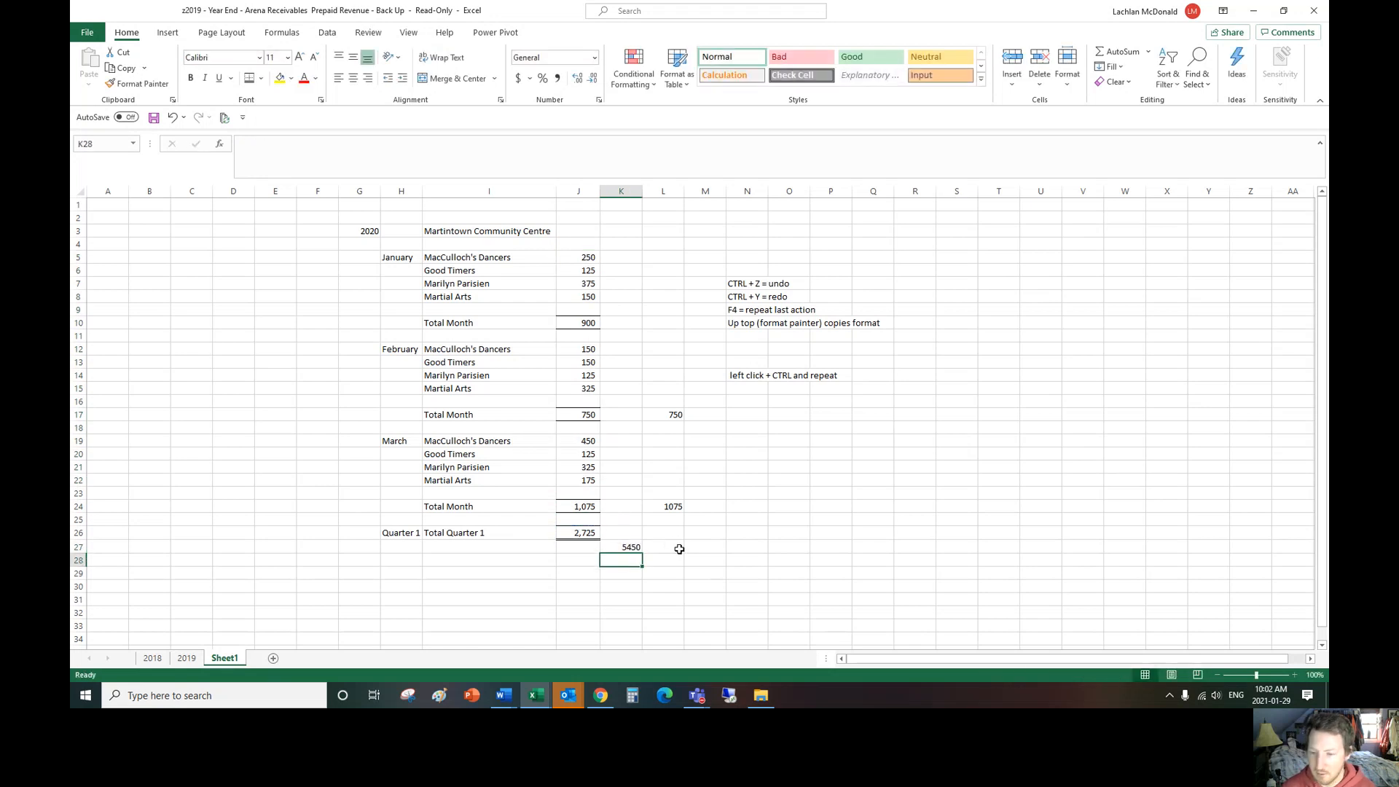
Step: Apply the comma style to K27 and compare its value with the sum of J5:J24
click(632, 548)
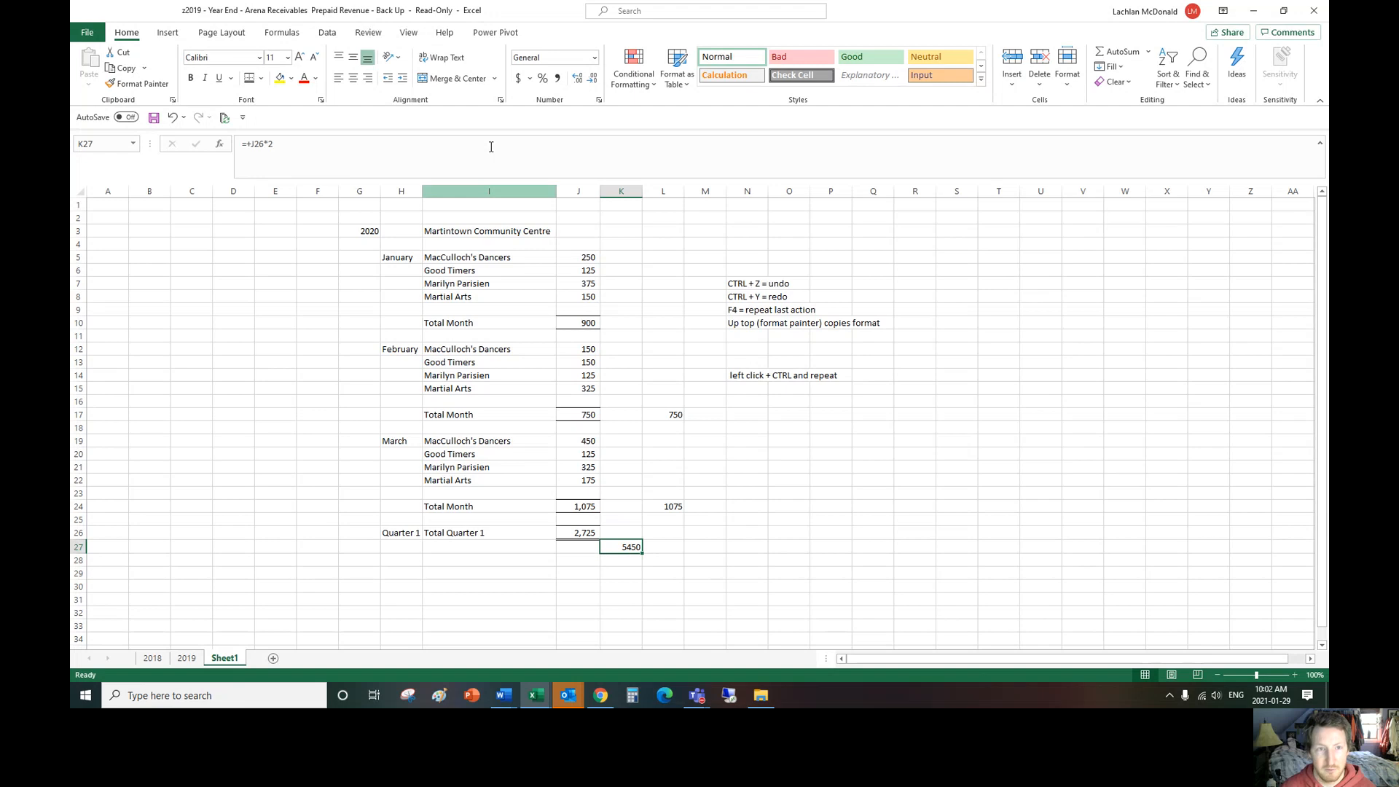
click(558, 78)
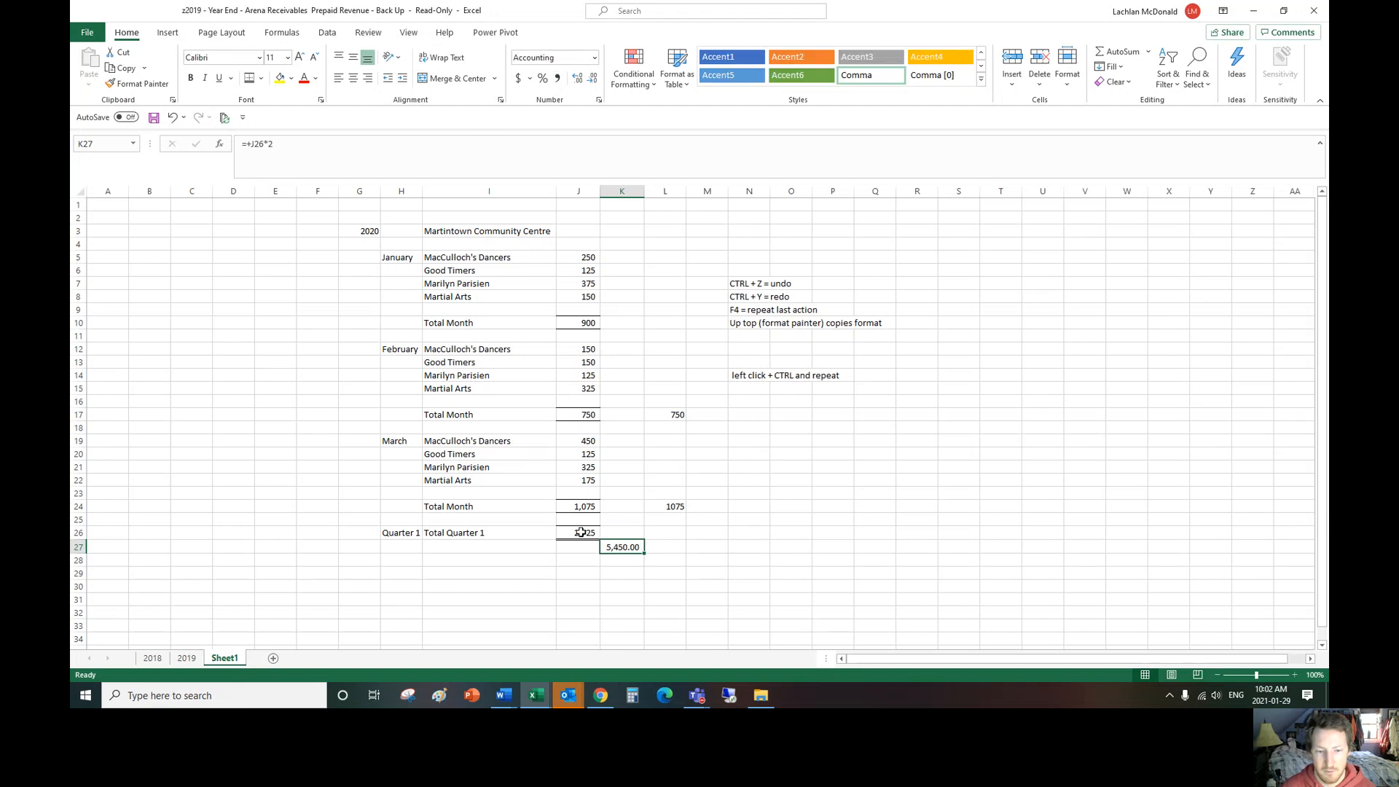
drag(581, 532, 585, 257)
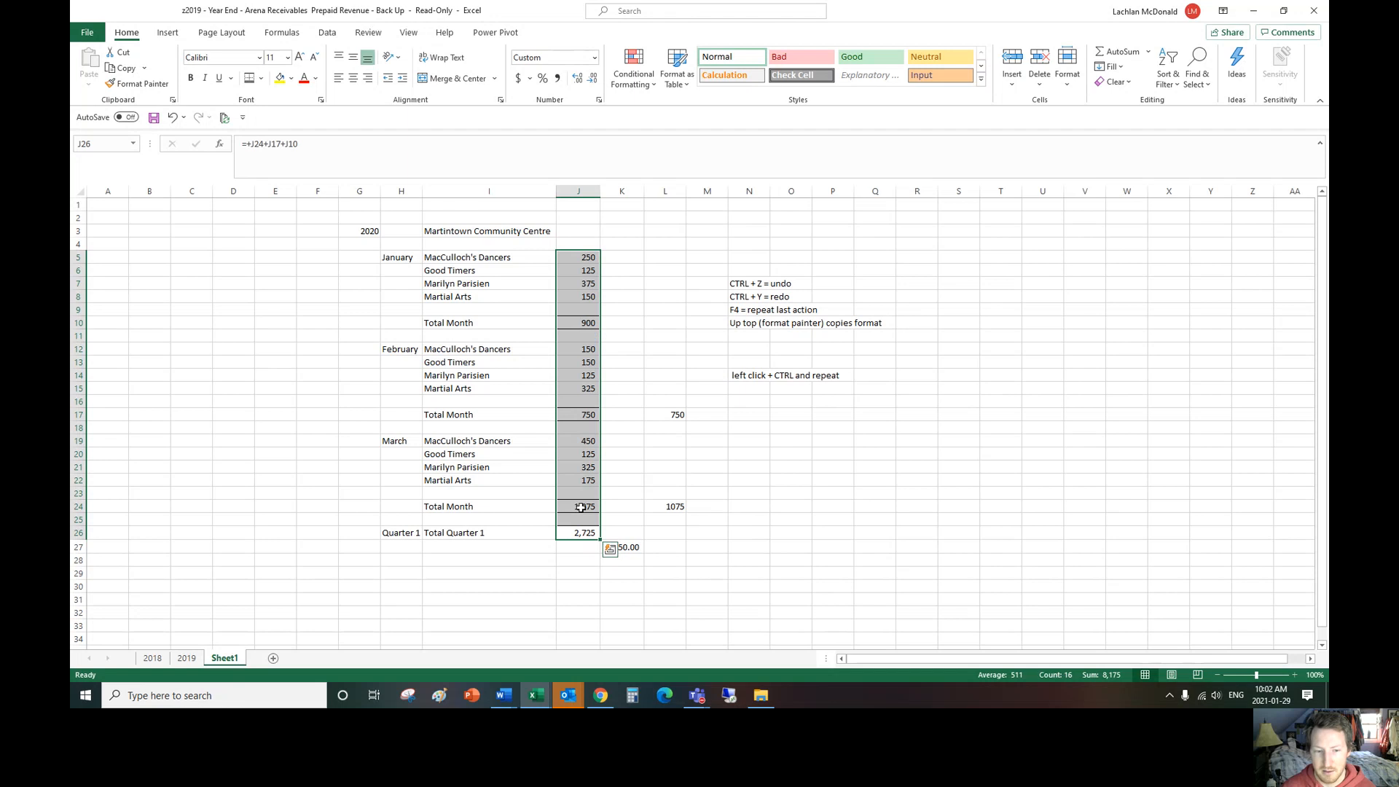
drag(583, 506, 587, 260)
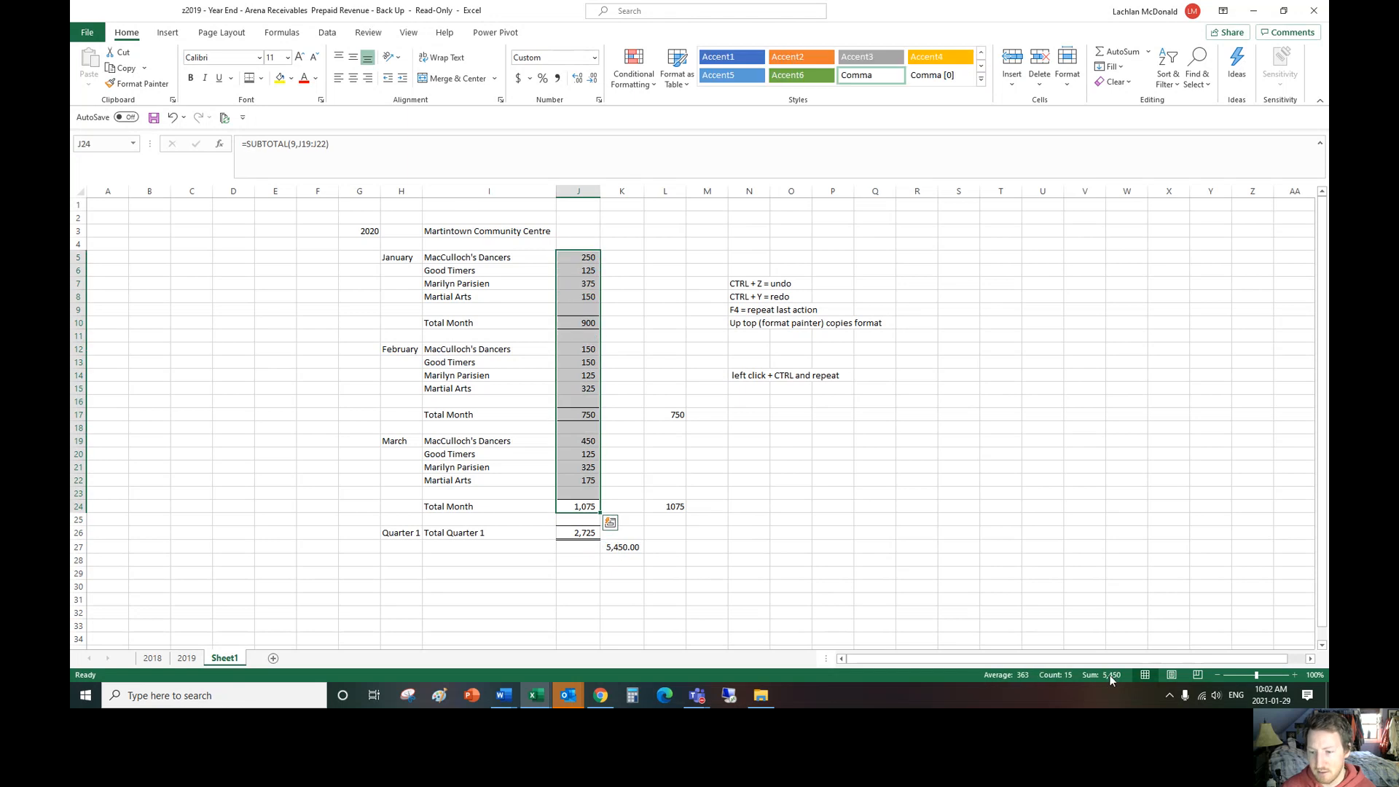
Step: Delete the doubled quarter total from K27
click(630, 549)
key(Delete)
click(836, 590)
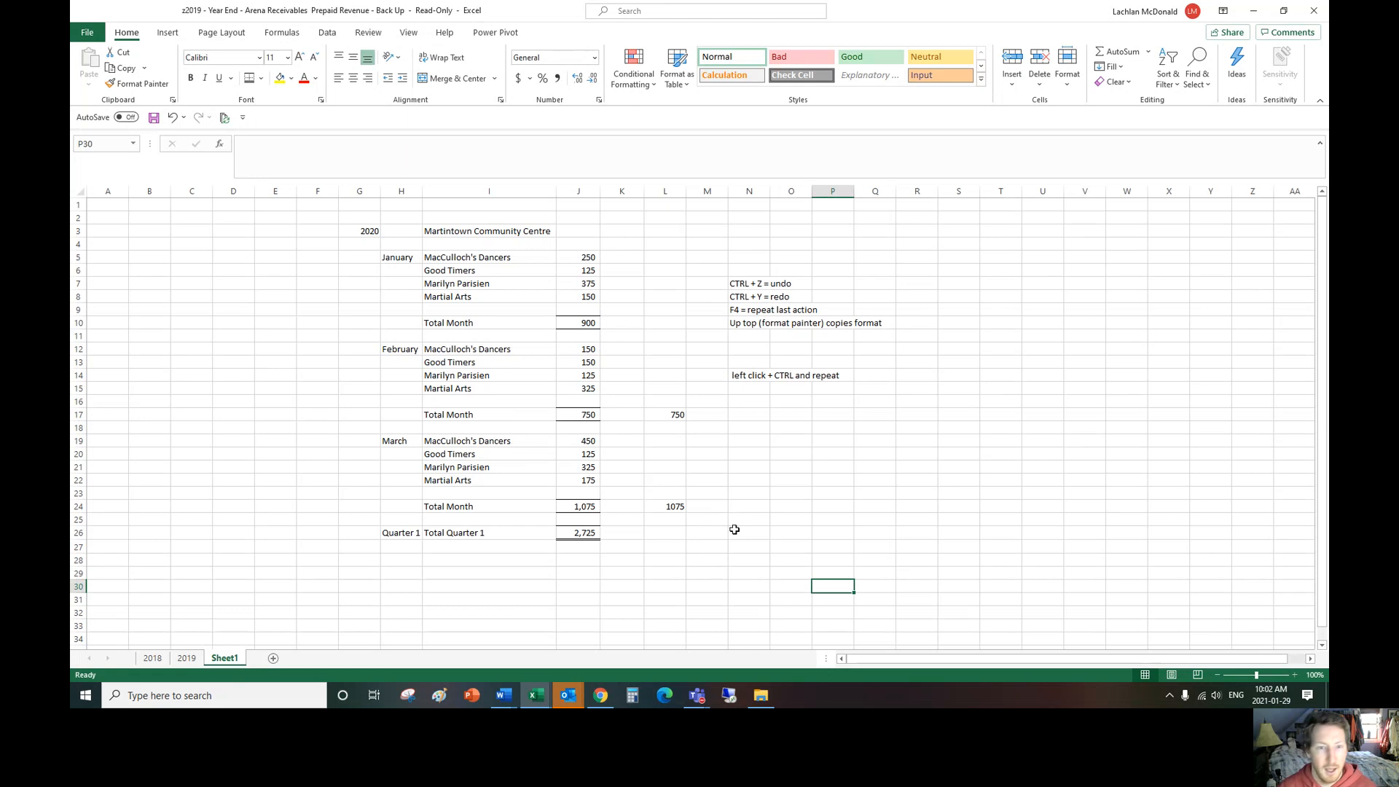
Step: Try extending the March subtotal in J24 to cover J19:J23, undo it, and recheck the formula's range
click(584, 510)
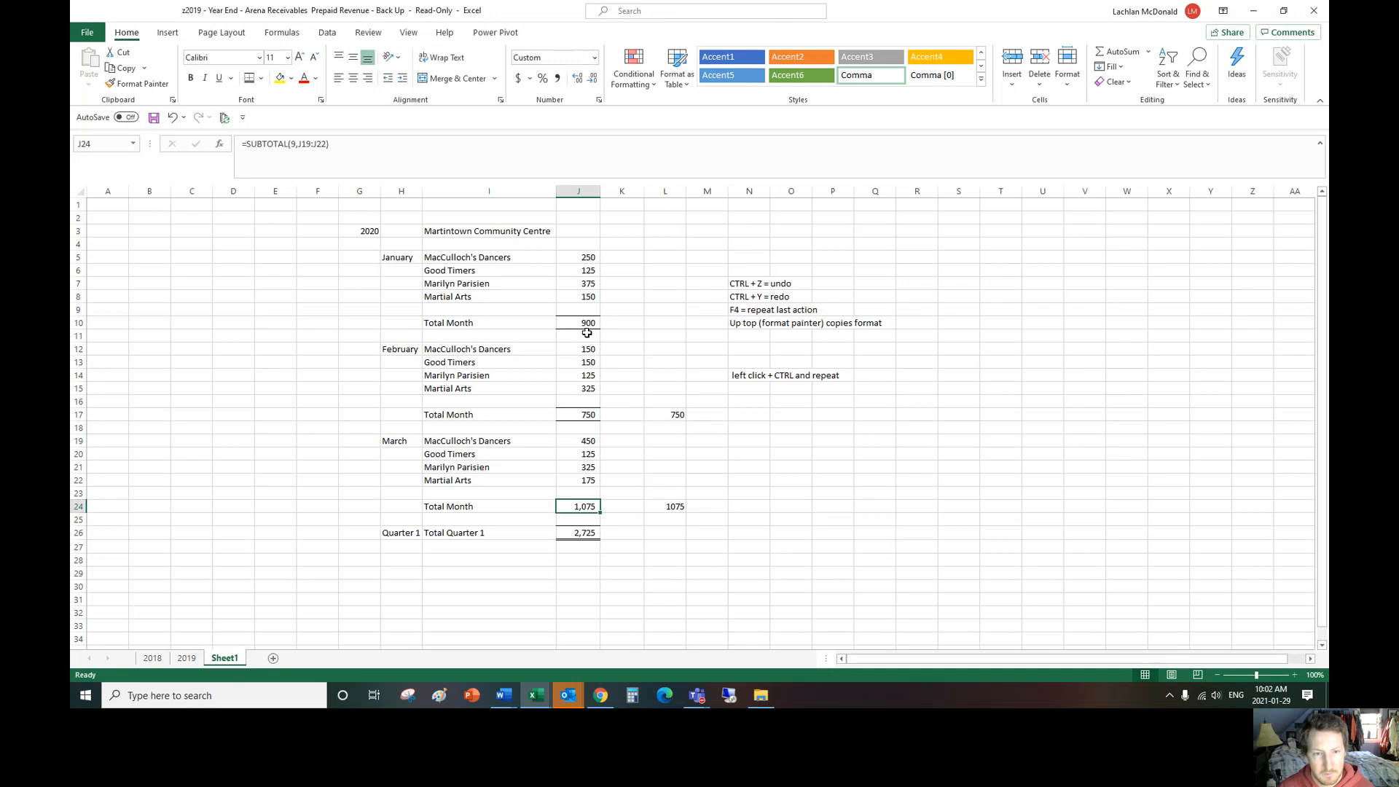
double_click(592, 504)
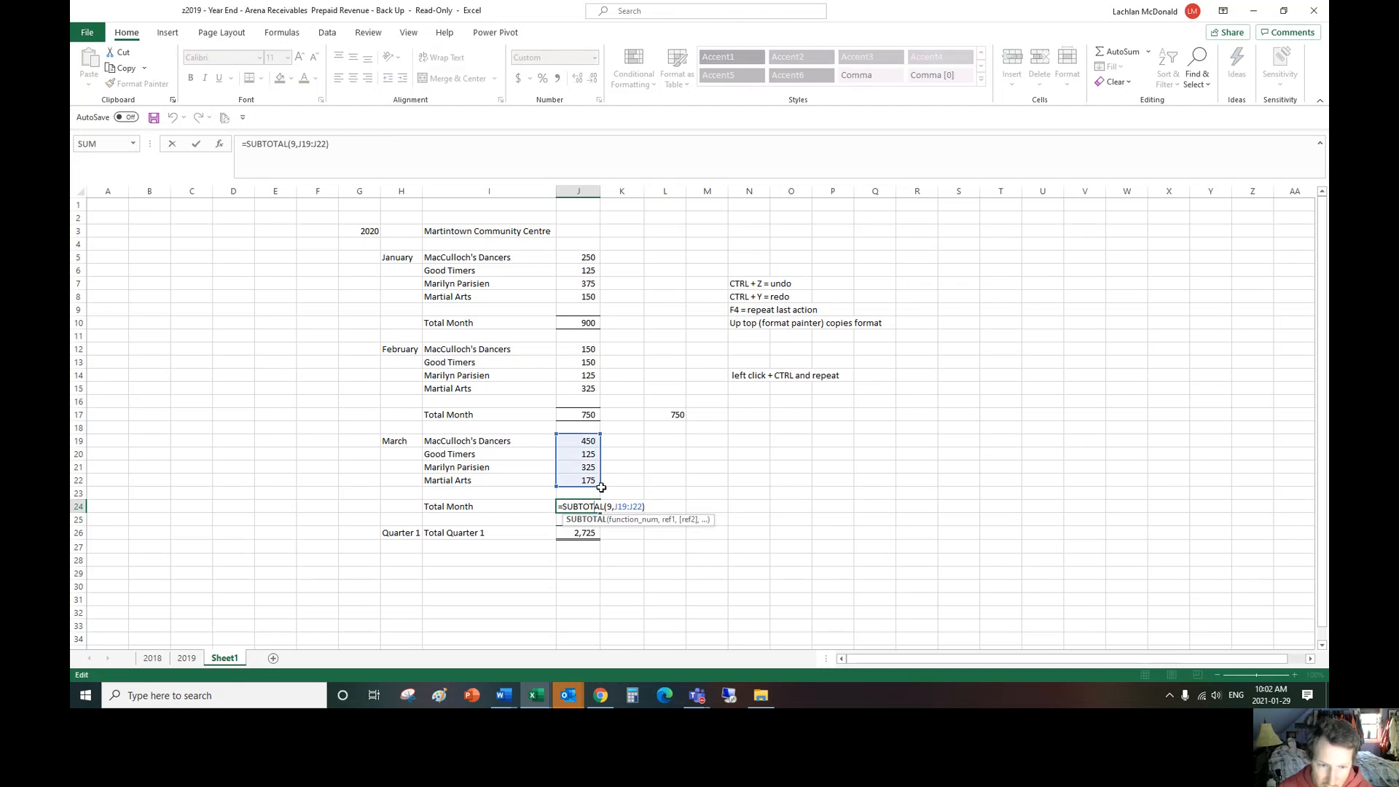
drag(601, 487, 608, 507)
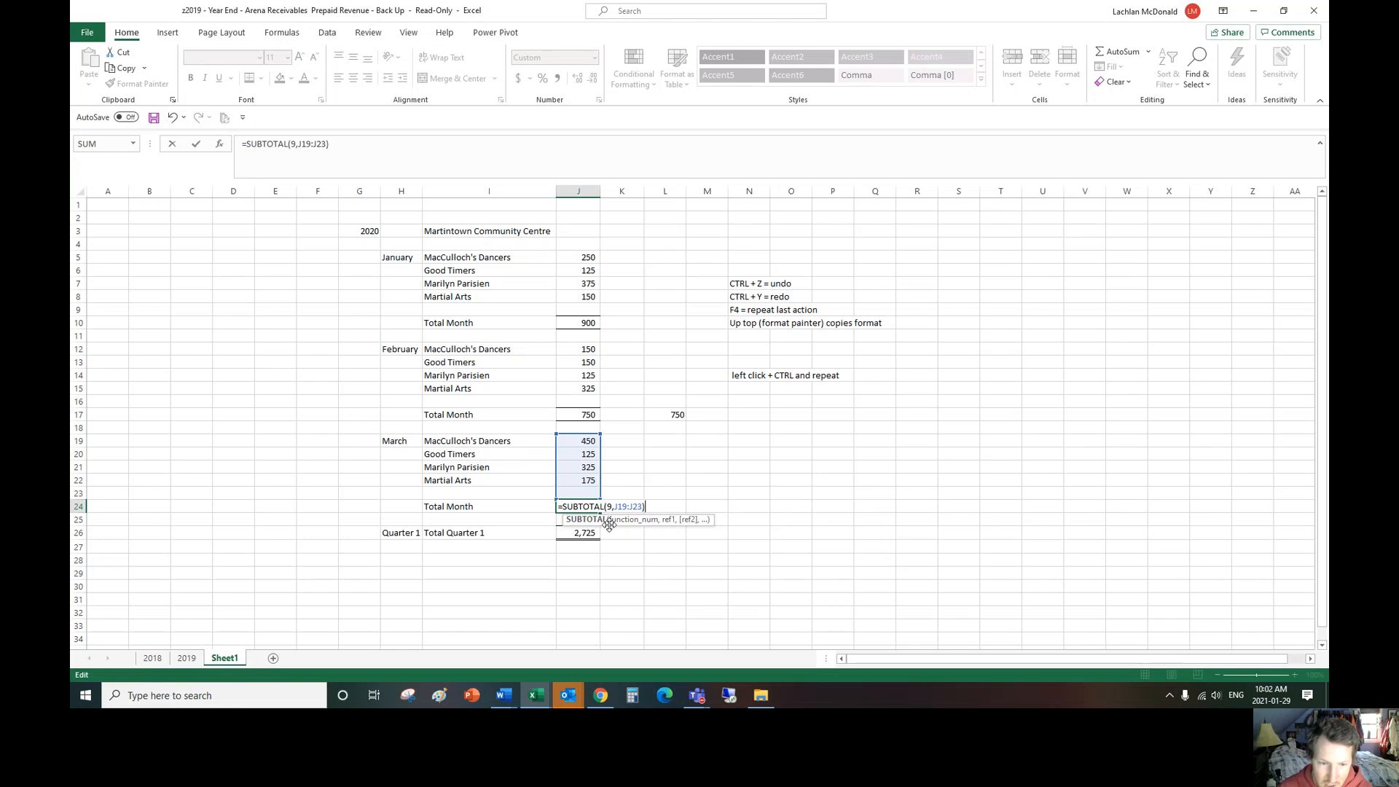
key(Return)
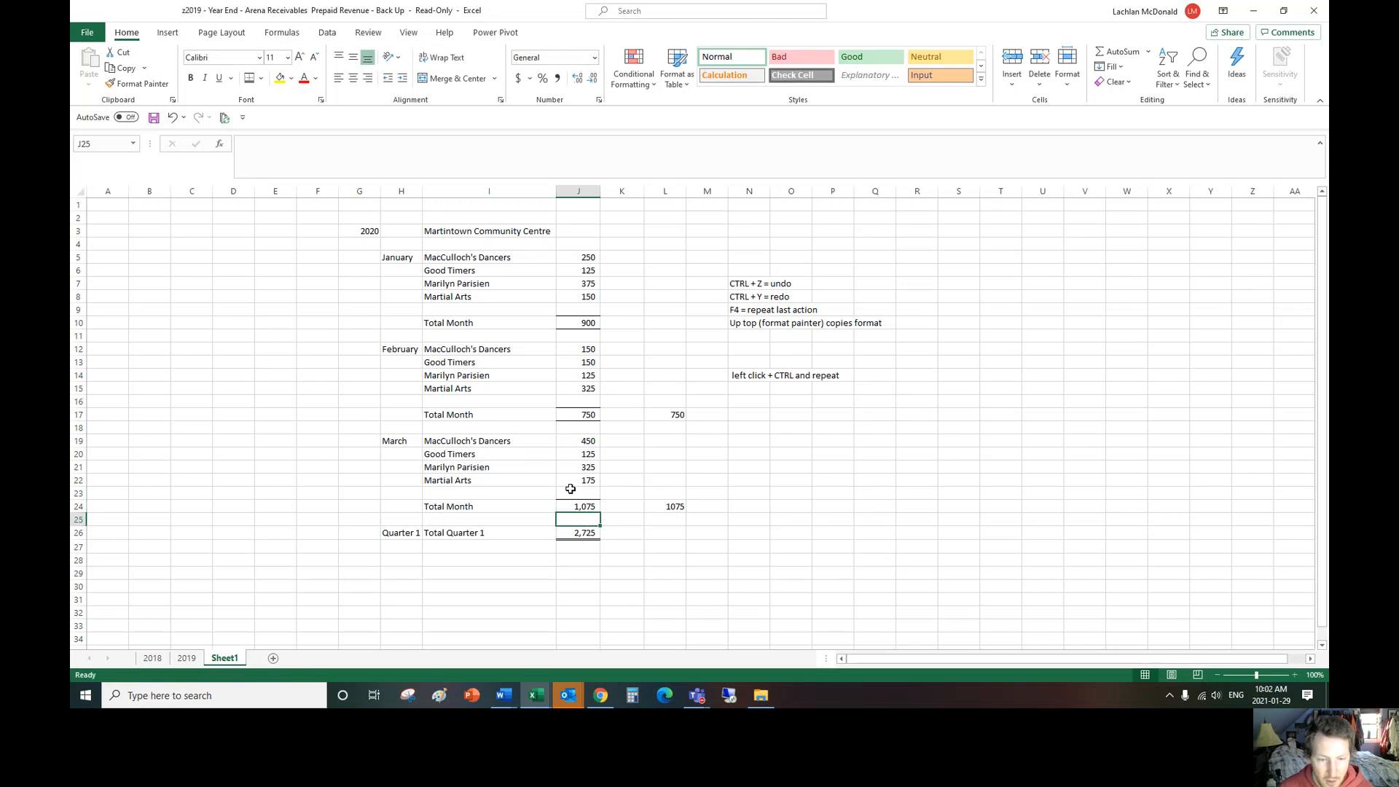
click(173, 117)
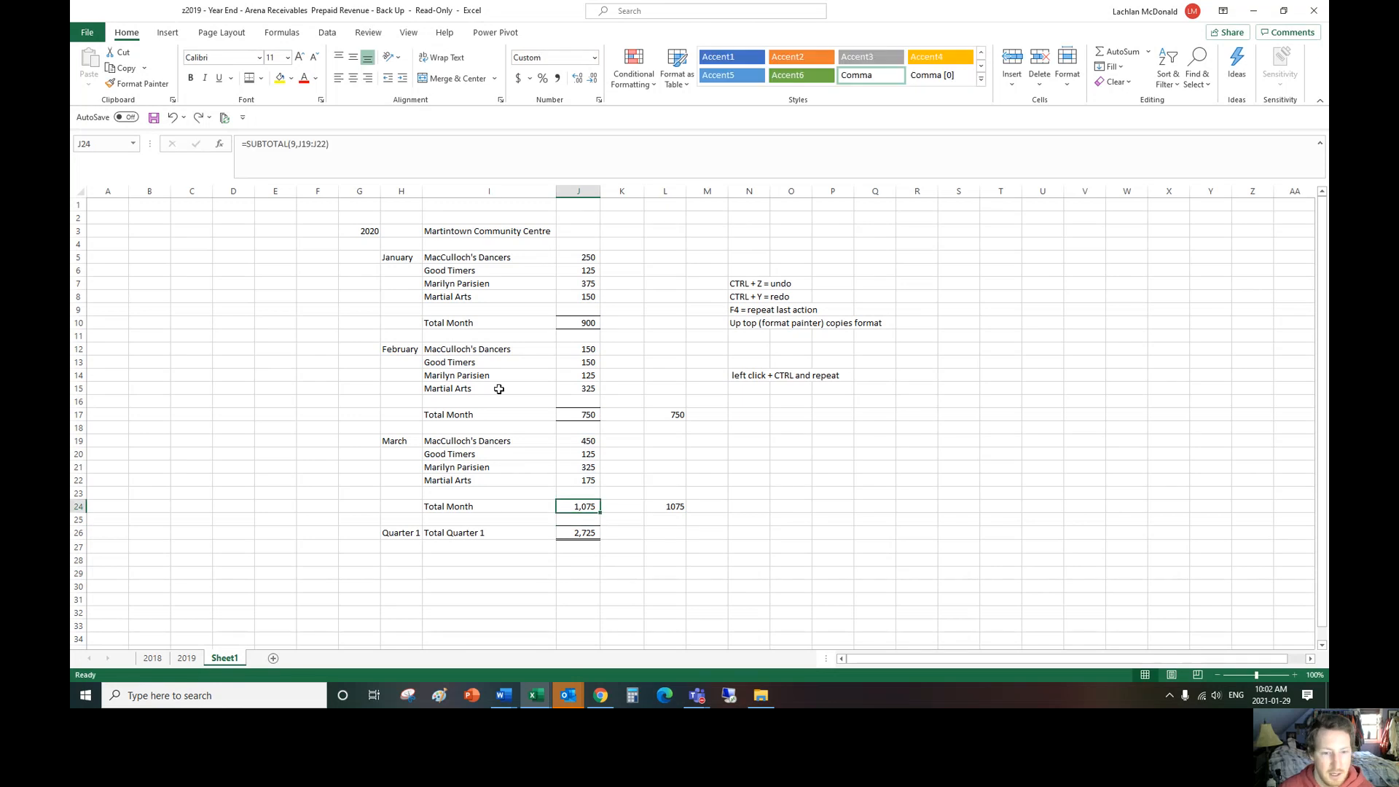
double_click(591, 506)
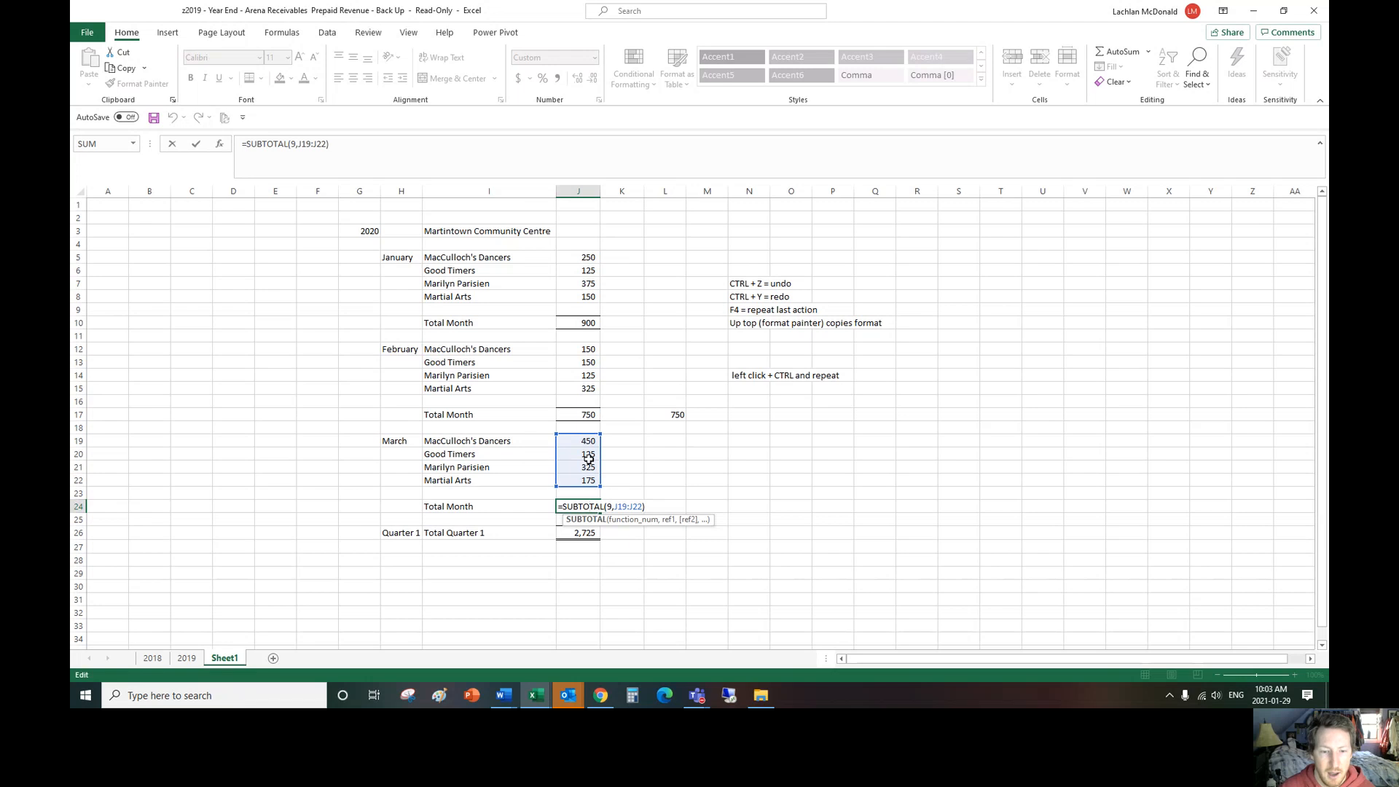
click(240, 509)
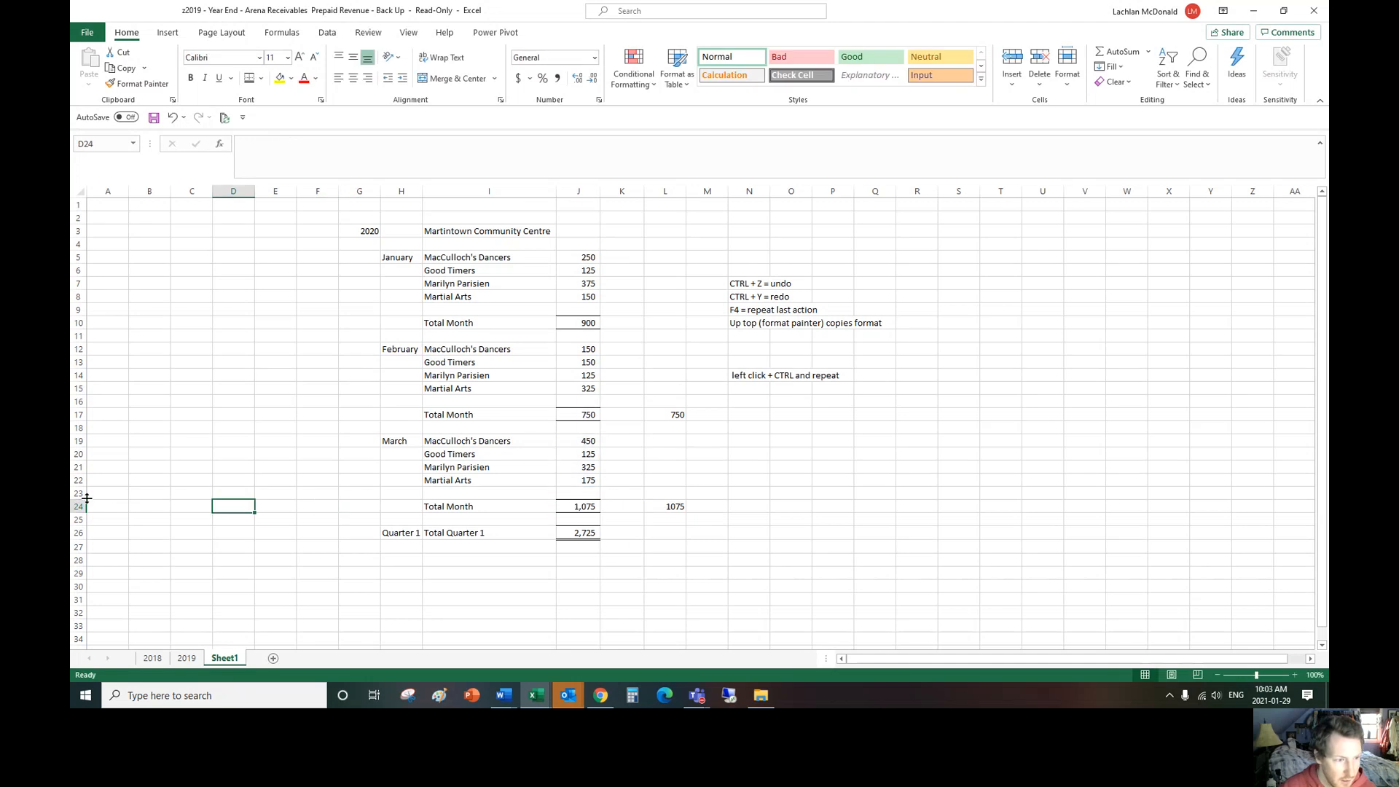
Step: Insert a blank row above the March total in row 24
click(80, 507)
right_click(85, 508)
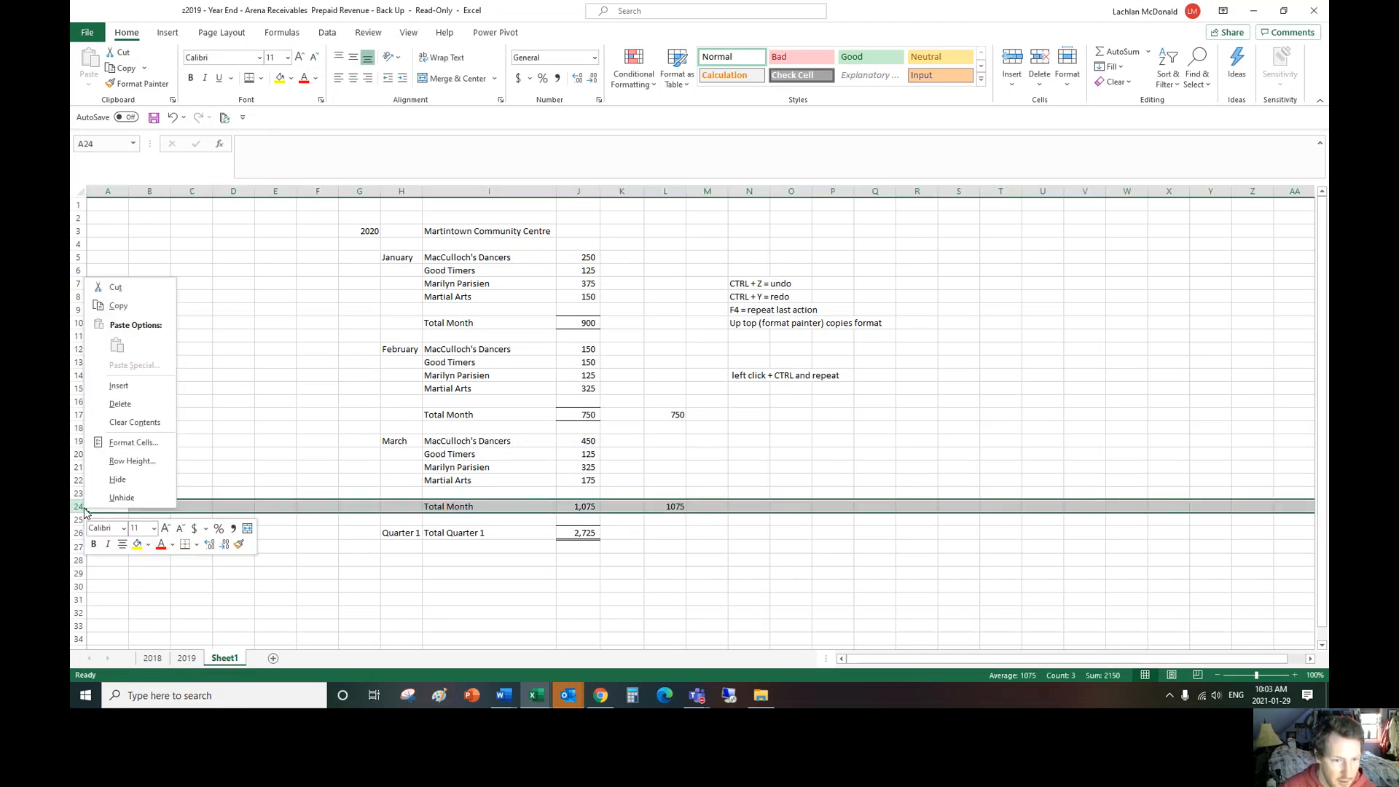
click(118, 385)
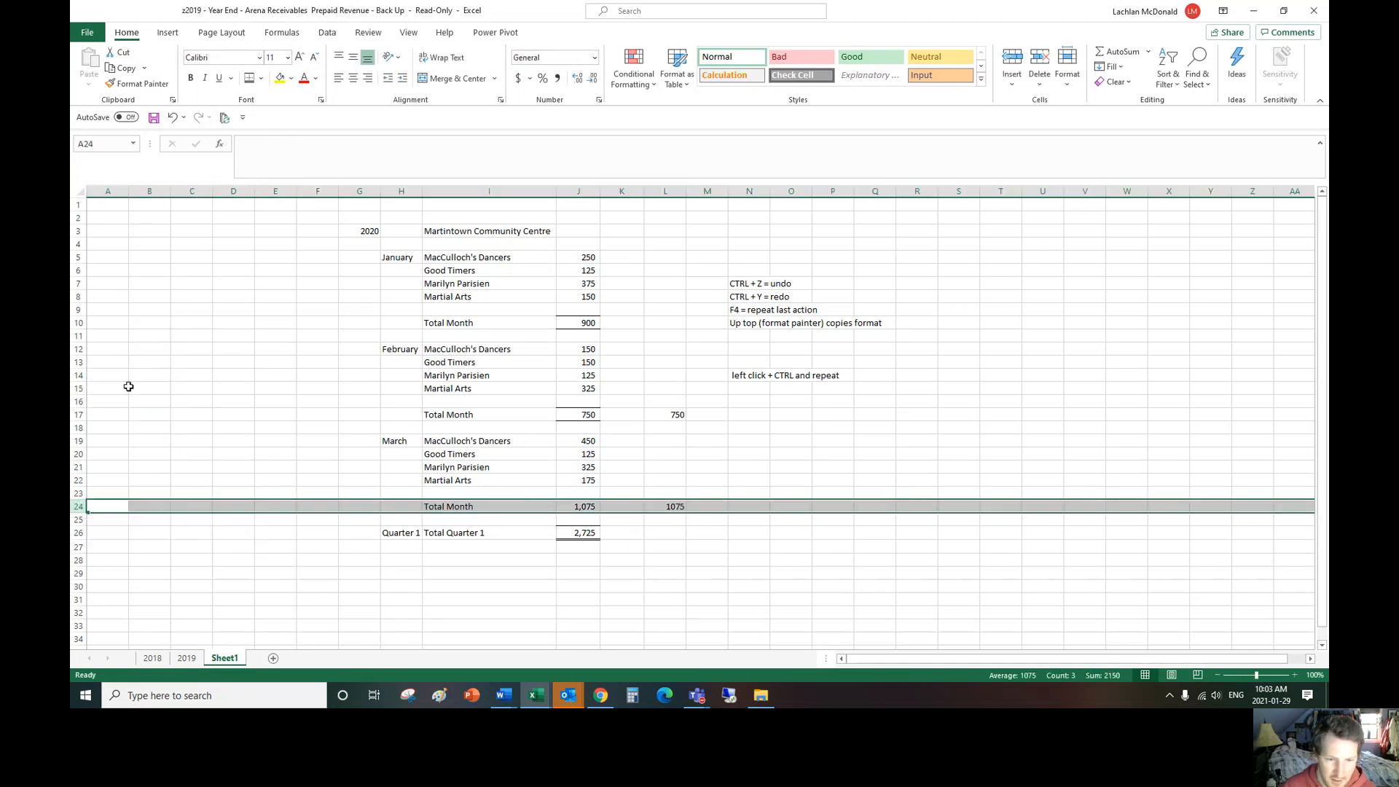
Step: Add a gym entry below Martial Arts in March, with its name in I23 and 50 in J23
click(470, 488)
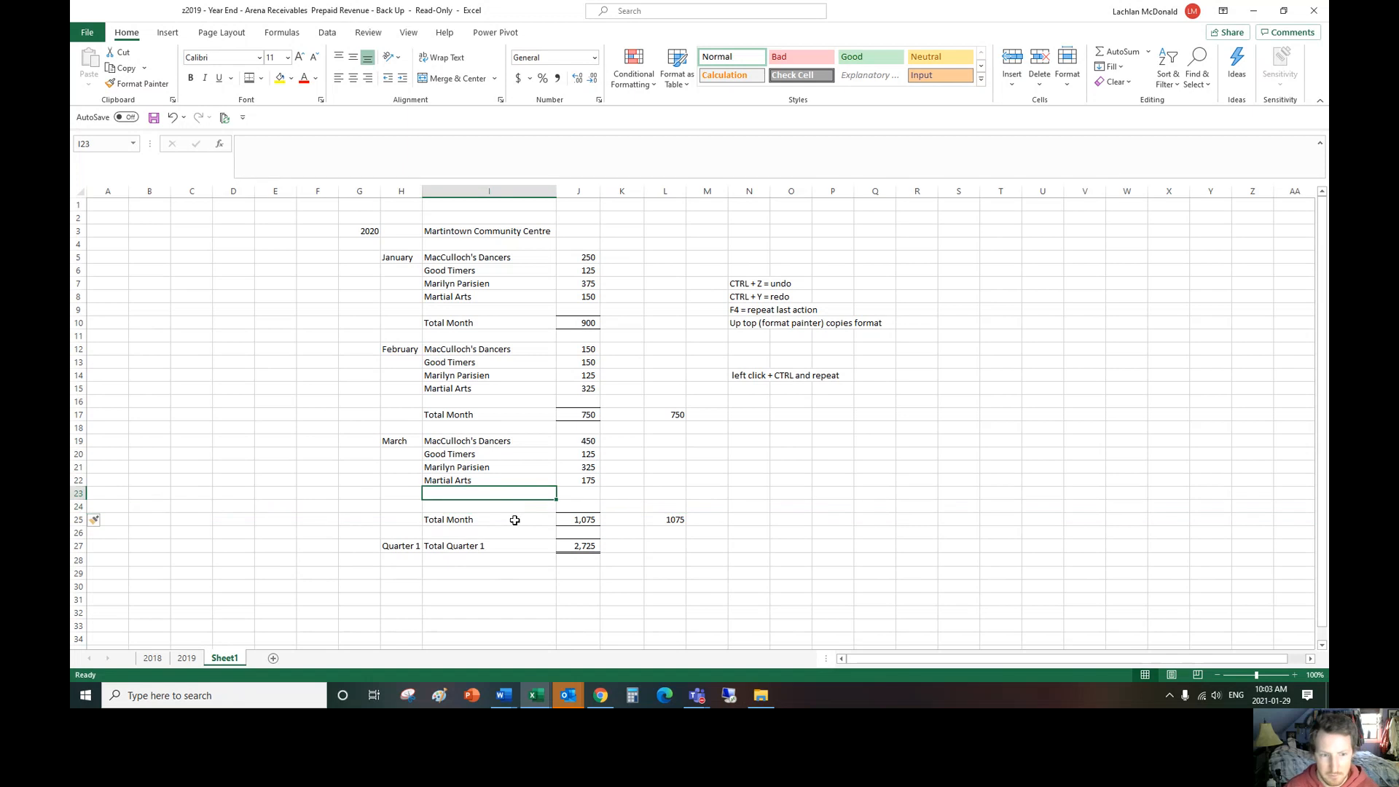
text(Lachlan Gym)
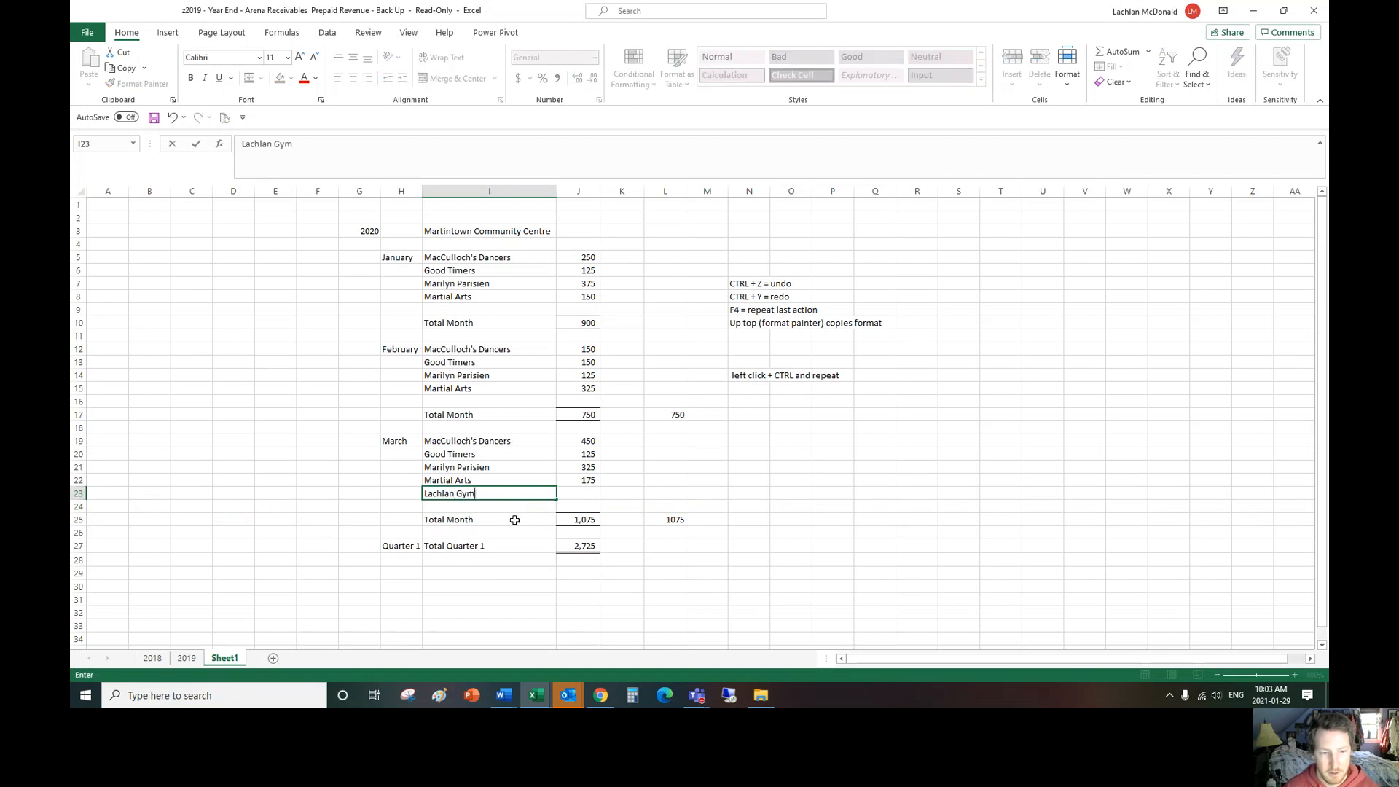
key(Tab)
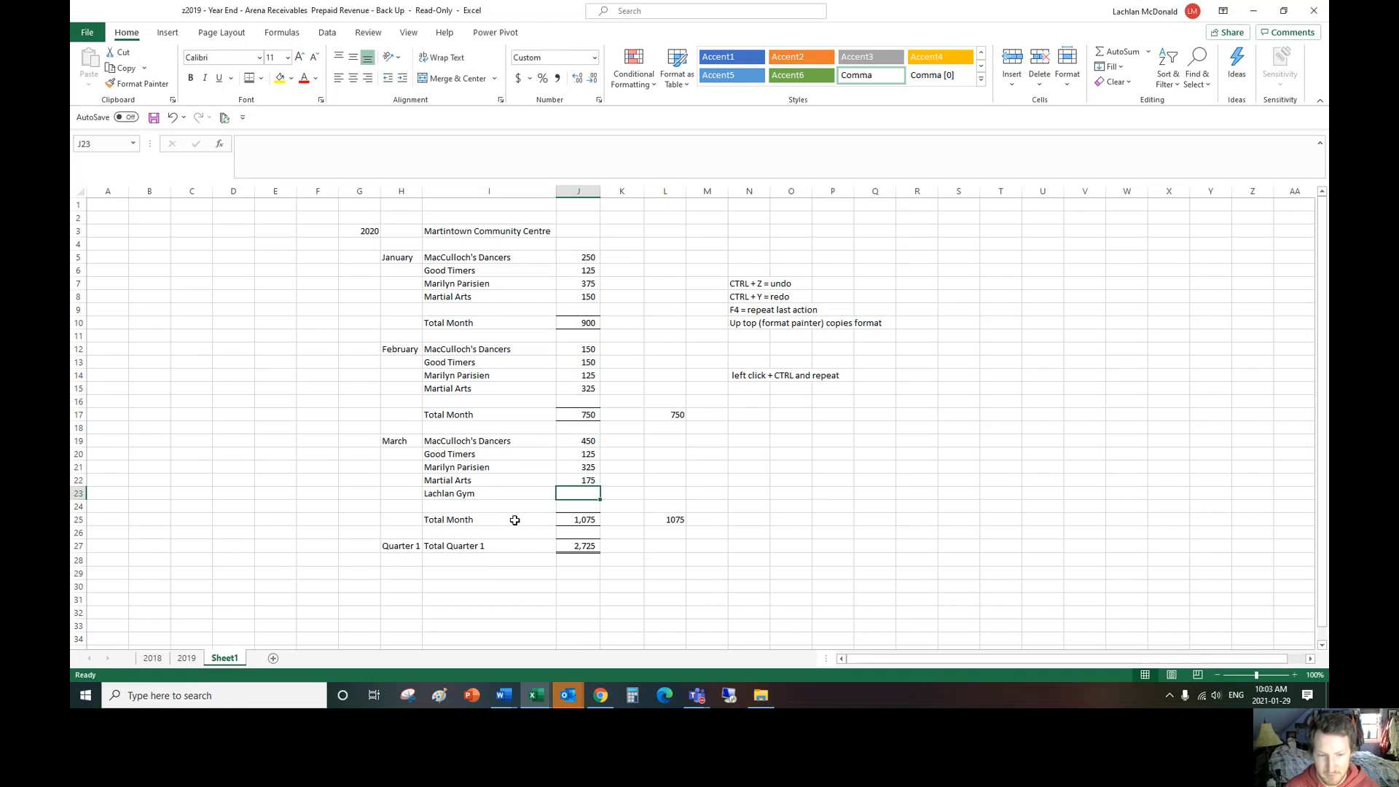
text(50)
key(Return)
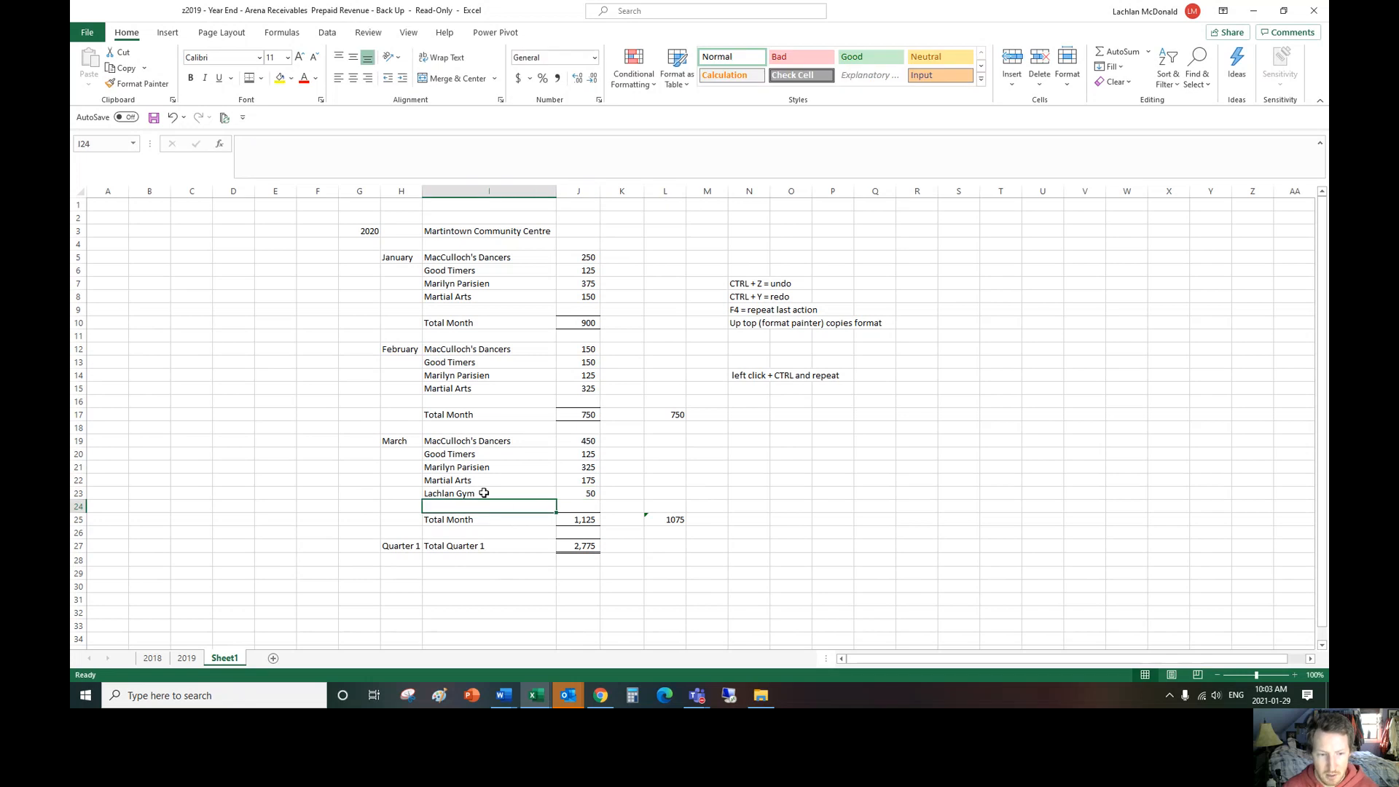
Step: Clear the gym entry from I23:J23 and enter the gym's name in I24 with 50 in J24
drag(484, 493, 605, 489)
key(Delete)
key(Down)
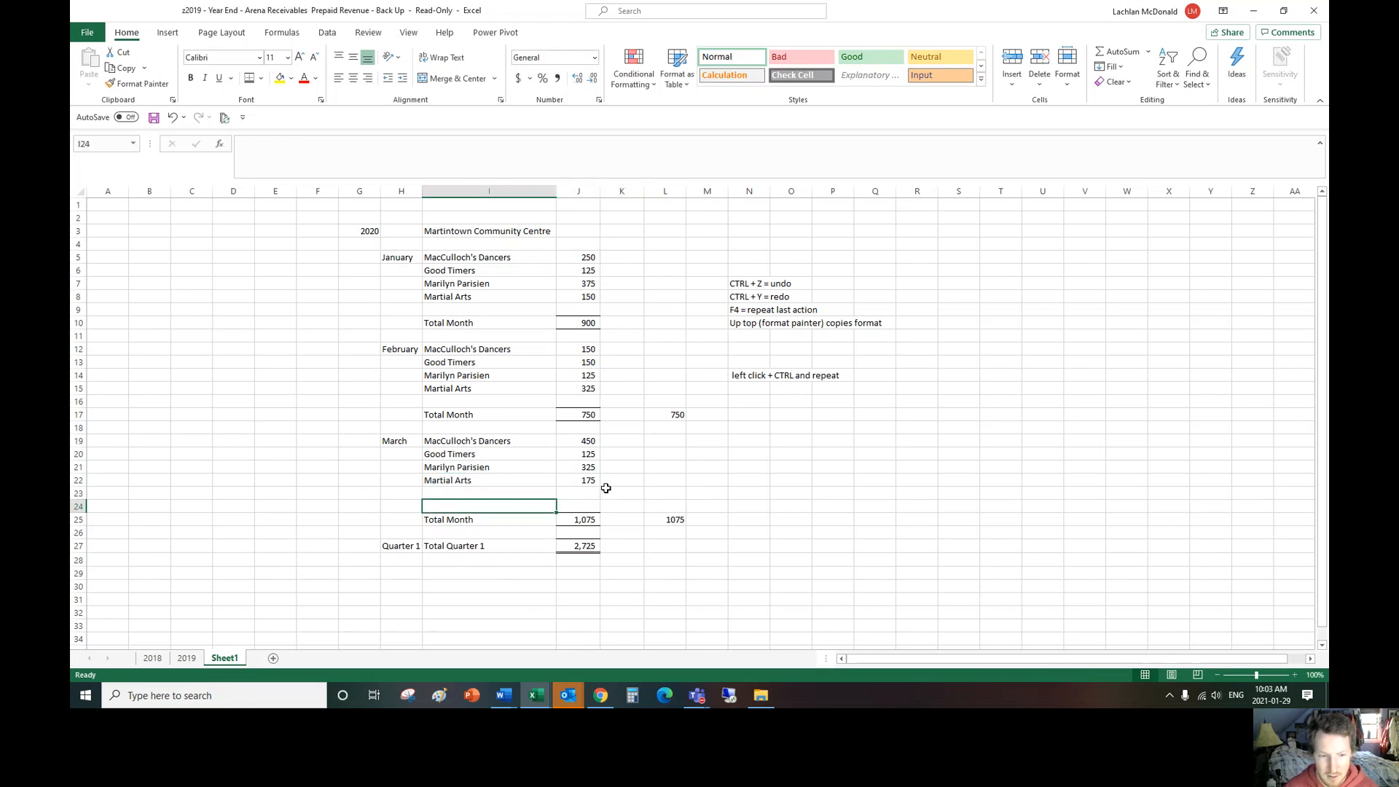
text(Lachlan Gym)
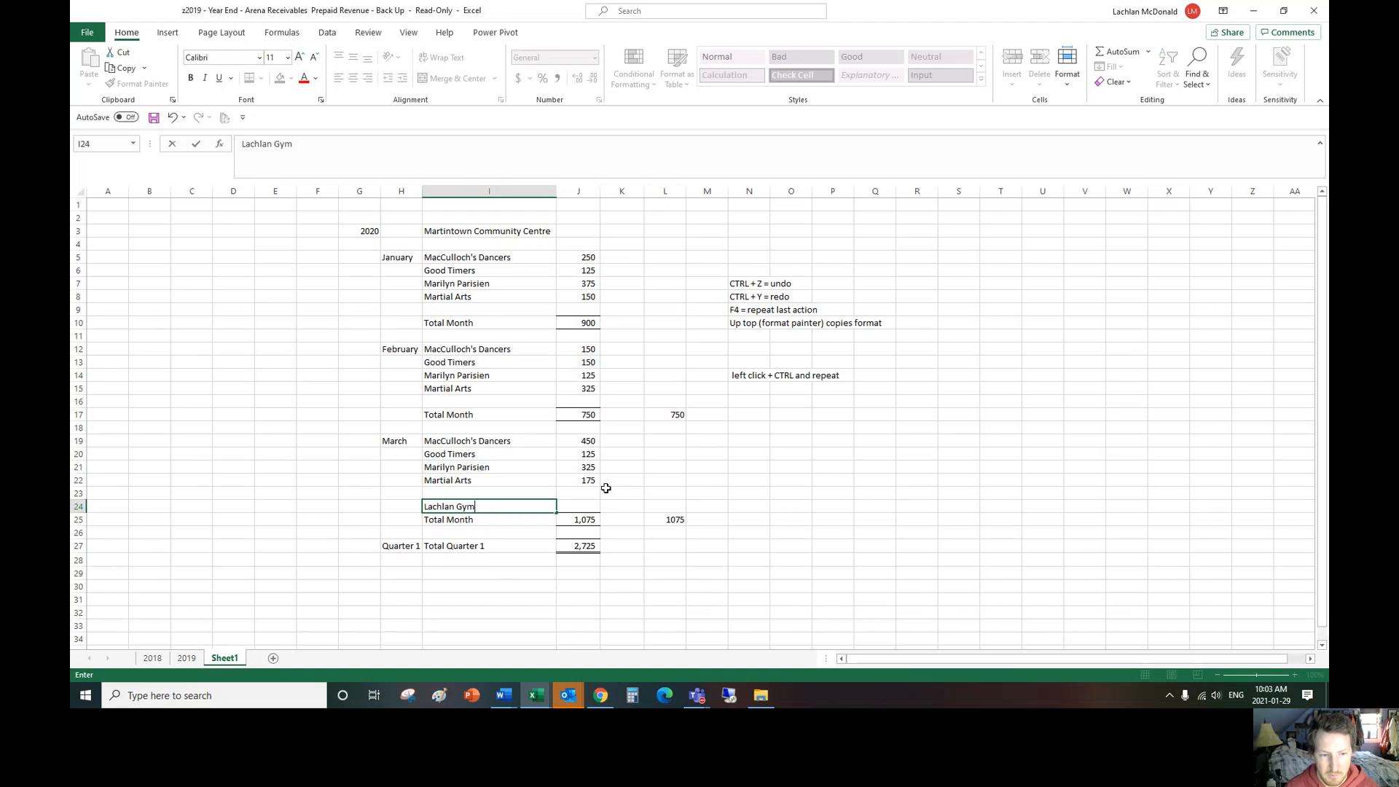
key(Tab)
text(50)
key(Return)
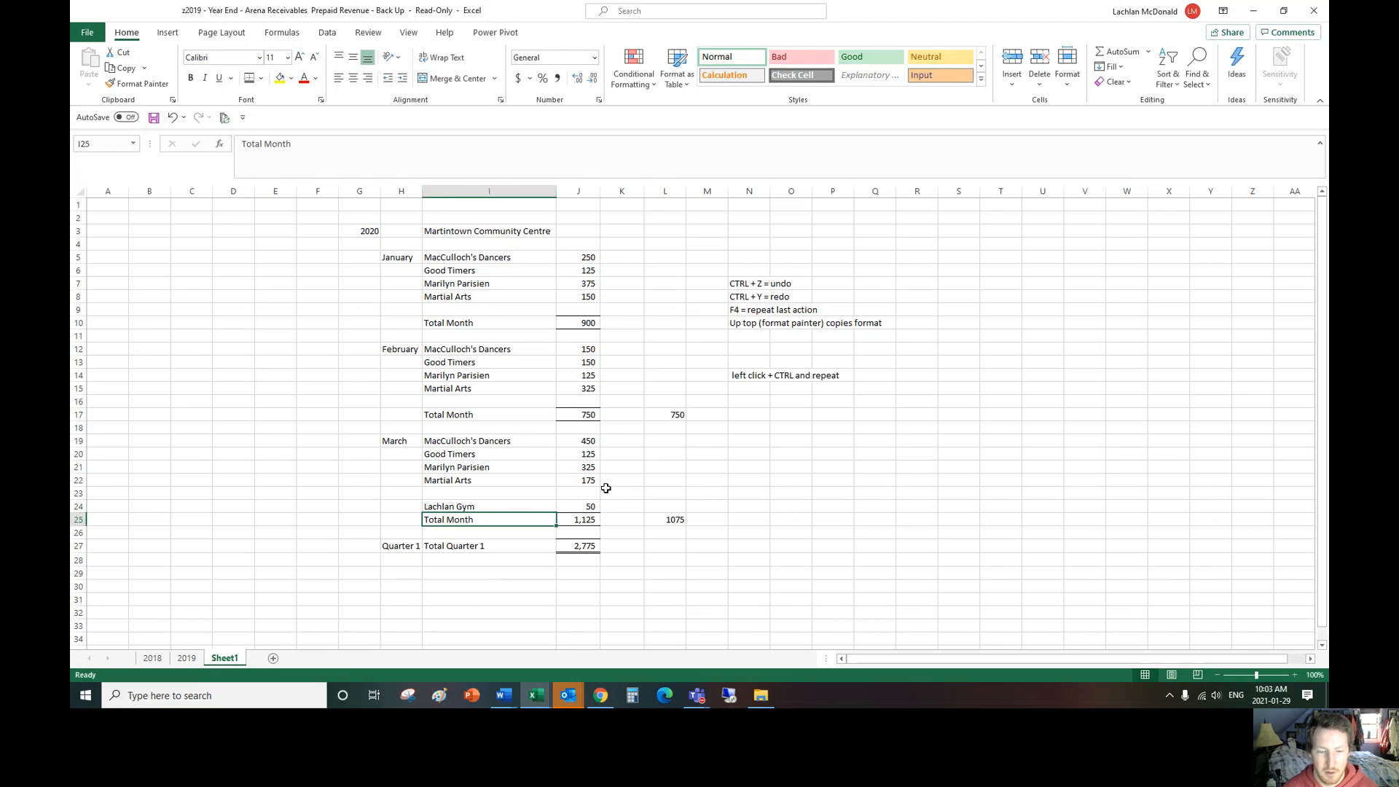
Step: Examine the range covered by the March subtotal formula in J25 without changing it
double_click(589, 520)
click(666, 494)
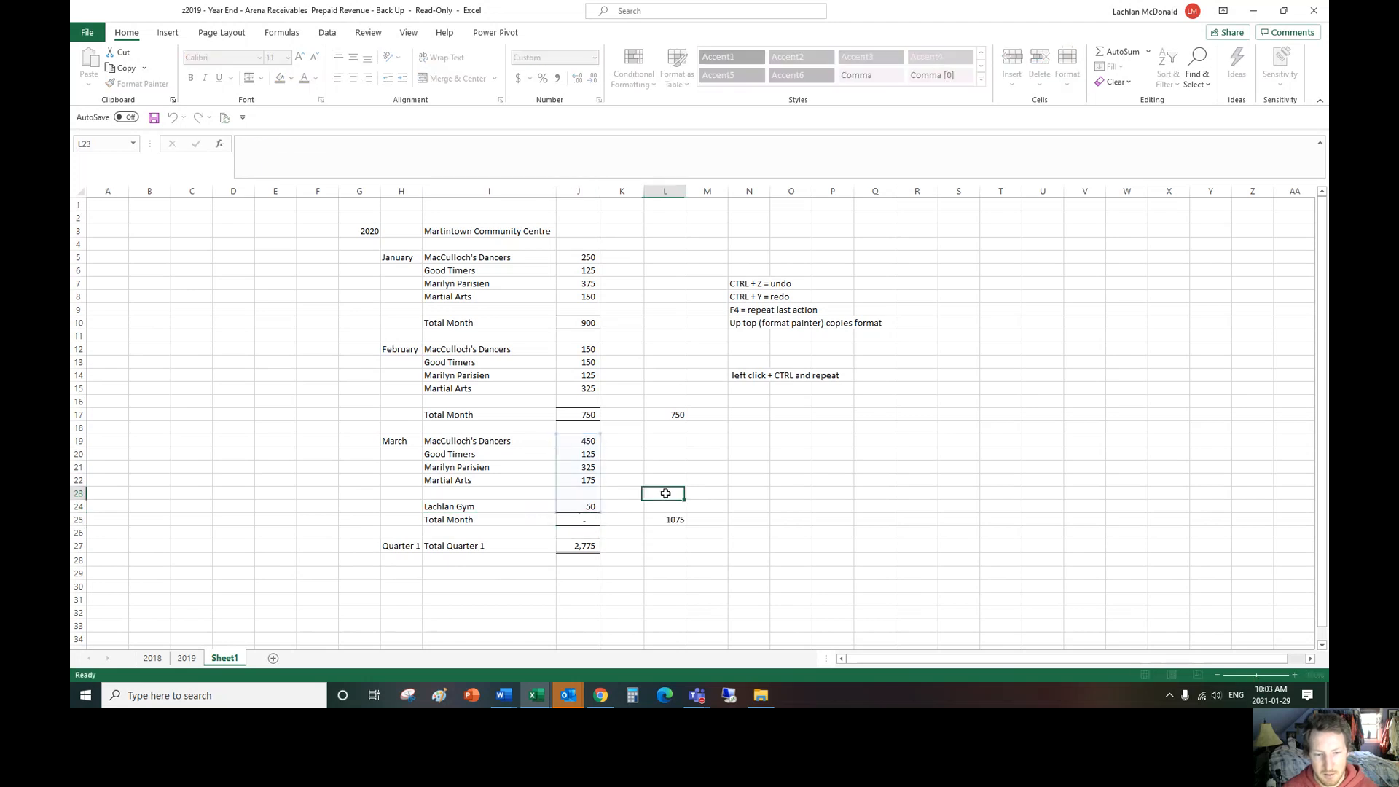
double_click(589, 519)
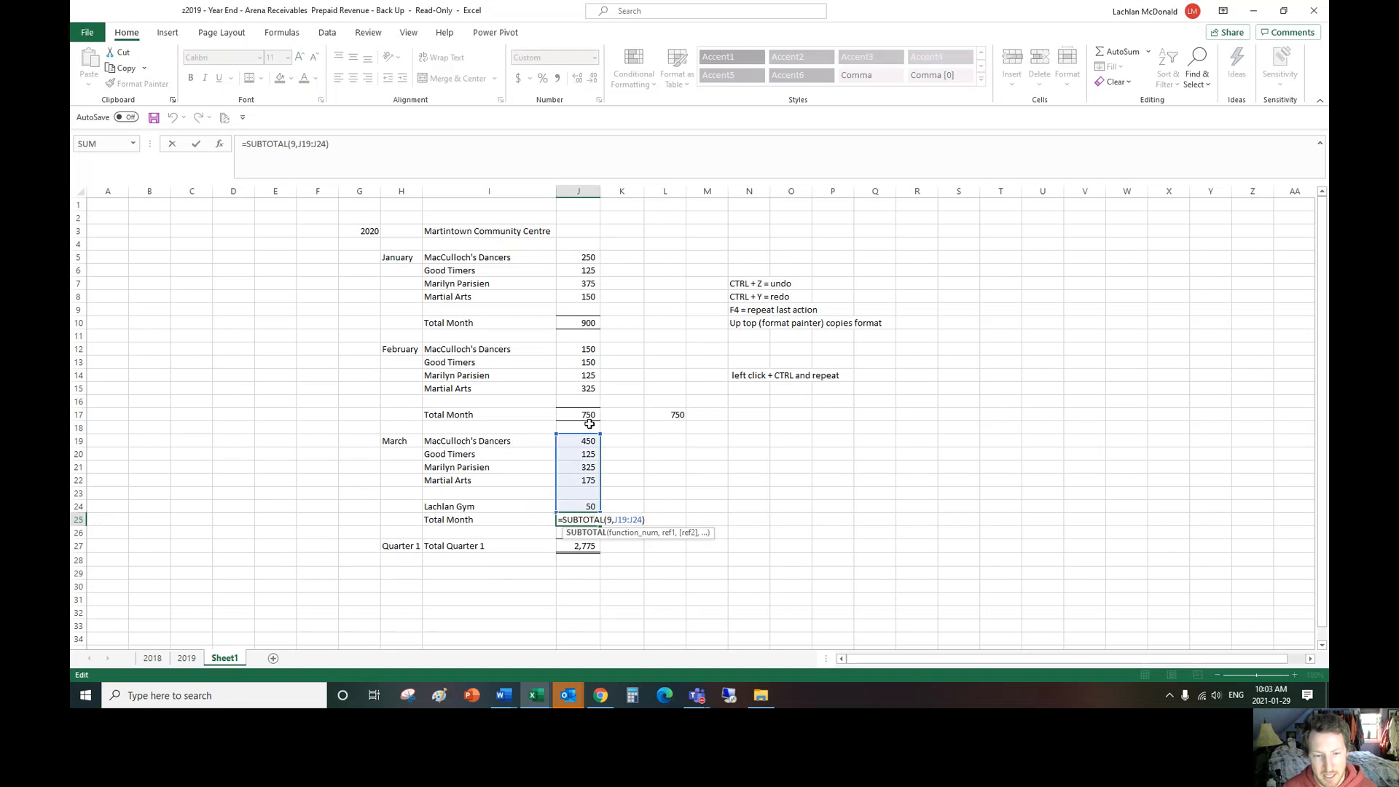
click(621, 494)
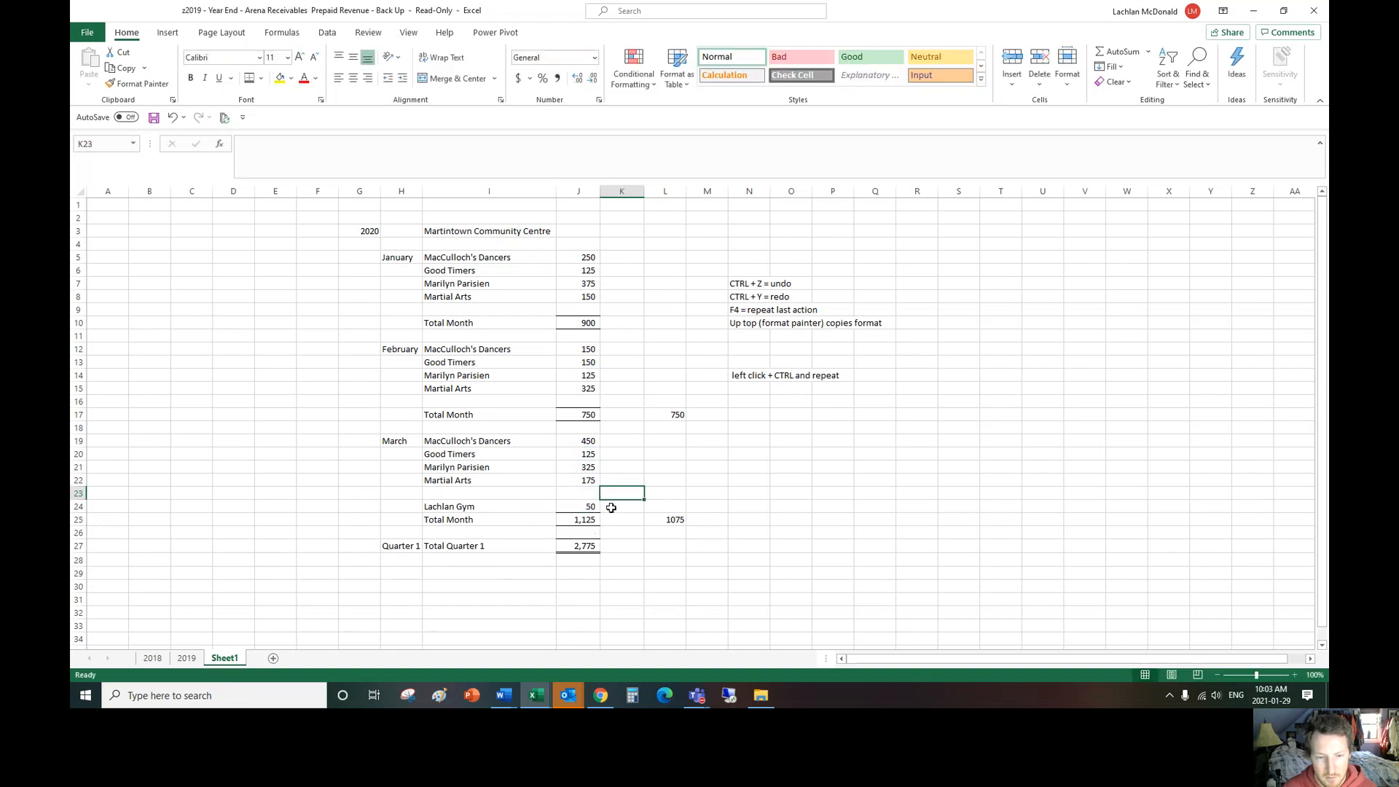
Step: Shrink the March subtotal range in J25 so it leaves out the gym amount in J24
double_click(590, 518)
drag(600, 512, 590, 485)
key(Return)
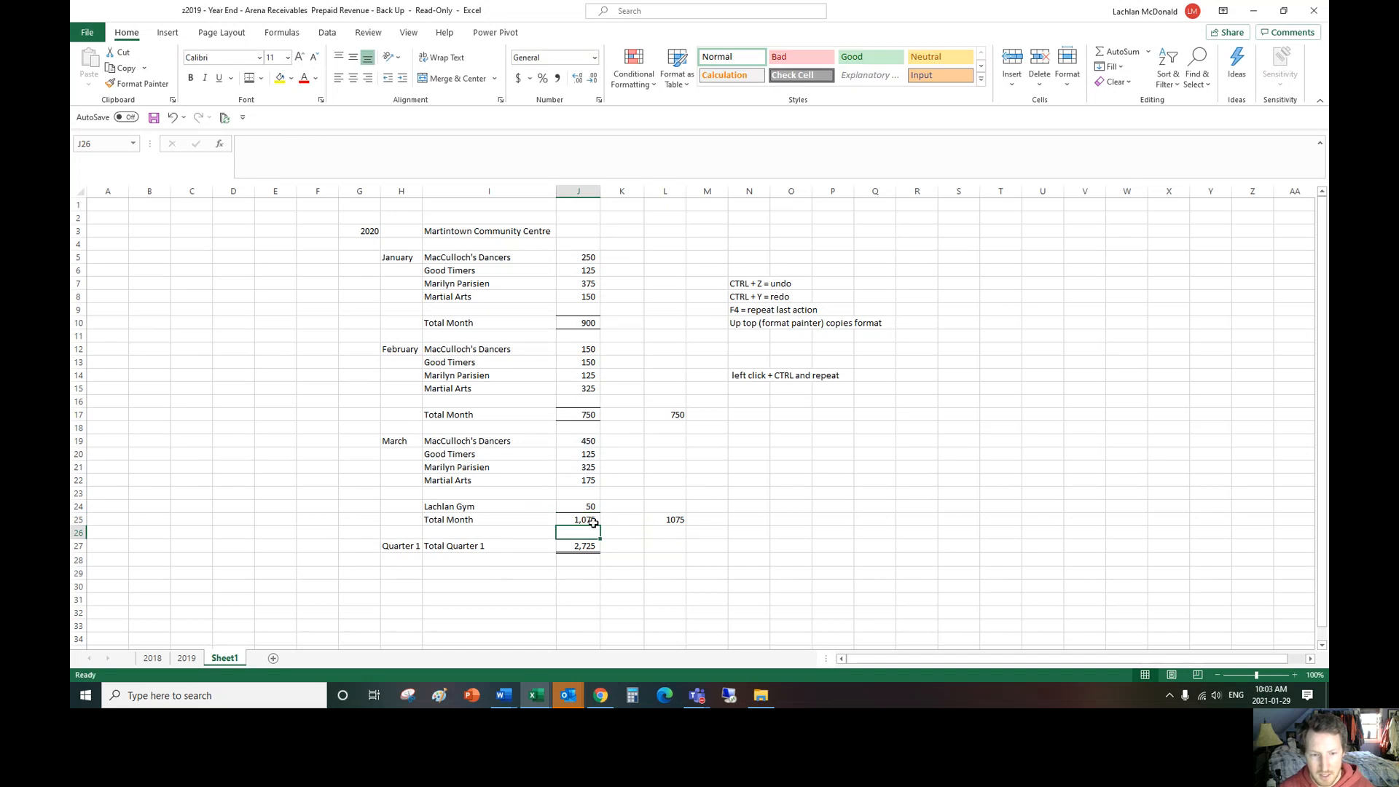
Step: Check the combined sum of all January, February and March amounts, including J24, against the quarter total in J27
drag(579, 260, 579, 297)
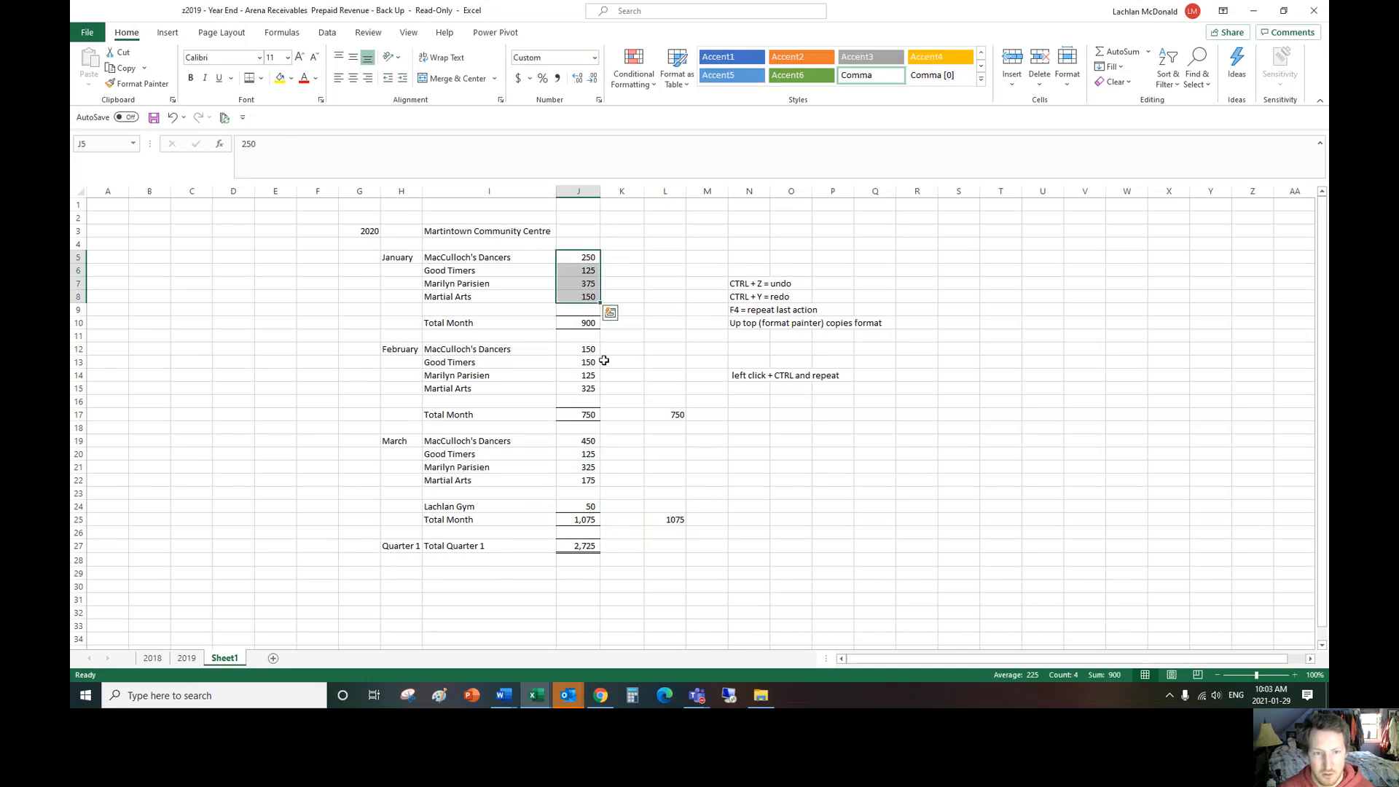
ctrl+drag(583, 350, 588, 390)
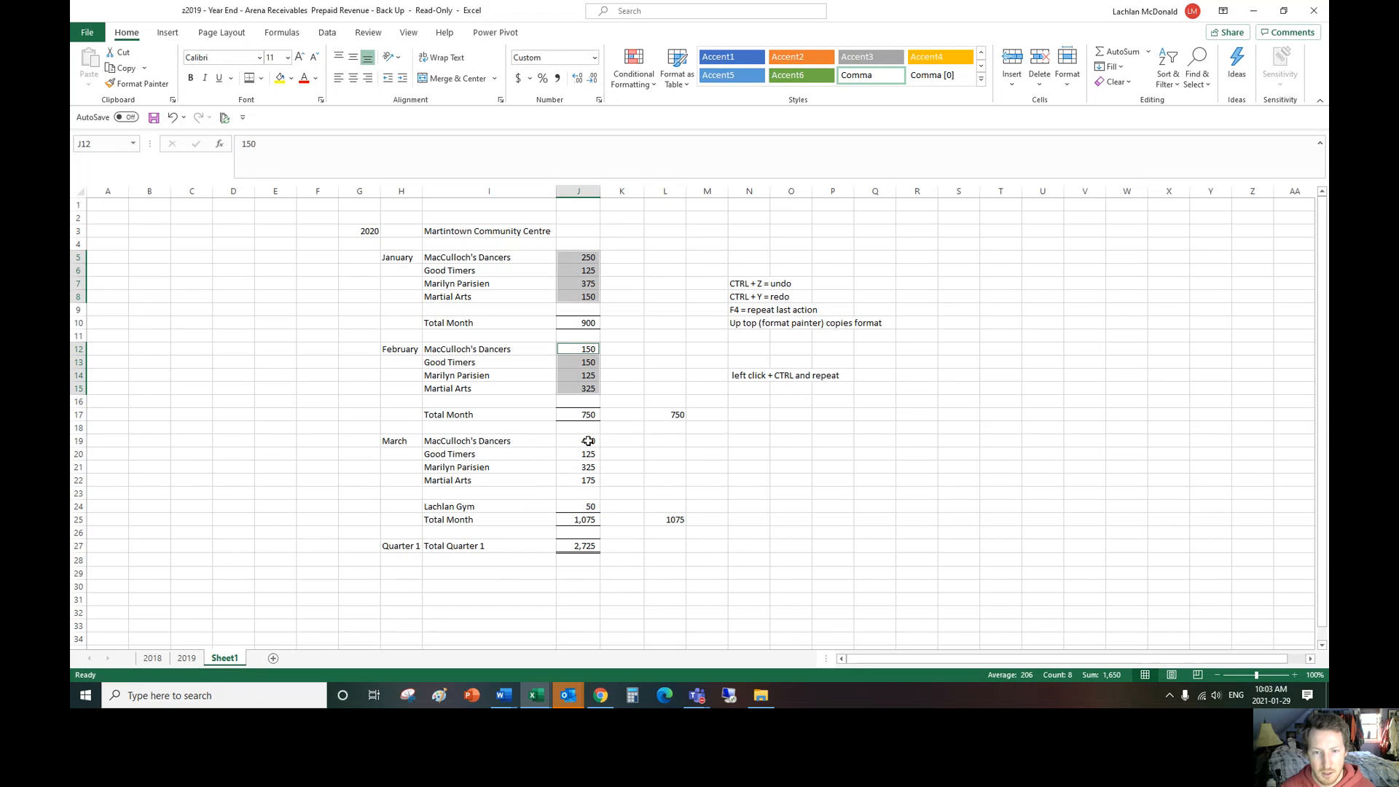
ctrl+drag(589, 441, 588, 481)
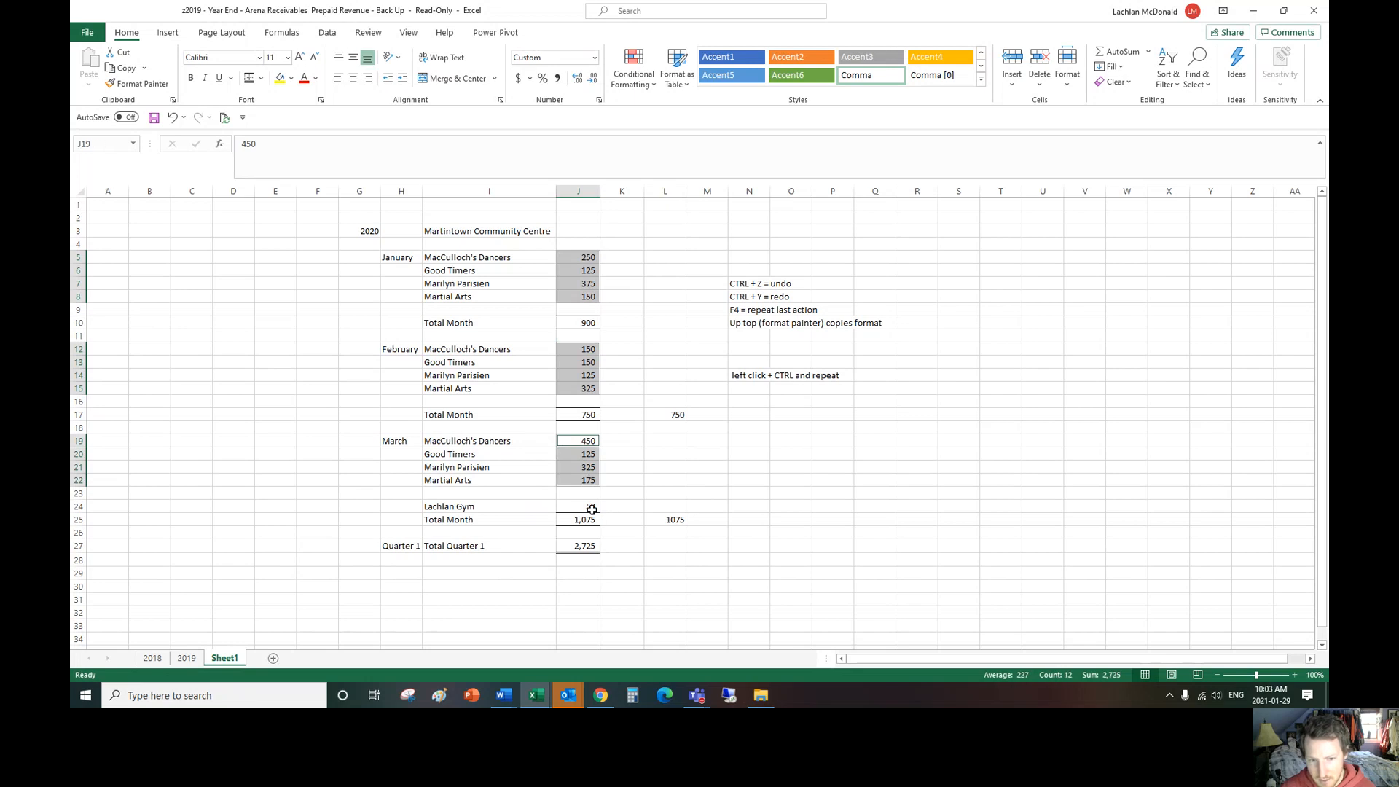
ctrl+click(589, 507)
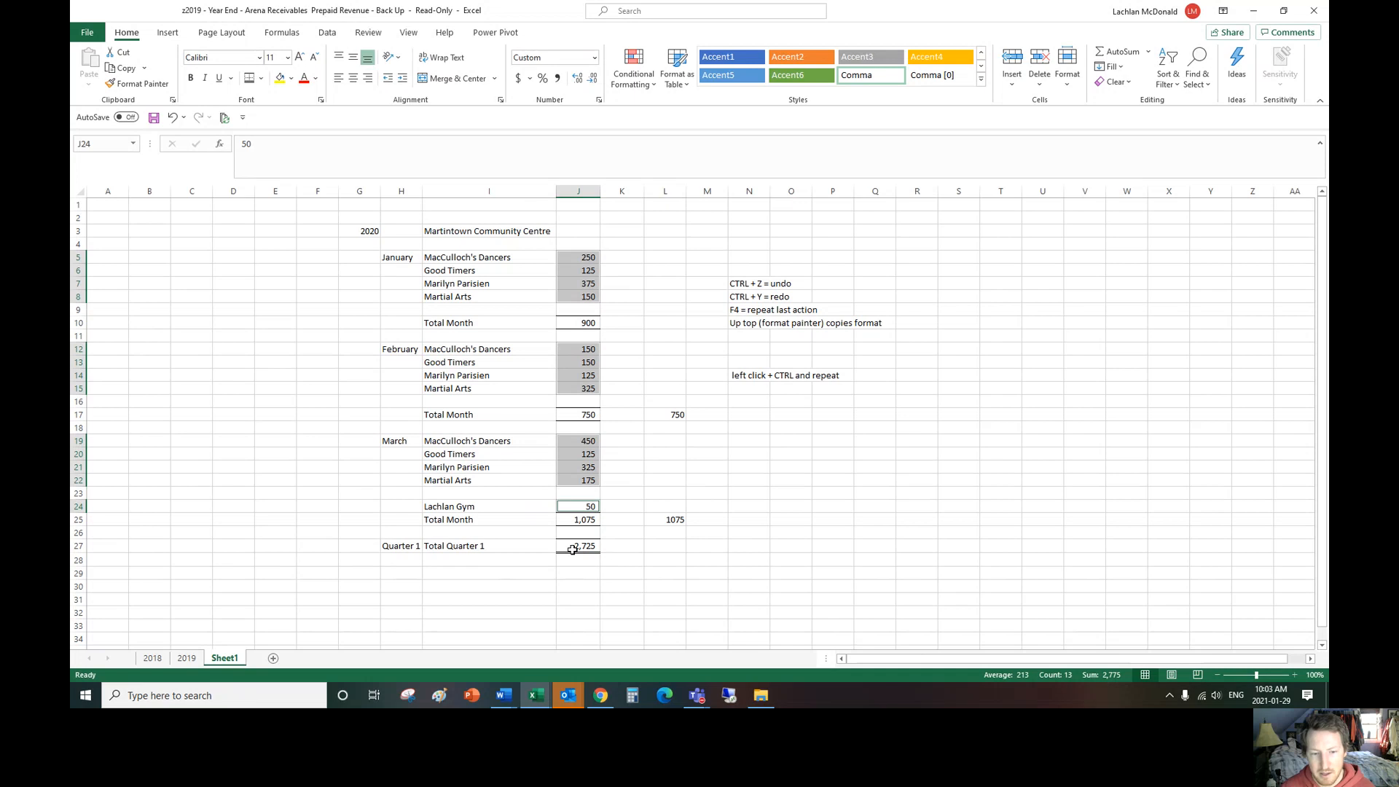
click(623, 480)
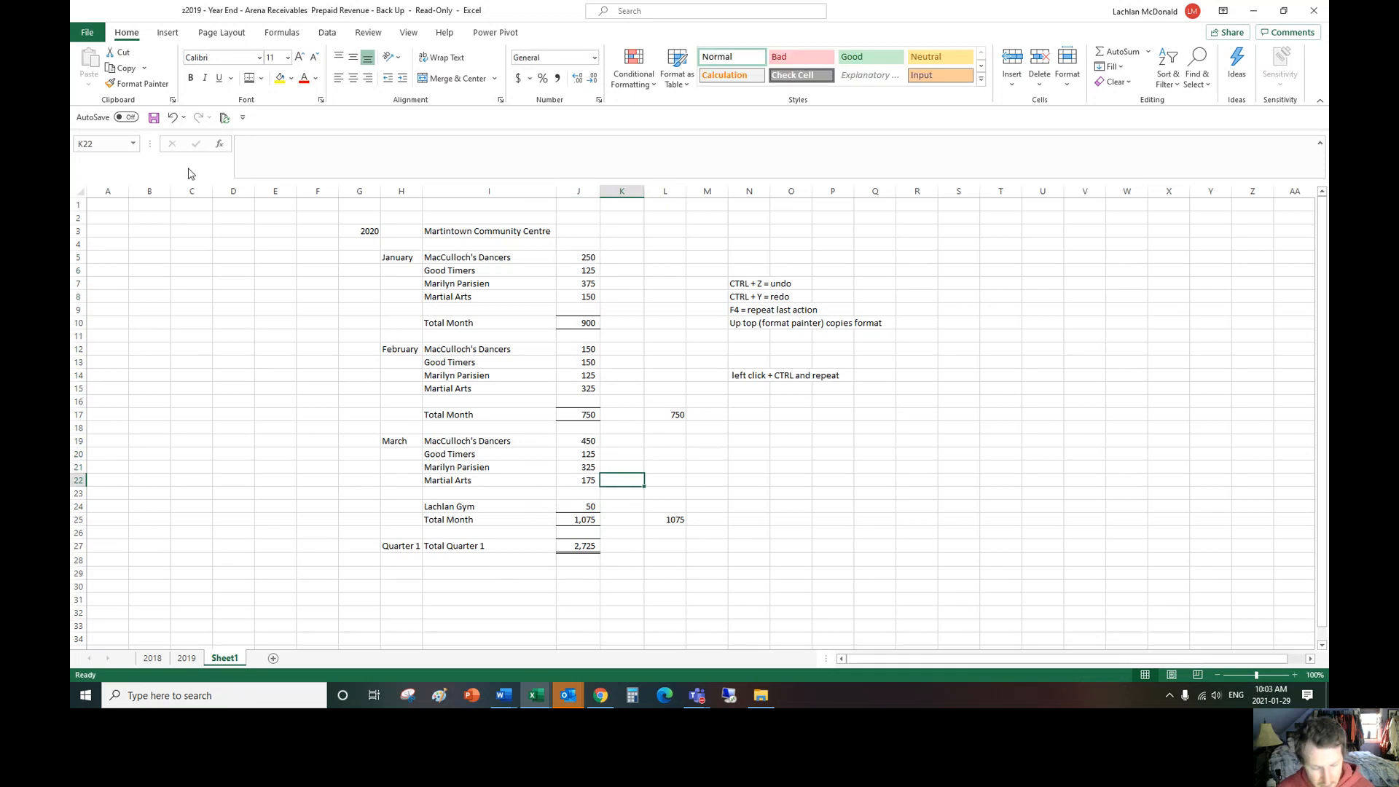
Step: Undo the subtotal range change, the gym entries and the inserted row above the March total
key(ctrl+z)
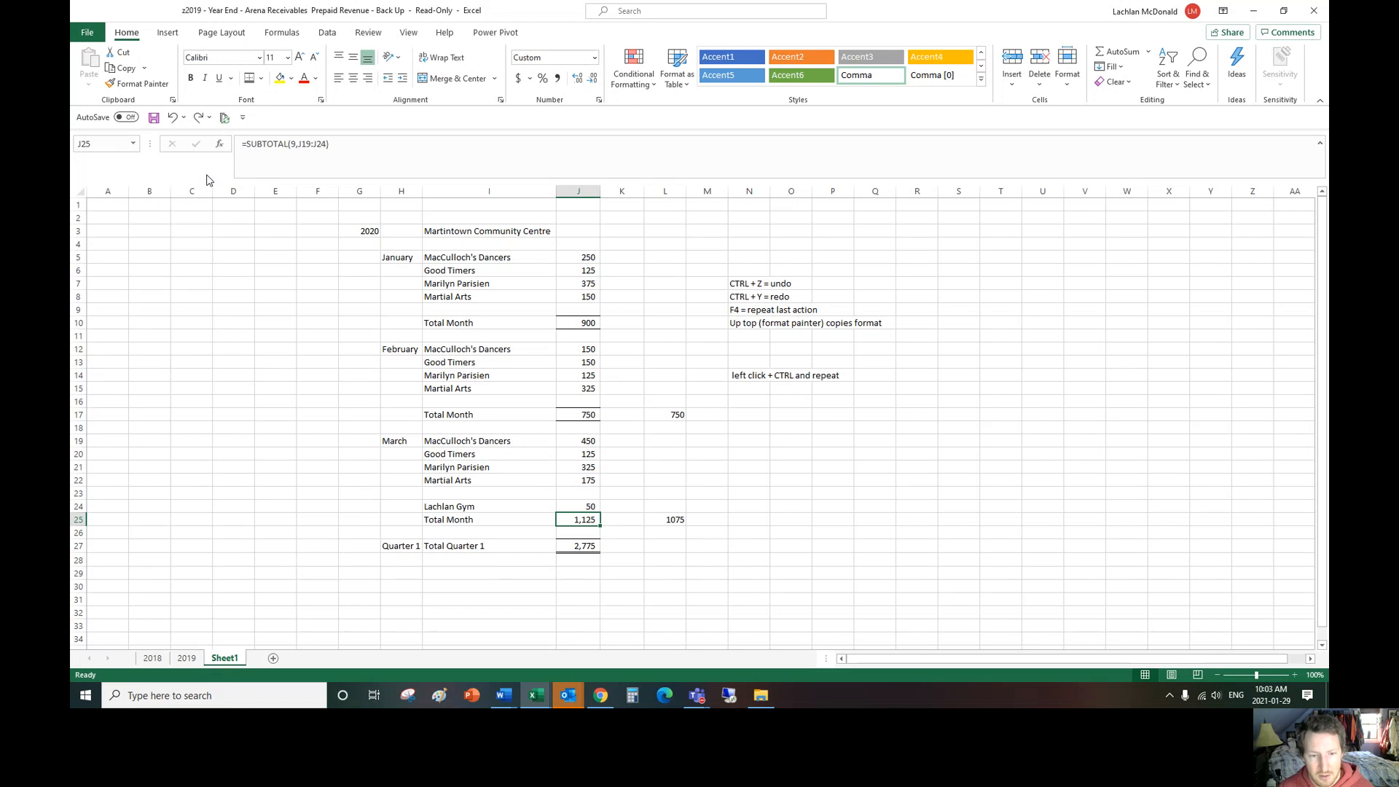
key(ctrl+z)
key(ctrl+z)
key(ctrl+z)
key(ctrl+z)
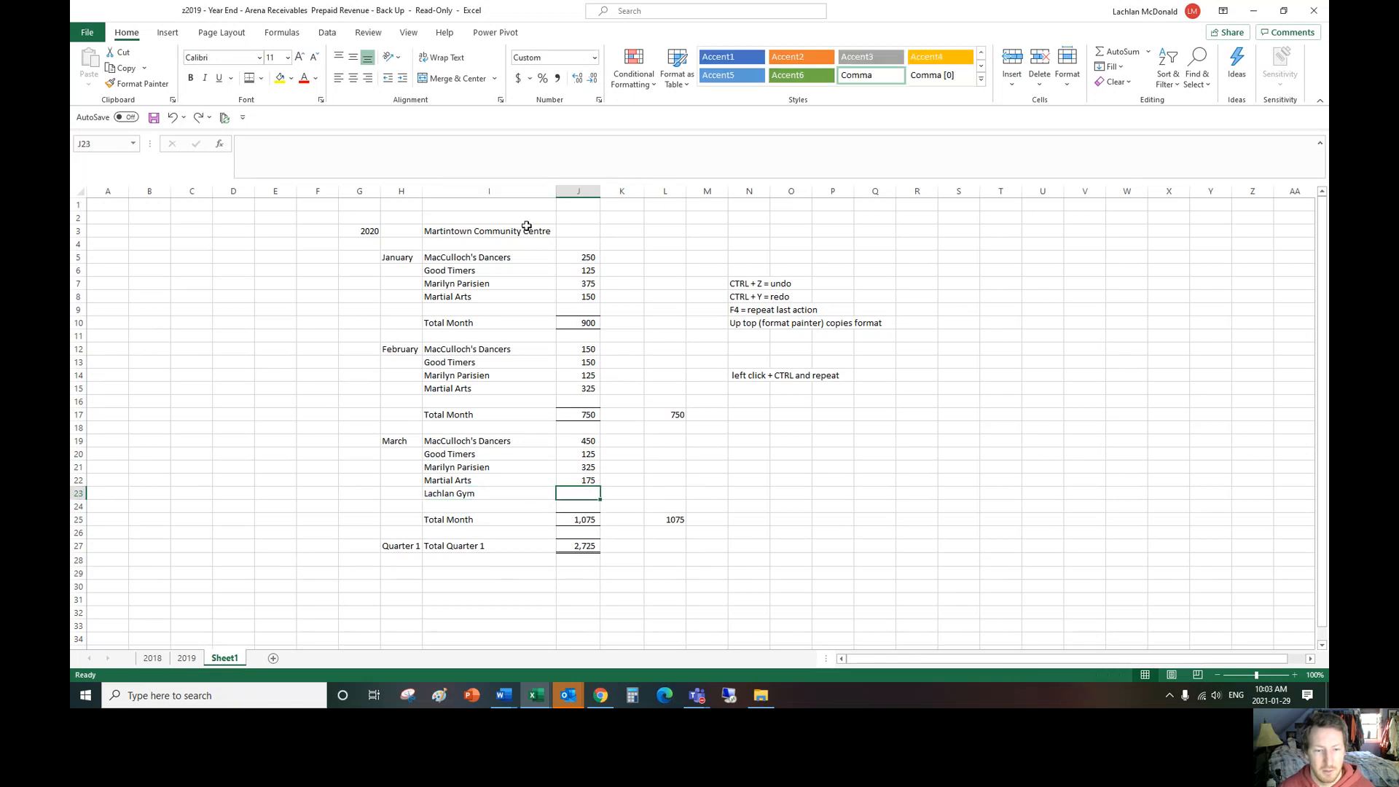
key(ctrl+z)
key(ctrl+z)
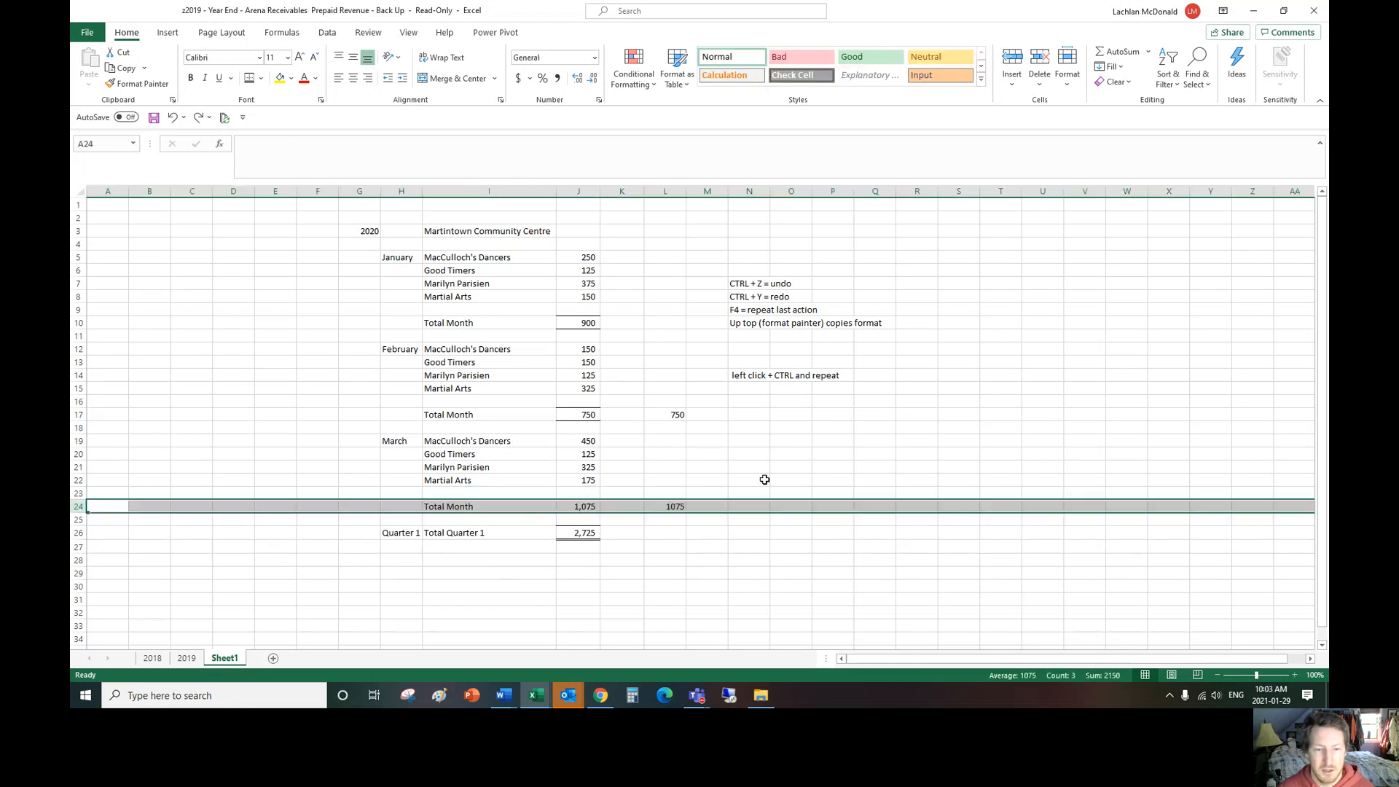
click(760, 470)
Step: Extend the March subtotal range in J24 to J19:J23 so it includes the blank row above the total
double_click(589, 507)
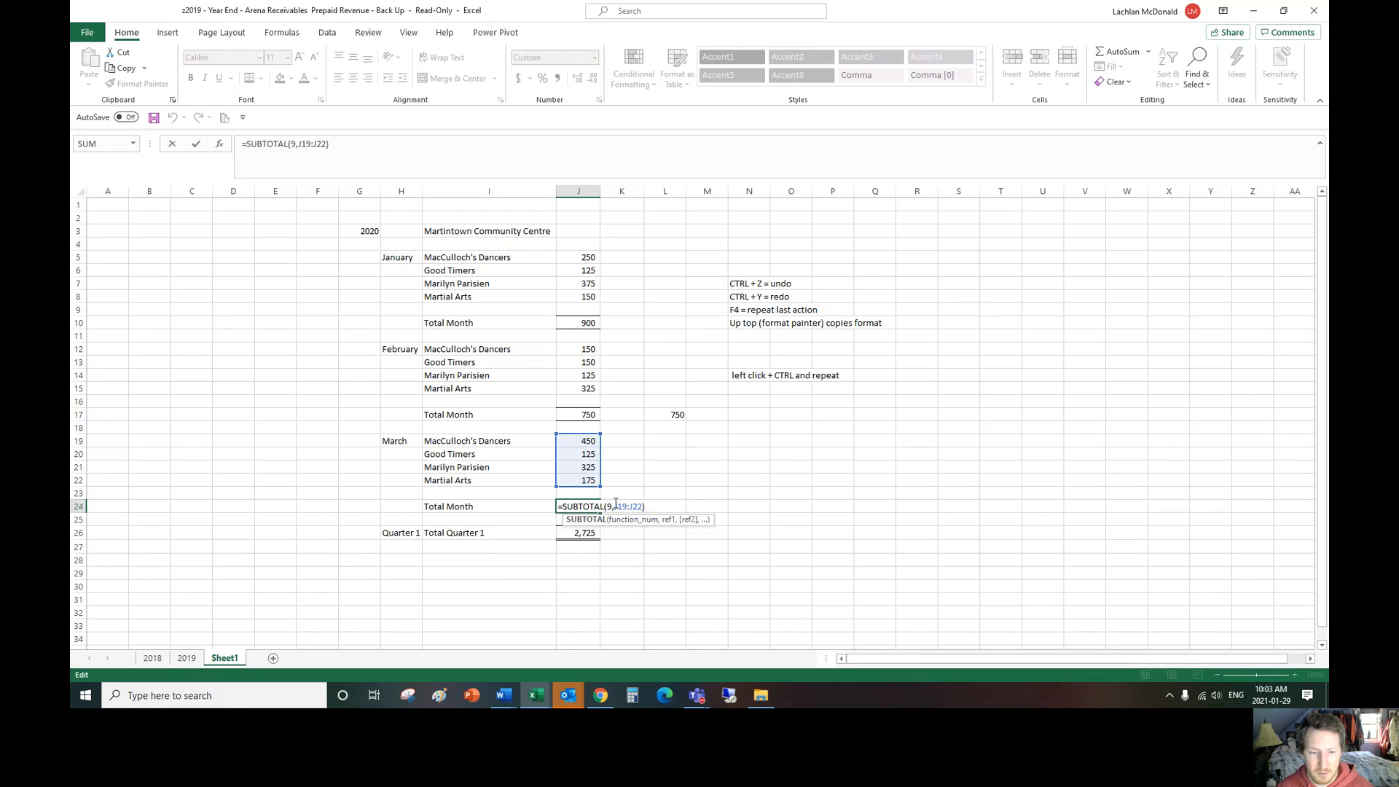
drag(600, 487, 600, 499)
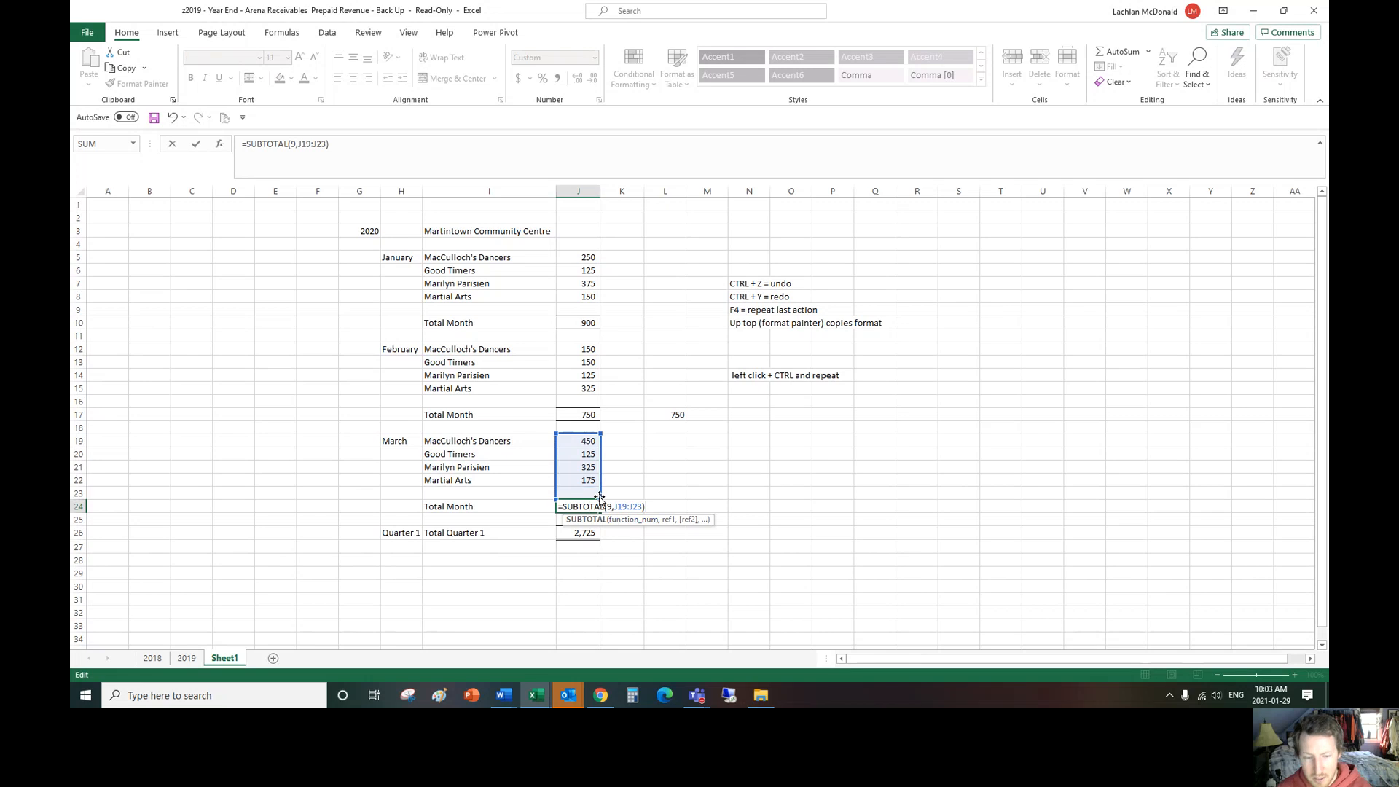
key(Return)
double_click(583, 507)
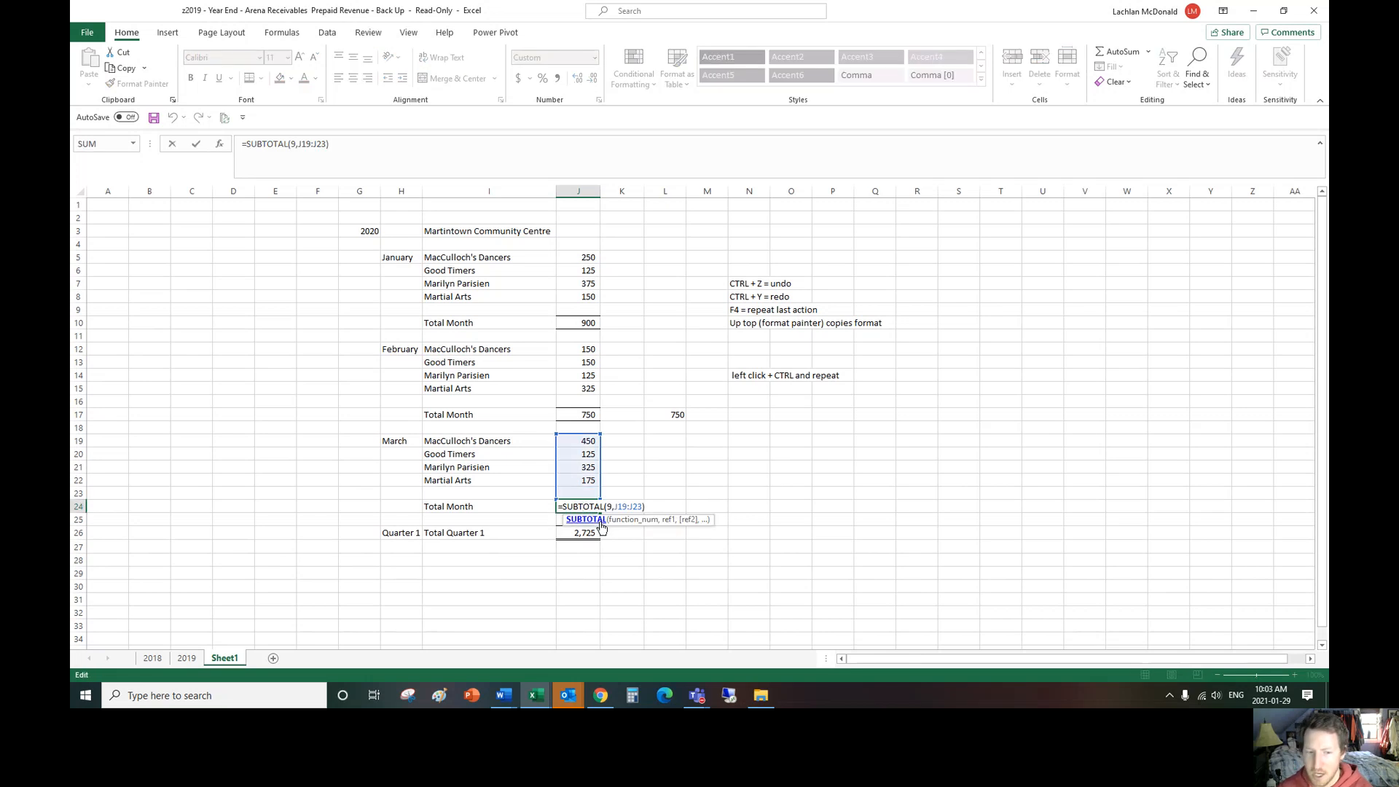
key(Return)
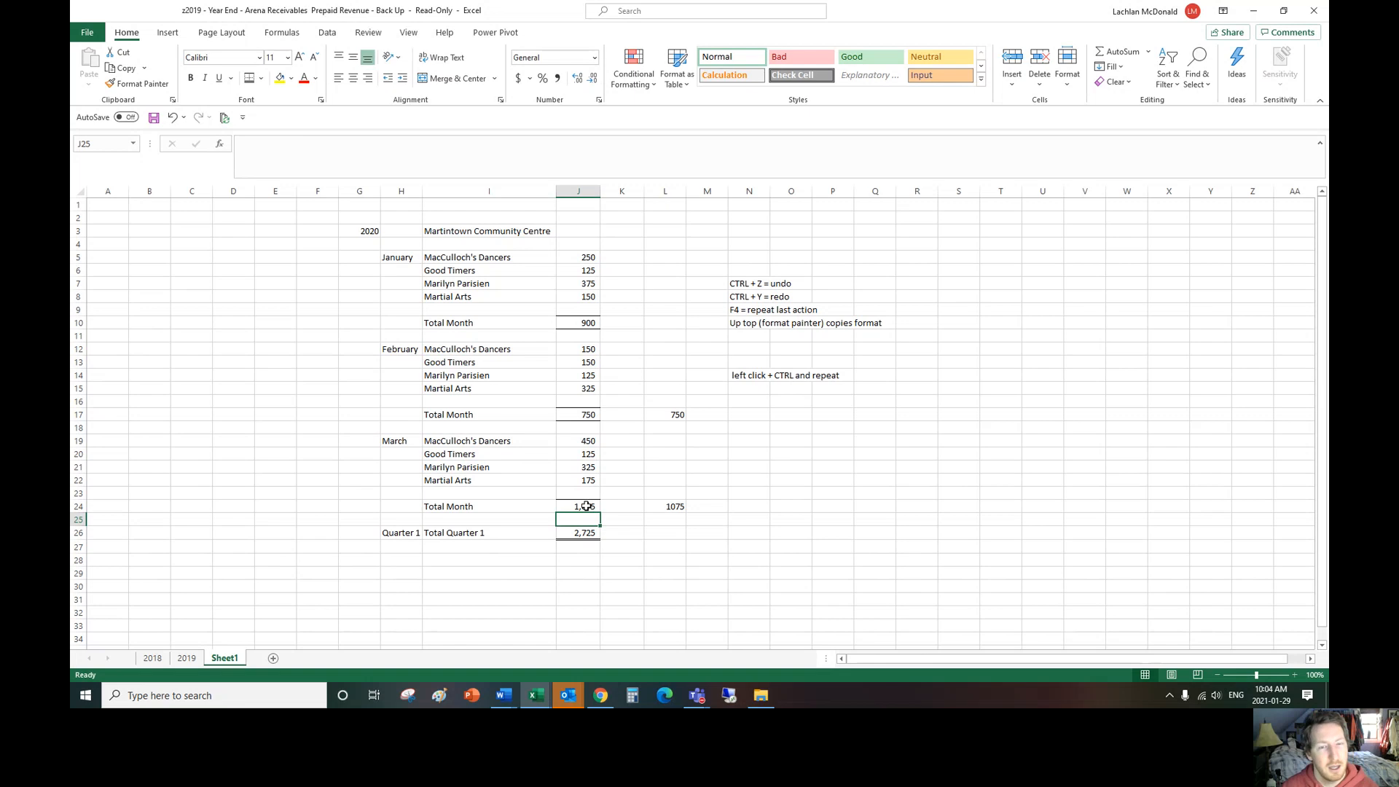
Step: Copy the March subtotal formula from J24 into the February total in J17 and check the pasted range
click(586, 504)
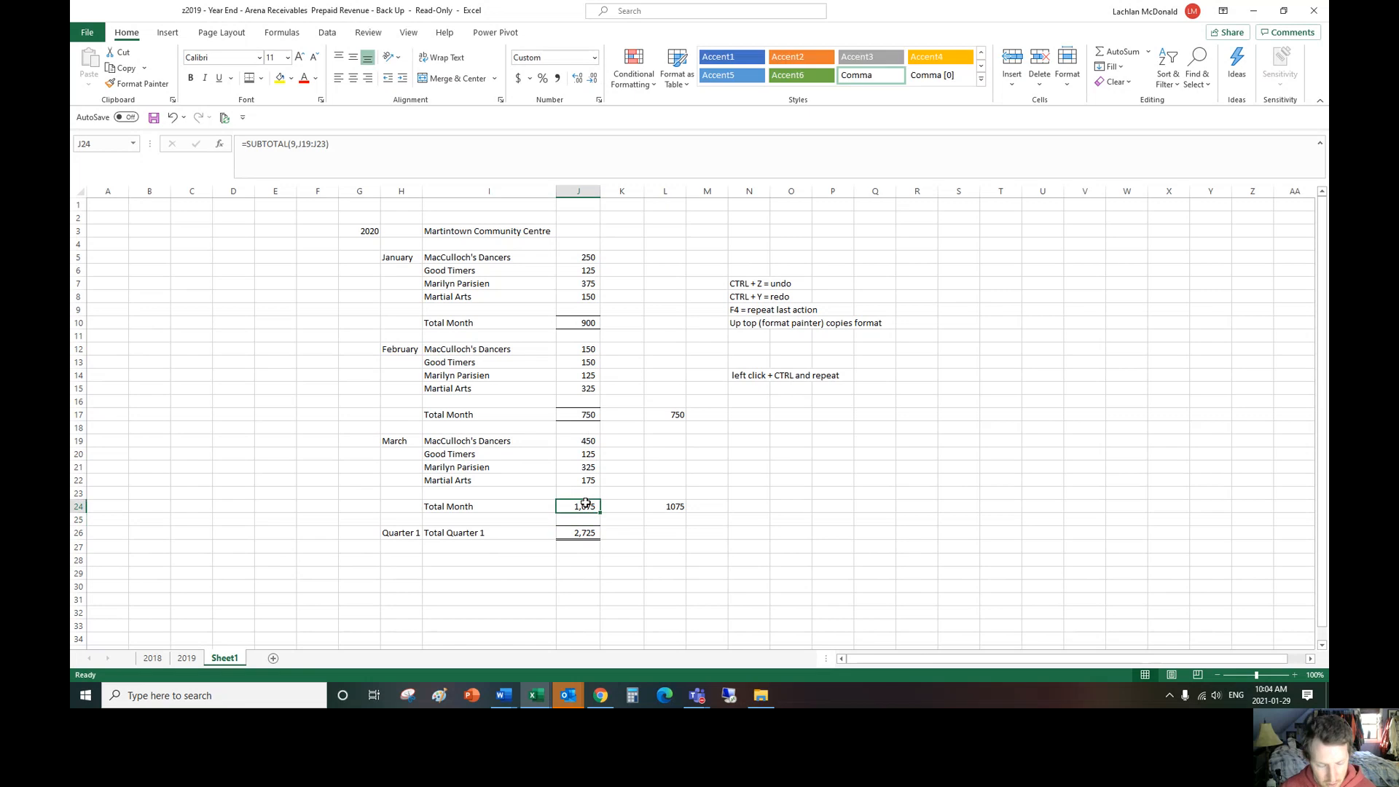
key(ctrl+c)
click(588, 414)
key(ctrl+v)
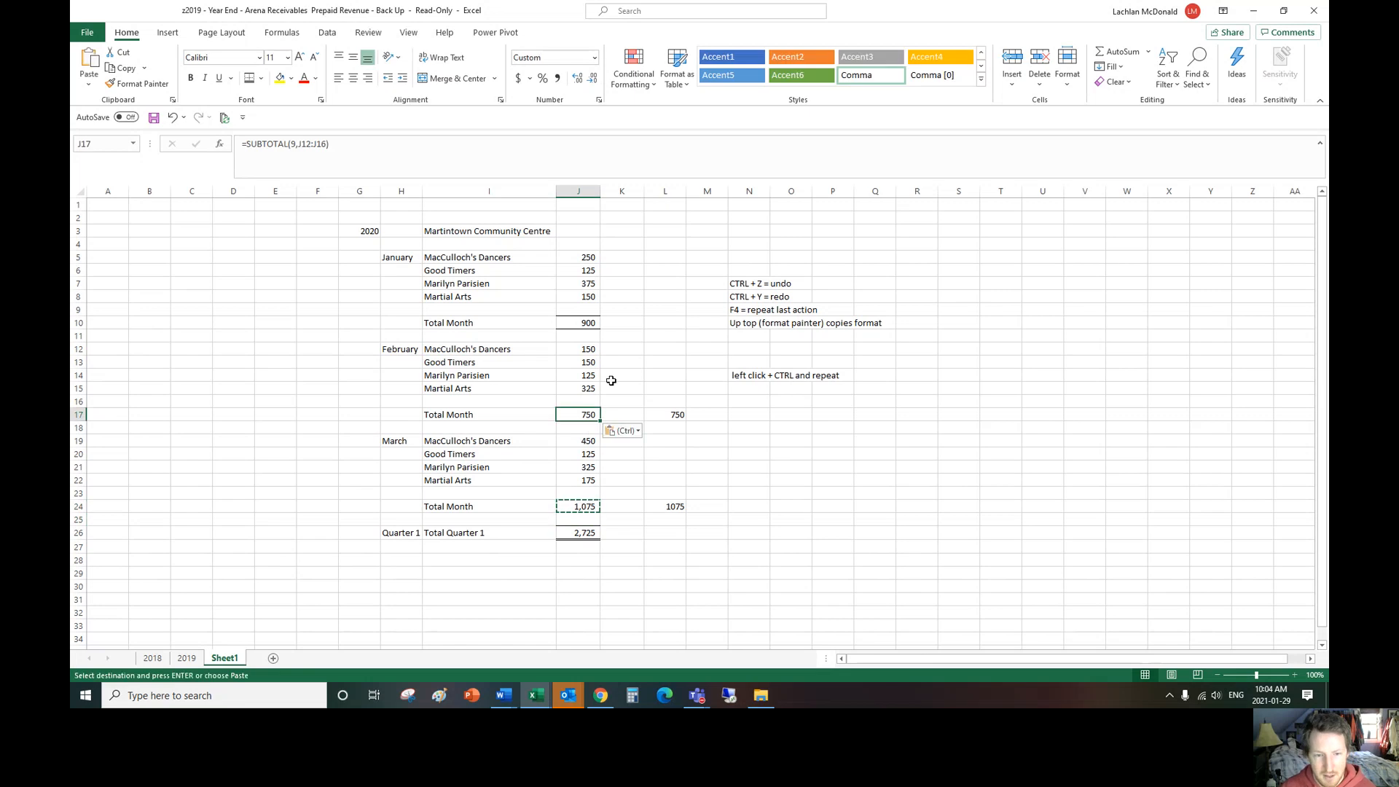
double_click(591, 415)
click(652, 364)
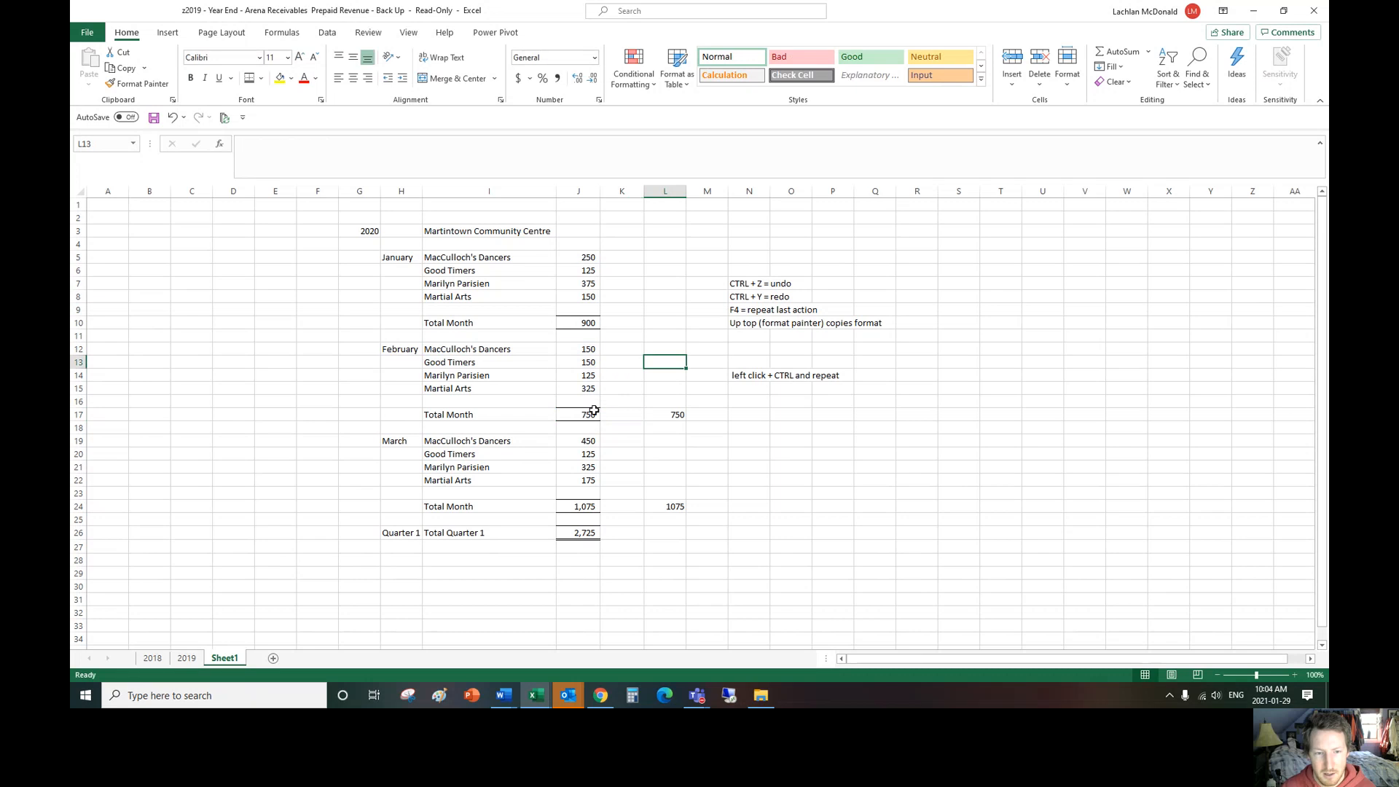
click(589, 417)
Step: Replace the January total formula in J10 with a sum-type subtotal, function 9, of J5:J9
click(577, 321)
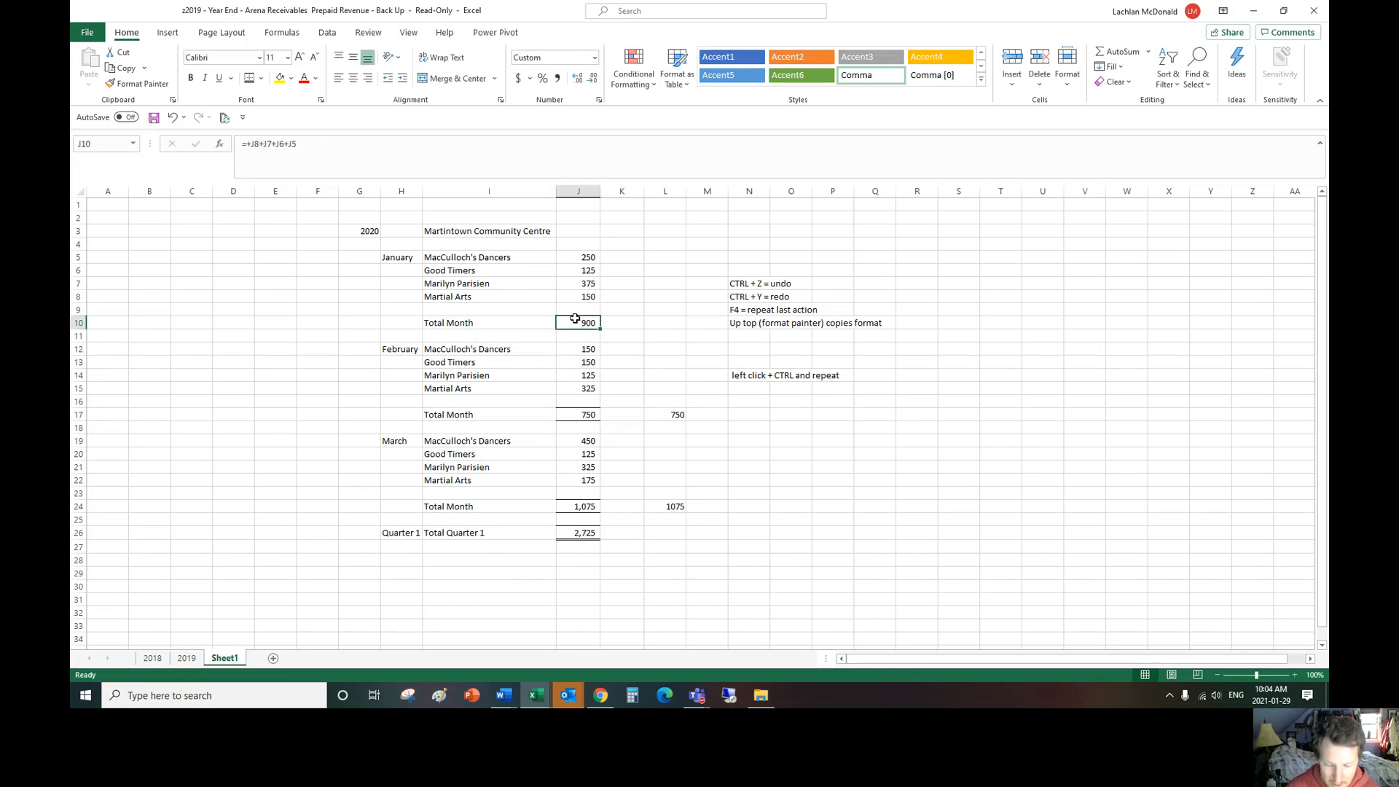
text(=subtotal()
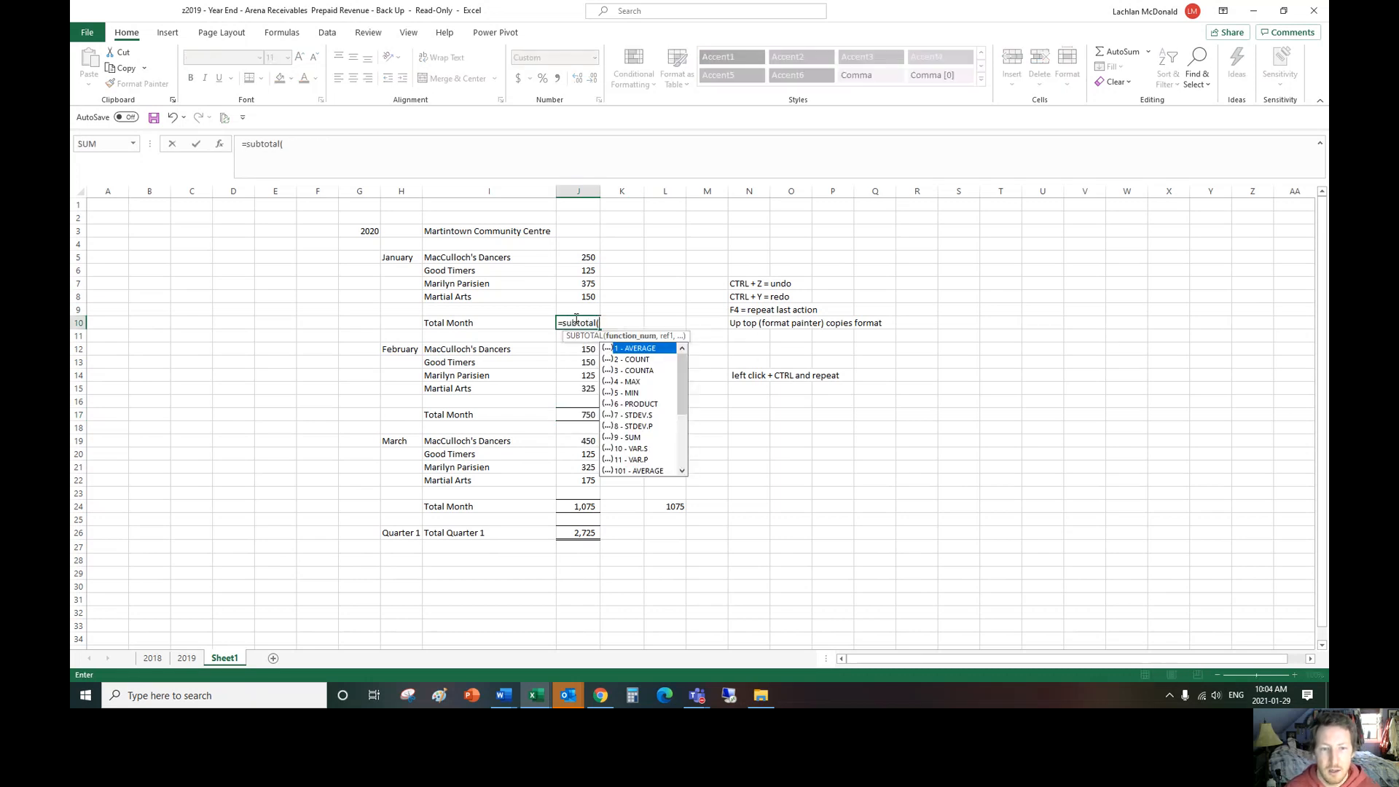
text(9,)
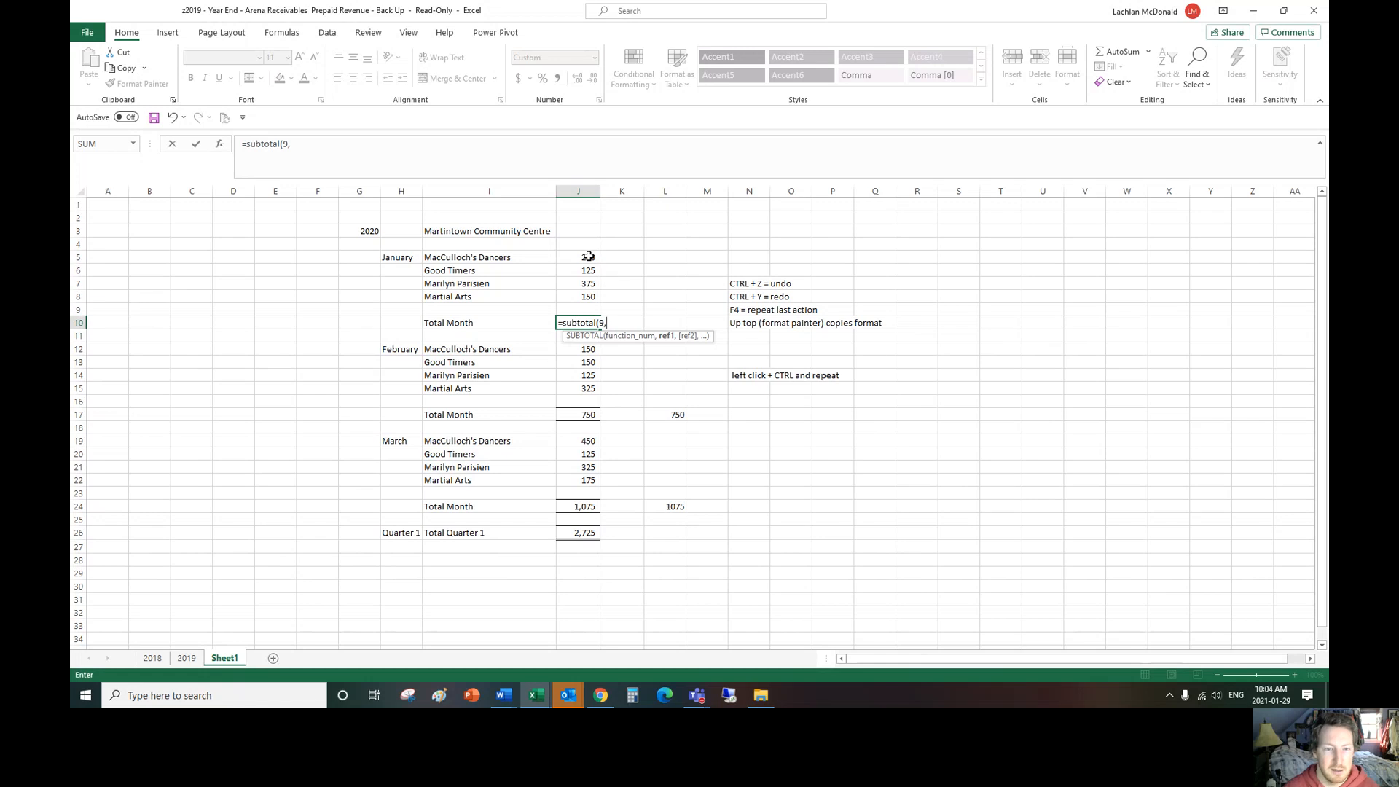
drag(588, 257, 582, 307)
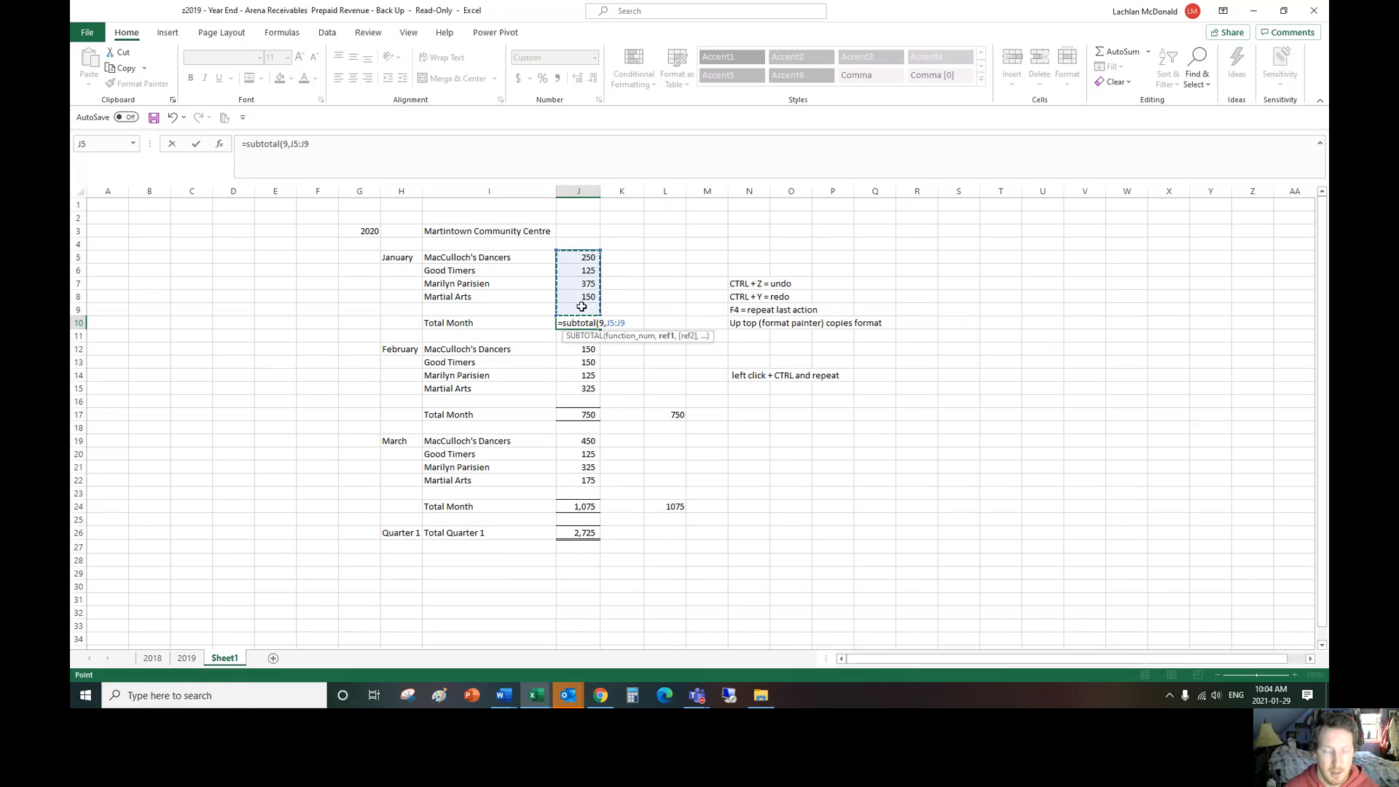
key(Return)
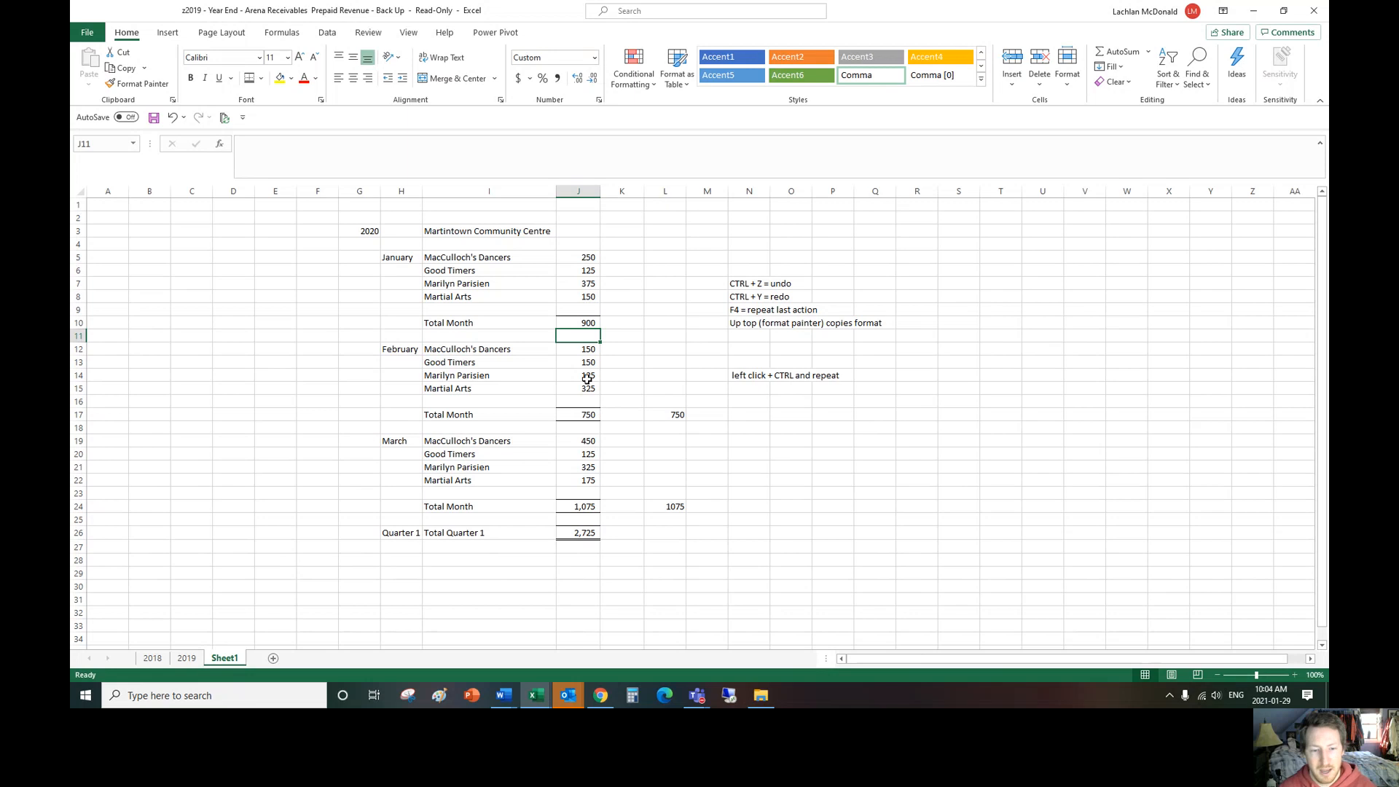
Step: Replace the quarter total formula in J26 with =SUBTOTAL(9,J5:J25) and check the range it covers
click(570, 533)
text(=sbut)
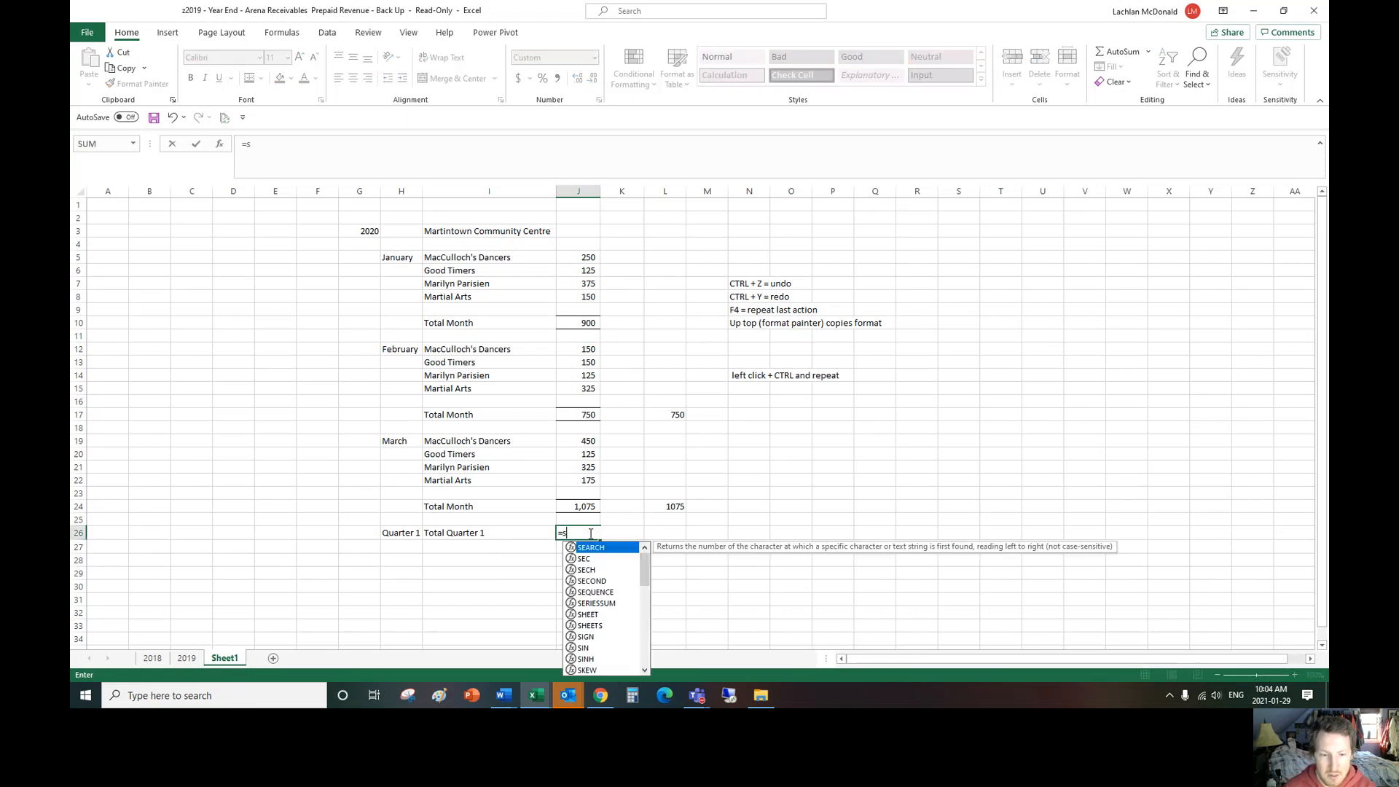
key(BackSpace)
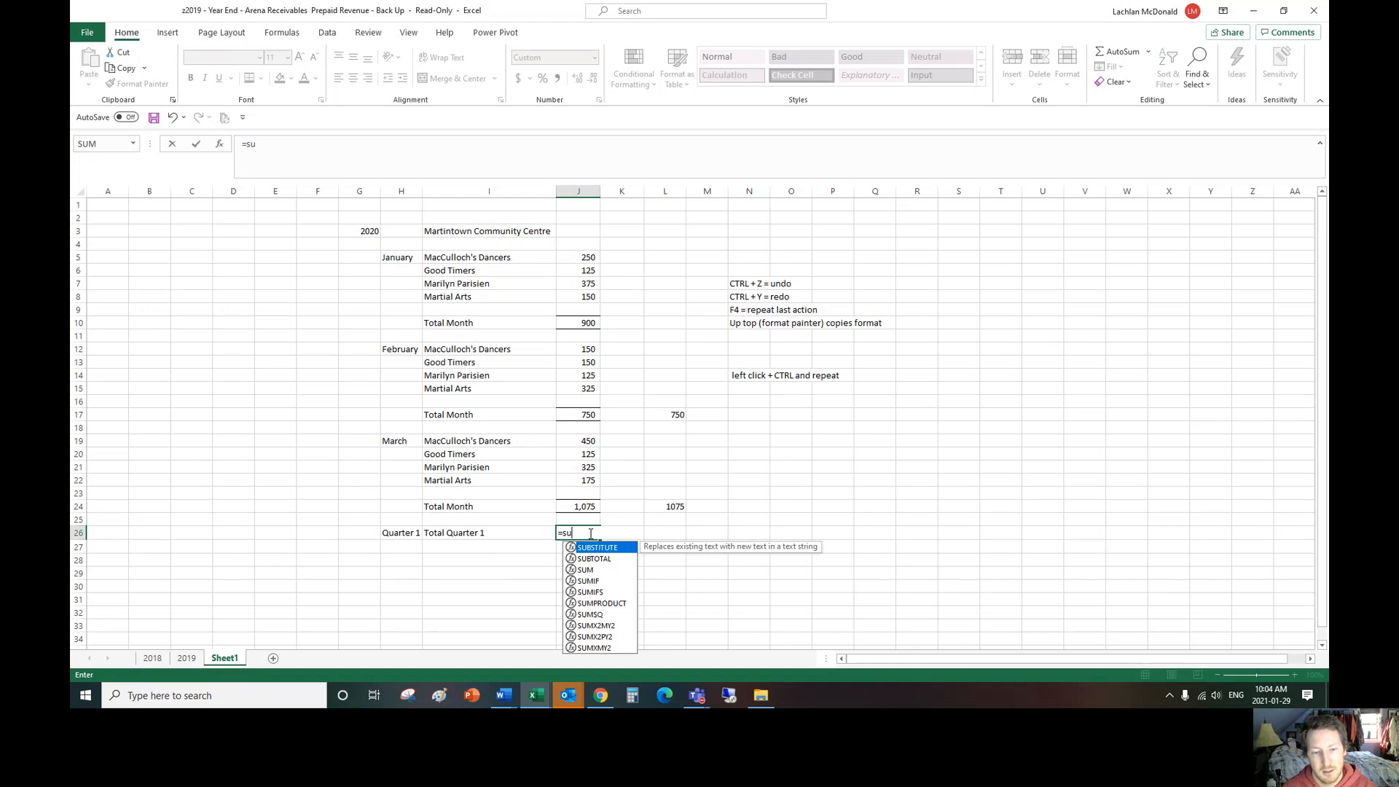
text(ubtota)
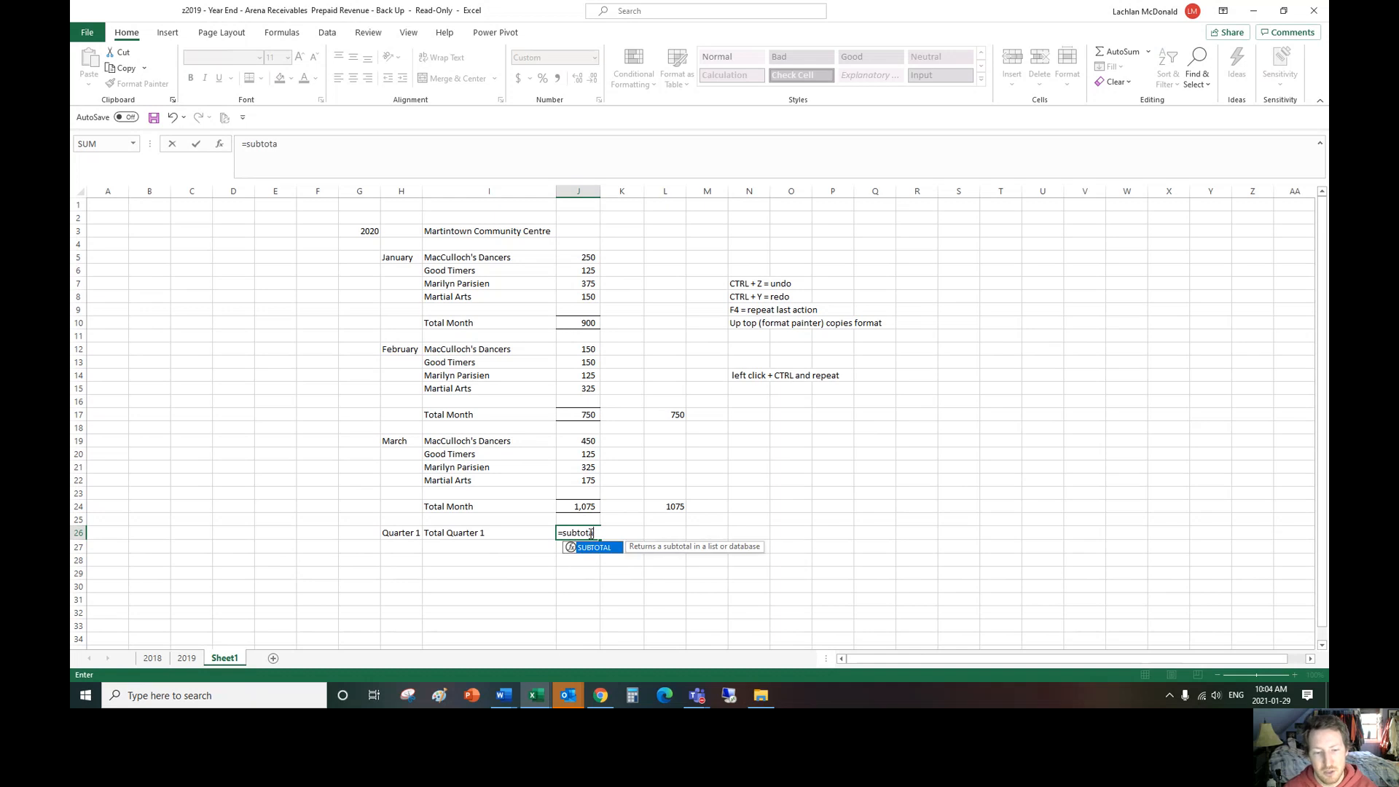
text(l()
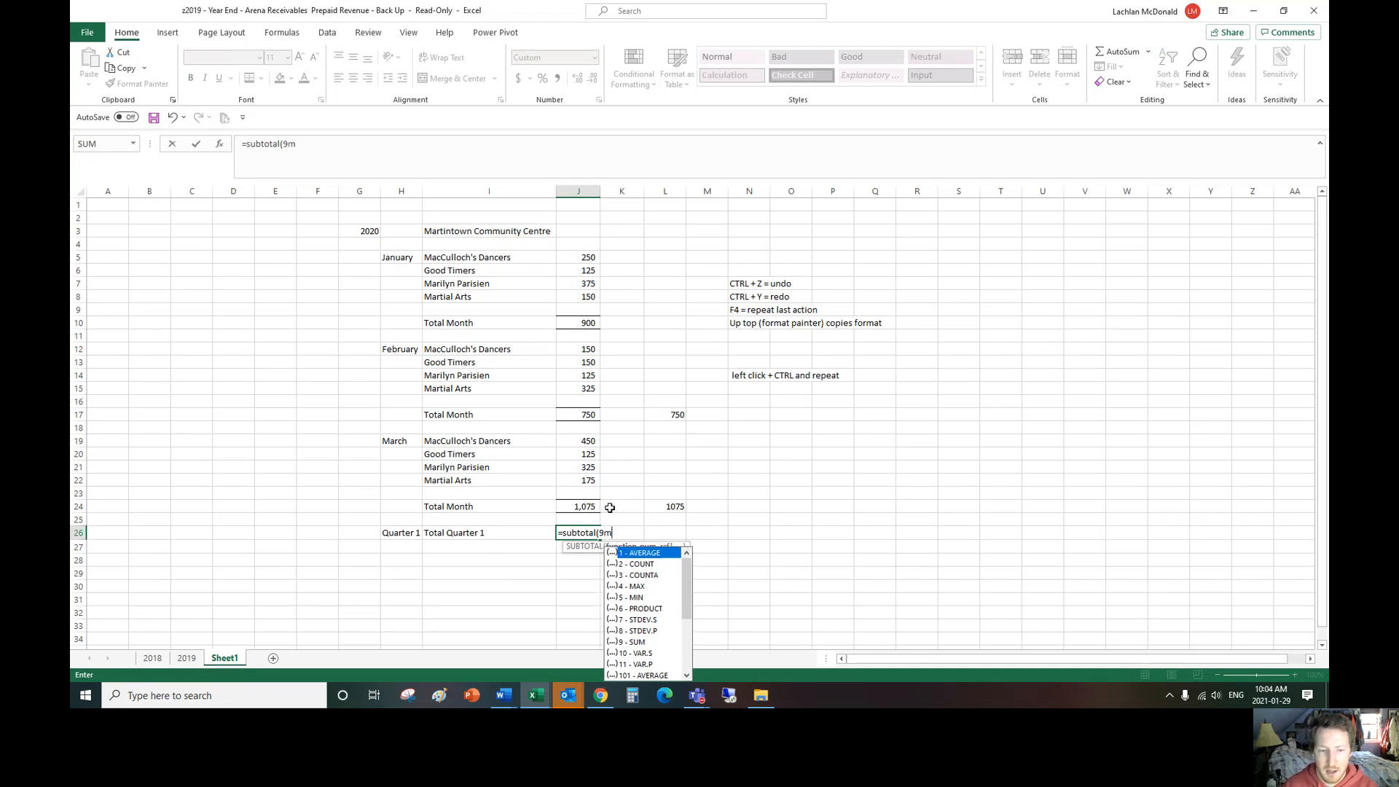
text(9,)
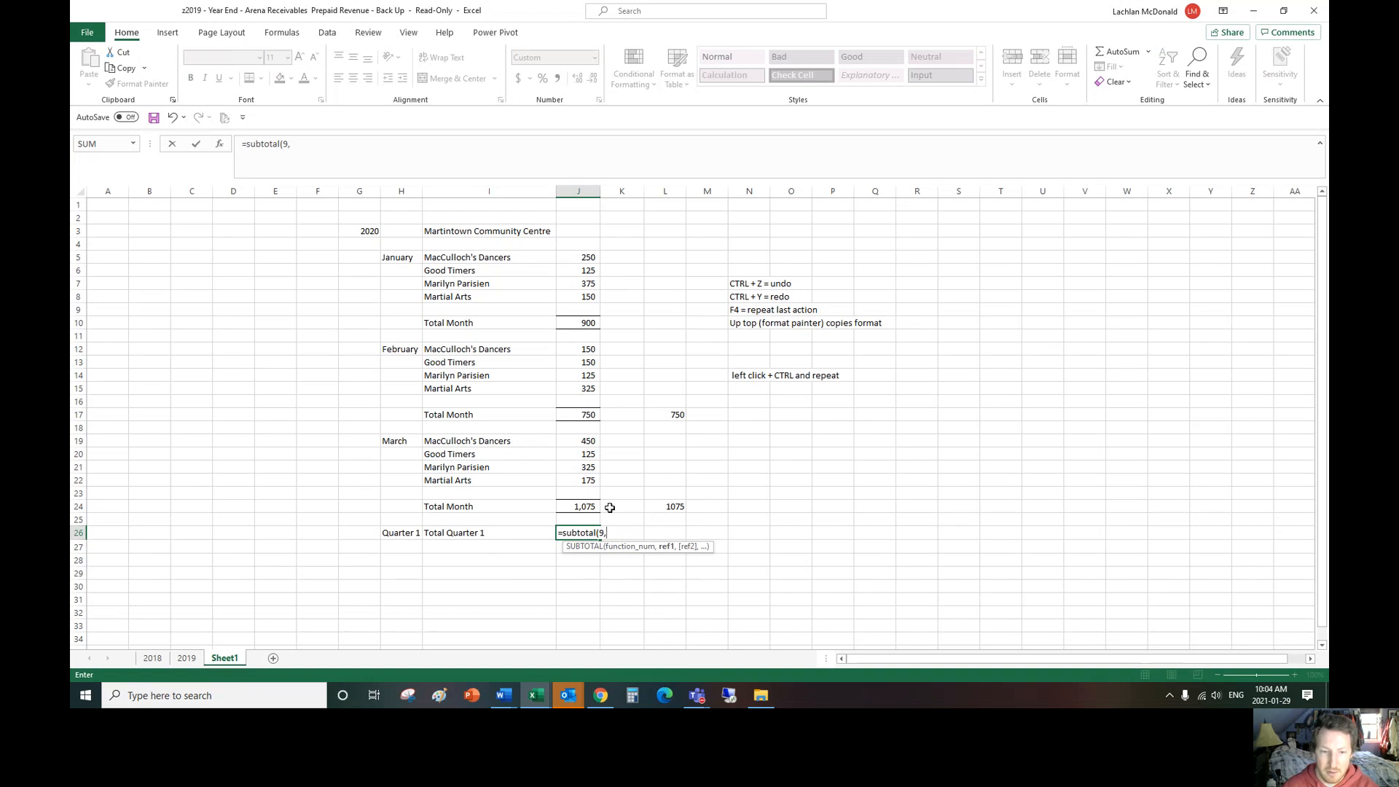
drag(576, 257, 576, 516)
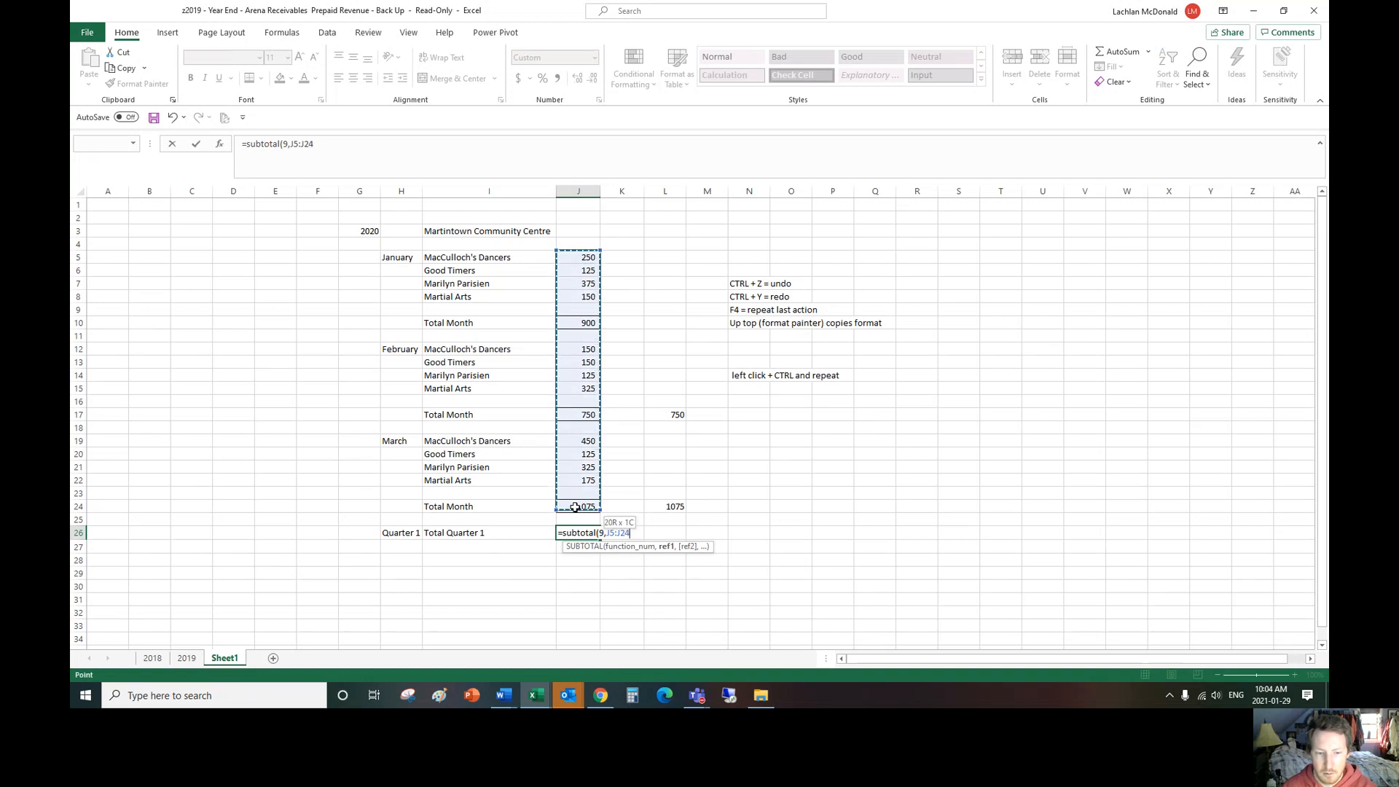
text())
key(Return)
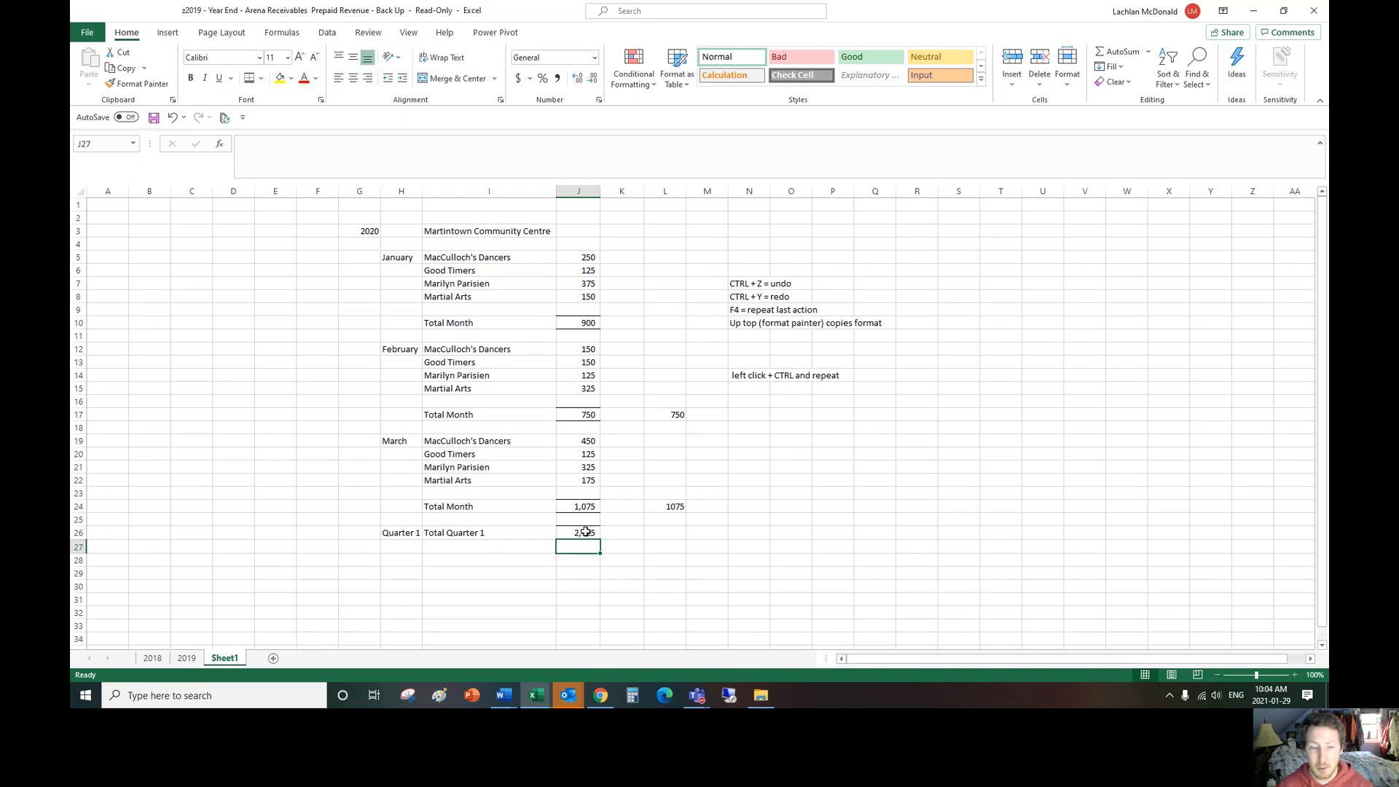
double_click(583, 528)
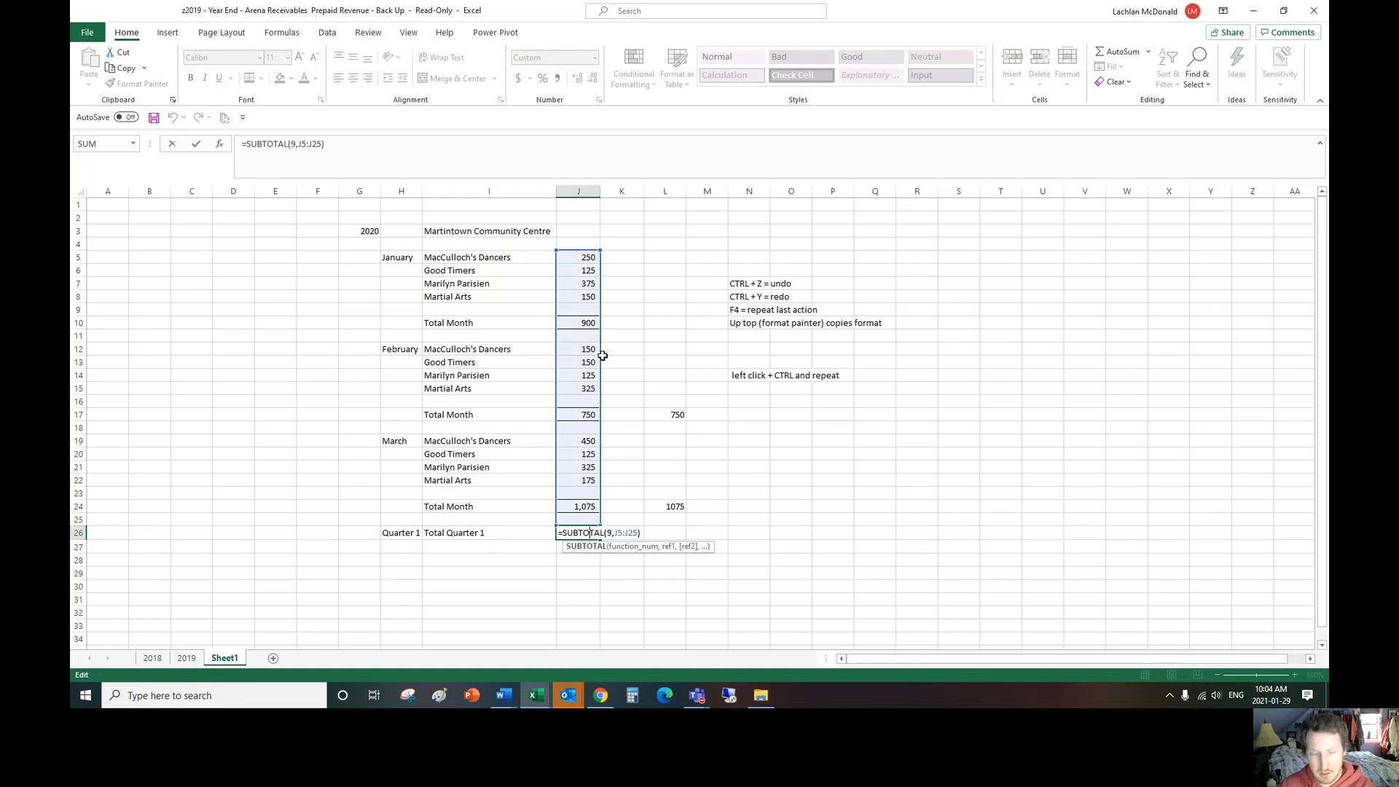
key(Return)
Step: Highlight the January, February and March totals in J10, J17 and J24 with yellow fill
click(583, 323)
ctrl+click(592, 414)
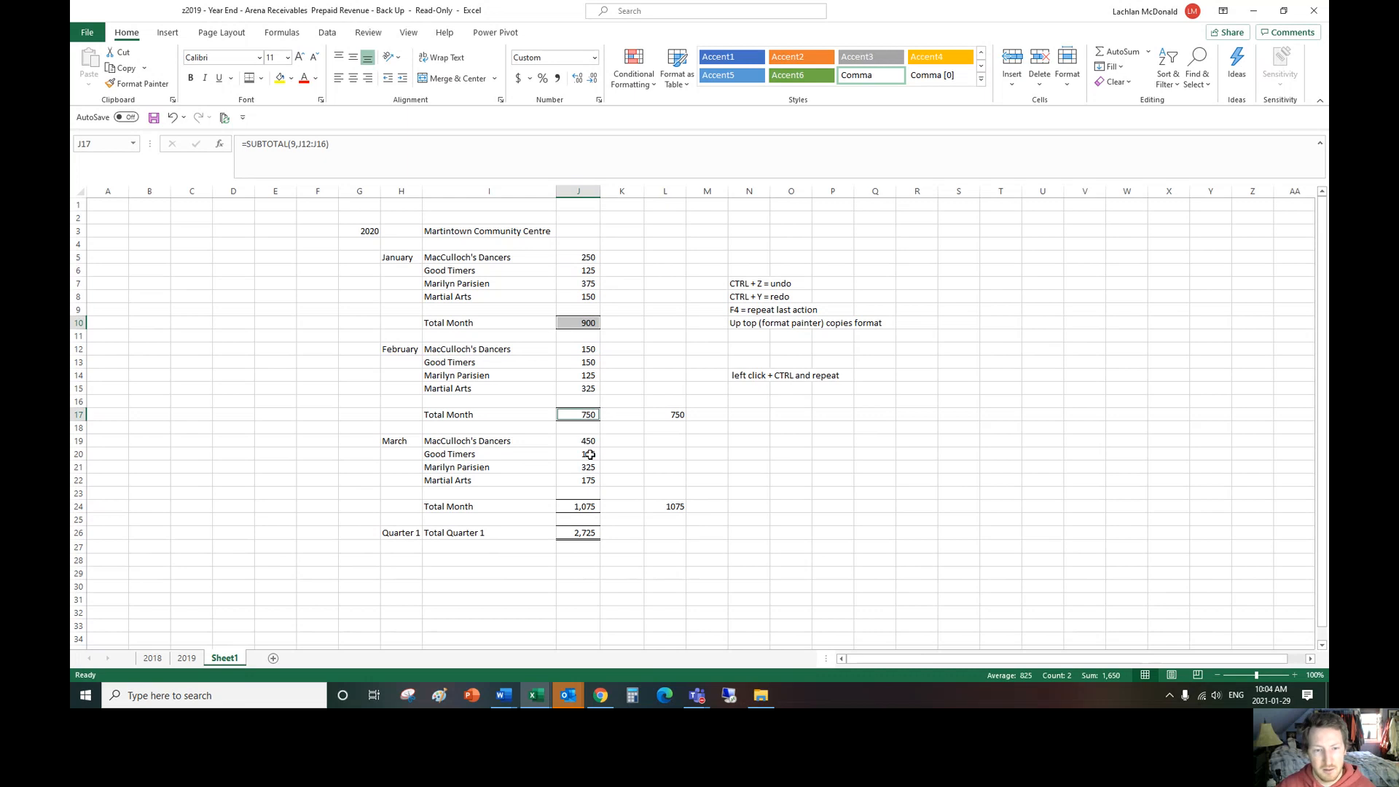
ctrl+click(588, 506)
click(280, 78)
click(665, 231)
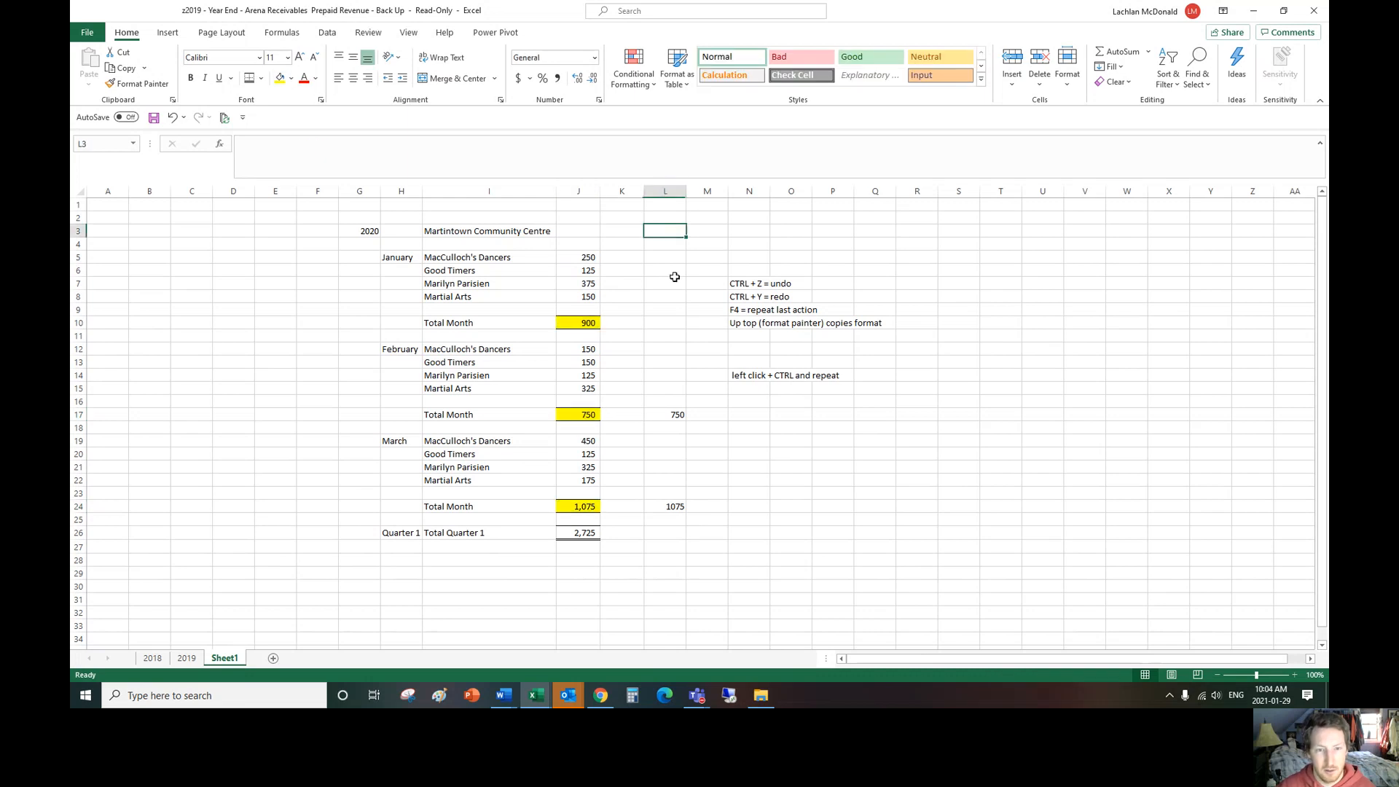
Step: Examine the range J5:J25 covered by the quarter subtotal formula in J26 without changing it
click(587, 532)
click(585, 256)
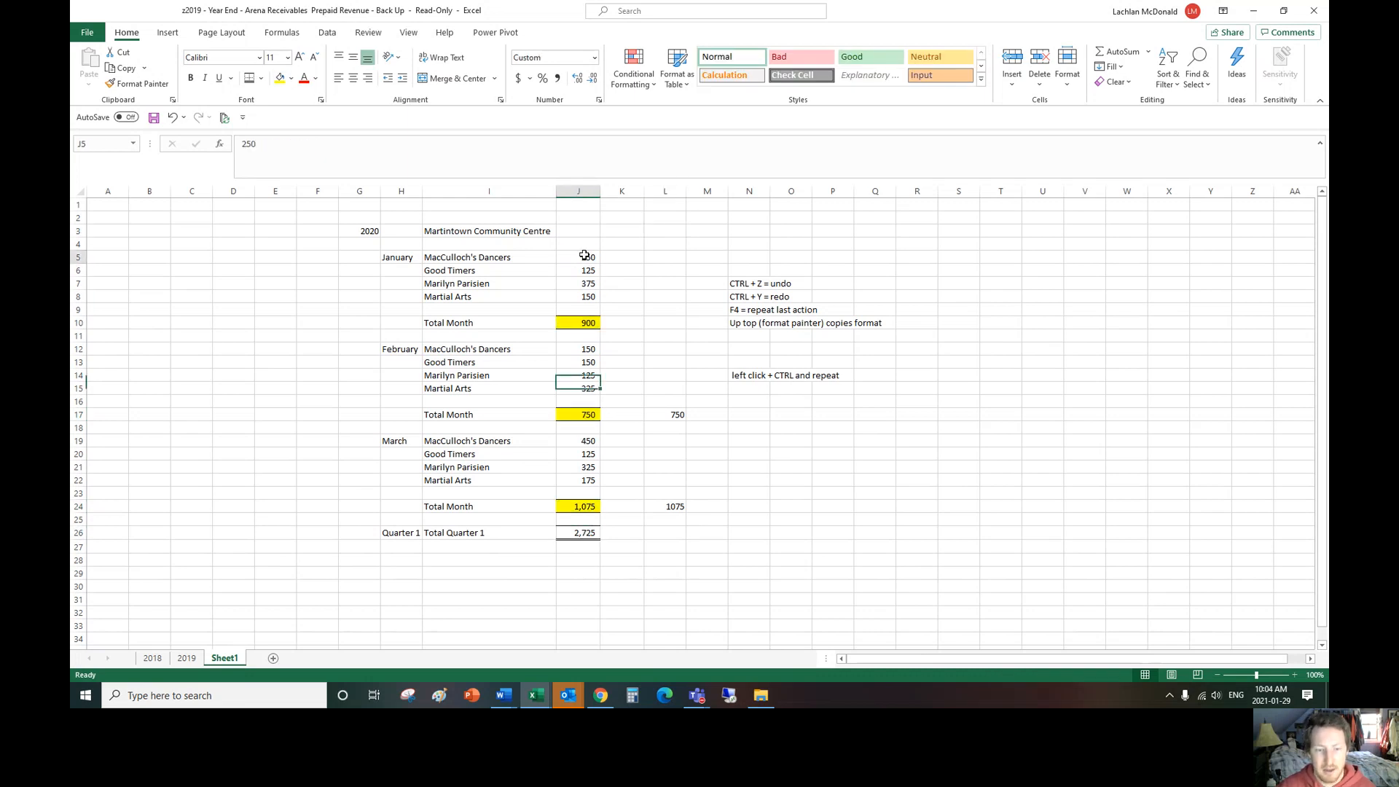
drag(585, 257, 584, 519)
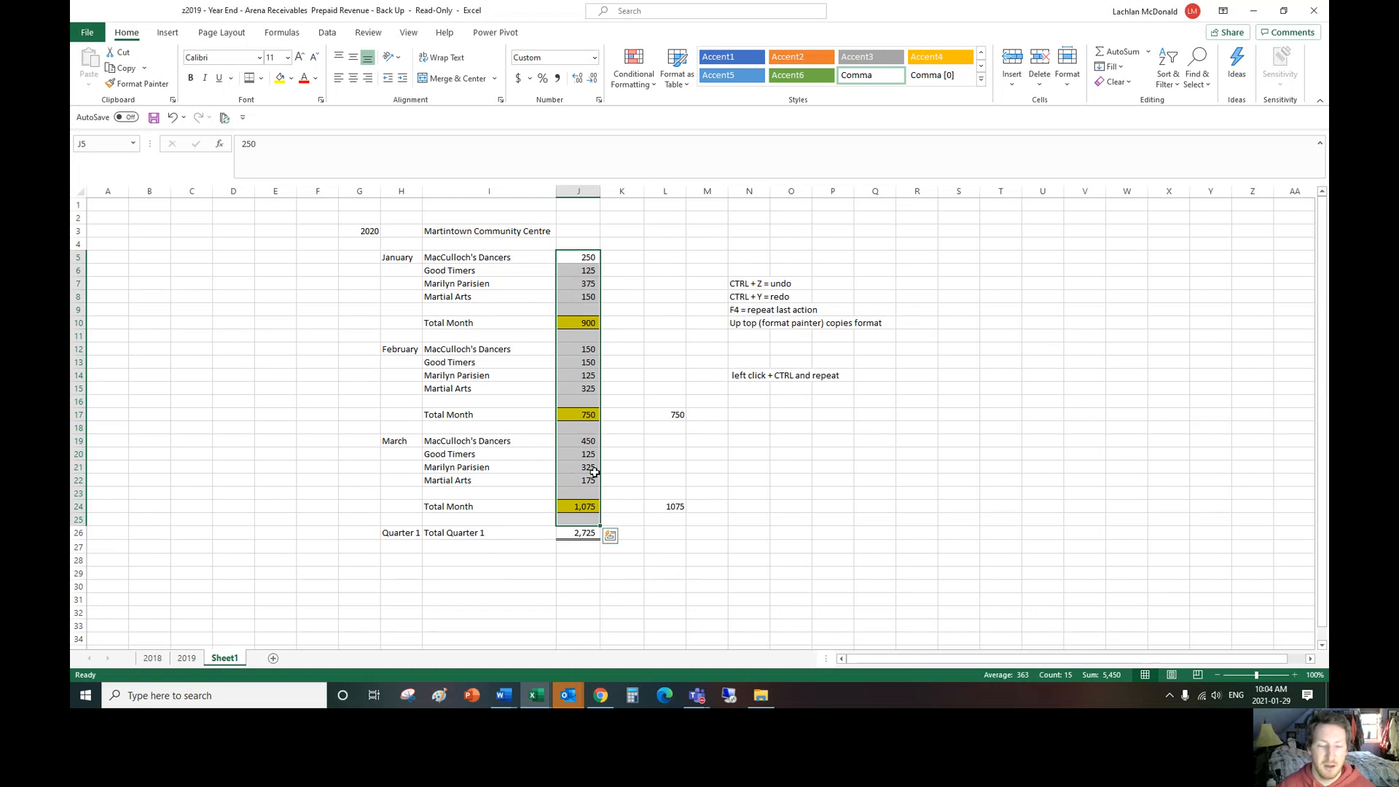
double_click(594, 533)
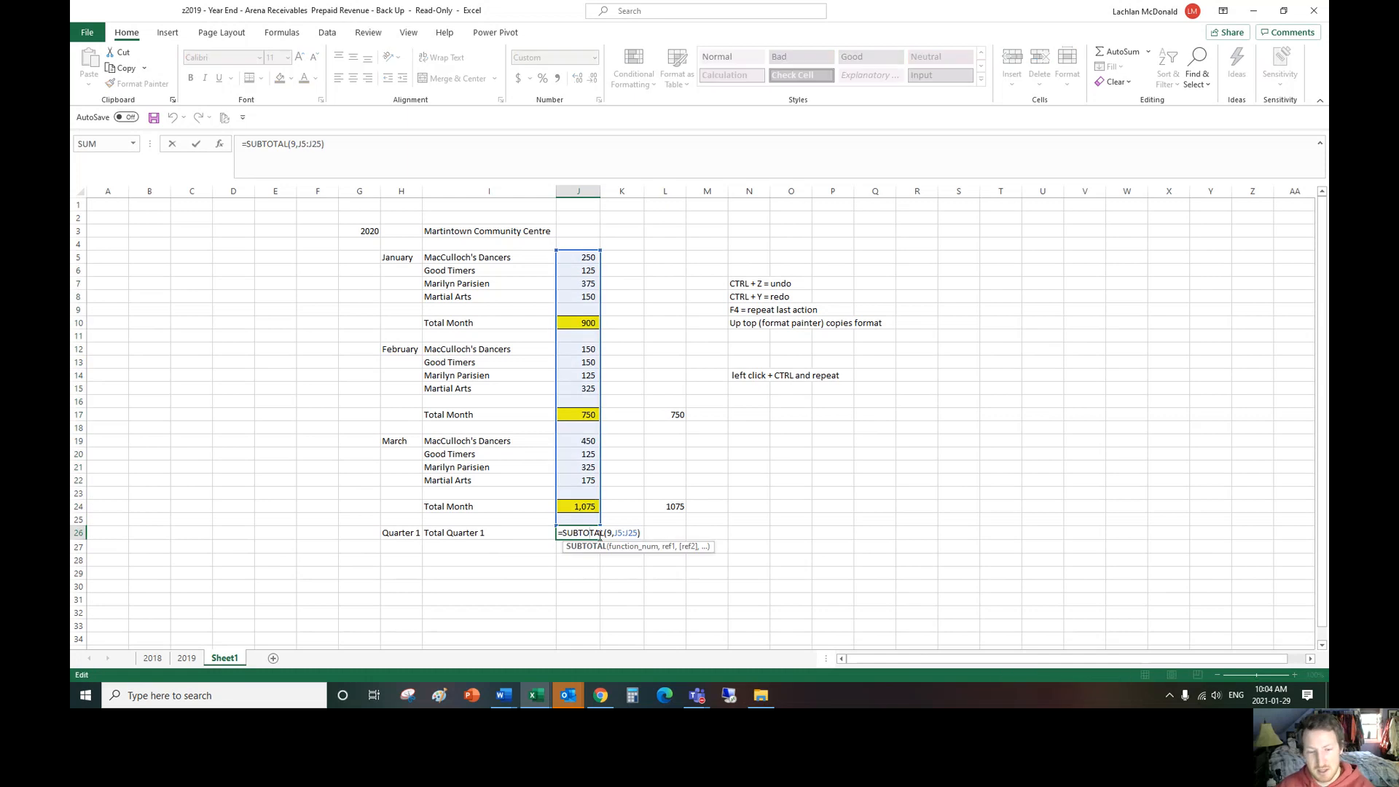
key(Return)
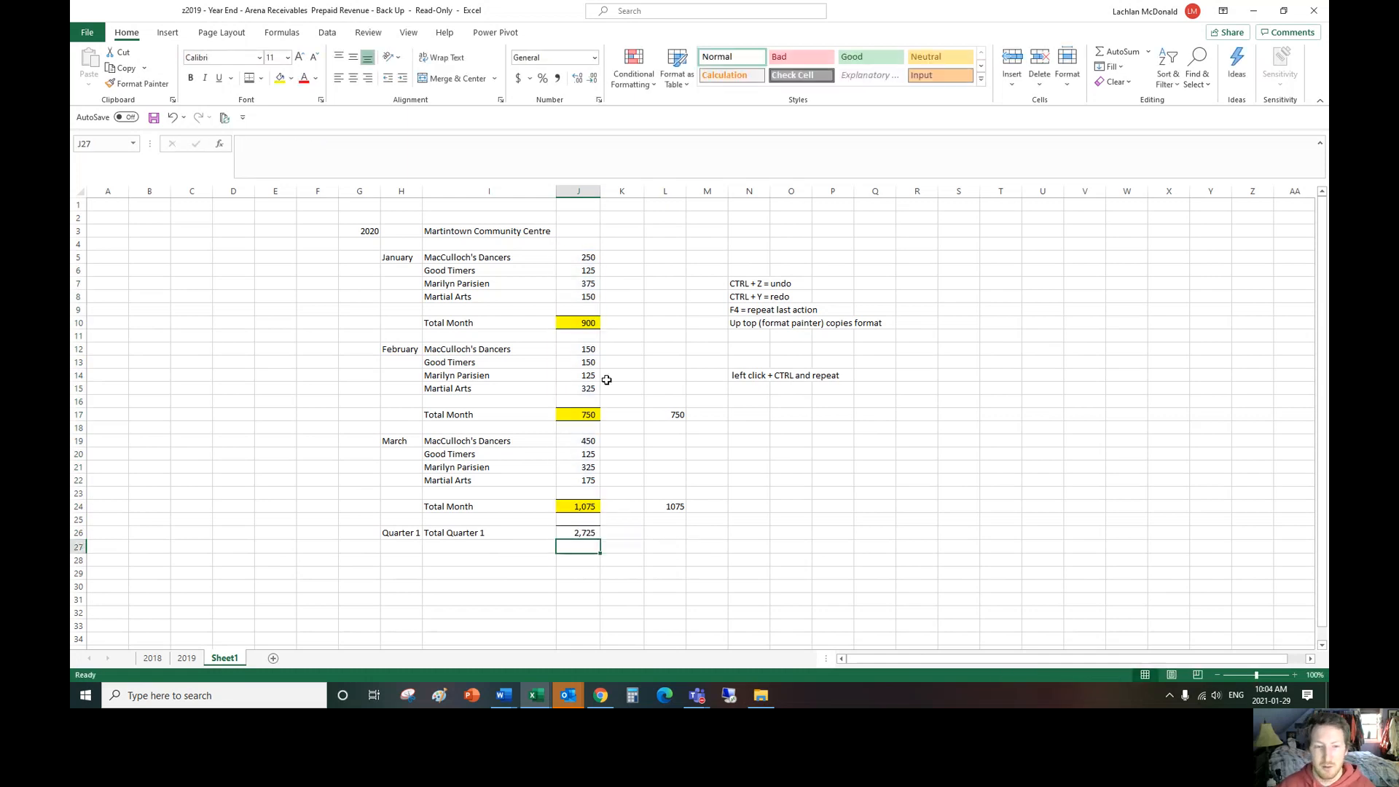
Step: Check the combined sum of the individual January, February and March amounts against the quarter subtotal in J26
drag(588, 256, 589, 297)
drag(587, 349, 588, 390)
drag(589, 441, 588, 481)
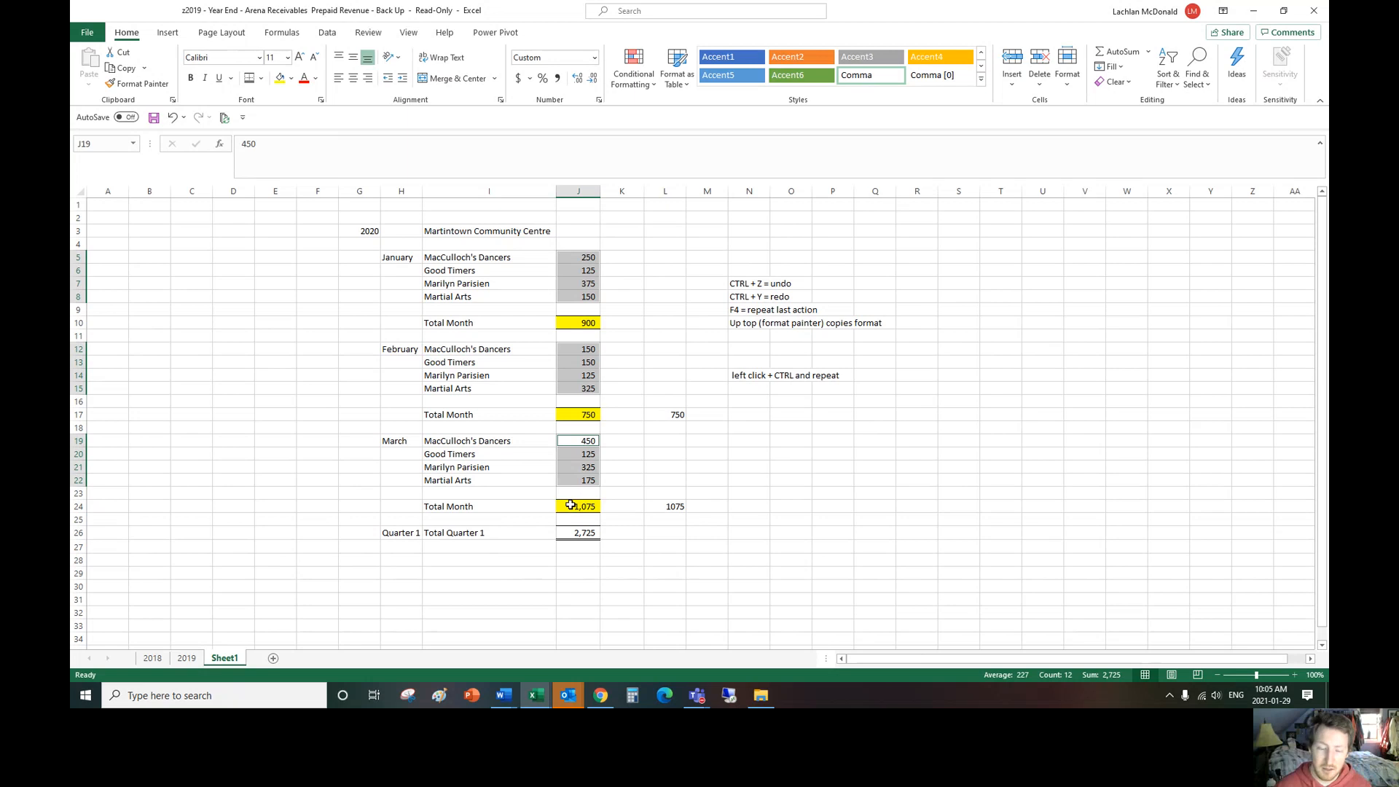
click(665, 569)
double_click(583, 532)
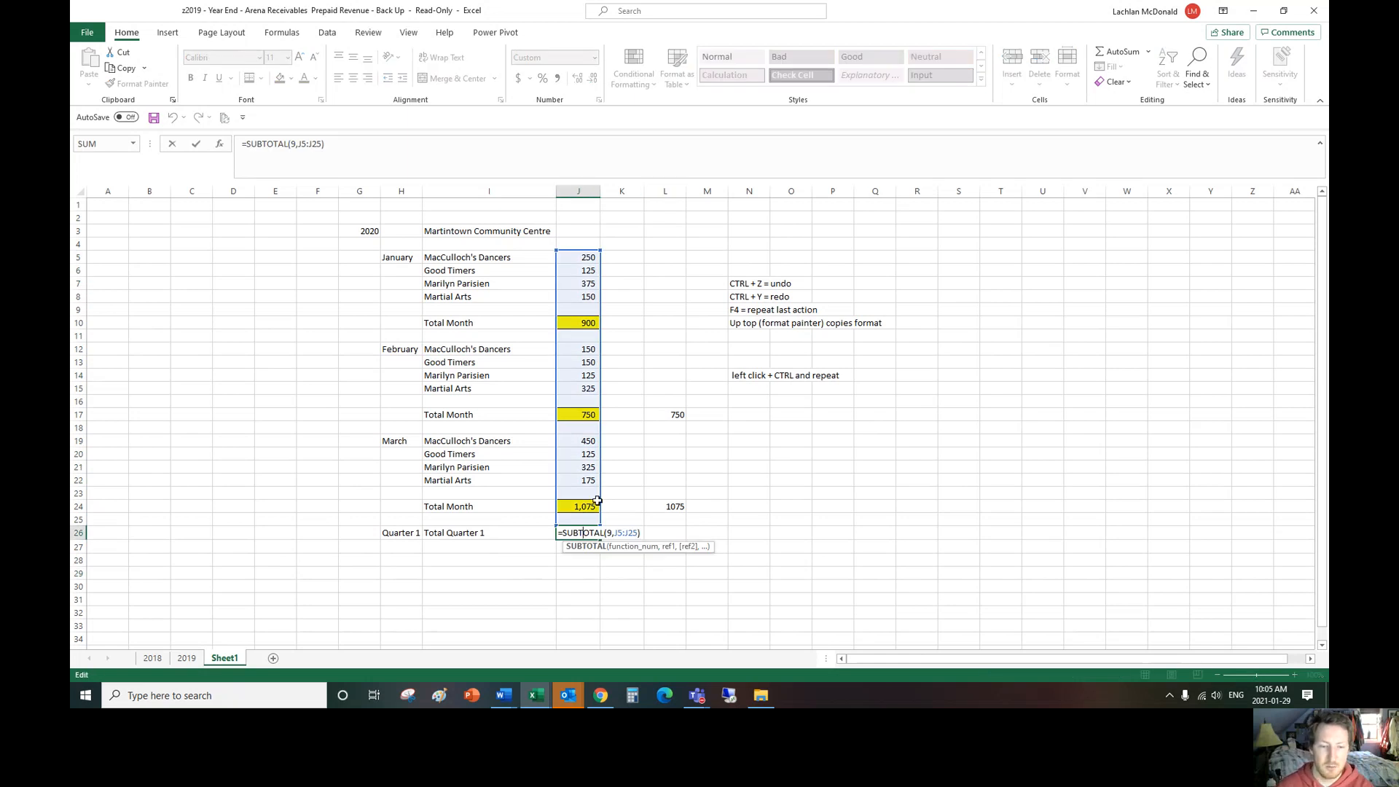
click(786, 495)
Step: Enter a test amount of 50 in the blank row above the March total, J23, and undo the entry
click(592, 494)
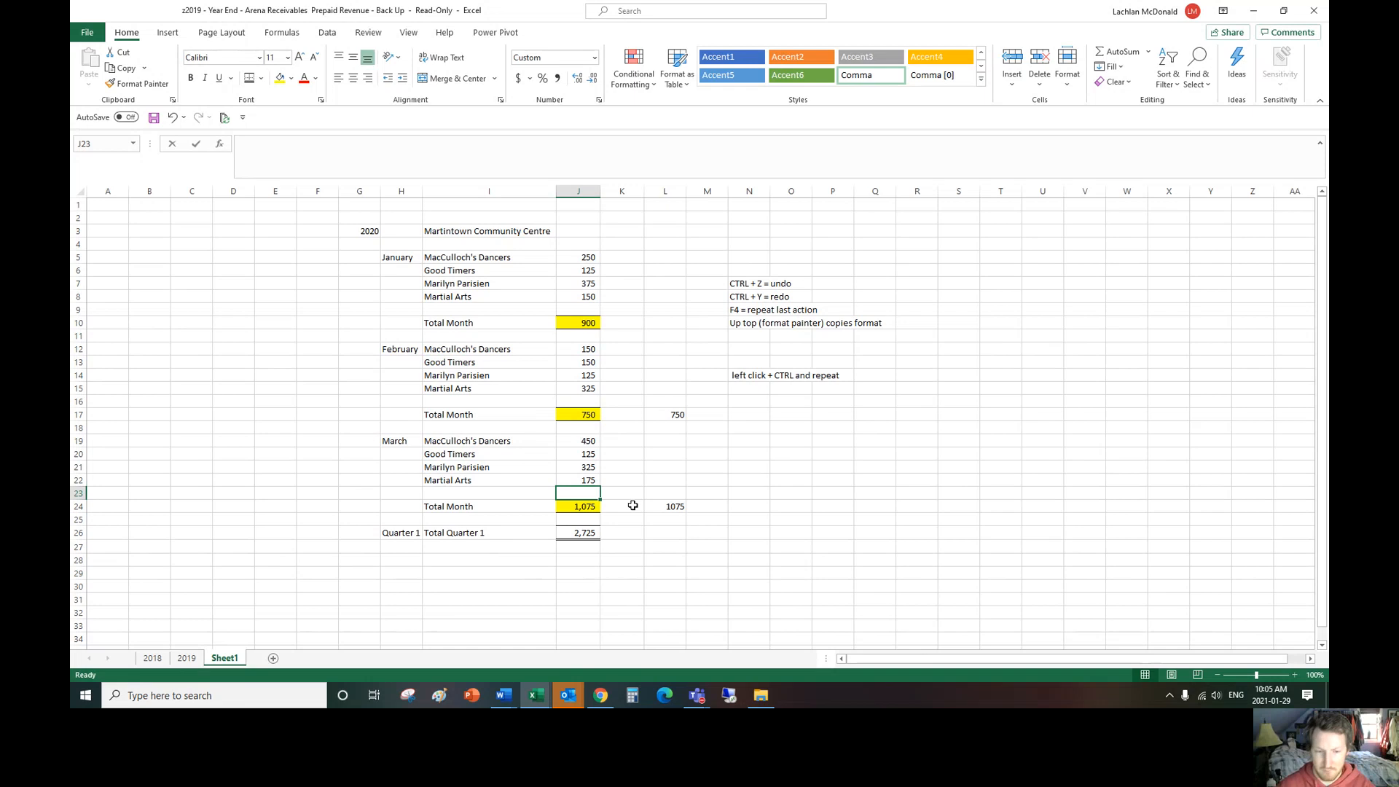
text(50)
key(Return)
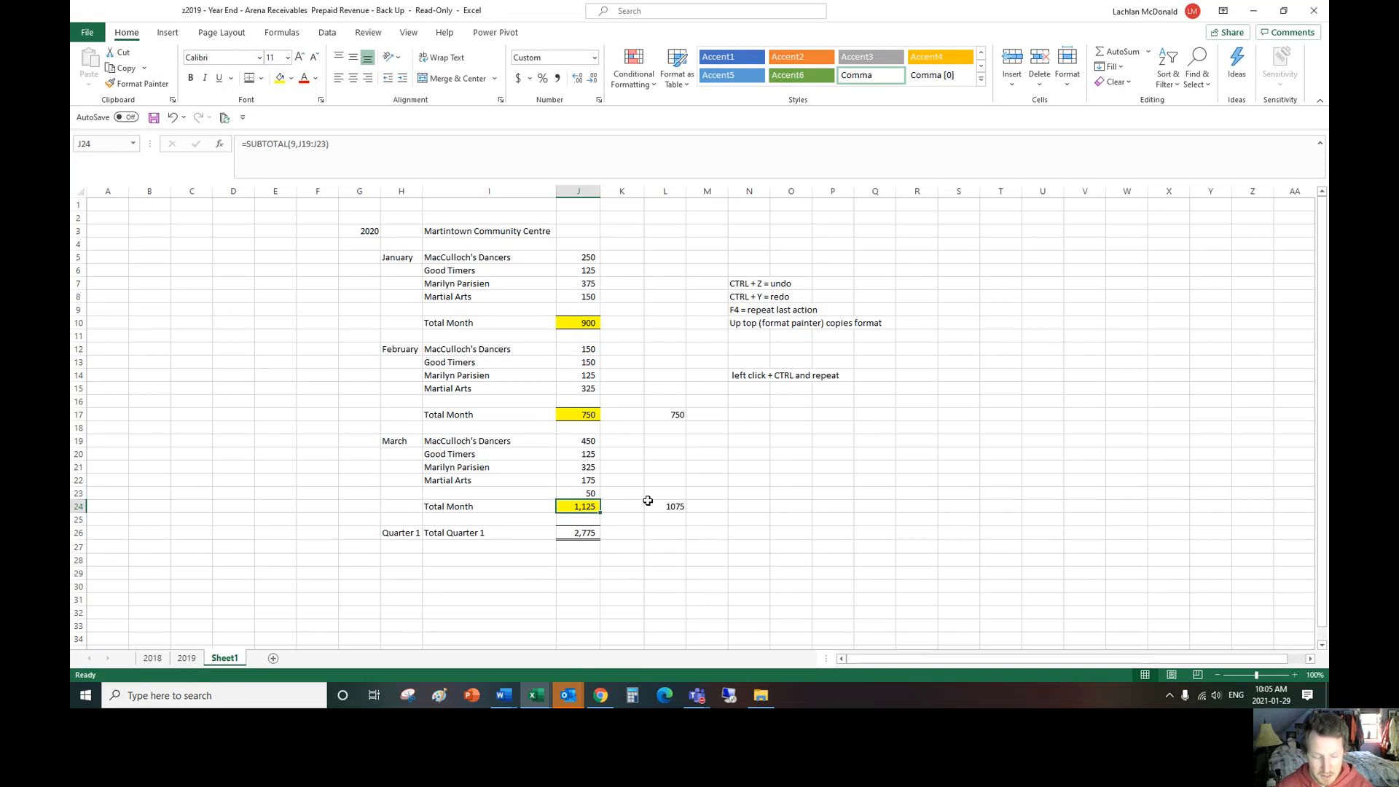
key(ctrl+z)
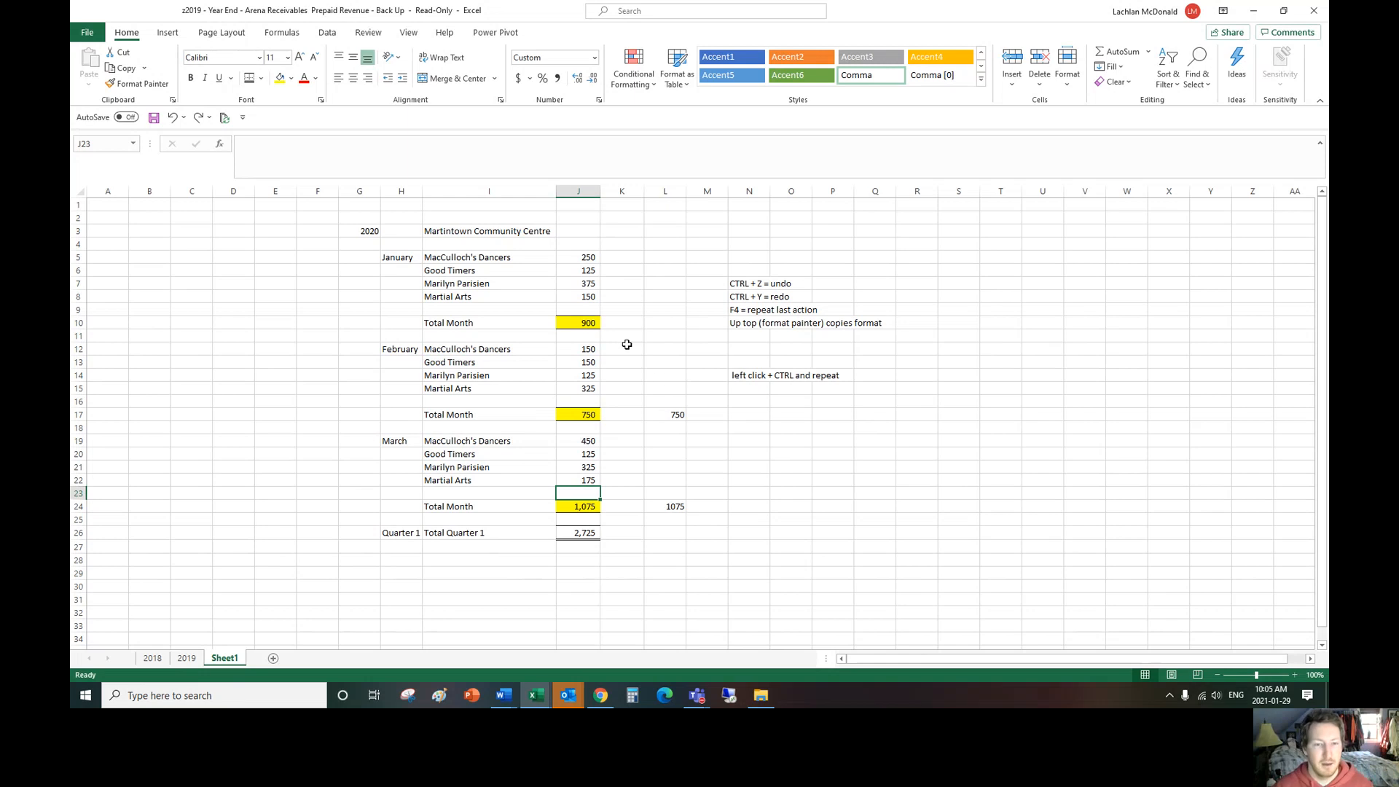
Step: Add the note "--> 2x click and carry forth" in N11 beneath the format painter tip
click(738, 286)
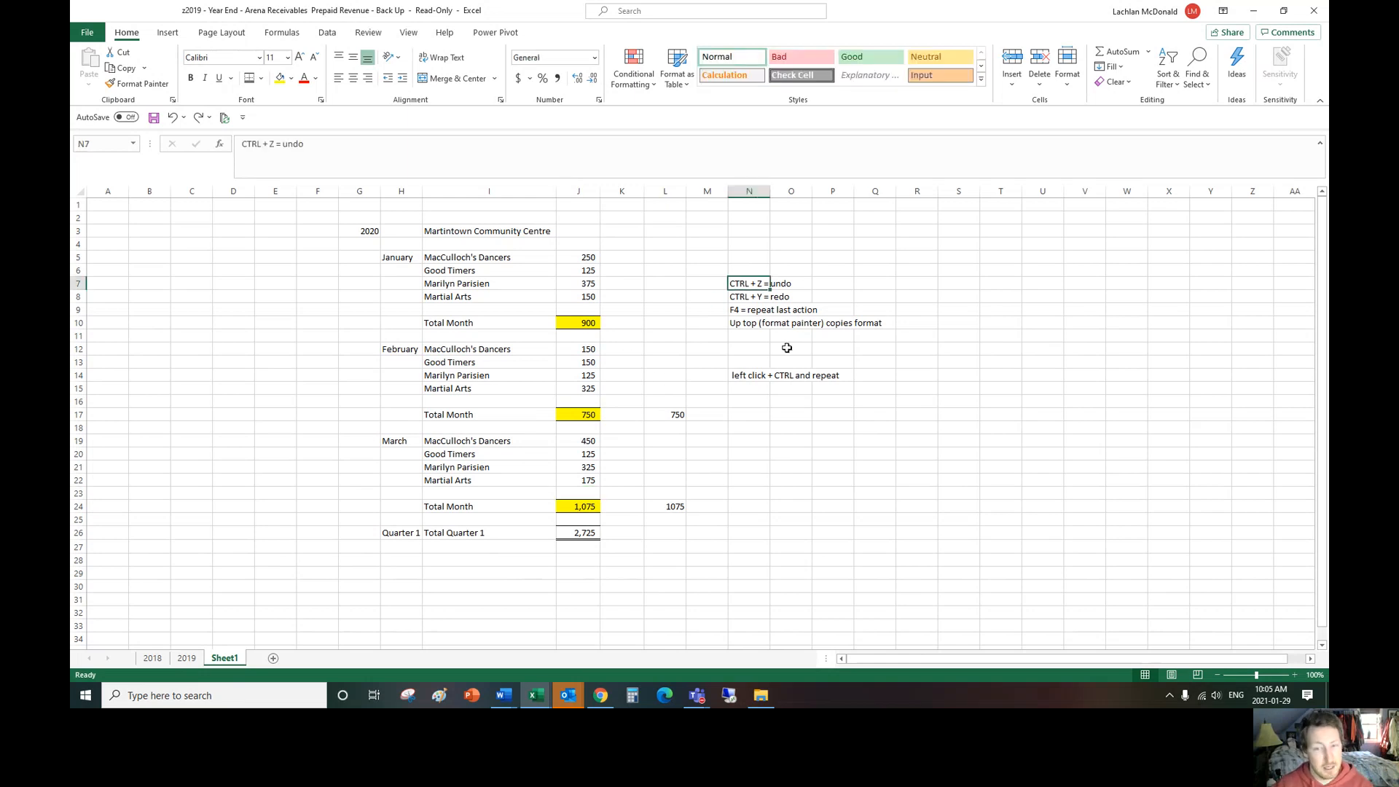
click(749, 299)
click(742, 313)
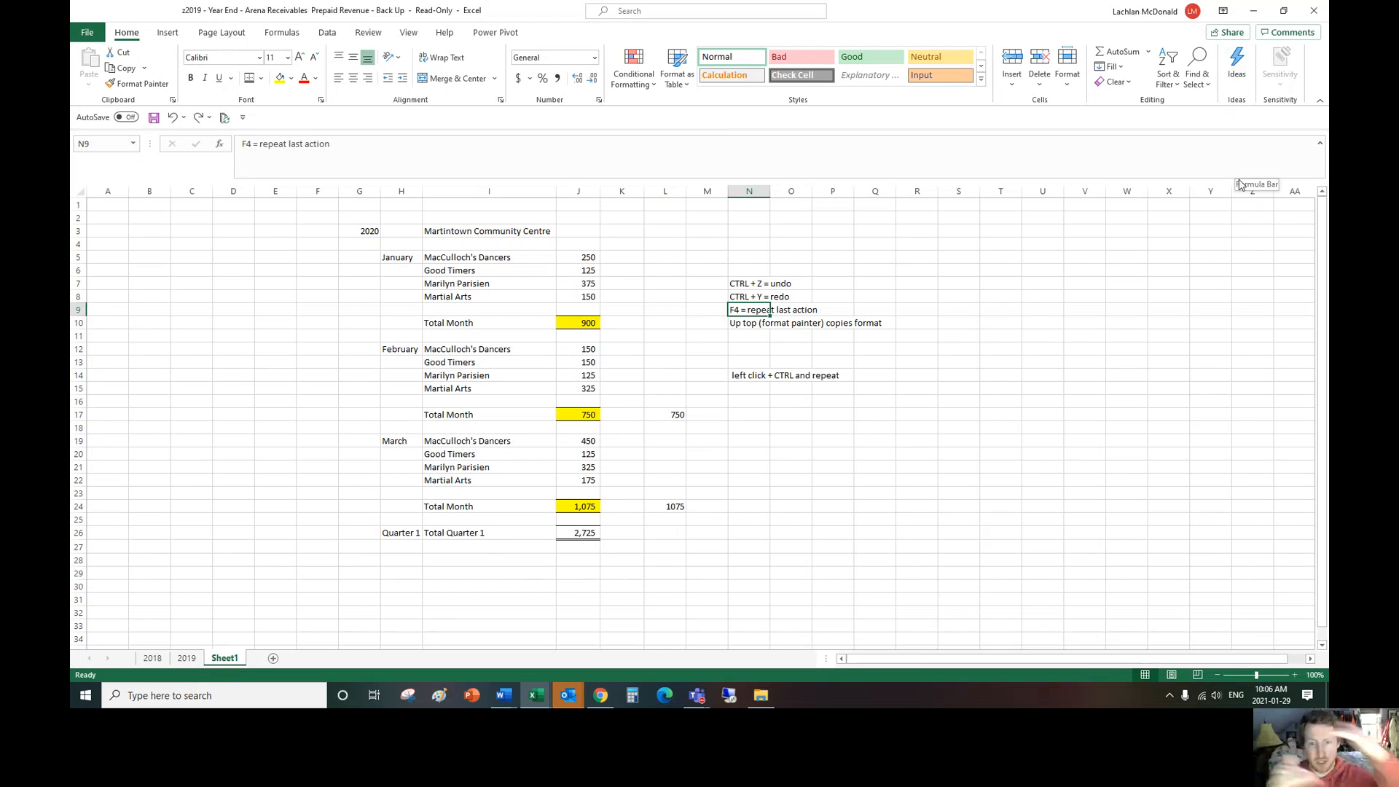
click(743, 324)
click(755, 336)
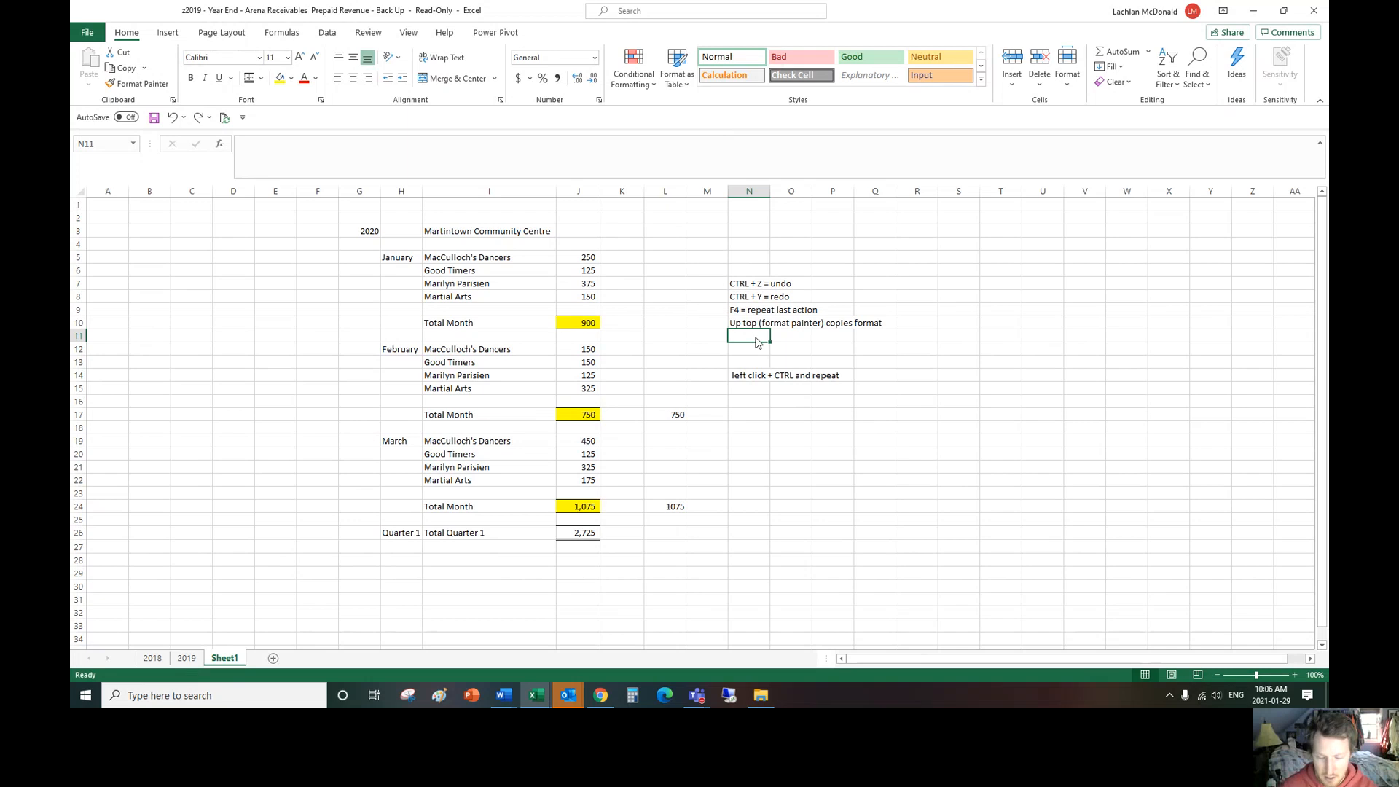
text('-->)
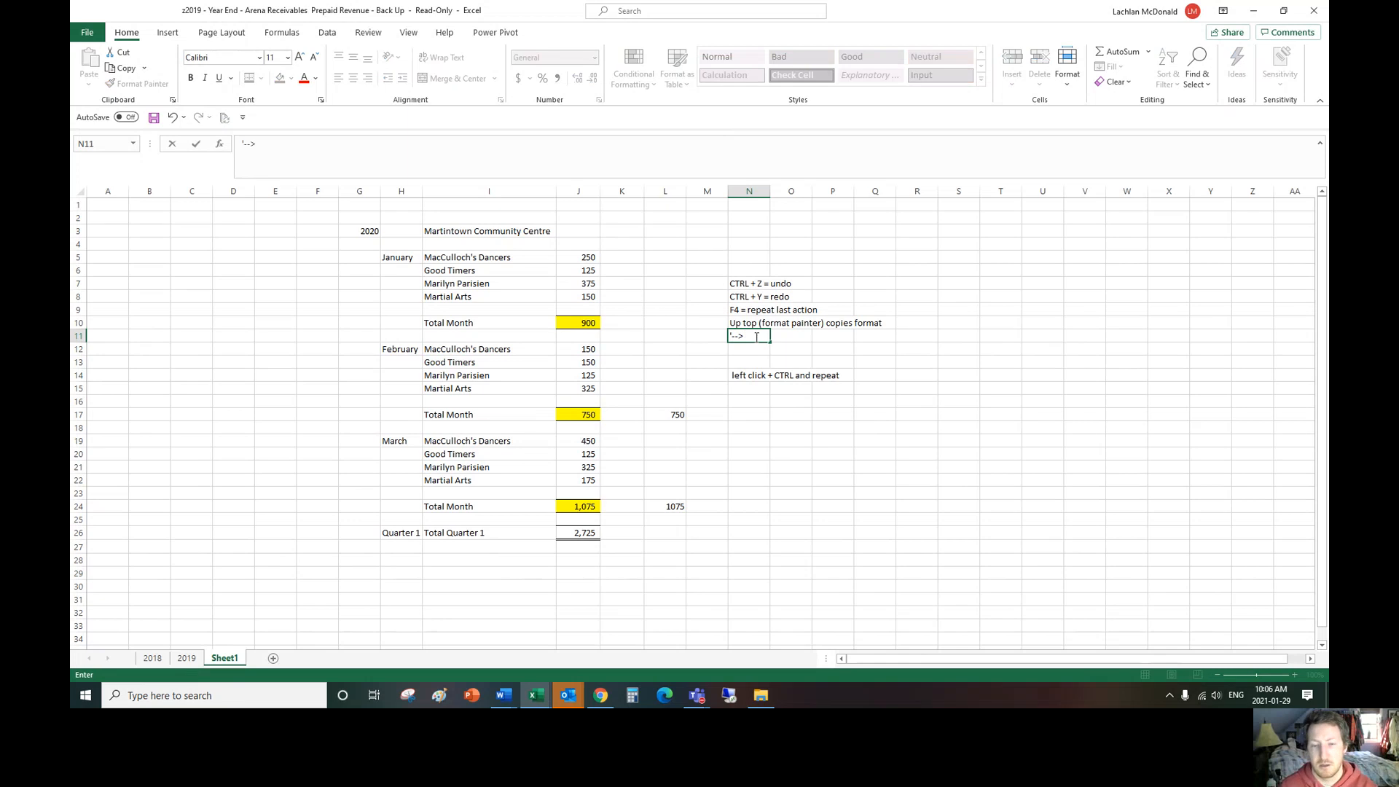
text( 2x click and)
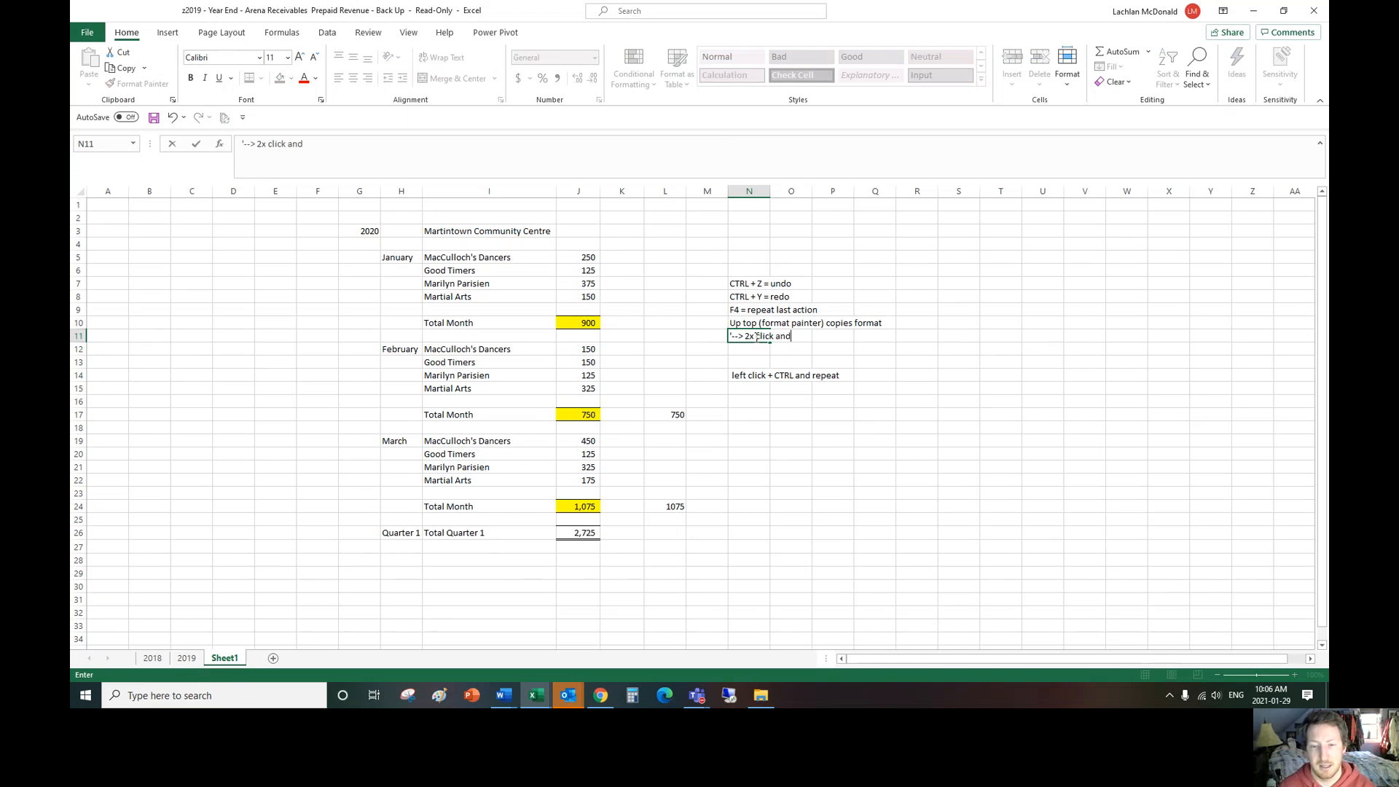
text( carry for)
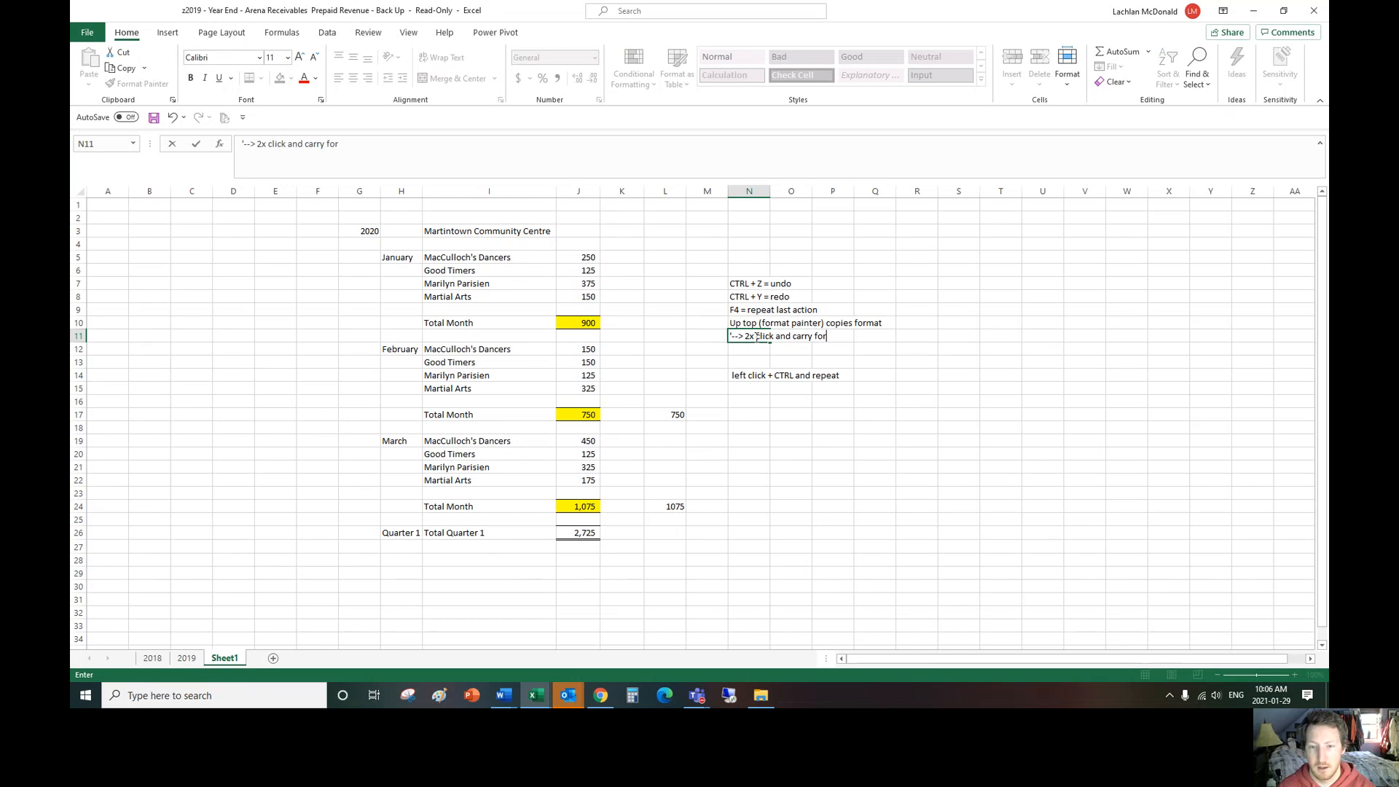
text(th)
key(Return)
Step: Demonstrate the multi-selection tip in N14 by adding the January amounts J5:J8 to the selection
click(753, 374)
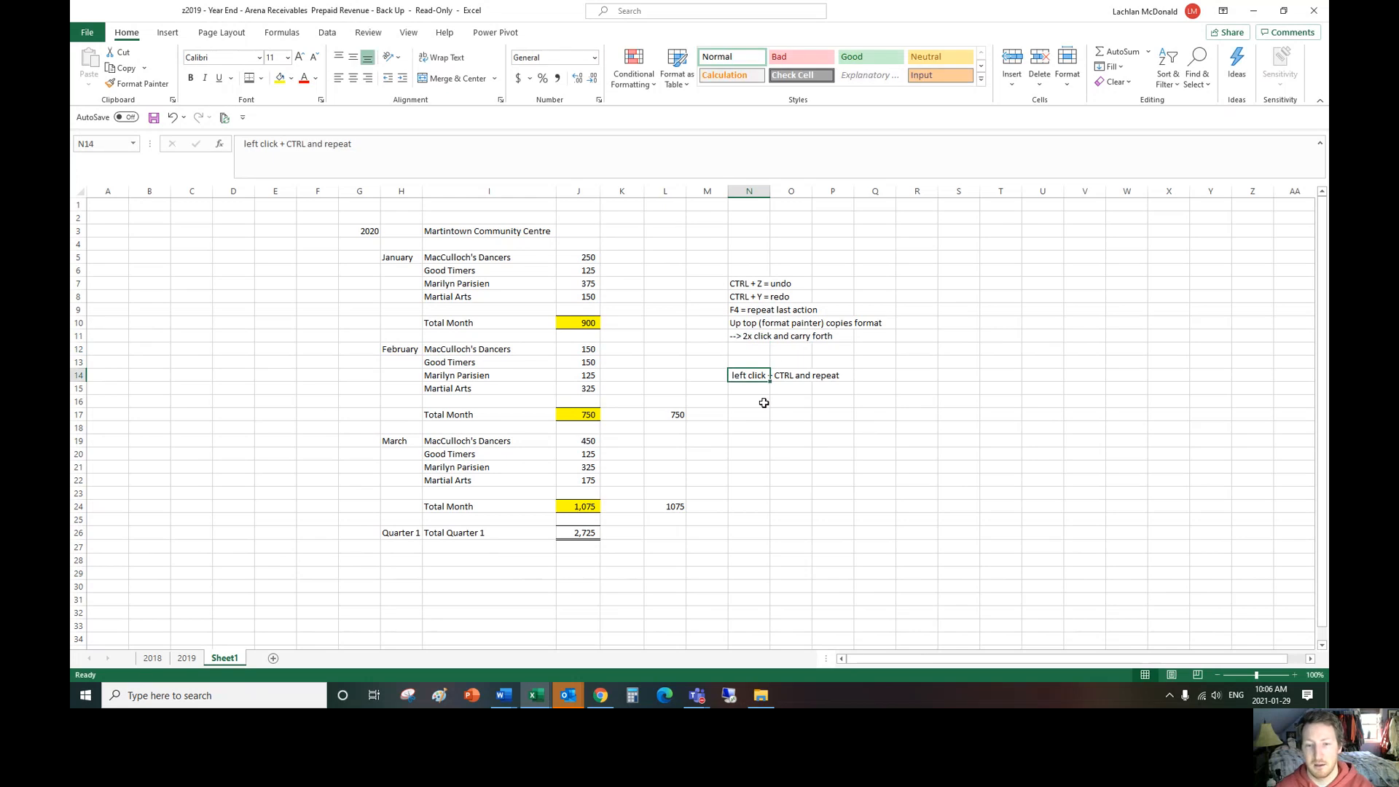
drag(591, 259, 590, 298)
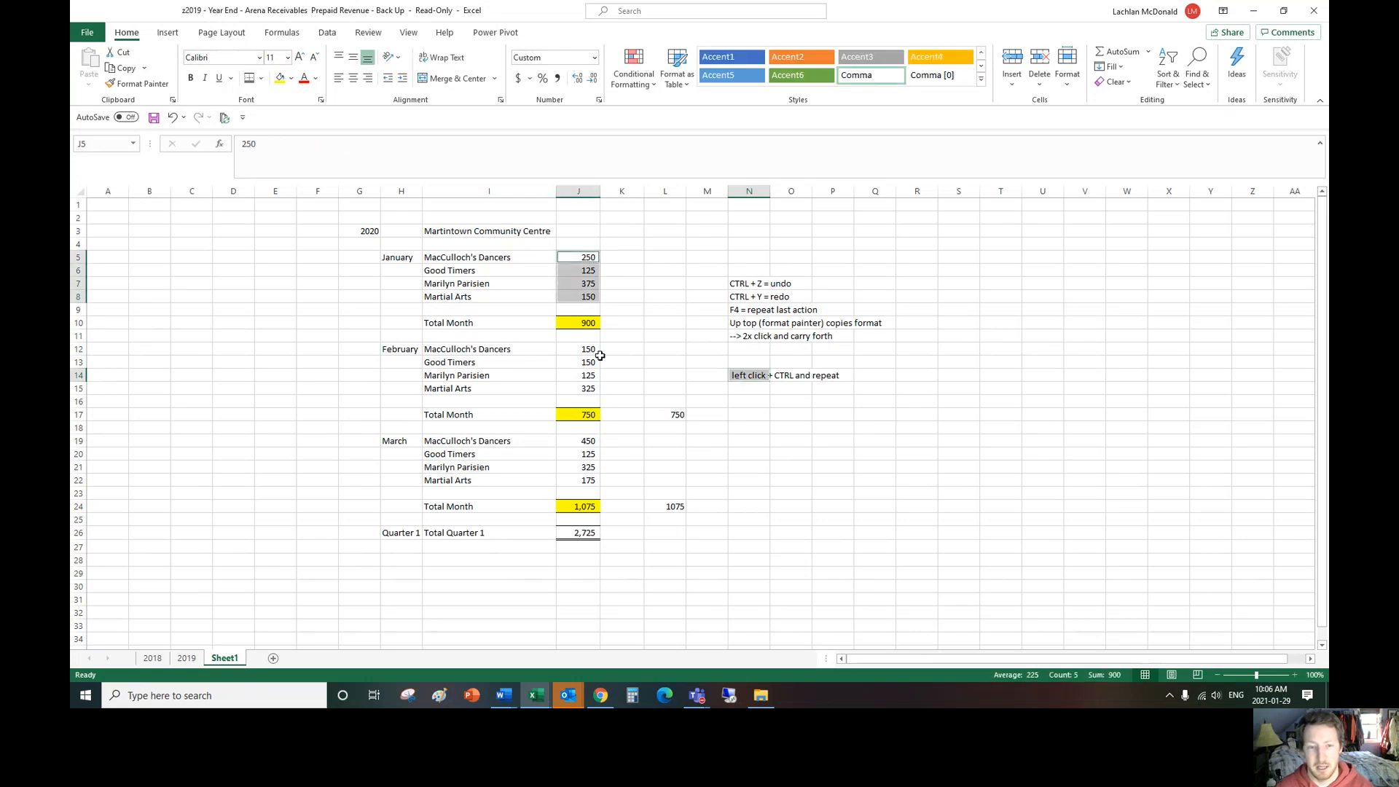
click(766, 381)
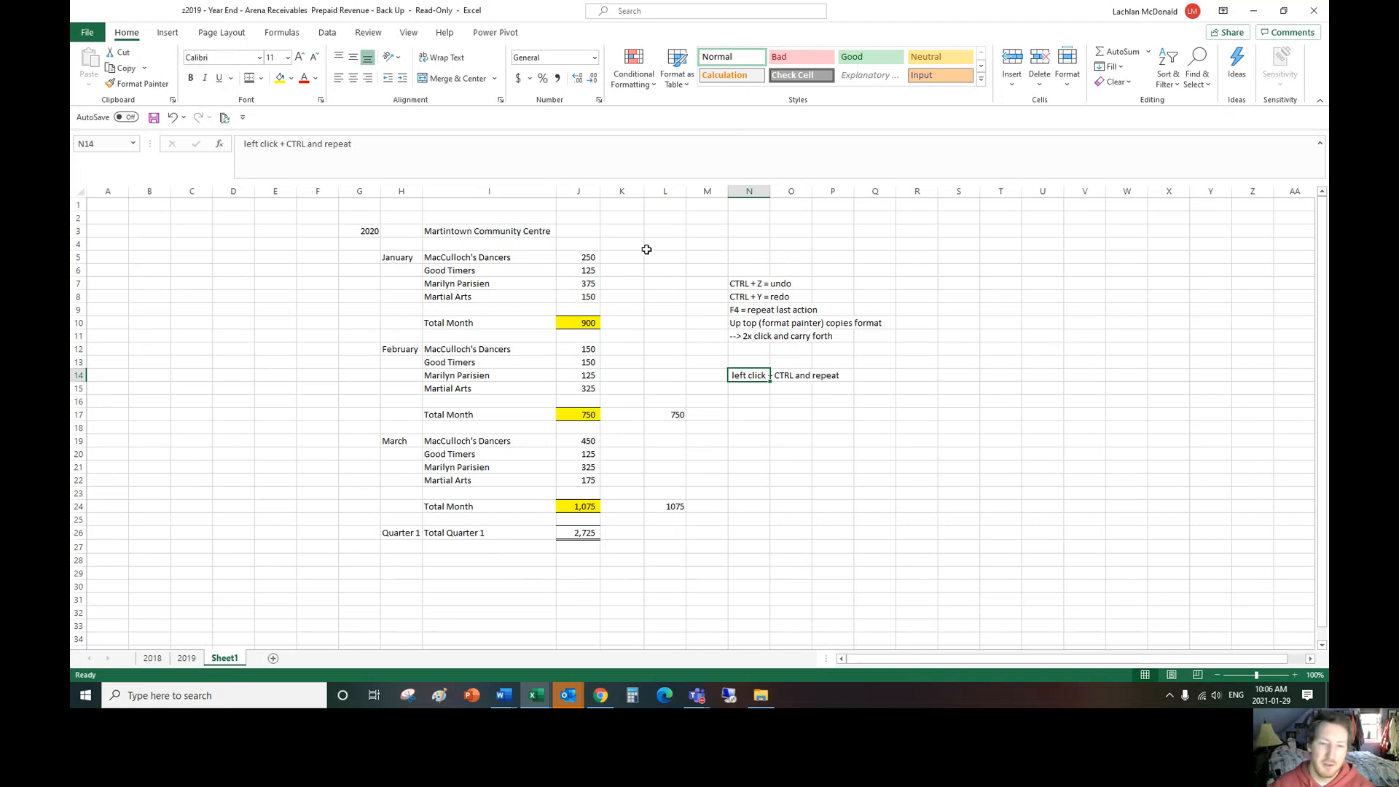
Step: Delete the empty columns A through F beside the revenue sheet
drag(314, 189, 108, 191)
right_click(108, 191)
click(157, 313)
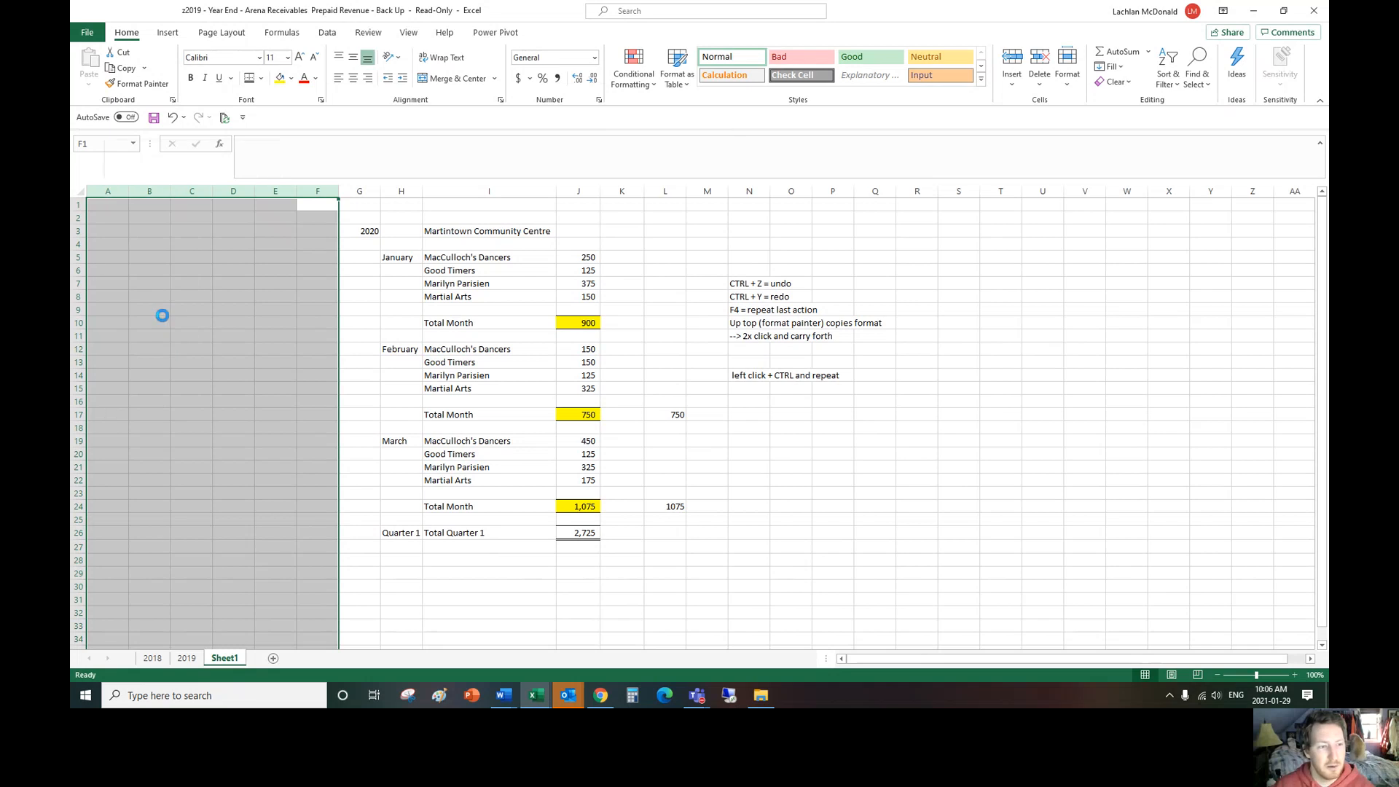
Step: Enter the column headers Year, Month, Centre, Group and Amount across M3:Q3
click(701, 232)
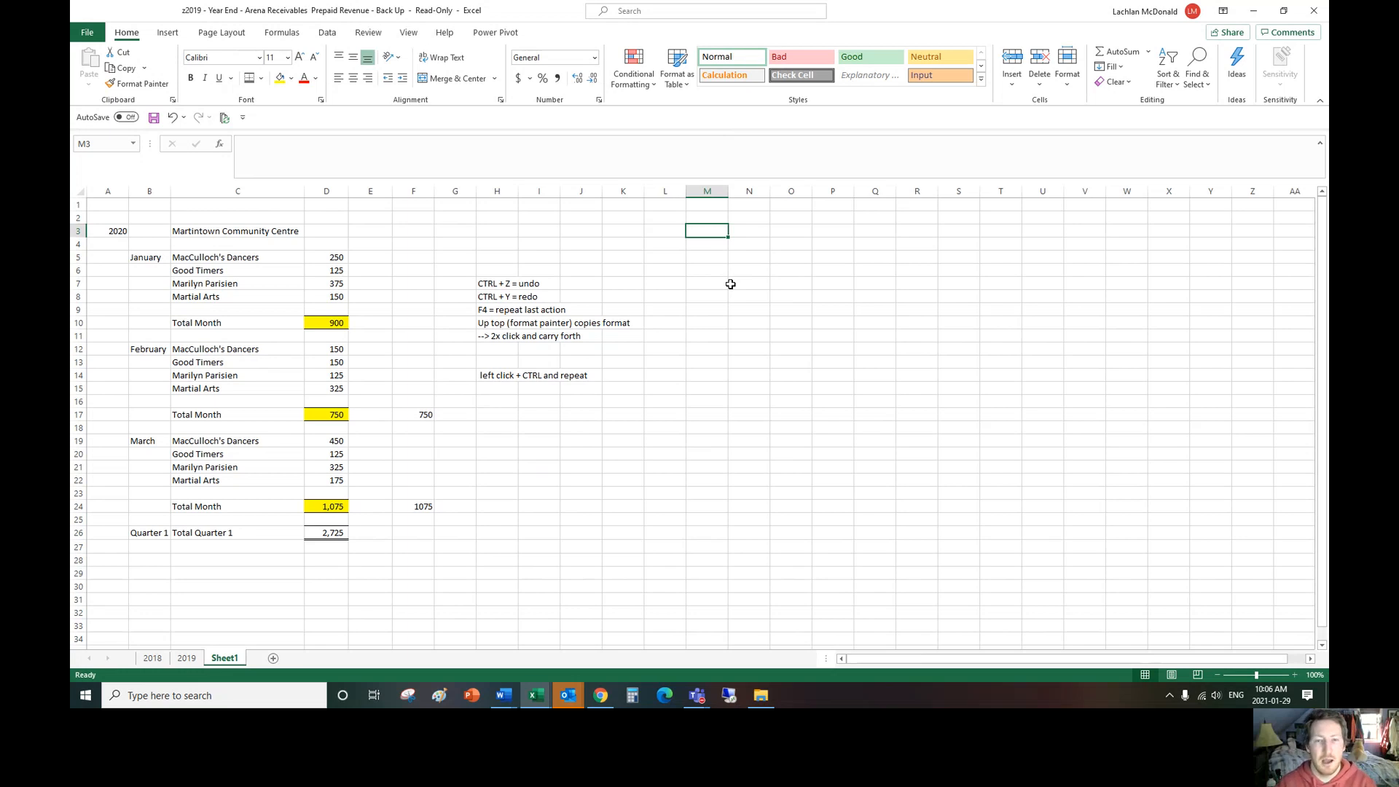
text(Year)
key(Tab)
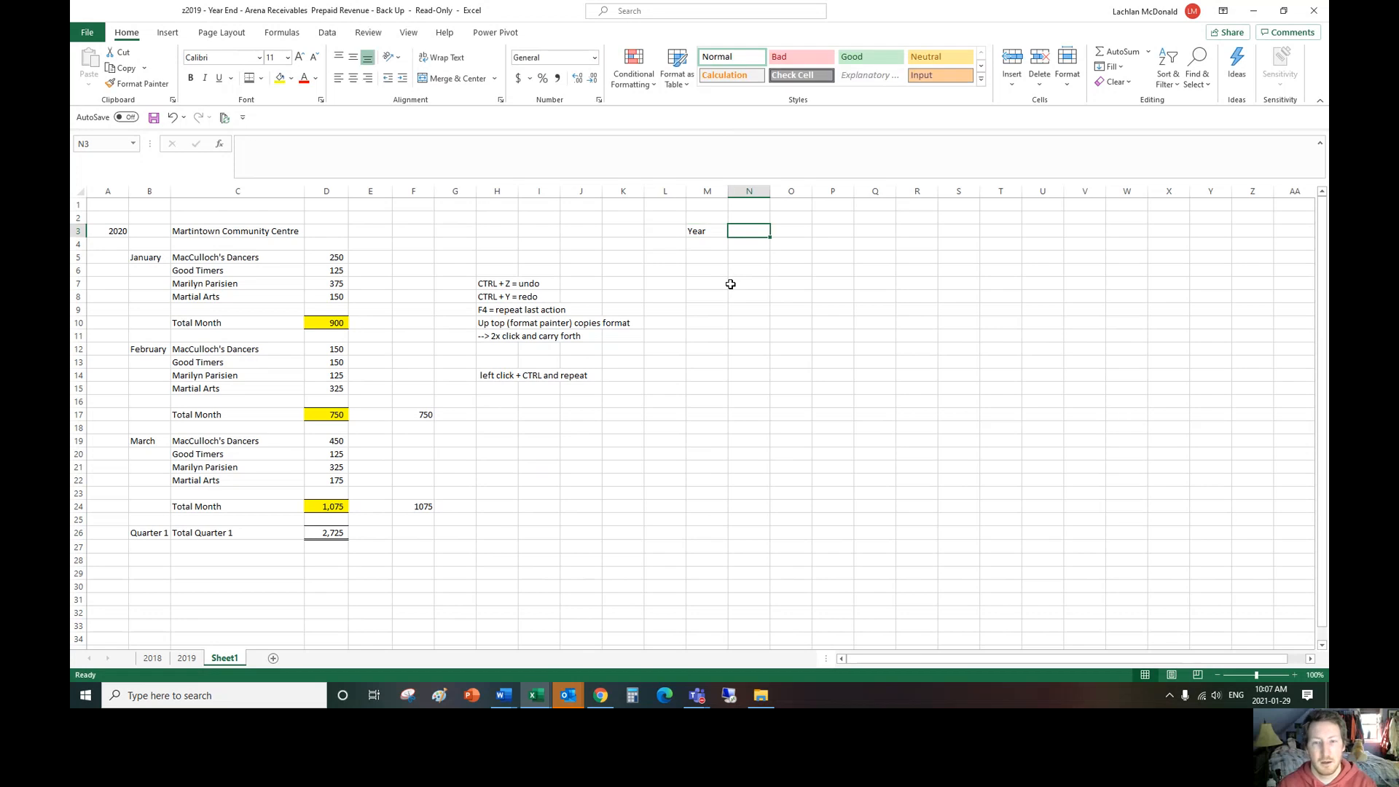
text(Month)
key(Tab)
text(Centr)
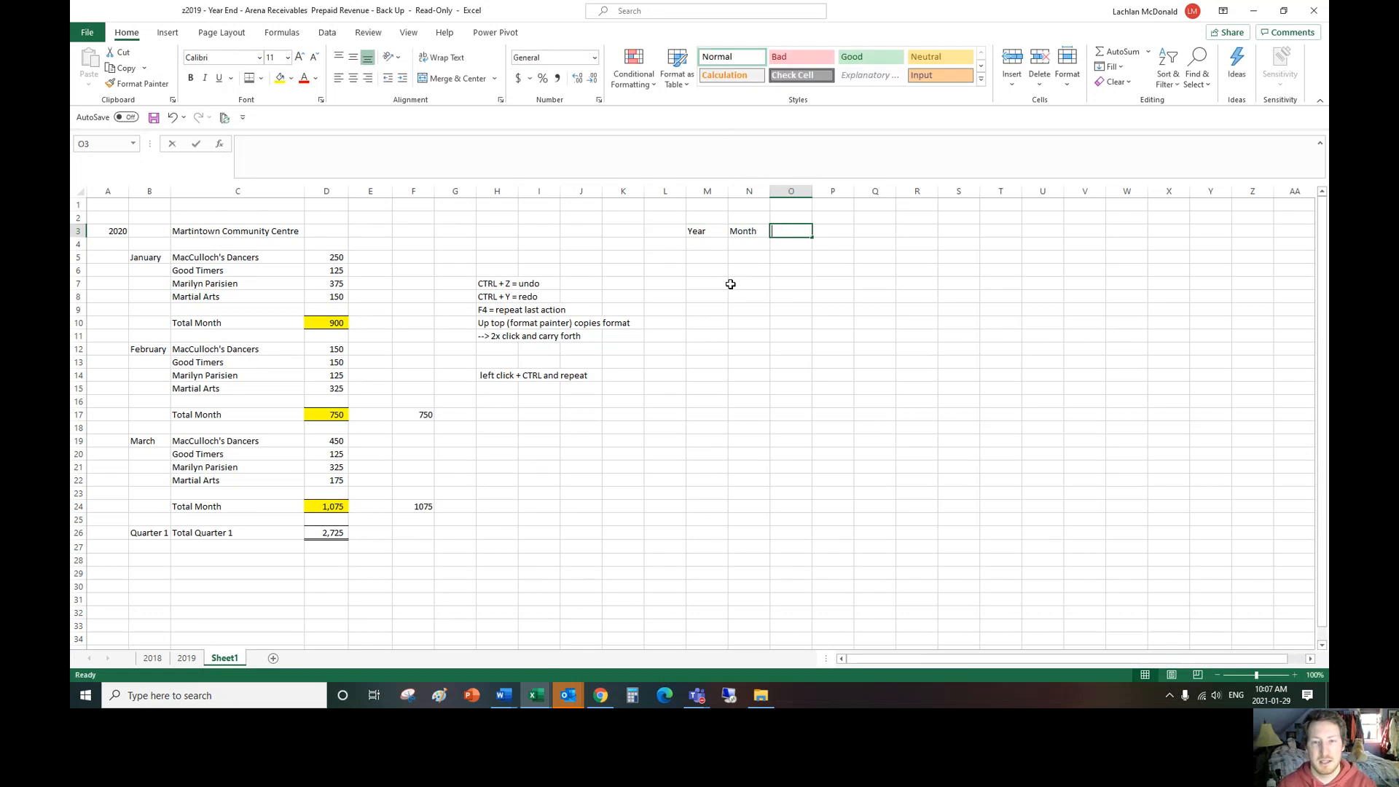
text(e)
key(Tab)
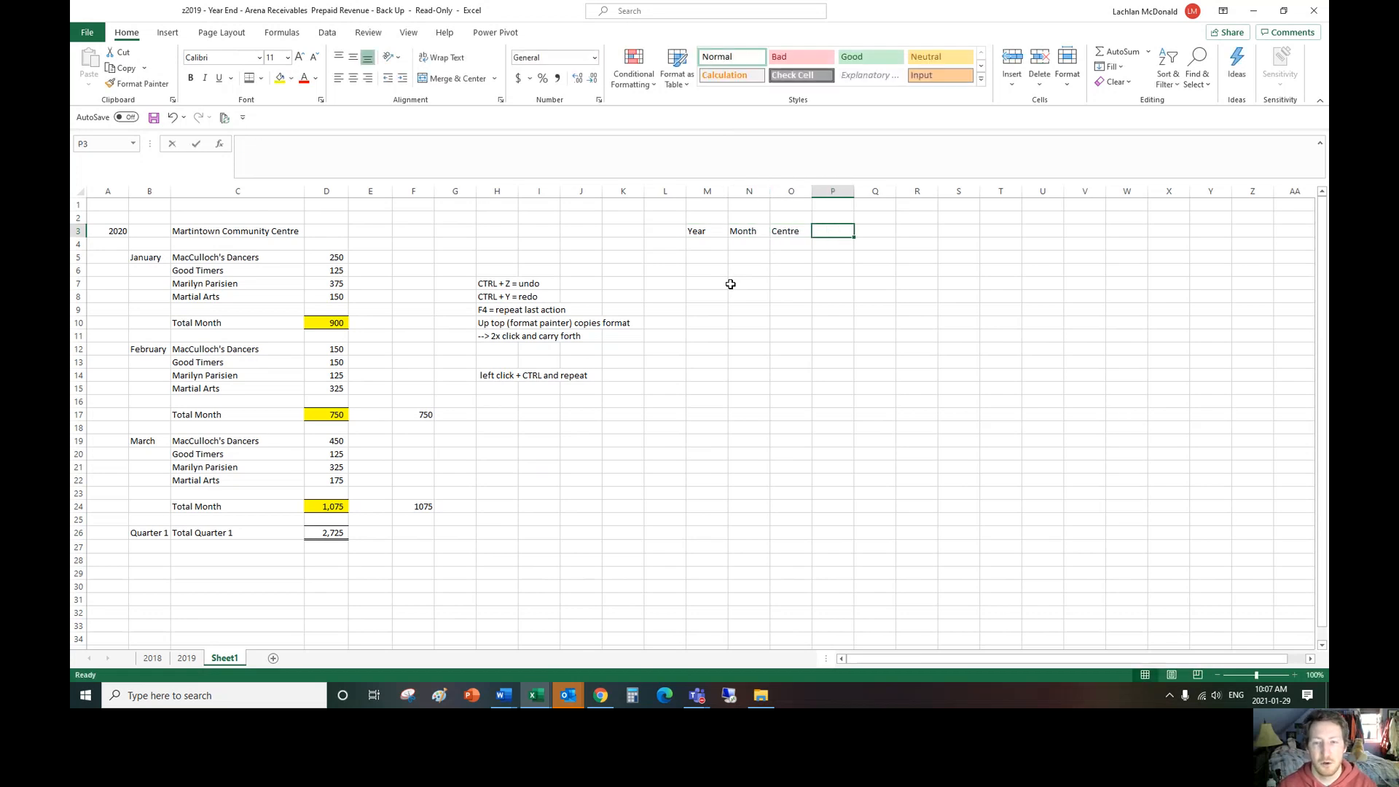
text(Groupt)
key(BackSpace)
key(Tab)
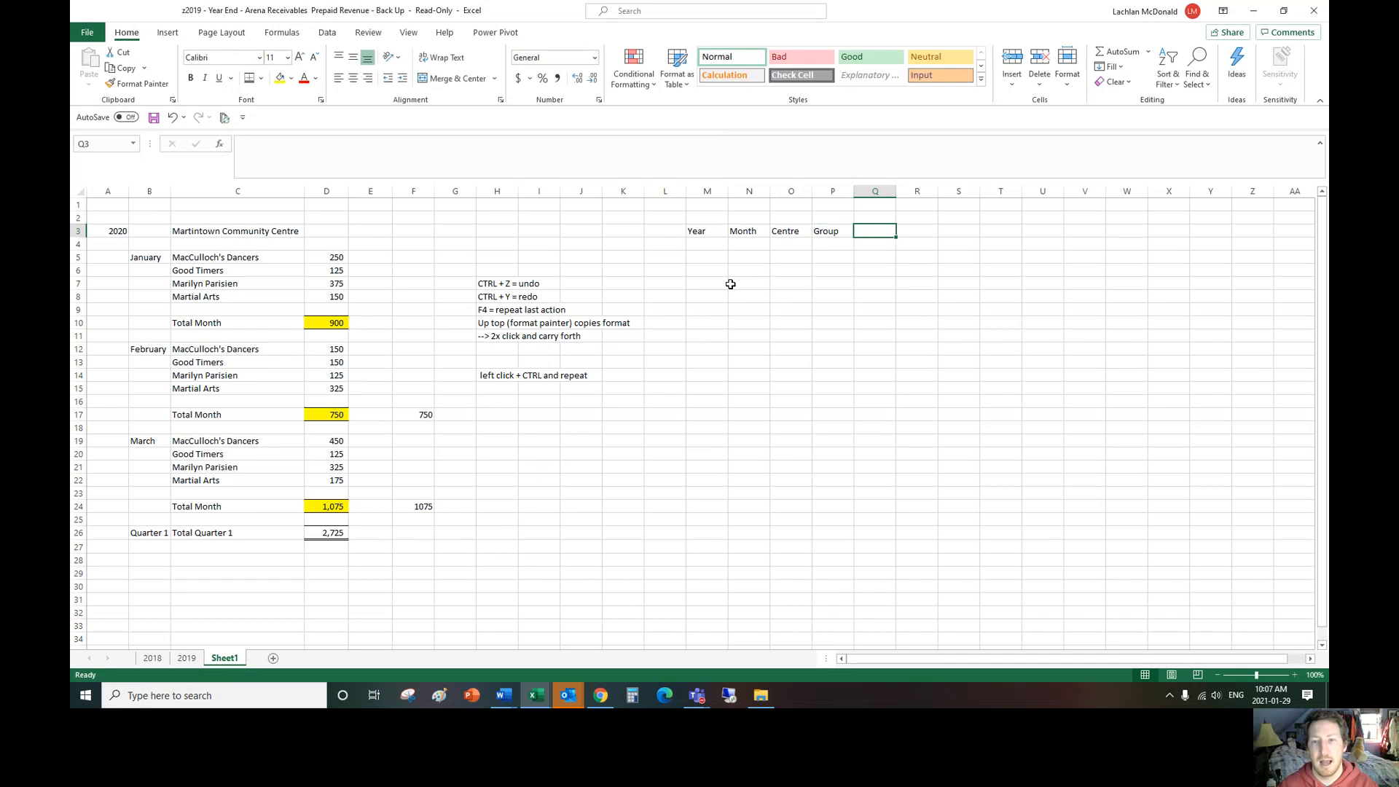
text(Amount)
key(Return)
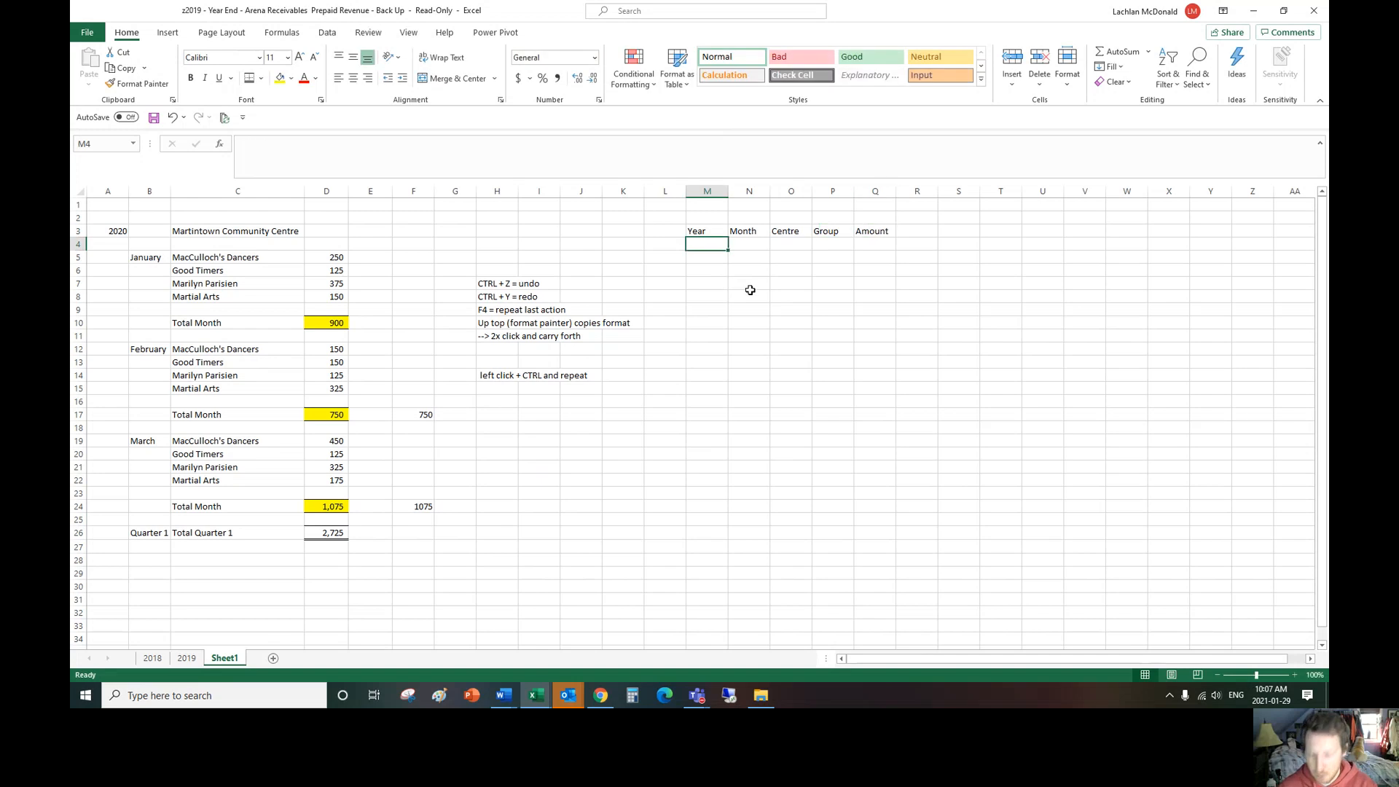
Step: Enter 2020 in M4 and fill it down the Year column to M26
text(2020)
key(Return)
click(723, 244)
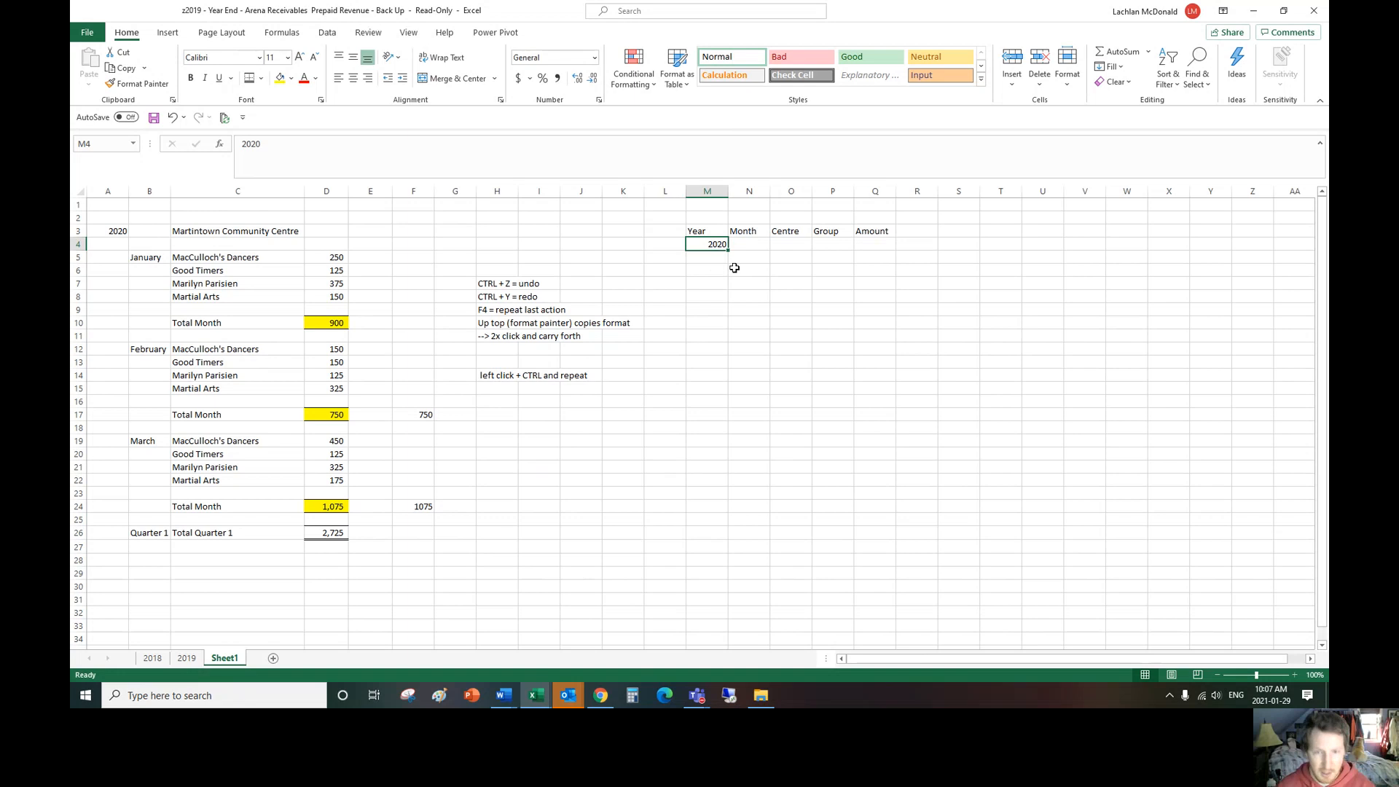
drag(728, 252, 705, 539)
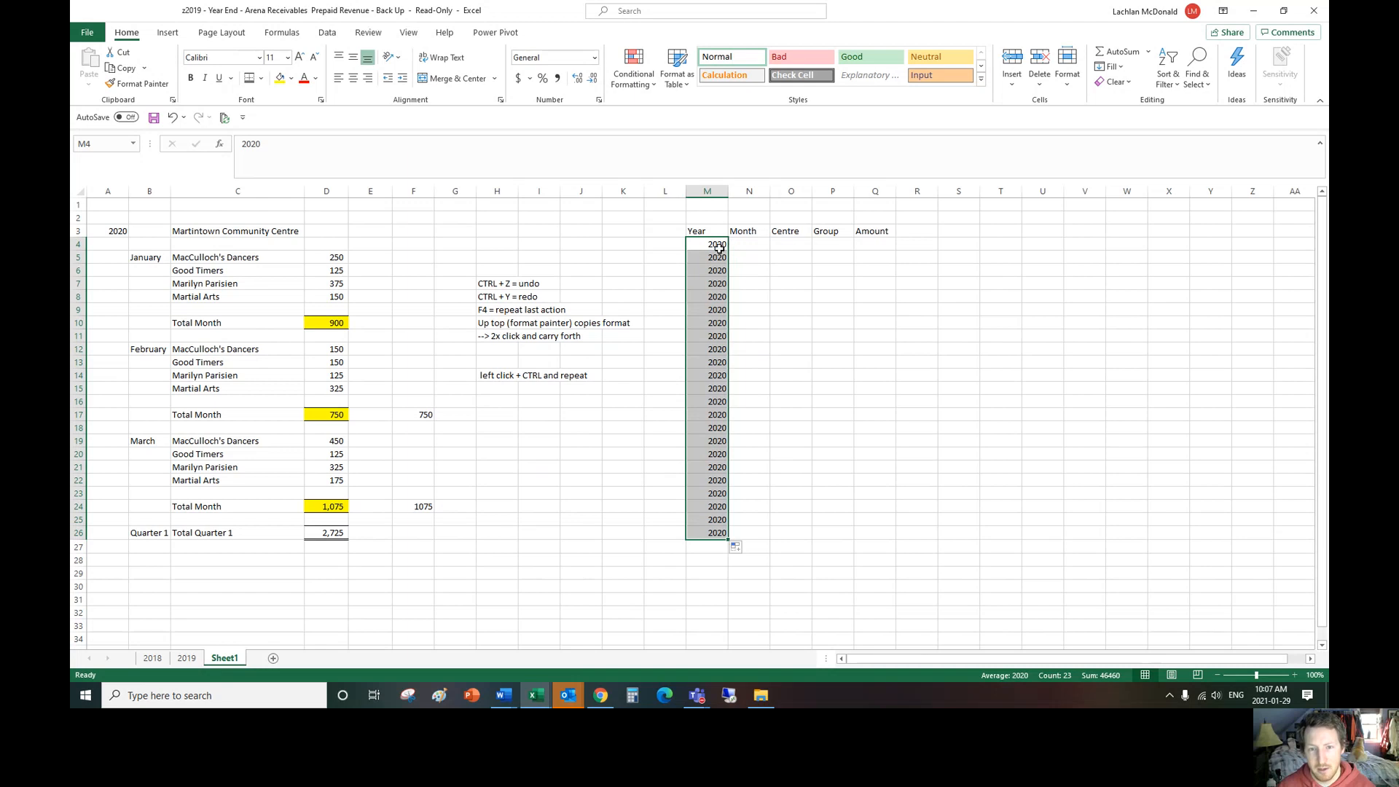
Step: Change the Year entries to 2021 in M5 and 2022 in M6
click(720, 259)
text(2021)
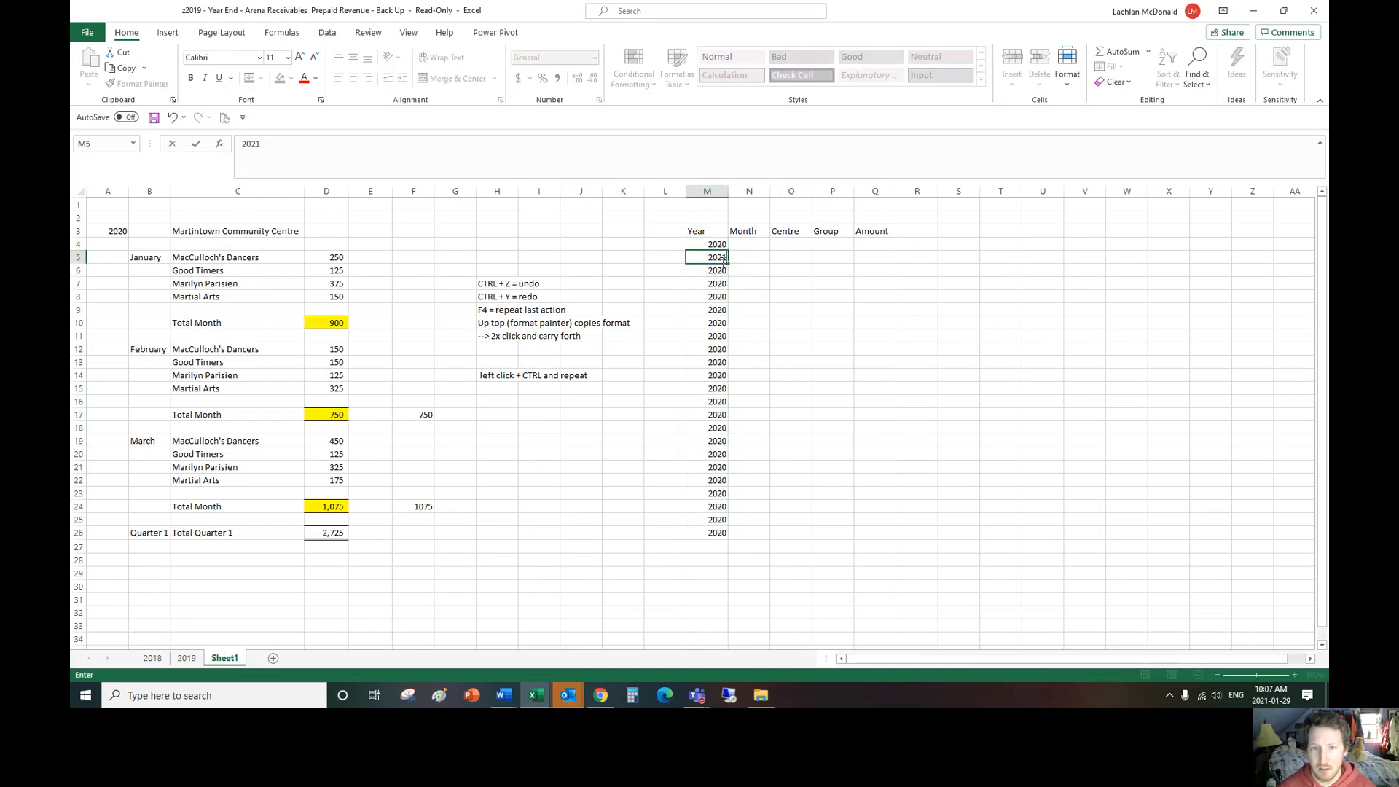
key(Return)
text(202)
key(Return)
click(724, 269)
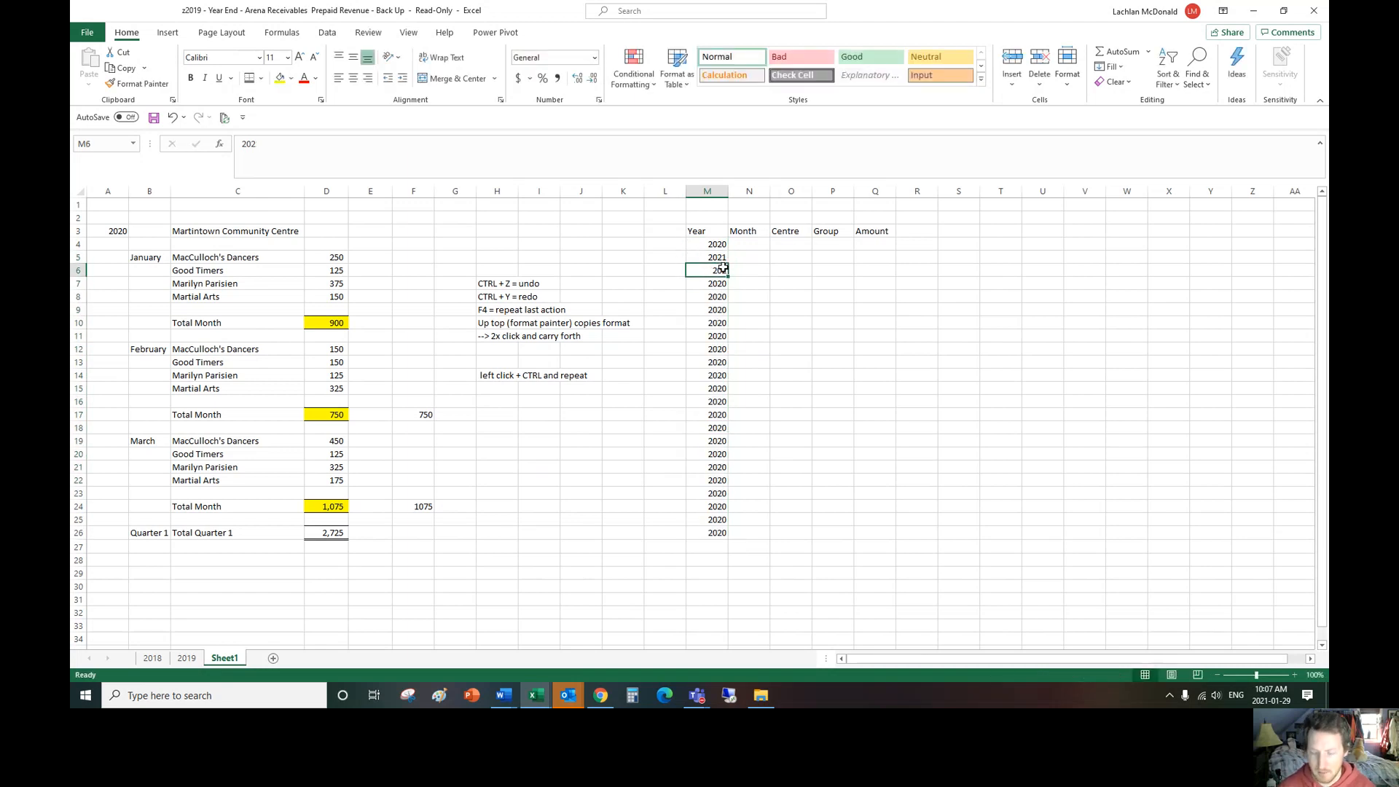
text(2022)
key(Return)
click(724, 270)
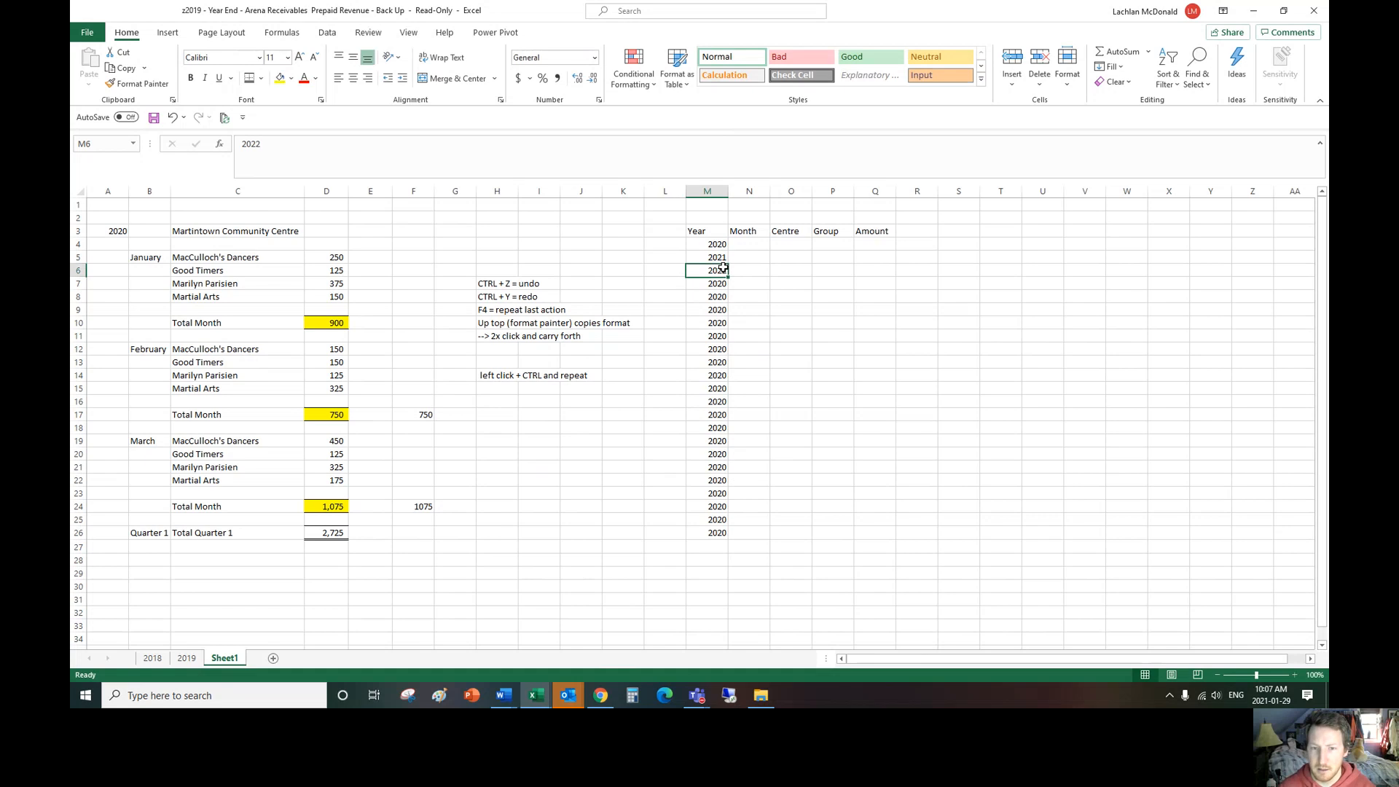
mouse_move(728, 276)
mouse_down()
mouse_move(738, 328)
mouse_move(740, 293)
mouse_up()
Step: Fill the 2020 value from M4 automatically down the Year column to M26, undoing the fill once and repeating it
click(721, 245)
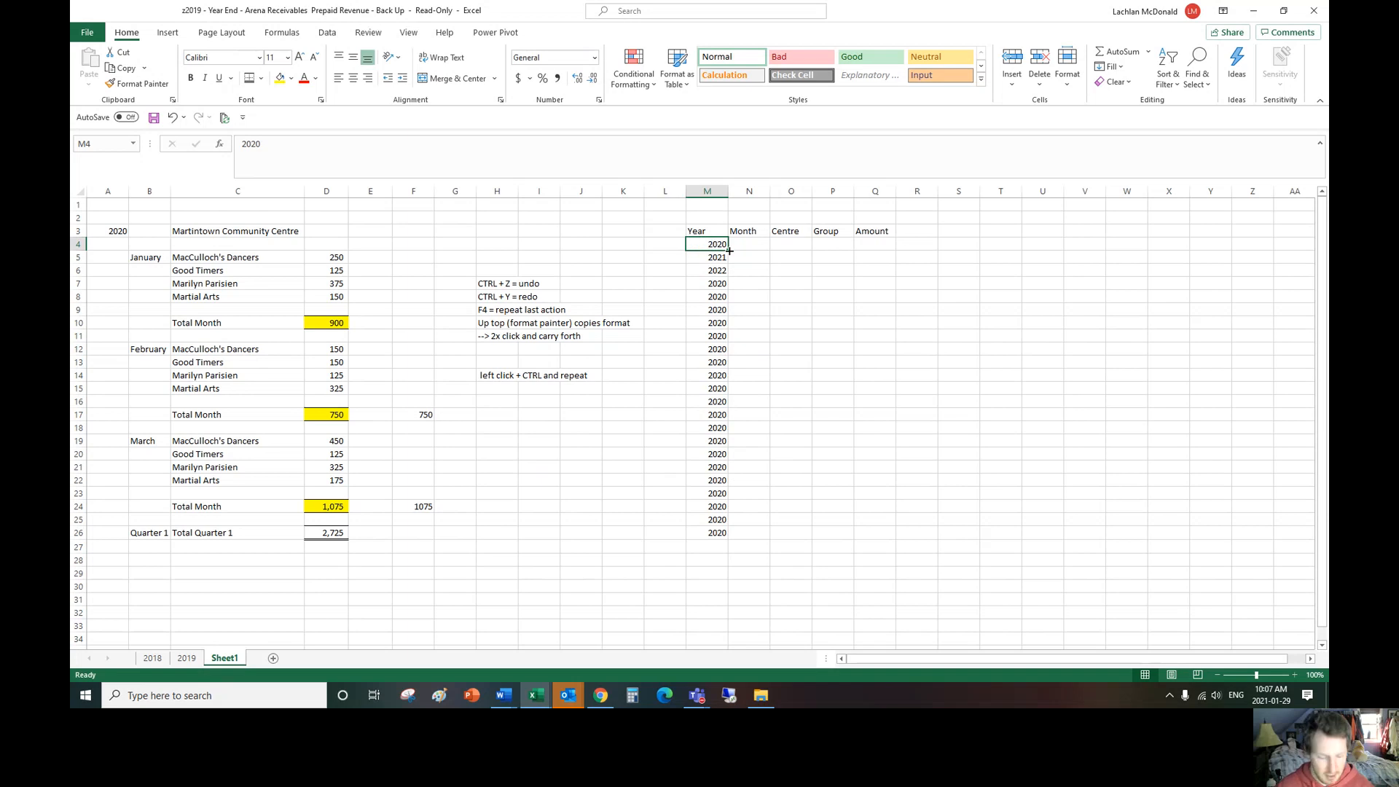
mouse_move(730, 250)
mouse_down()
mouse_move(718, 534)
mouse_move(718, 262)
mouse_move(723, 538)
mouse_move(720, 241)
mouse_move(721, 253)
mouse_up()
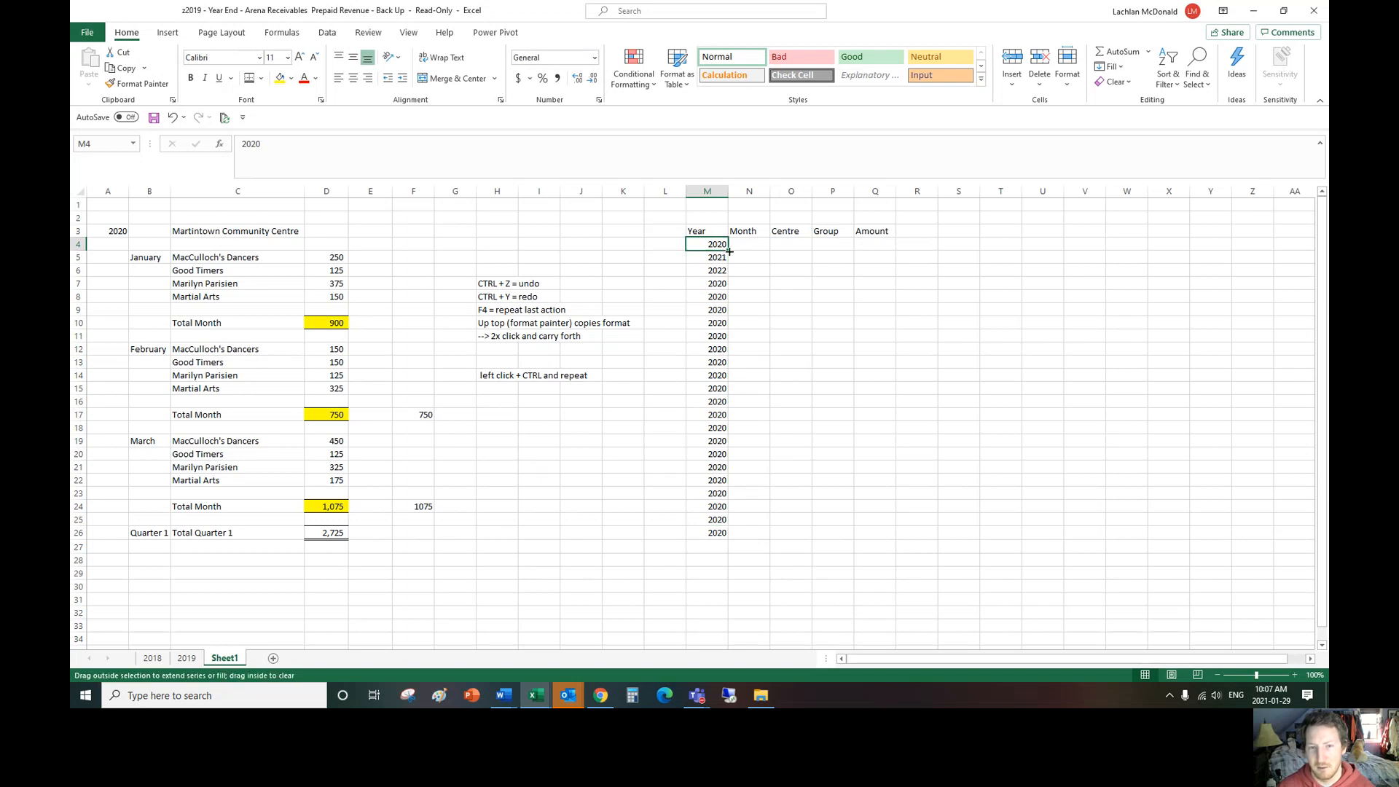
double_click(728, 251)
key(ctrl+z)
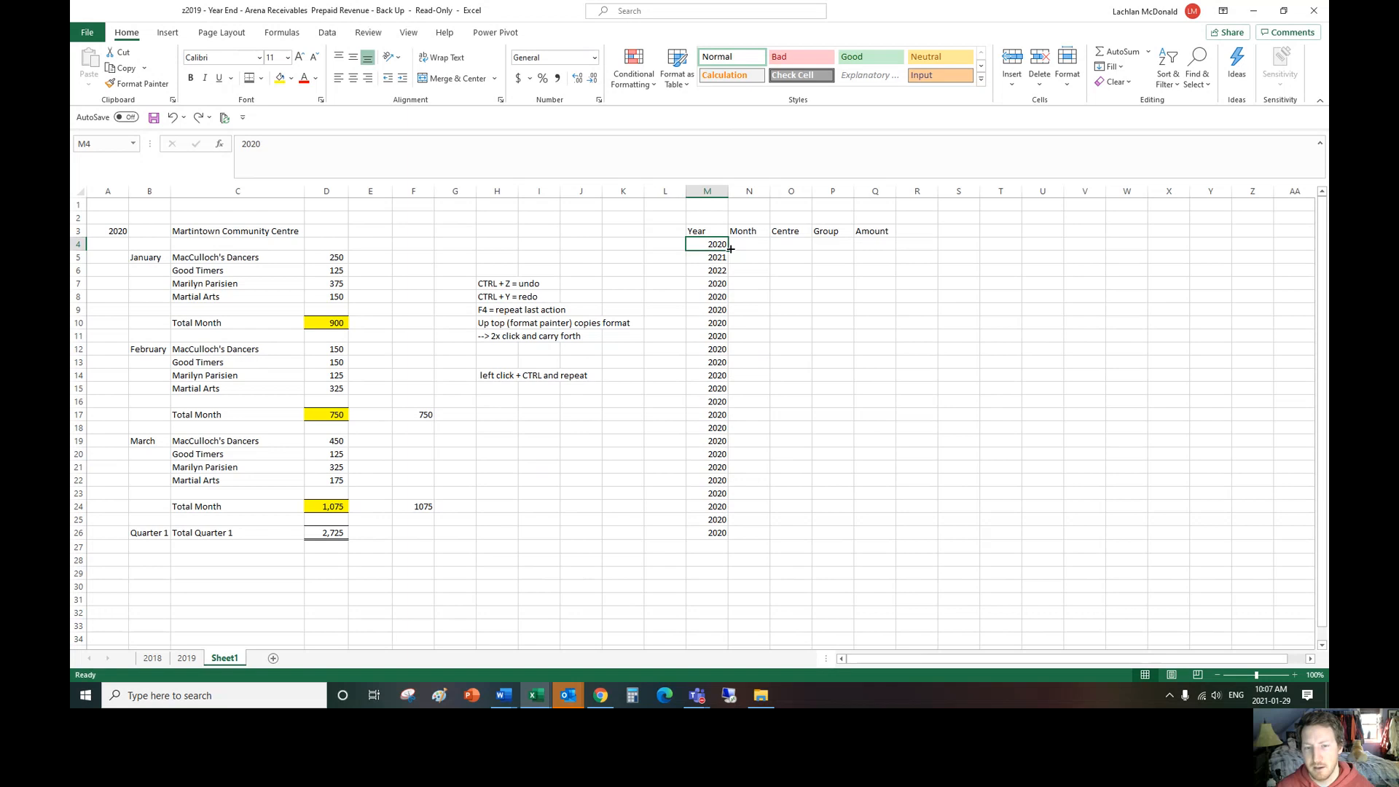
double_click(731, 249)
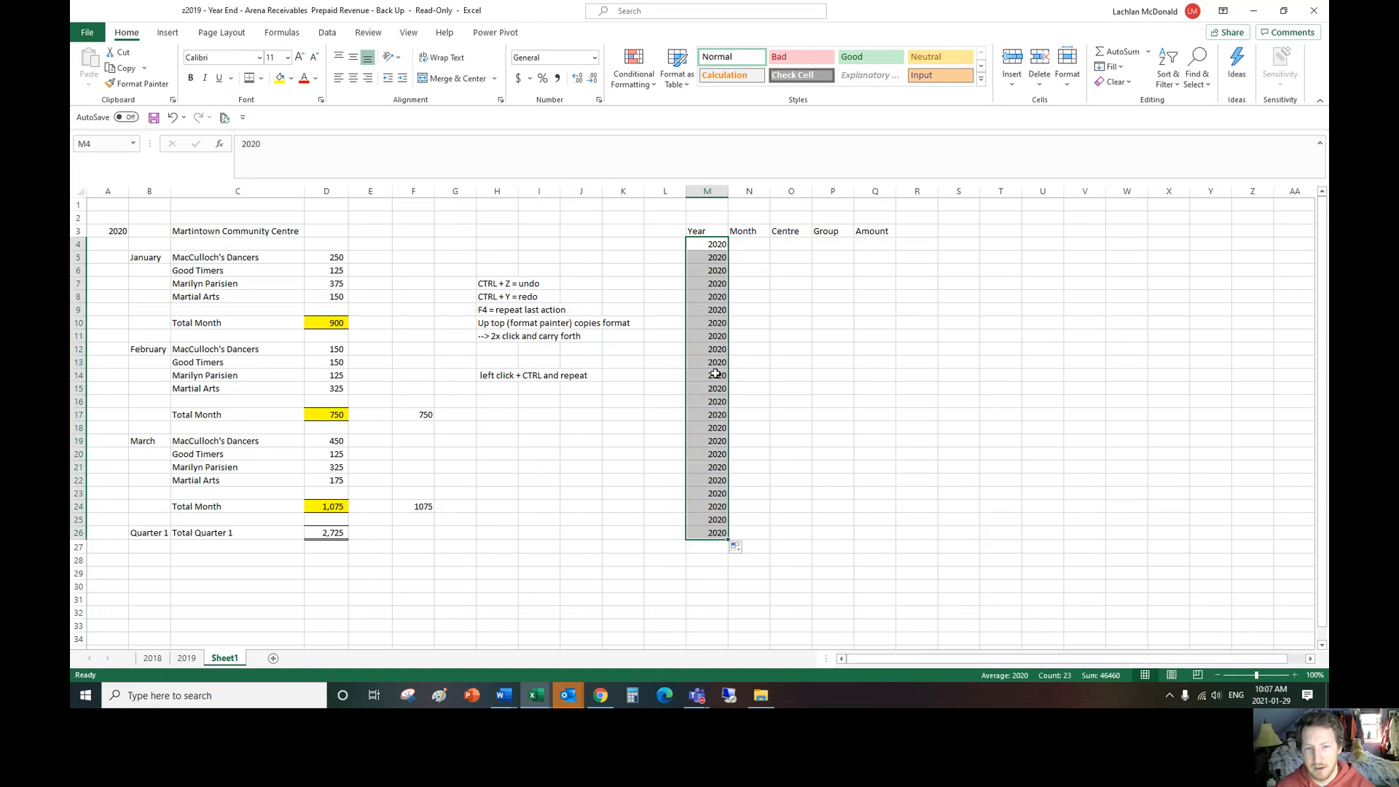
Step: Enter January in N4 of the Month column and copy it into N5:N7
click(742, 243)
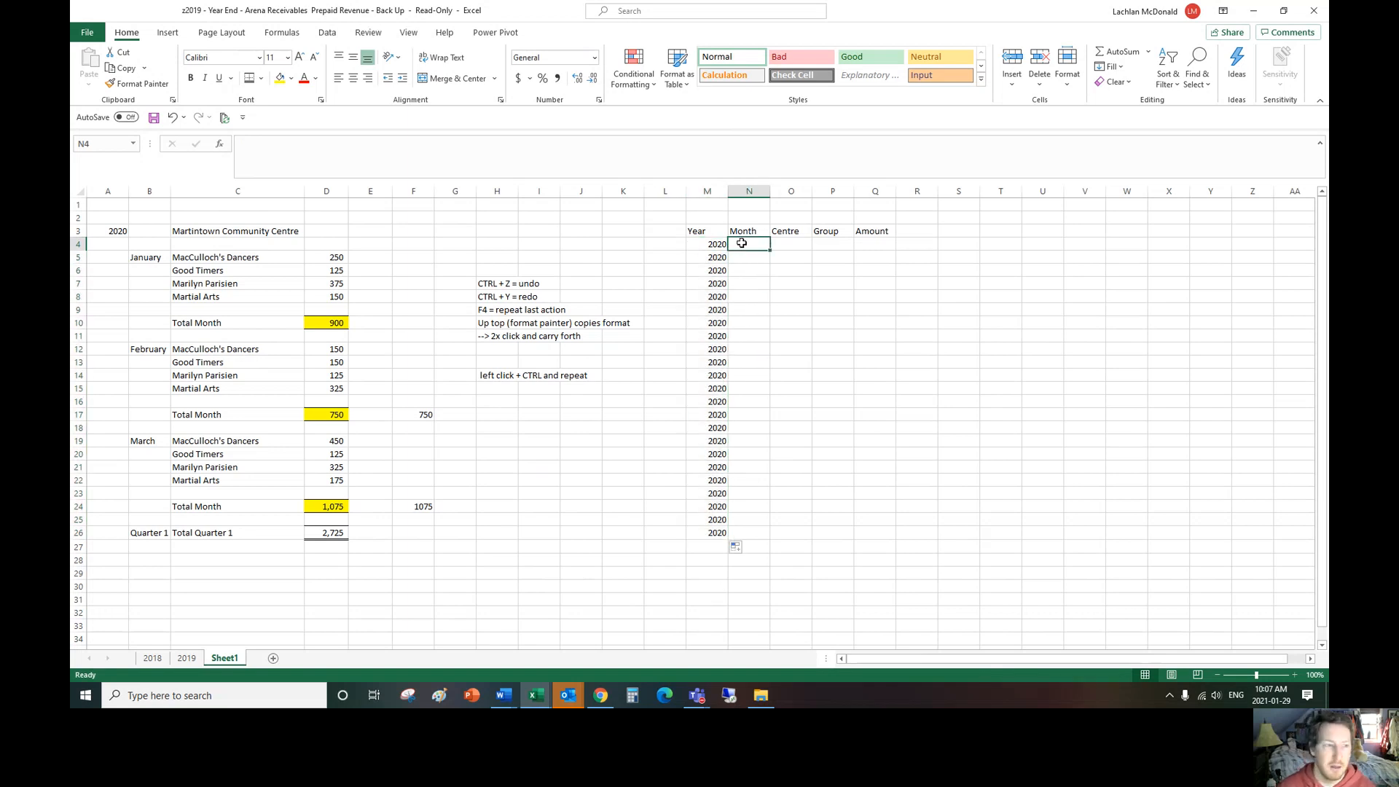
text(Jan)
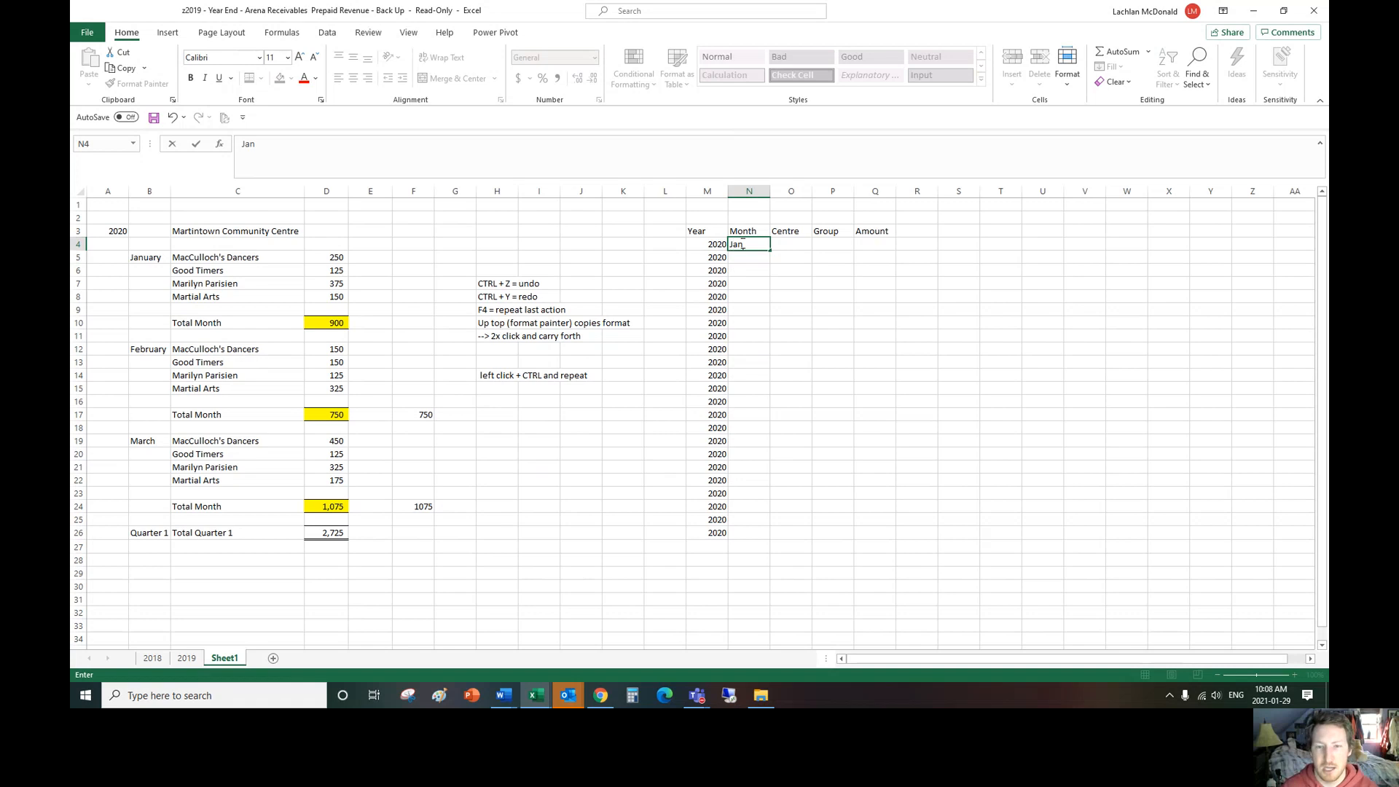
text(uary)
key(Return)
key(Up)
key(ctrl+c)
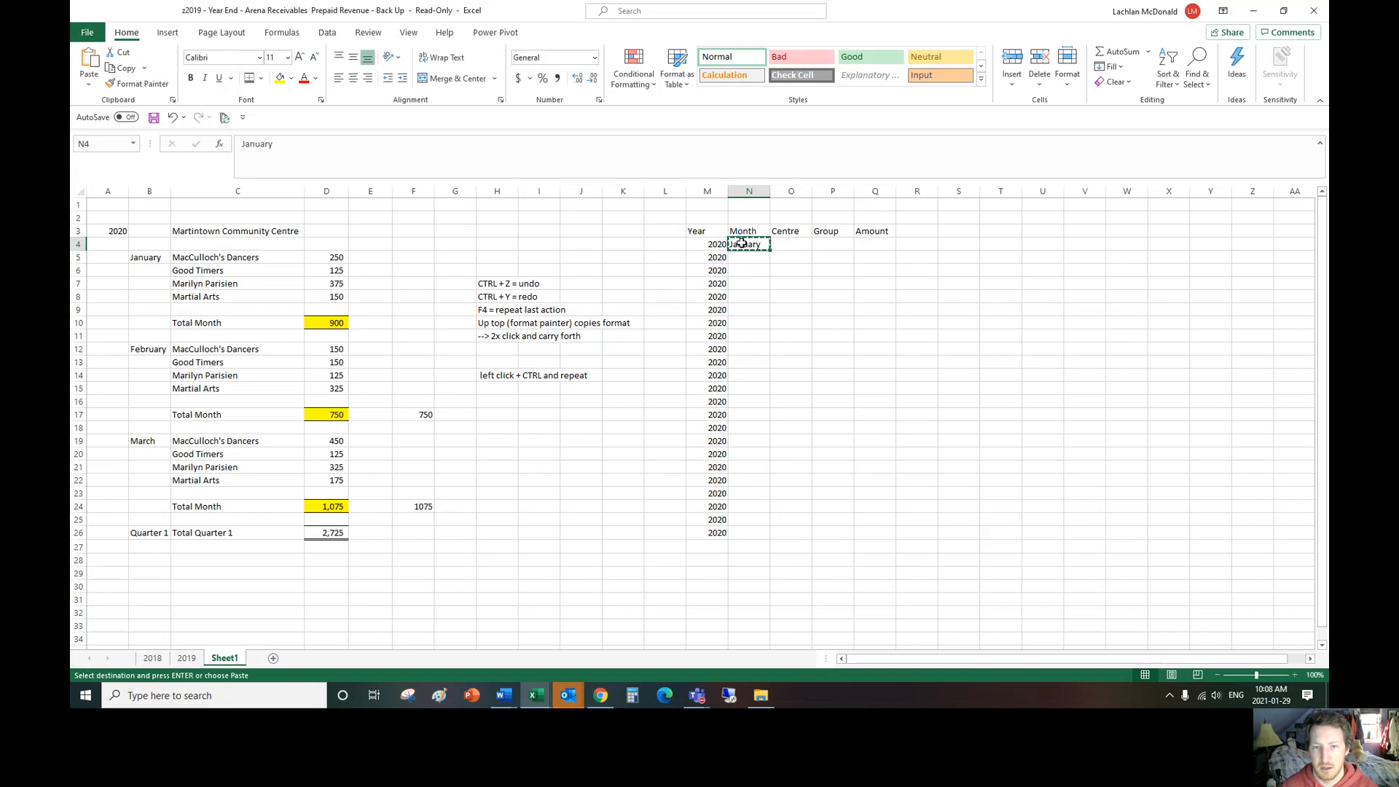
key(Down)
key(shift+Down)
key(shift+Down)
key(ctrl+v)
Step: Enter February in N8 of the Month column and copy it into N9:N11
key(Down)
key(Down)
key(Down)
text(Feb)
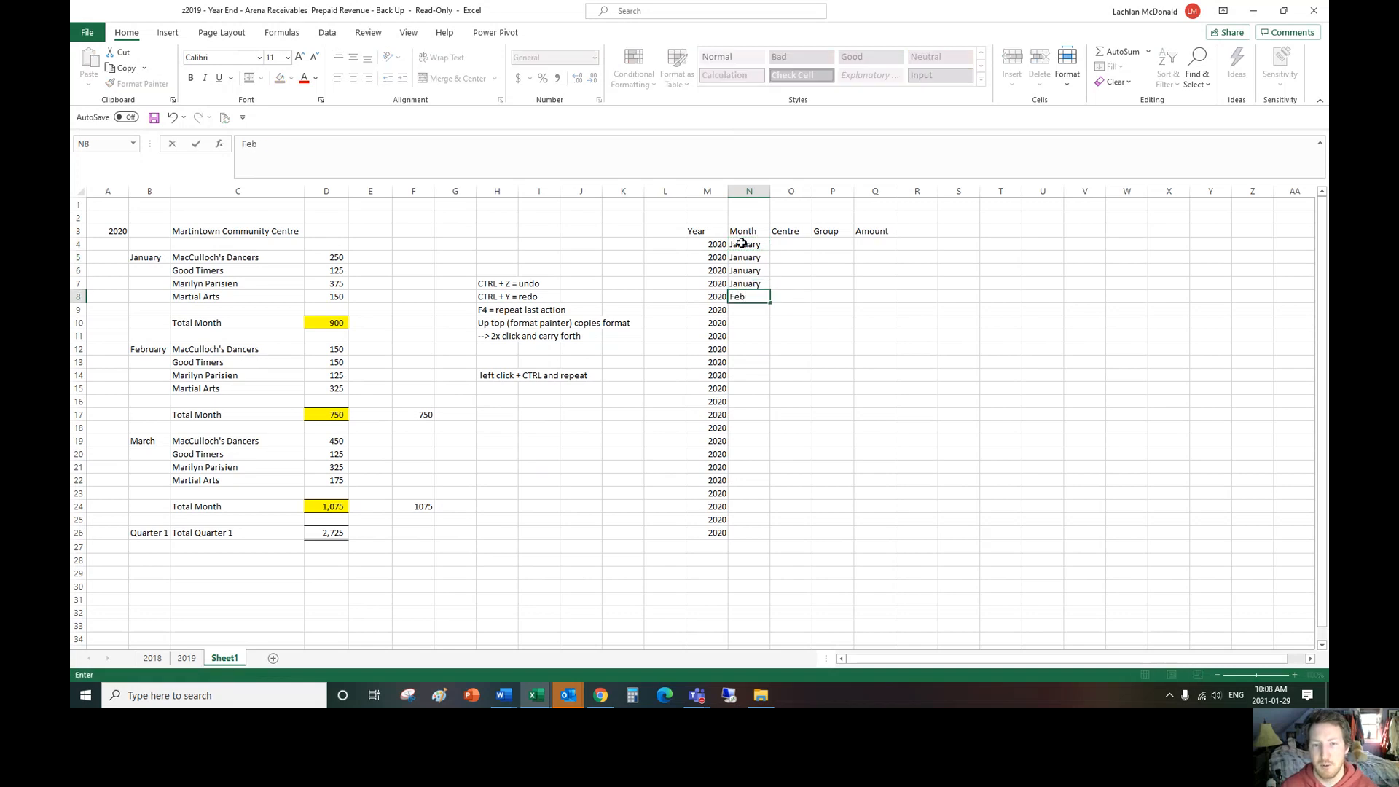
text(ruary)
key(Return)
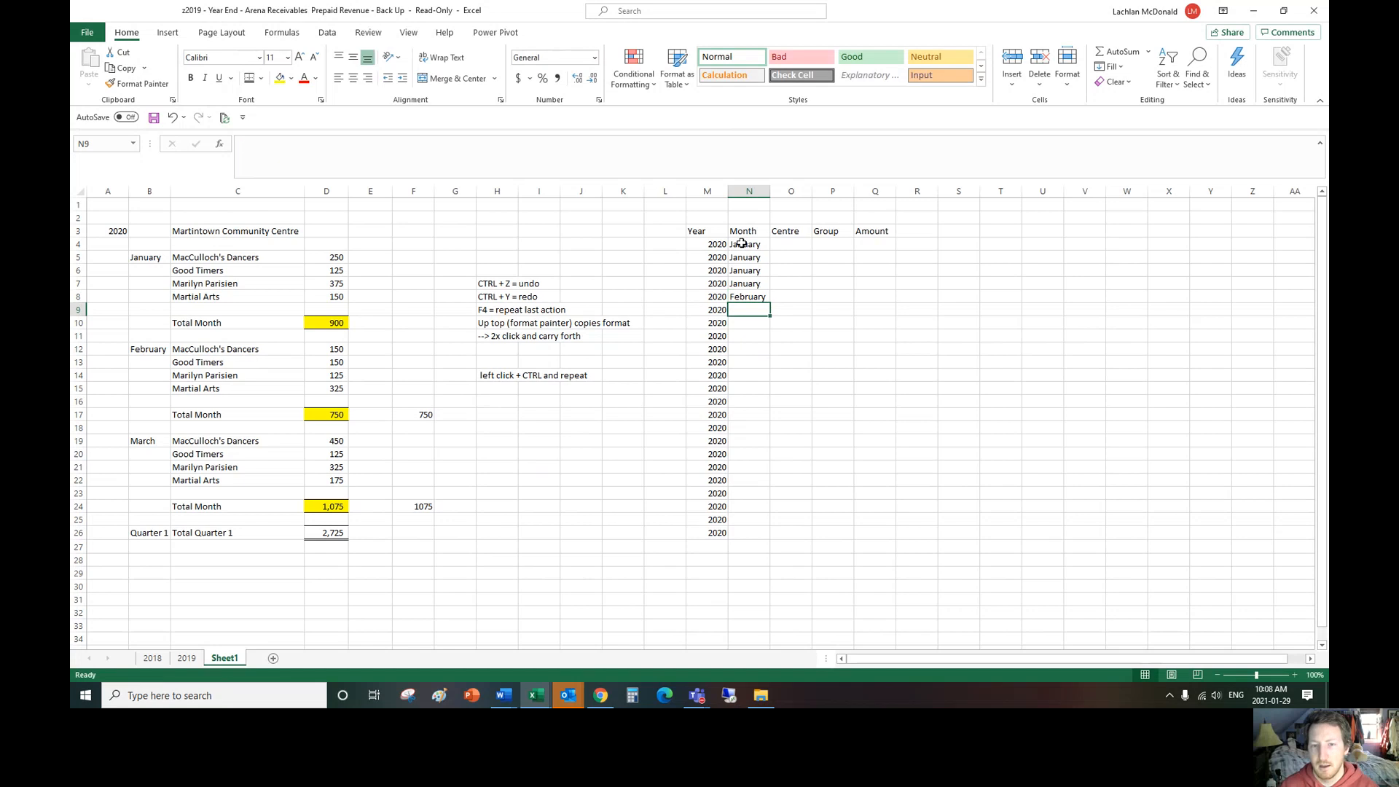
key(Up)
key(ctrl+c)
key(Down)
key(shift+Down)
key(shift+Down)
key(ctrl+v)
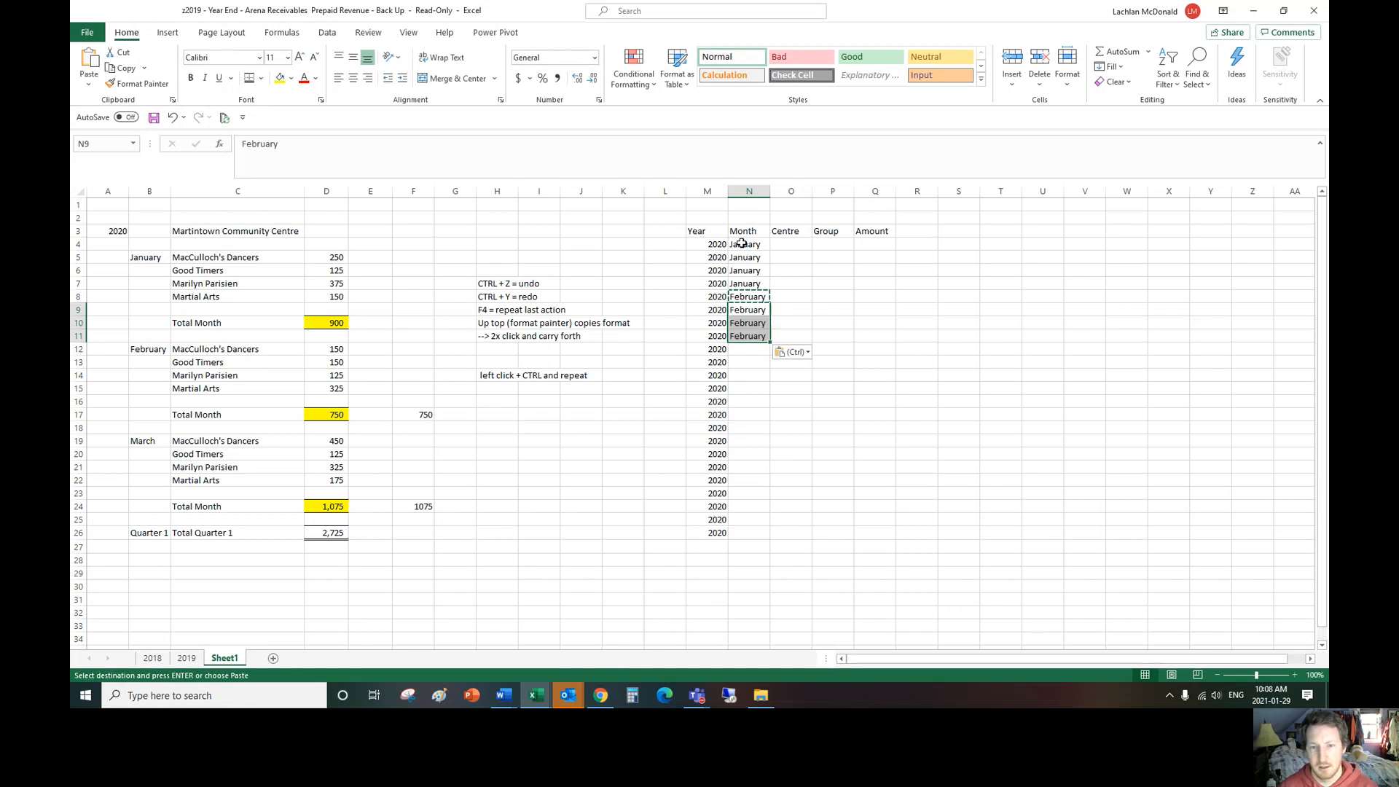
Step: Enter March in N12 of the Month column and copy it into N13:N16
key(Down)
key(Down)
key(Down)
text(March)
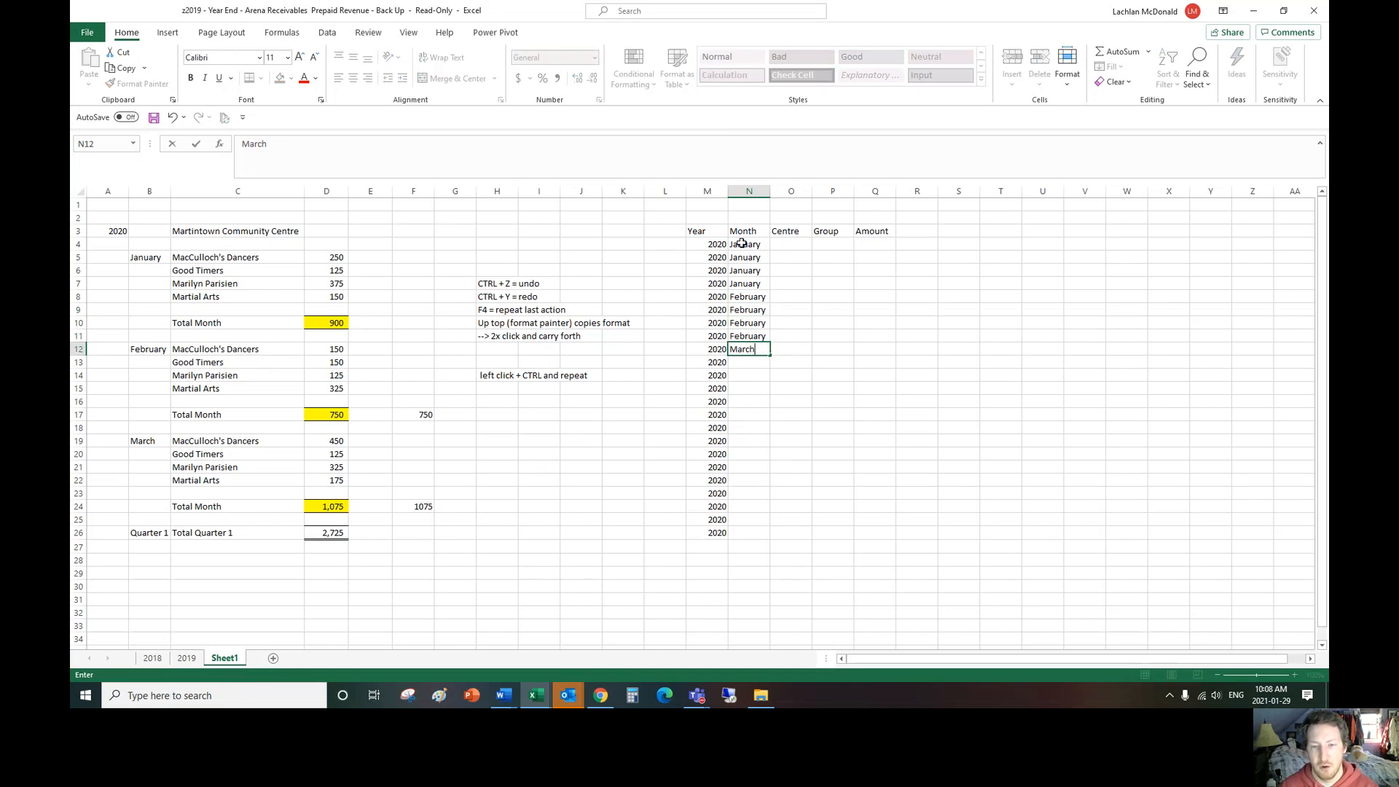
key(Return)
key(Up)
key(ctrl+c)
key(Down)
key(shift+Down)
key(shift+Down)
key(shift+Down)
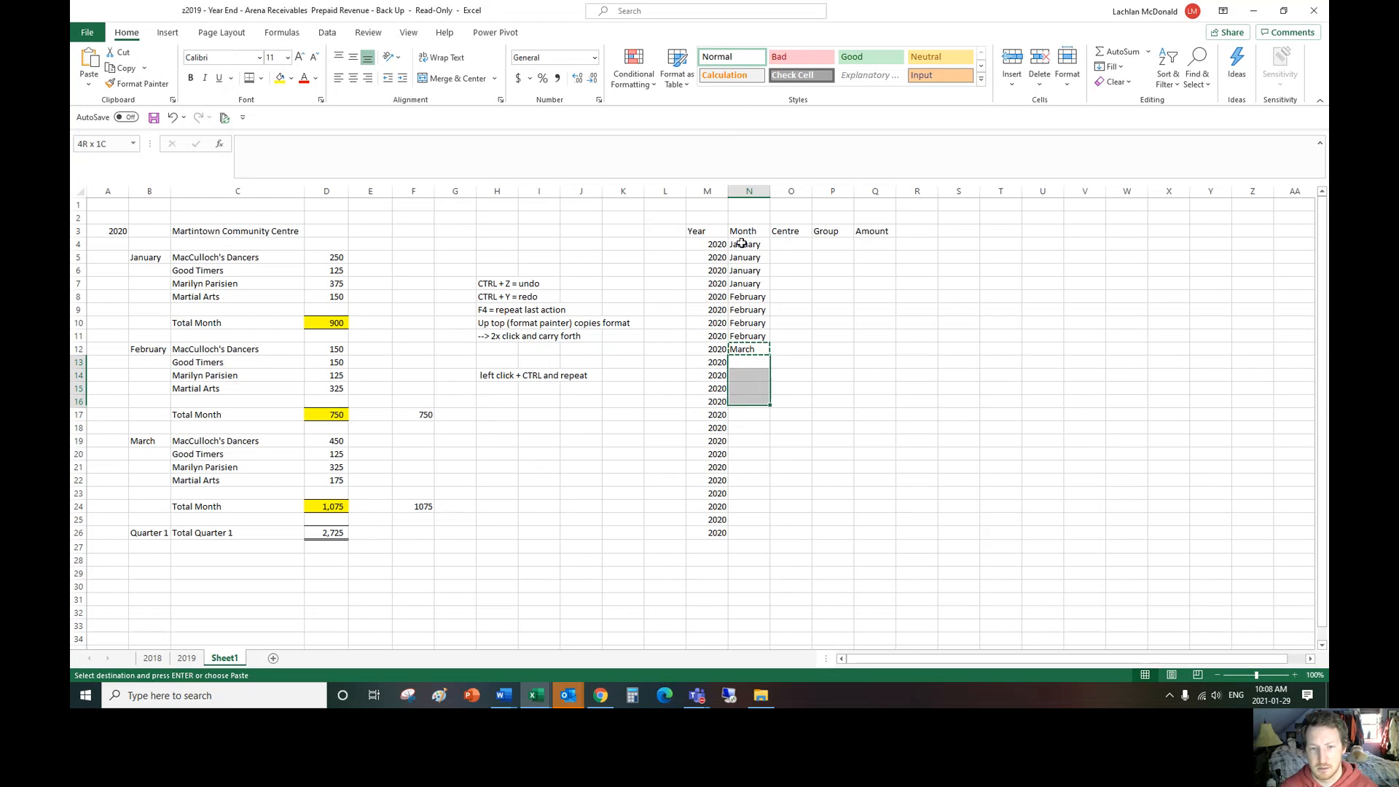
key(ctrl+v)
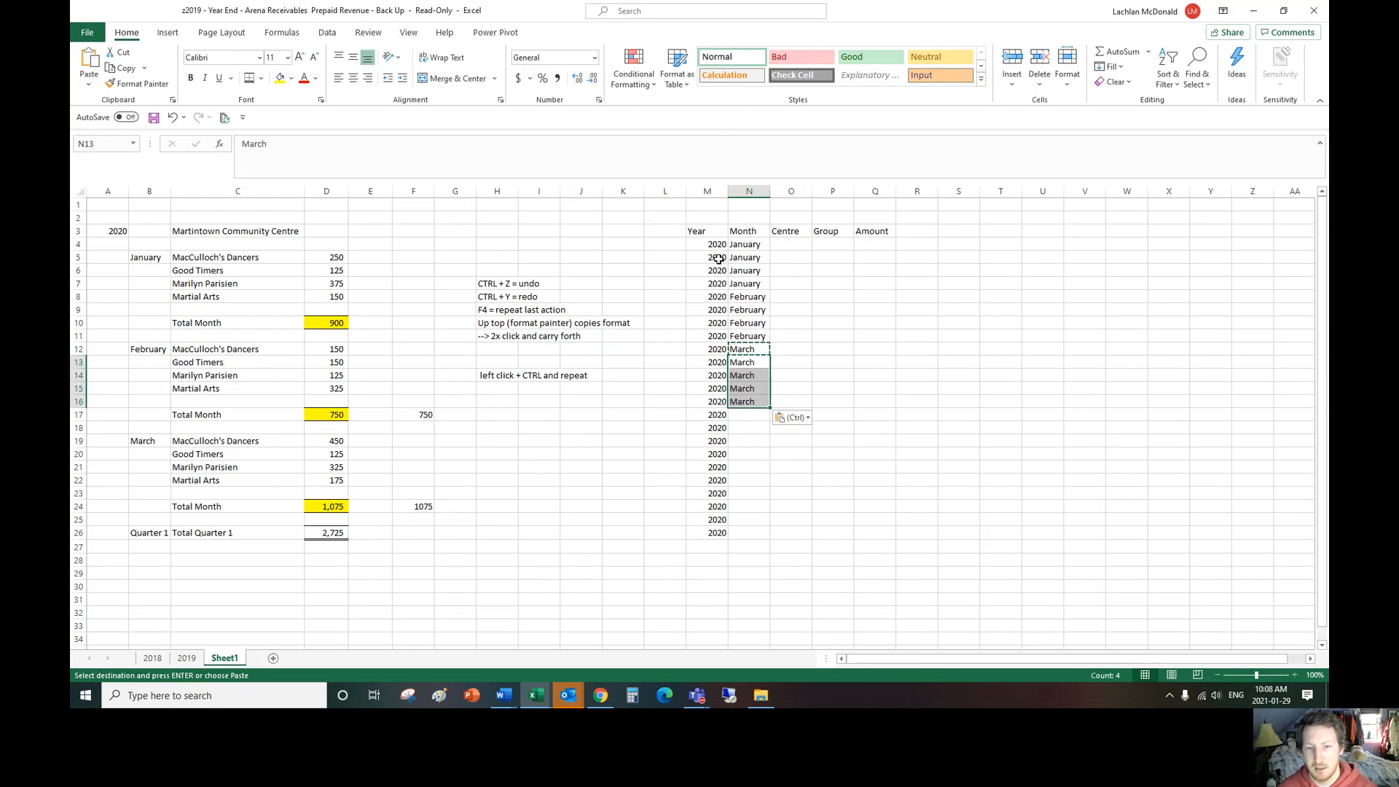
Step: Clear the repeated years from M5:M26, keeping only the entry in M4
drag(715, 245, 715, 535)
key(Delete)
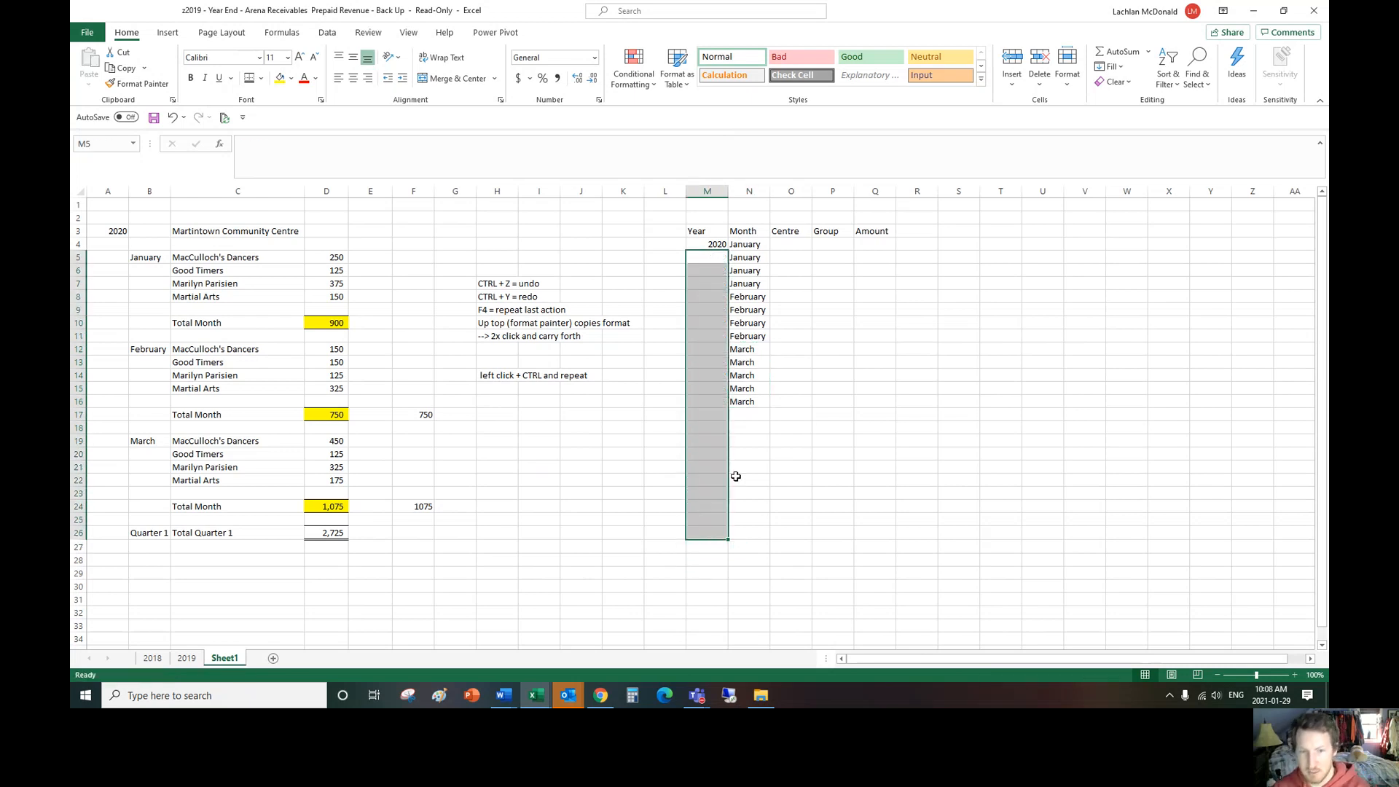
Step: Fill the year 2020 from M4 down through M16, alongside the Month entries
drag(745, 245, 742, 400)
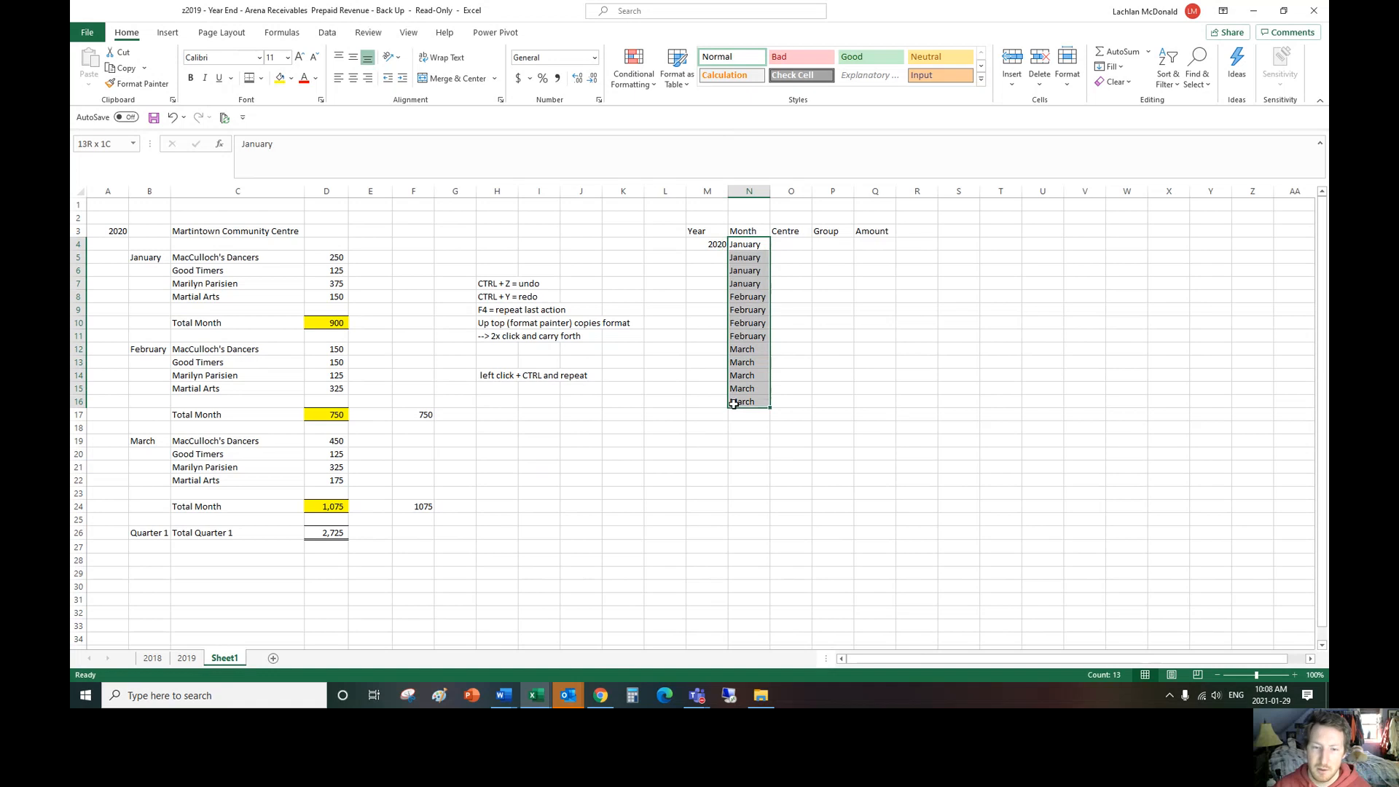
click(722, 243)
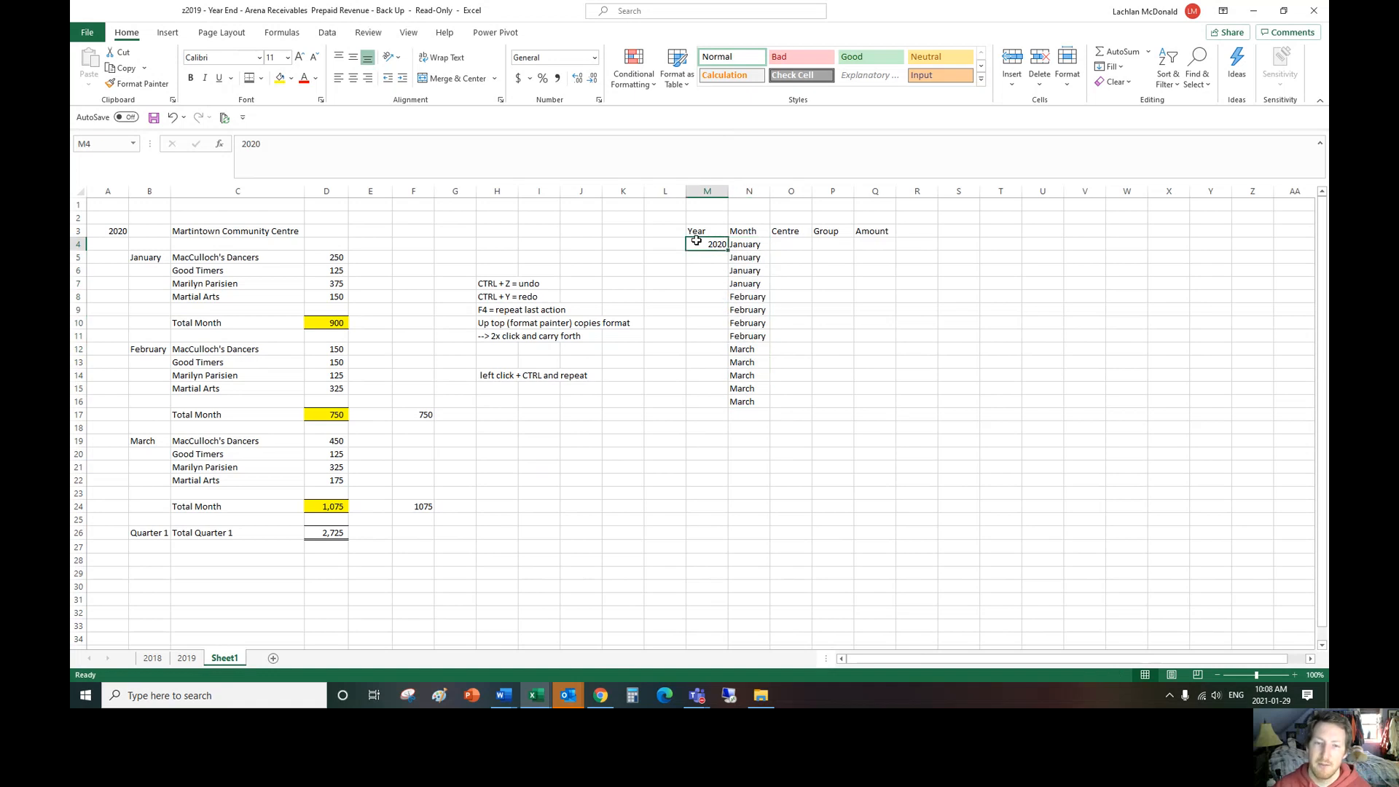
double_click(726, 251)
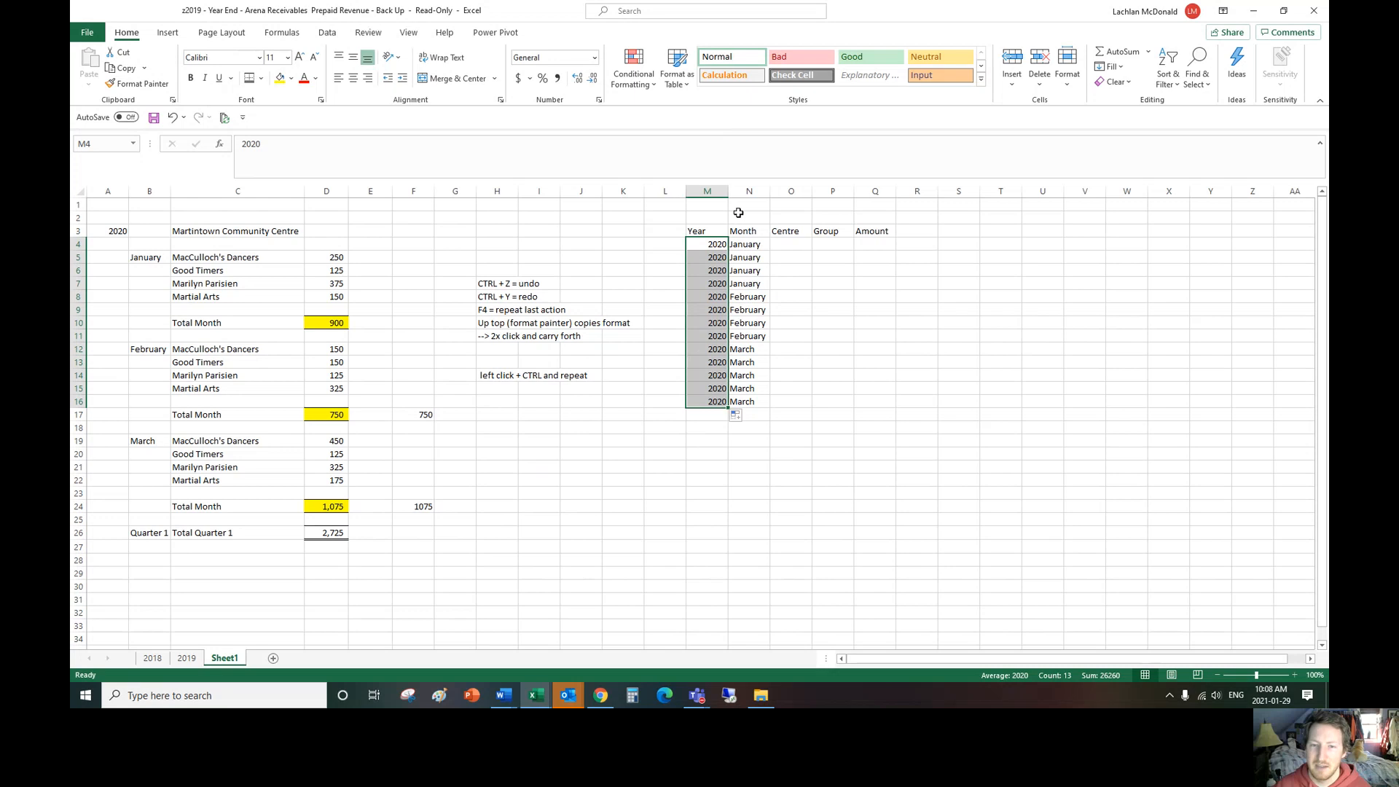
Step: Enter MCC in O4 of the Centre column and fill it down through O16
click(792, 243)
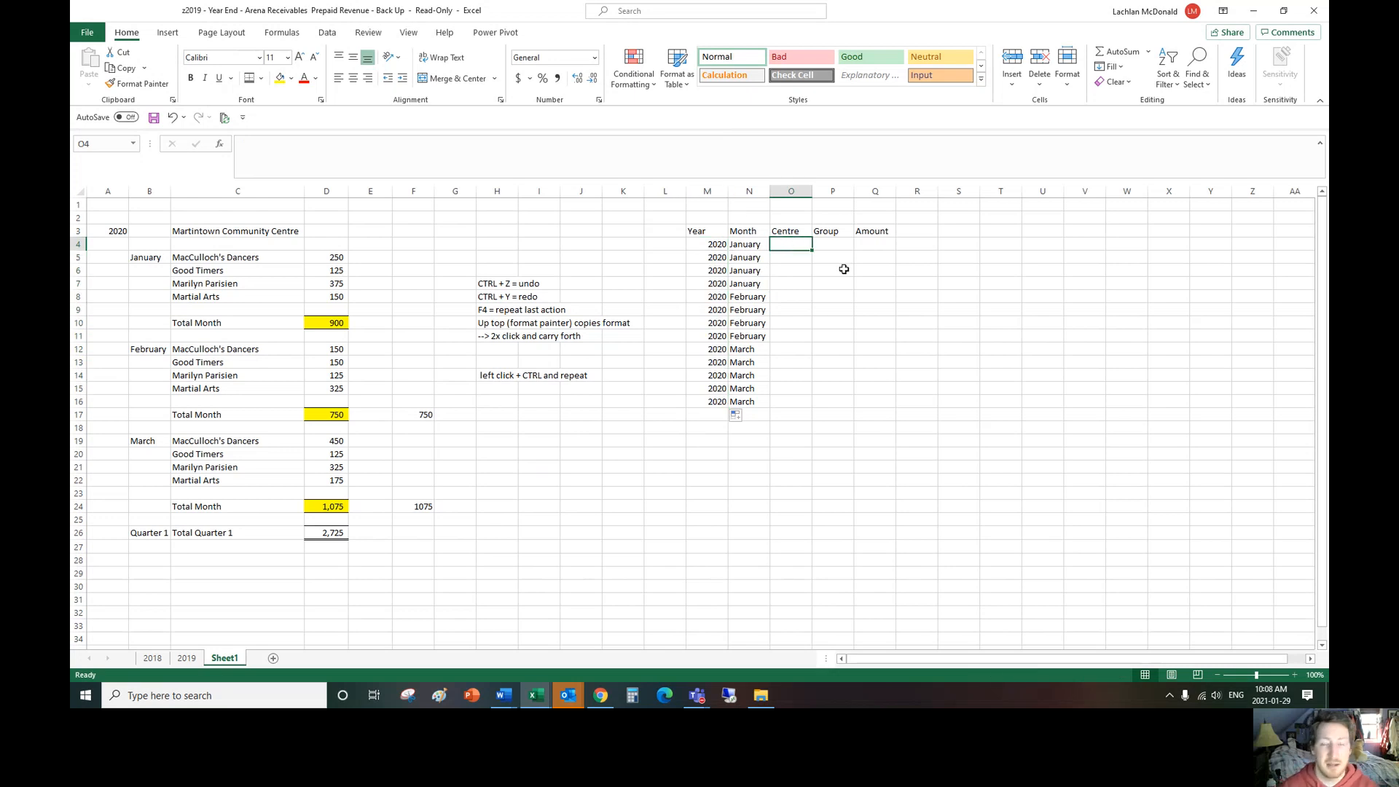
text(MCC)
key(Return)
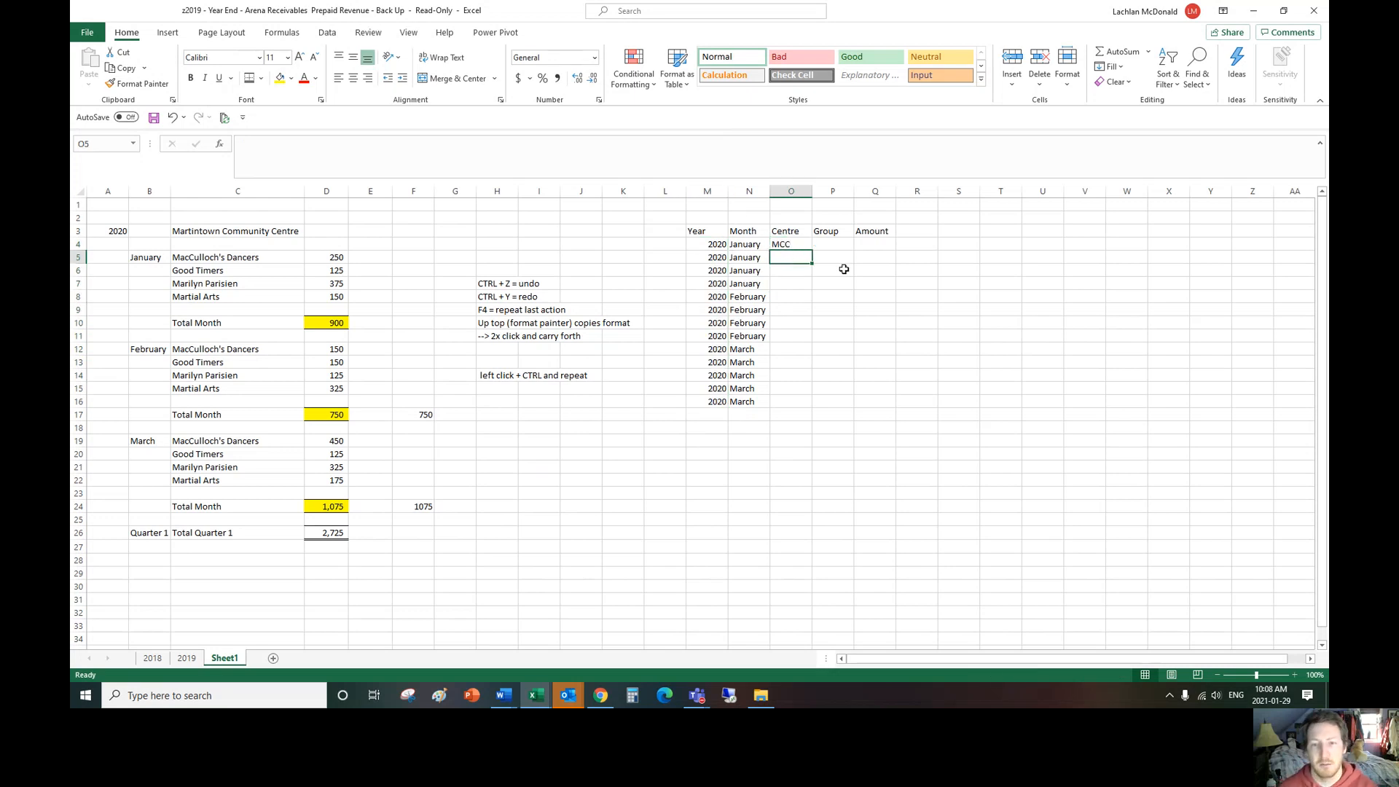
click(799, 244)
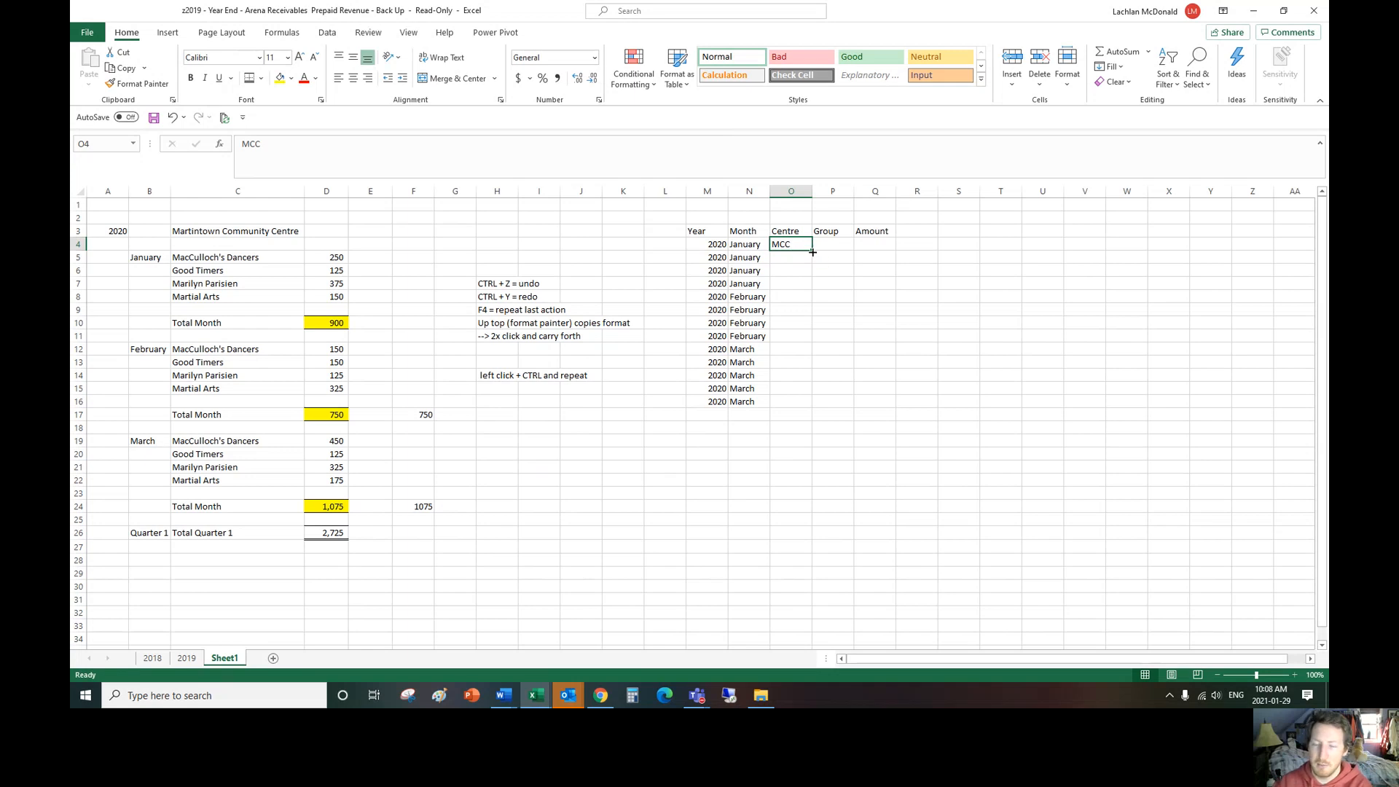
double_click(813, 251)
Step: Copy the four January group names from C5:C8 into P4:P7 of the Group column
drag(844, 248, 831, 270)
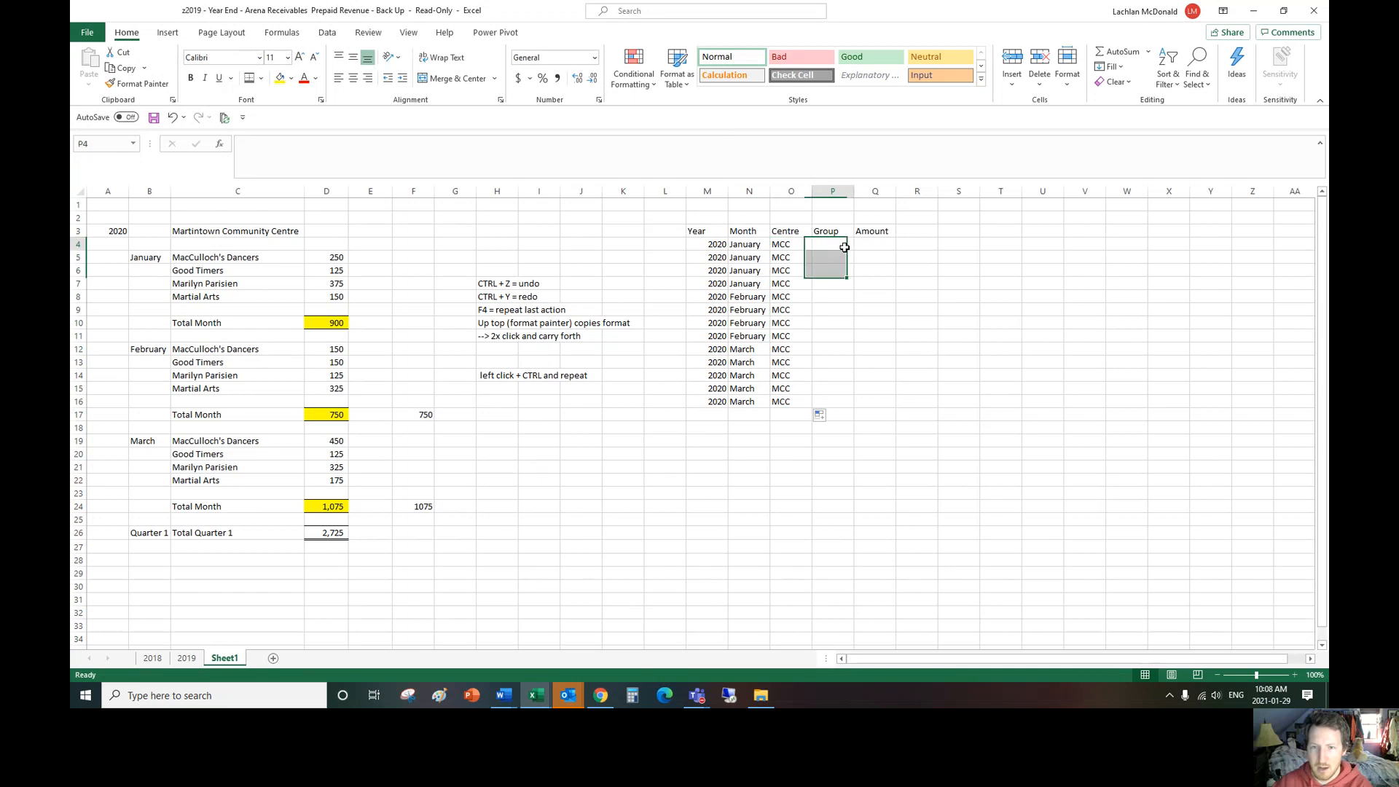
click(845, 248)
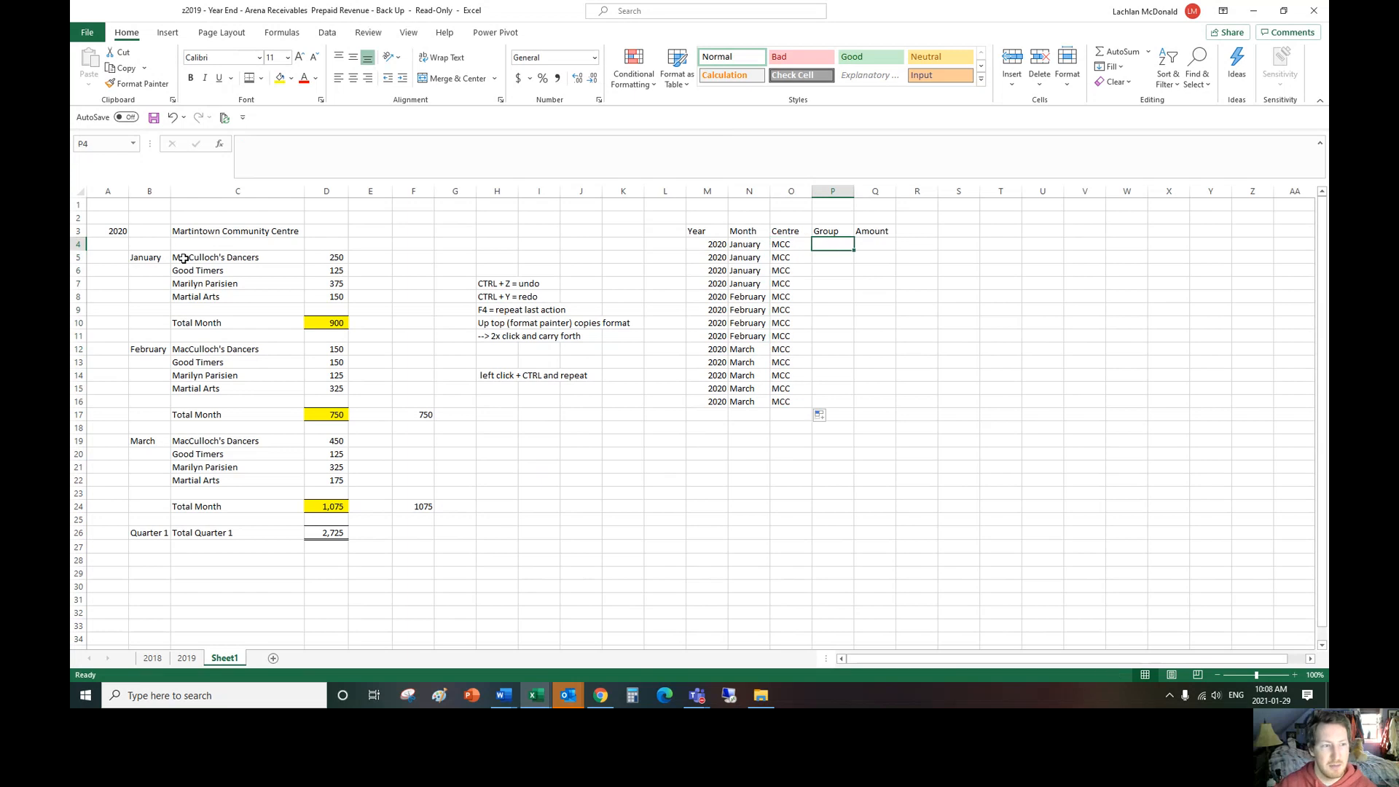
drag(183, 259, 227, 306)
key(ctrl+c)
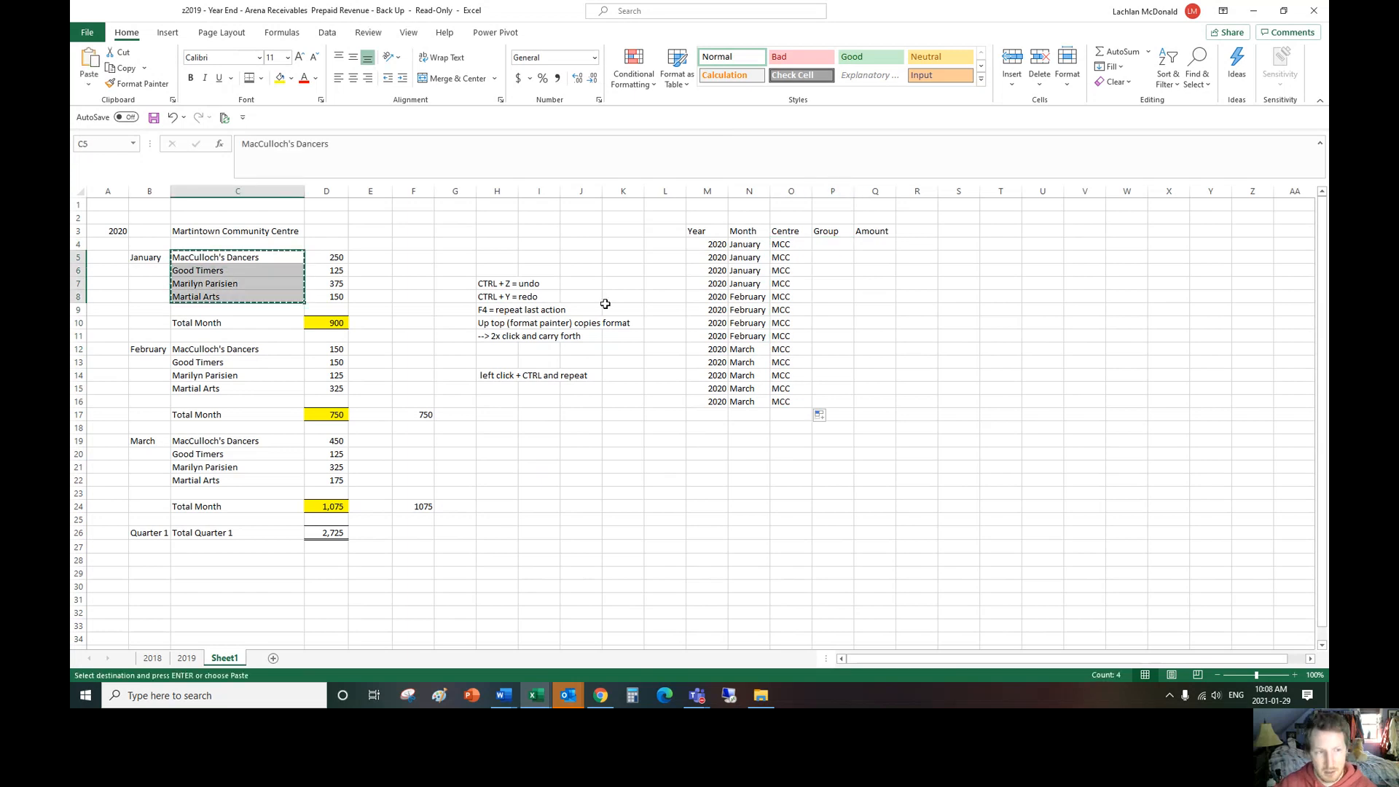
click(843, 240)
key(ctrl+v)
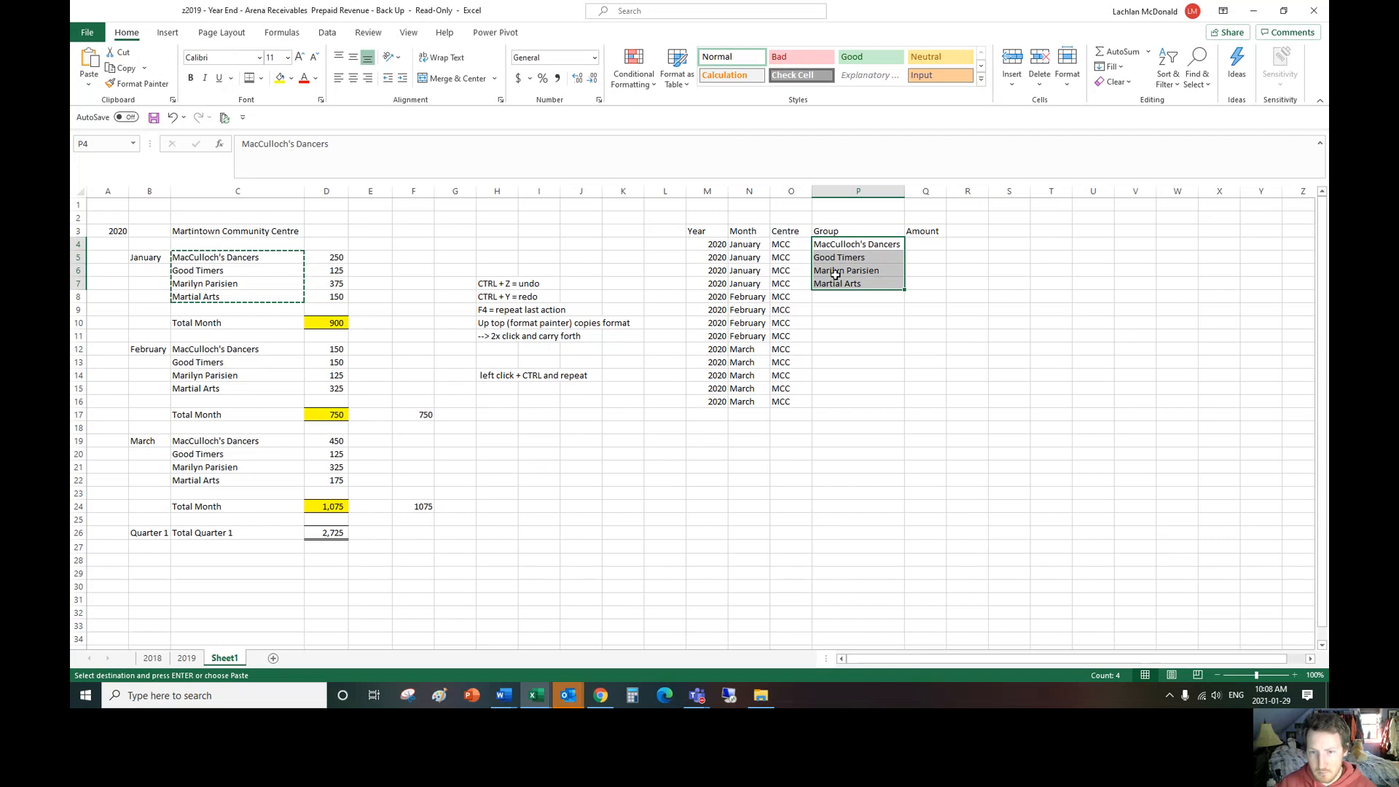
key(ctrl+c)
click(845, 297)
key(ctrl+v)
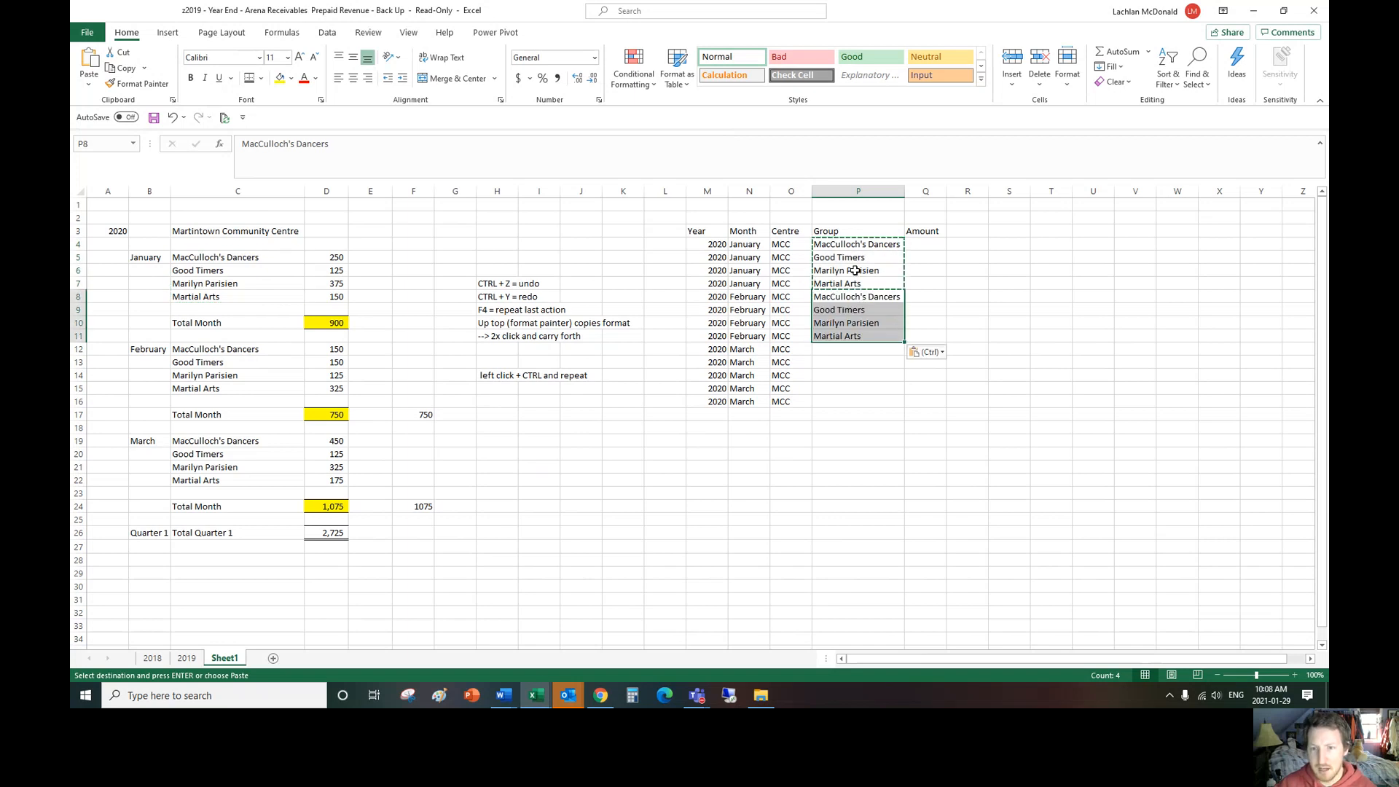
key(ctrl+z)
Step: Fill the four group names in P4:P7 down through P16 so that the pattern repeats for each month
click(862, 248)
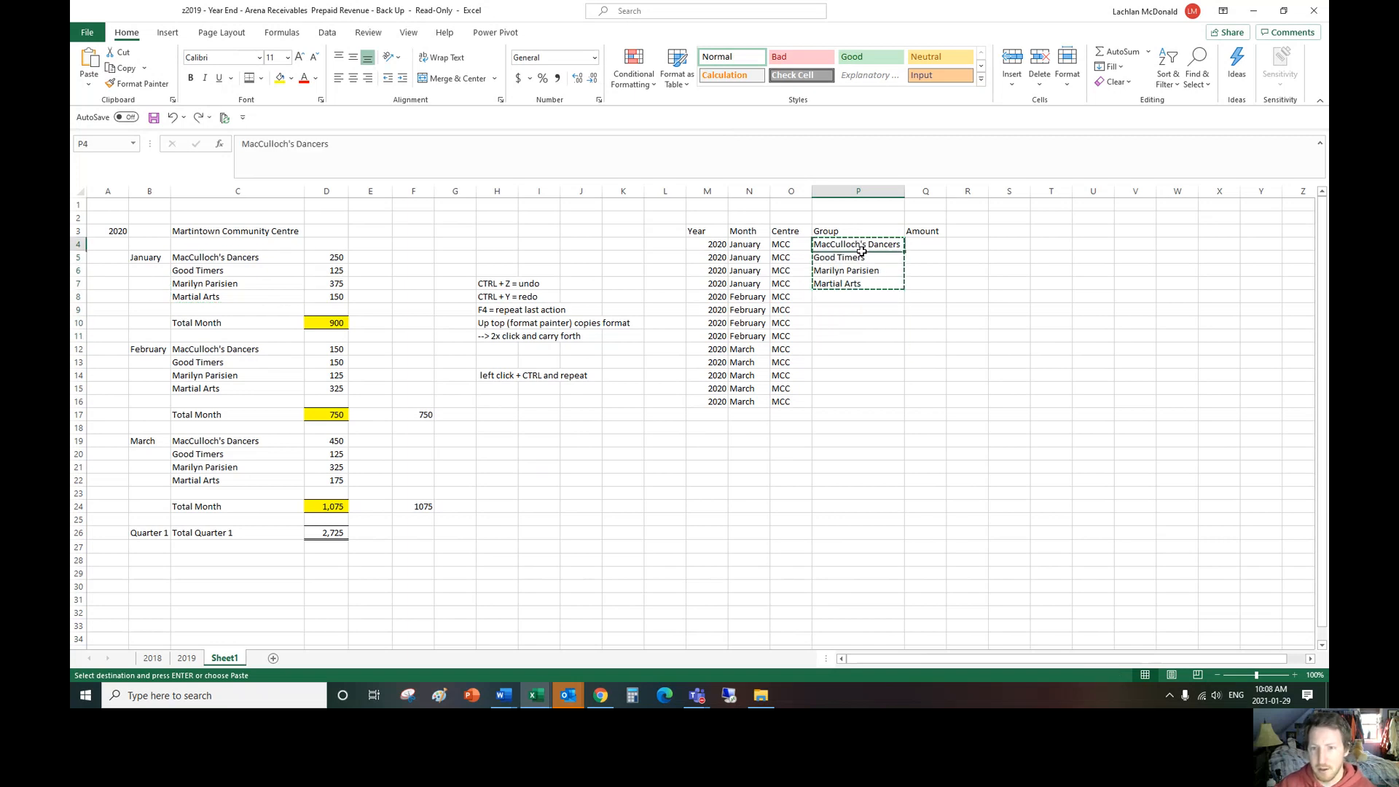
mouse_move(862, 250)
mouse_down()
mouse_move(863, 284)
mouse_move(904, 321)
mouse_move(905, 407)
mouse_up()
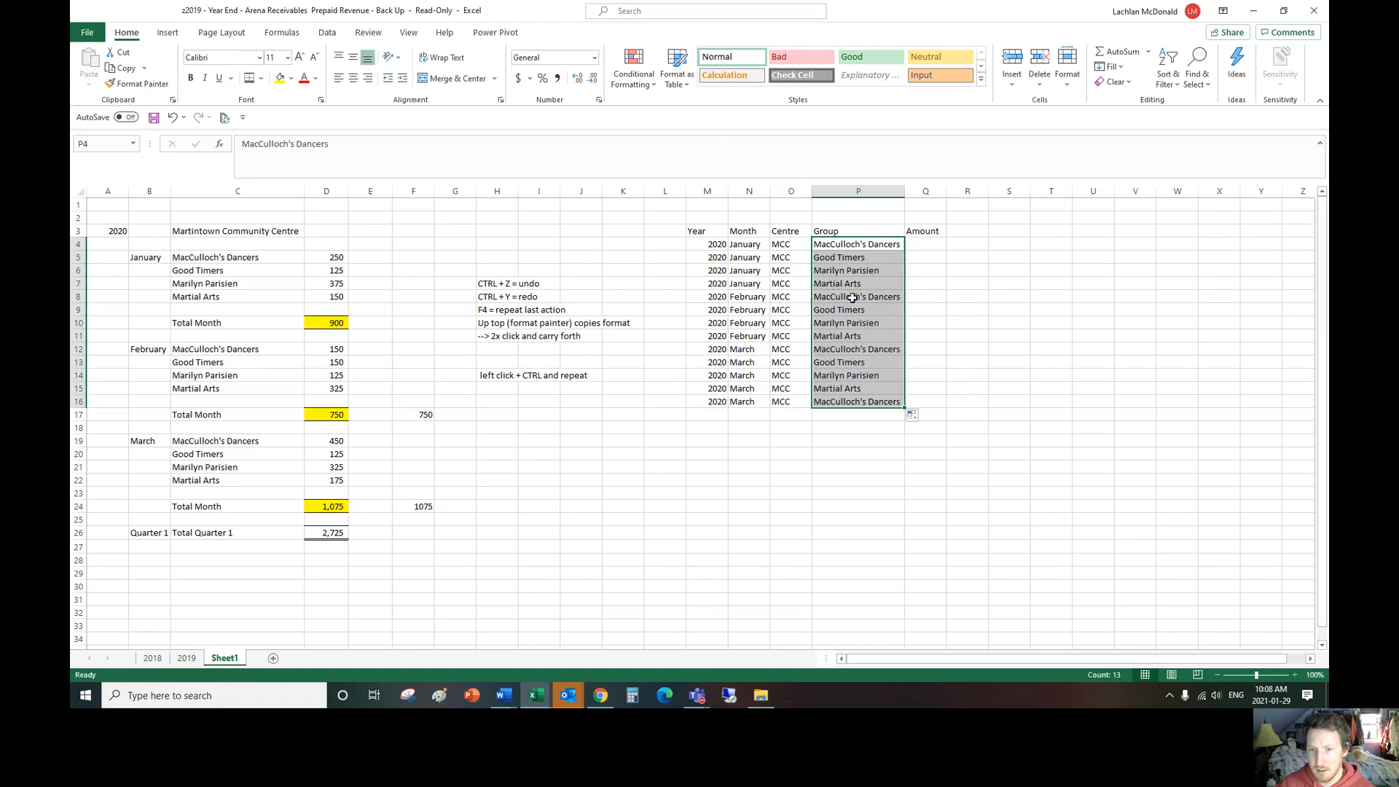
click(860, 248)
click(860, 259)
click(859, 271)
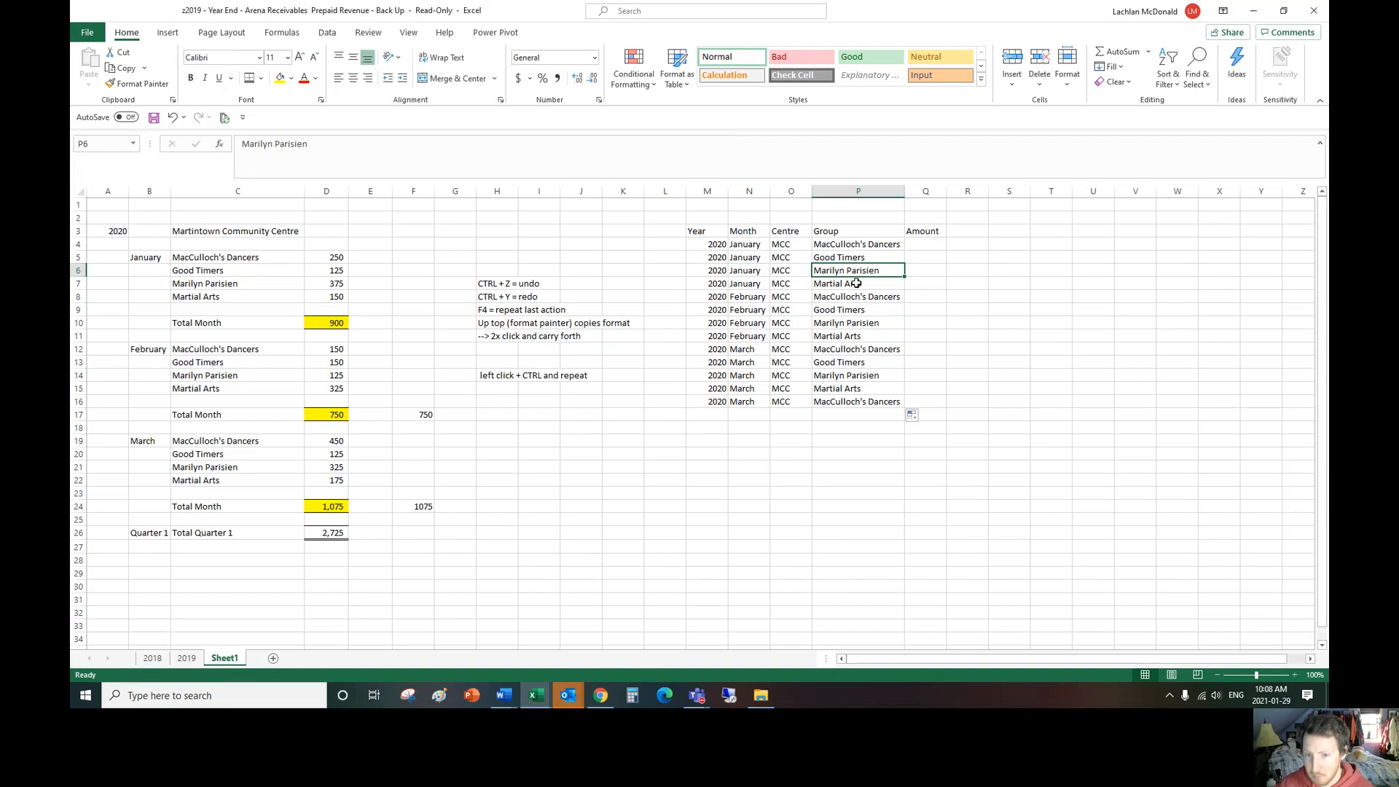
click(857, 283)
drag(861, 297, 868, 390)
drag(871, 245, 870, 284)
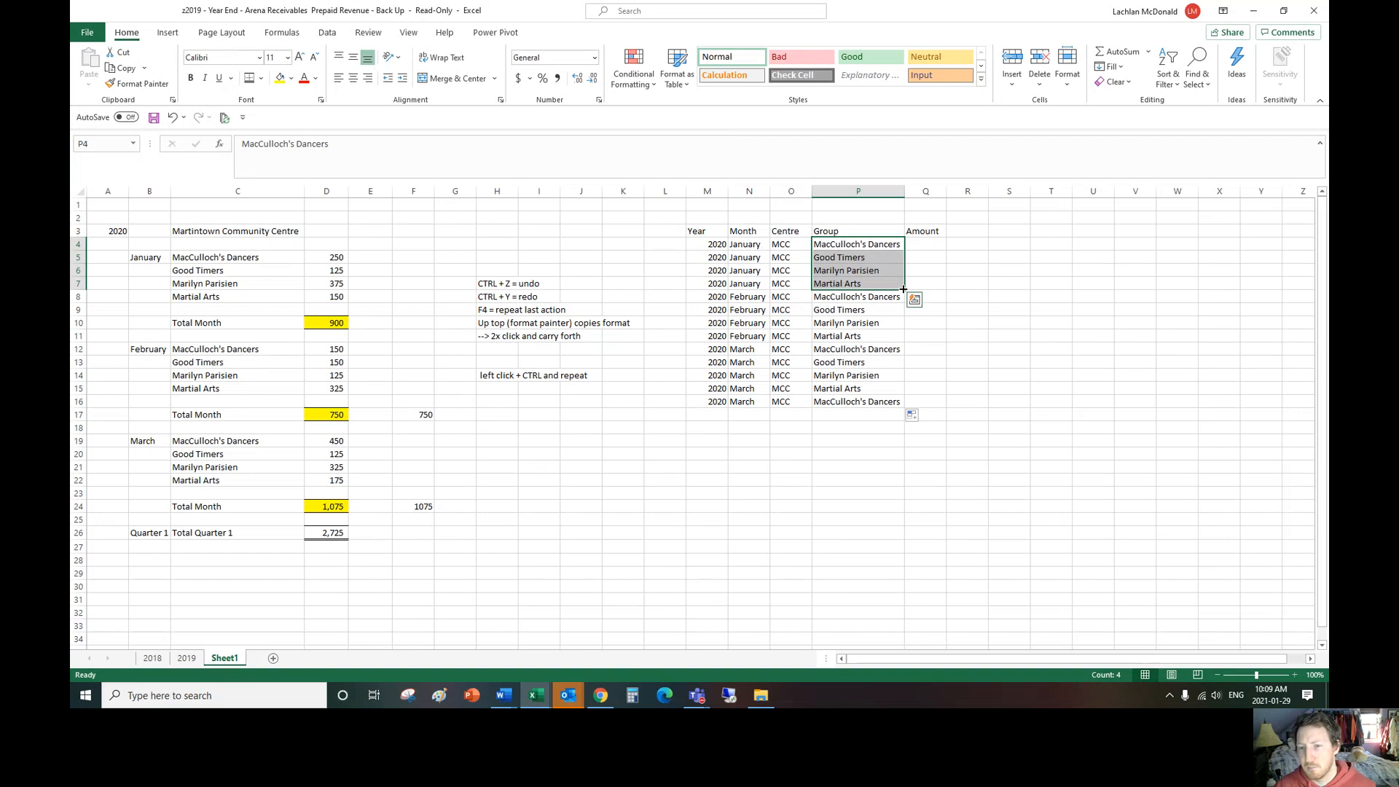
drag(903, 289, 902, 406)
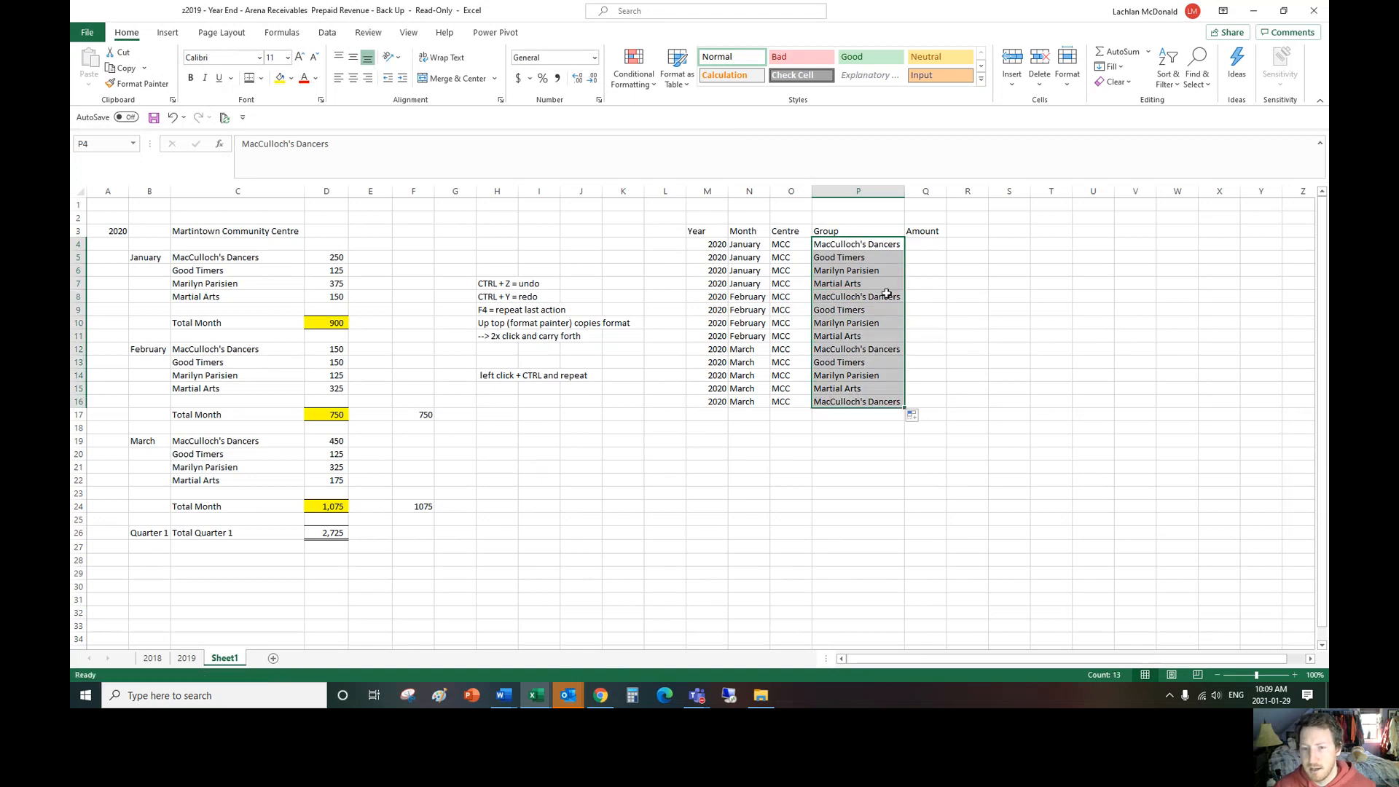
Step: Clear the extra March record in M16:P16
click(801, 414)
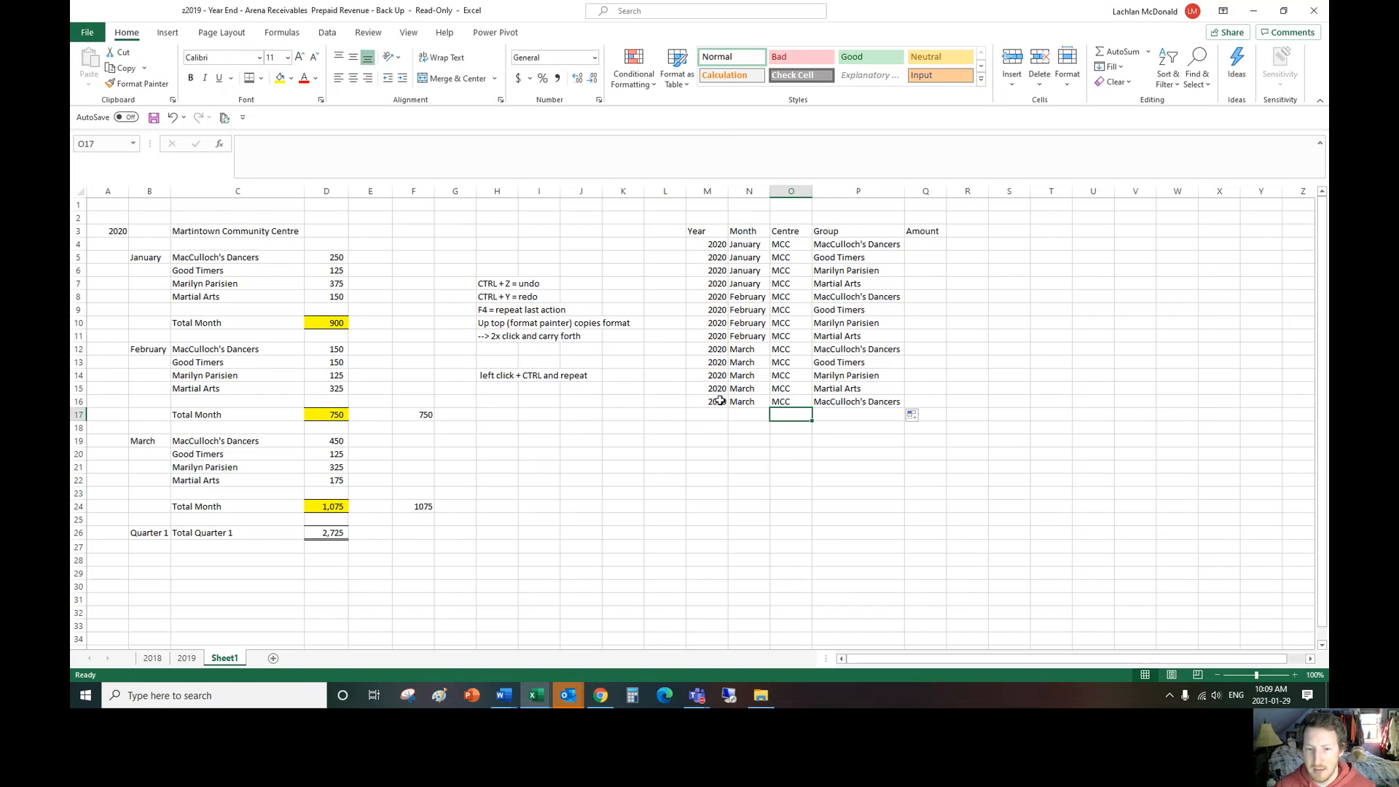
drag(721, 401, 862, 404)
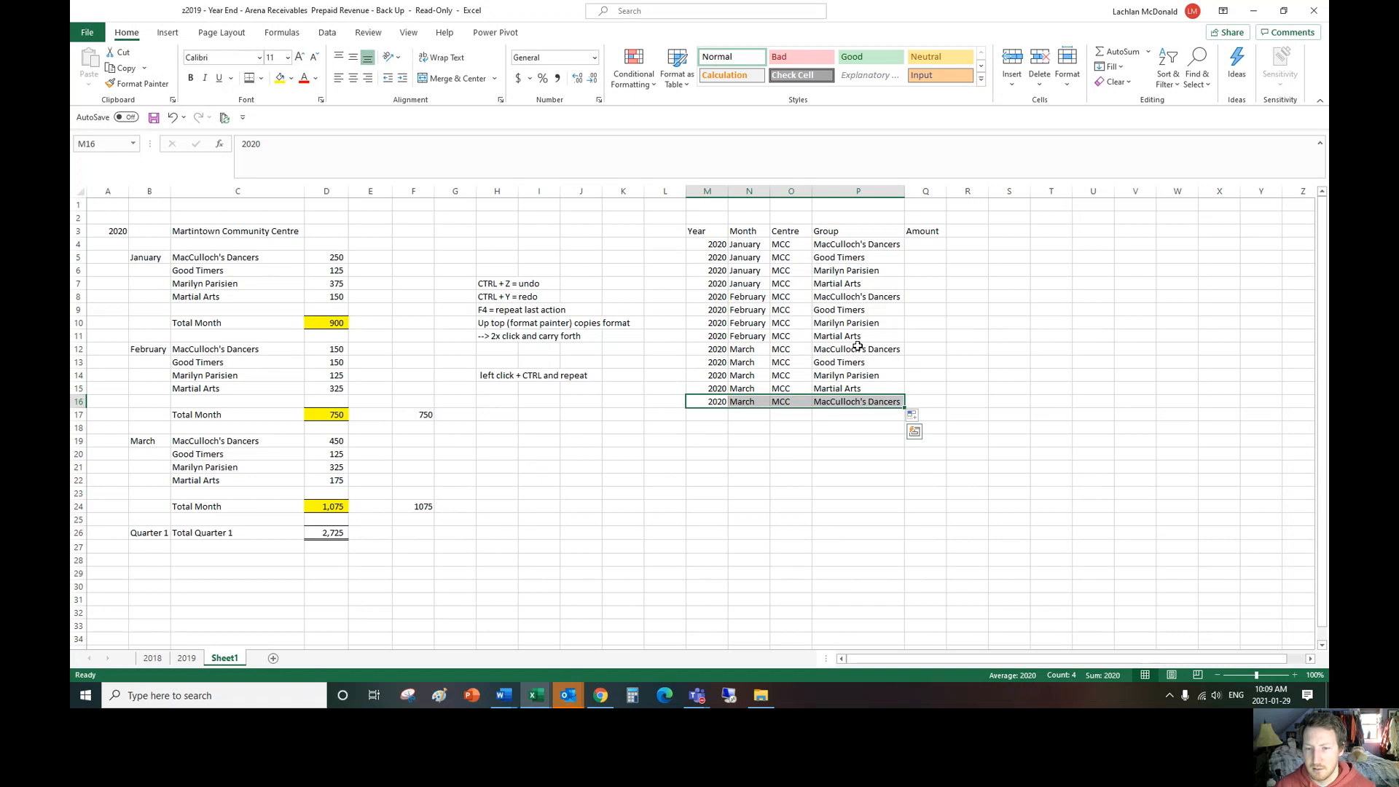
drag(828, 403, 847, 401)
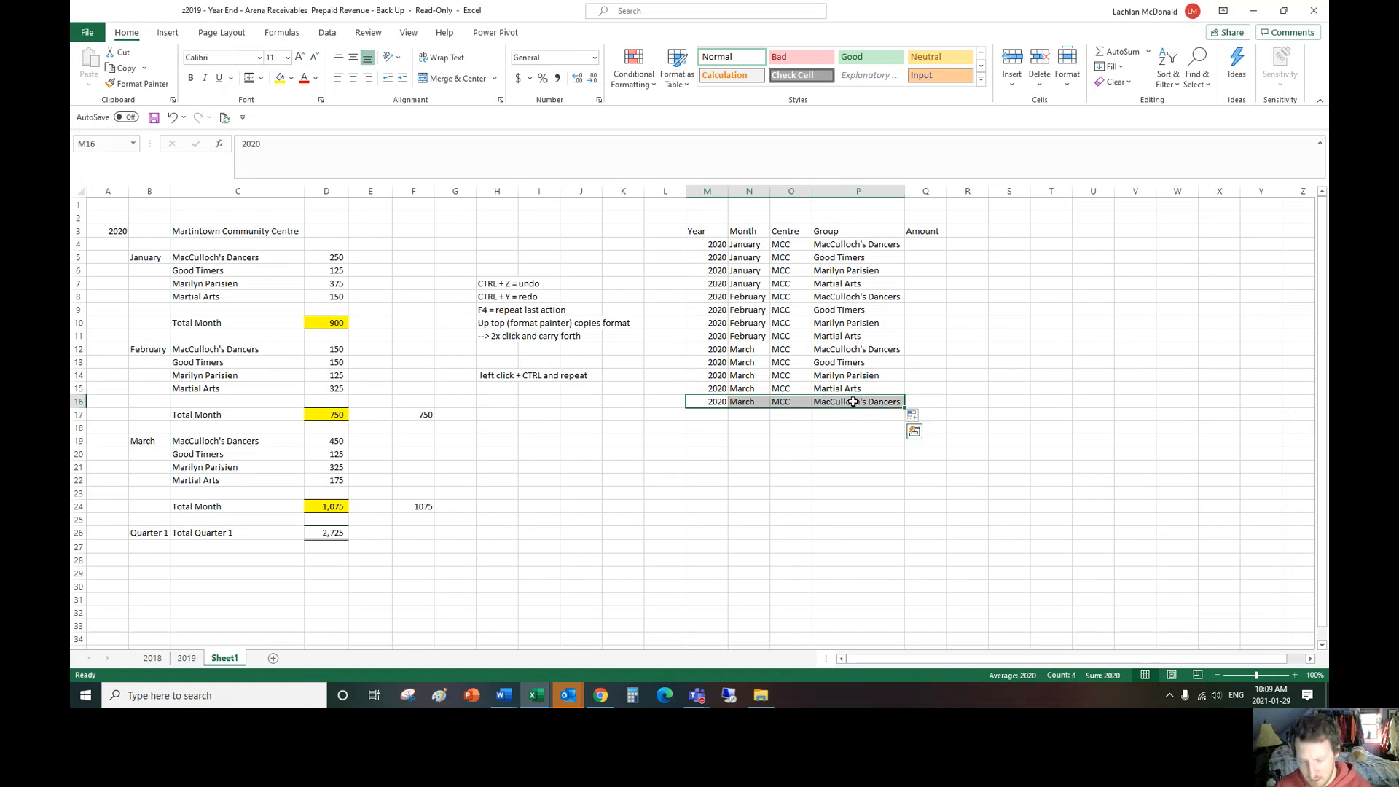
key(Delete)
click(967, 336)
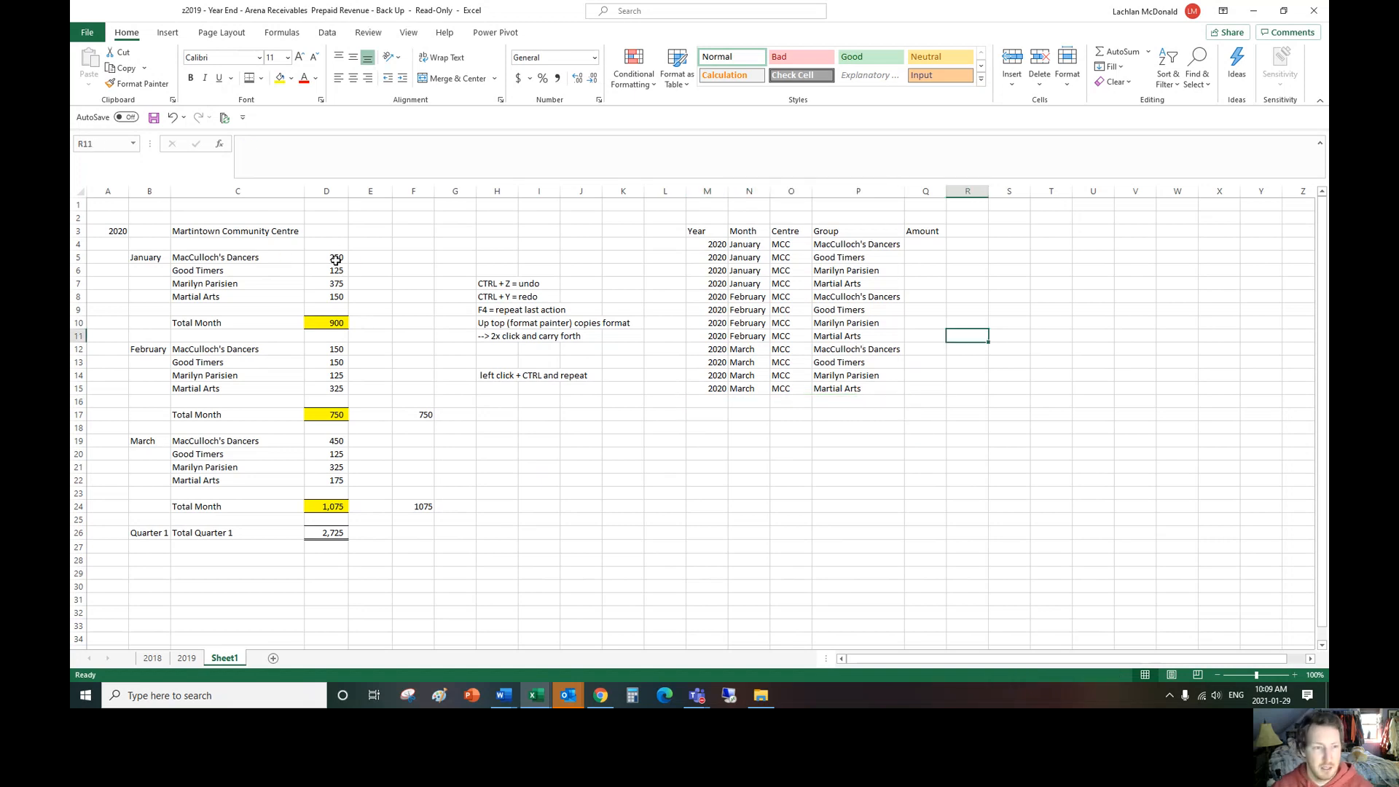
Step: Copy the January amounts from D5:D8 into Q4:Q7 of the Amount column
drag(336, 258, 336, 297)
key(ctrl+c)
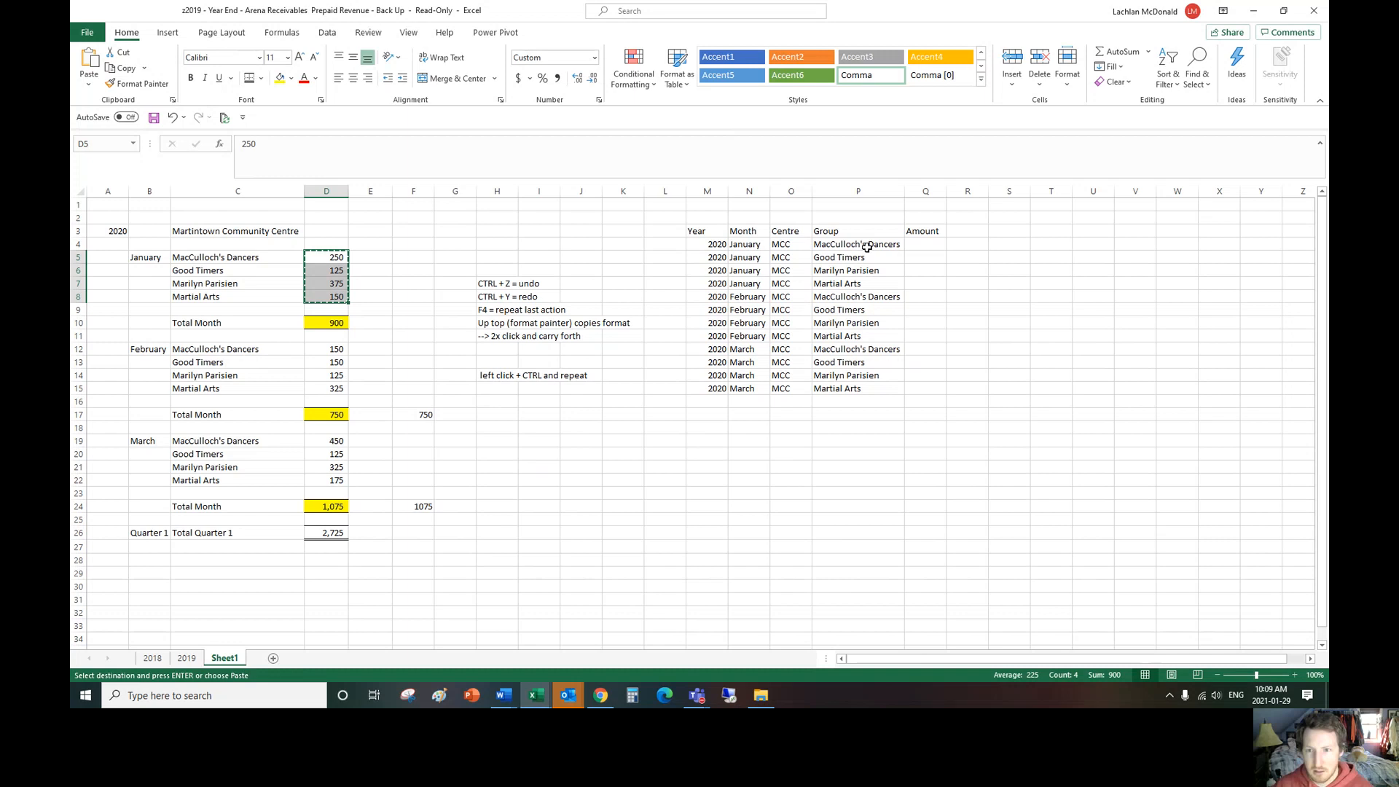
click(911, 246)
key(ctrl+v)
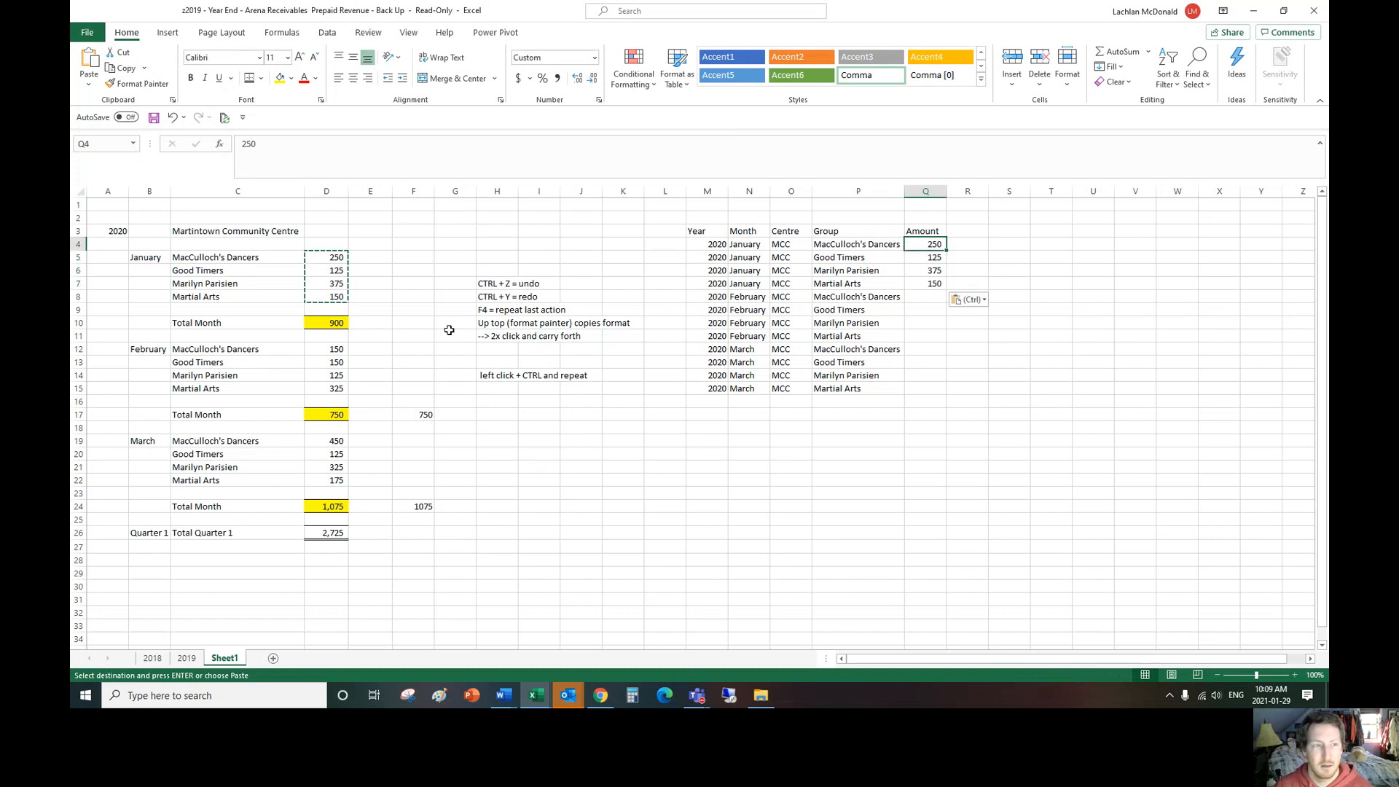
Step: Copy the February amounts from D12:D15 into Q8:Q11 of the Amount column
drag(336, 349, 339, 389)
key(ctrl+c)
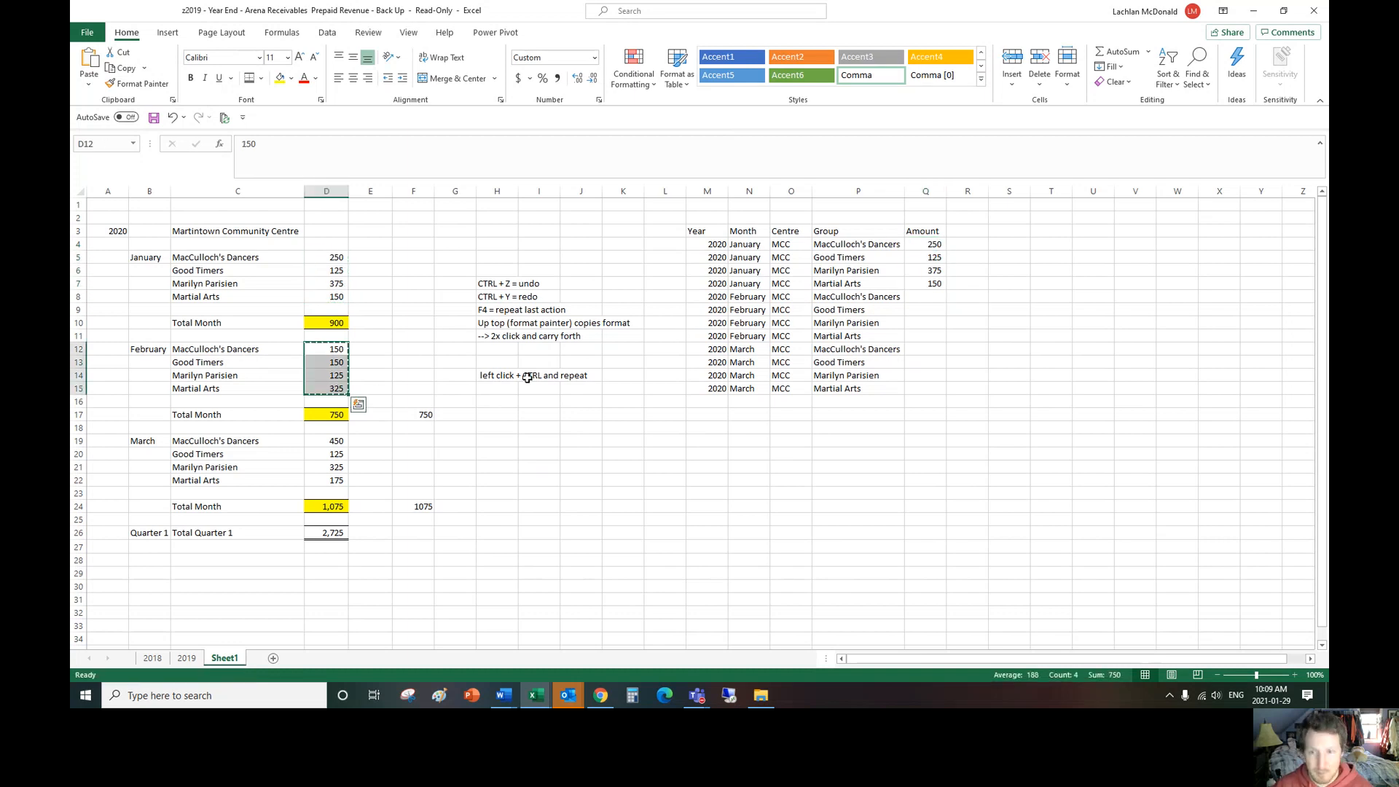
click(926, 296)
key(ctrl+v)
Step: Copy the March amounts from D19:D22 into Q12:Q15 of the Amount column
drag(336, 441, 337, 478)
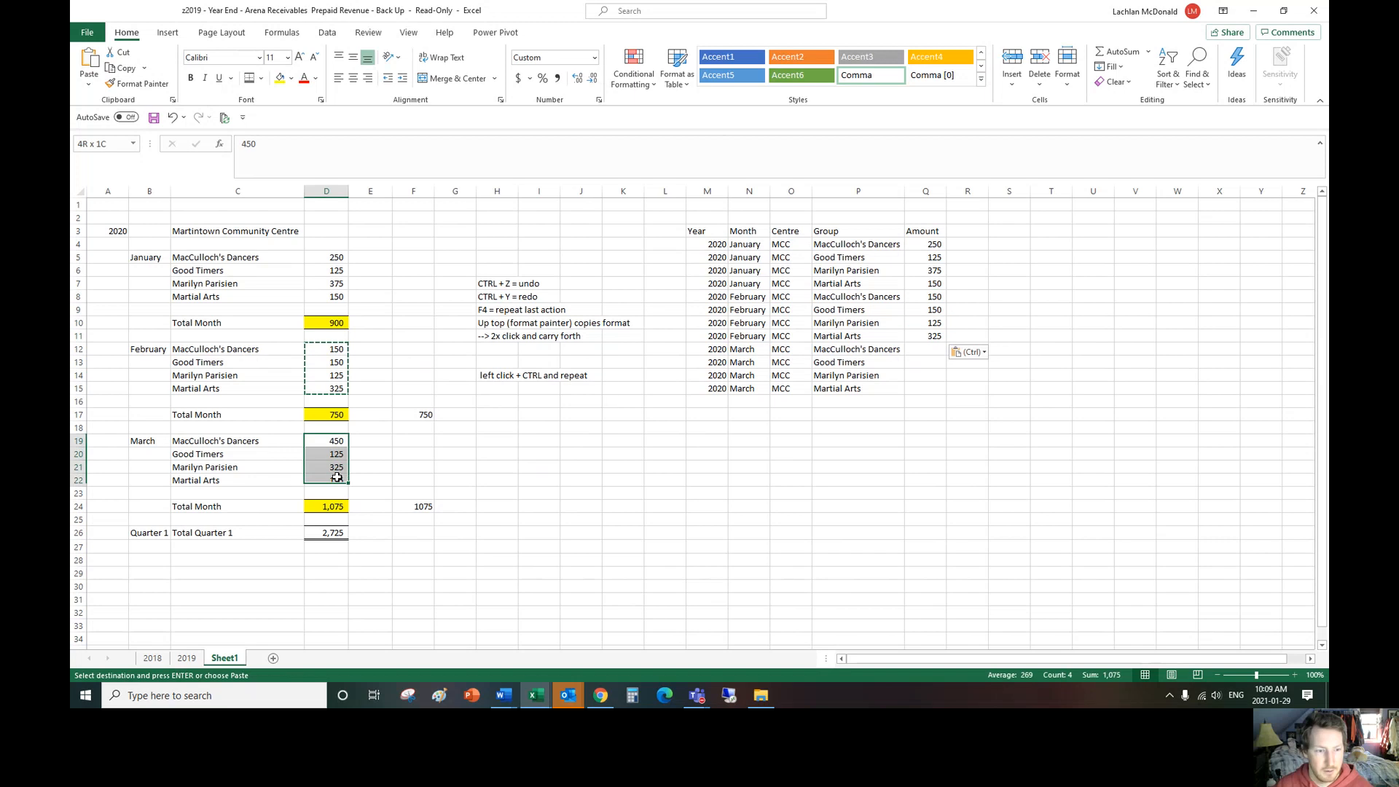
key(ctrl+c)
click(919, 349)
key(ctrl+v)
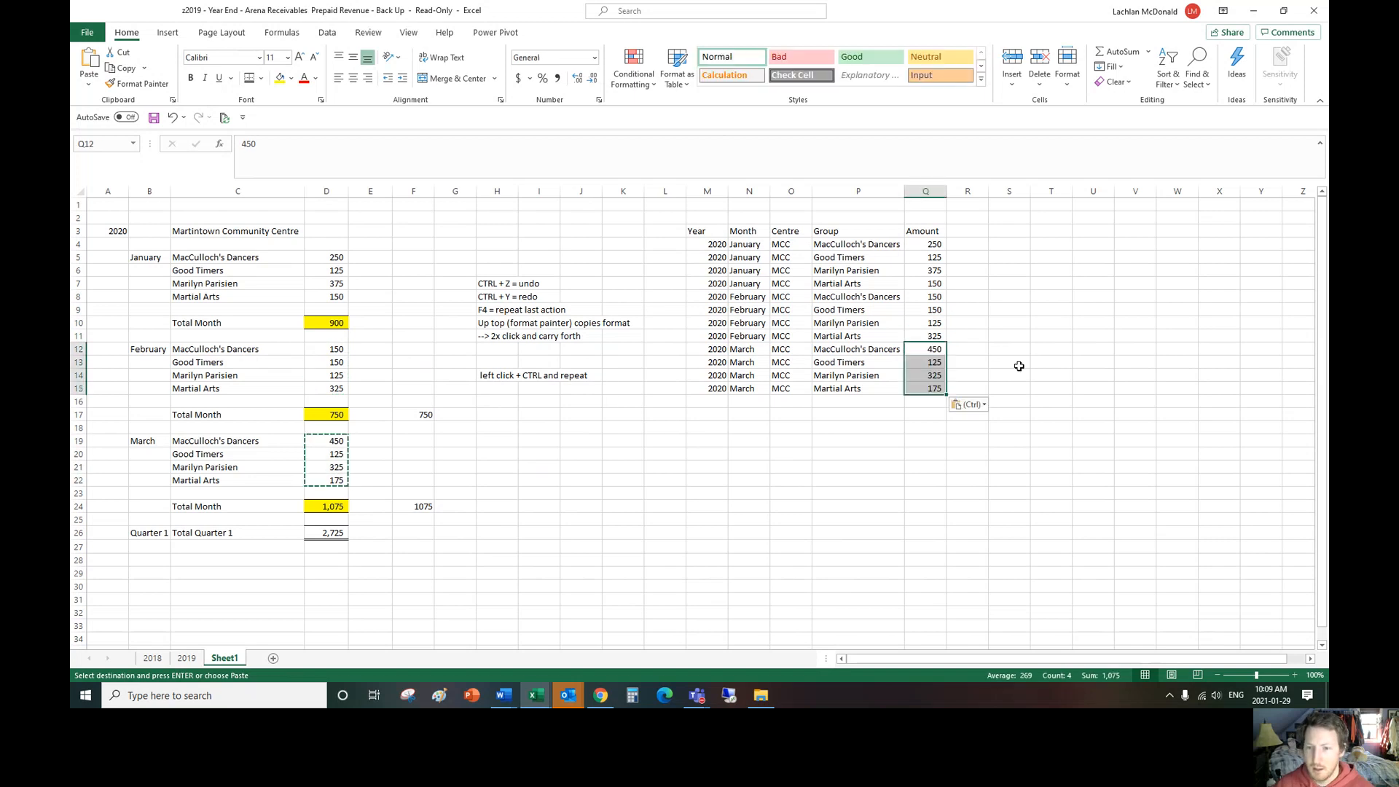
click(1052, 284)
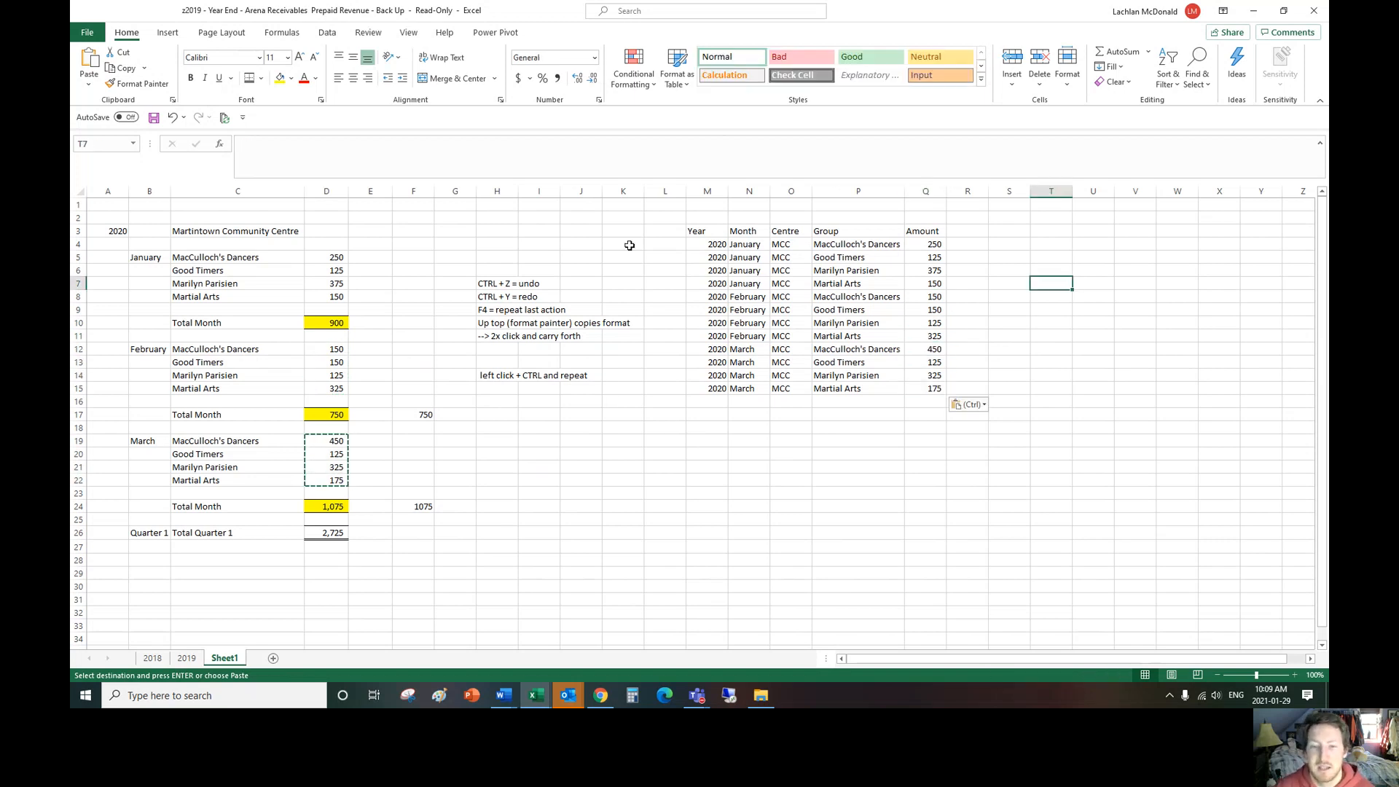
Step: Enter the shortcut note CTRL+T in S3 beside the flat data
click(703, 232)
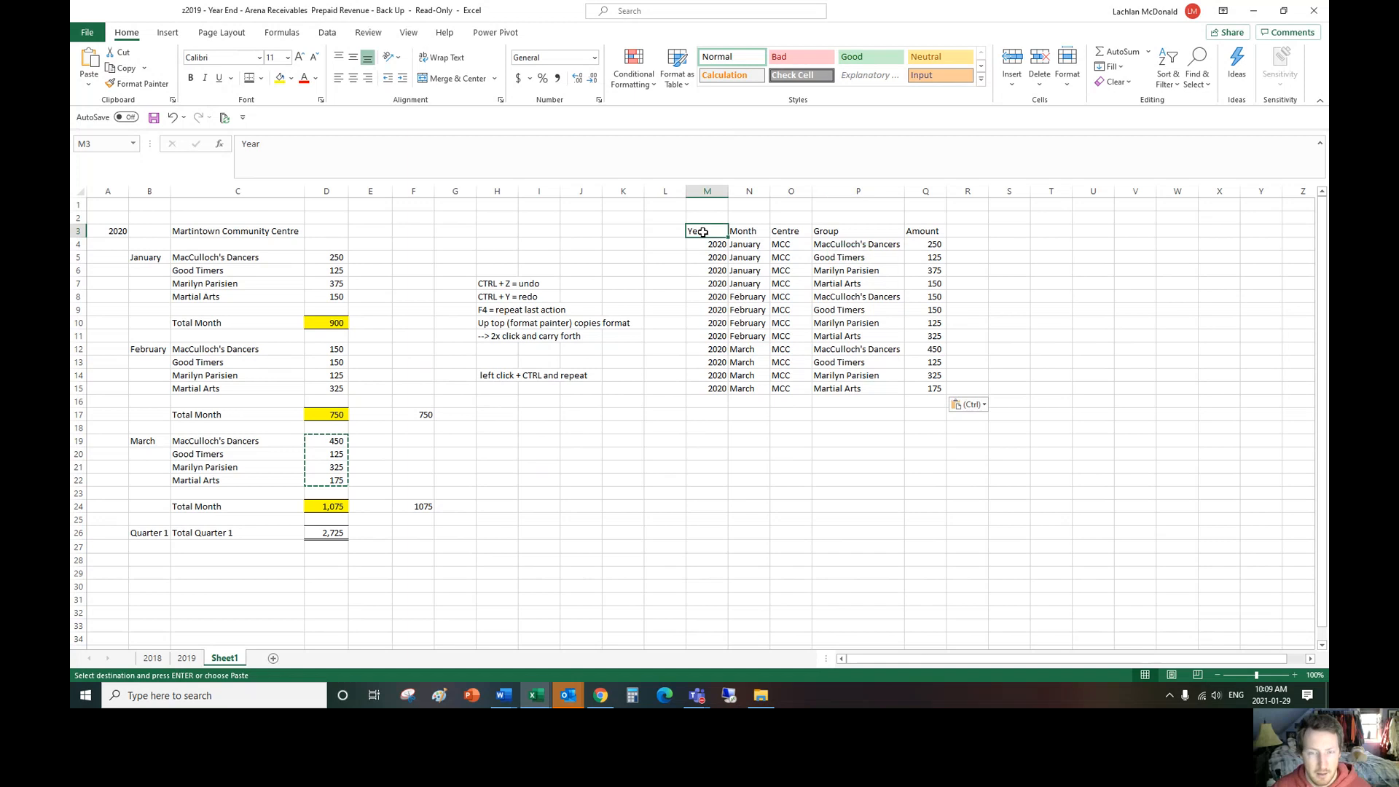
click(1010, 228)
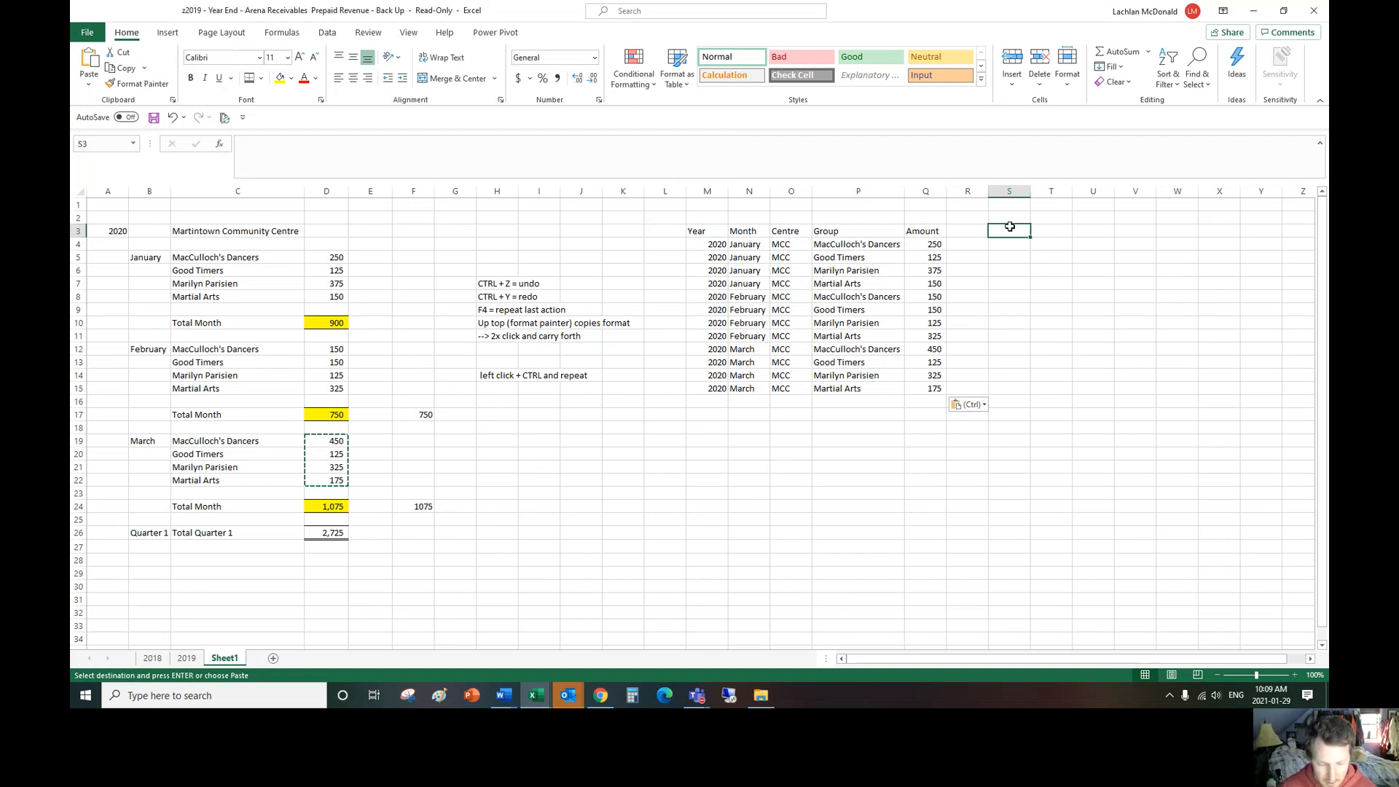
text(CTRL+T)
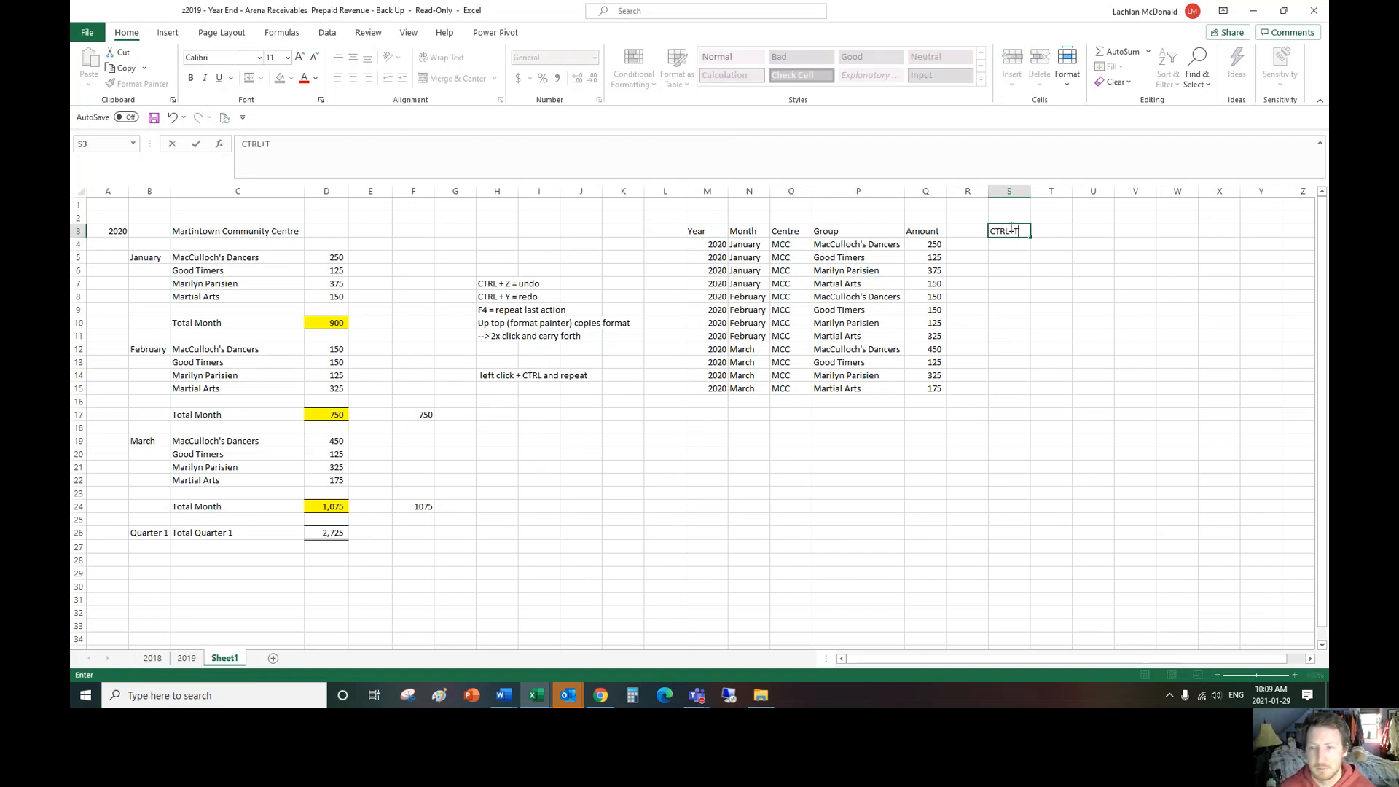
Step: Convert the range M3:Q15 into an Excel table with headers
click(720, 230)
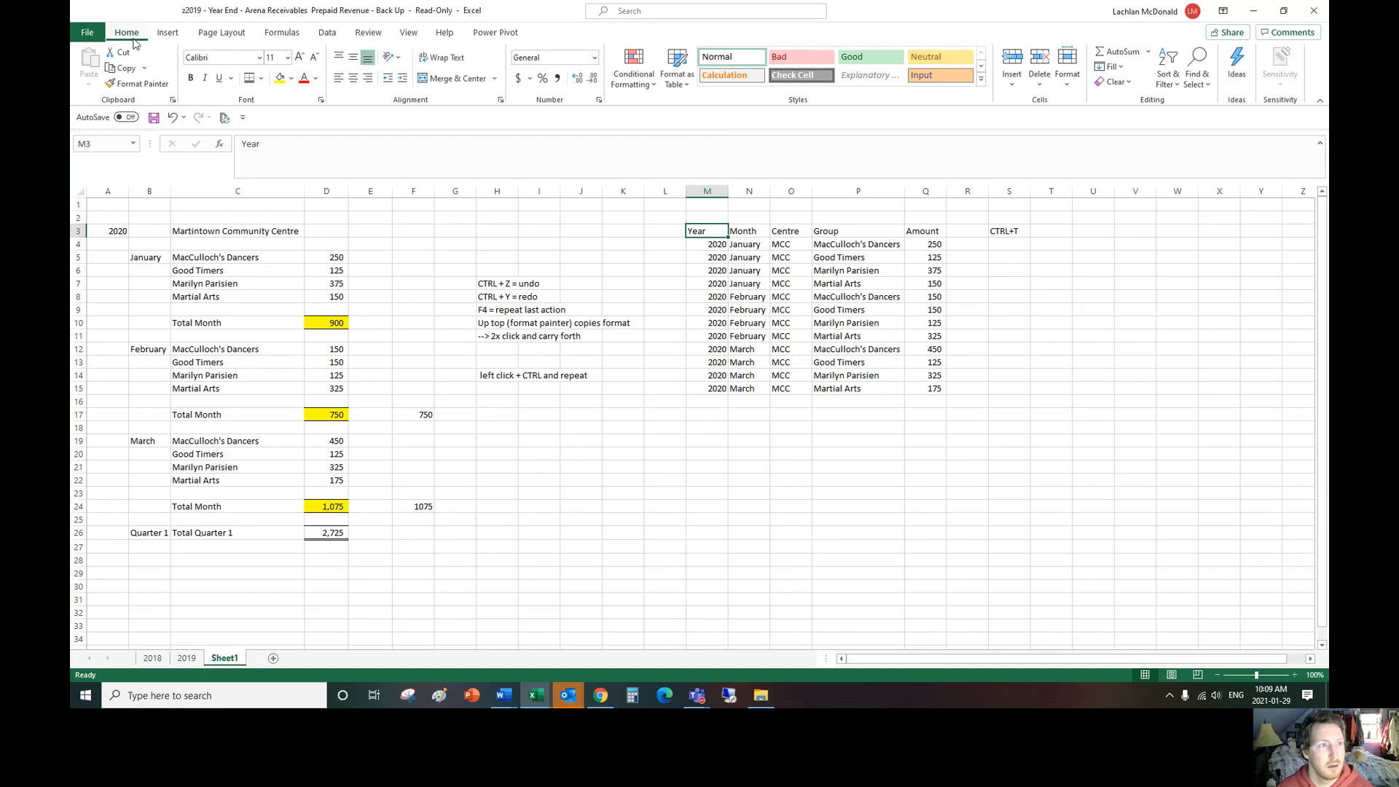
key(ctrl+t)
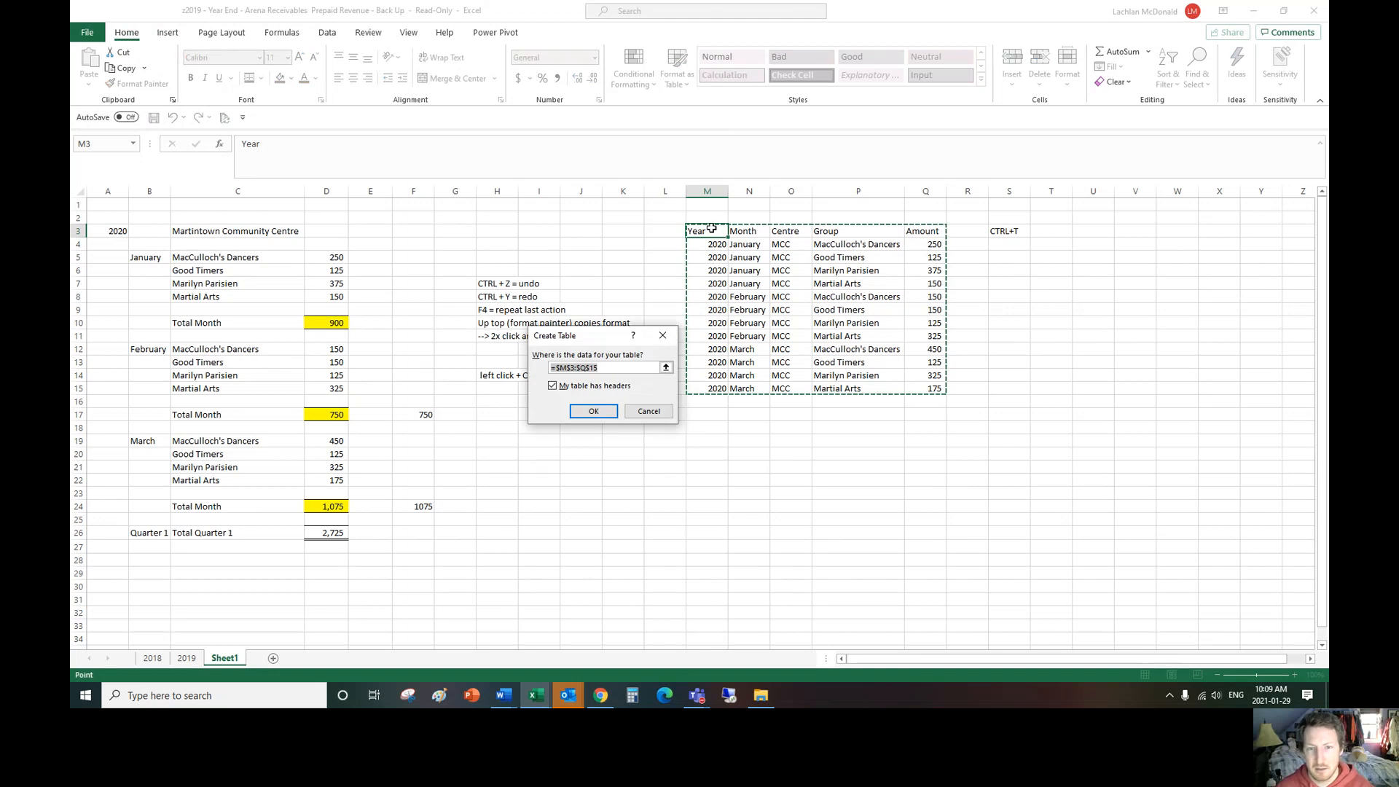
click(592, 412)
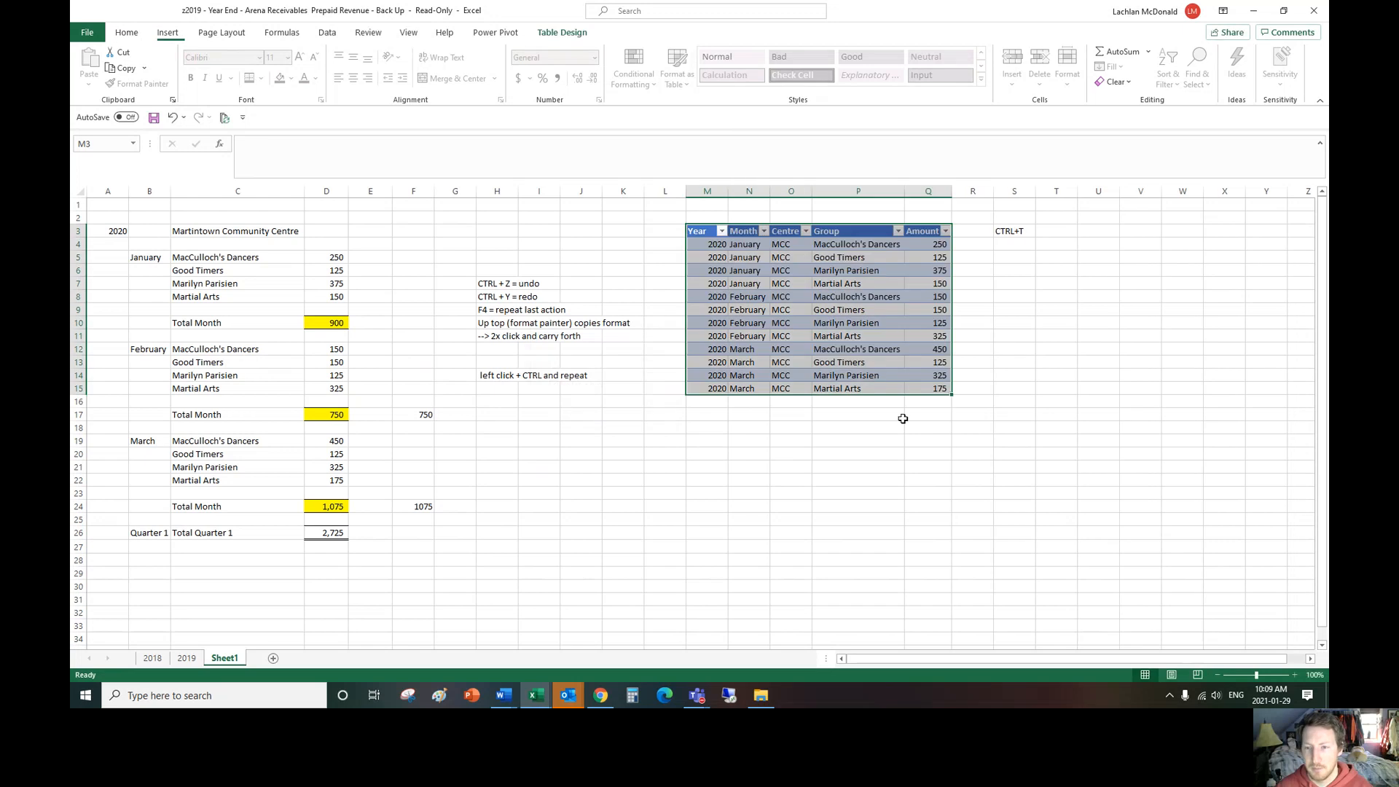
click(847, 297)
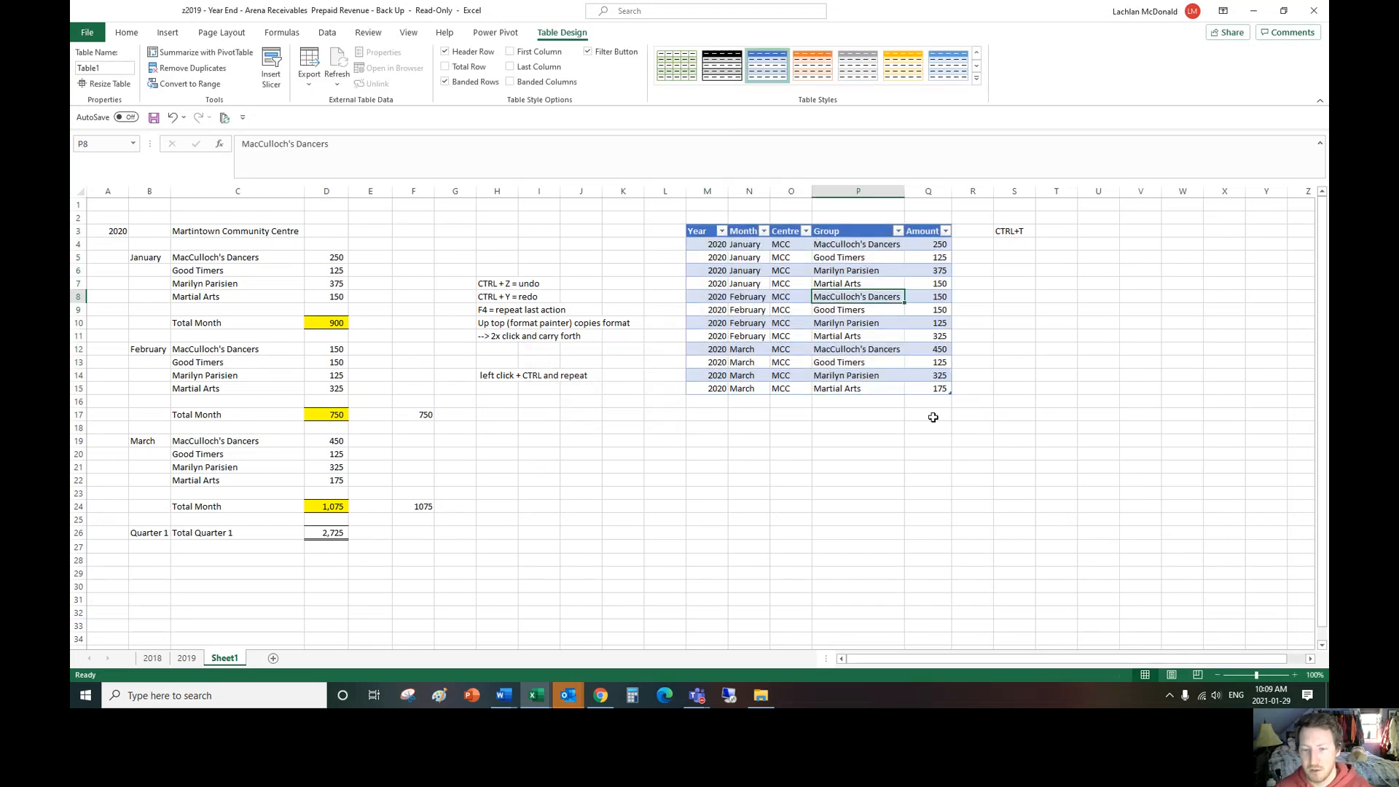
scroll(901, 462, down, 1)
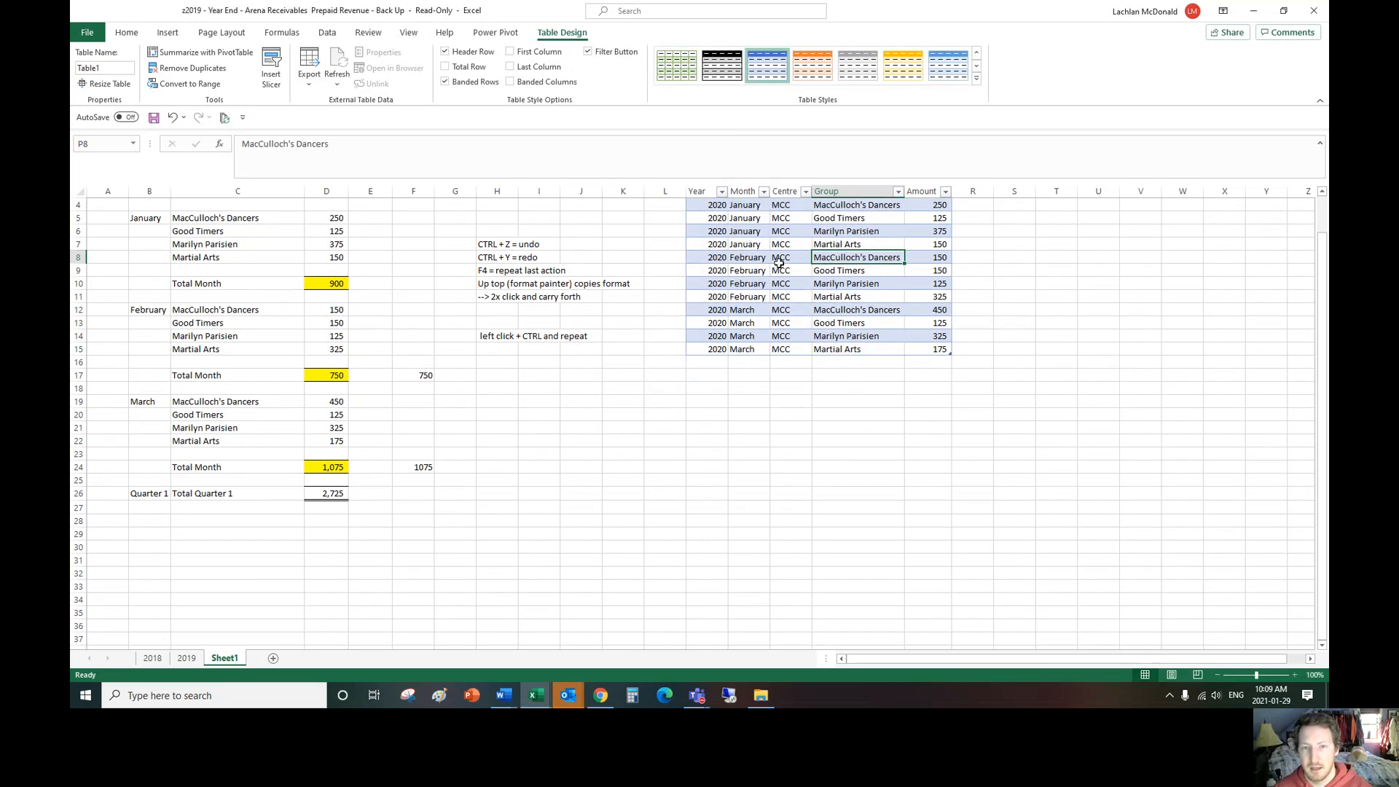
click(901, 403)
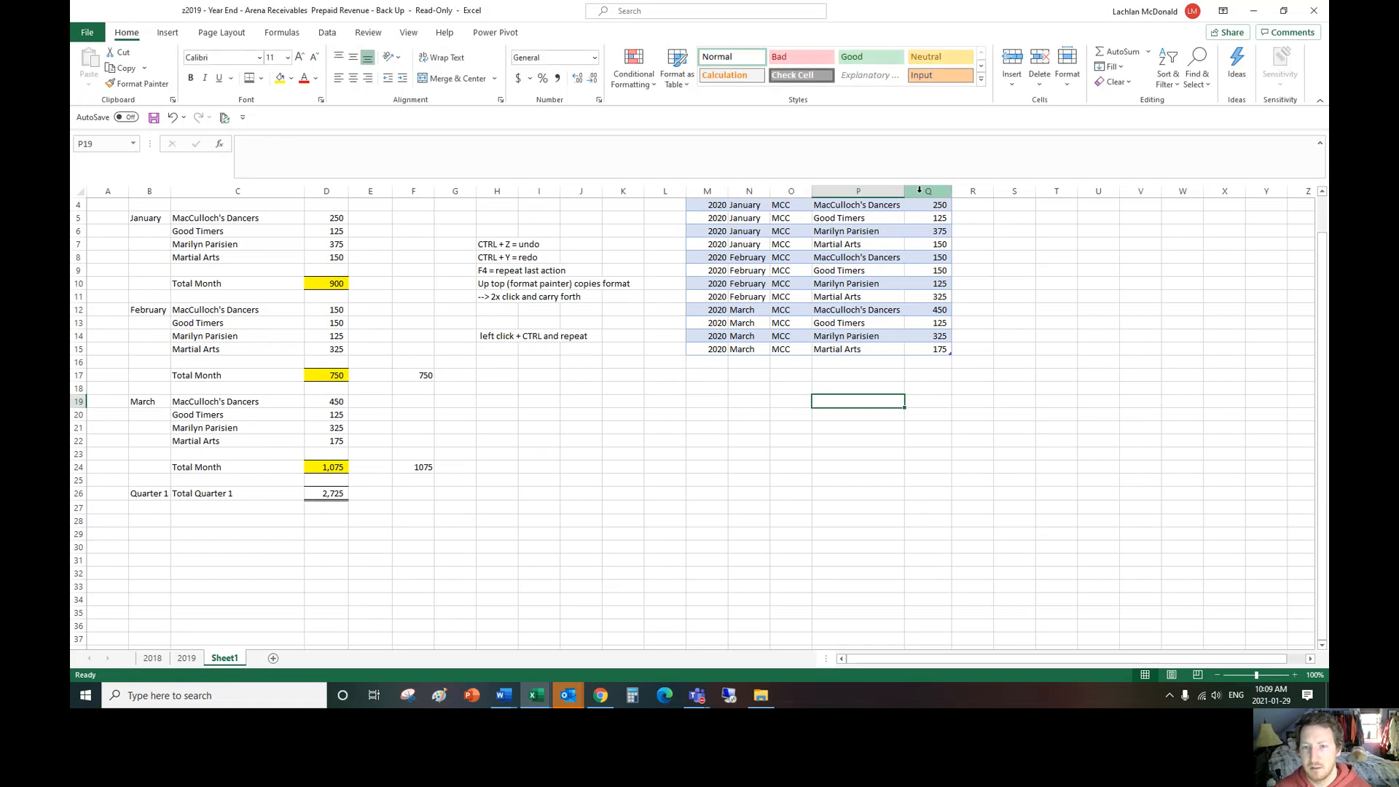
click(850, 270)
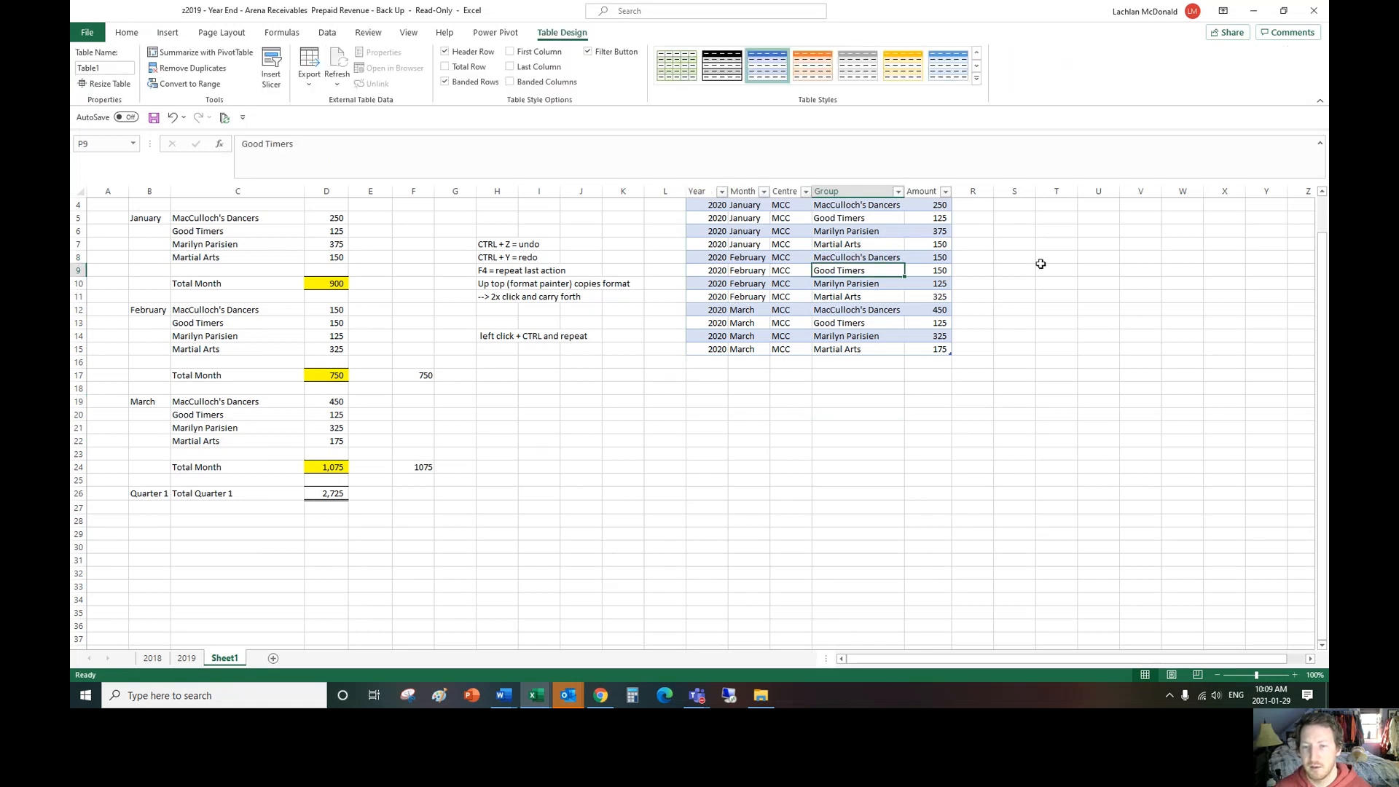
scroll(1029, 332, up, 1)
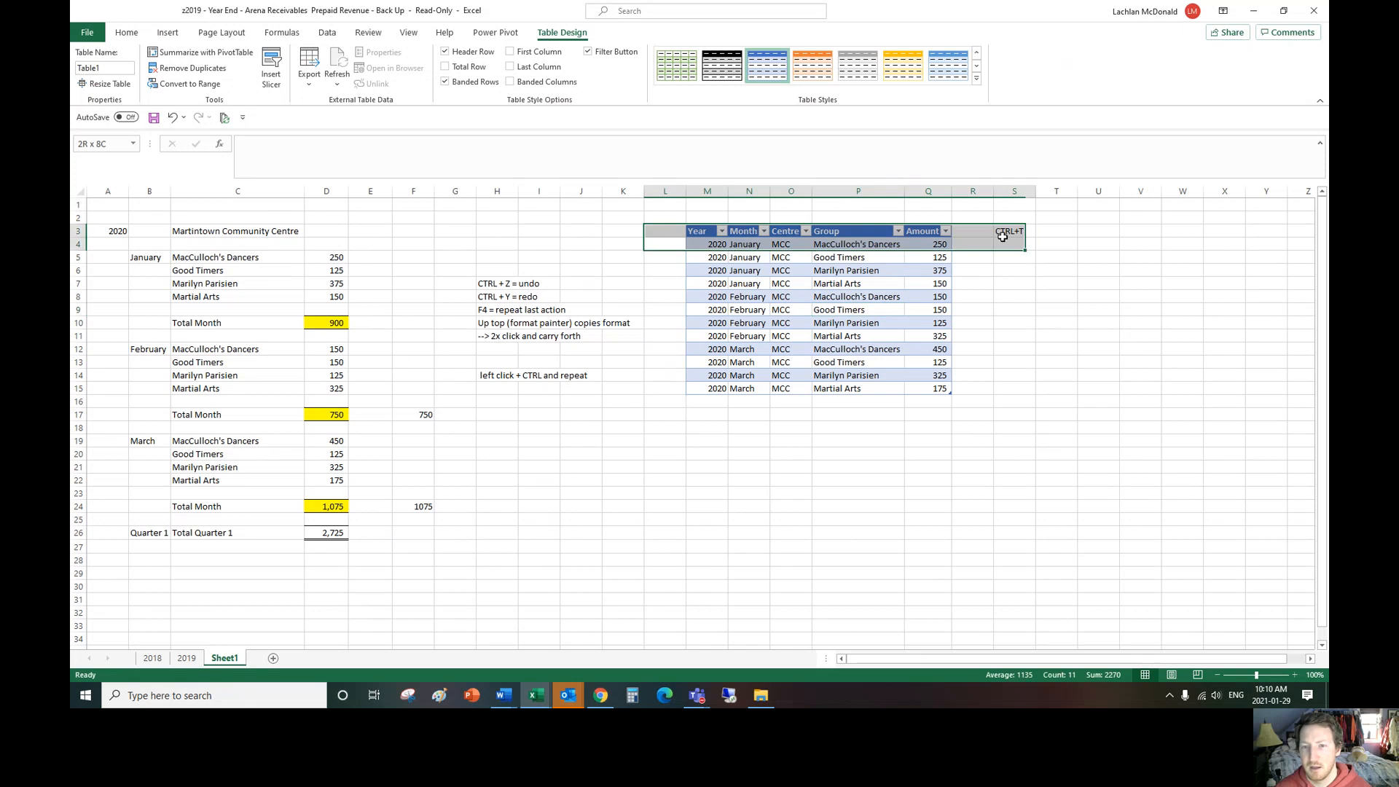
click(1017, 284)
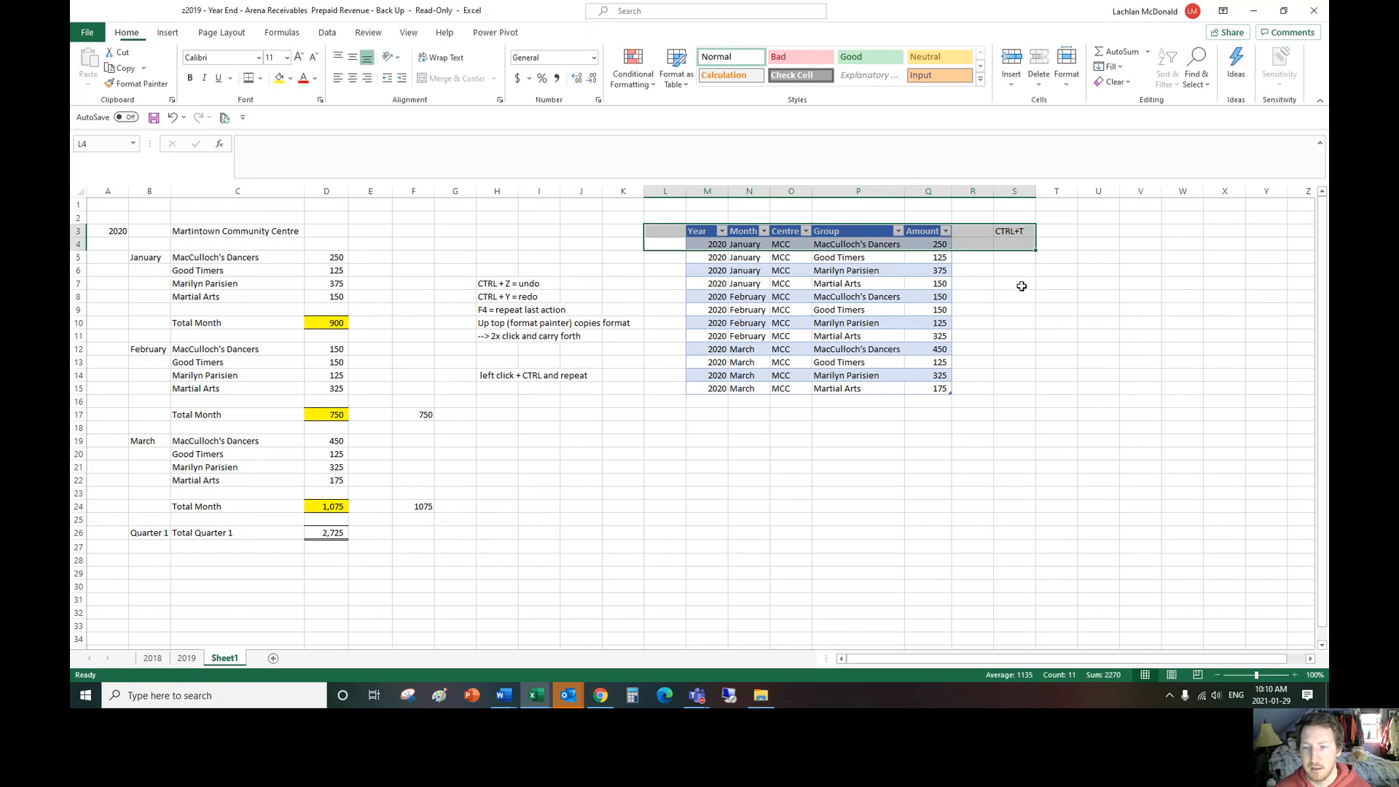
click(767, 298)
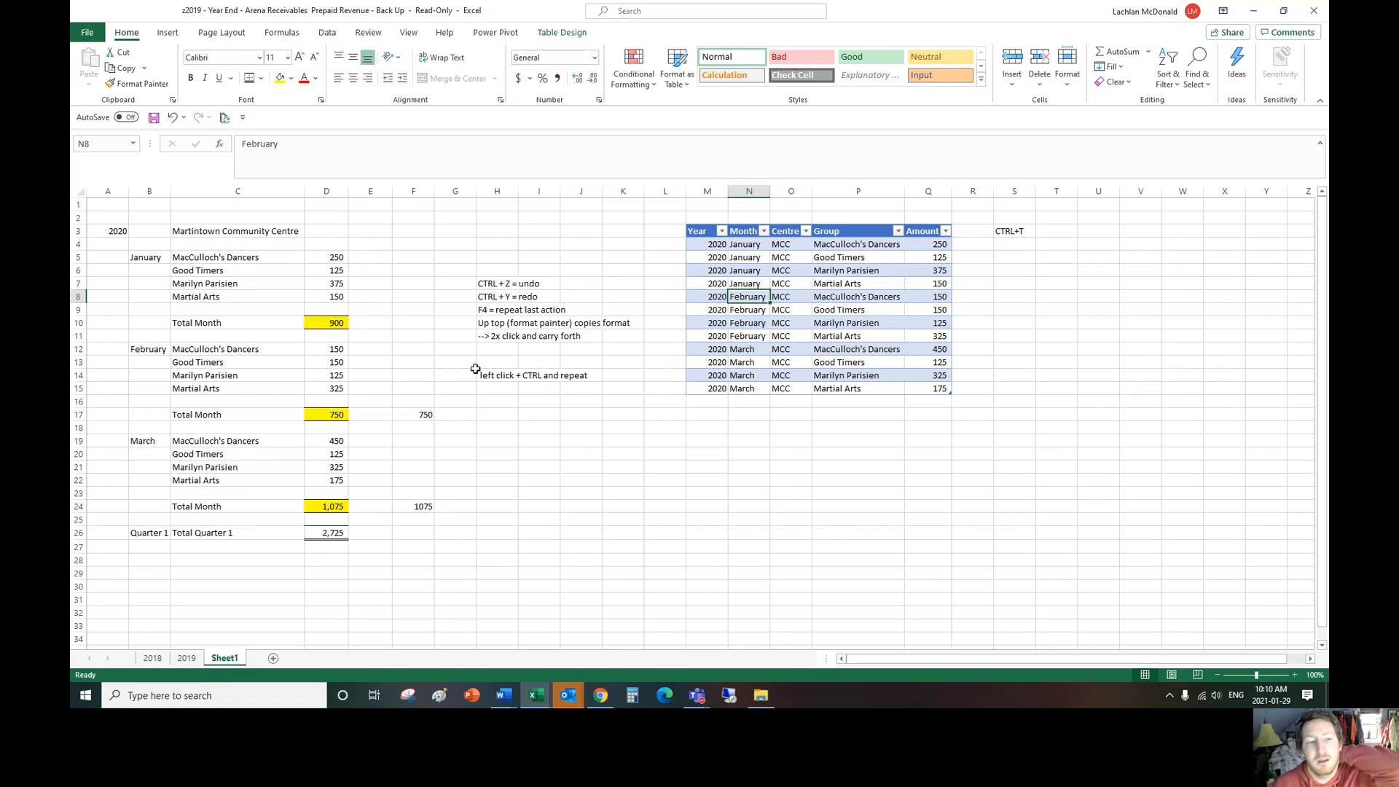
drag(123, 231, 432, 541)
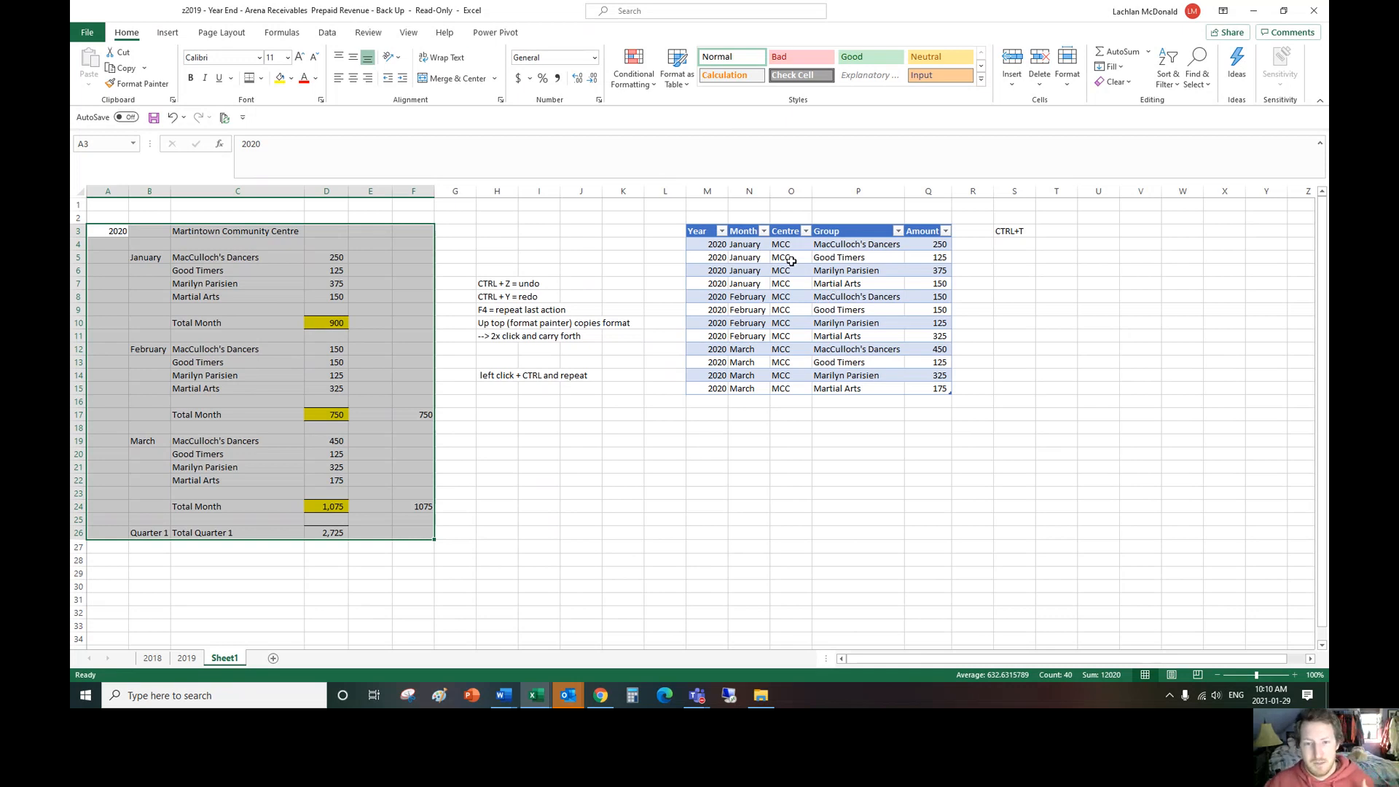
Step: Insert a PivotTable based on Table1 into the existing worksheet at Sheet1 cell M17, below the table
click(750, 257)
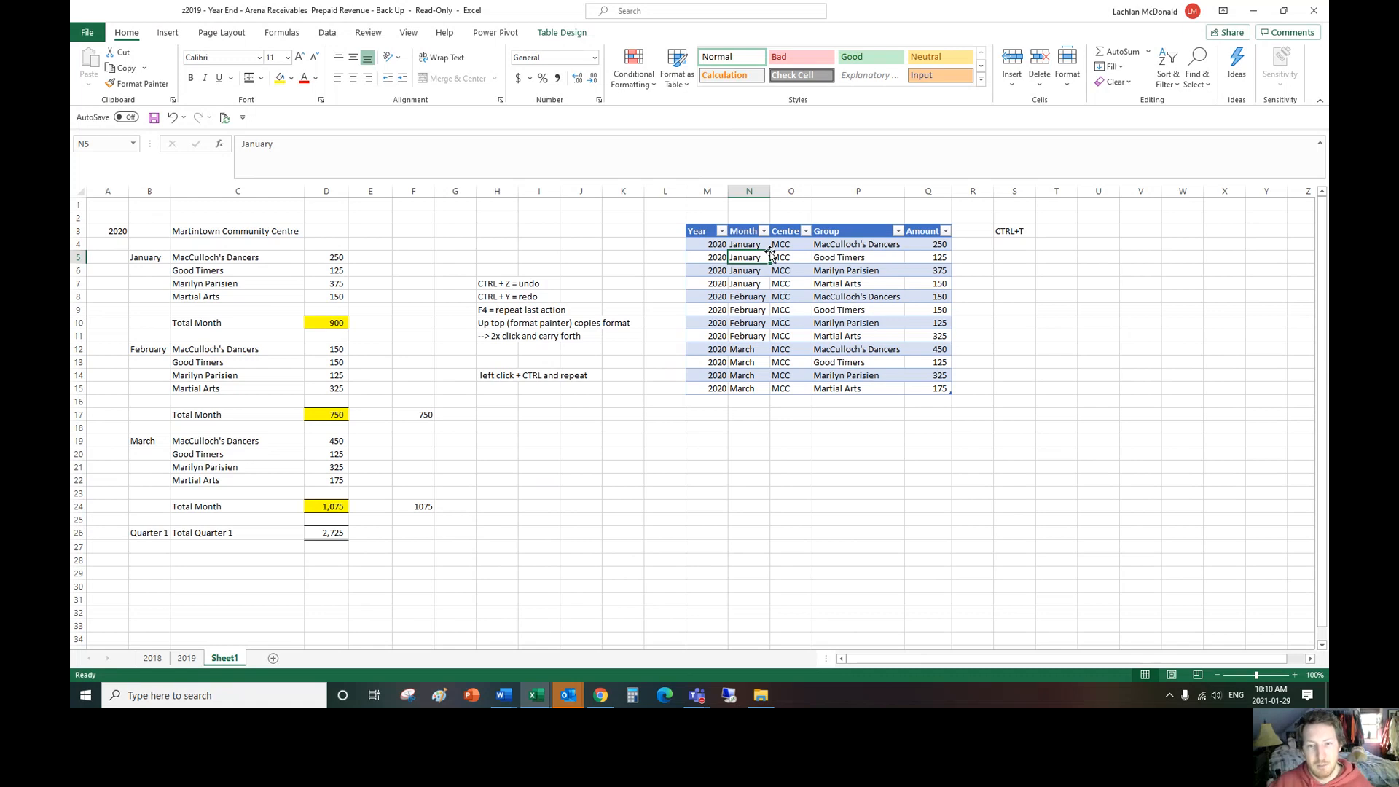
click(168, 34)
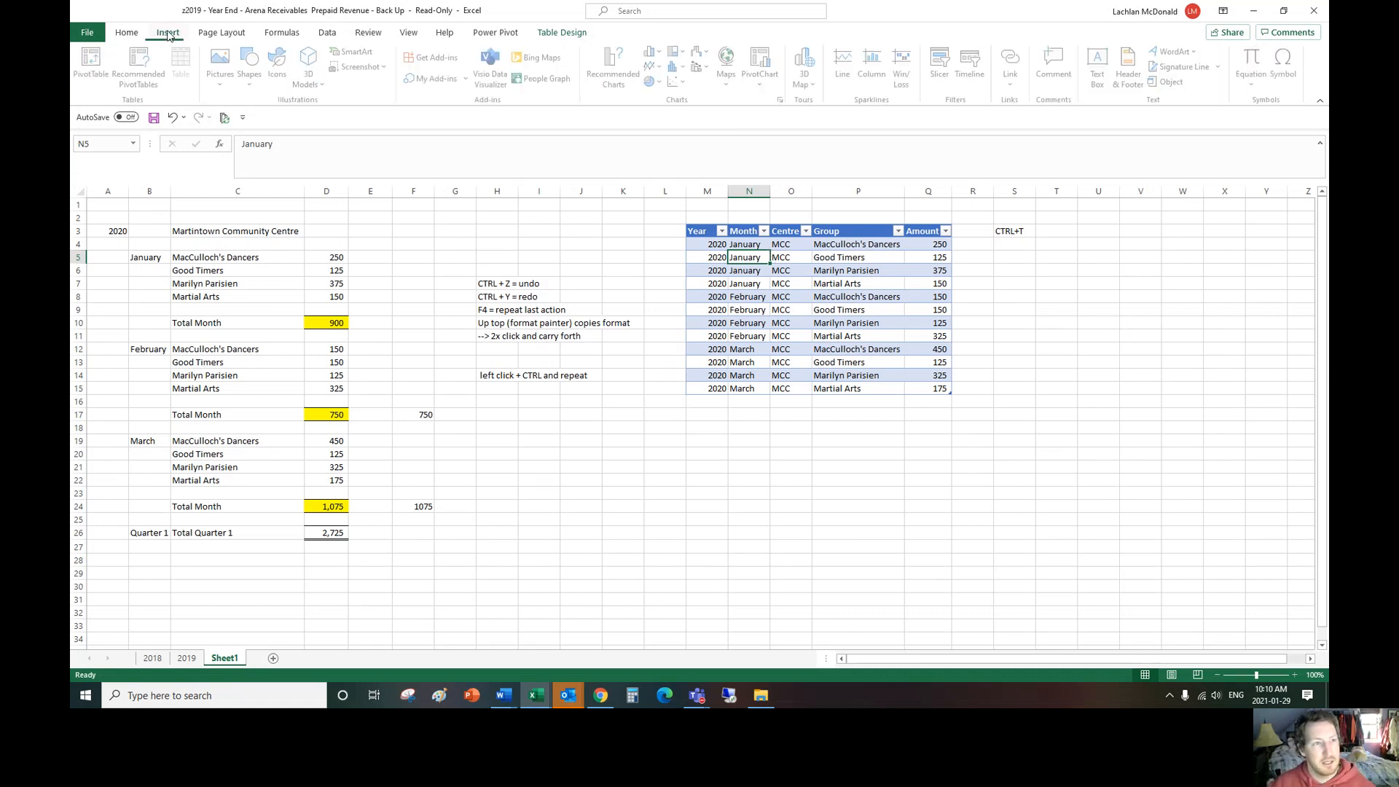
click(96, 60)
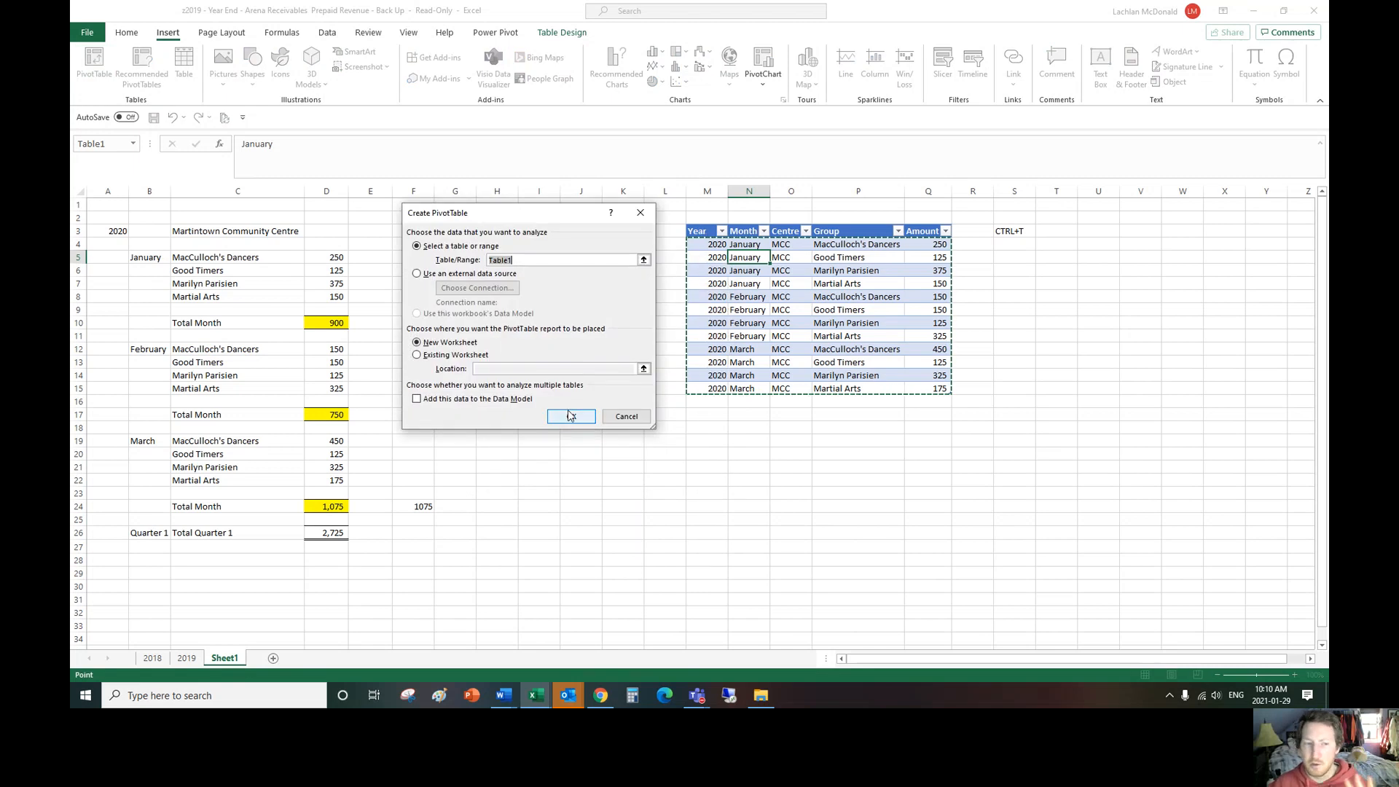
click(417, 355)
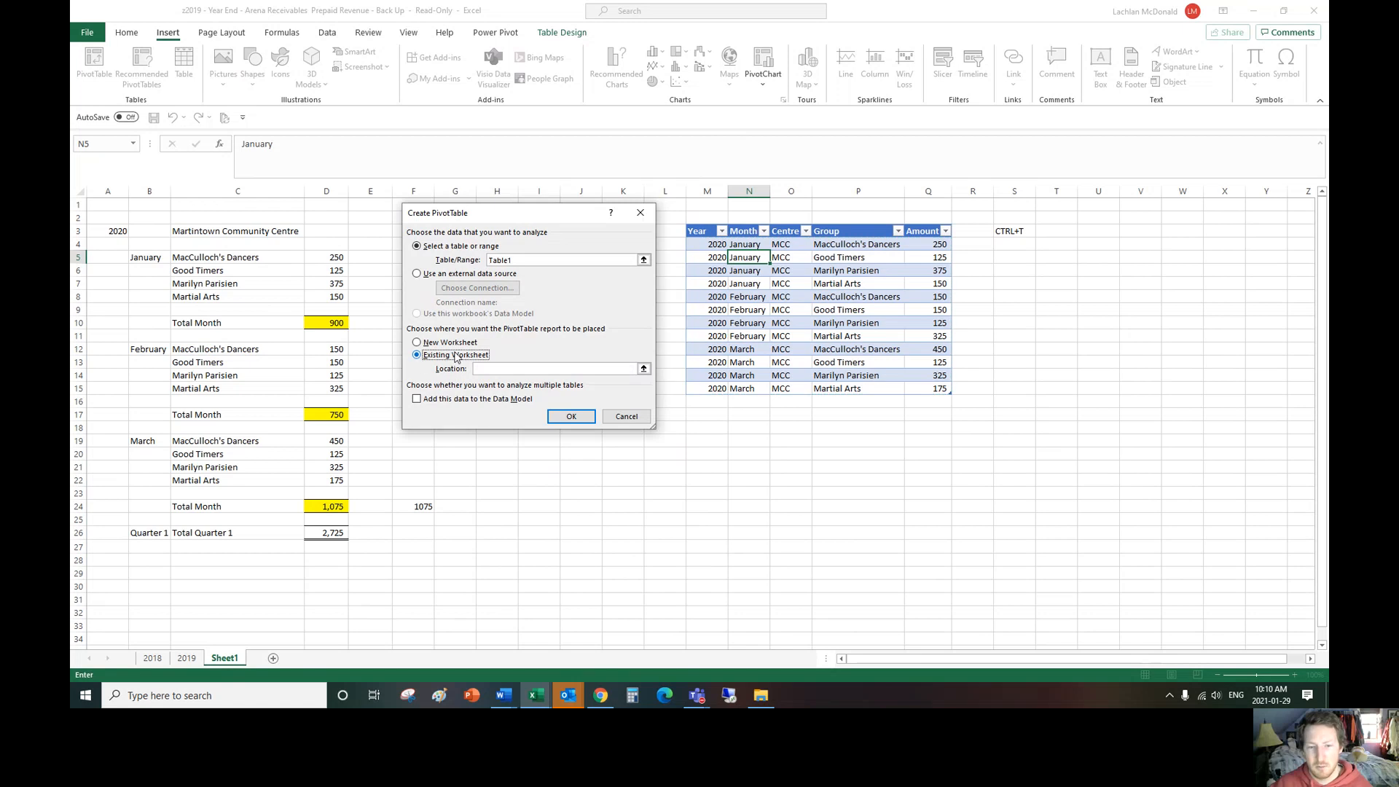
click(707, 414)
click(571, 417)
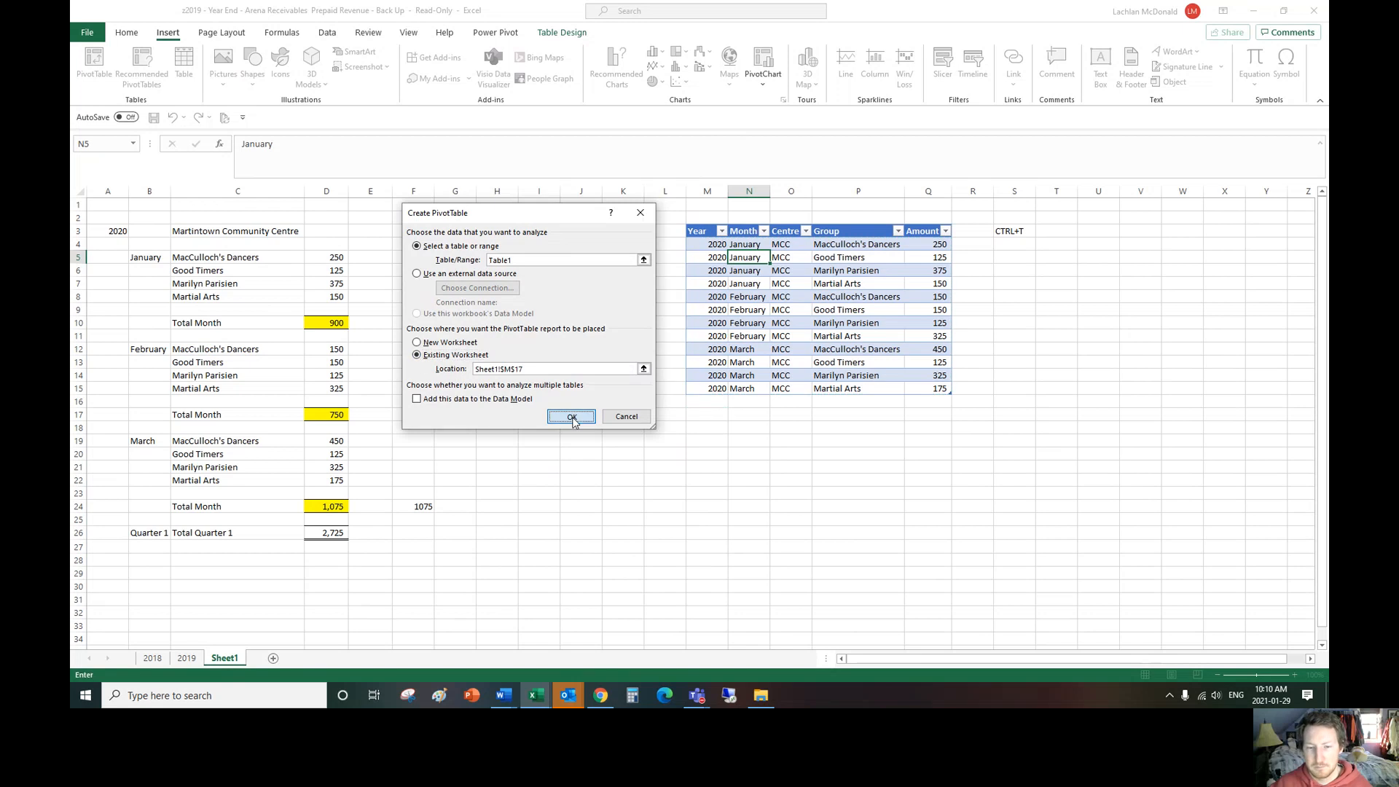
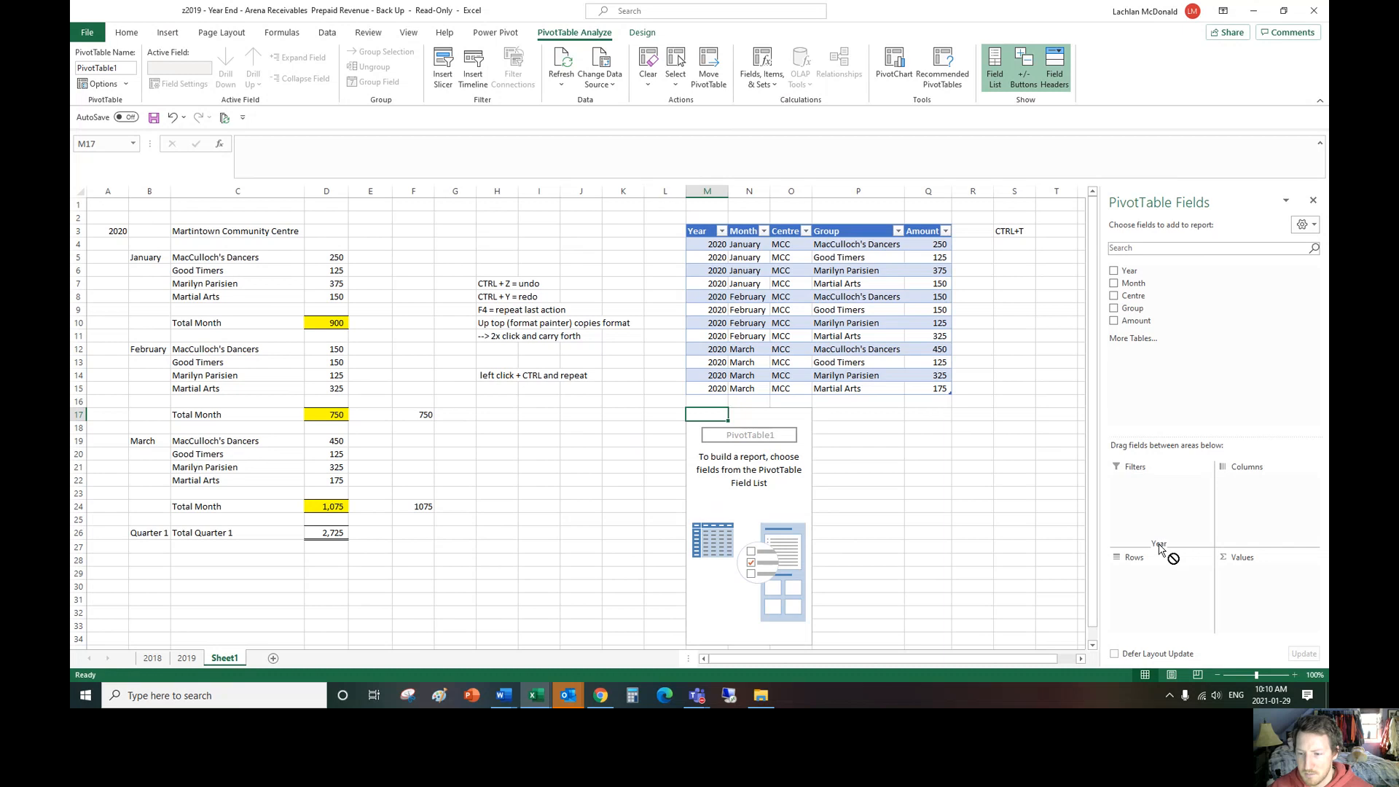
Step: Set up the PivotTable with Month and Group as rows and Sum of Amount as values, and check its grand total against D26
drag(1134, 284, 1159, 573)
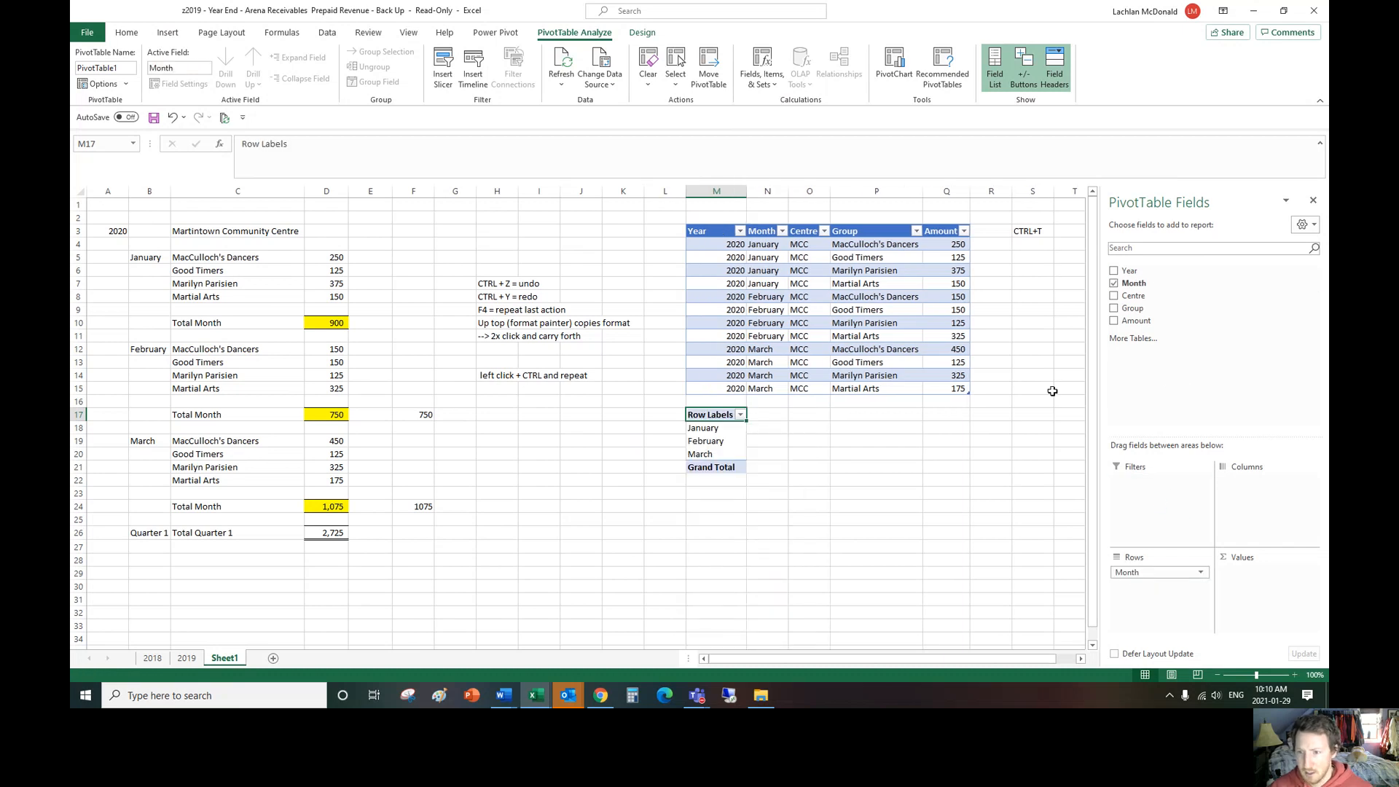
drag(1134, 308, 1143, 589)
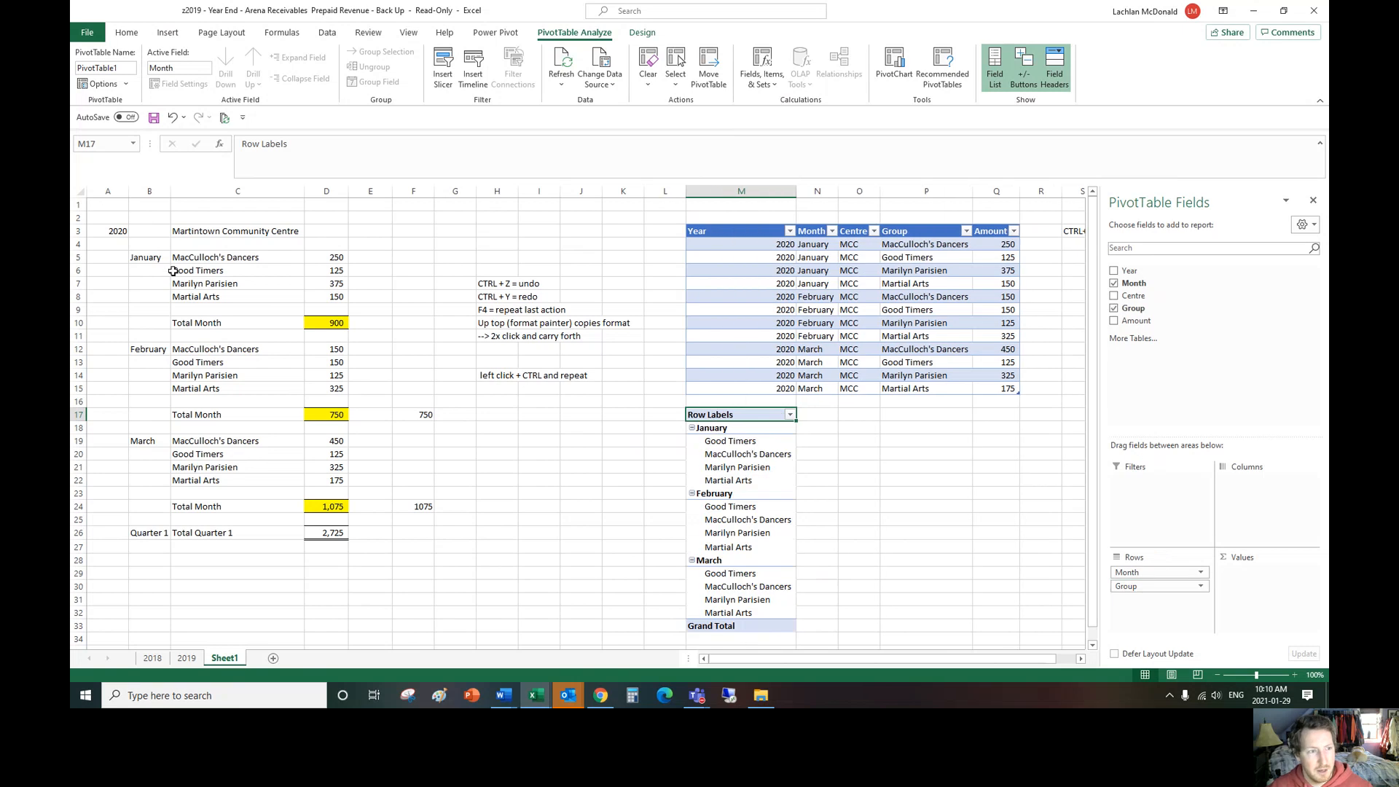
drag(148, 260, 241, 297)
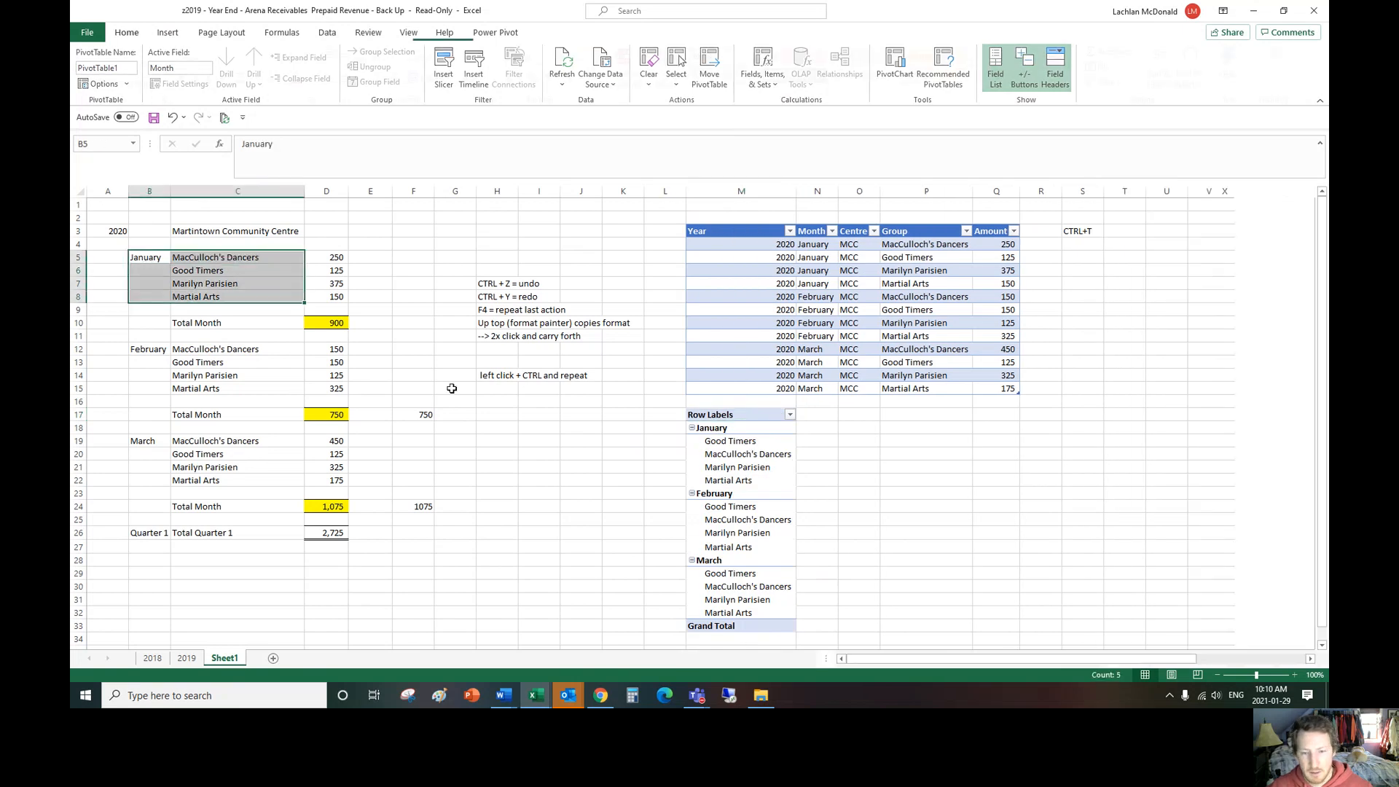
click(769, 467)
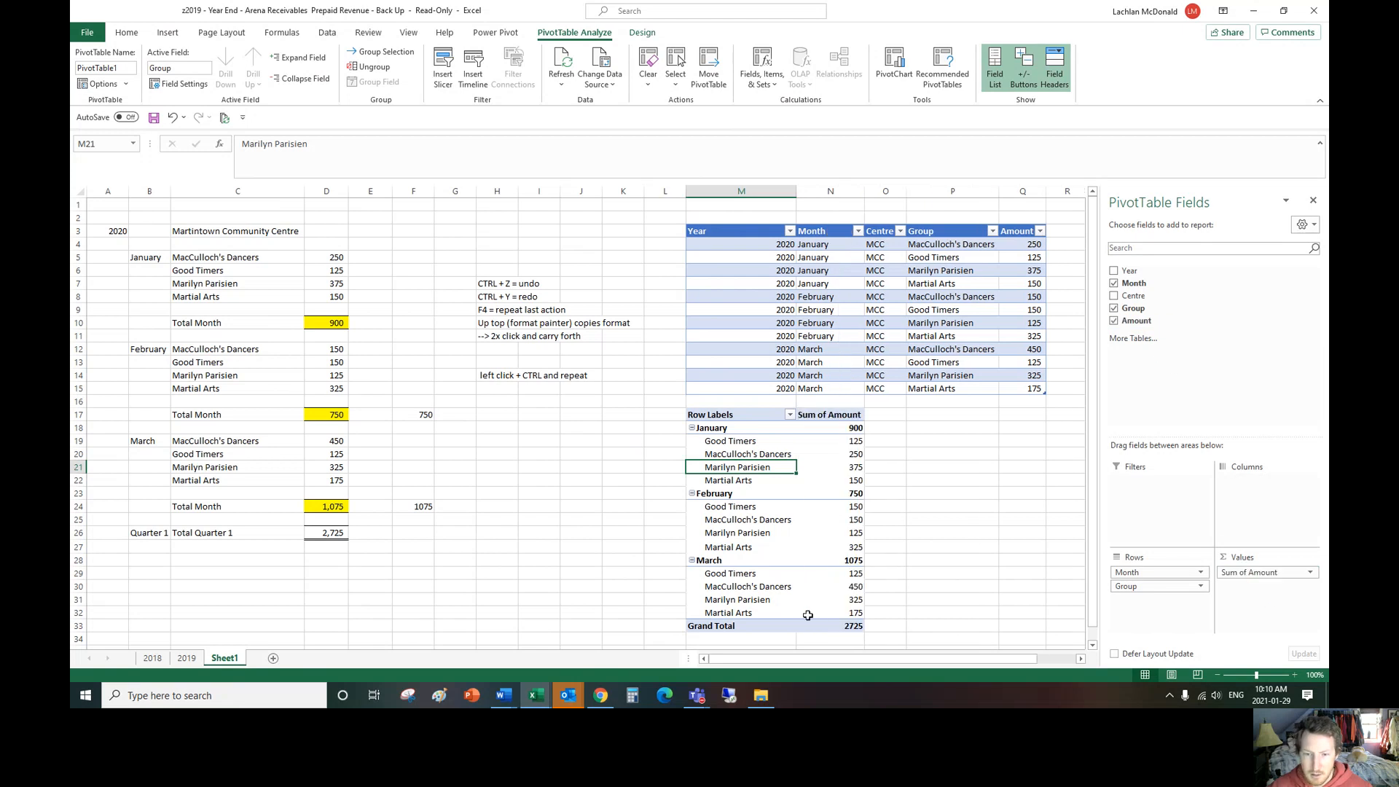
click(337, 536)
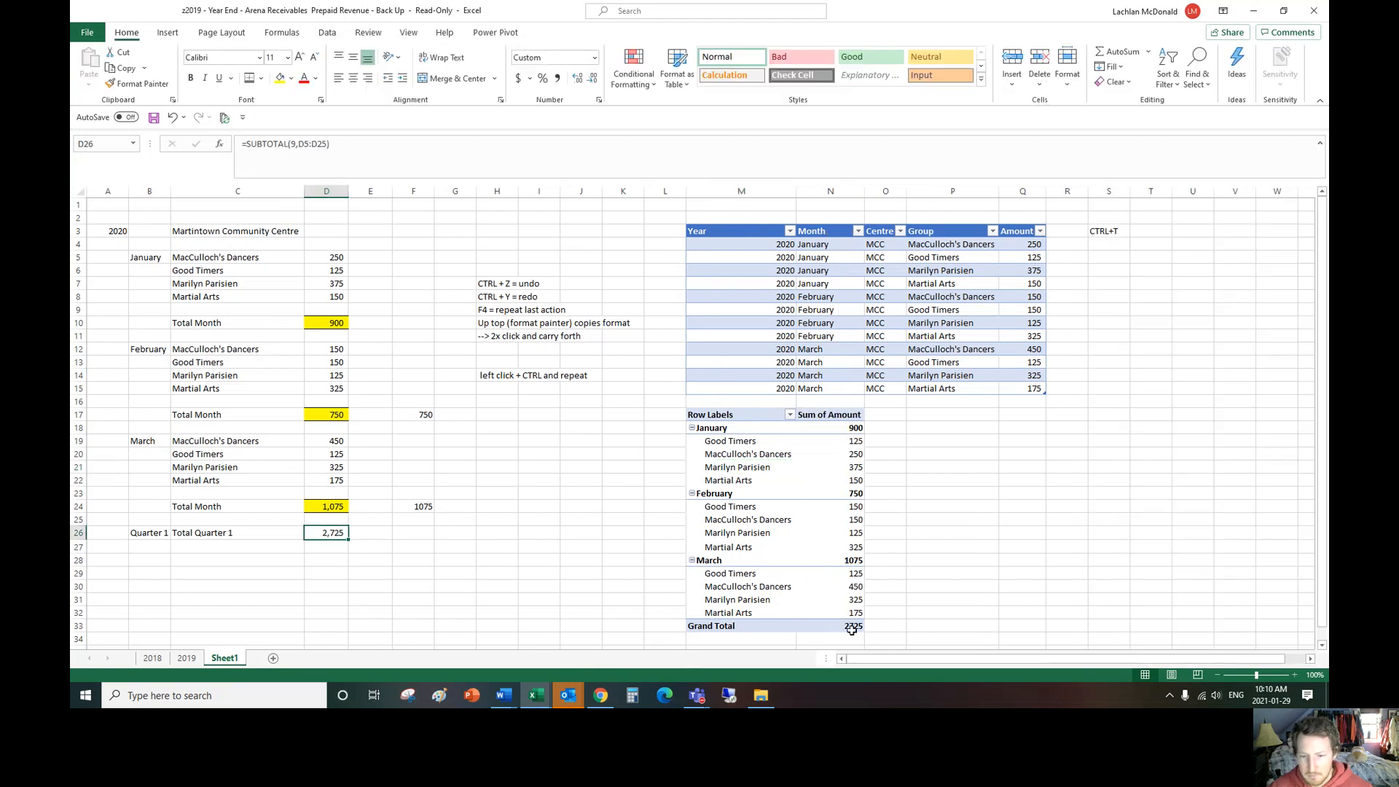
click(838, 626)
Step: Insert a blank line after each PivotTable item and show all subtotals at the bottom of the group
right_click(833, 465)
click(815, 470)
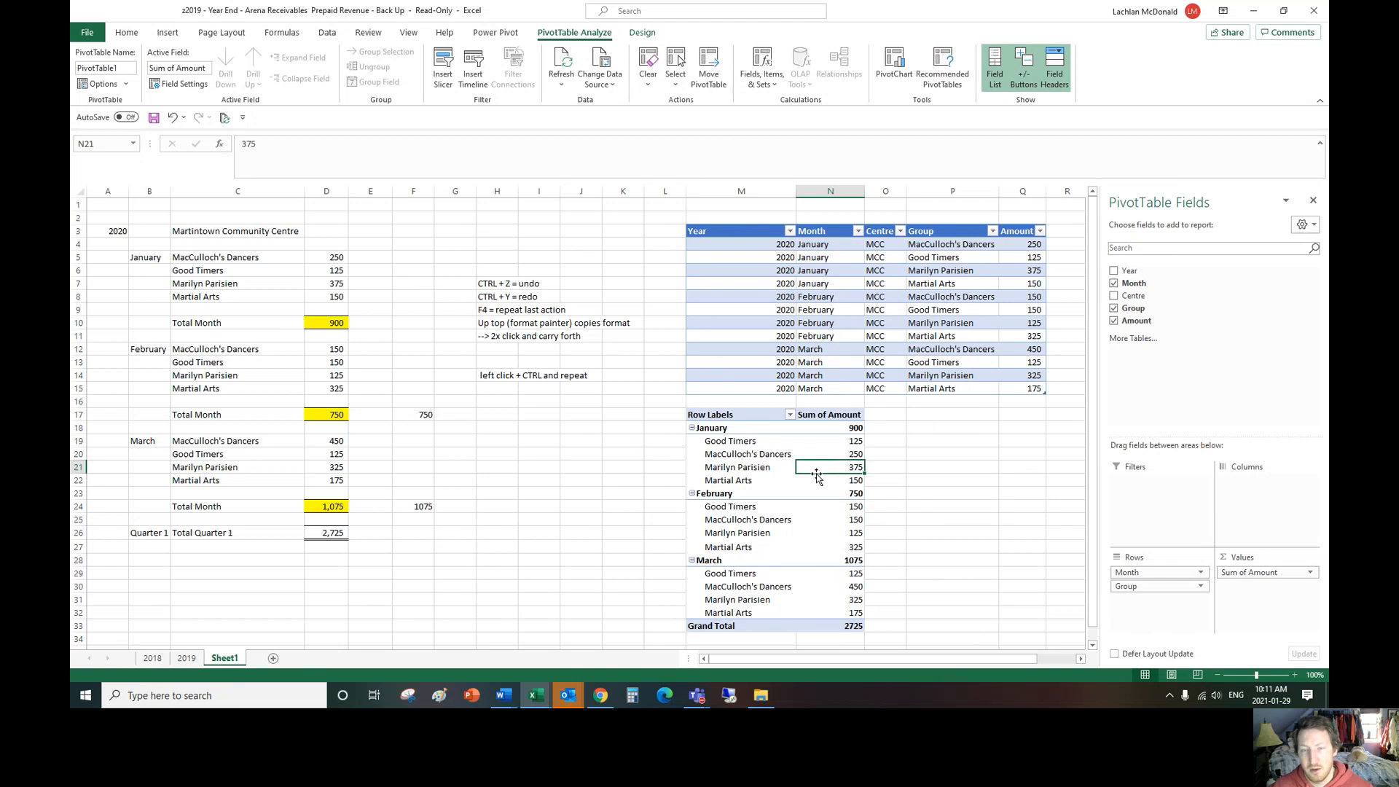
click(635, 35)
click(196, 73)
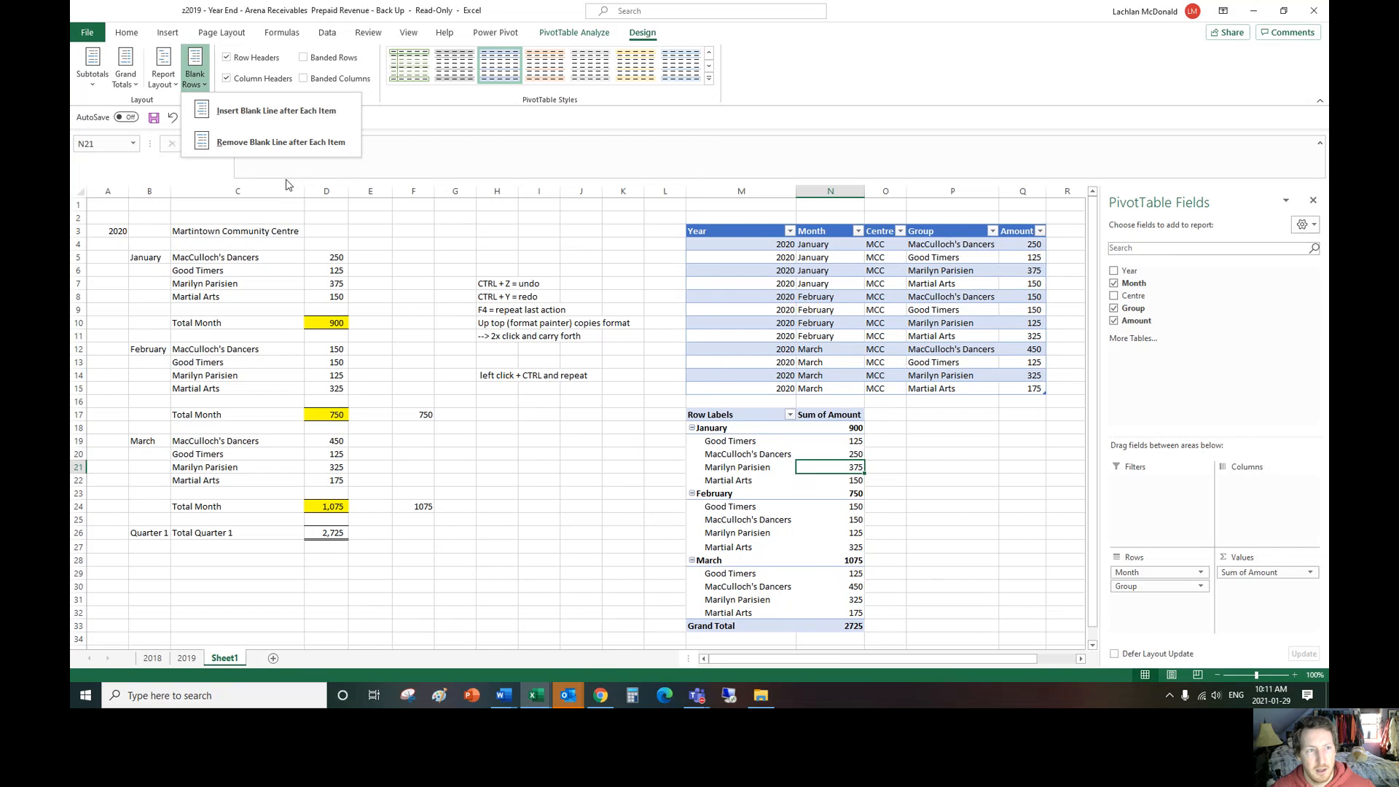
click(266, 110)
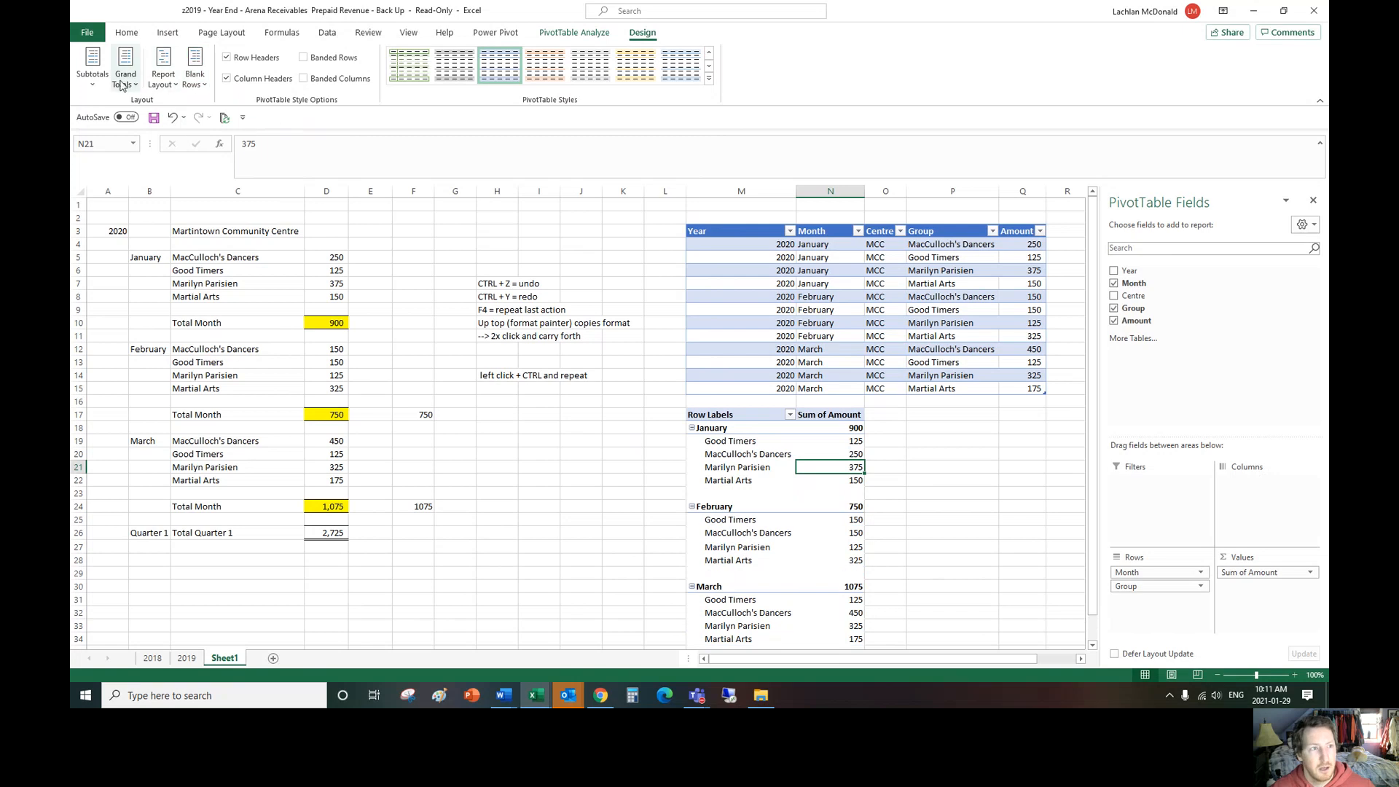
click(93, 86)
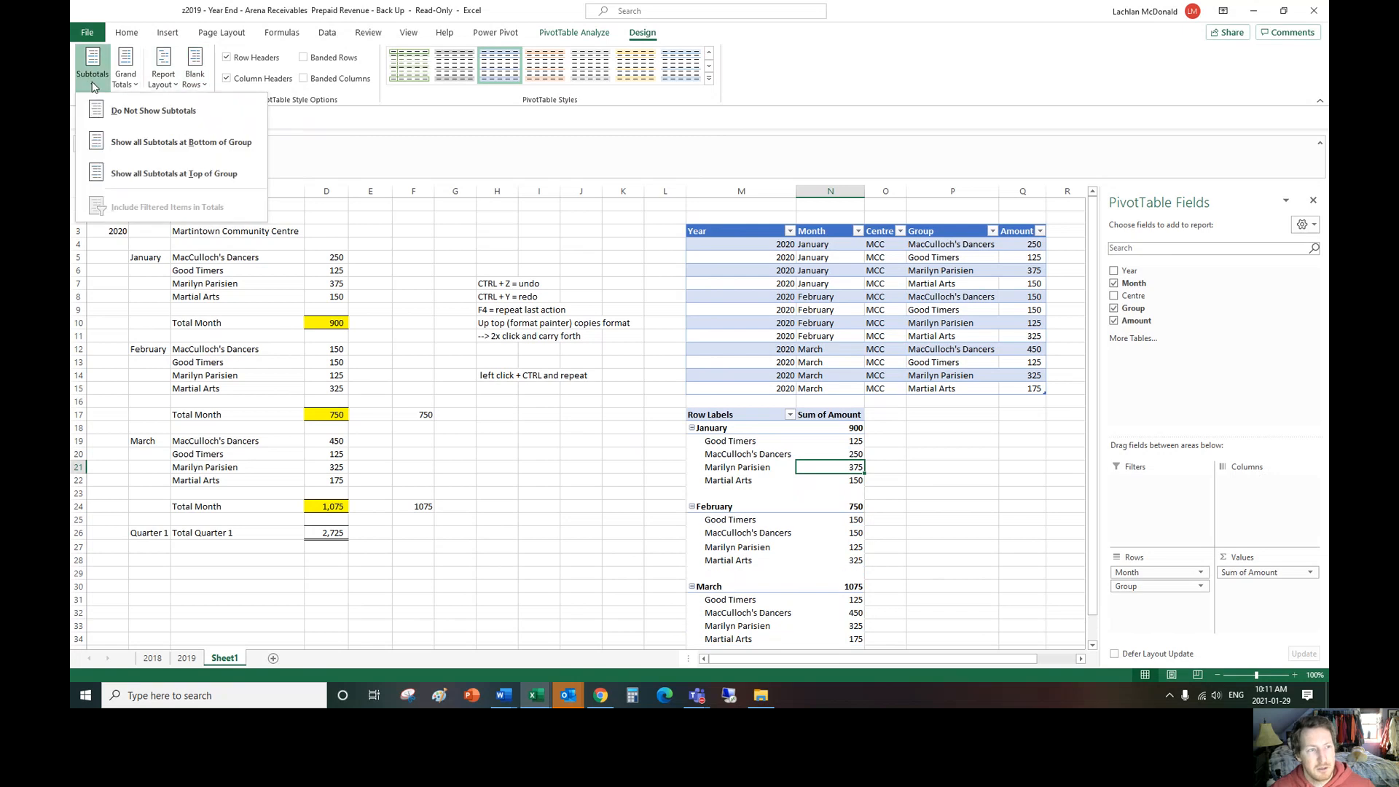
click(184, 143)
Step: Compare the PivotTable's January groups, amounts and subtotal with the original January block in D5:D10
click(953, 453)
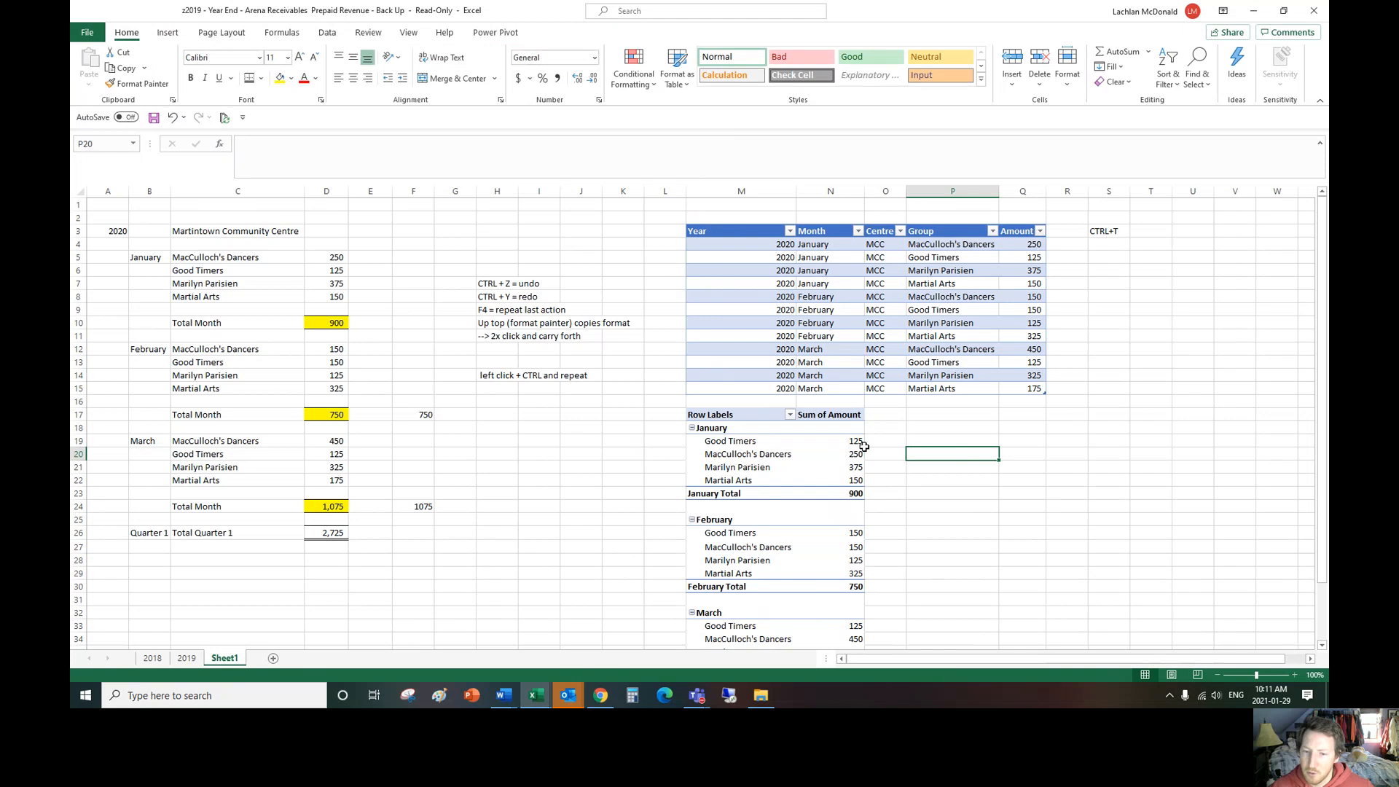
drag(855, 442, 855, 481)
click(328, 323)
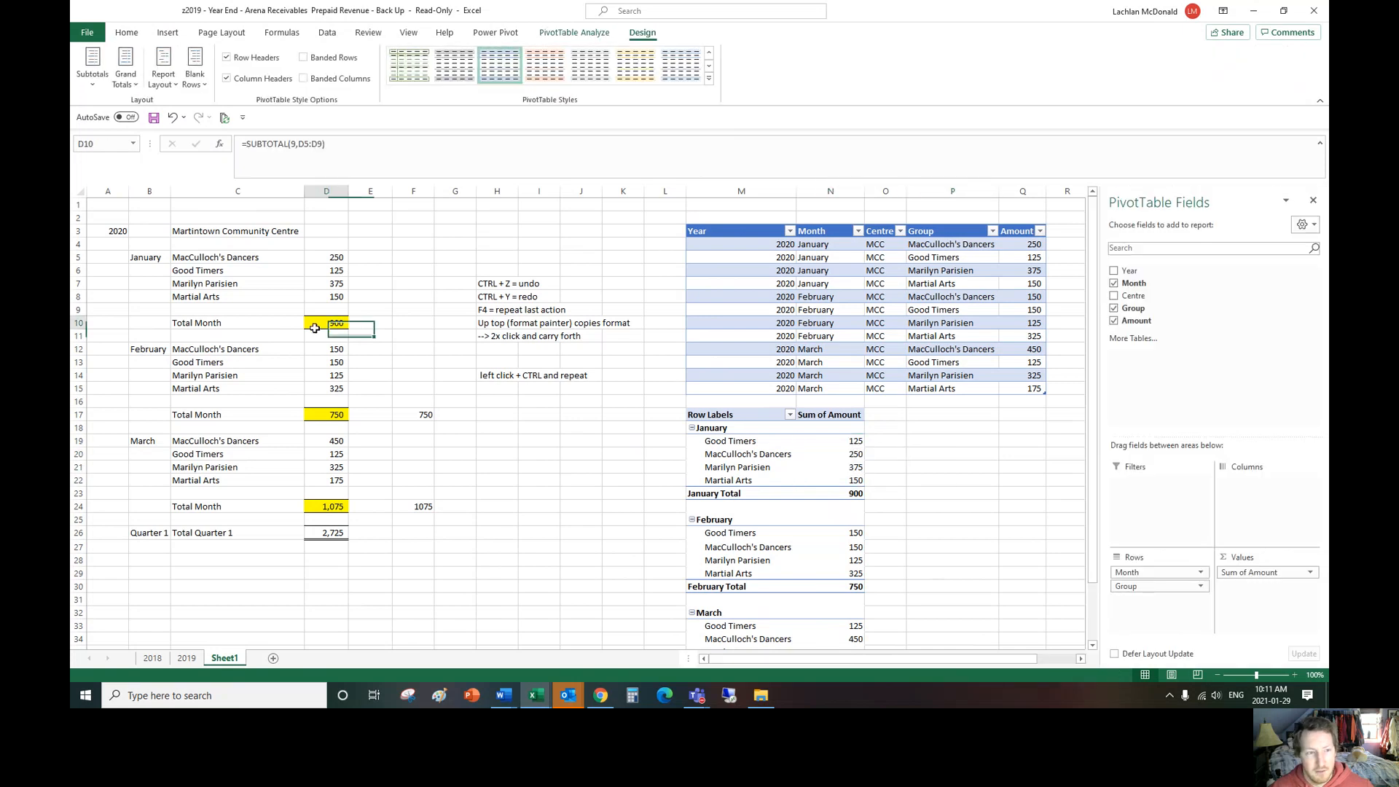
drag(328, 262, 332, 311)
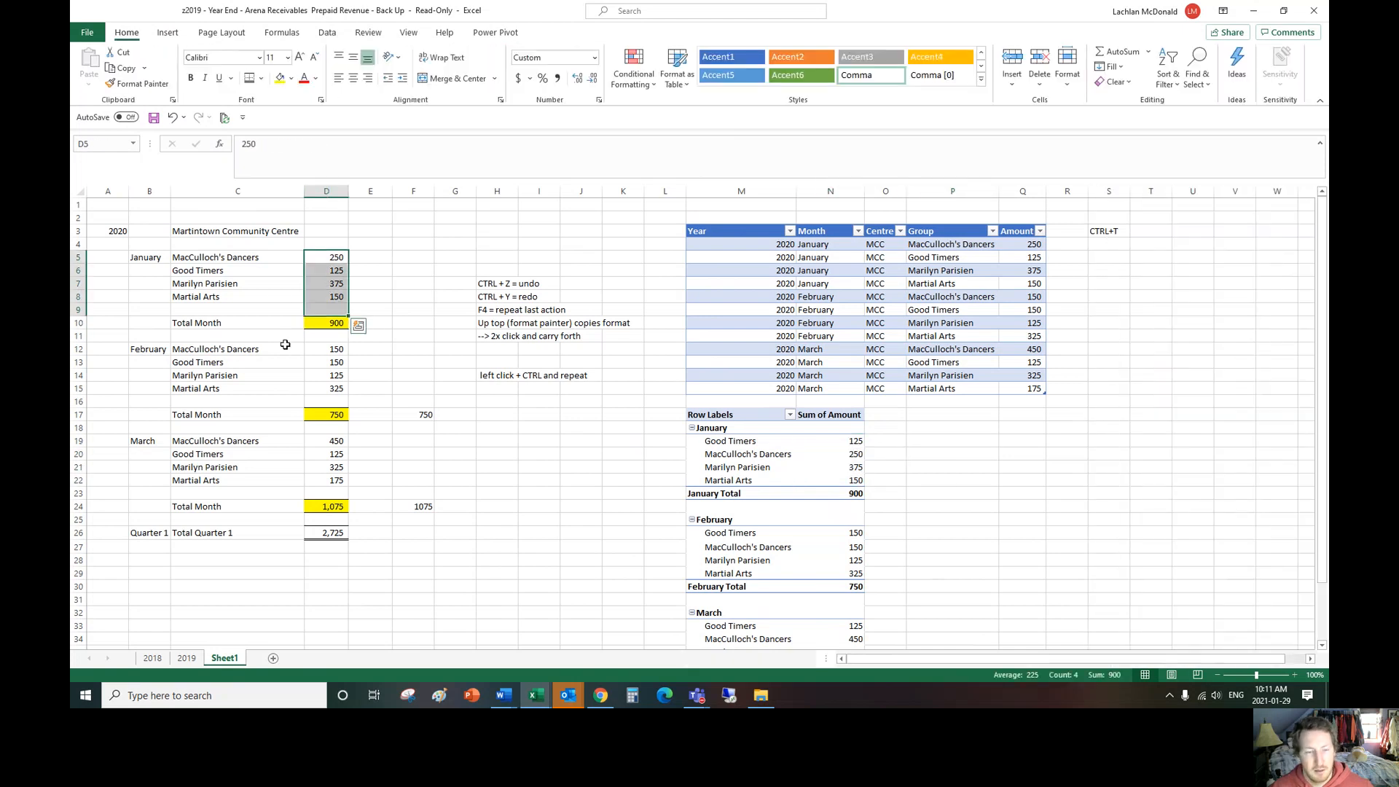
drag(726, 443, 726, 480)
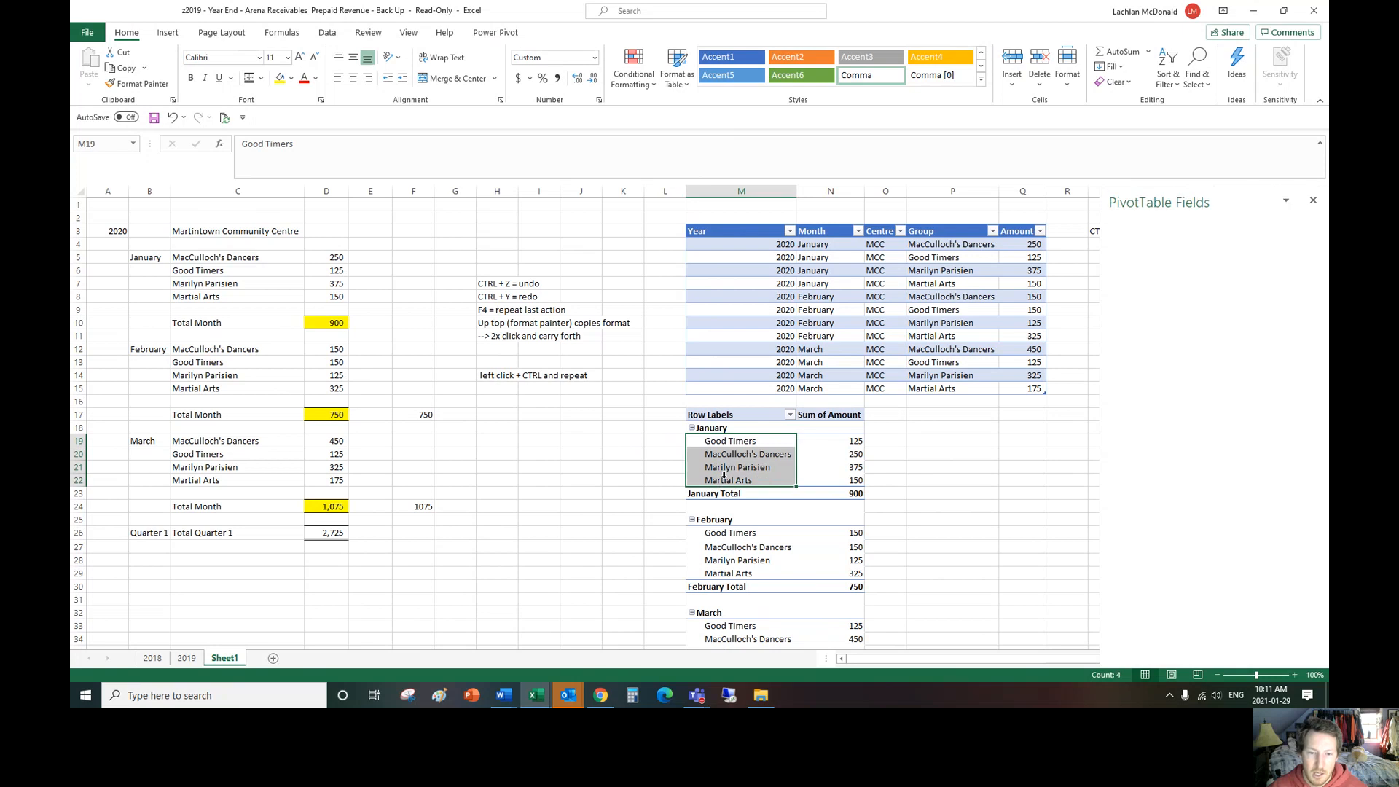
click(947, 479)
scroll(871, 470, down, 2)
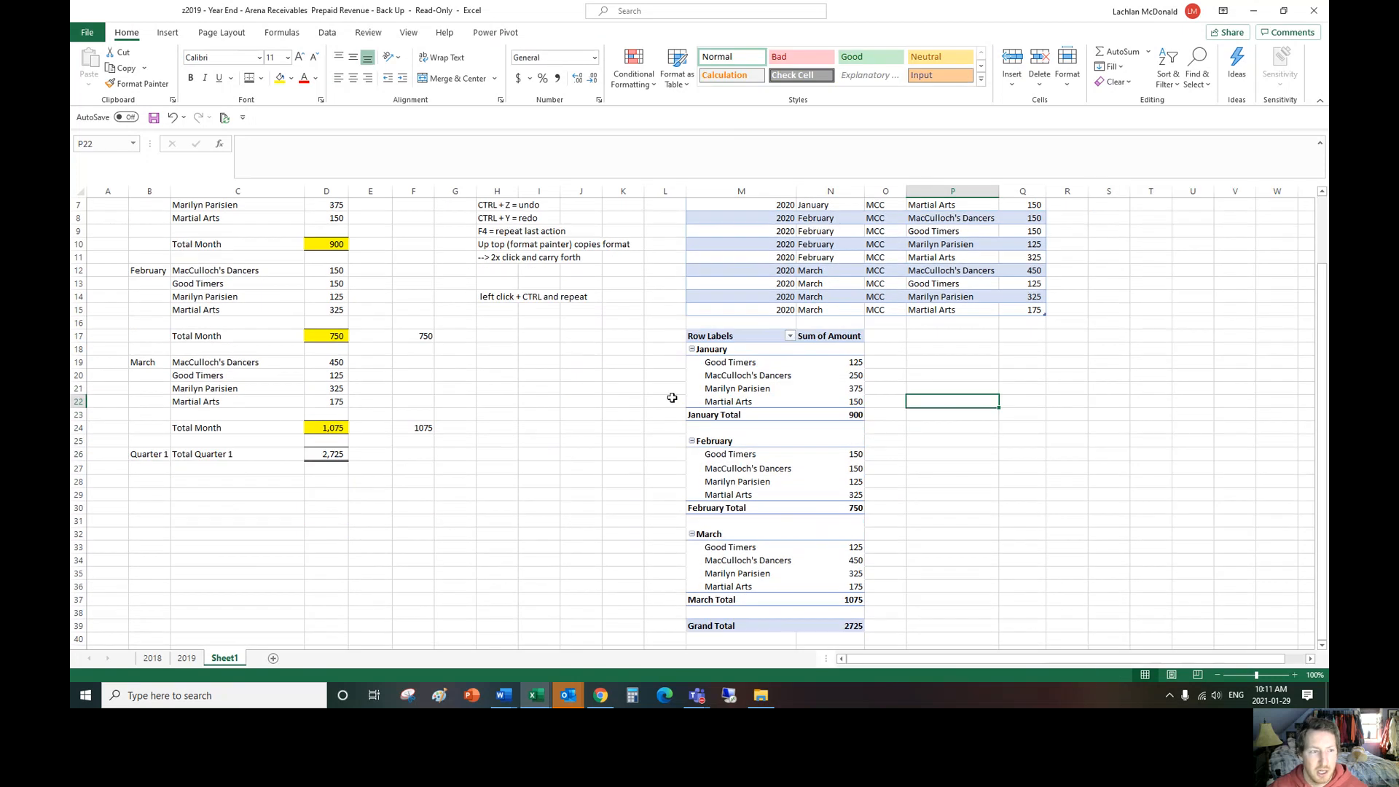
Step: Move MacCulloch's Dancers above Good Timers in the PivotTable's group order to match the original list
click(745, 376)
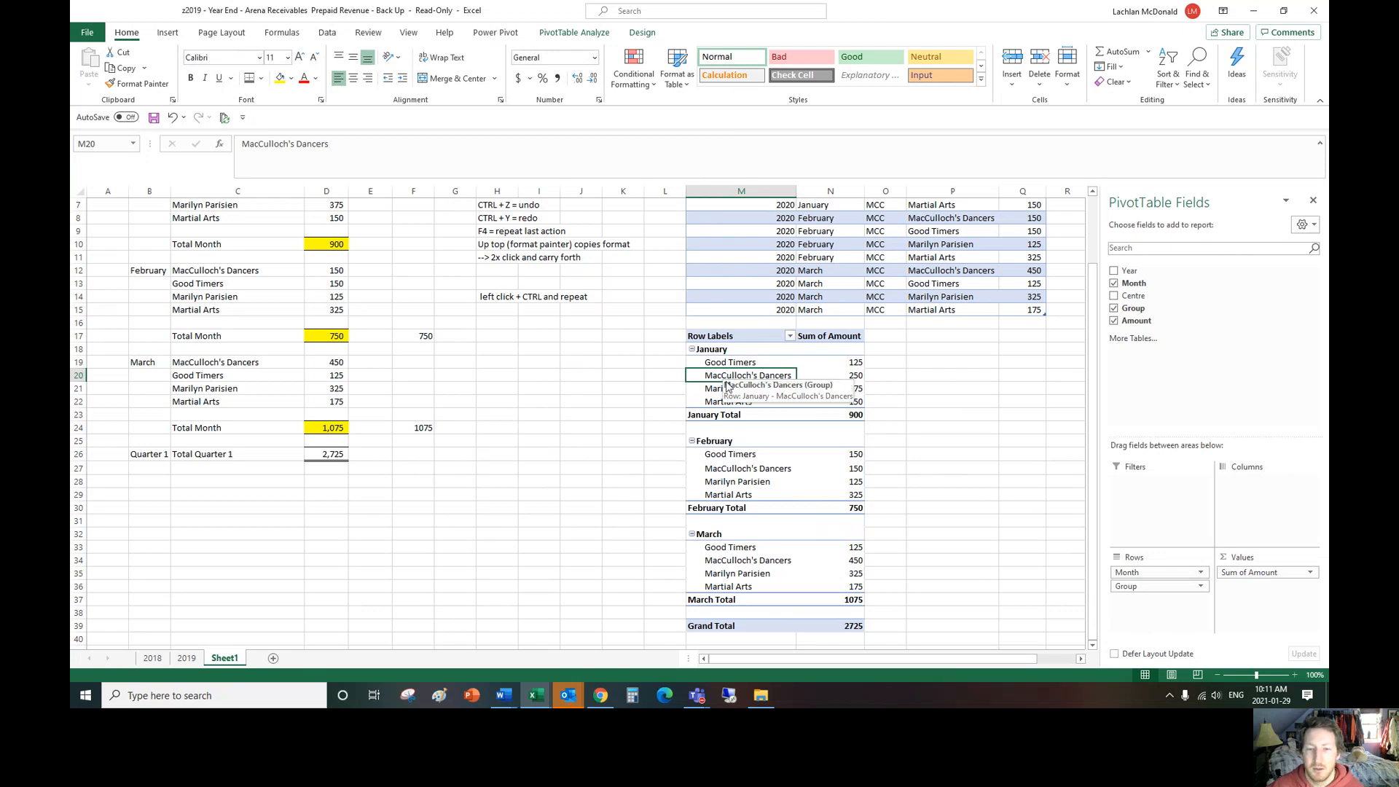
drag(716, 381, 716, 357)
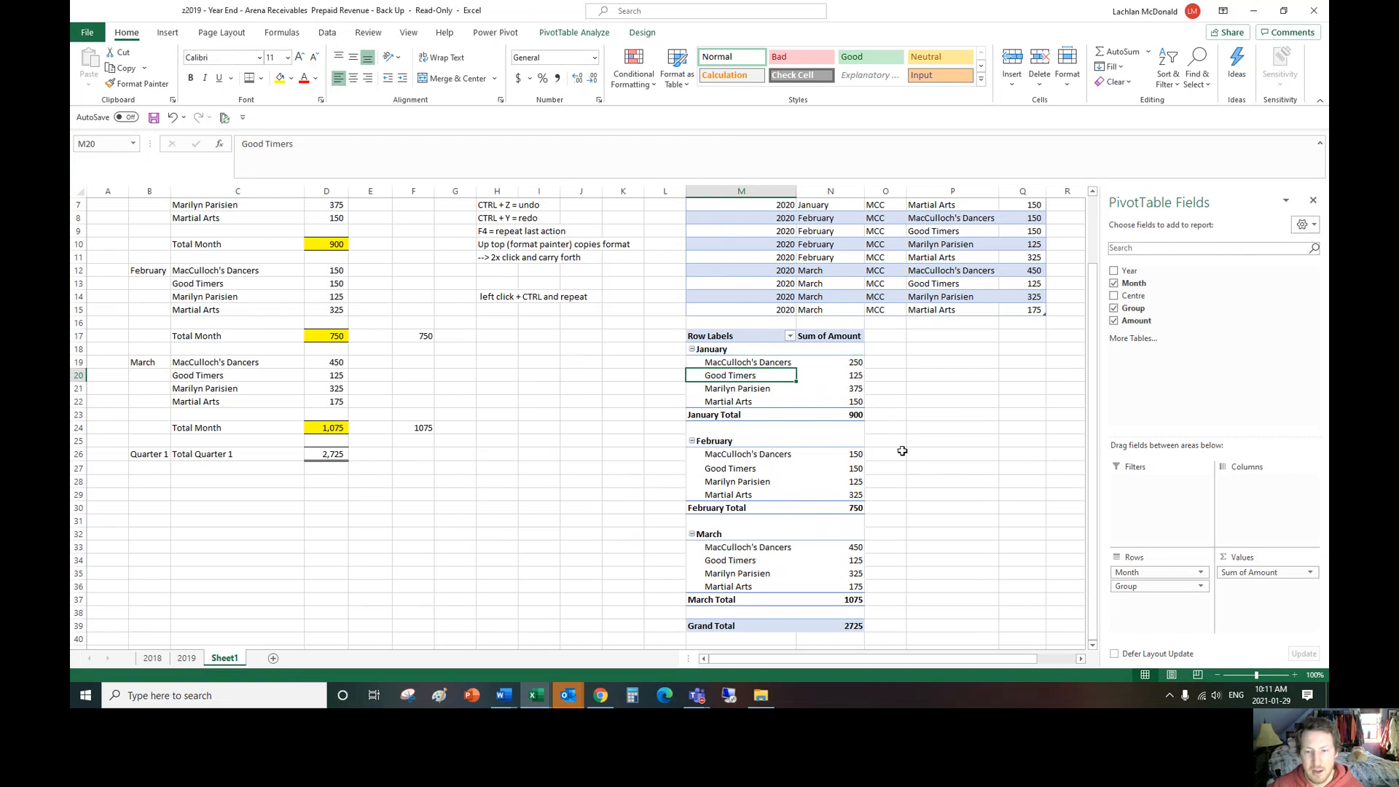
click(919, 402)
scroll(511, 367, up, 2)
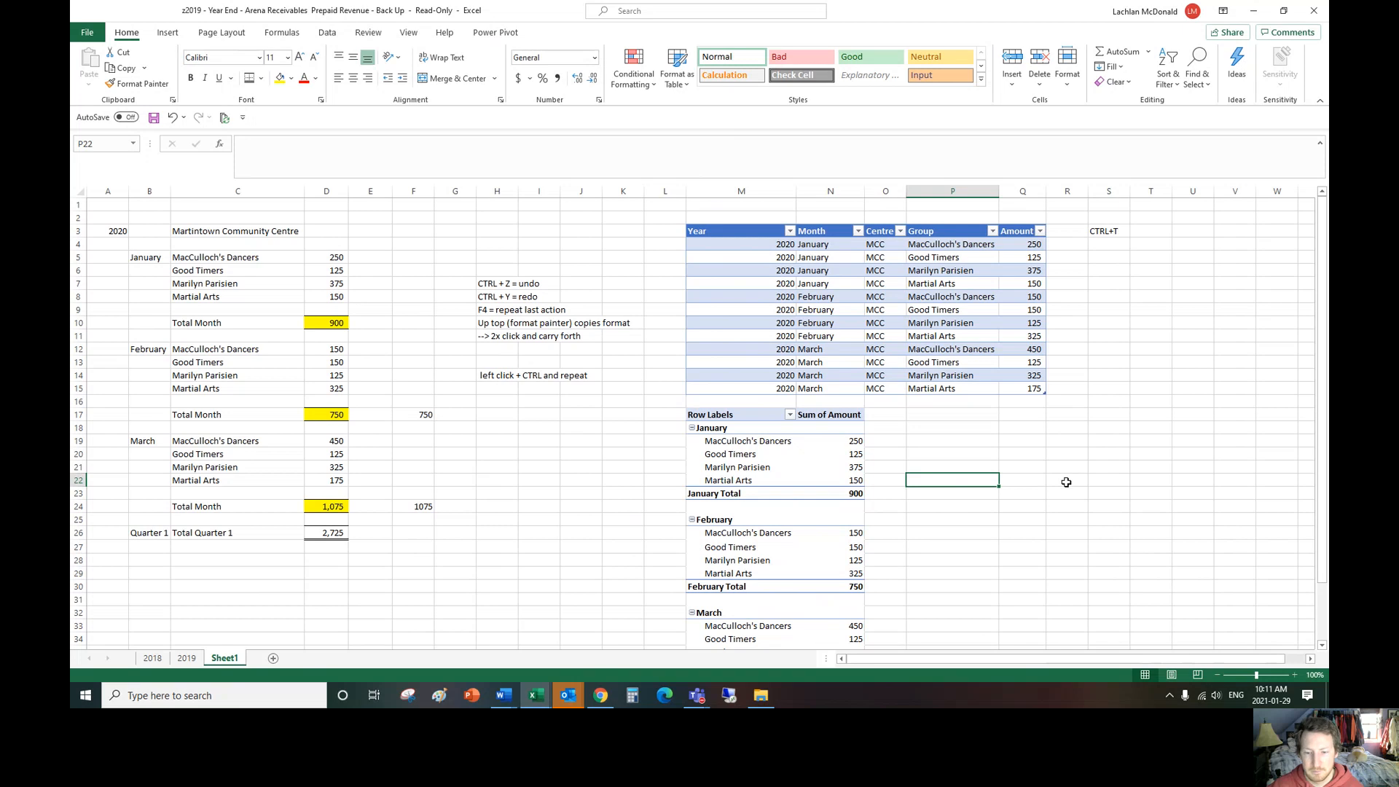
scroll(1067, 481, down, 2)
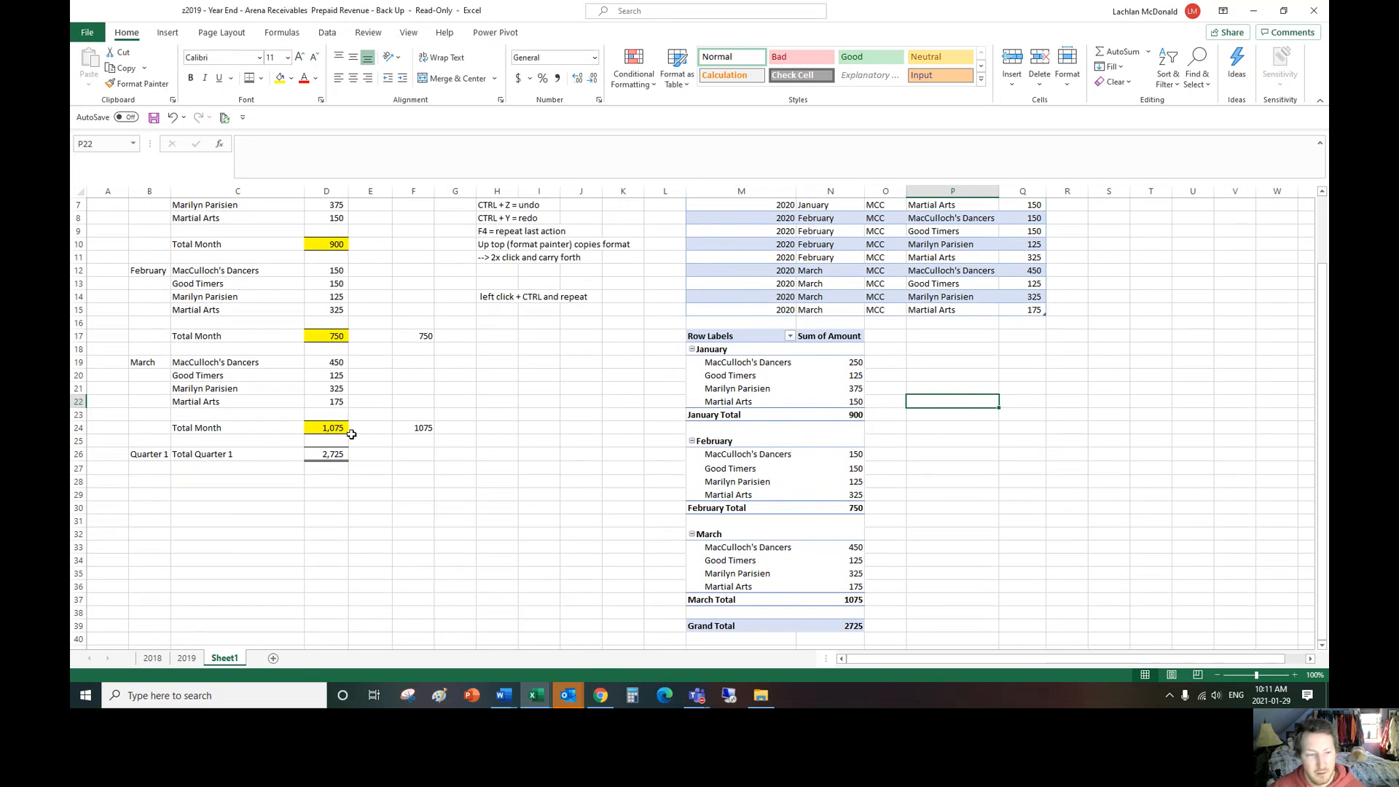
Step: Format the PivotTable's Sum of Amount values as Number with 0 decimal places and the 1000 separator
right_click(855, 378)
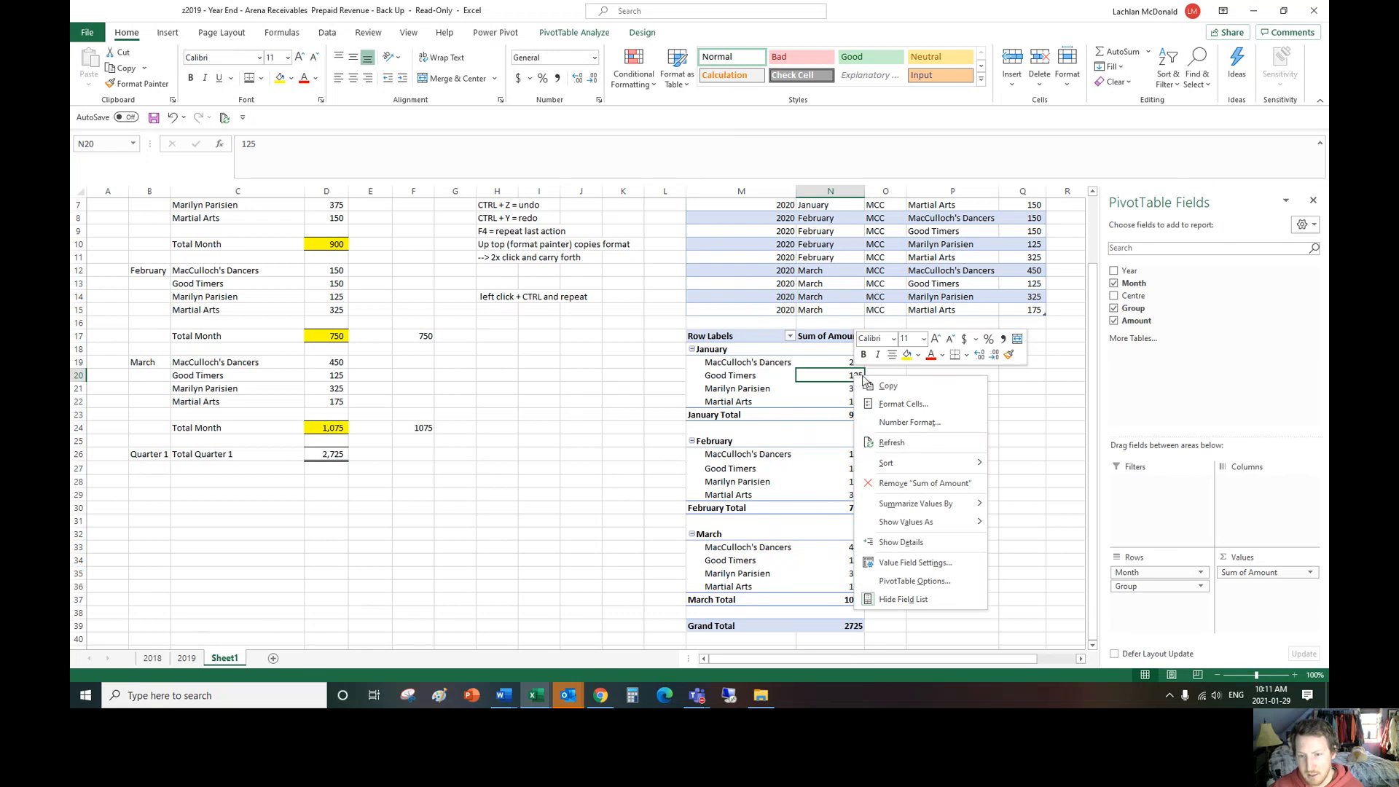
click(927, 426)
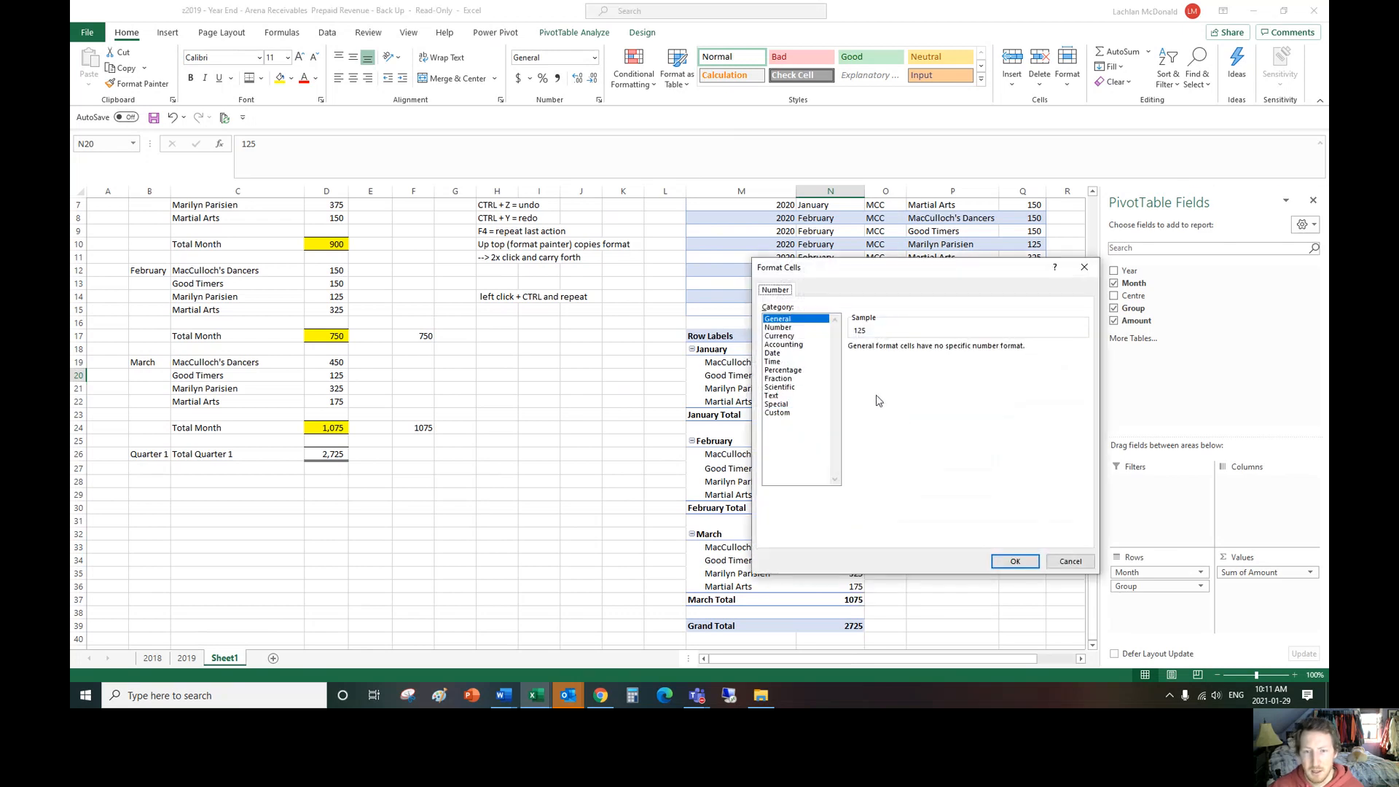
click(778, 327)
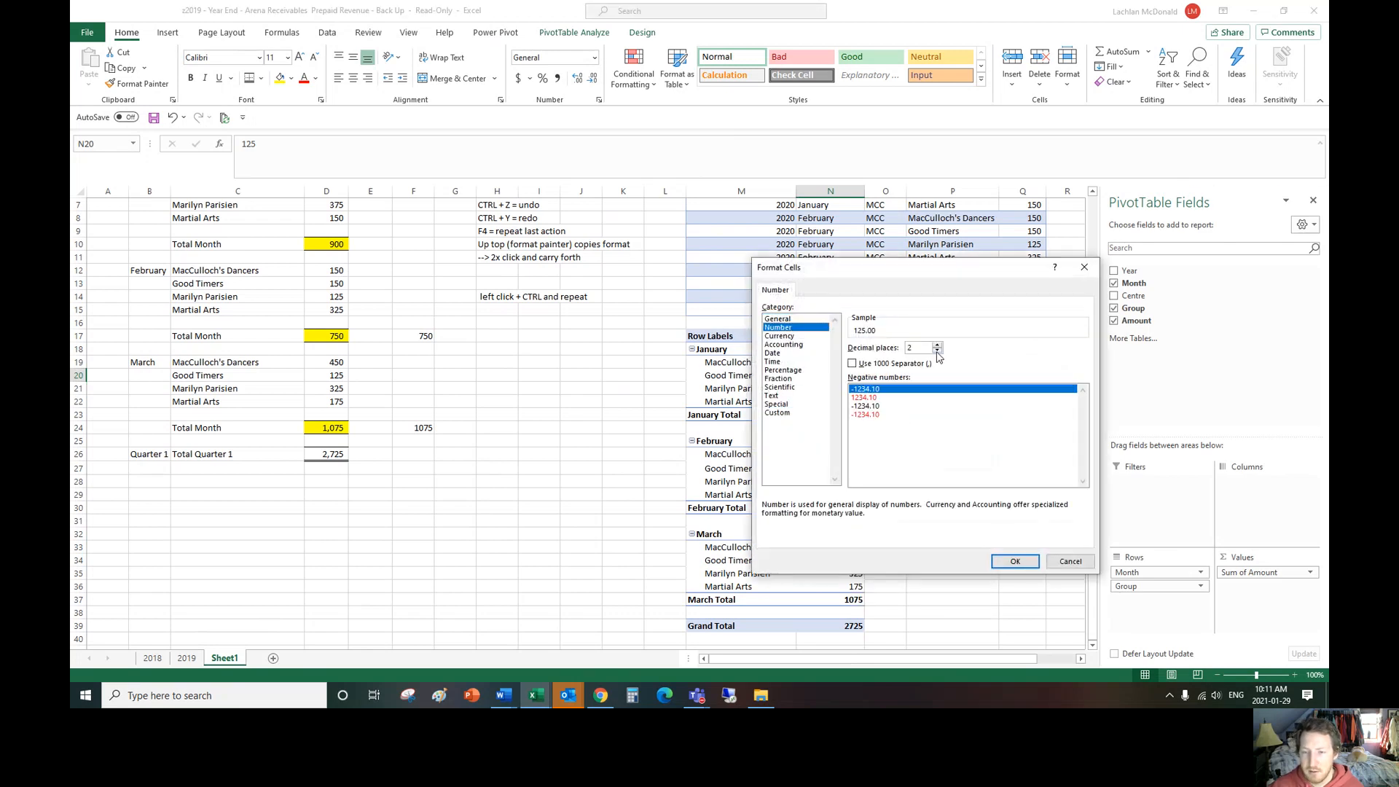
double_click(938, 351)
click(855, 363)
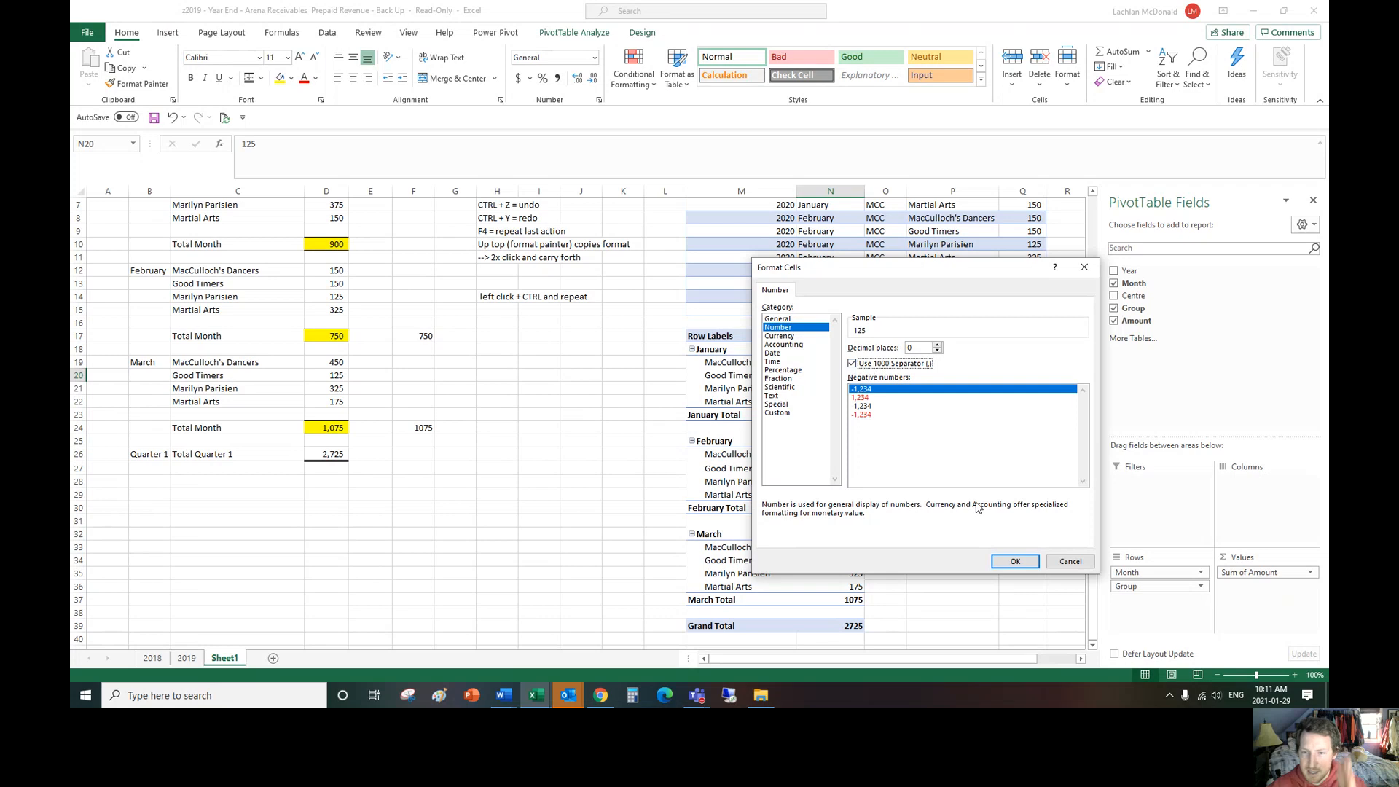
click(1010, 561)
click(940, 481)
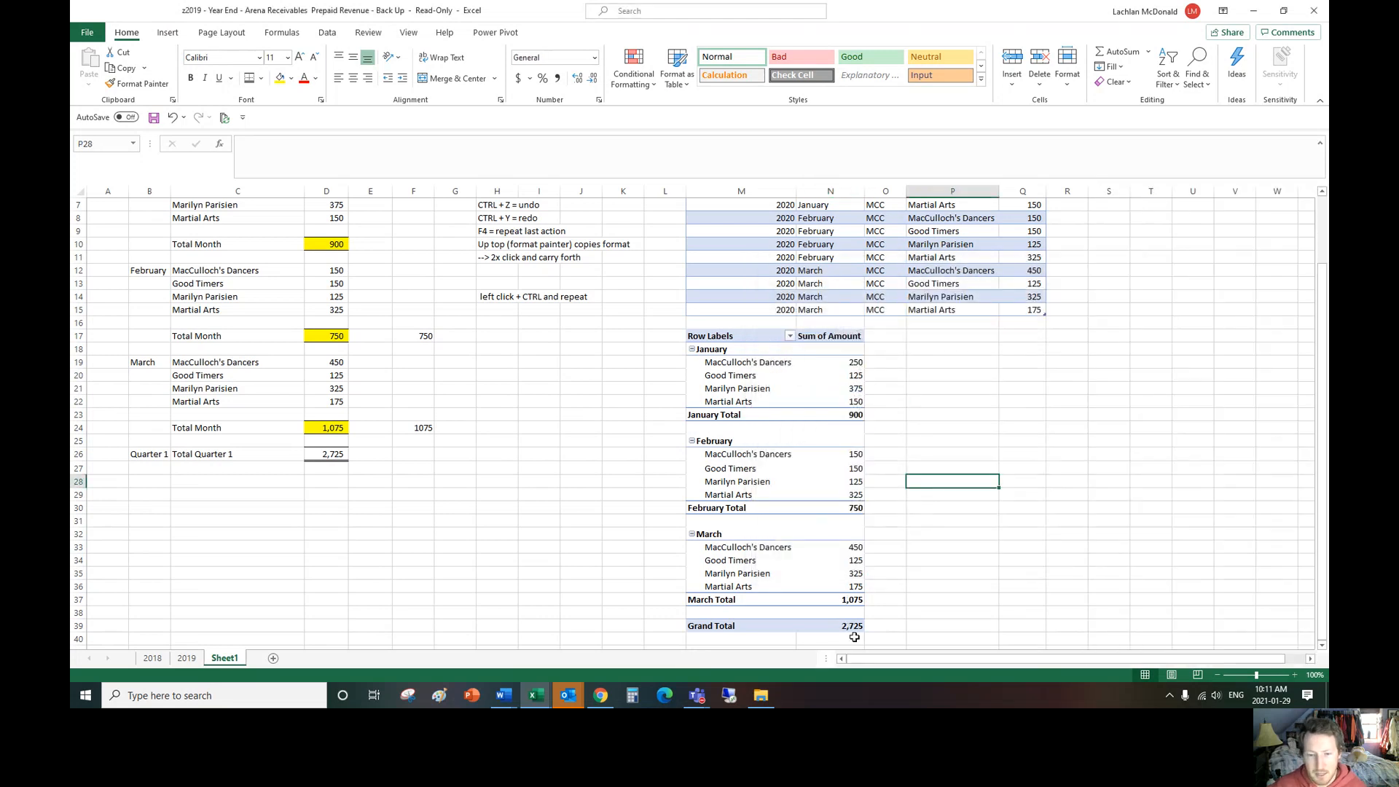
Step: Collapse the January, February and March groups in the PivotTable to their monthly totals
scroll(1014, 495, up, 1)
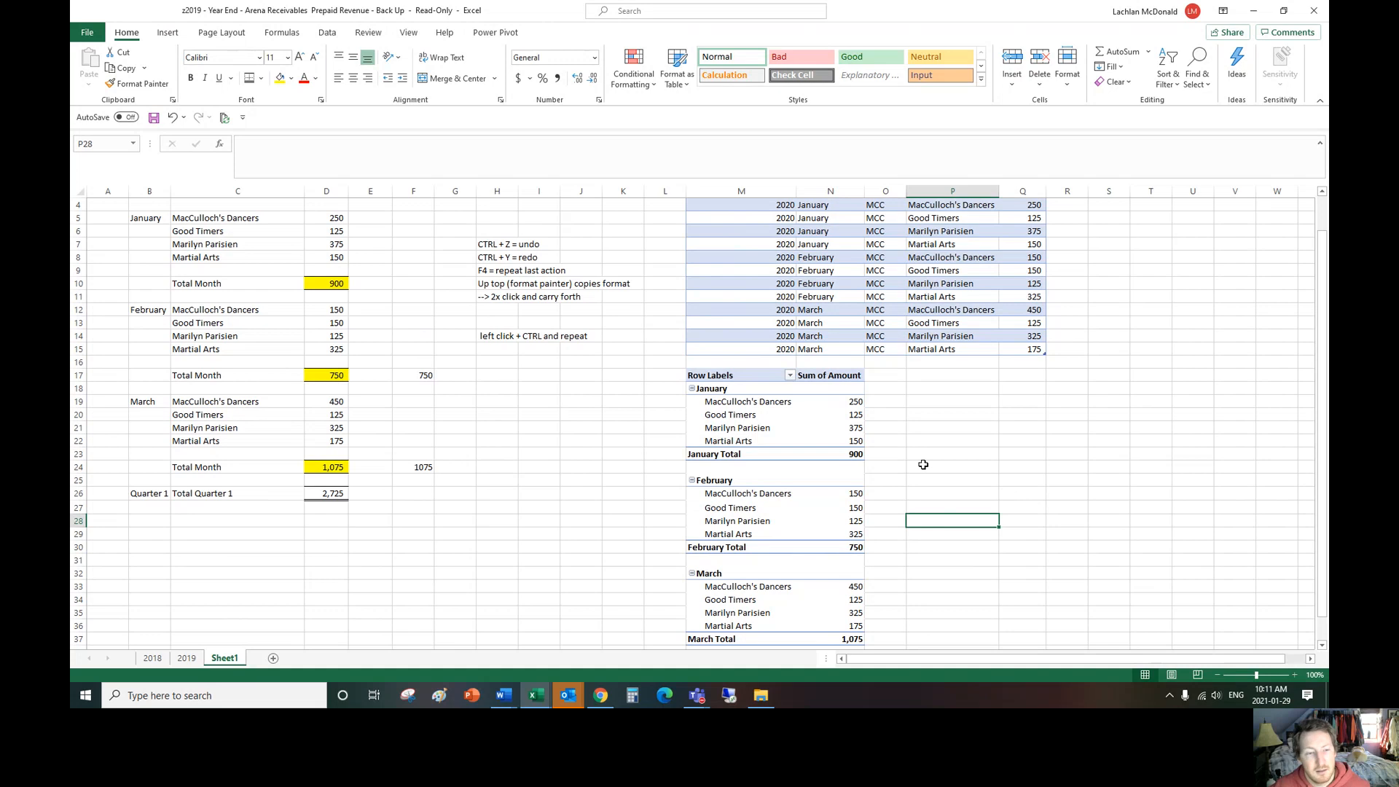
scroll(938, 481, down, 3)
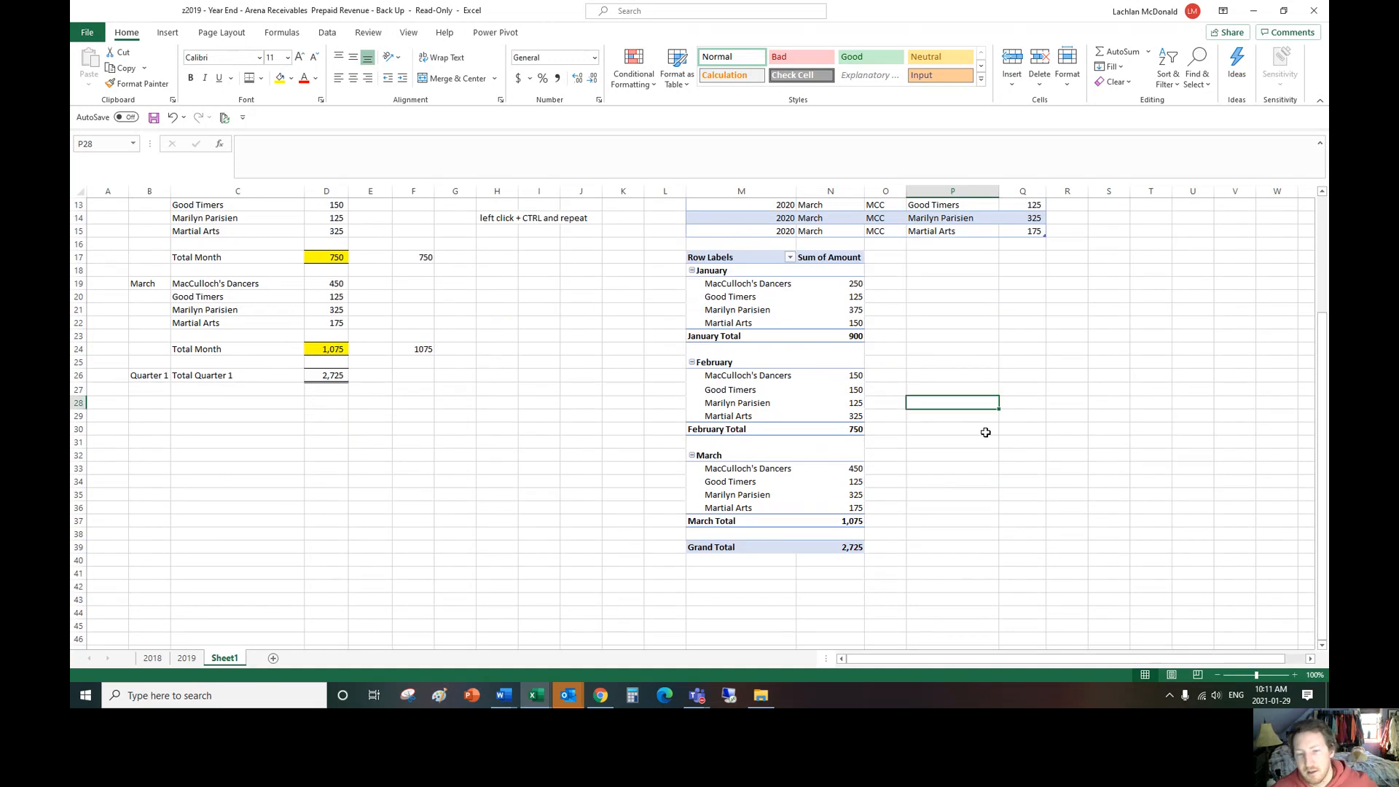
scroll(976, 444, up, 1)
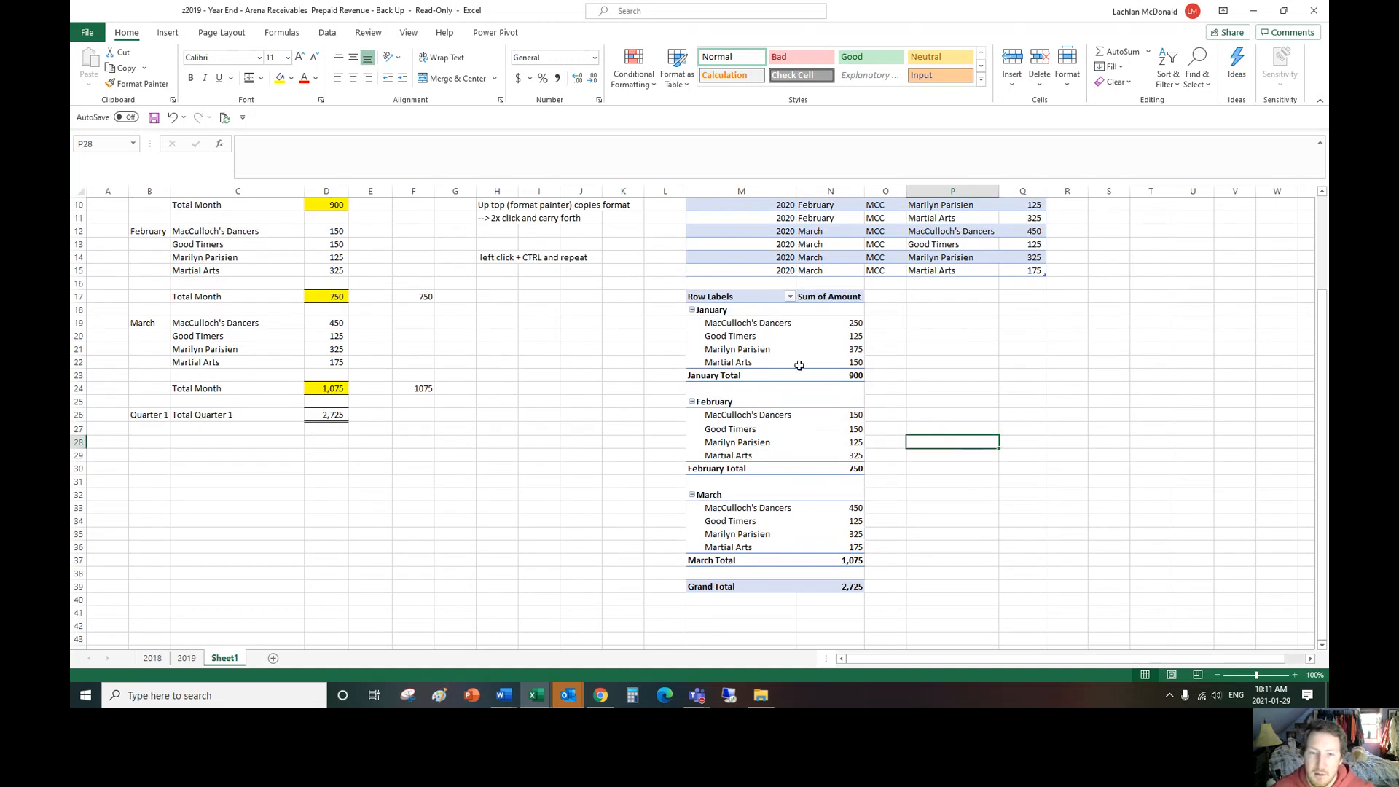
click(693, 310)
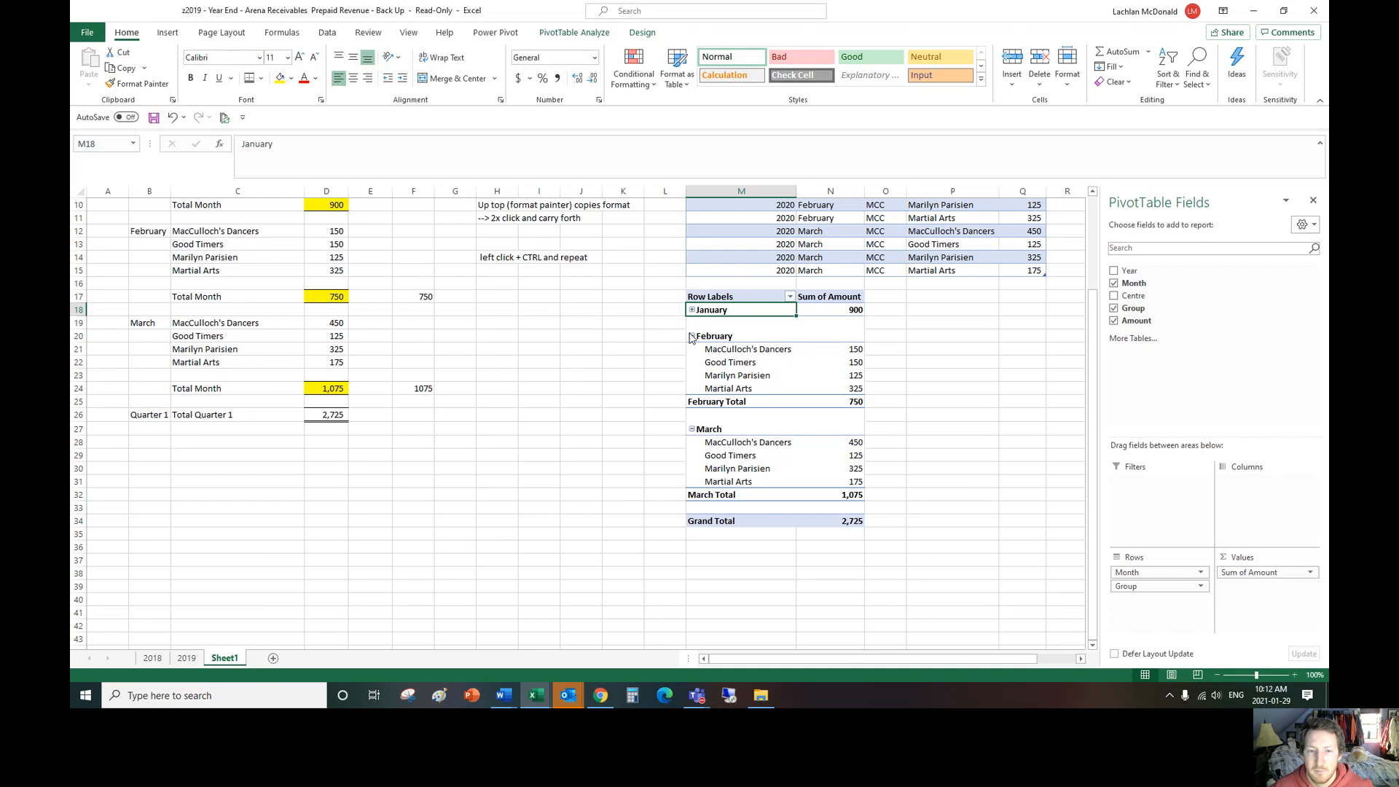
click(692, 337)
click(692, 362)
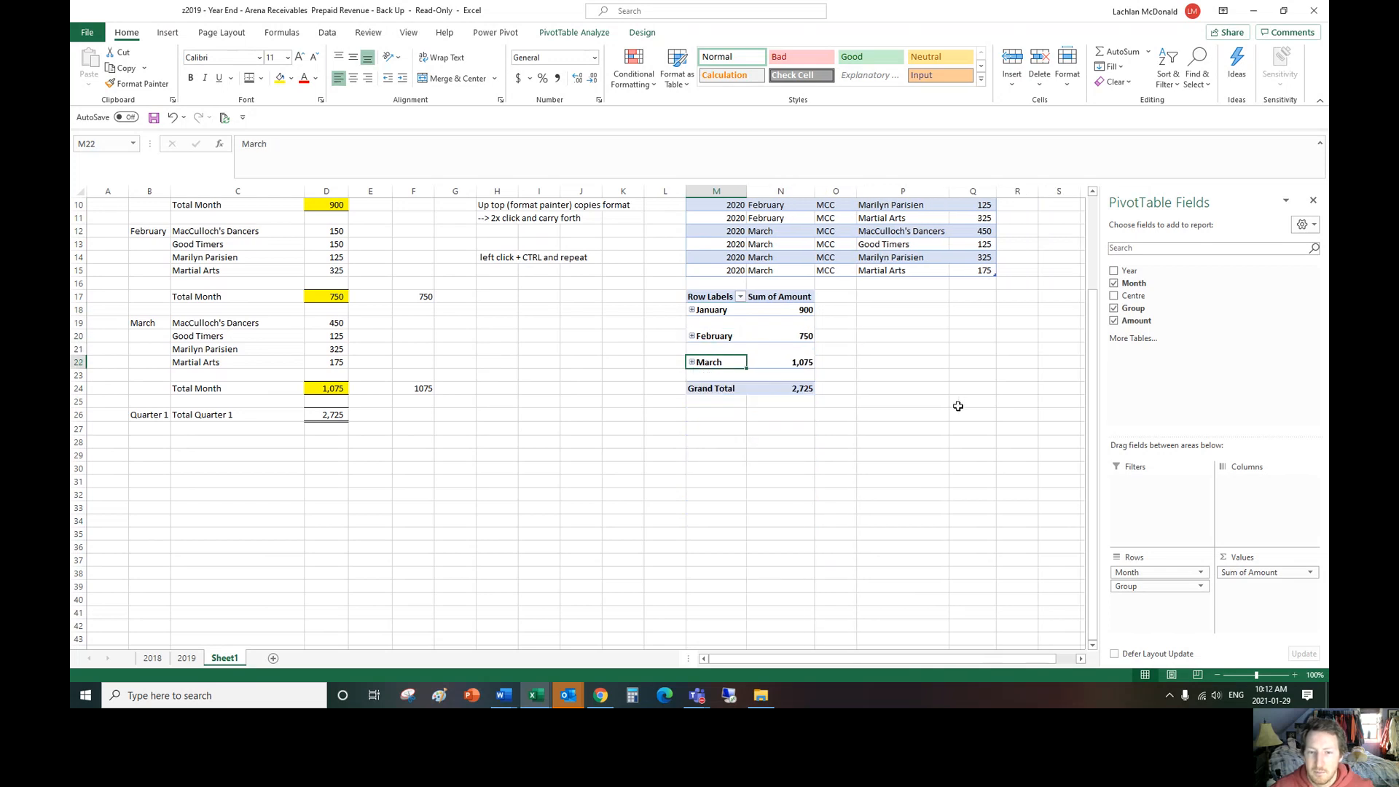
Step: Expand the entire Month field so every month lists its groups again
right_click(722, 362)
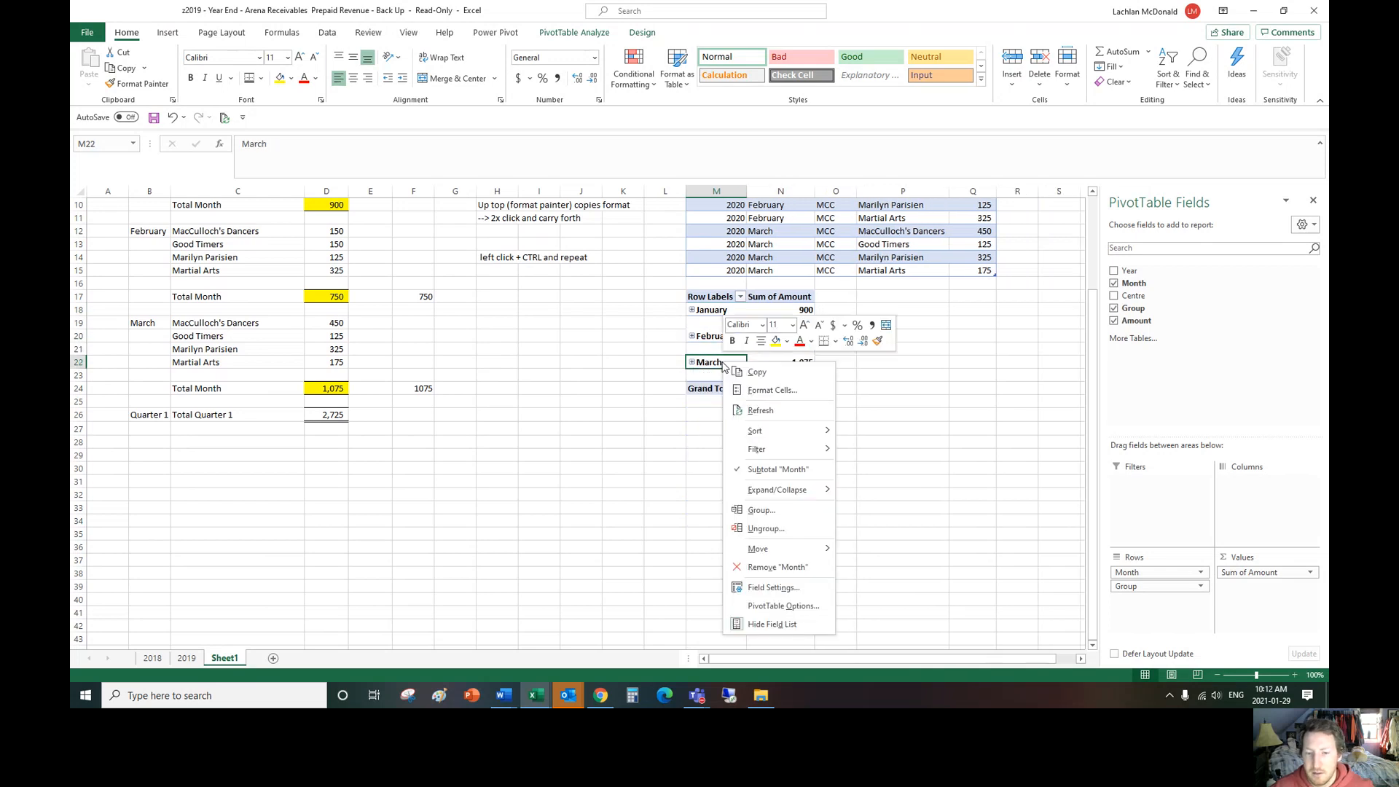
mouse_move(798, 490)
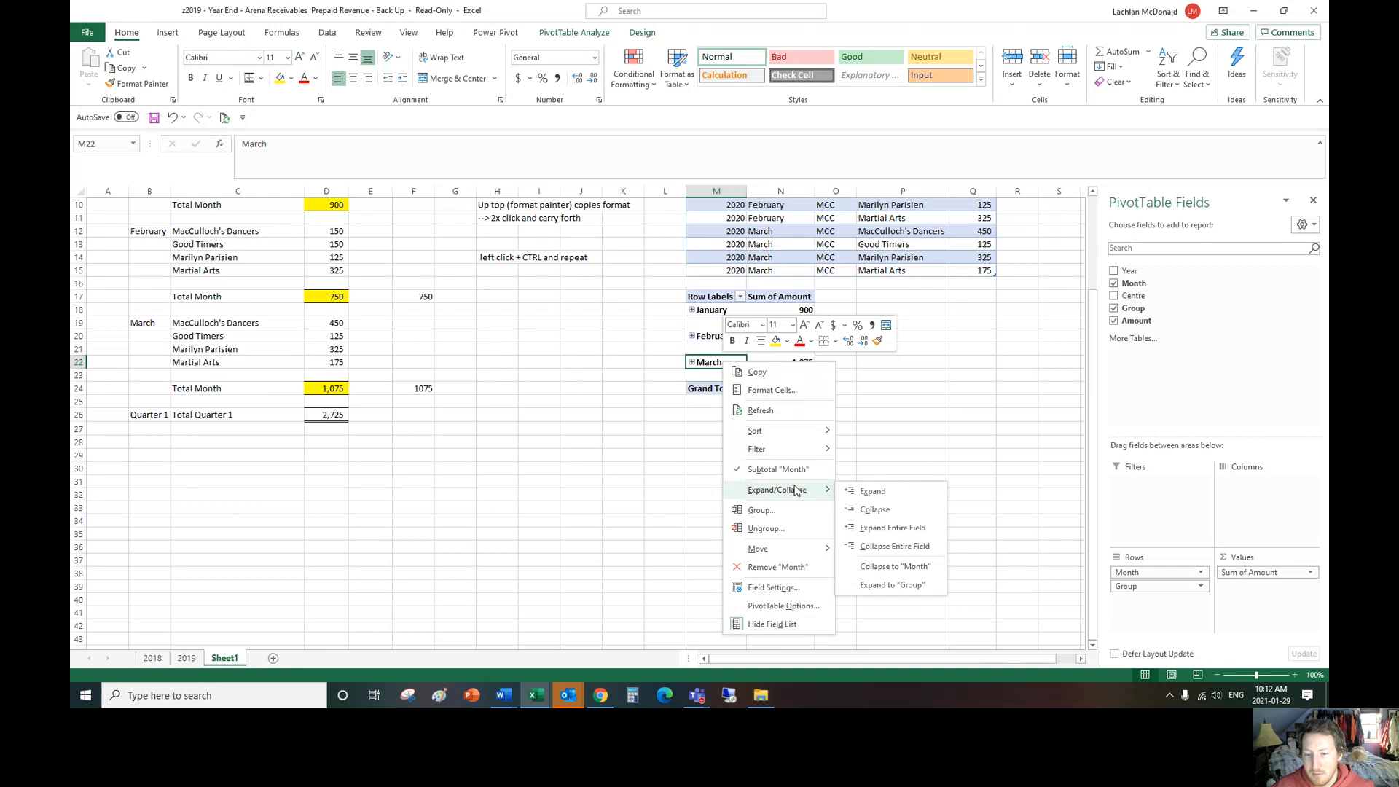
click(882, 536)
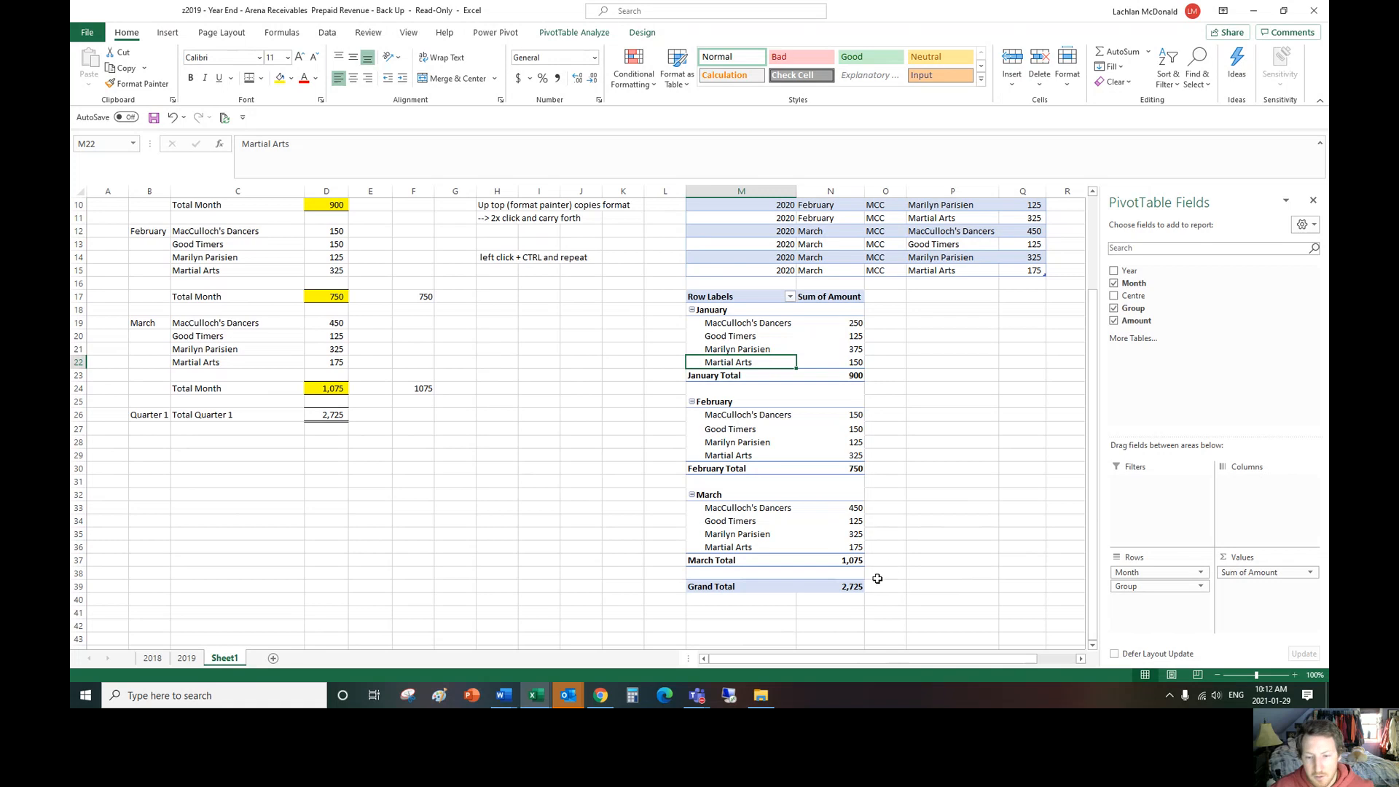
Step: Try to add the Centre field to the PivotTable as a report filter
scroll(916, 454, up, 3)
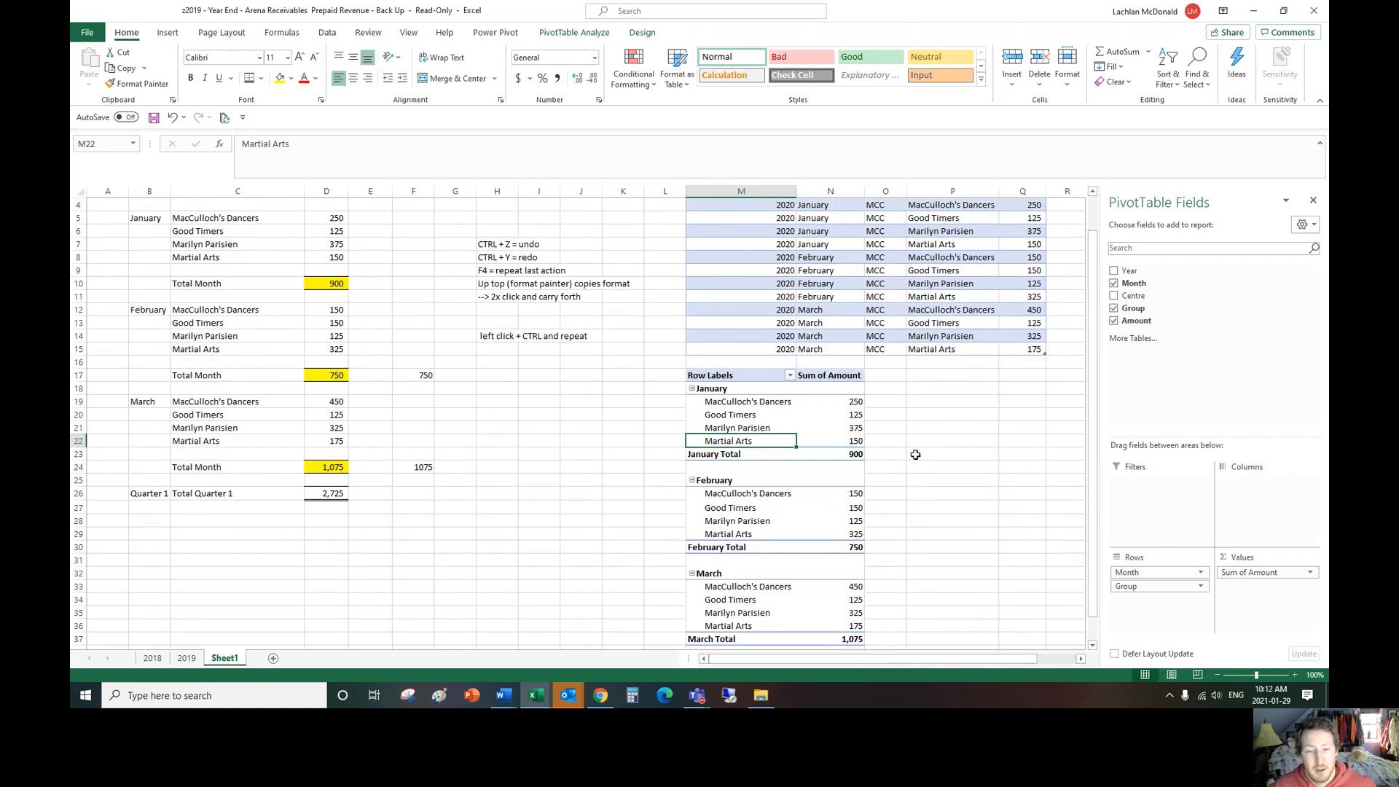
scroll(920, 459, down, 2)
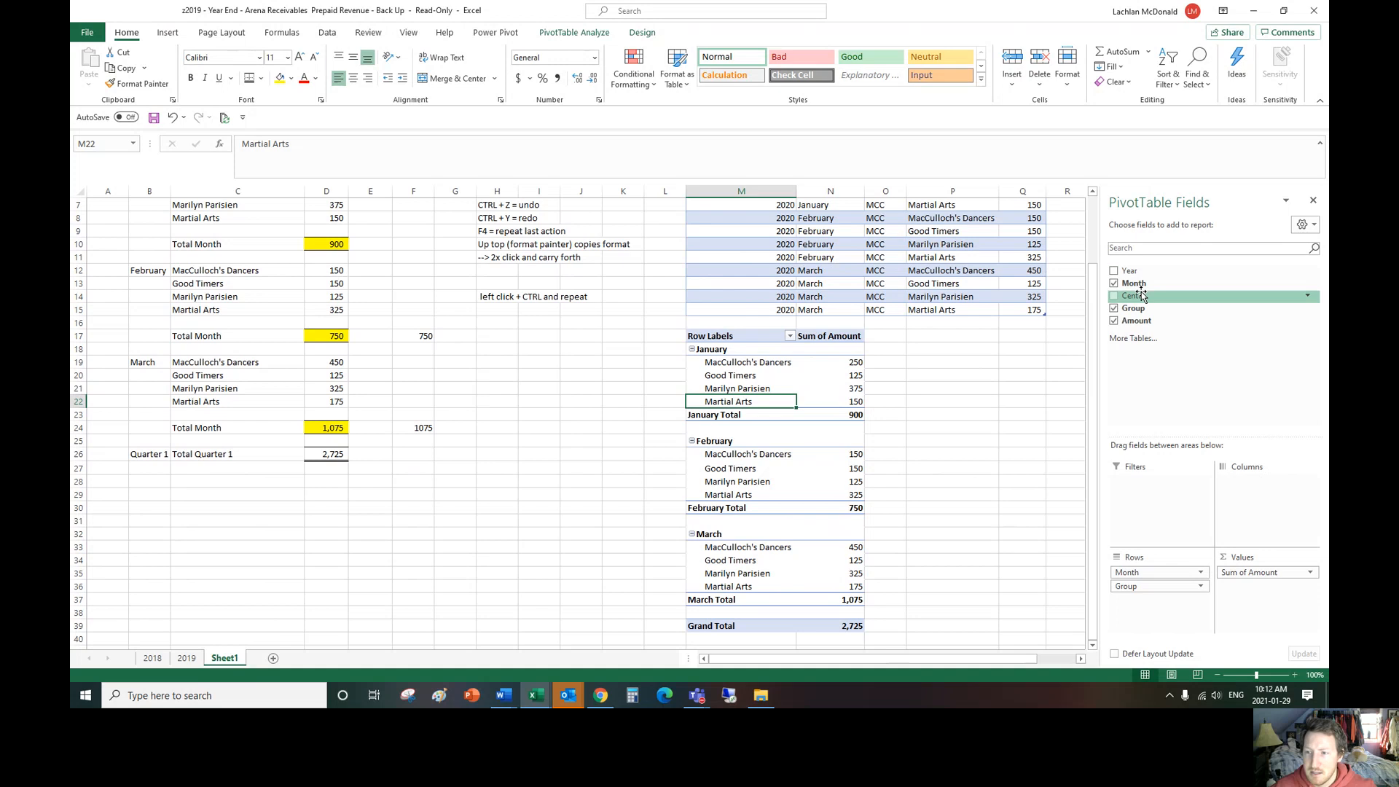
drag(1142, 295, 1150, 496)
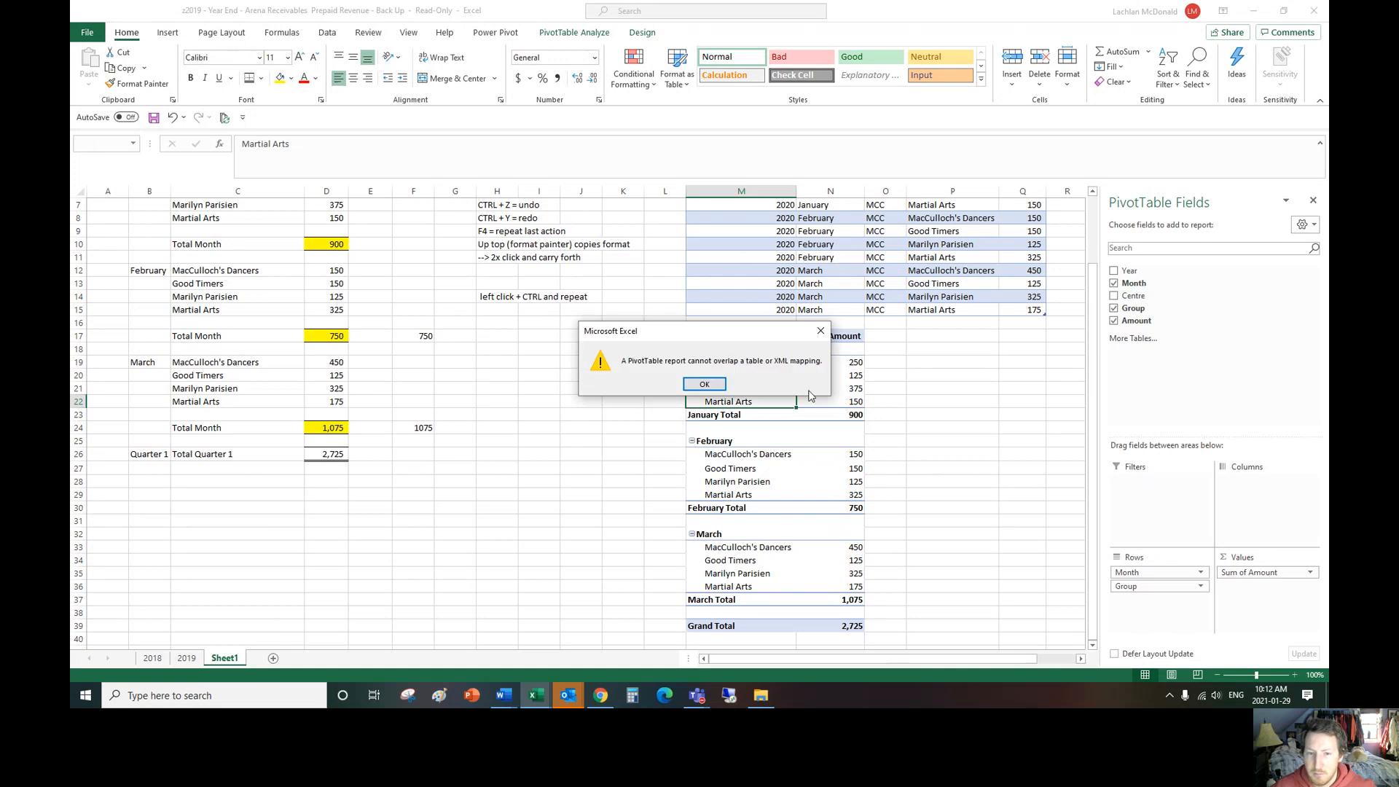
click(819, 332)
scroll(933, 406, up, 2)
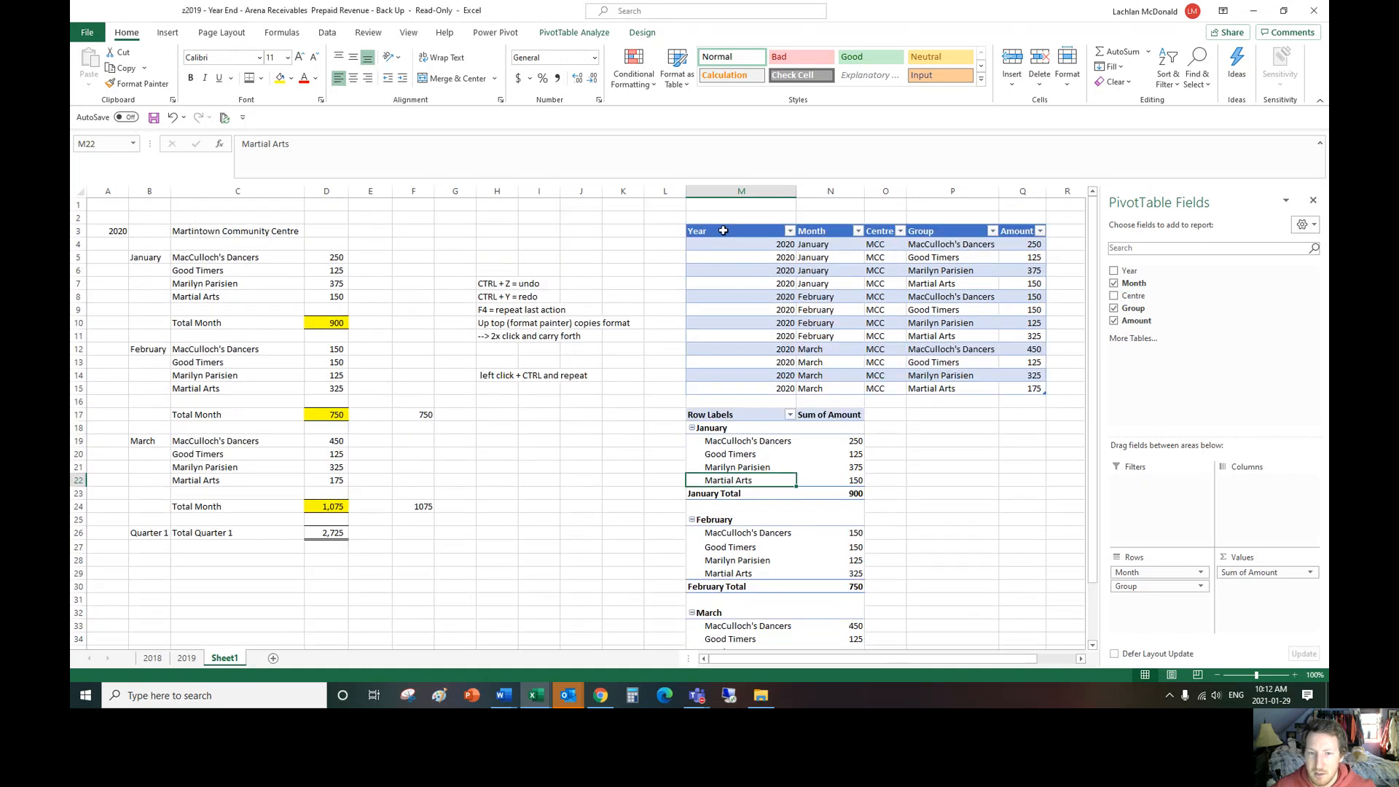
Step: Move the whole Year-to-Amount data table up so that it starts in cell M1, making room above the PivotTable
drag(700, 231, 1021, 385)
key(ctrl+c)
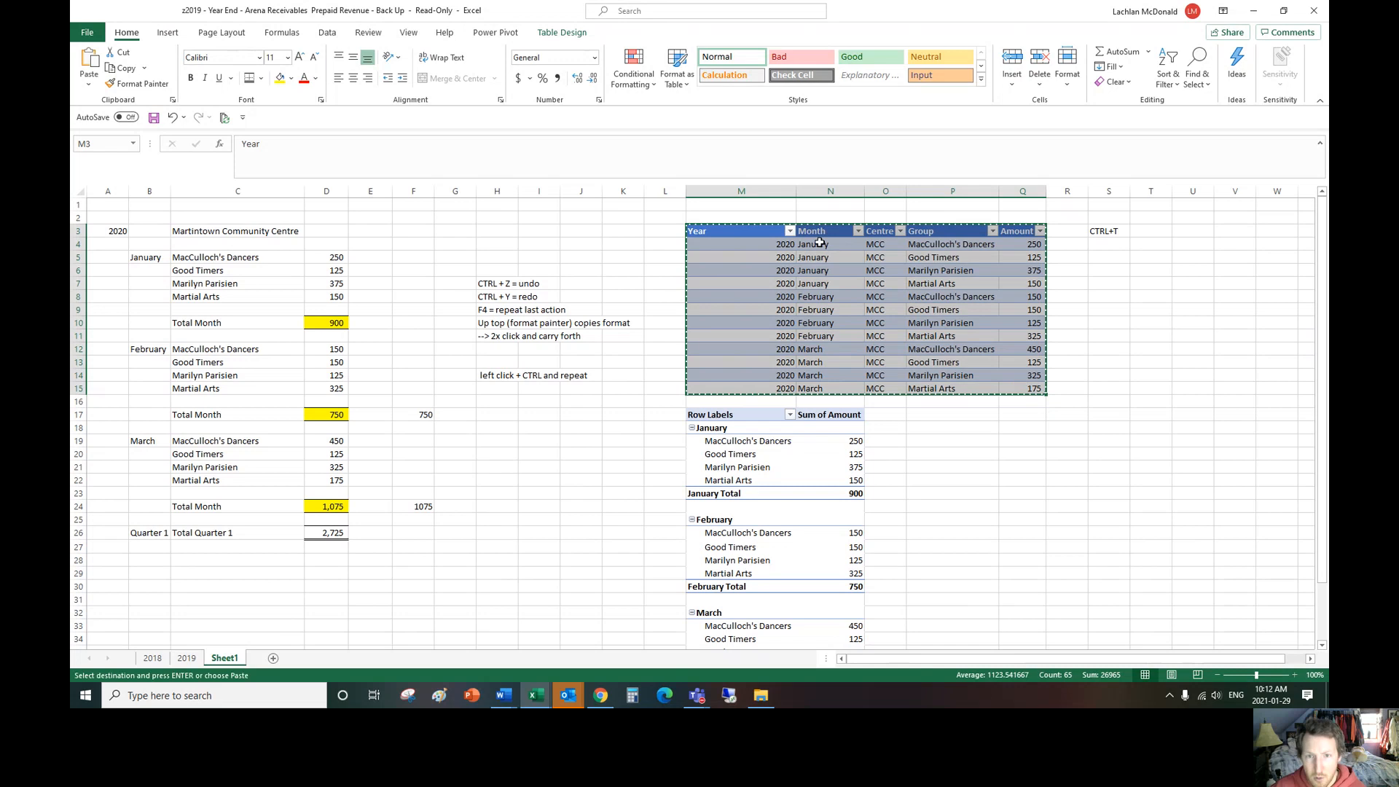
click(758, 207)
key(ctrl+v)
click(952, 428)
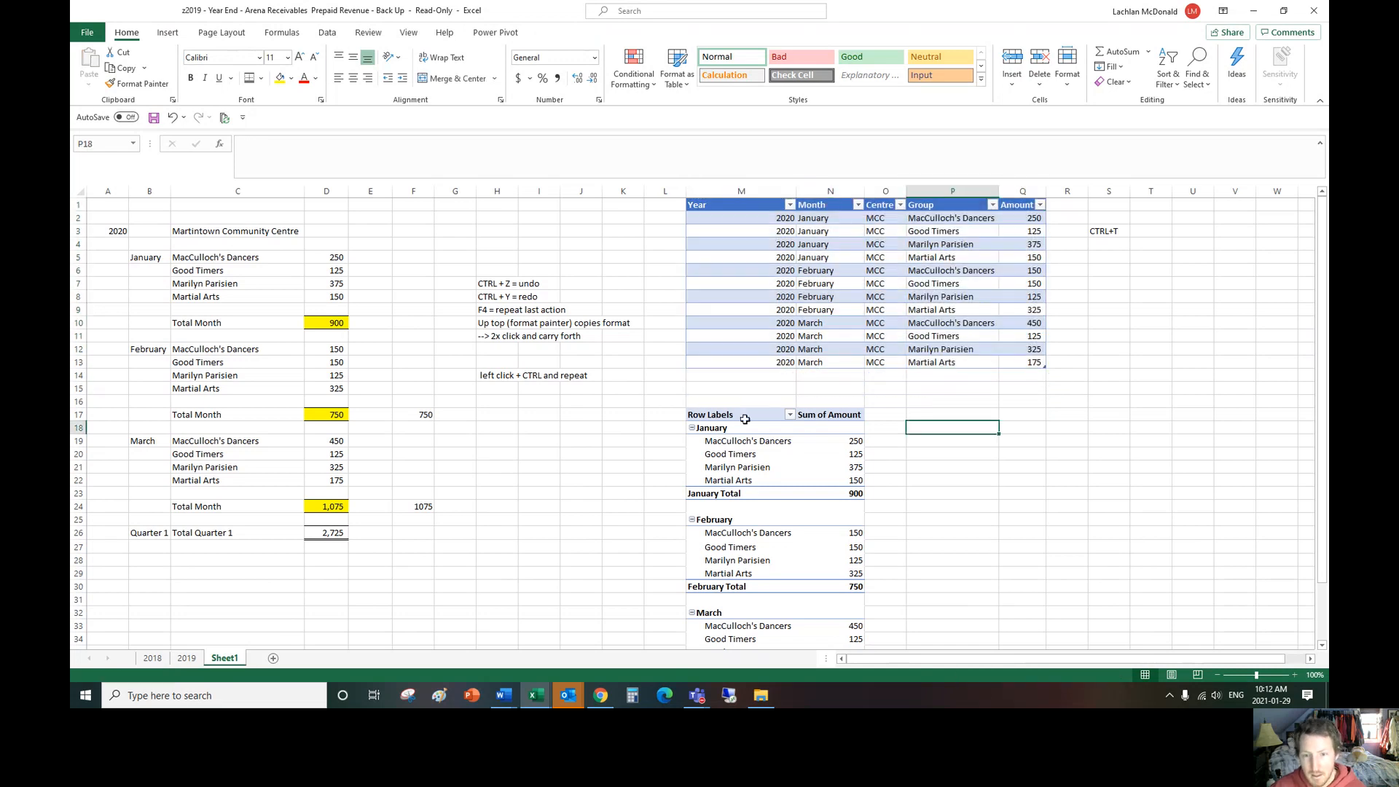
Step: Try the Centre field as a PivotTable report filter set to (All), and remove it from the filters again
click(744, 418)
drag(1131, 295, 1158, 482)
click(858, 390)
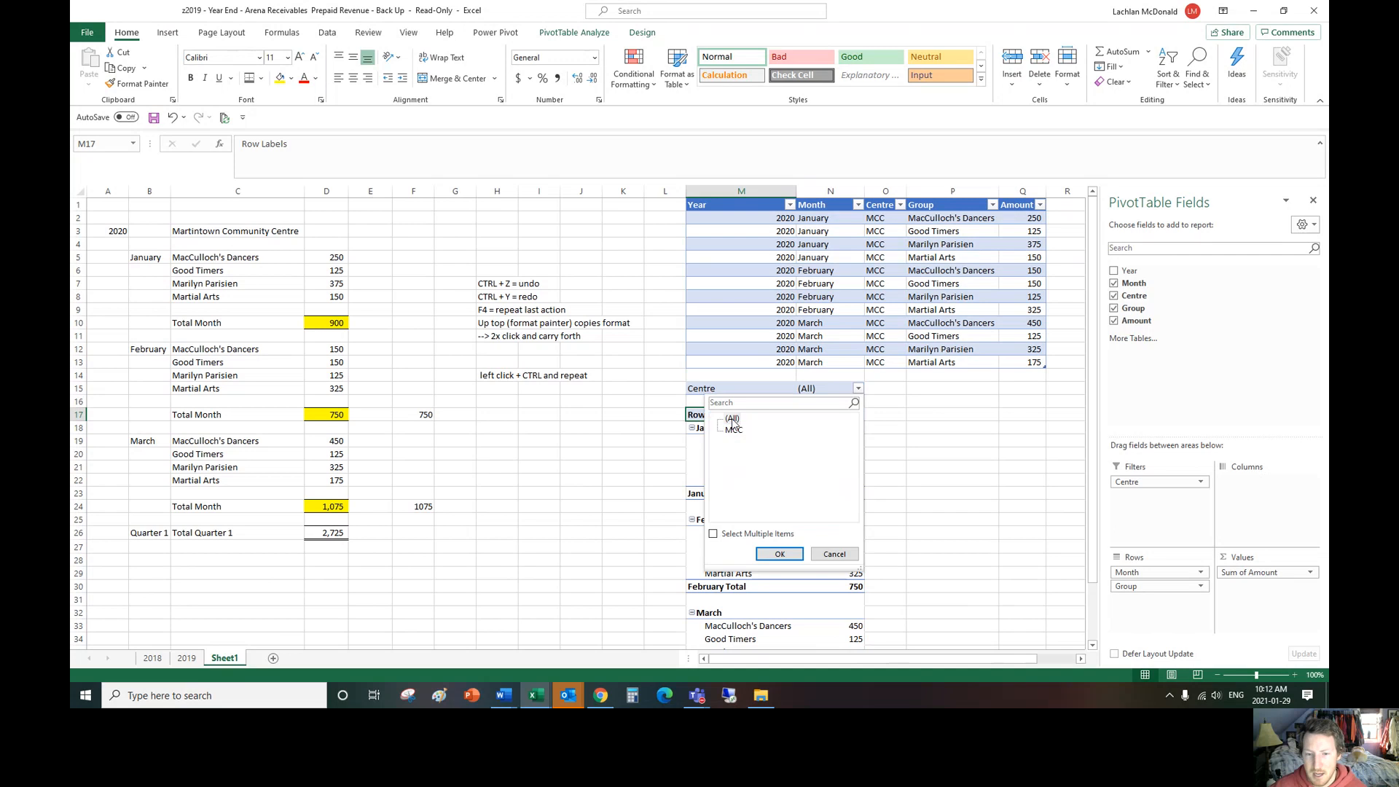
click(835, 554)
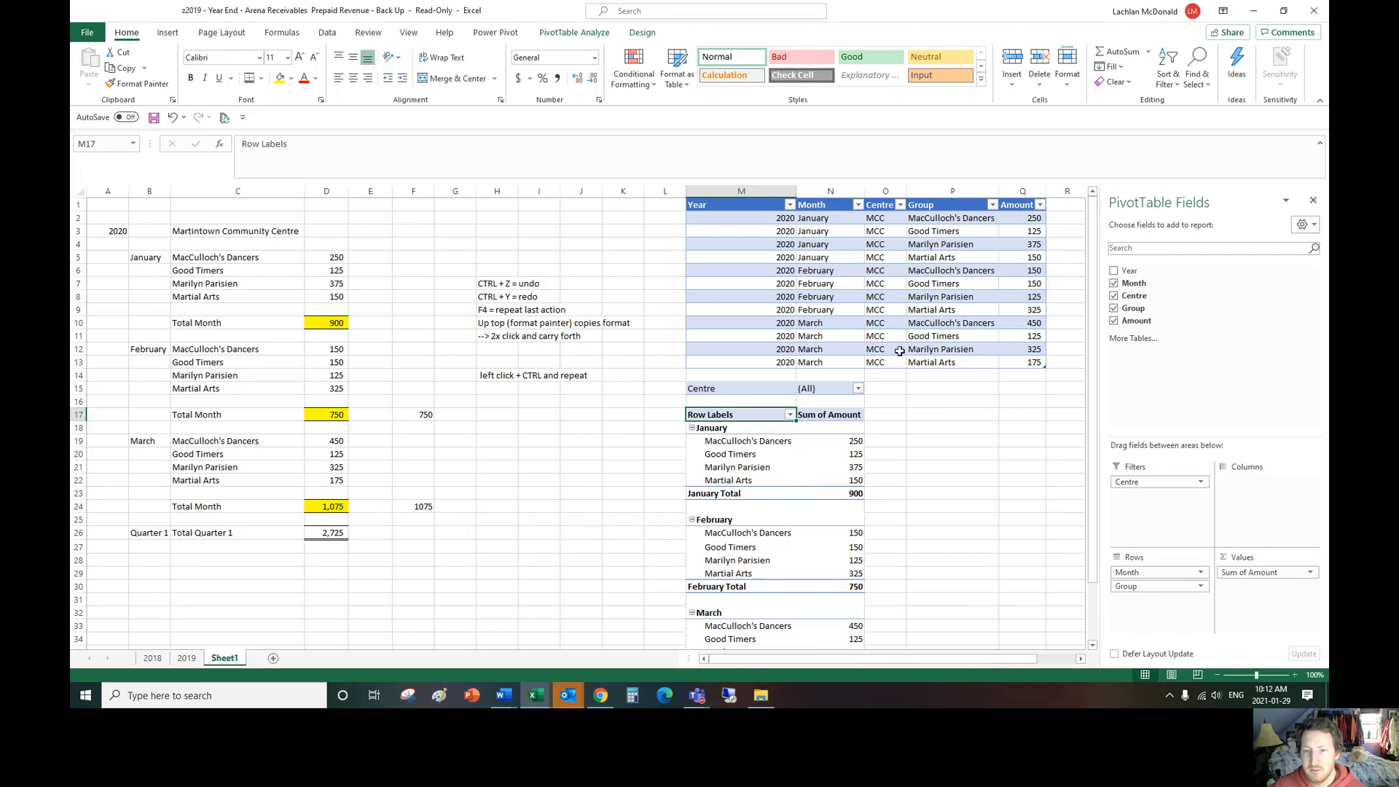
click(880, 232)
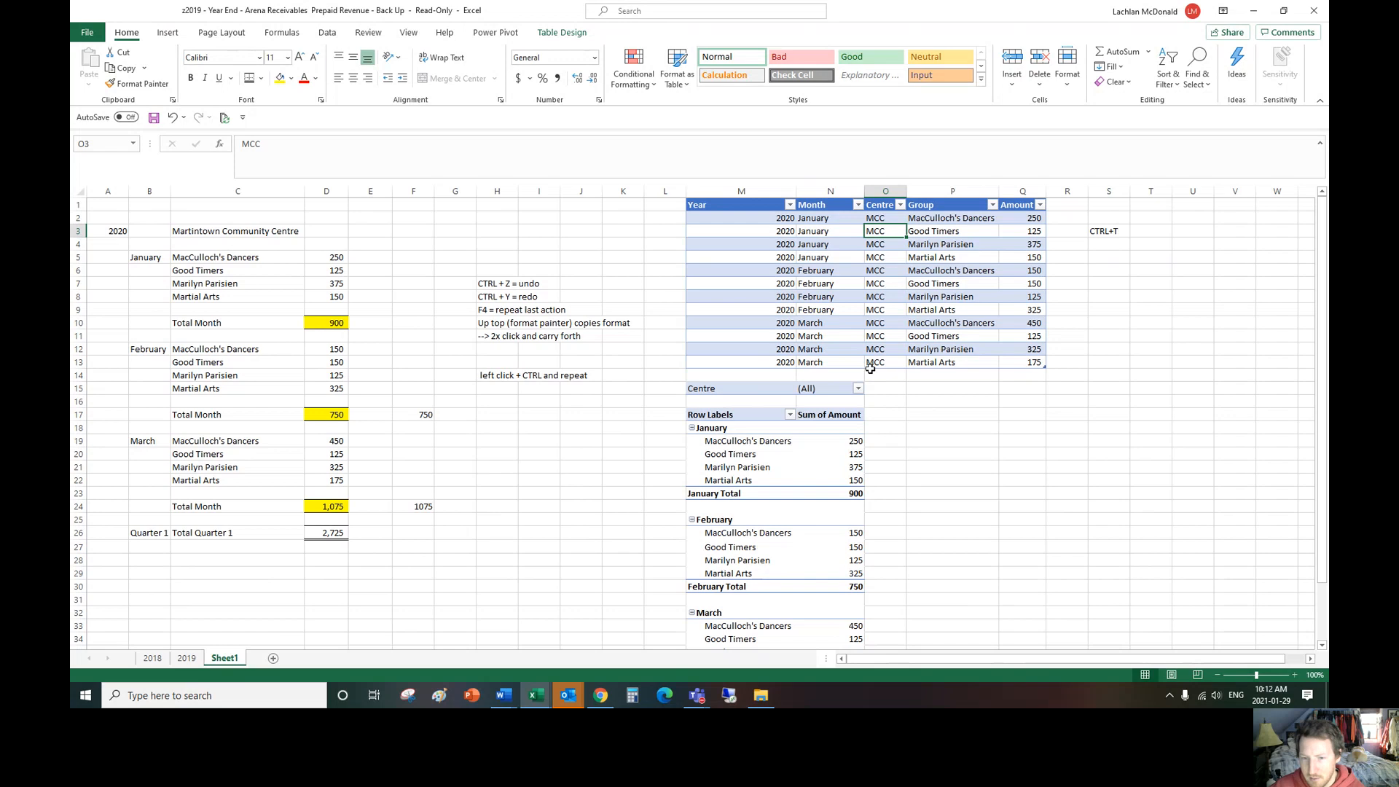
click(859, 389)
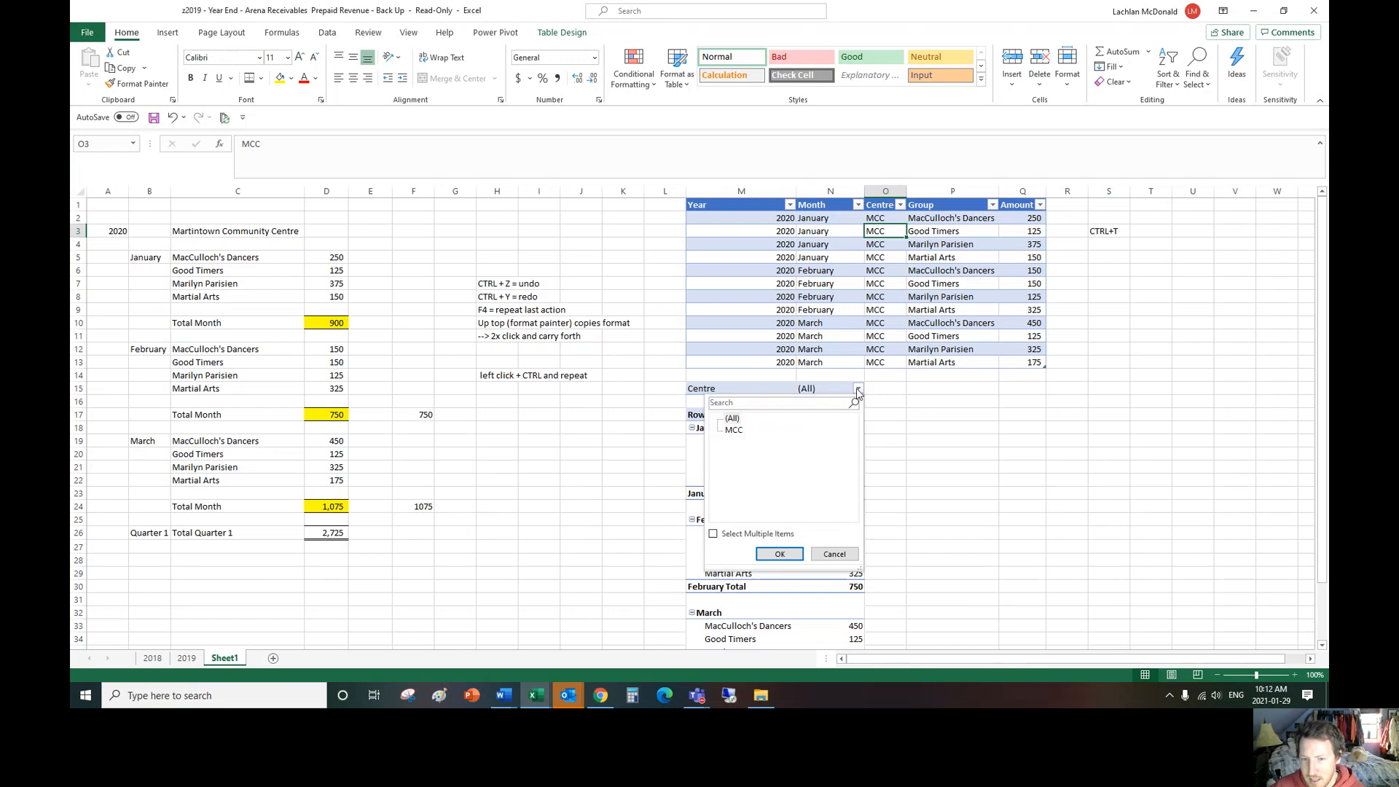
click(780, 558)
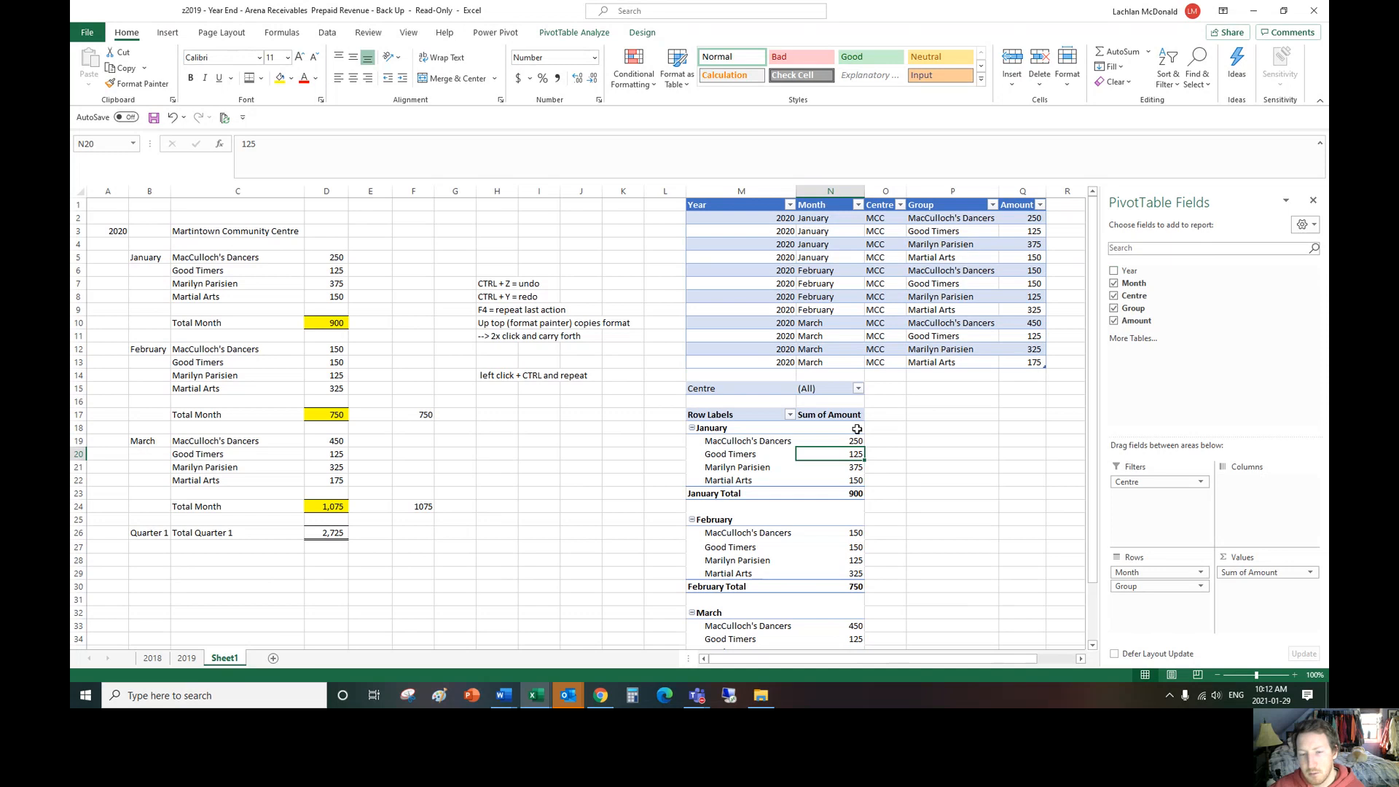
drag(1129, 271, 1146, 573)
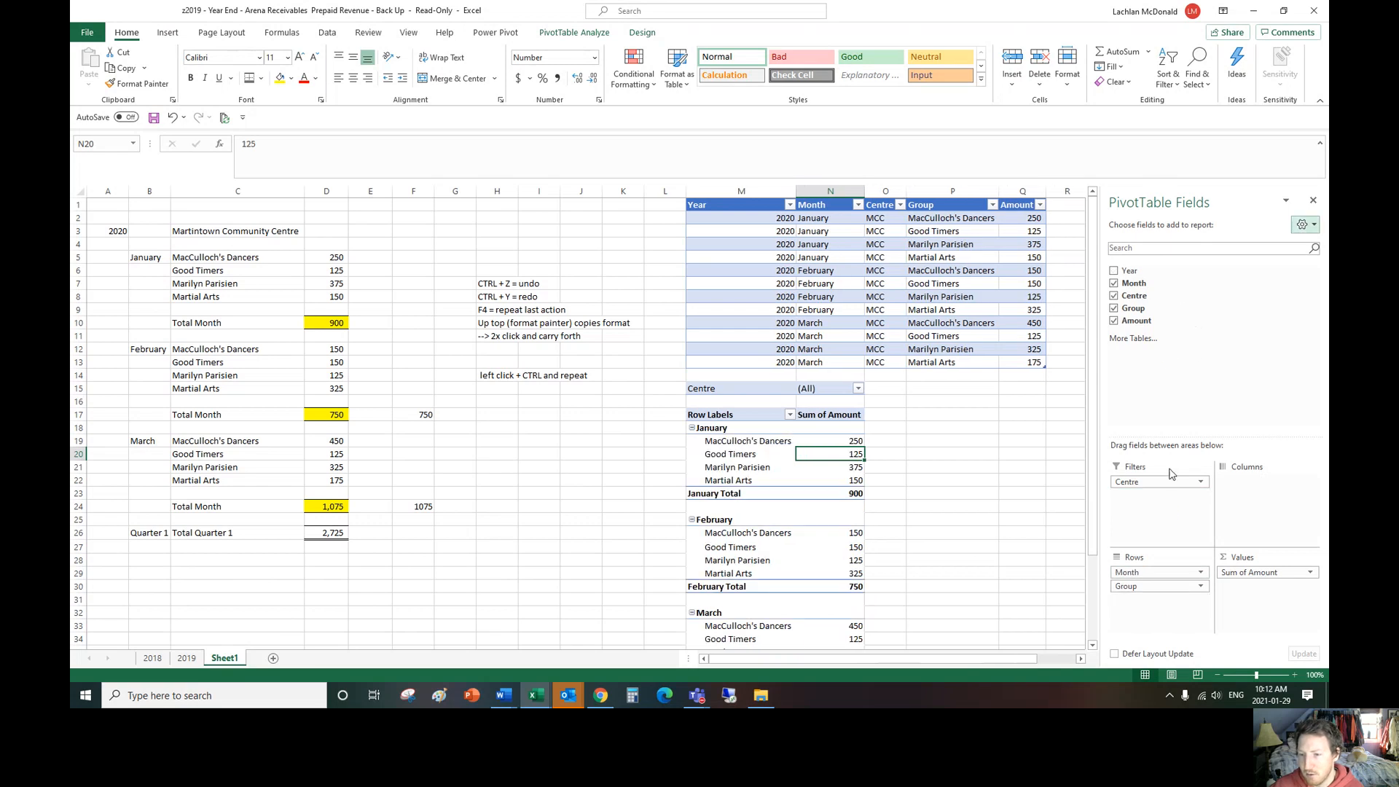
drag(1168, 482, 1193, 320)
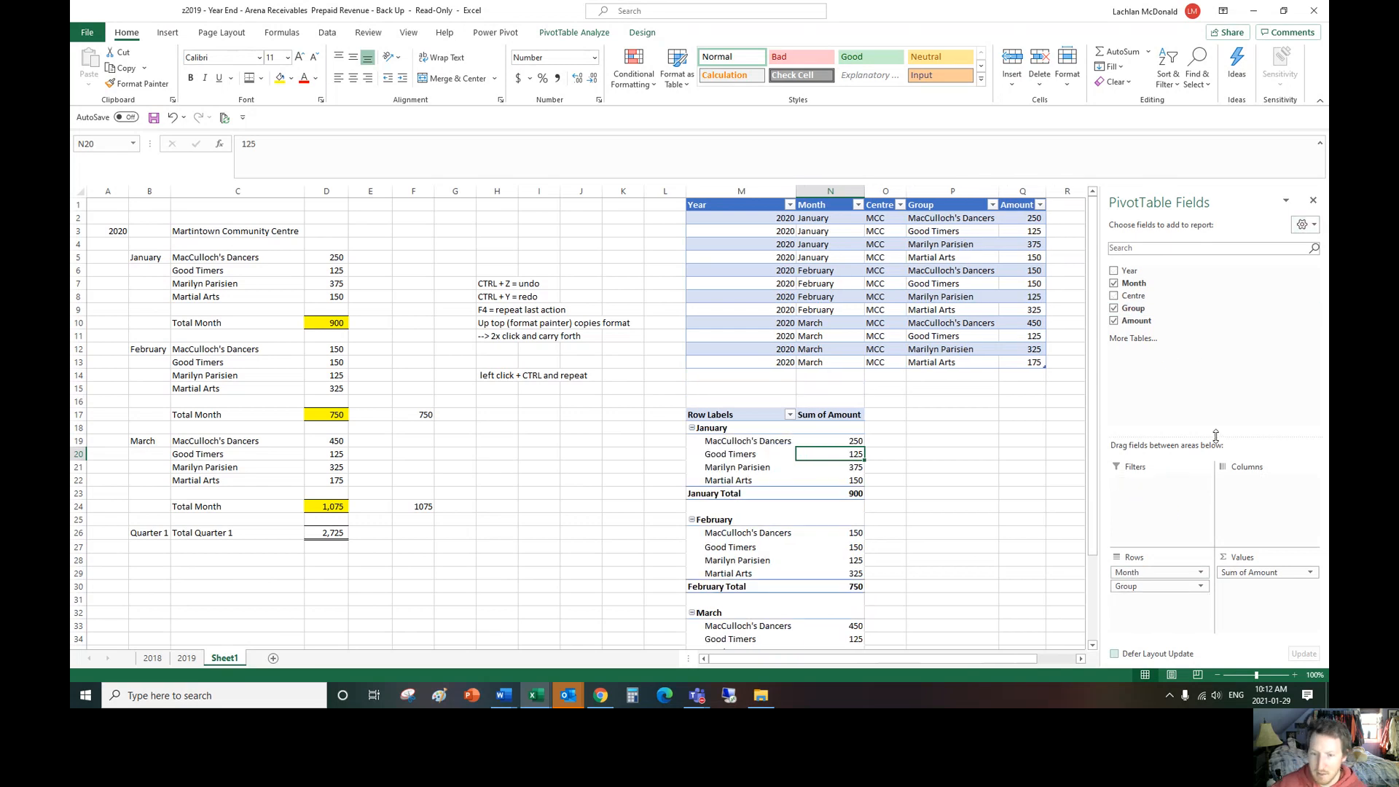
Step: Move the PivotTable's Group field from rows to columns, keeping Month as the row field
scroll(1043, 447, down, 1)
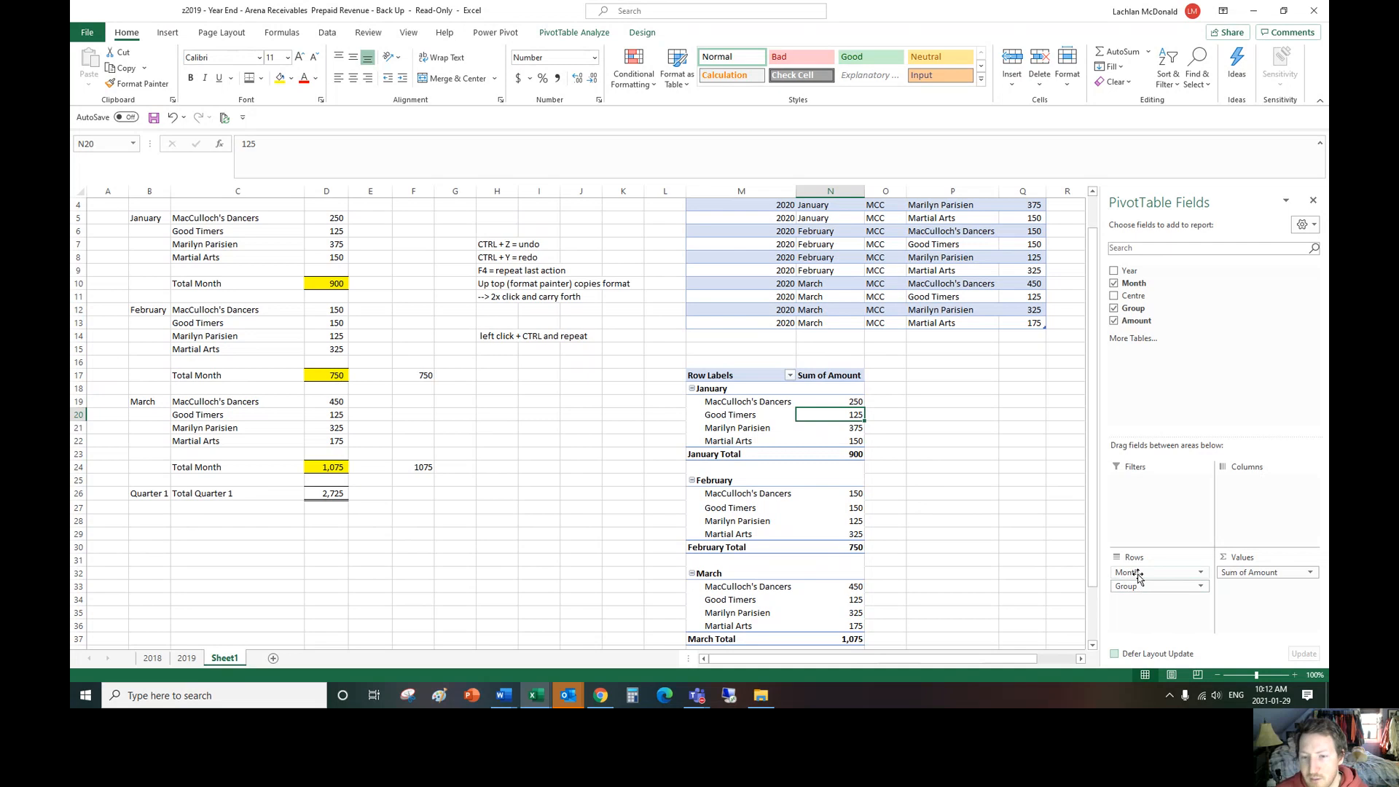
drag(1144, 586, 1264, 518)
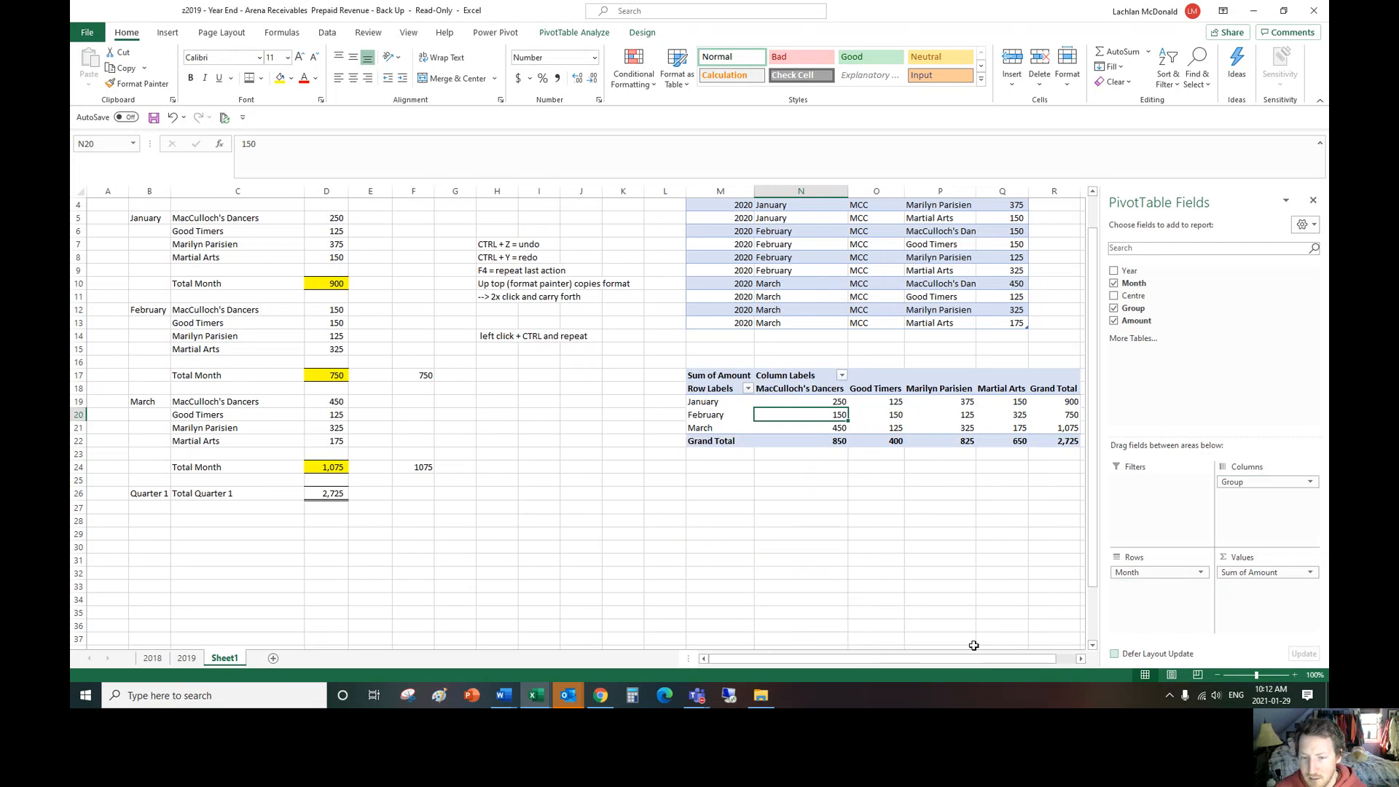
drag(935, 659, 1042, 658)
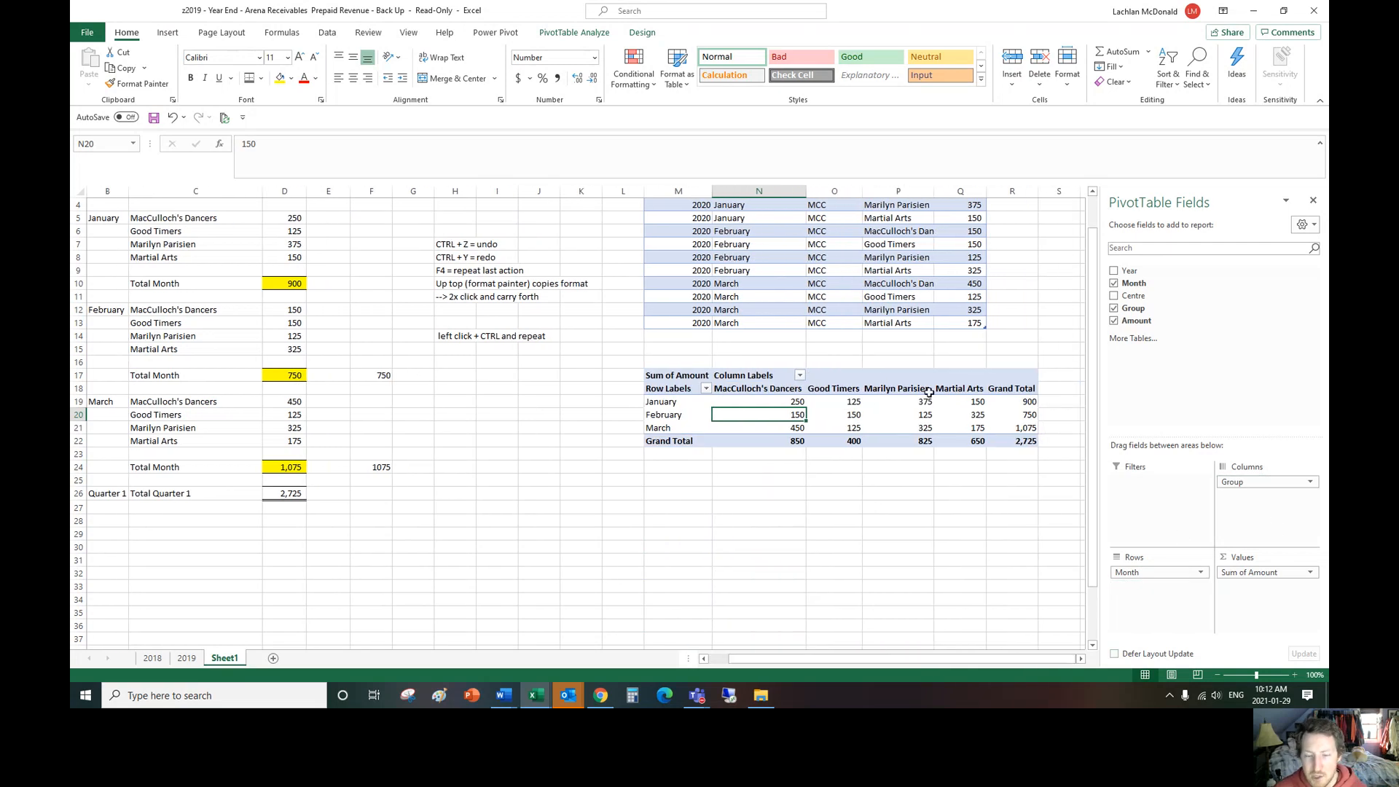
Step: Compare the hand-built monthly revenue layout with the PivotTable's month-by-group layout
click(328, 323)
scroll(582, 318, up, 1)
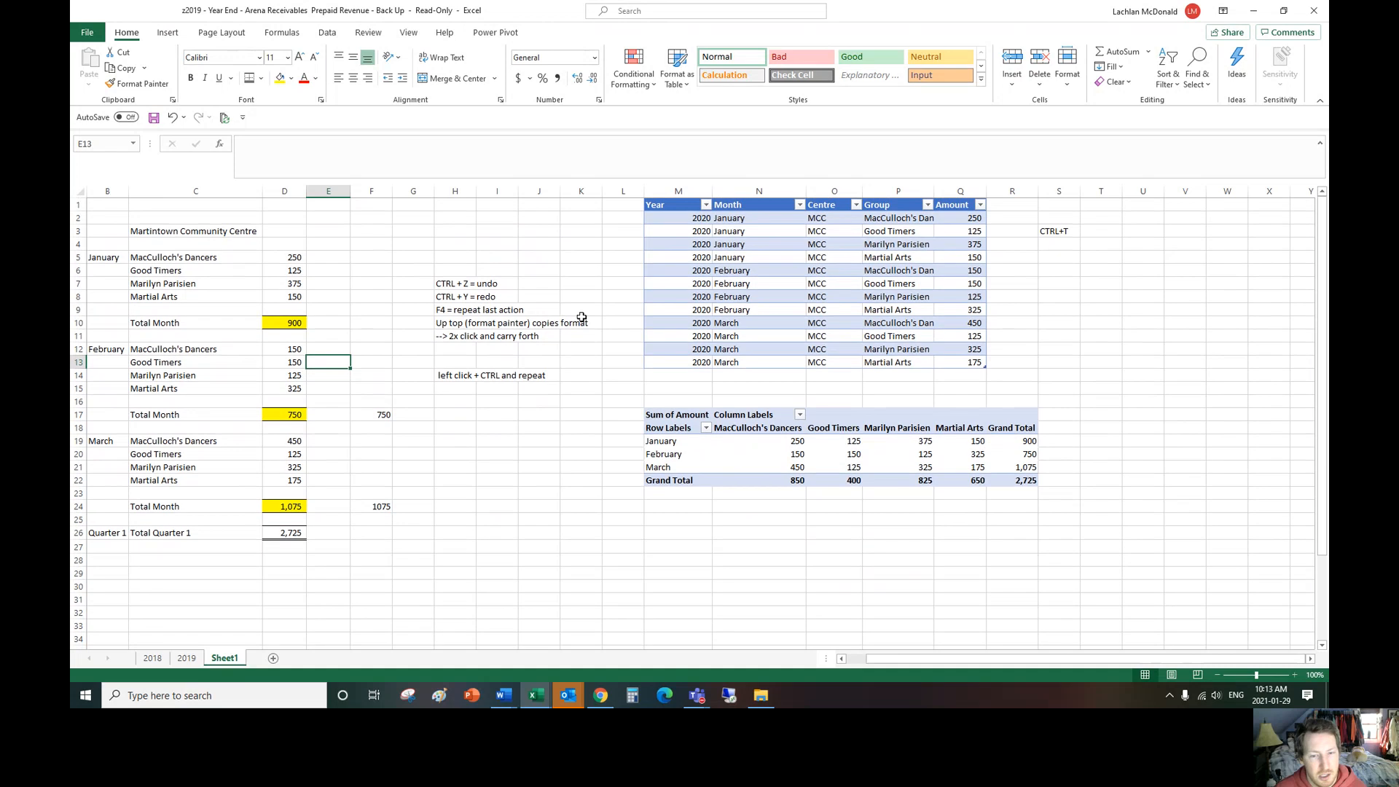
mouse_move(105, 225)
mouse_down()
mouse_move(255, 536)
mouse_move(317, 551)
mouse_up()
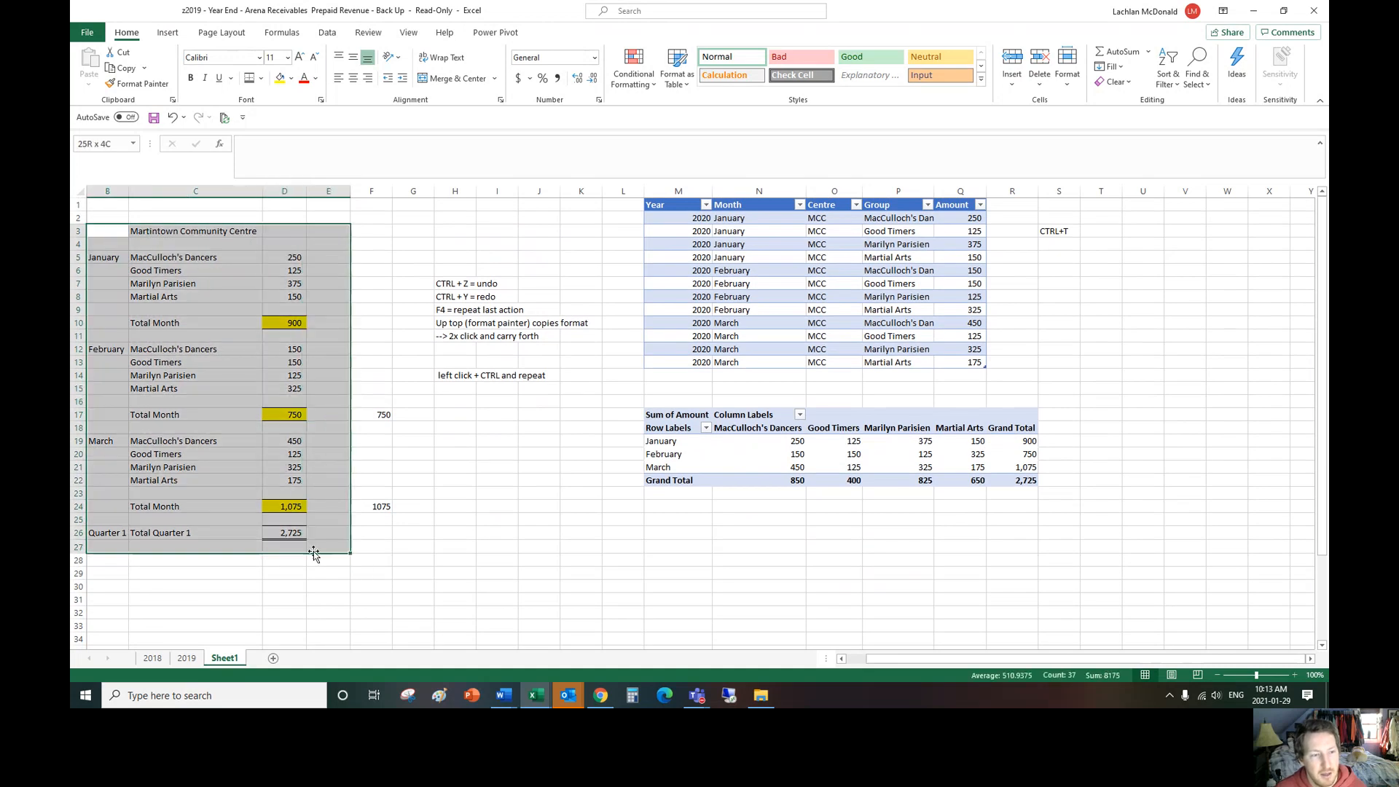
click(704, 453)
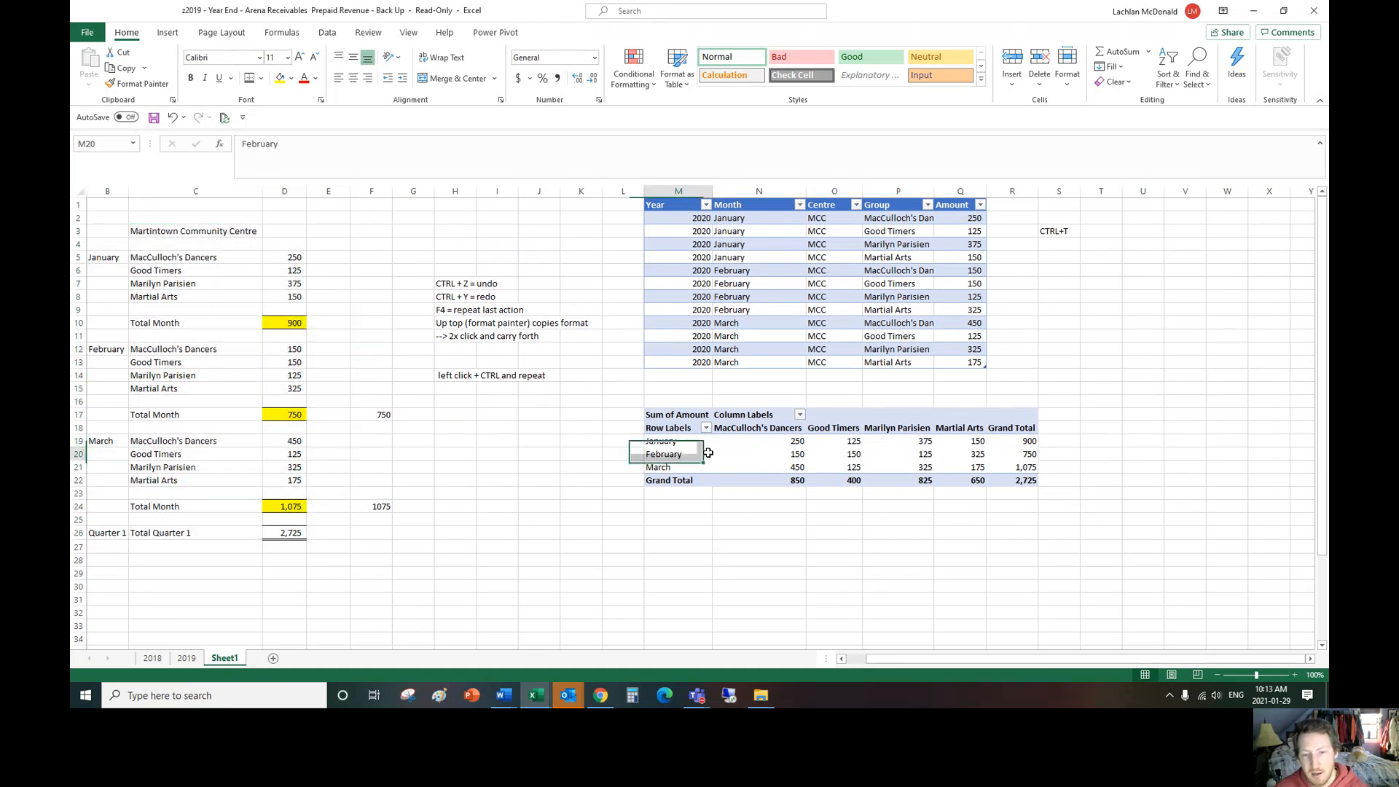
mouse_move(1272, 482)
mouse_down()
mouse_move(1157, 594)
mouse_move(1267, 493)
mouse_up()
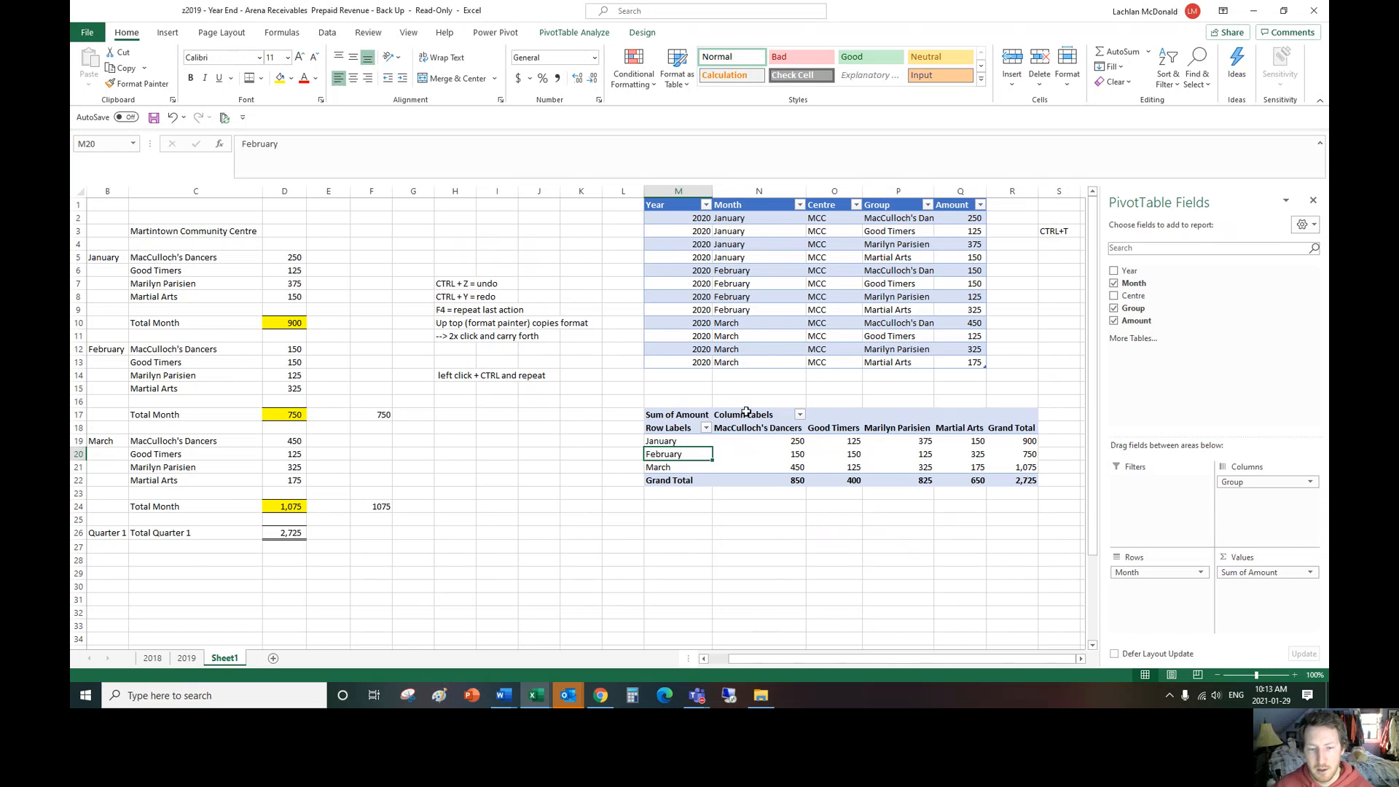
Step: Insert a 2-D line PivotChart based on the PivotTable
right_click(669, 443)
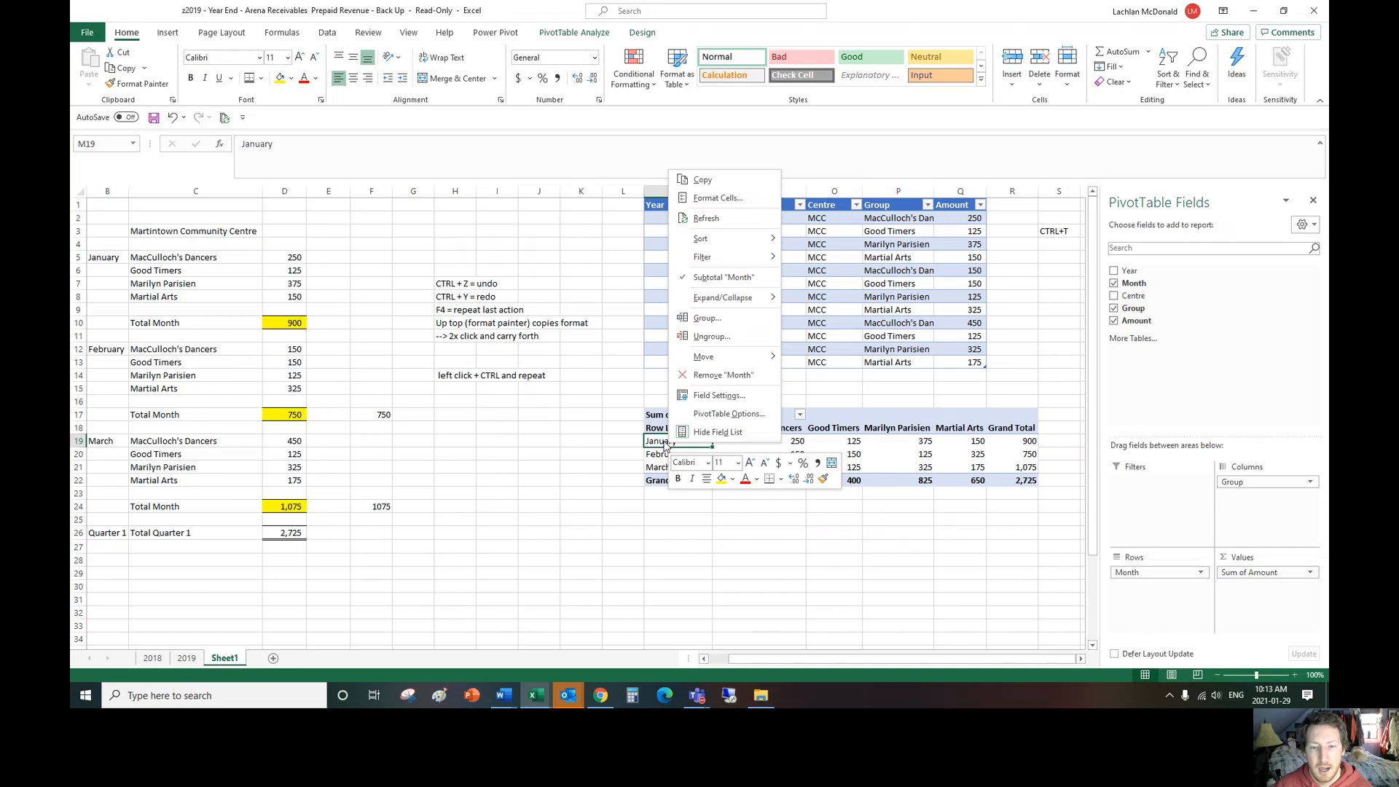
click(675, 441)
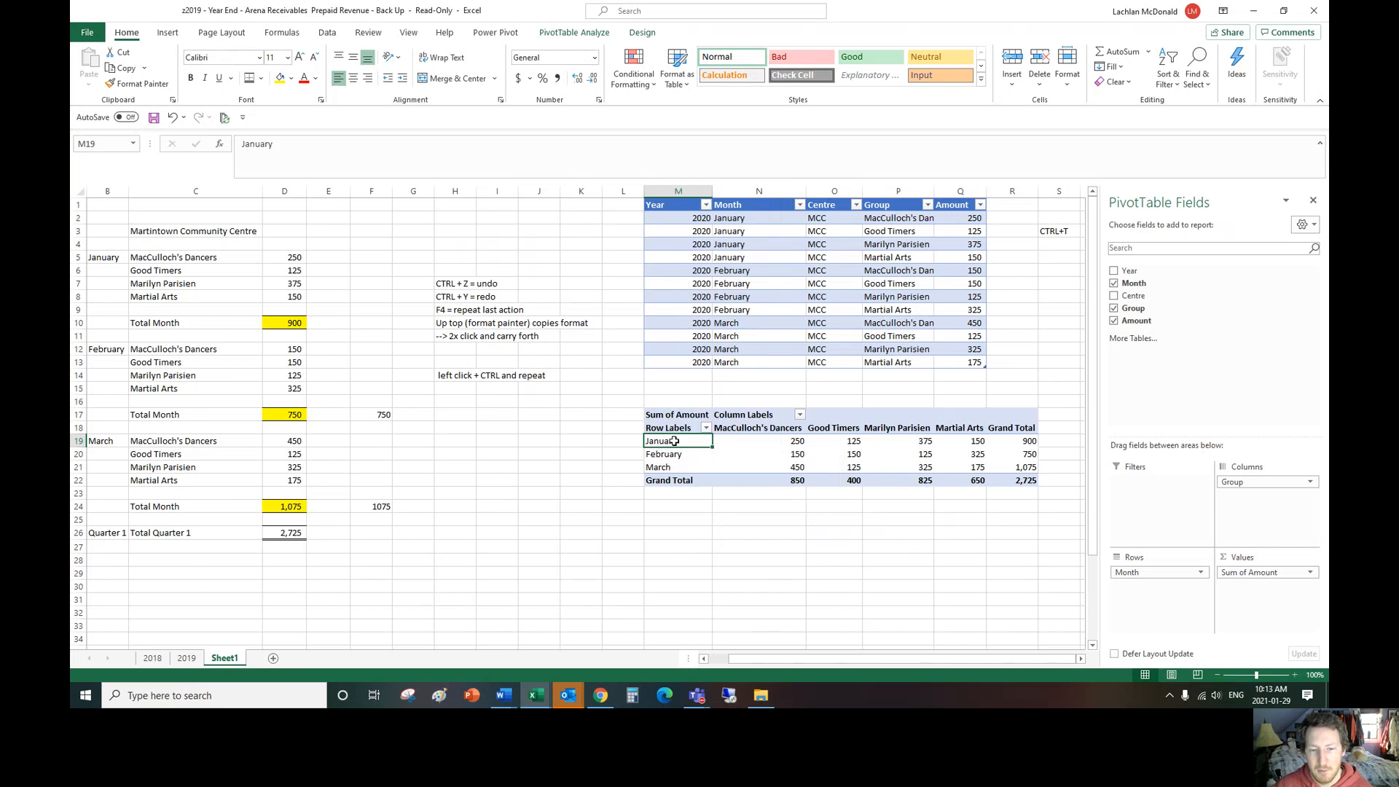
click(169, 33)
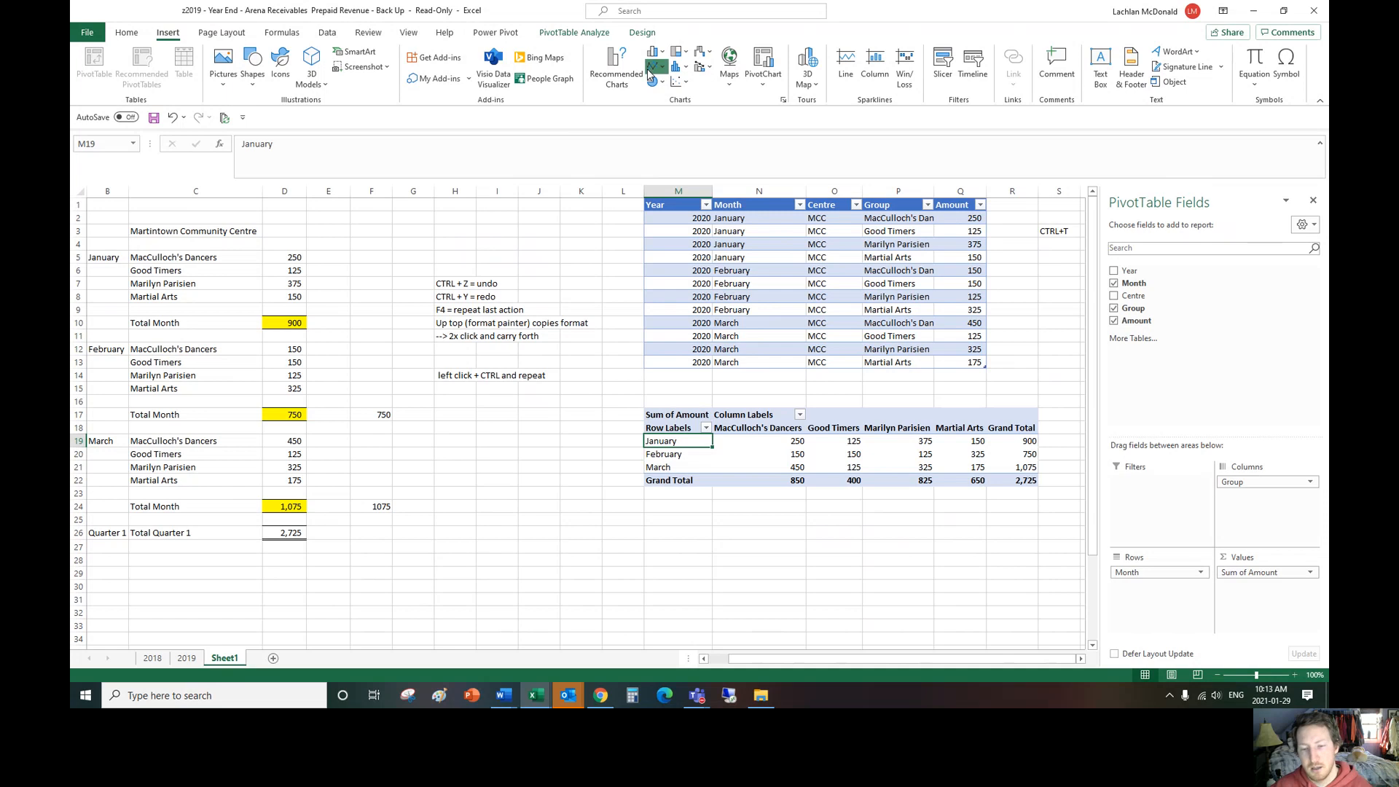
click(649, 68)
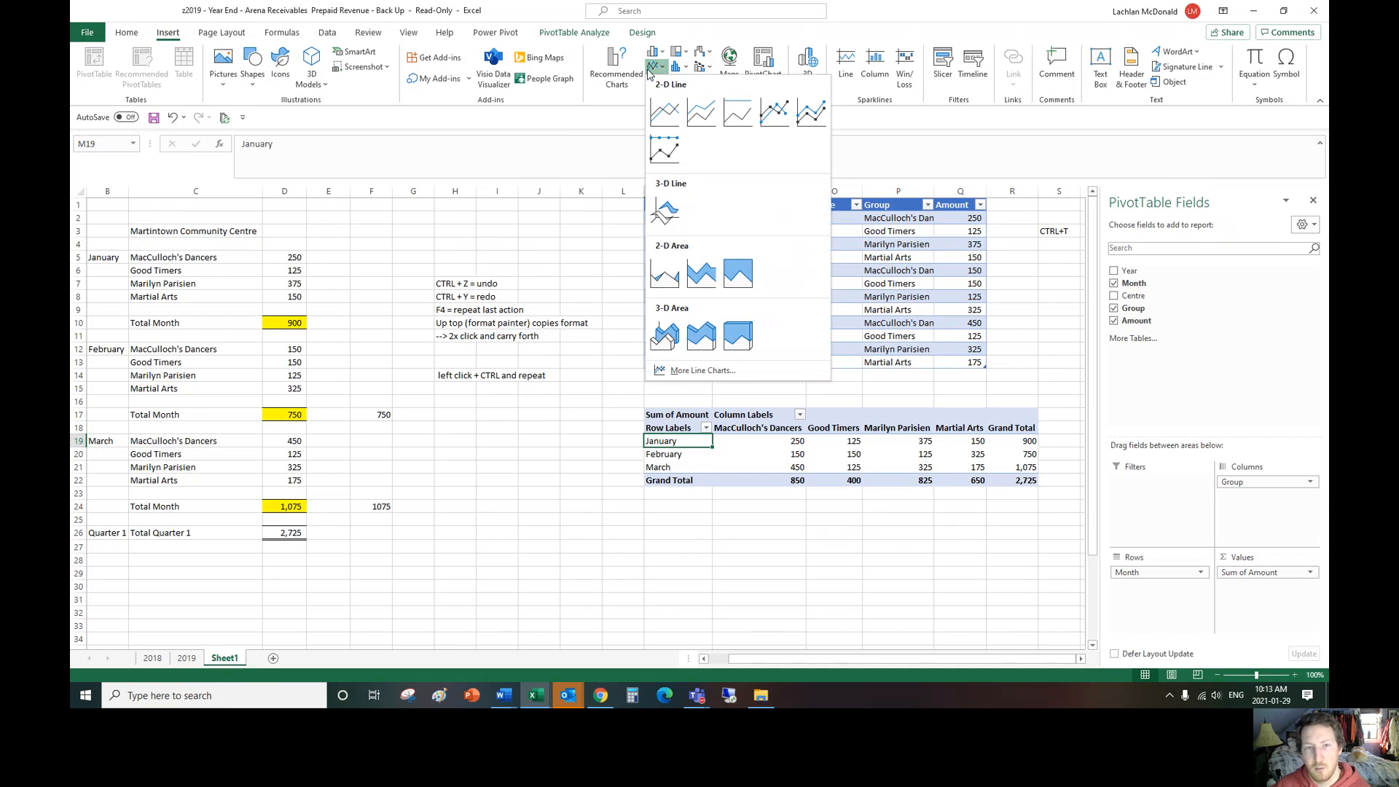
click(664, 112)
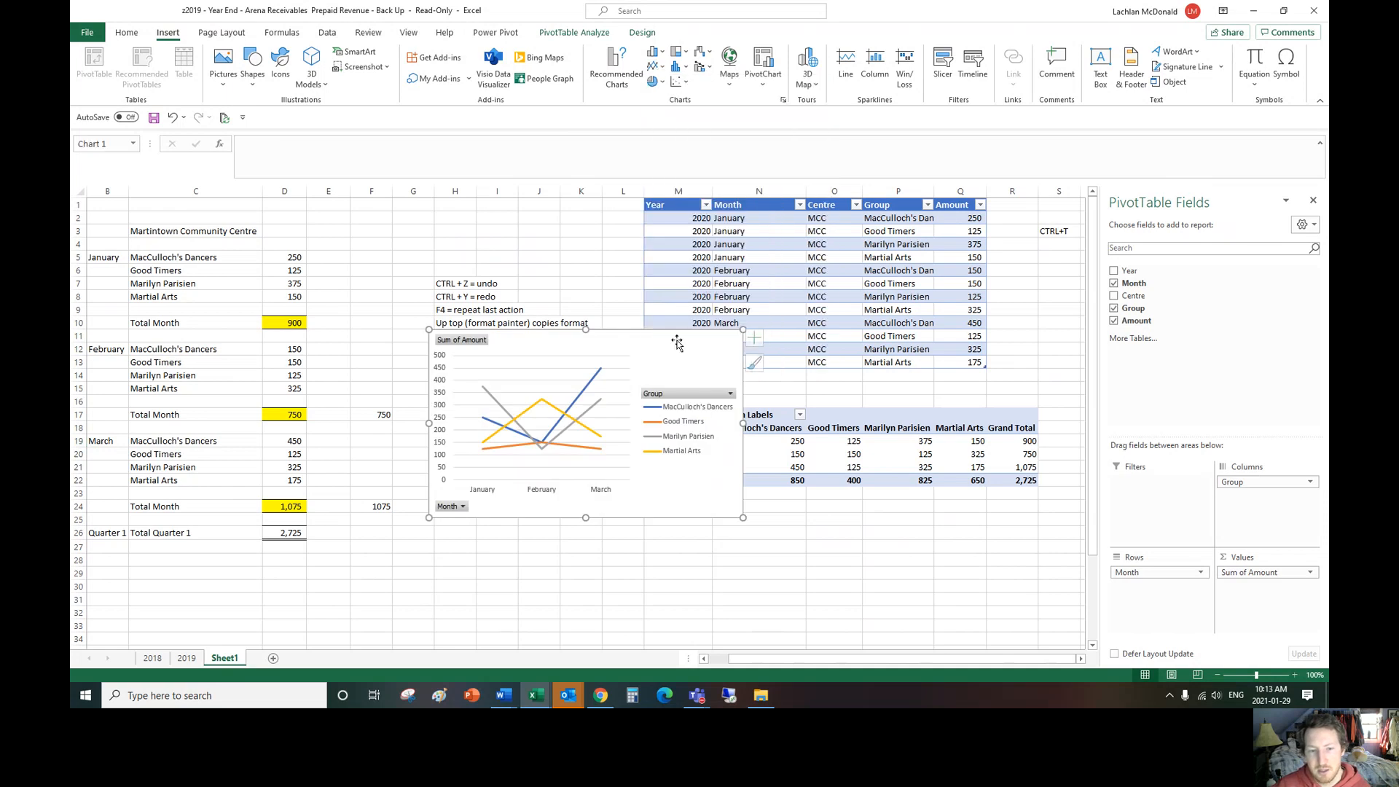
Step: Place the line chart directly below the PivotTable, widen it to the Grand Total column's edge, and reduce its height
drag(661, 355, 791, 519)
scroll(860, 475, down, 1)
drag(861, 474, 896, 472)
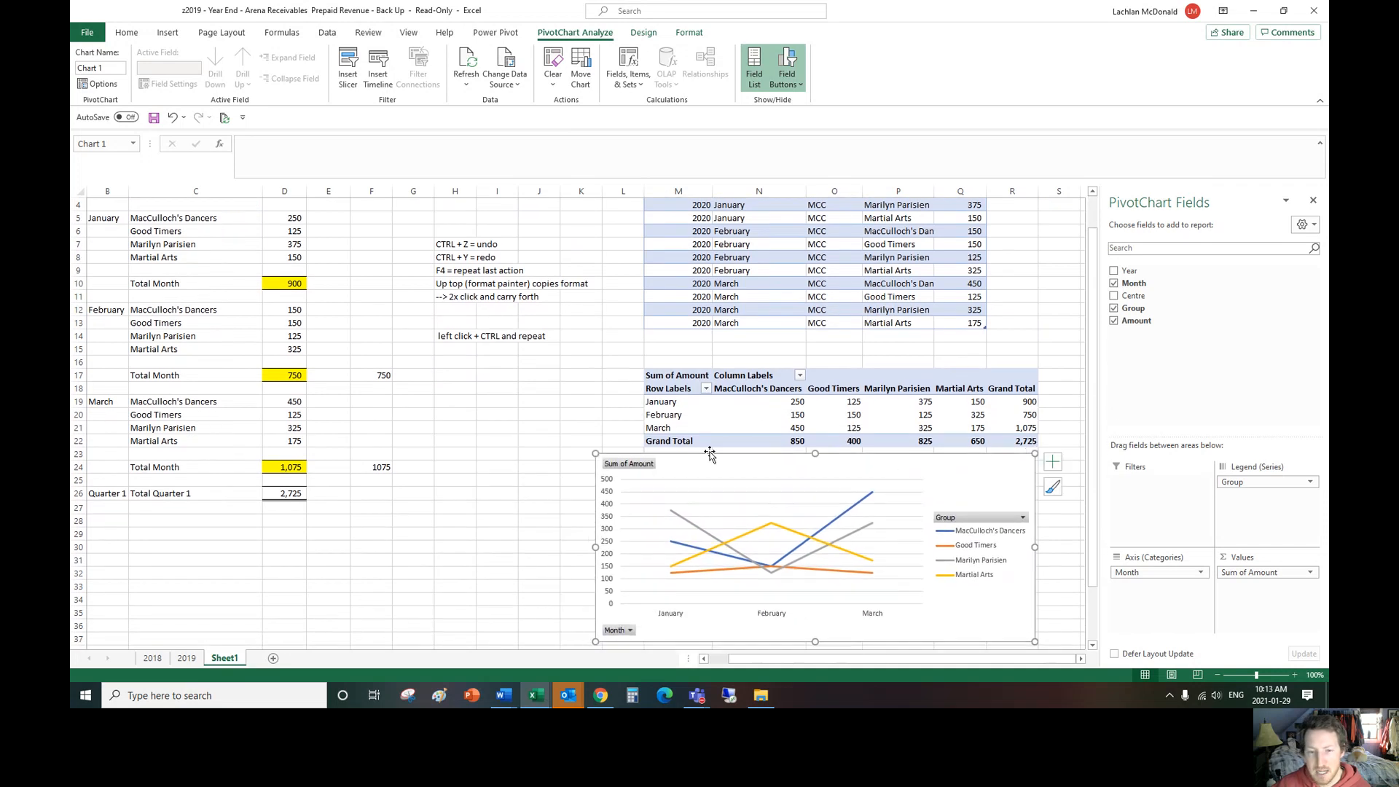
scroll(805, 295, up, 1)
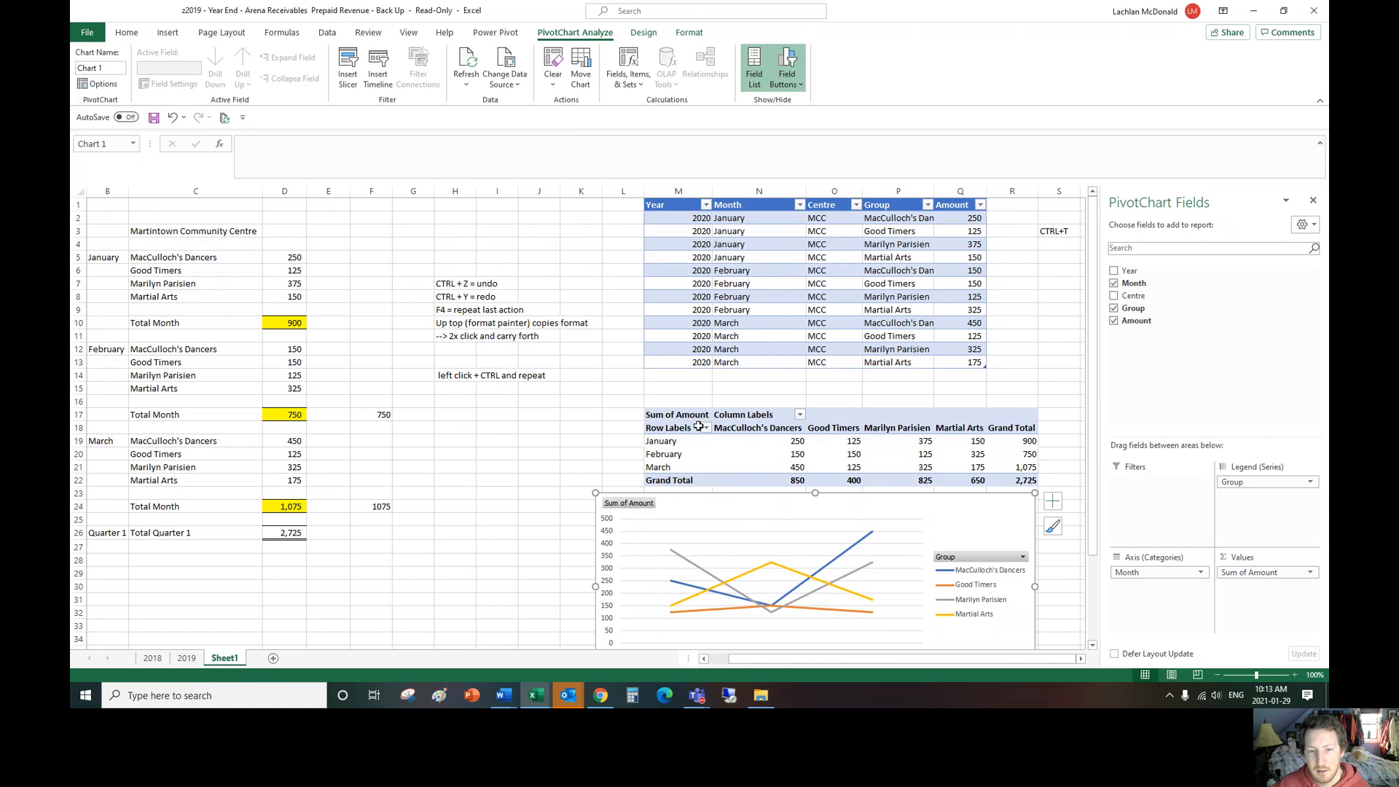
scroll(732, 526, down, 2)
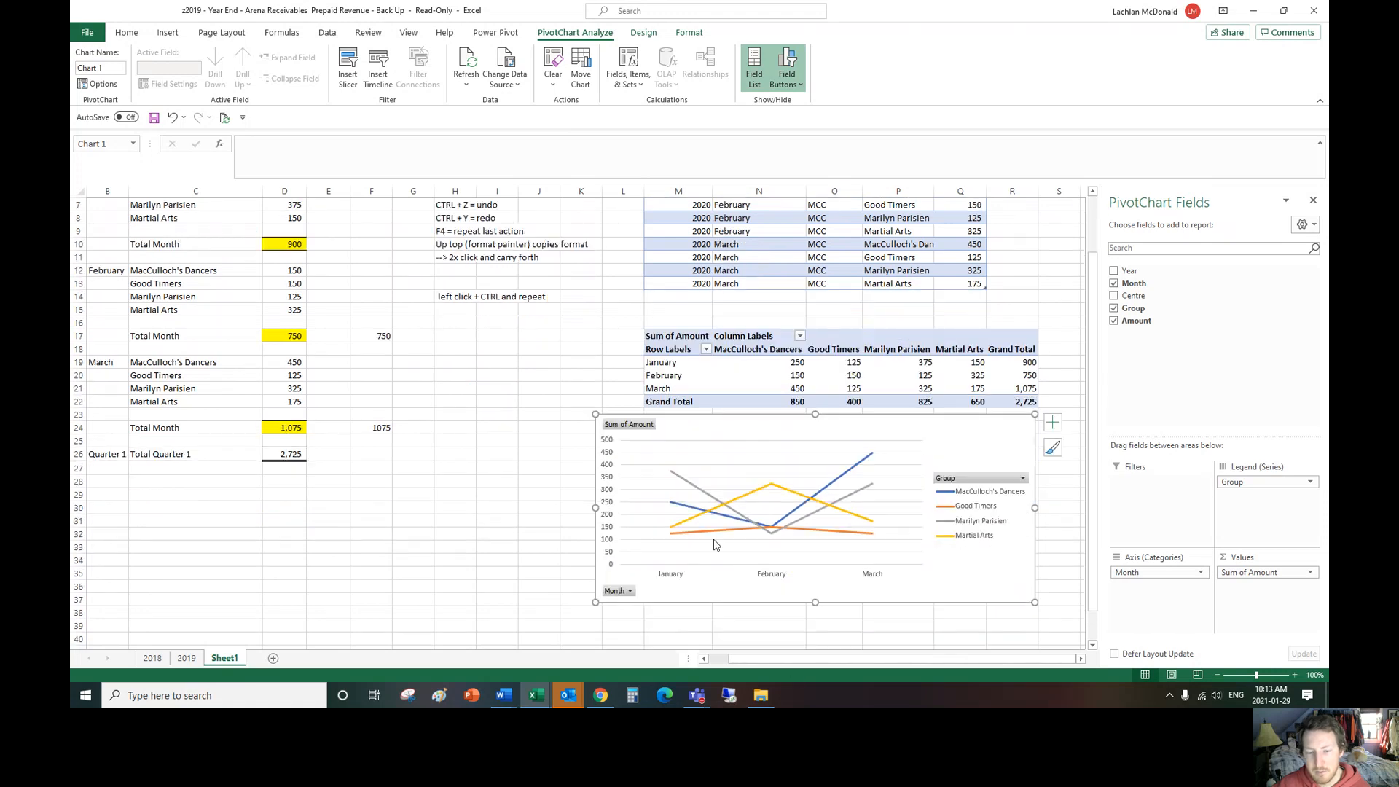
drag(596, 603, 596, 555)
click(529, 391)
scroll(773, 236, up, 2)
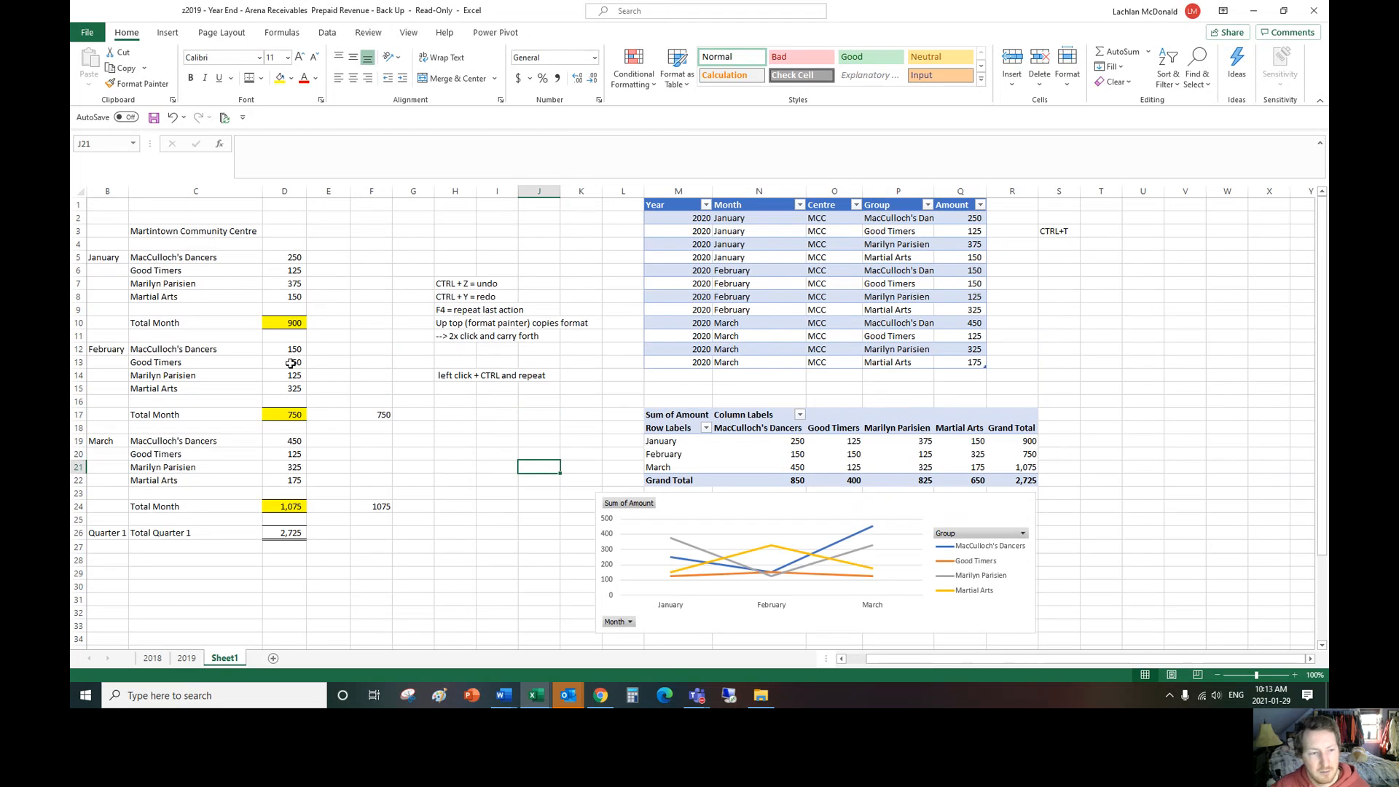
Step: Set the January amount for MacCulloch's Dancers in the data table to 500 and refresh all data
click(954, 221)
scroll(1254, 368, down, 1)
scroll(1250, 371, up, 1)
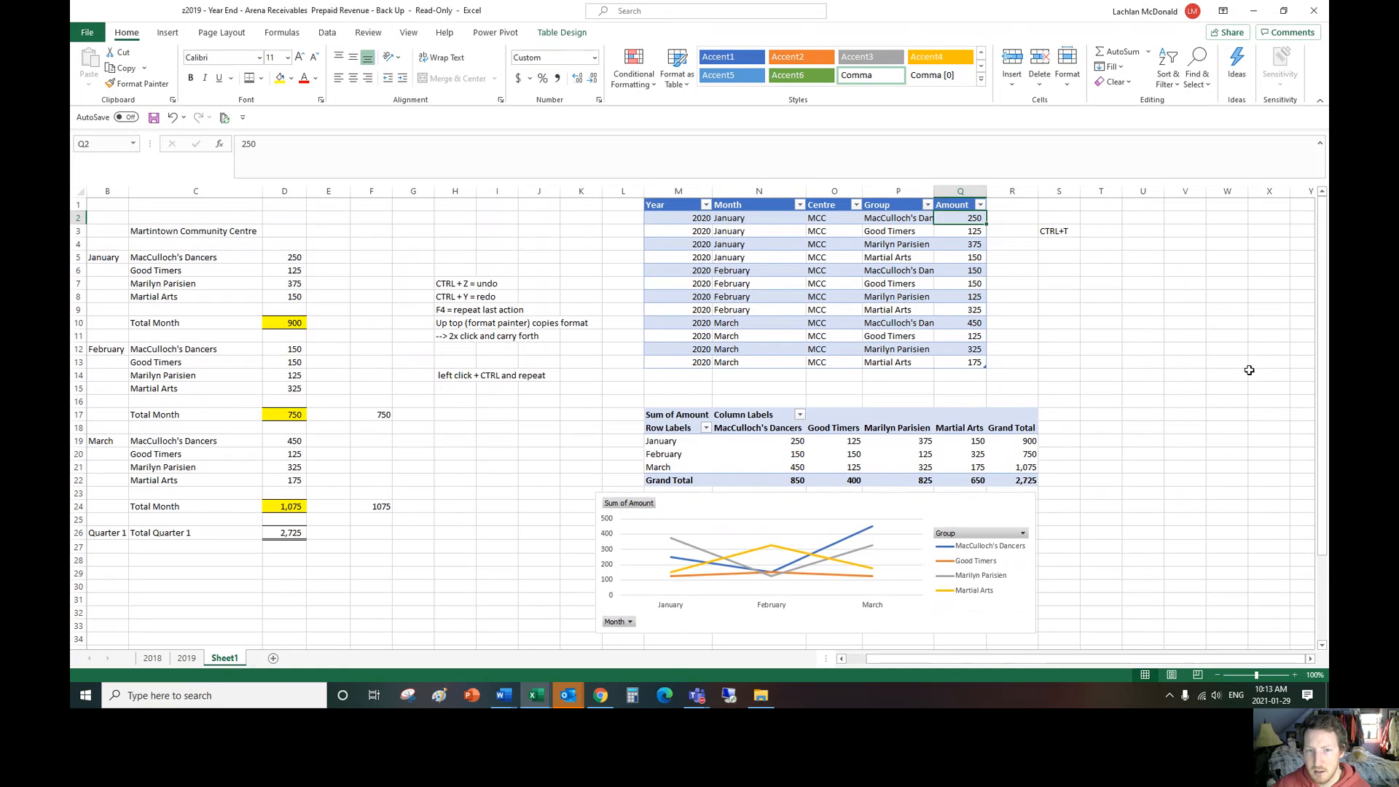
text(500)
key(Return)
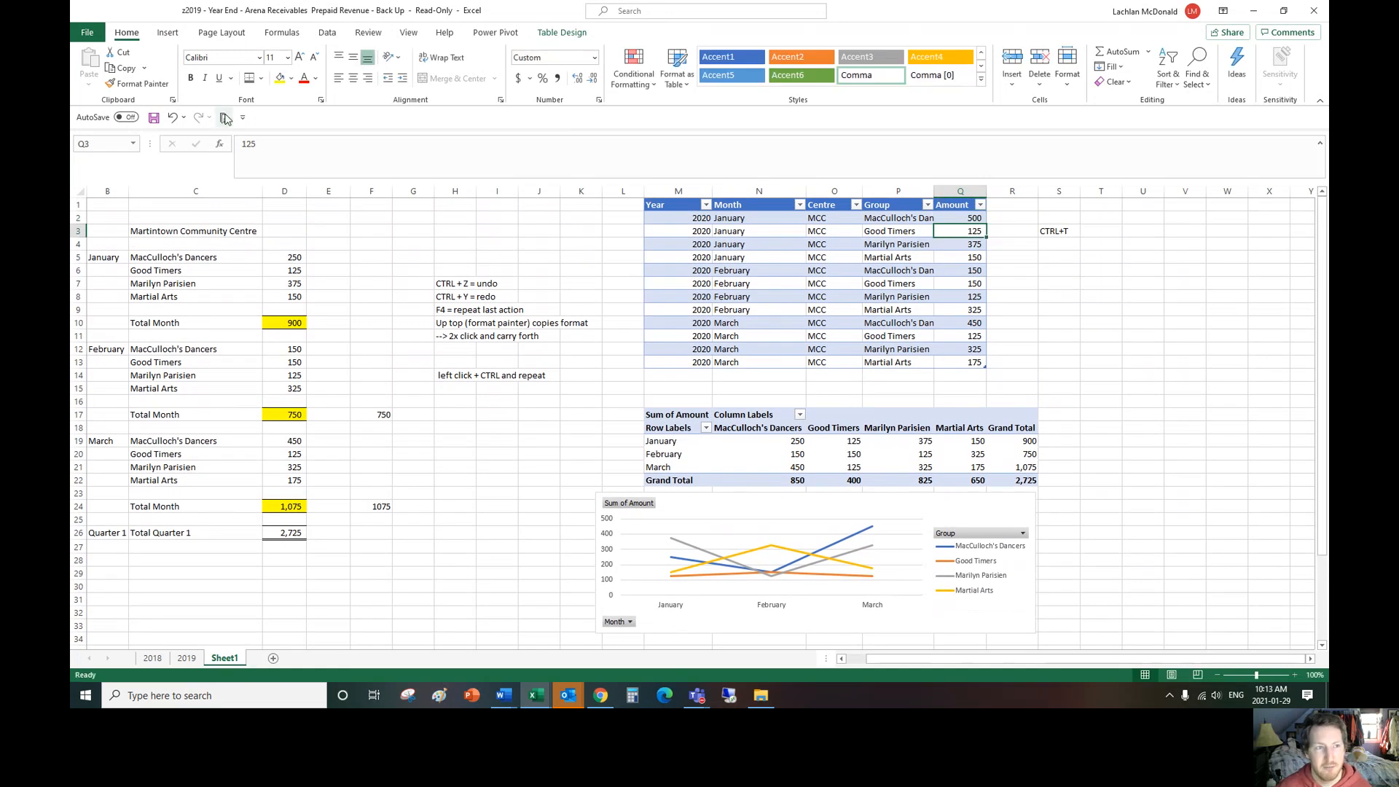
click(328, 35)
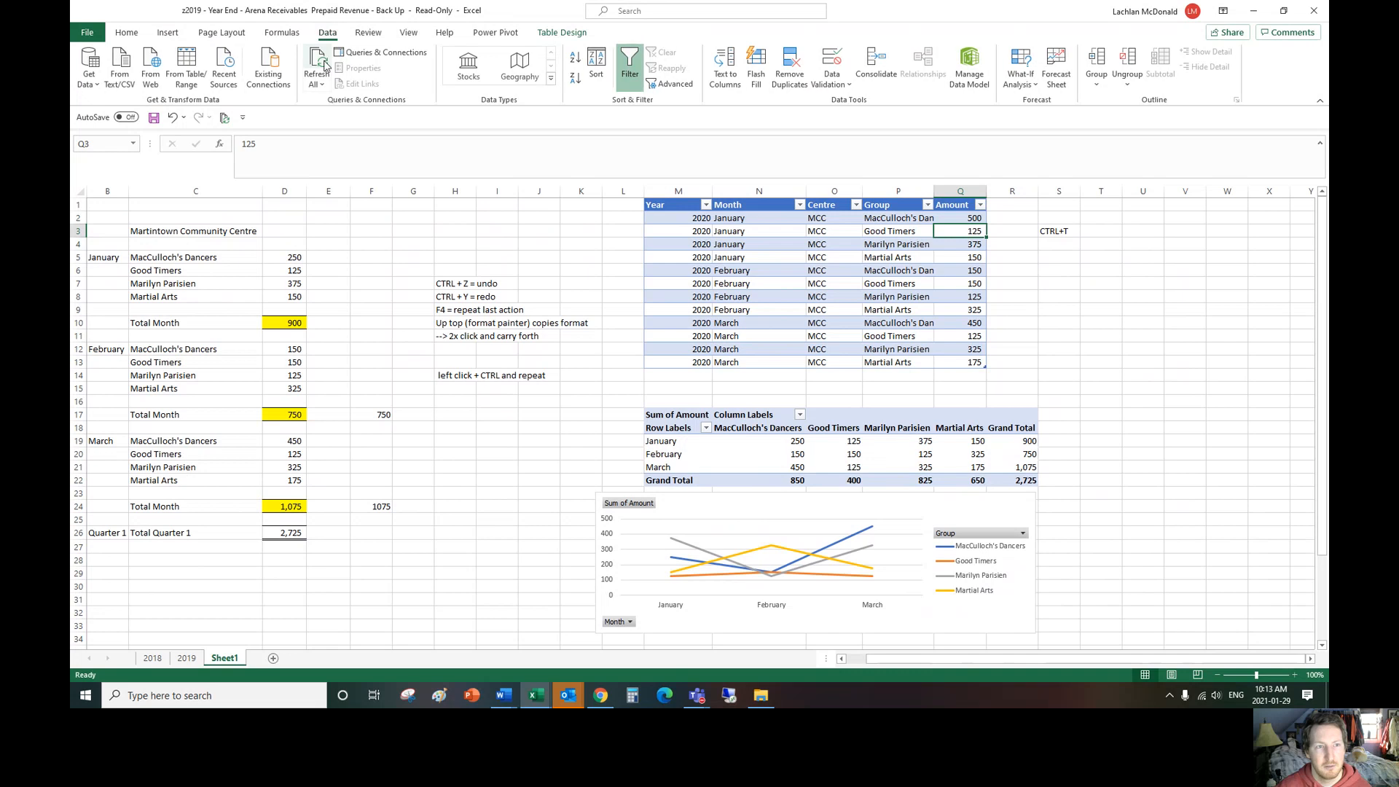
click(315, 65)
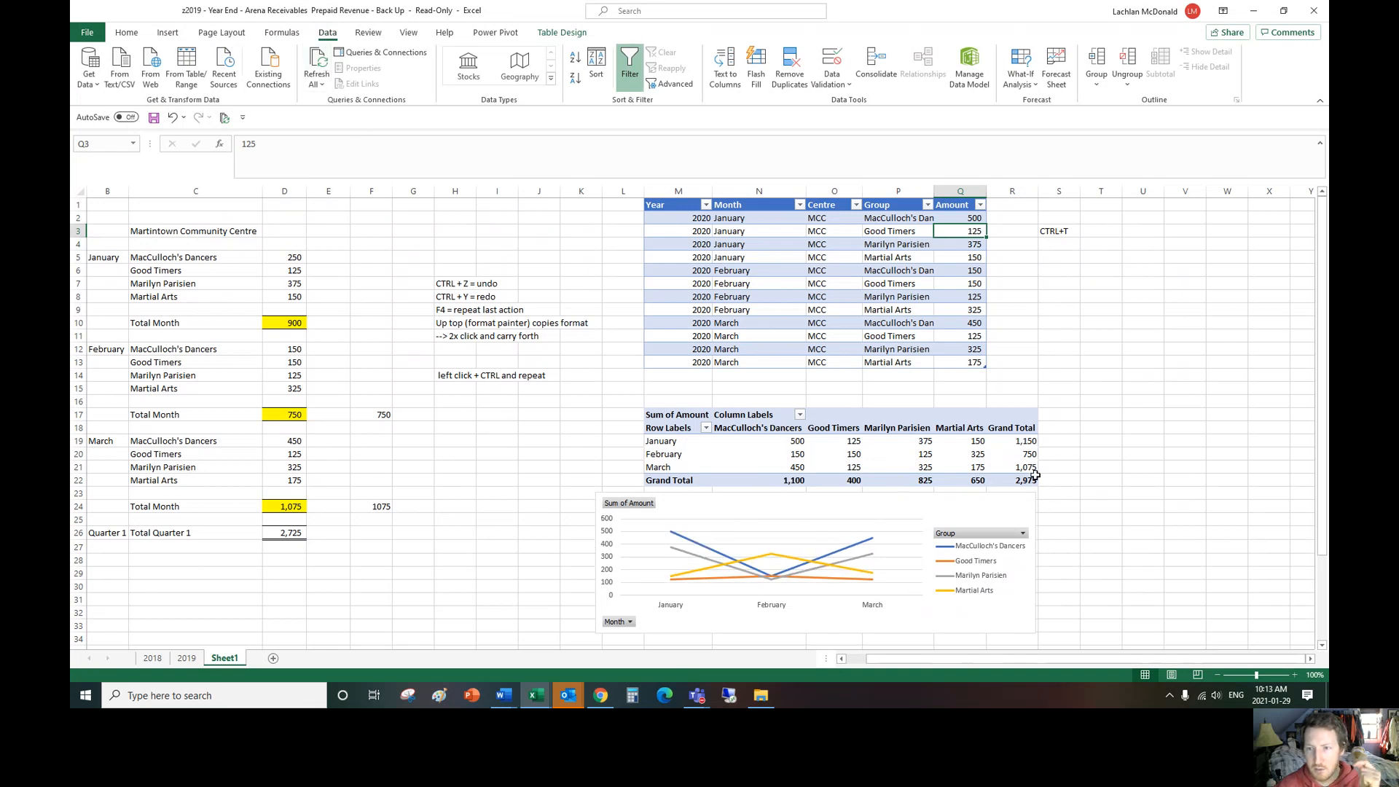
Step: Check the sum of the table's Amount column, and undo the refresh and the January amount change
drag(973, 218, 973, 362)
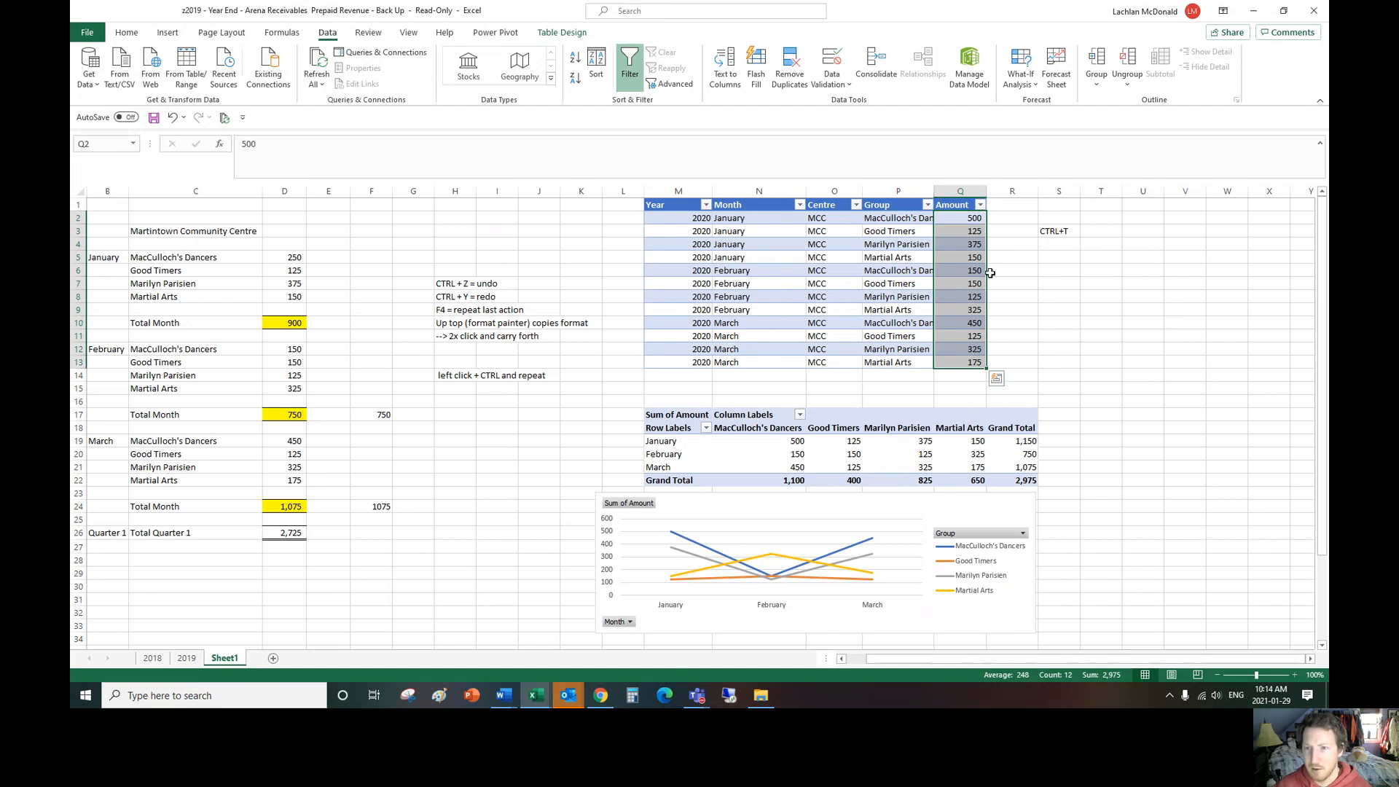
key(ctrl+q)
key(ctrl+z)
key(ctrl+z)
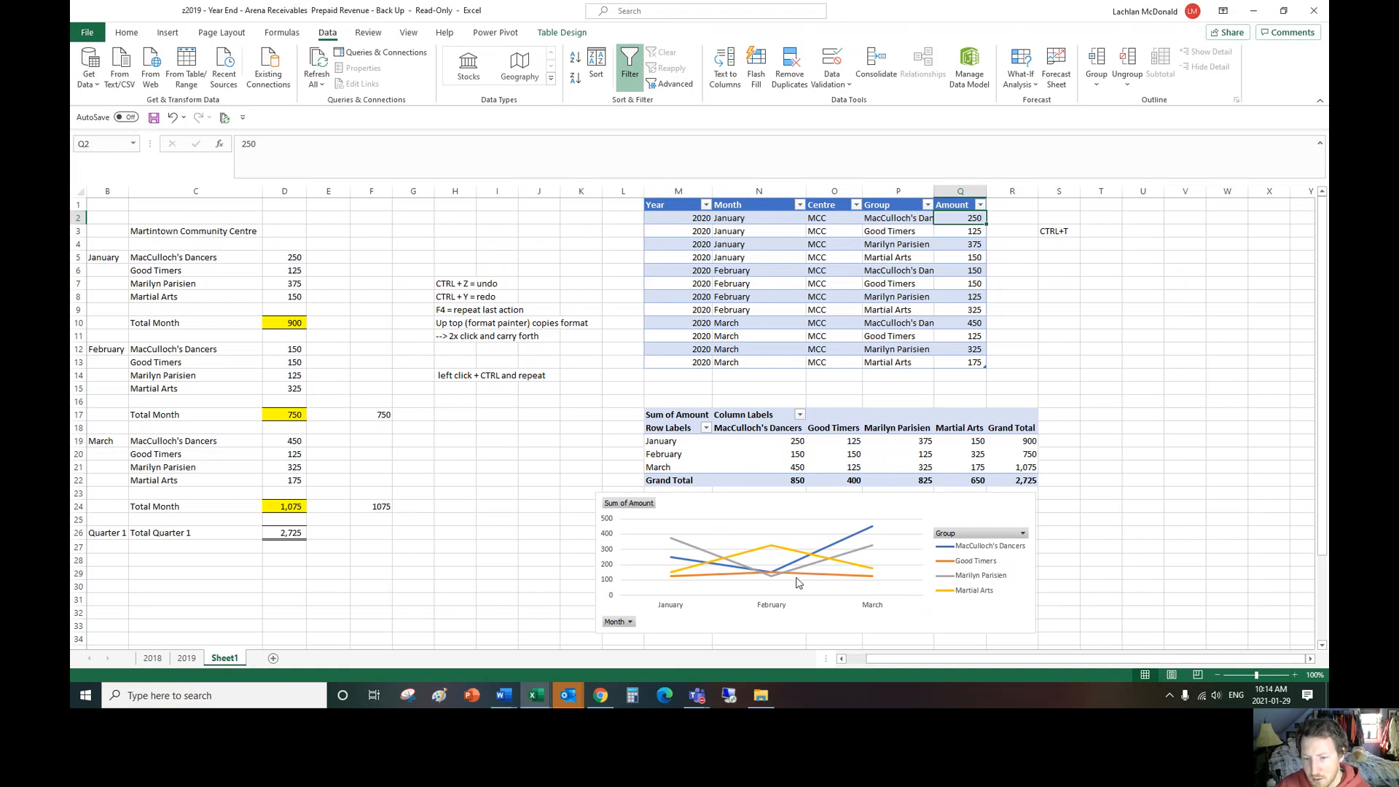
Step: Change the PivotChart from a line chart to a clustered bar chart
click(833, 508)
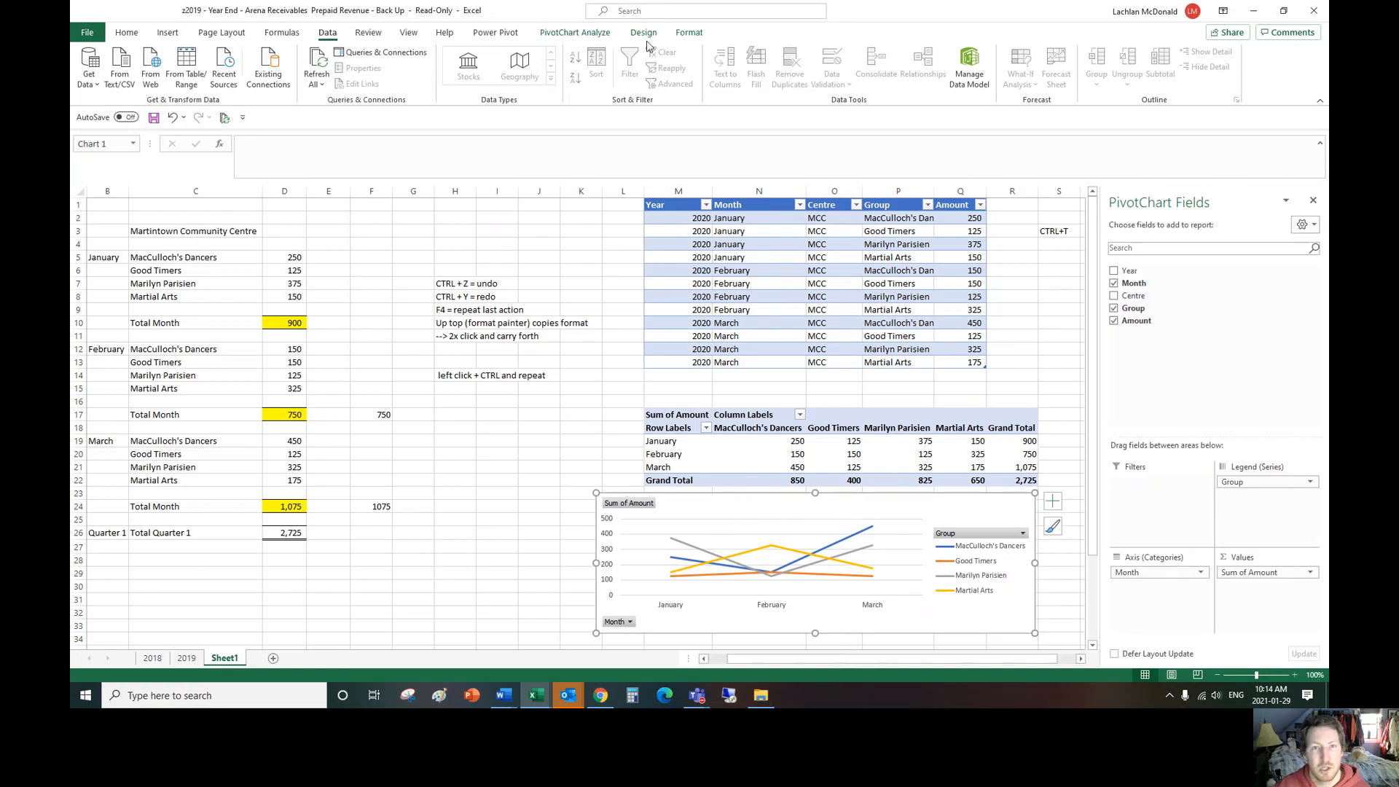
click(690, 32)
click(643, 35)
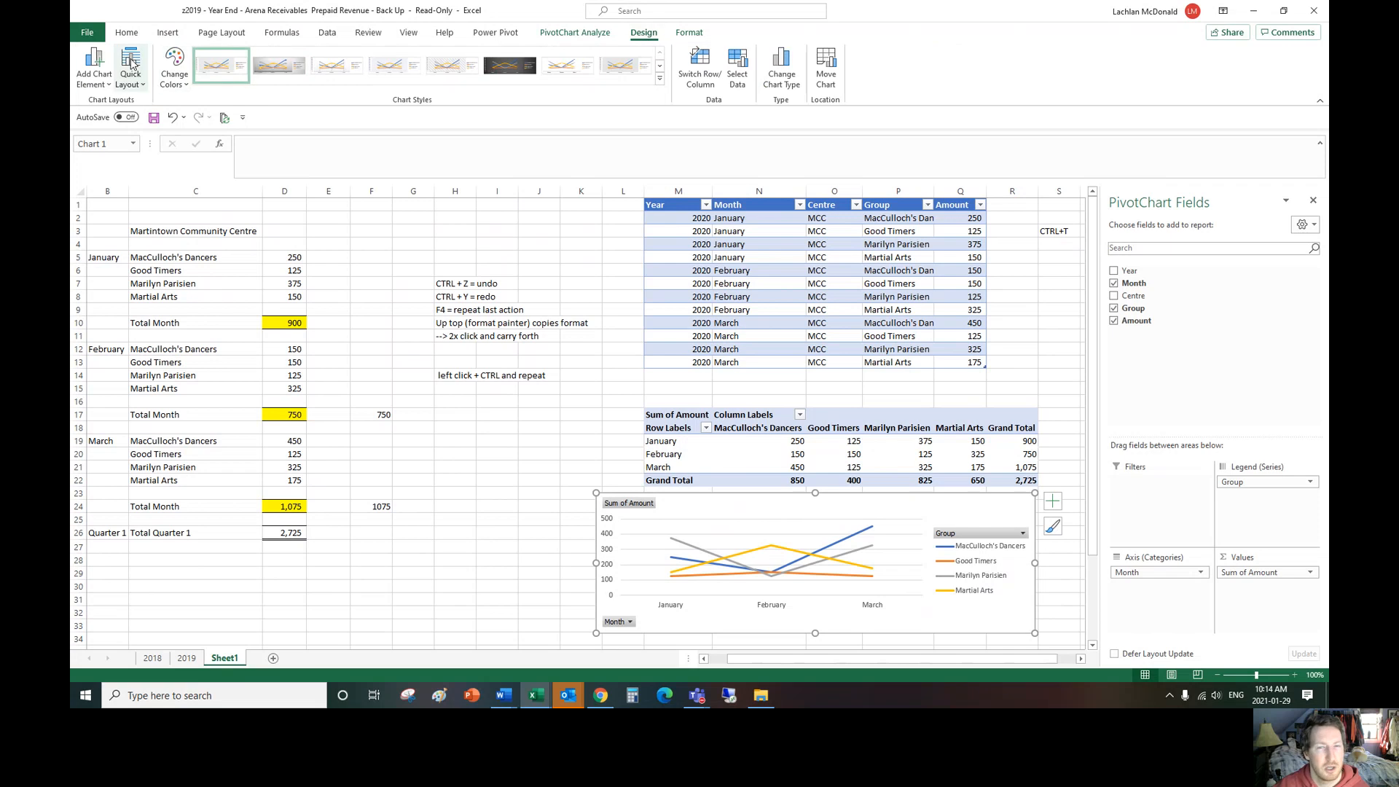
click(781, 73)
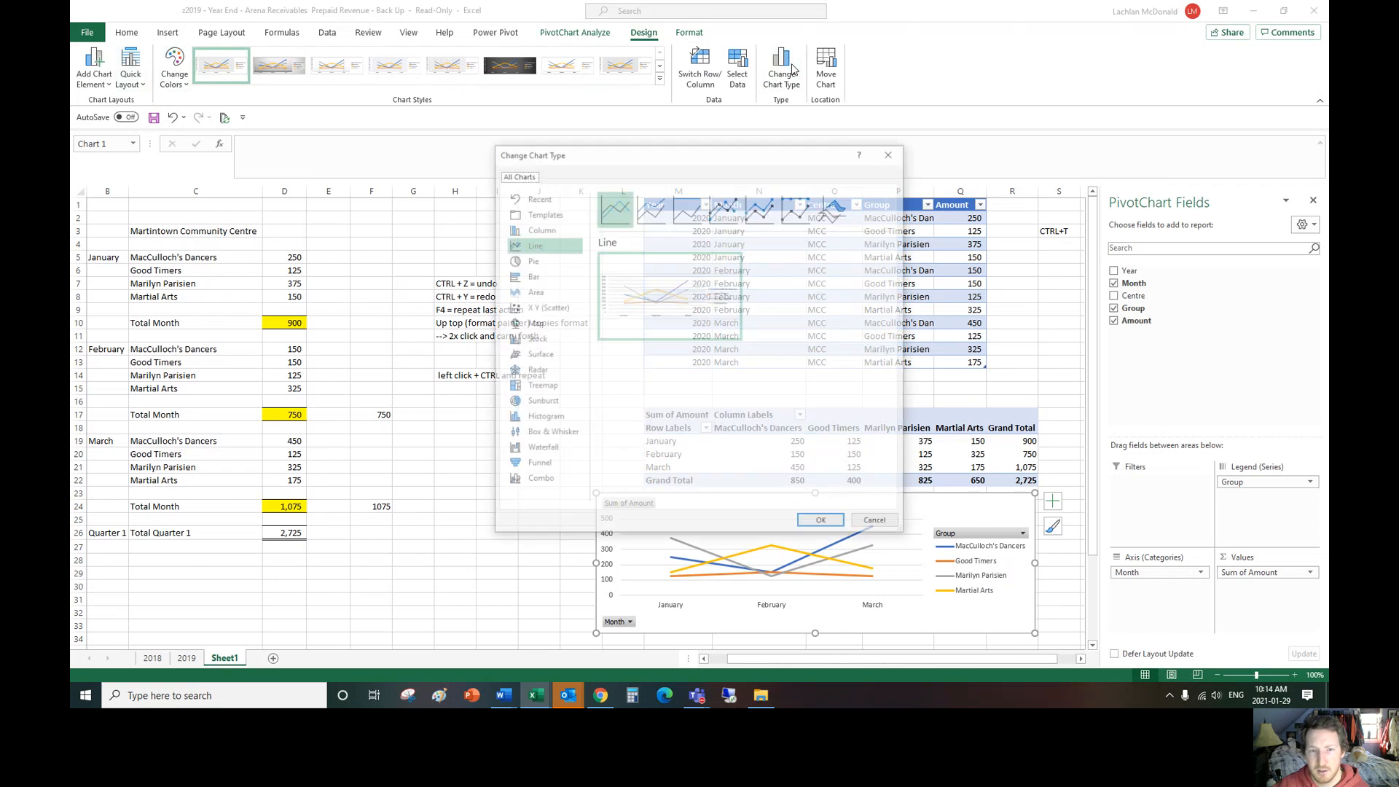
click(532, 275)
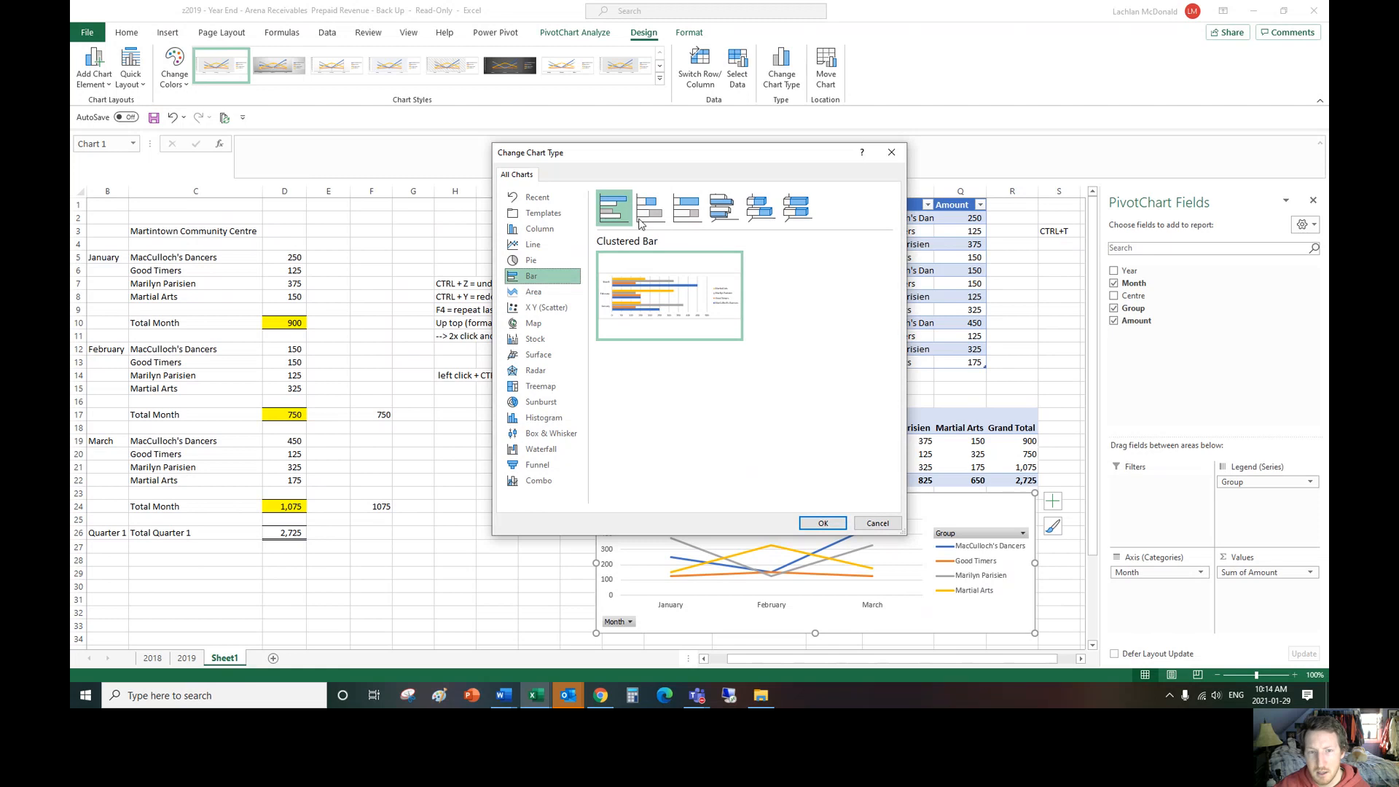
mouse_move(674, 292)
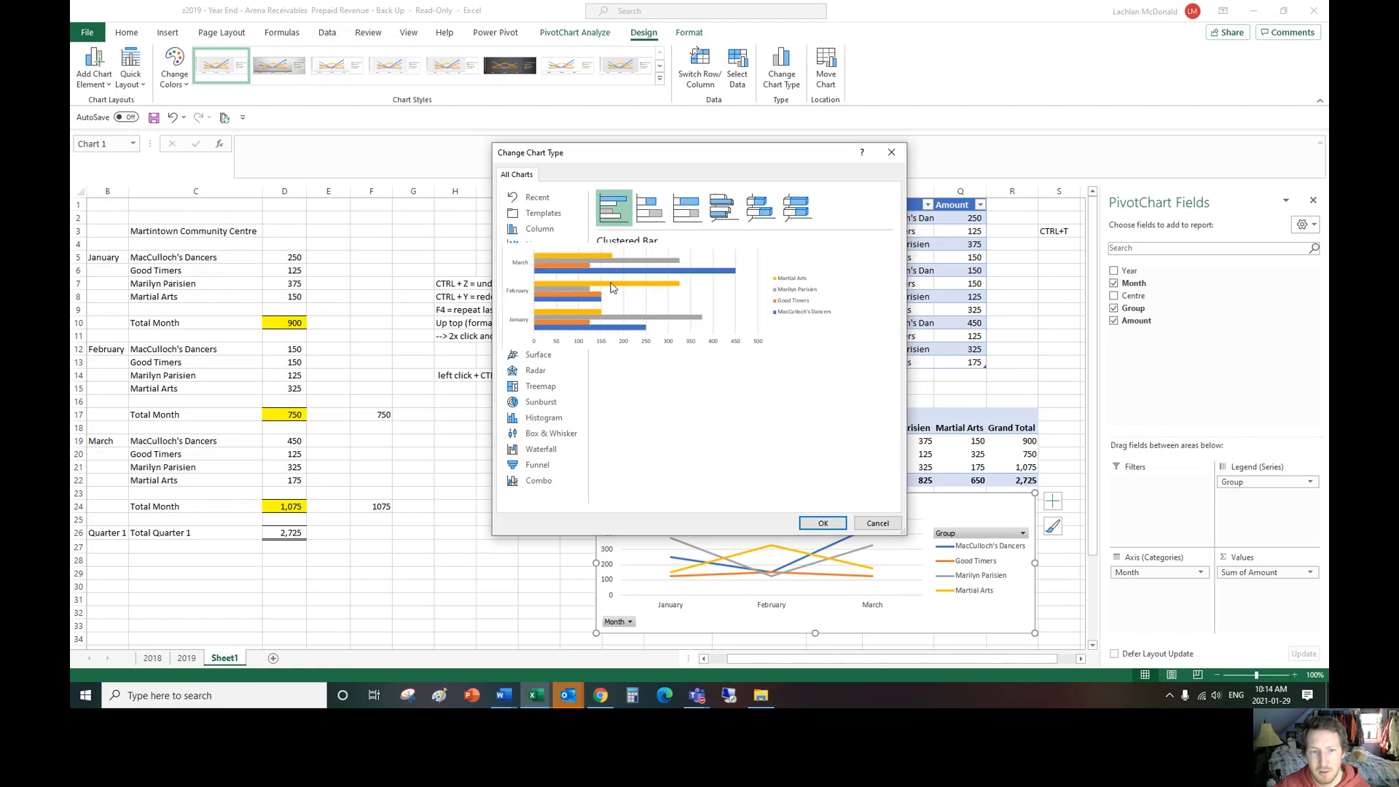
click(822, 523)
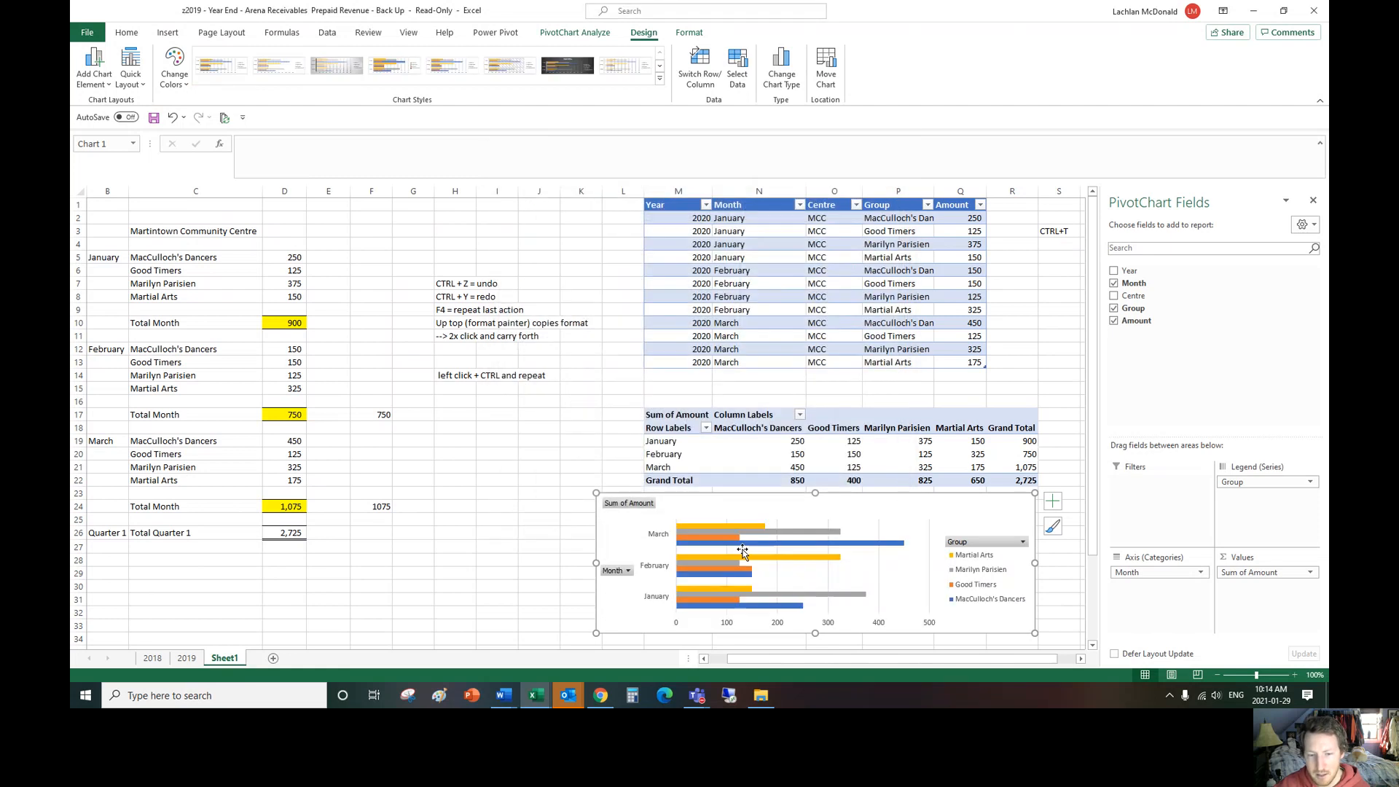
Step: Try the PivotChart with Group on the axis and Month in the legend, and restore Month to the axis and Group to the legend
scroll(552, 545, down, 2)
scroll(758, 508, up, 1)
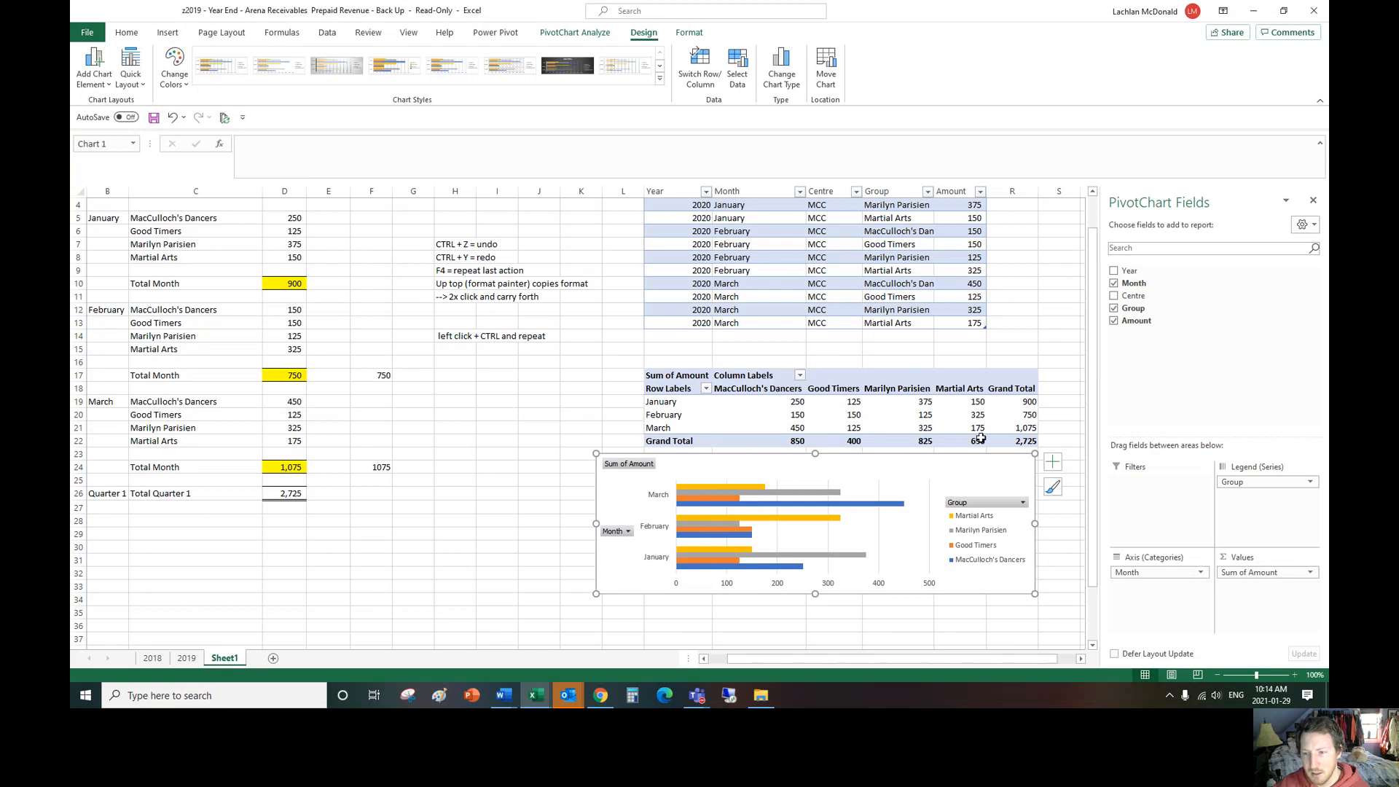
drag(1233, 484, 1264, 517)
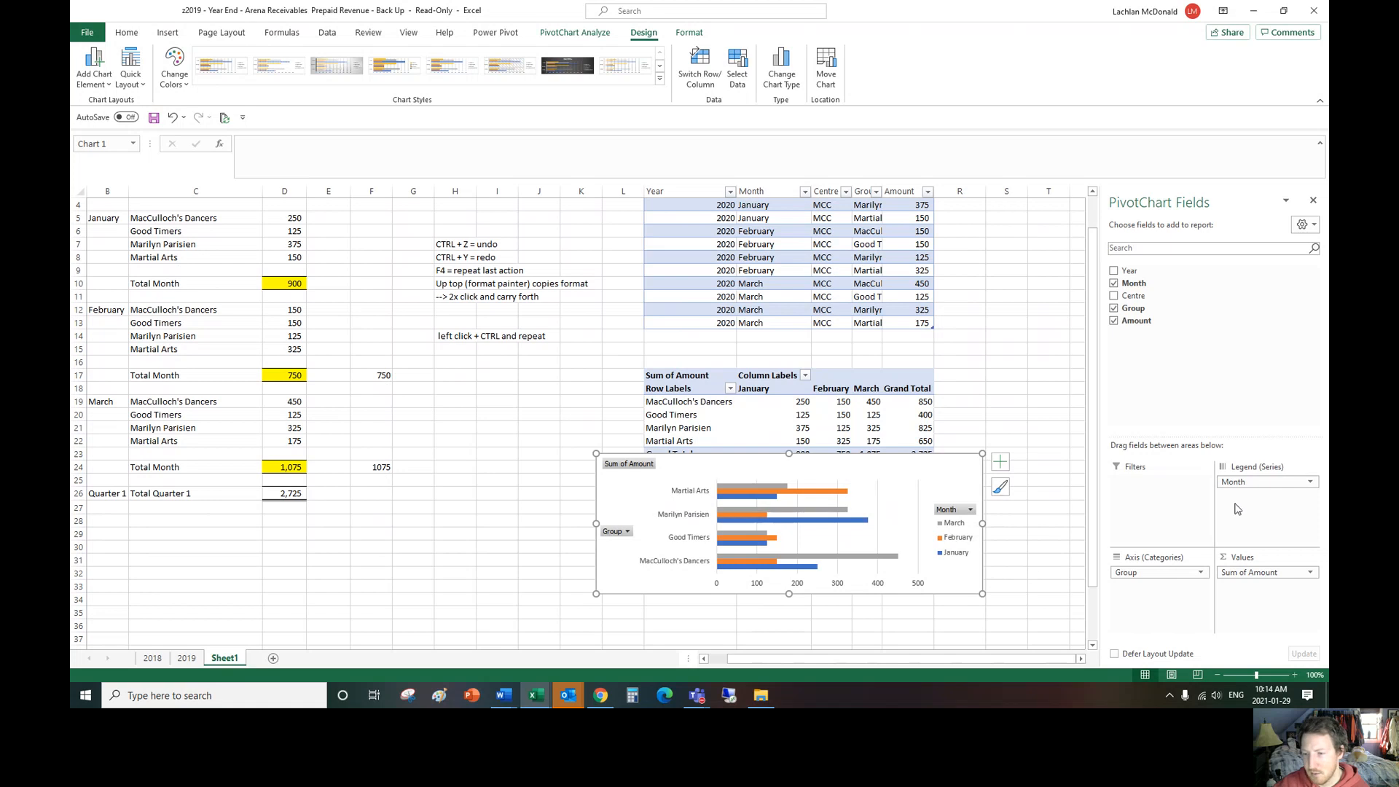
drag(1239, 481, 1150, 570)
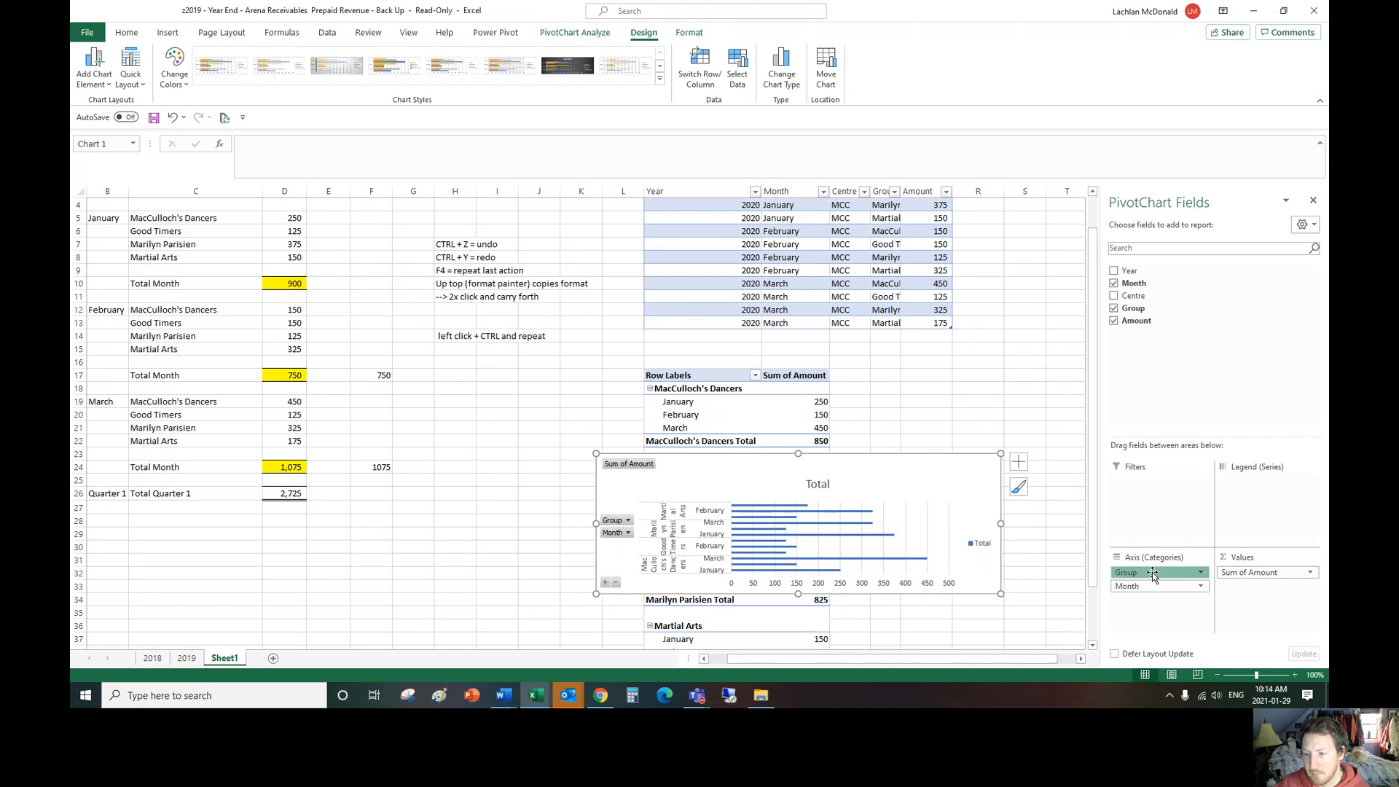
drag(1153, 572, 1239, 503)
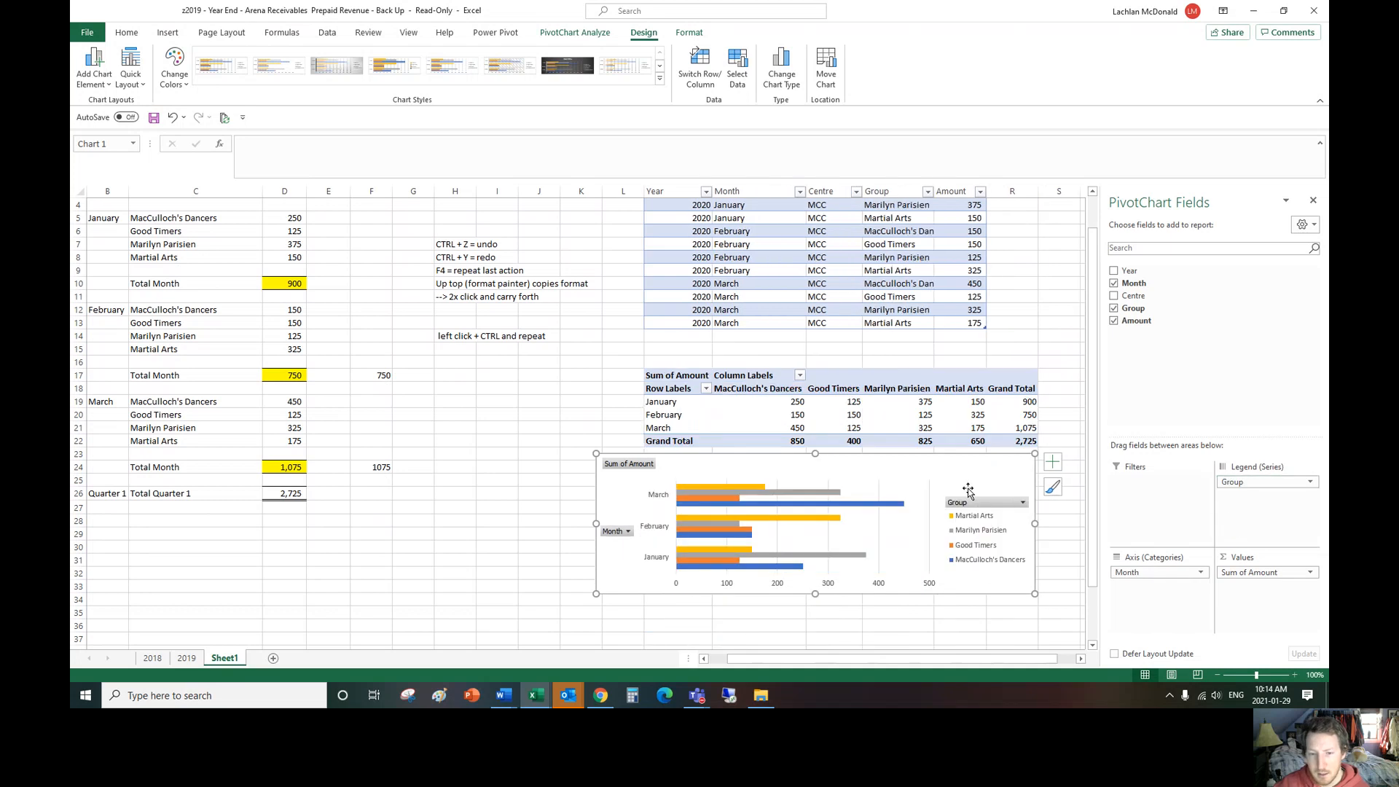
click(604, 392)
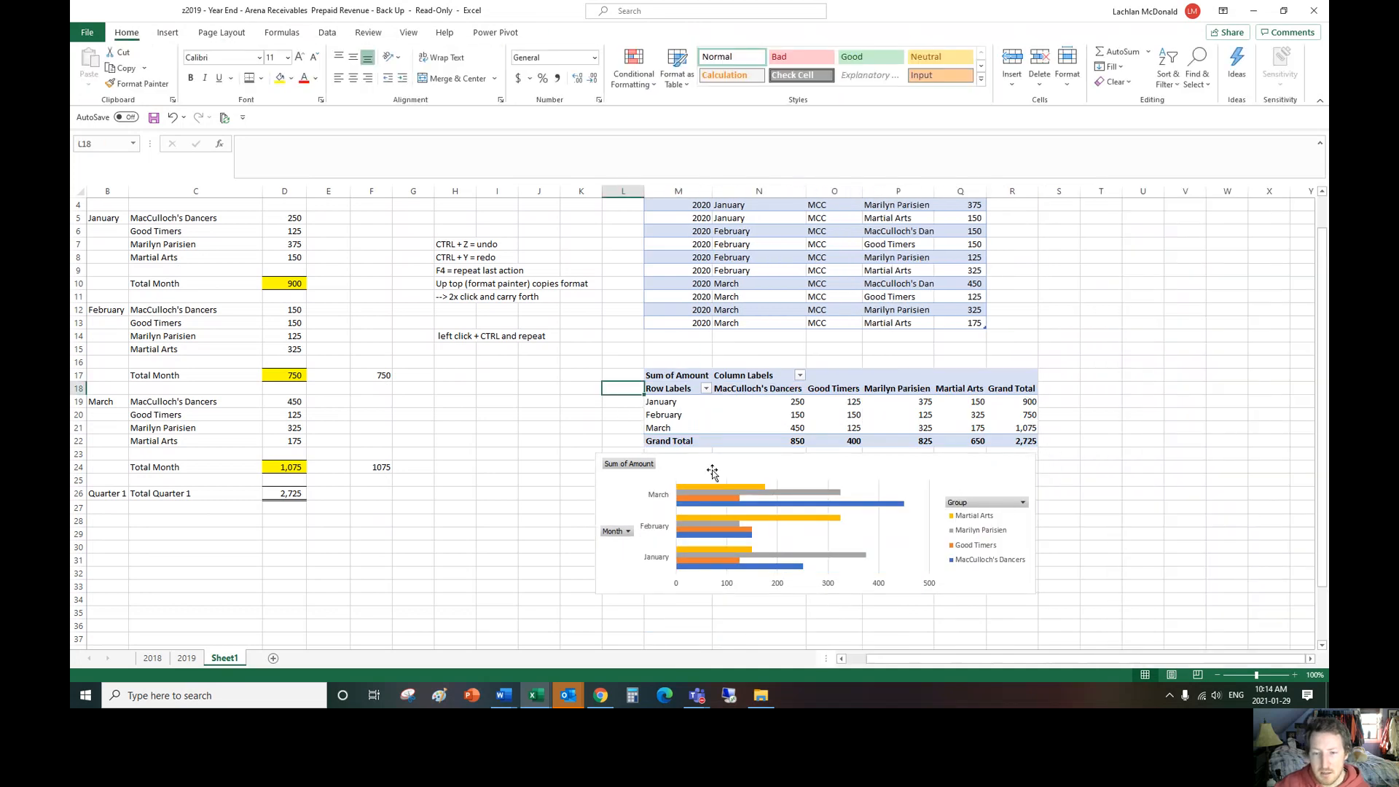
Step: Change the PivotChart's type back to Line and deselect the chart
click(716, 470)
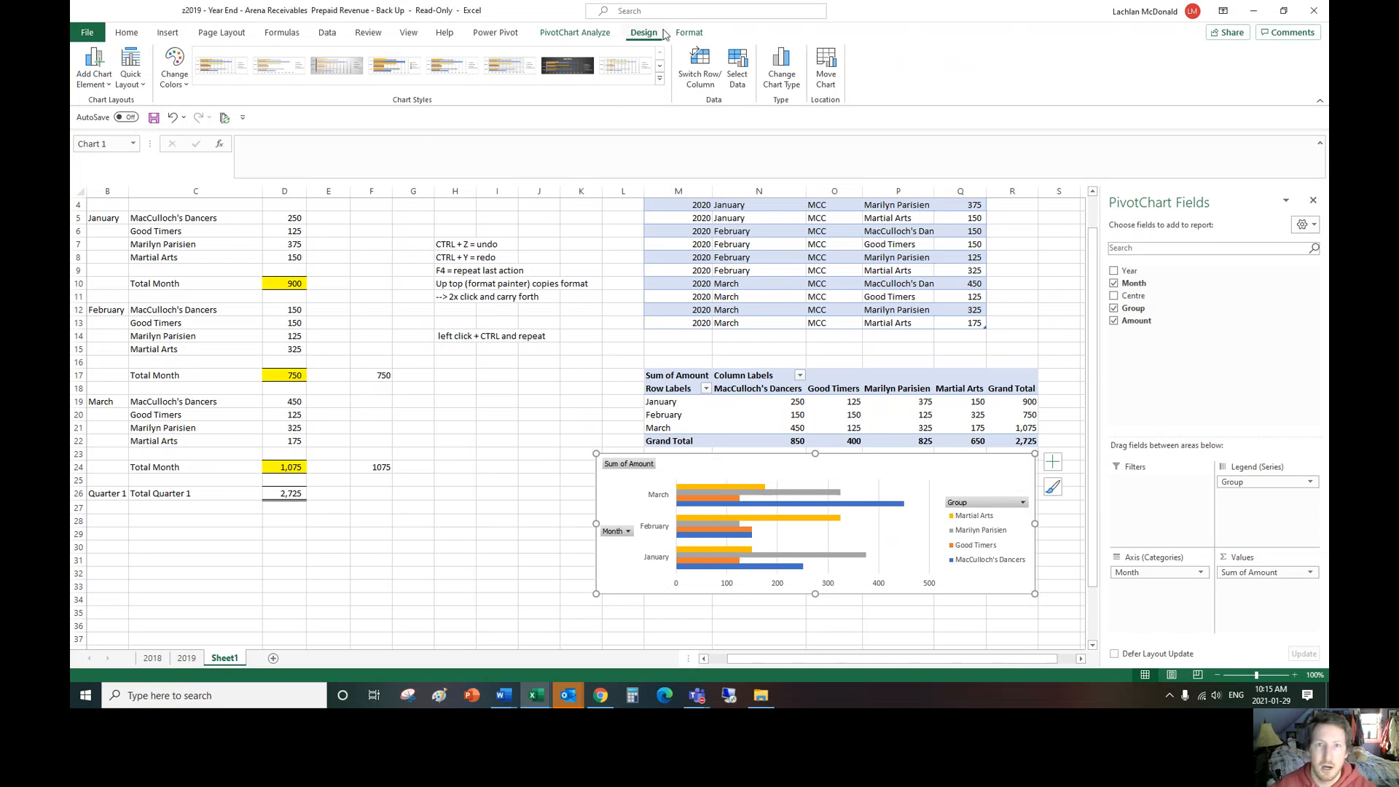
click(689, 33)
click(646, 35)
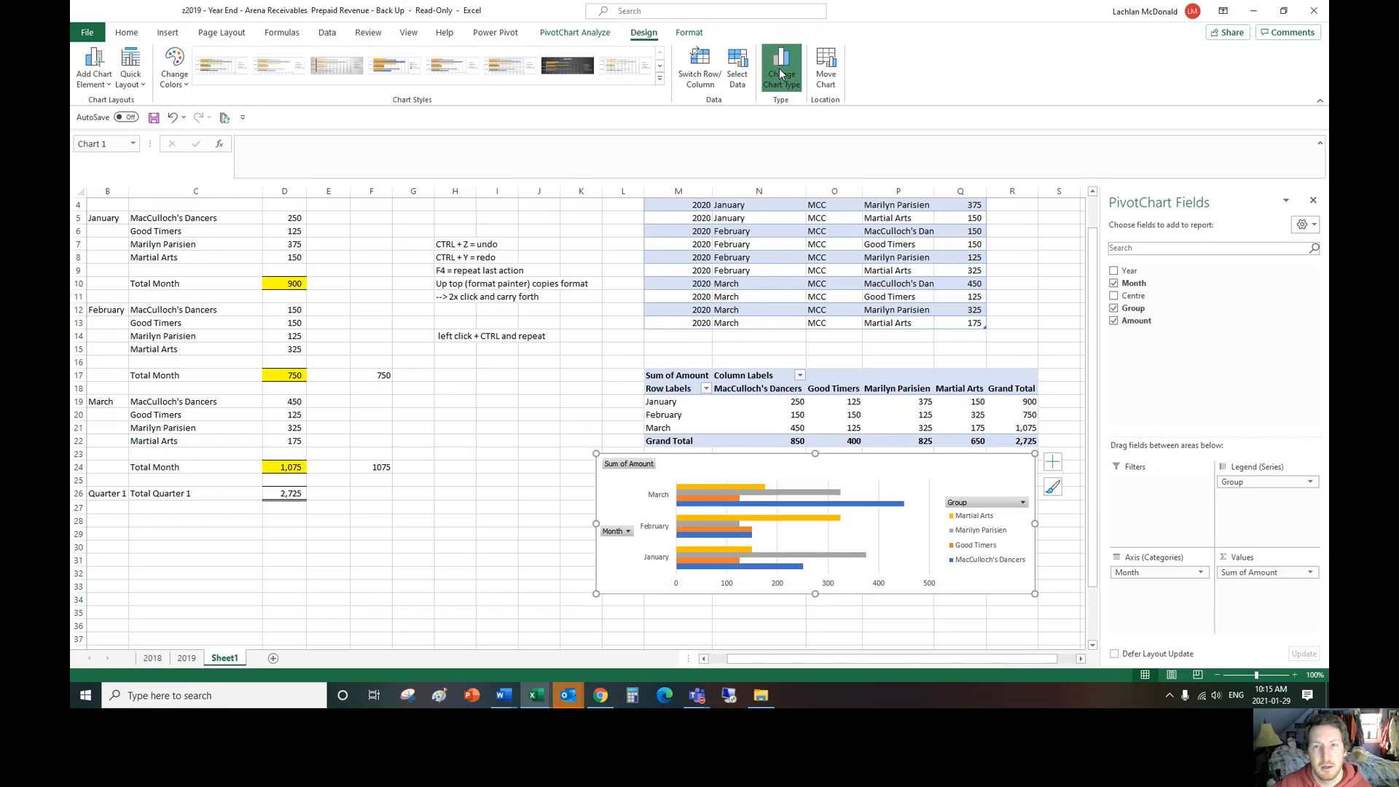
click(781, 73)
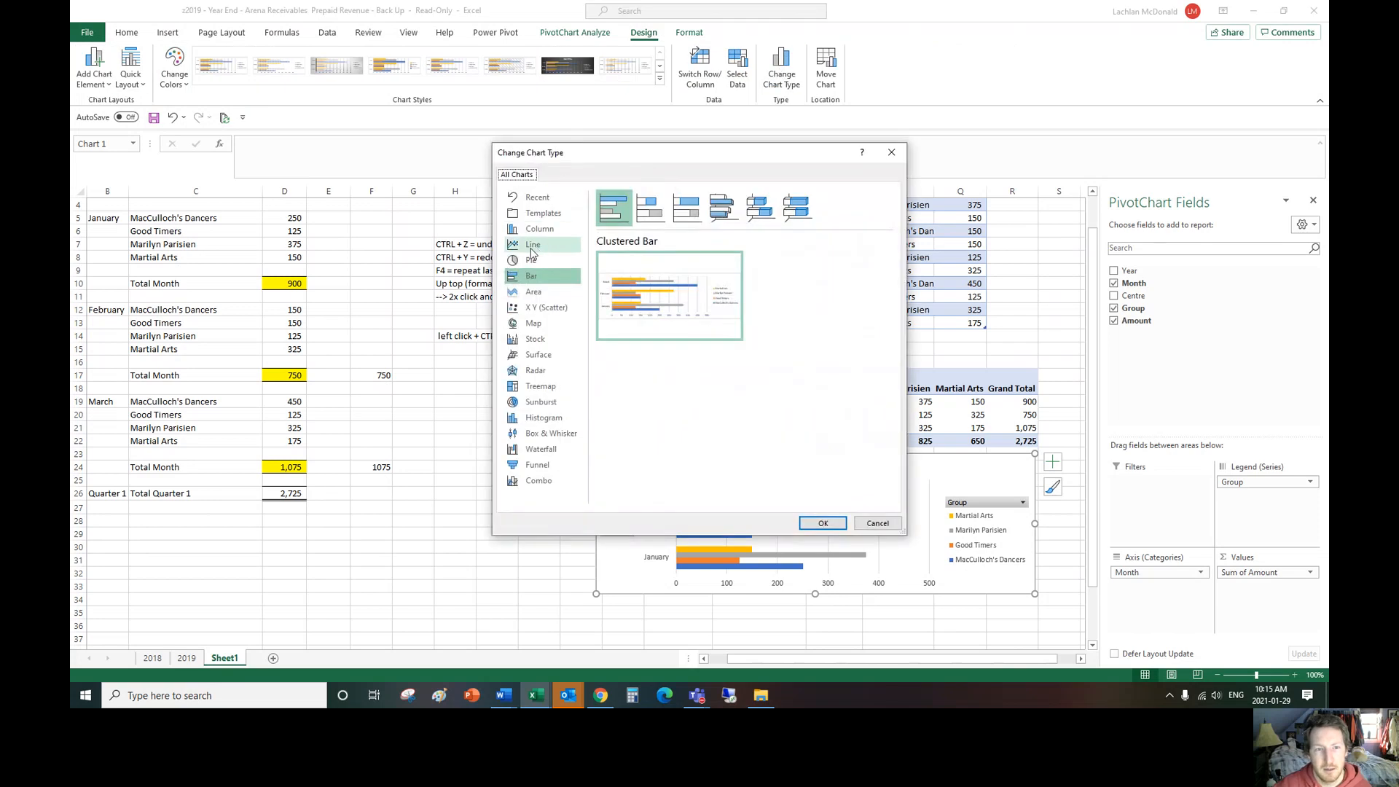
click(531, 251)
click(820, 523)
click(558, 456)
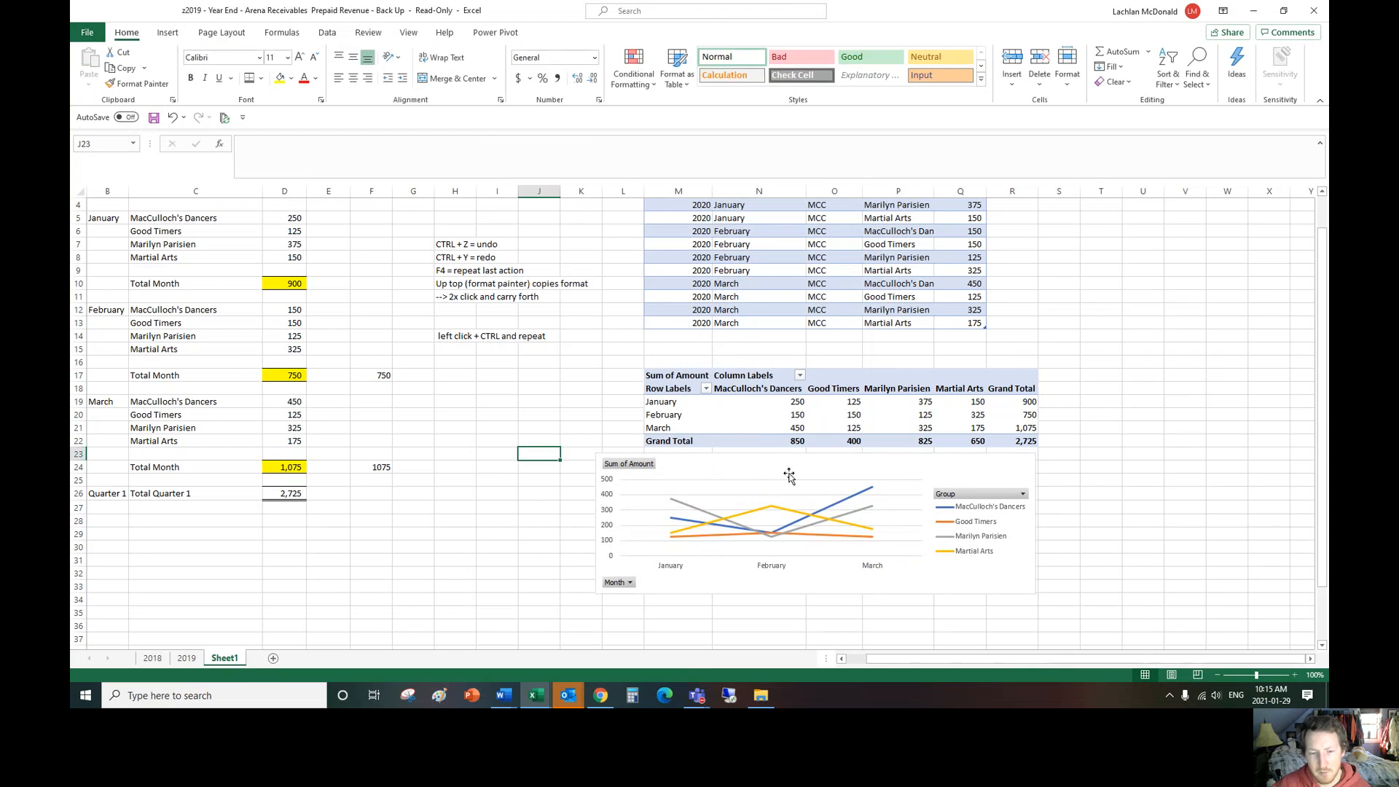
Step: Review the data table's headers, records and Amount column, along with the CTRL+T note beside it
click(741, 260)
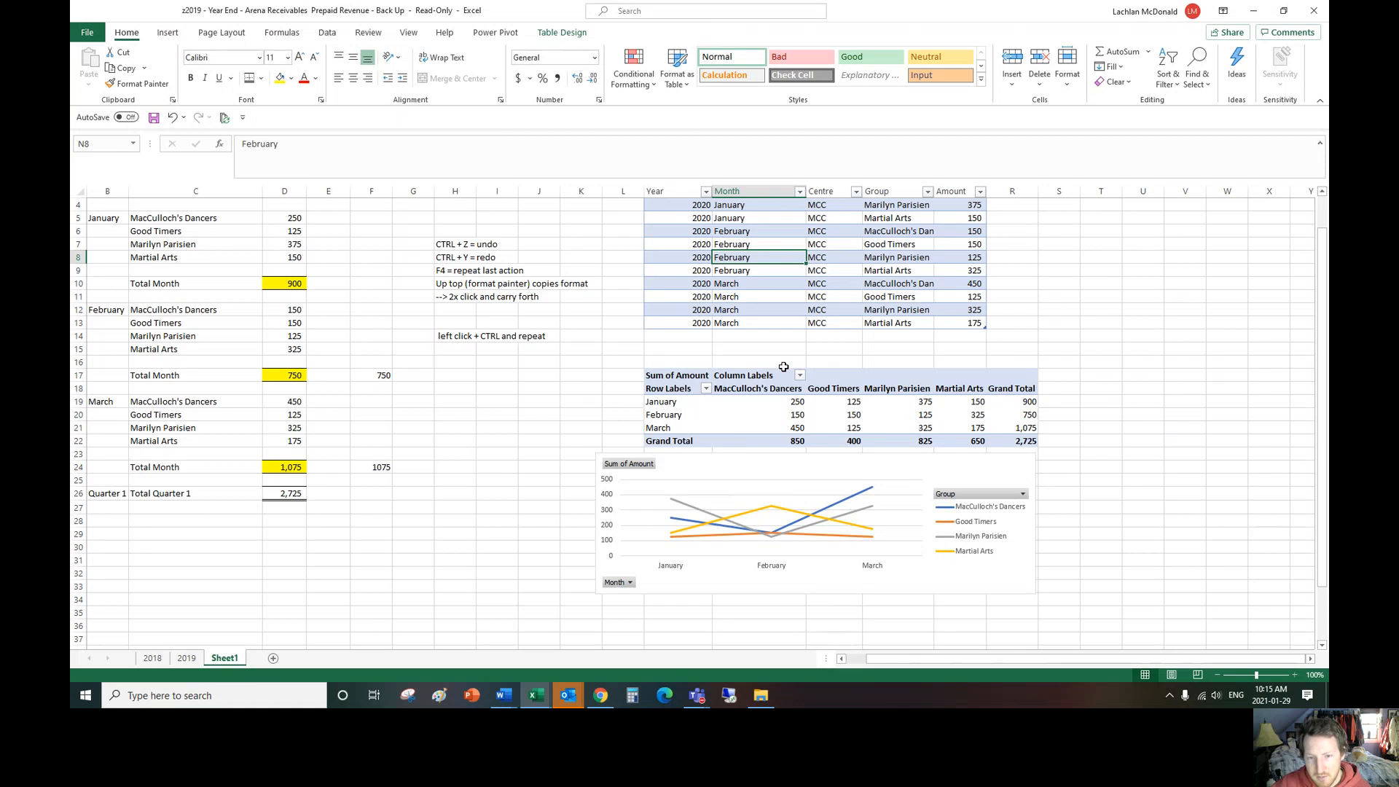
scroll(797, 352, up, 1)
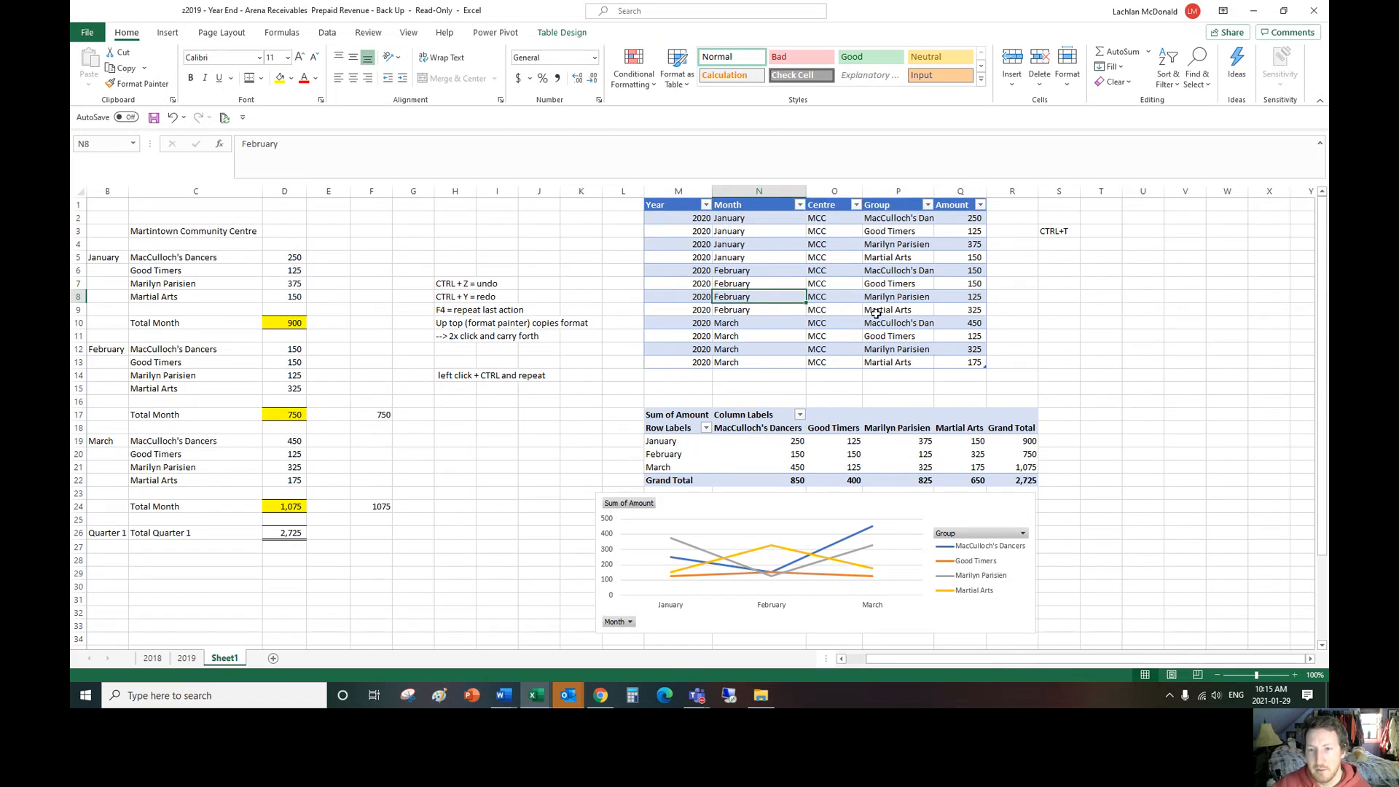
drag(973, 212, 975, 363)
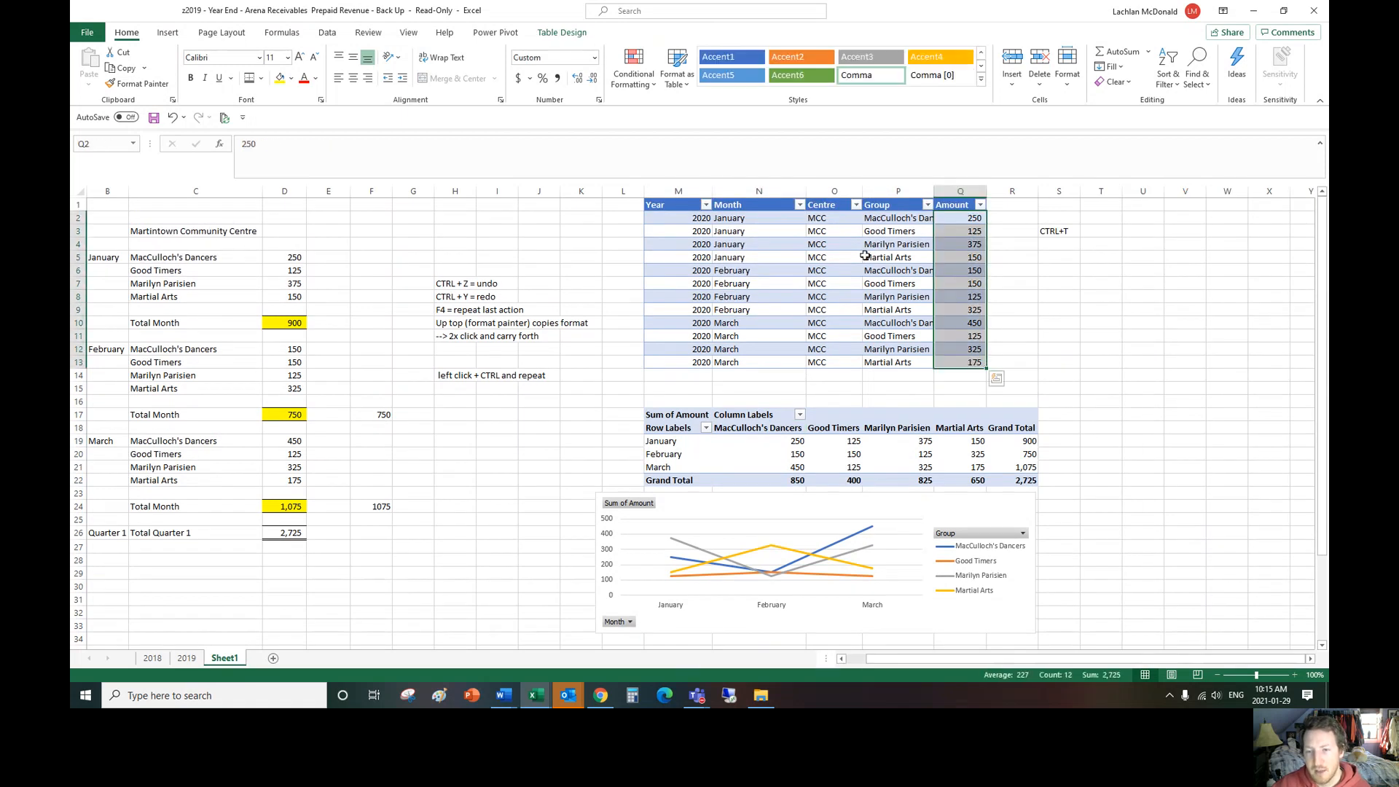
drag(689, 218, 975, 363)
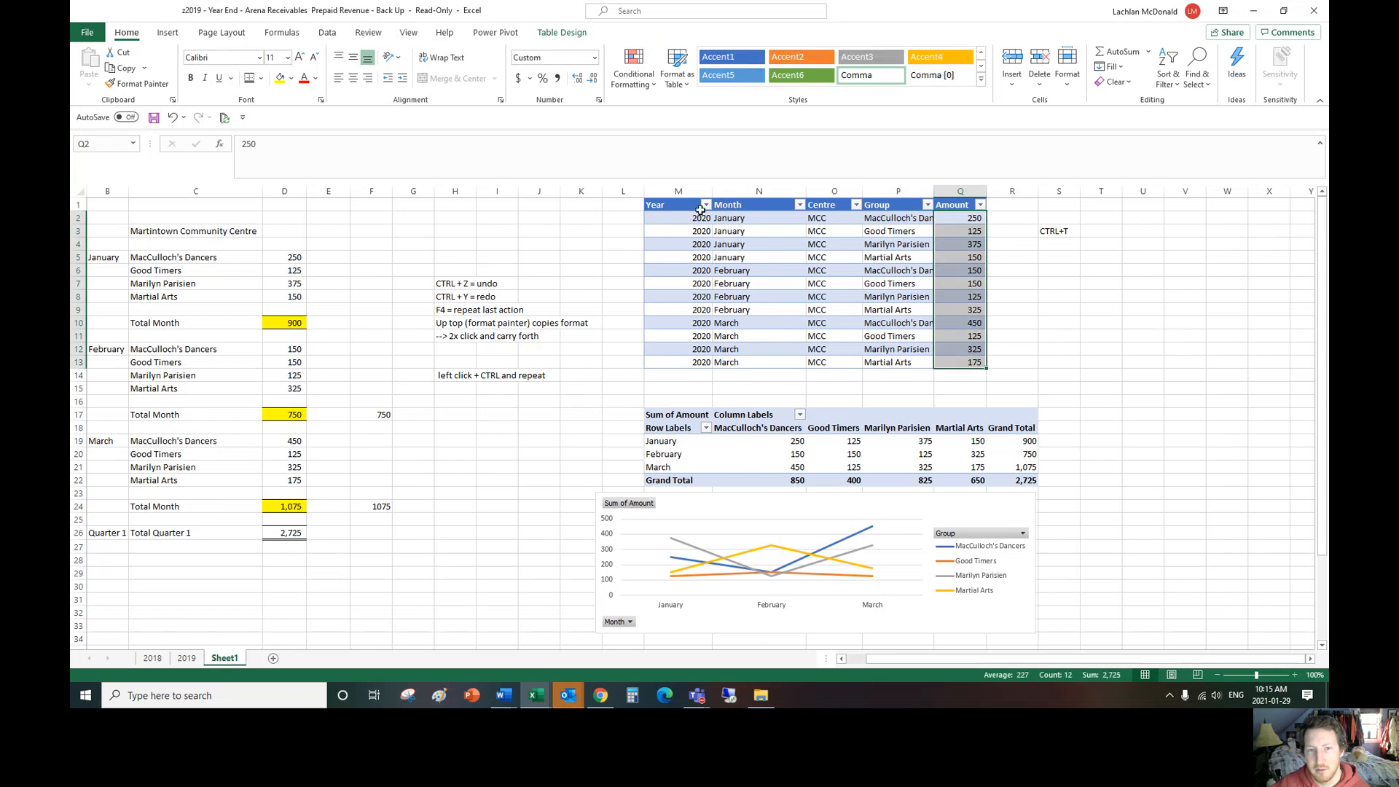
drag(660, 204, 964, 218)
click(1056, 230)
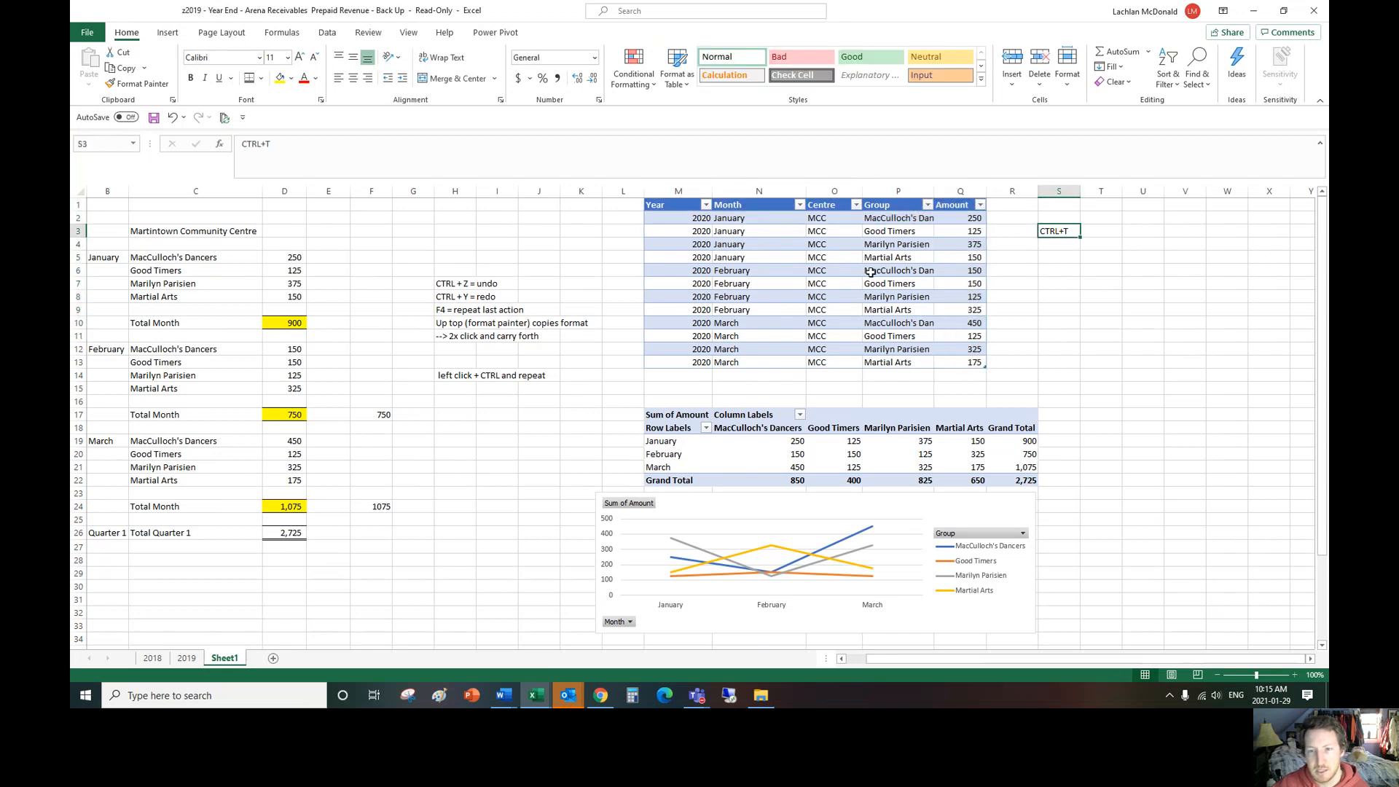
click(847, 271)
Step: Enter the note "Insert > Pivot Table" in cell M16, directly above the PivotTable
click(799, 401)
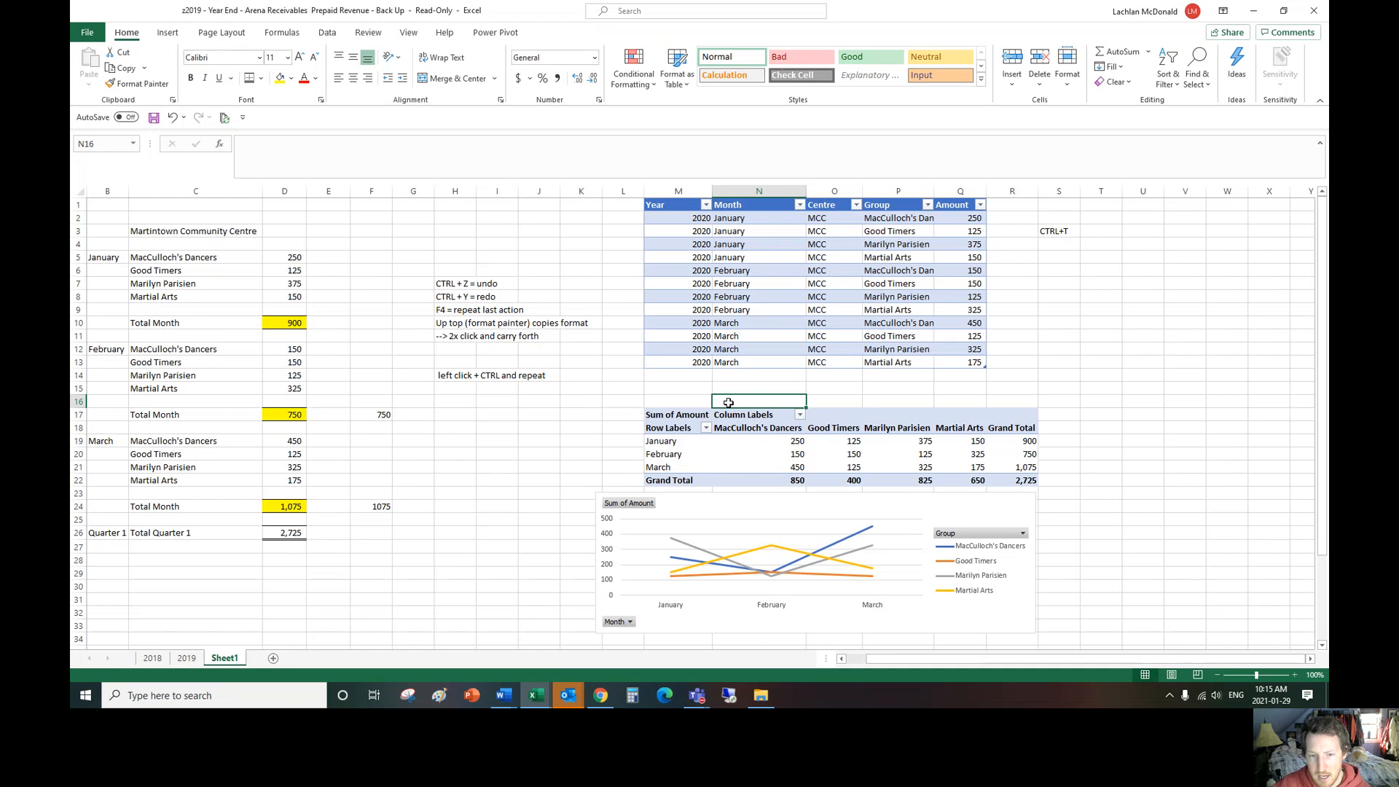
click(697, 403)
text(I)
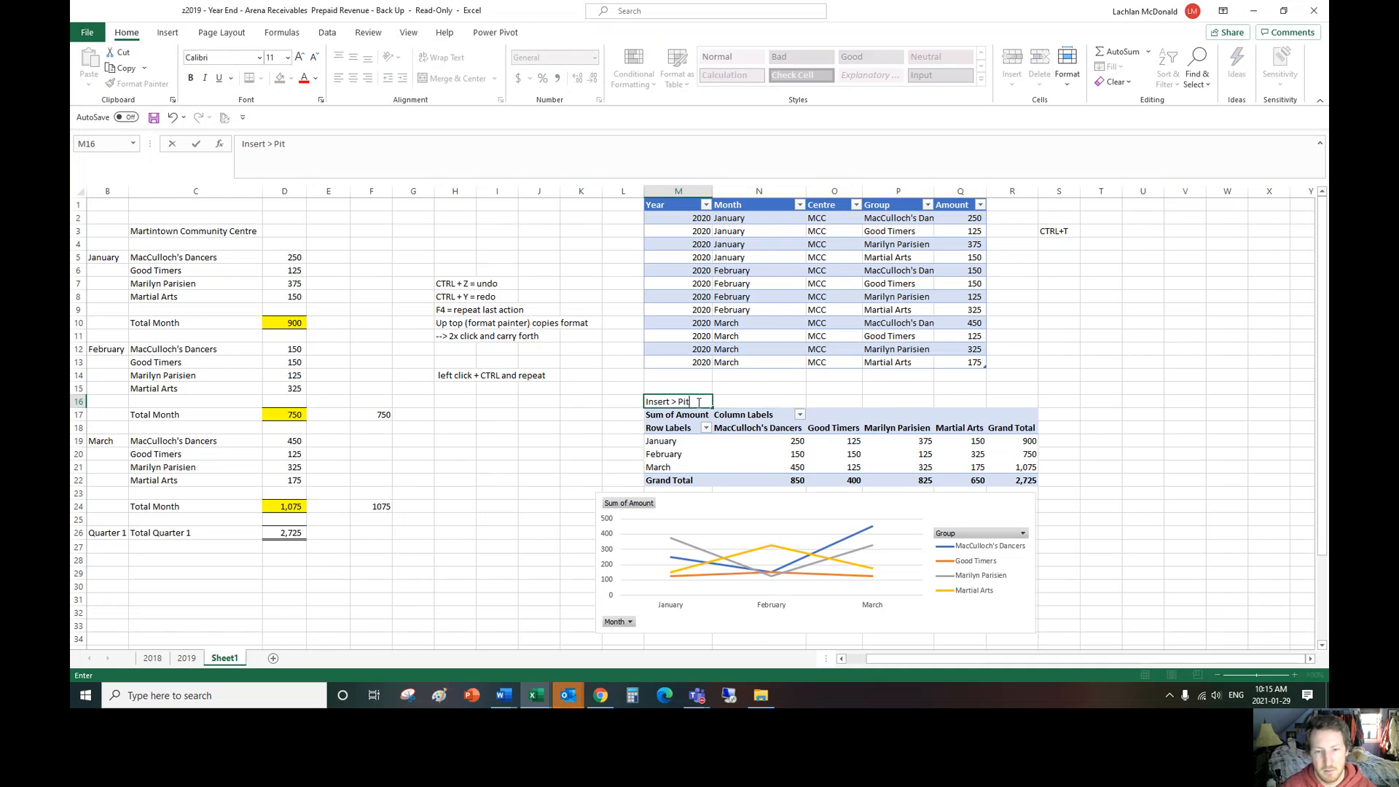
text(nsert > PivotTable)
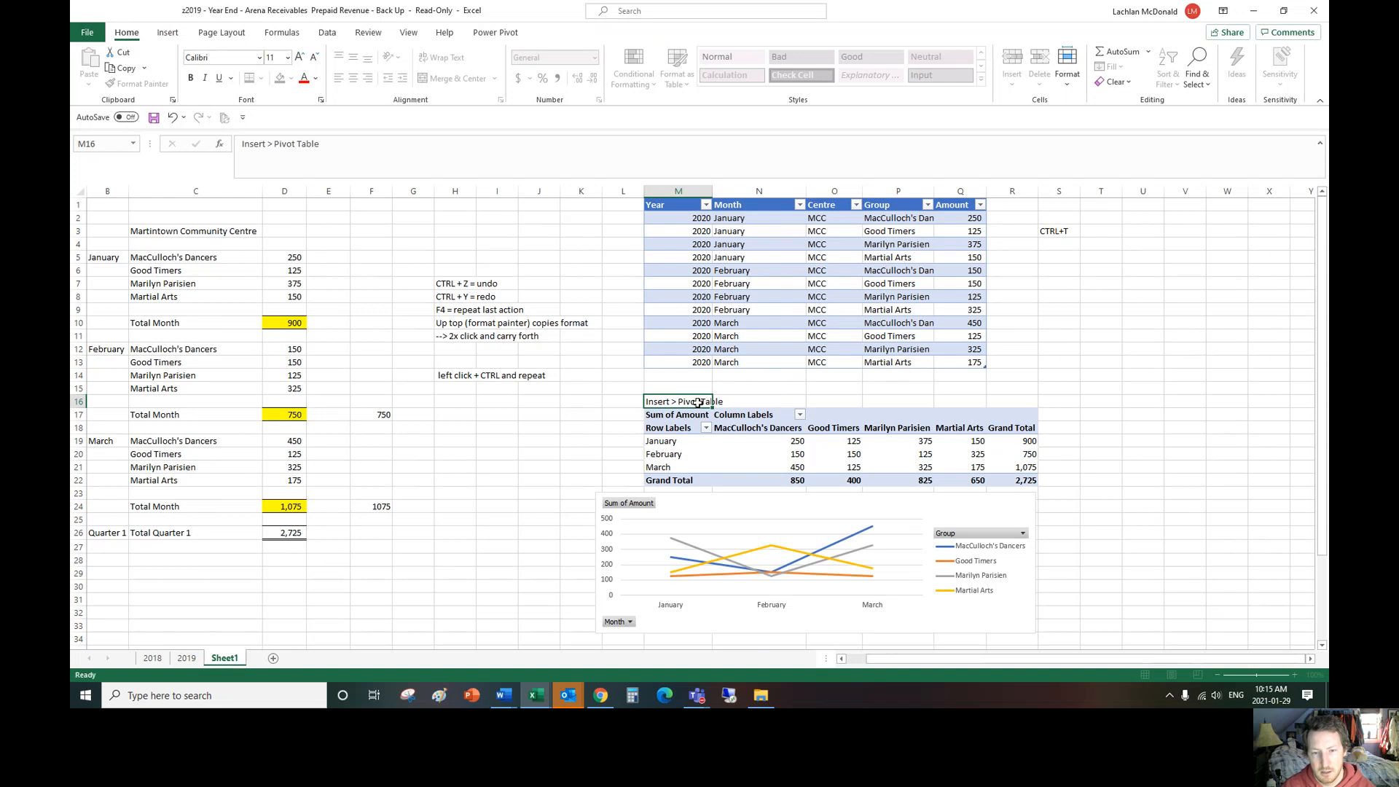
key(Return)
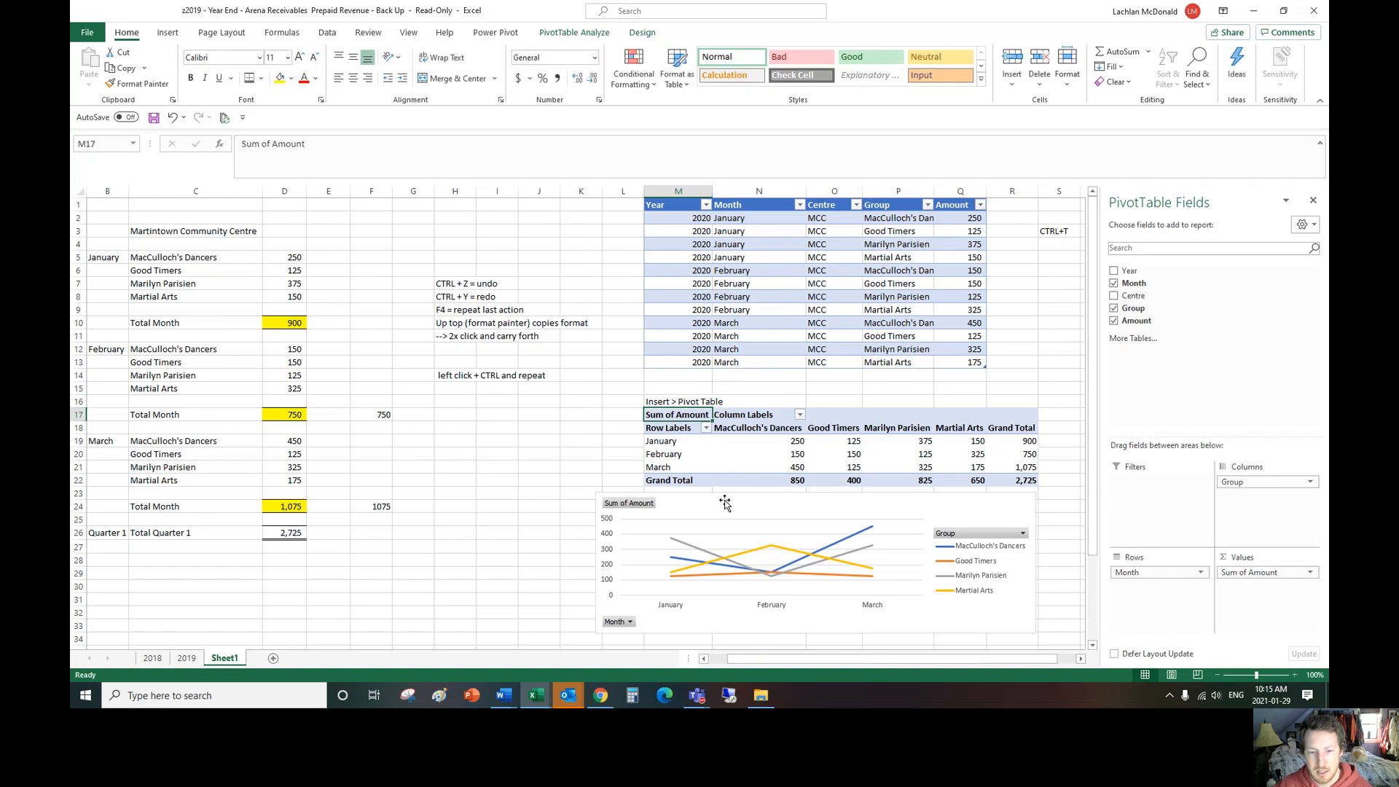
Step: Move the line chart down about two rows and enter "While hovering over the pivot table go to insert then chart" in cell M24
drag(732, 500, 745, 528)
click(696, 510)
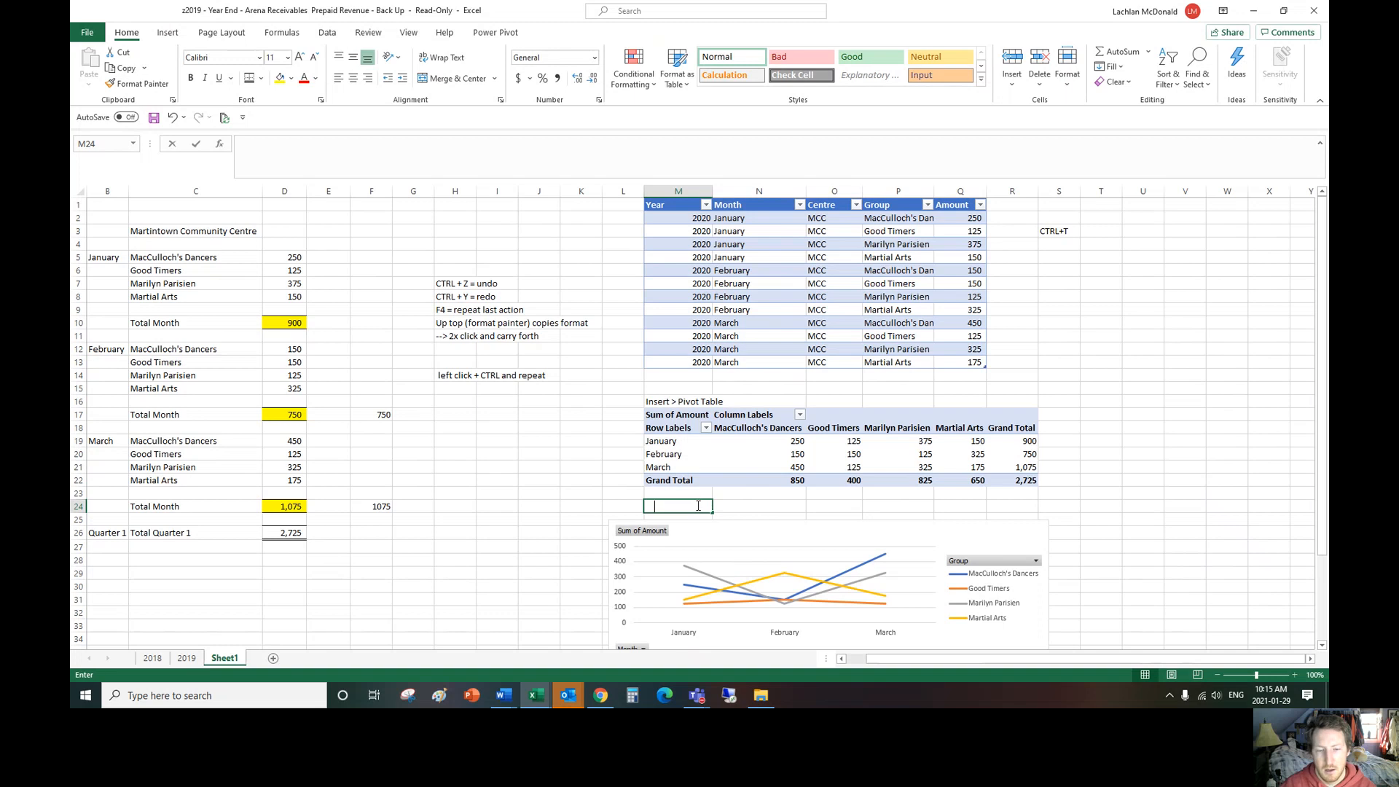
text(While hovering over the pivot table go to insert t)
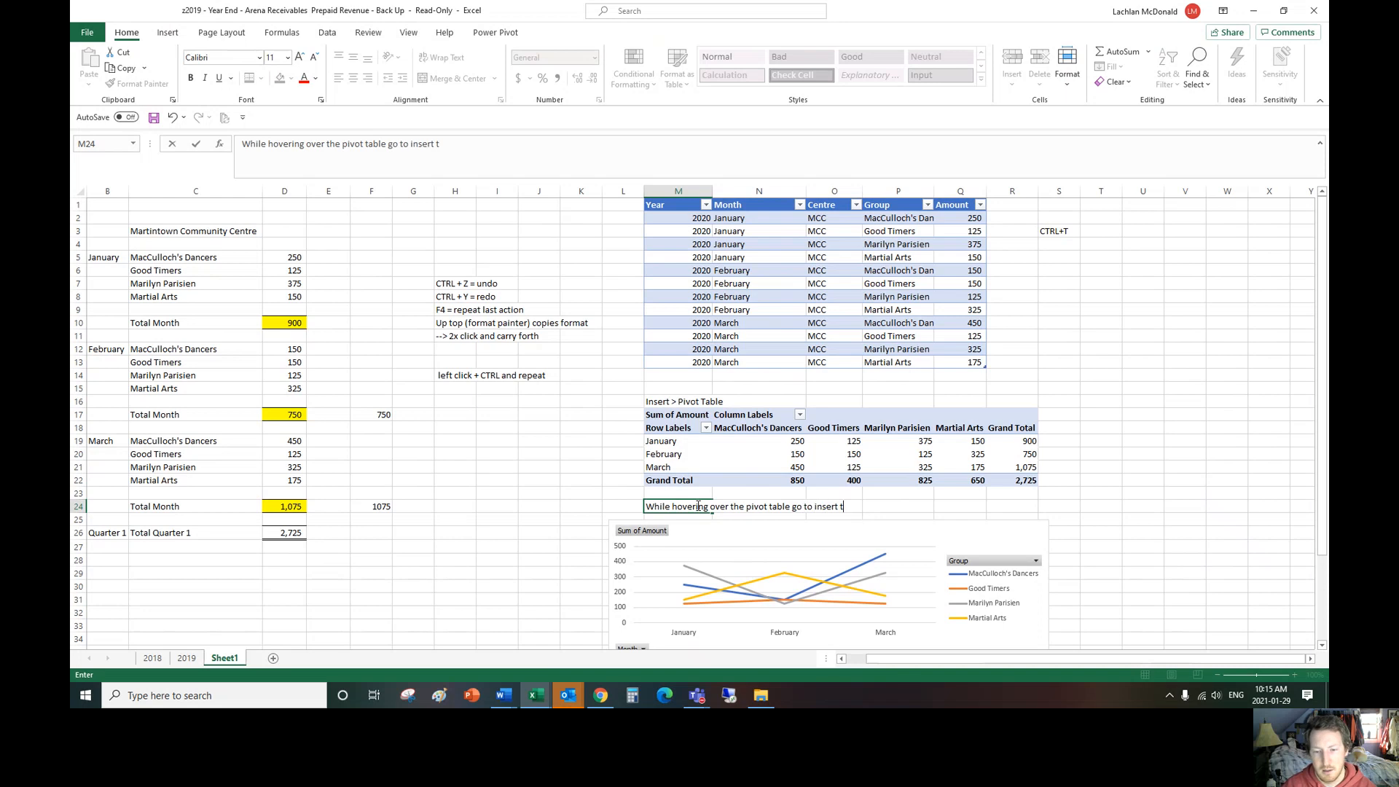
text(chart)
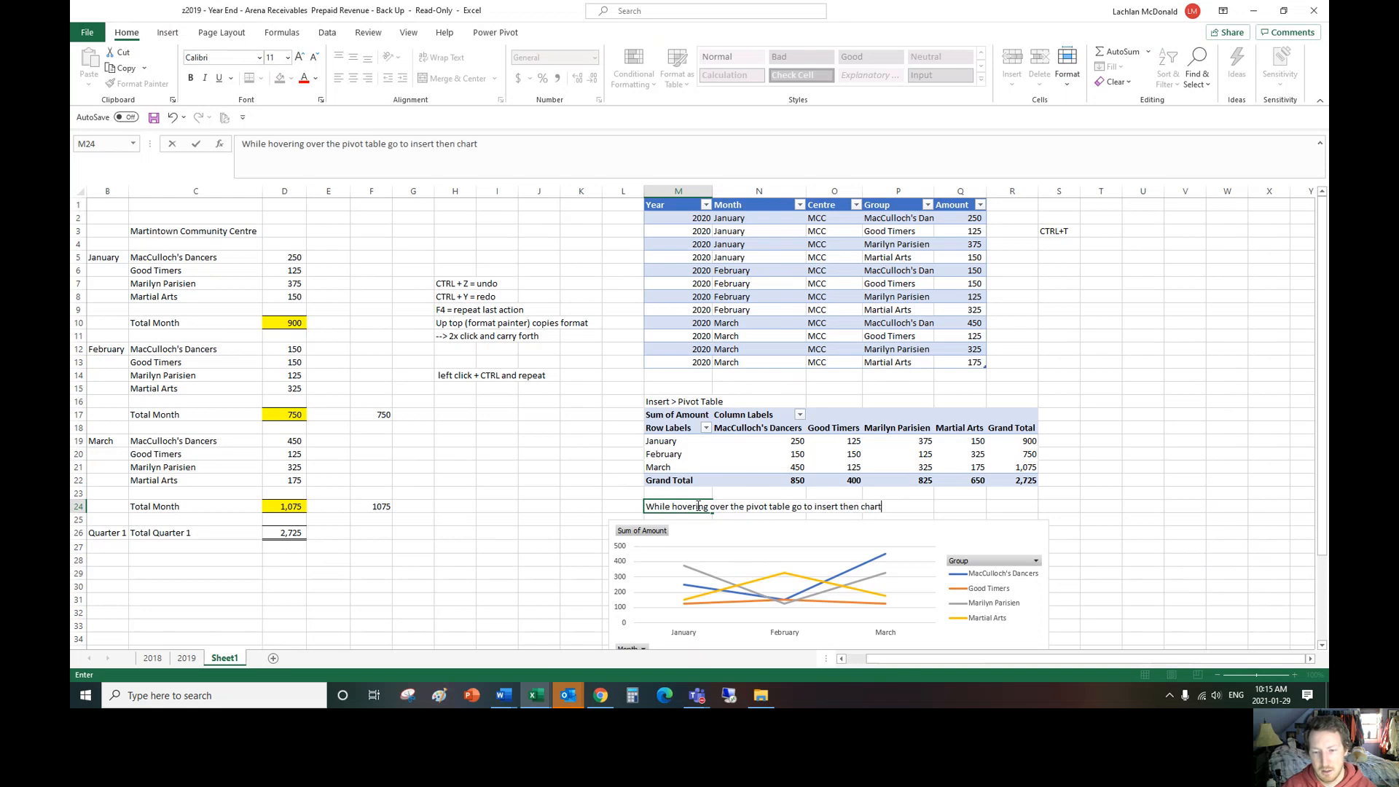
key(Return)
Step: Enter the label "Slicer" in cell L37, below the line chart
scroll(696, 508, down, 3)
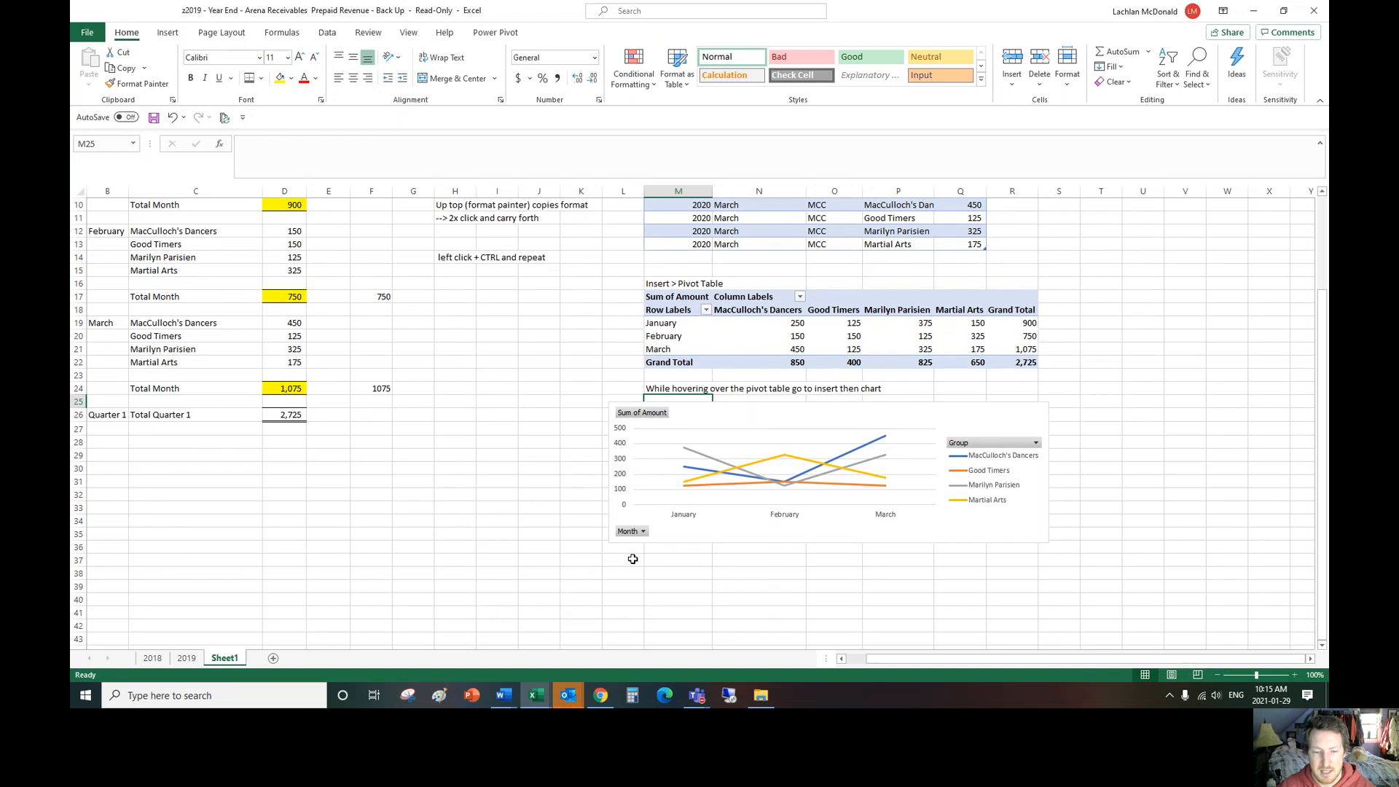
click(634, 559)
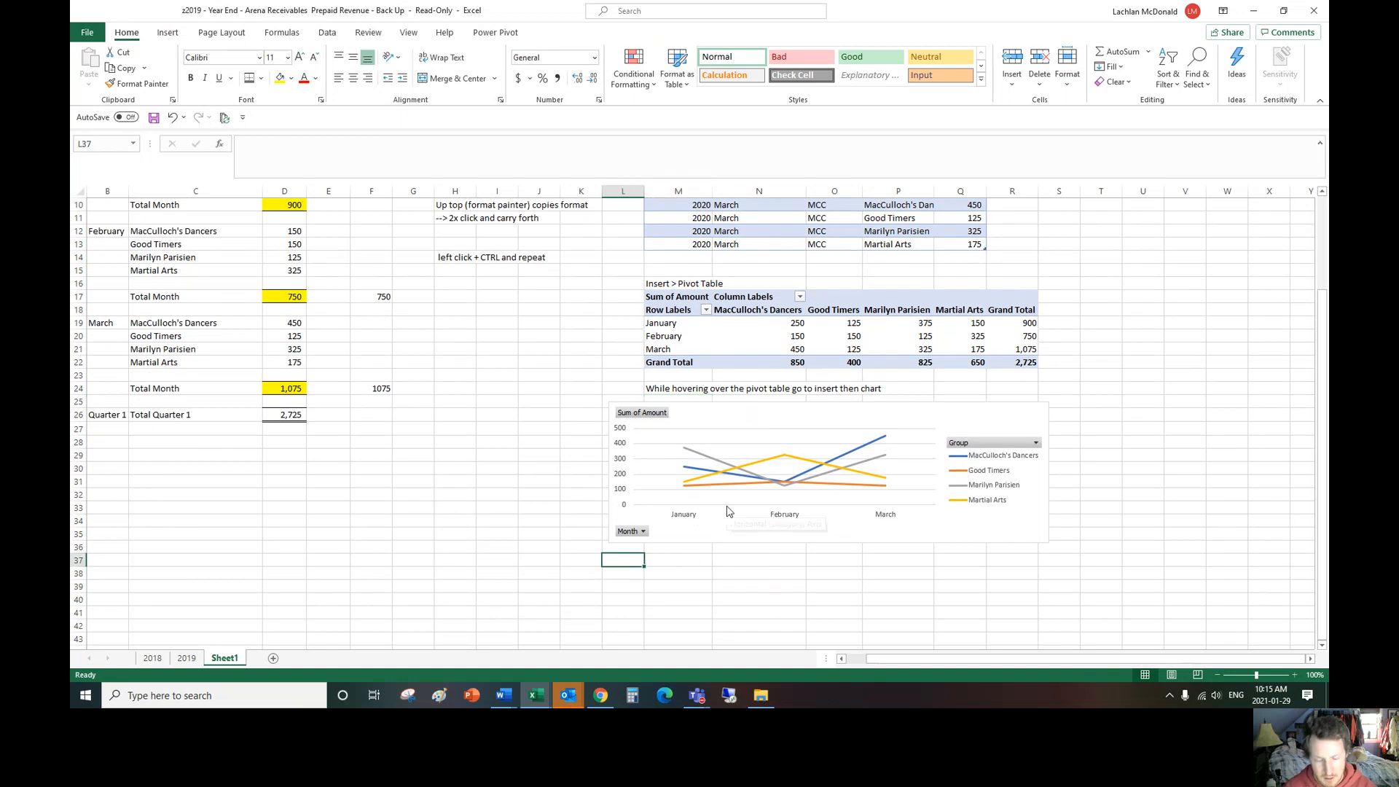
text(Slicer)
key(Return)
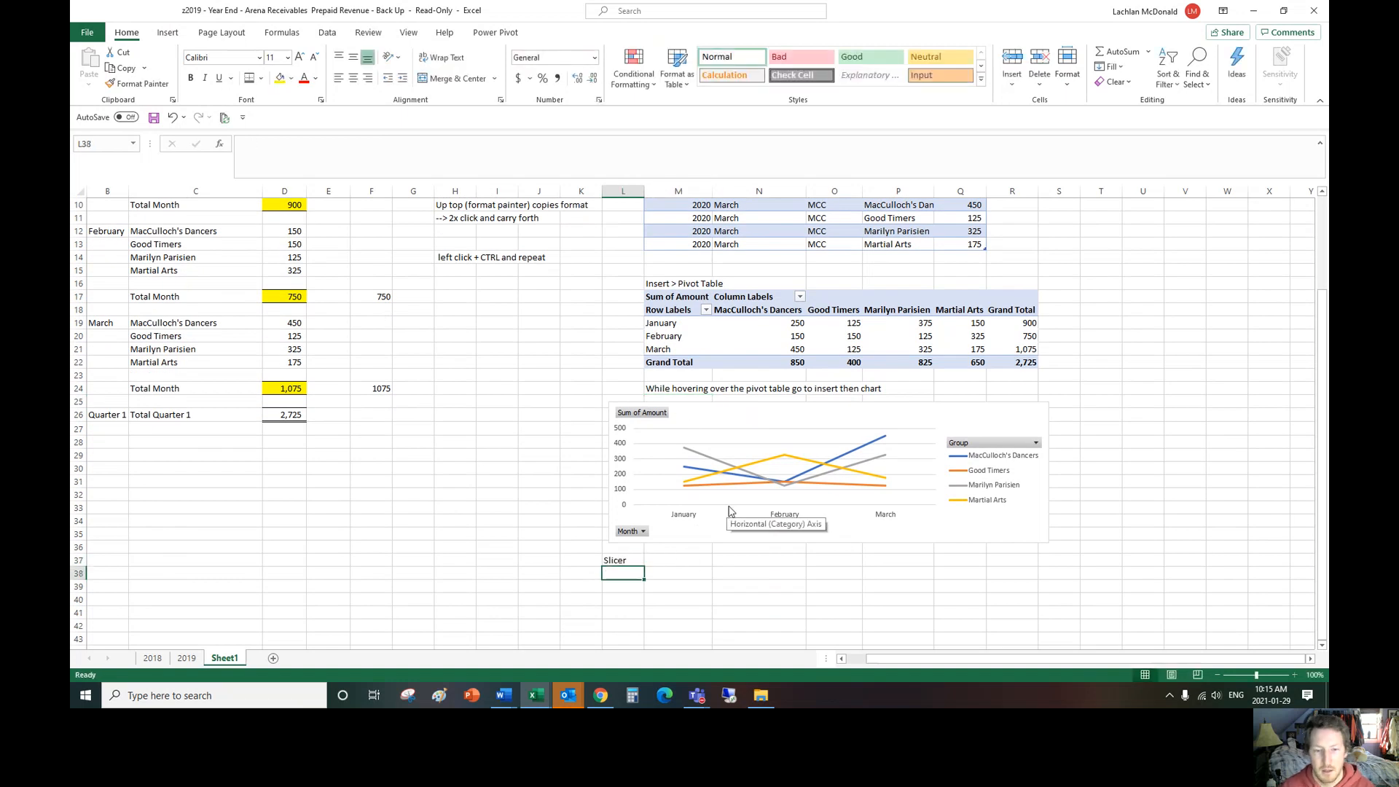
Step: Insert a slicer for the Group field on the PivotChart
click(693, 415)
click(645, 33)
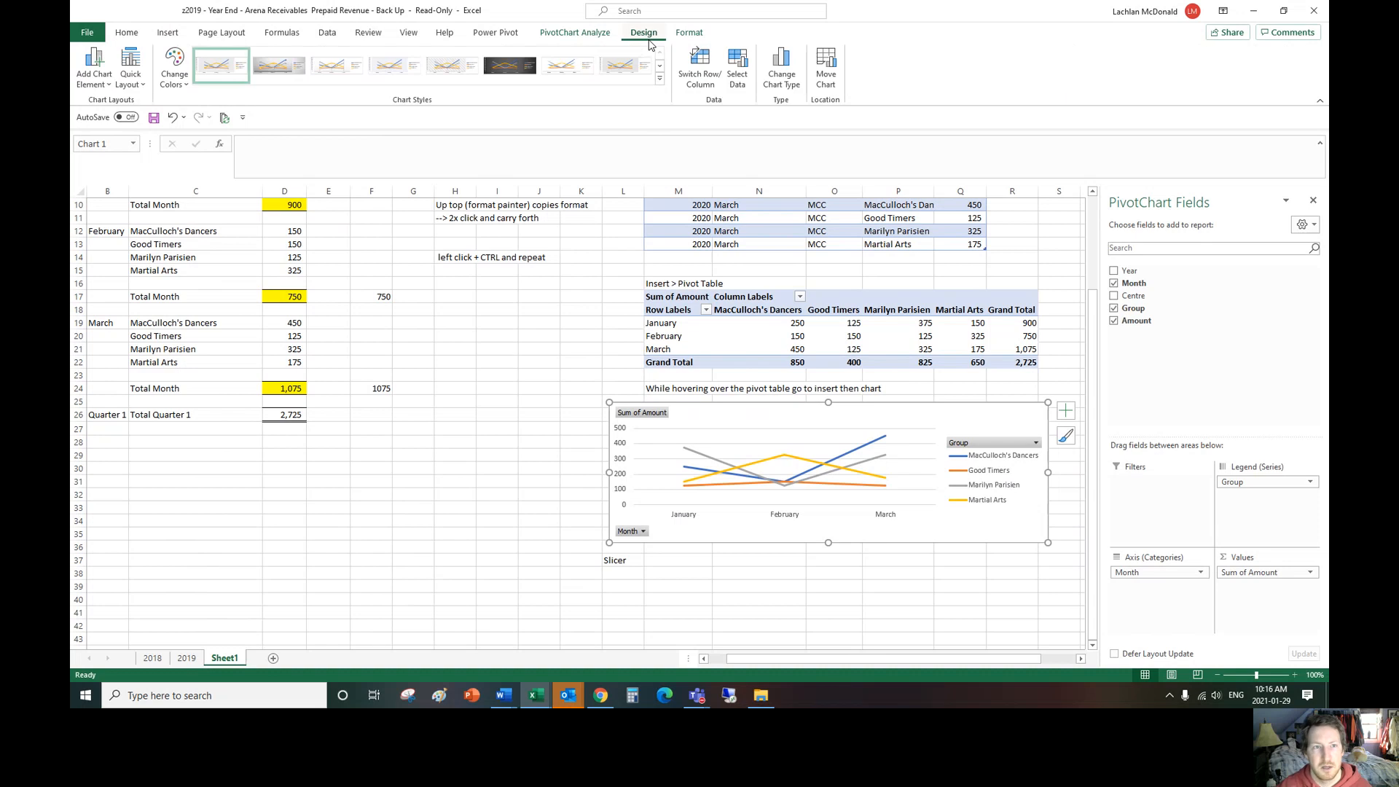
click(691, 34)
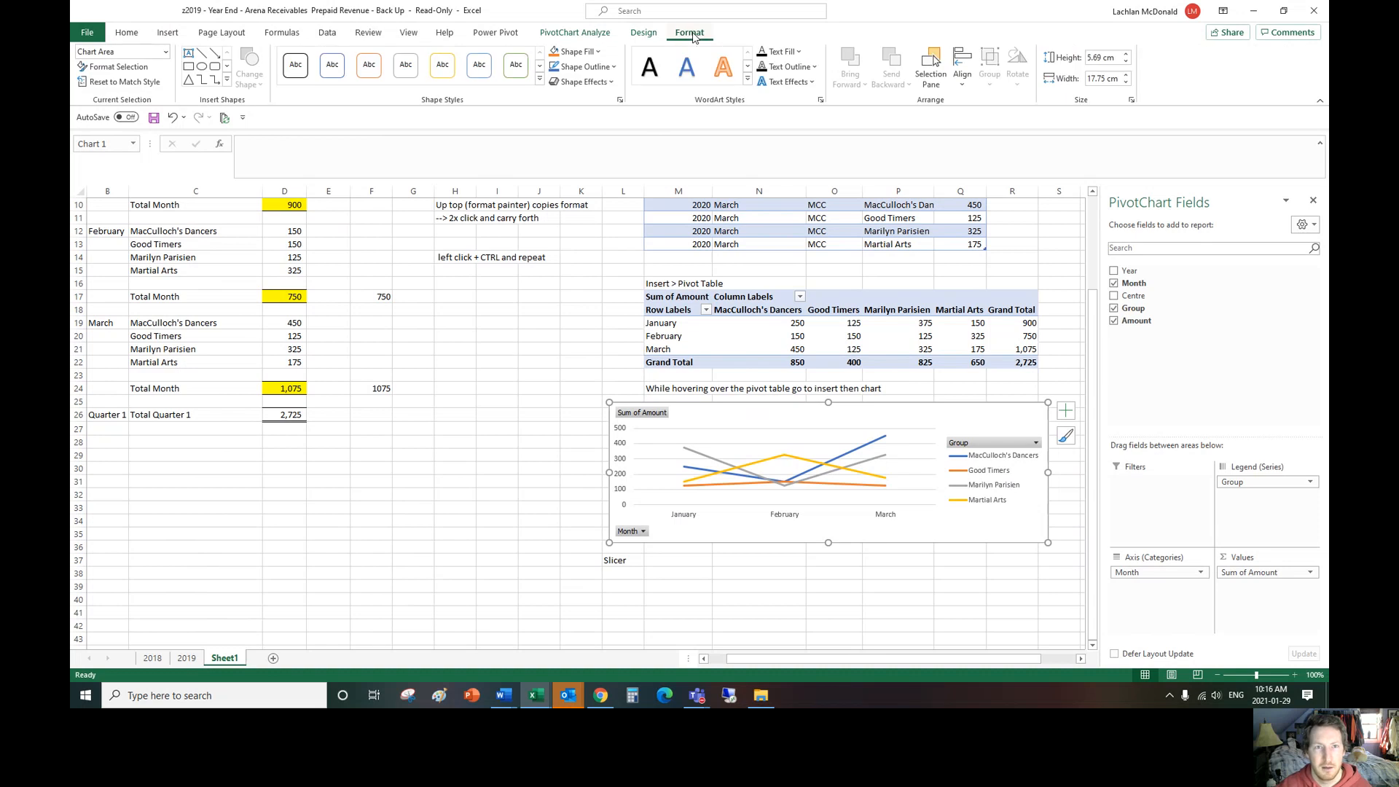
click(595, 33)
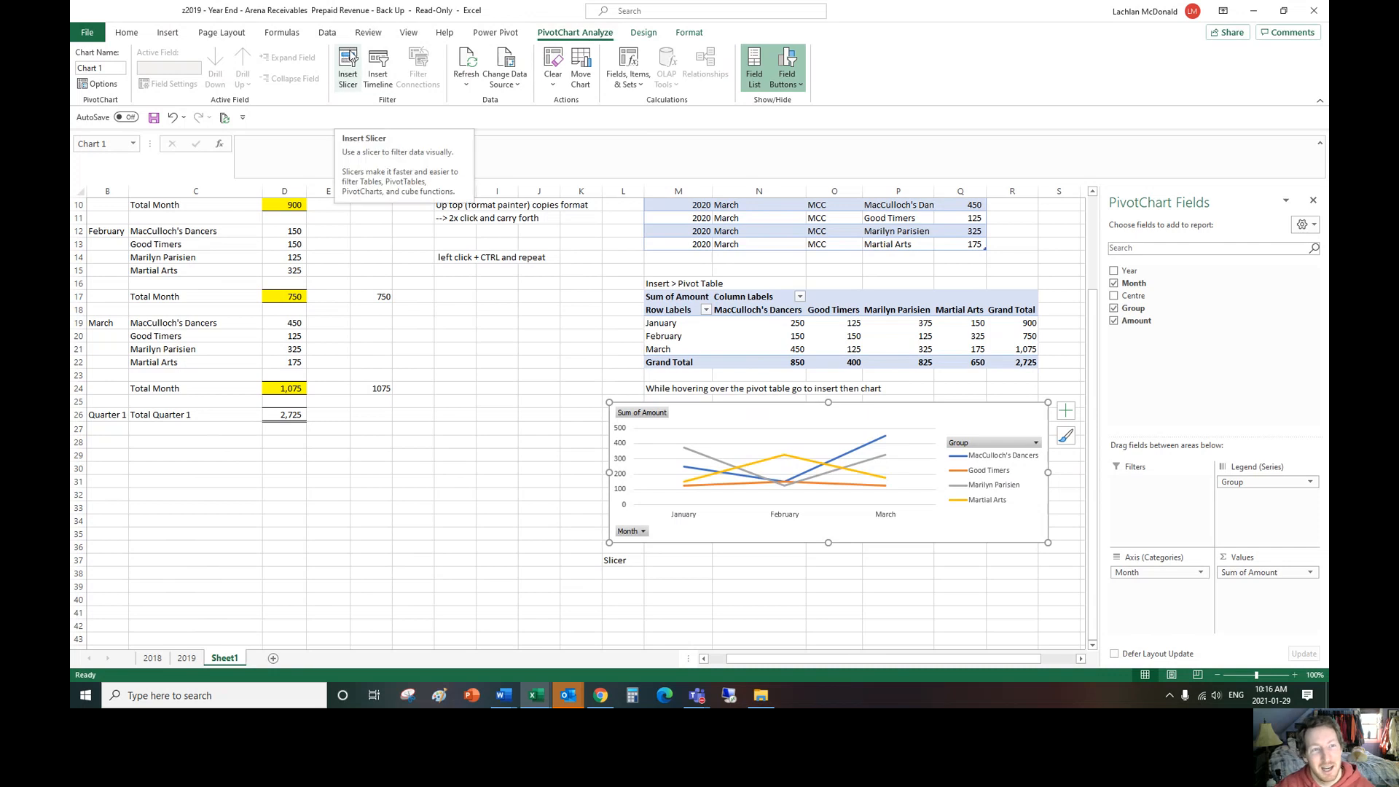
click(351, 61)
click(474, 271)
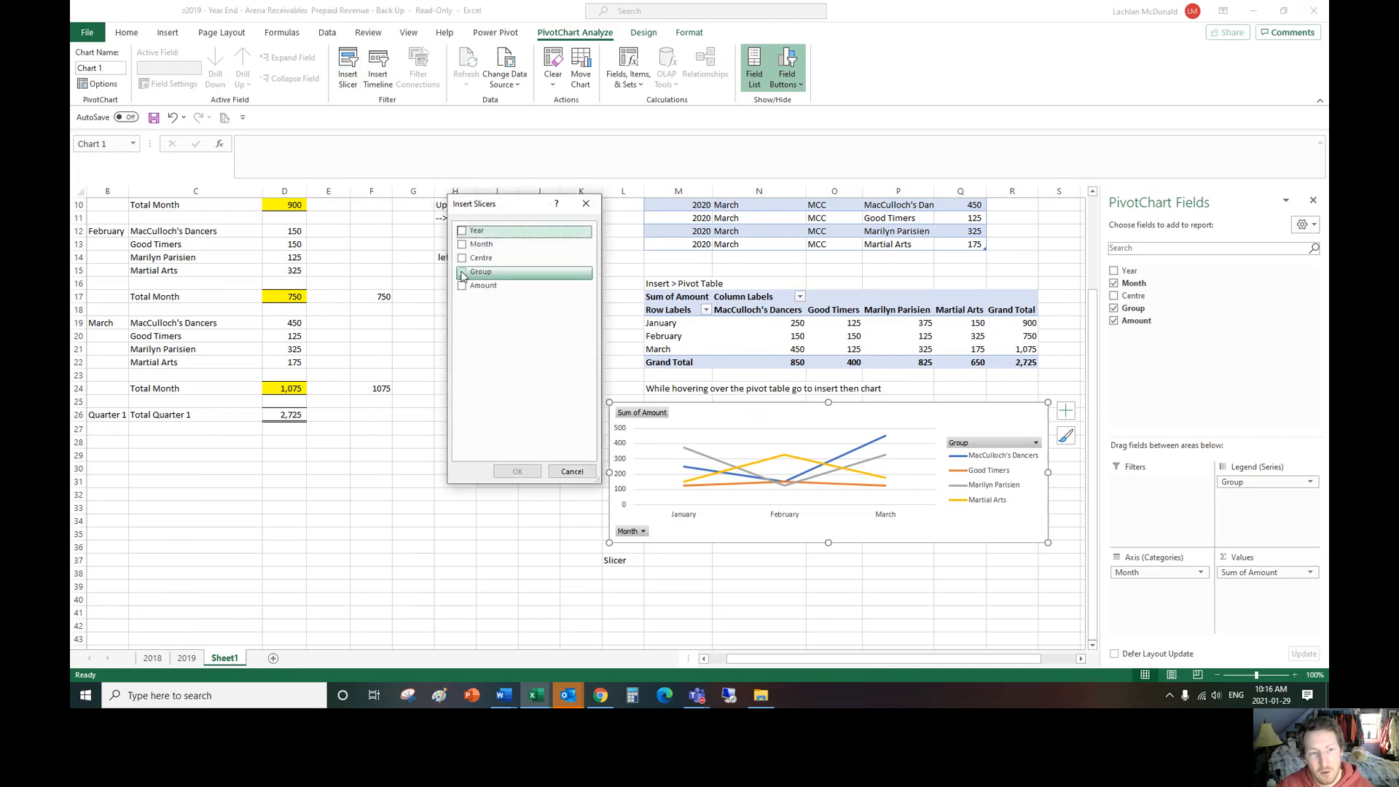
click(508, 472)
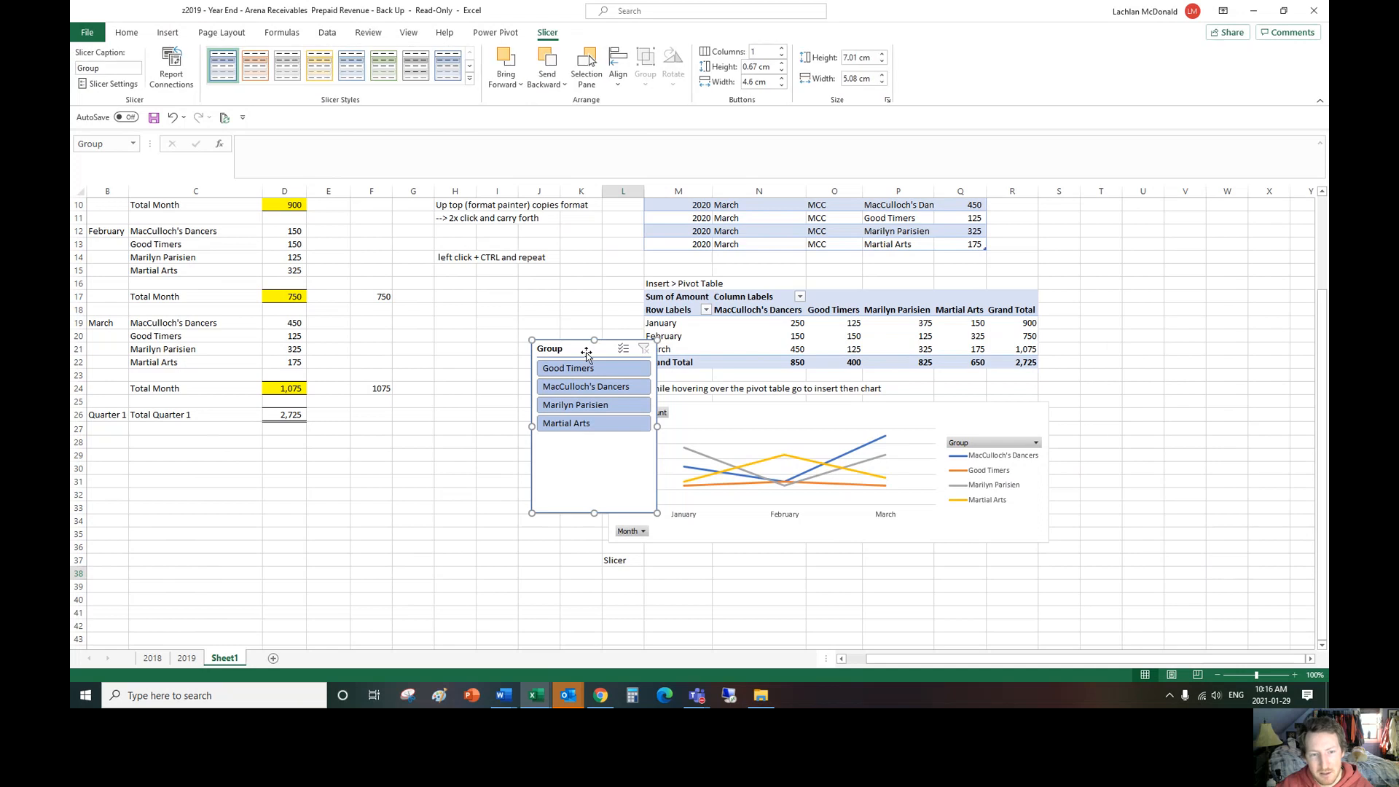
Step: Place the Group slicer beside the line chart and enter "While on chart, click pivot tableanalysis >select slicer>selectwhat youwant to sort" in cell M37
drag(588, 343, 535, 409)
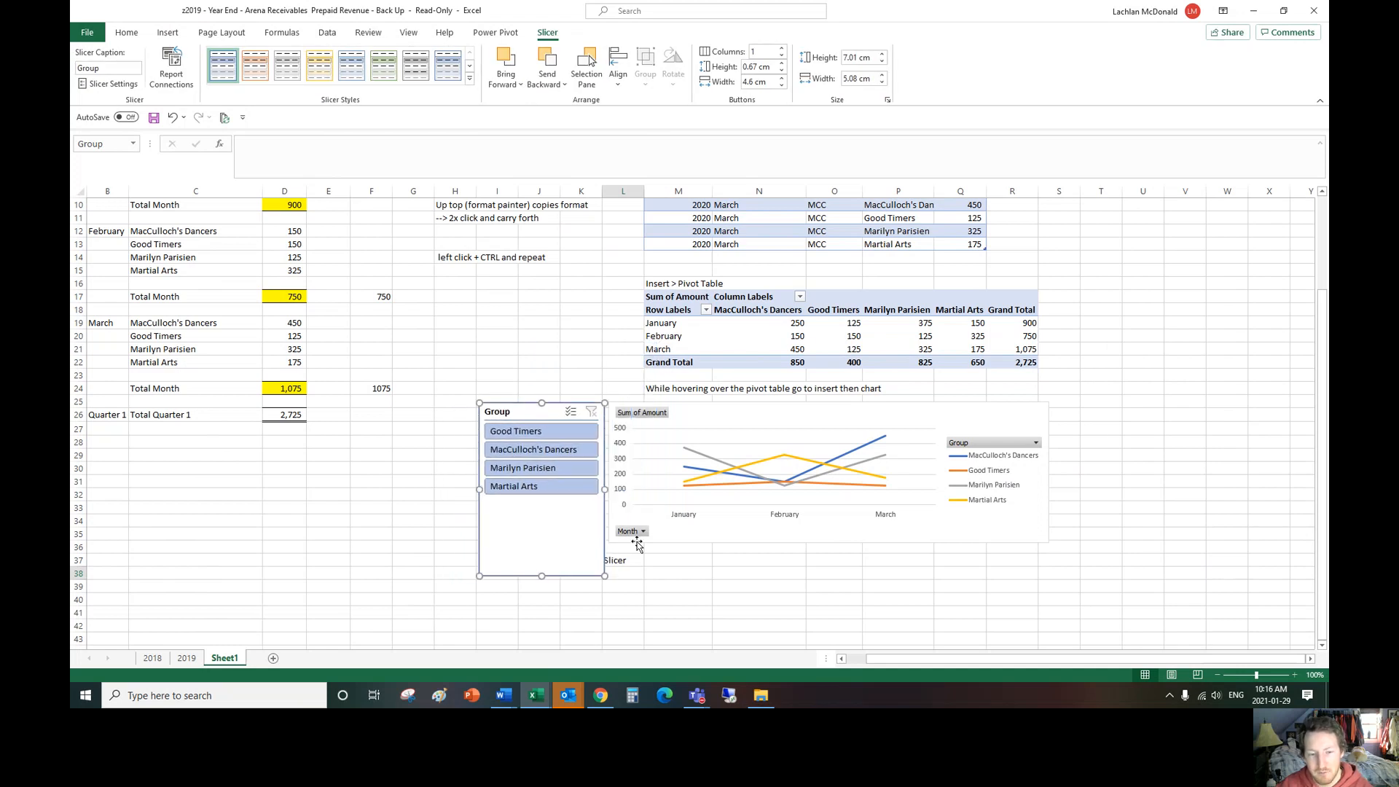
click(675, 556)
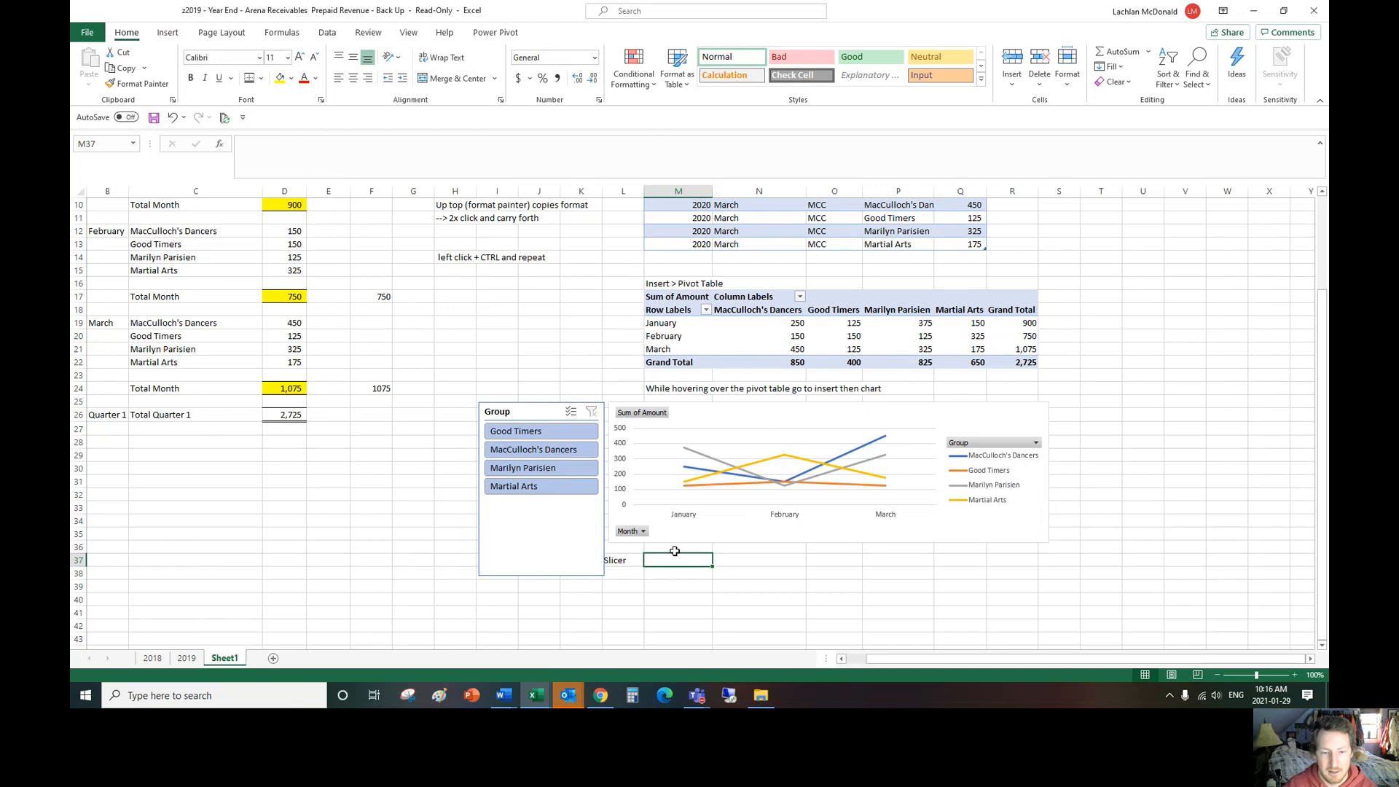
text(>)
click(684, 540)
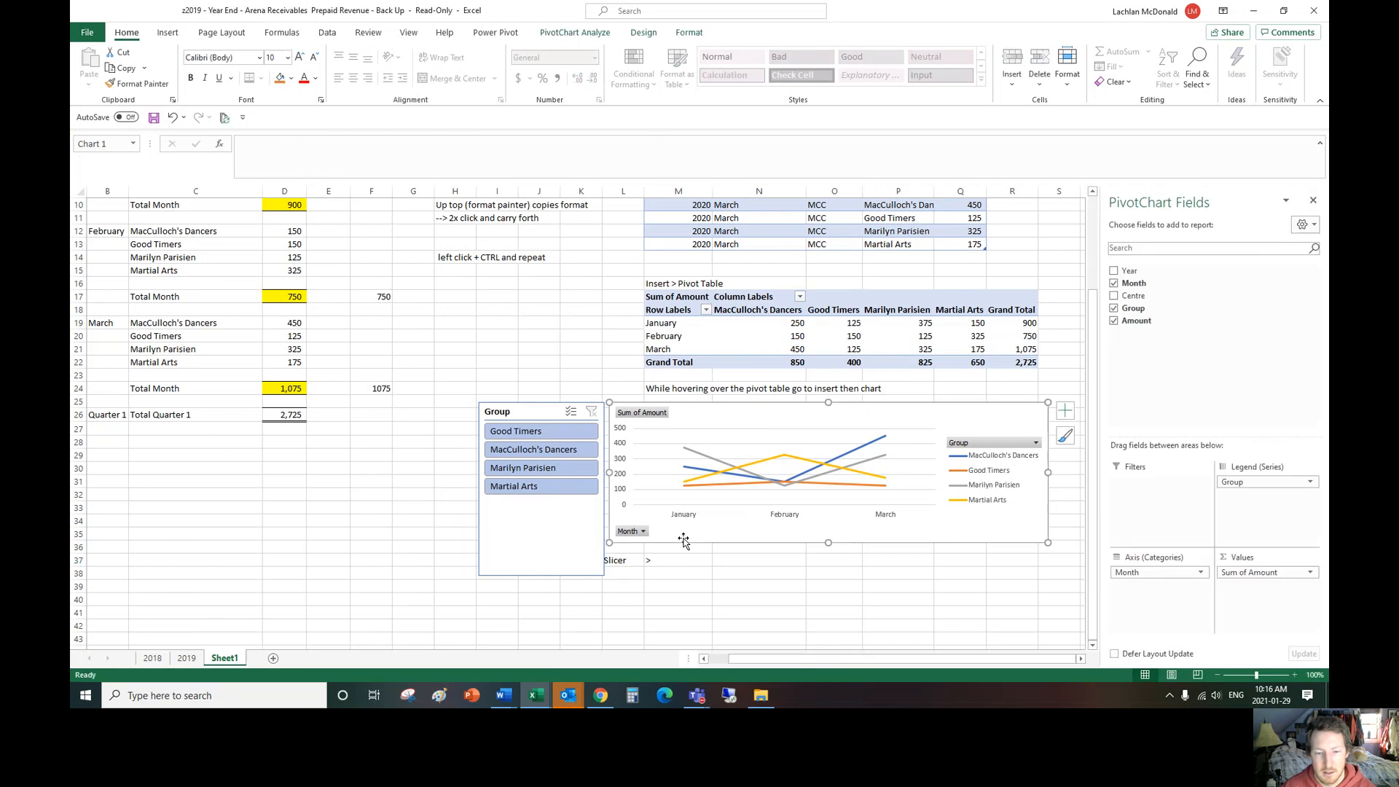
click(663, 560)
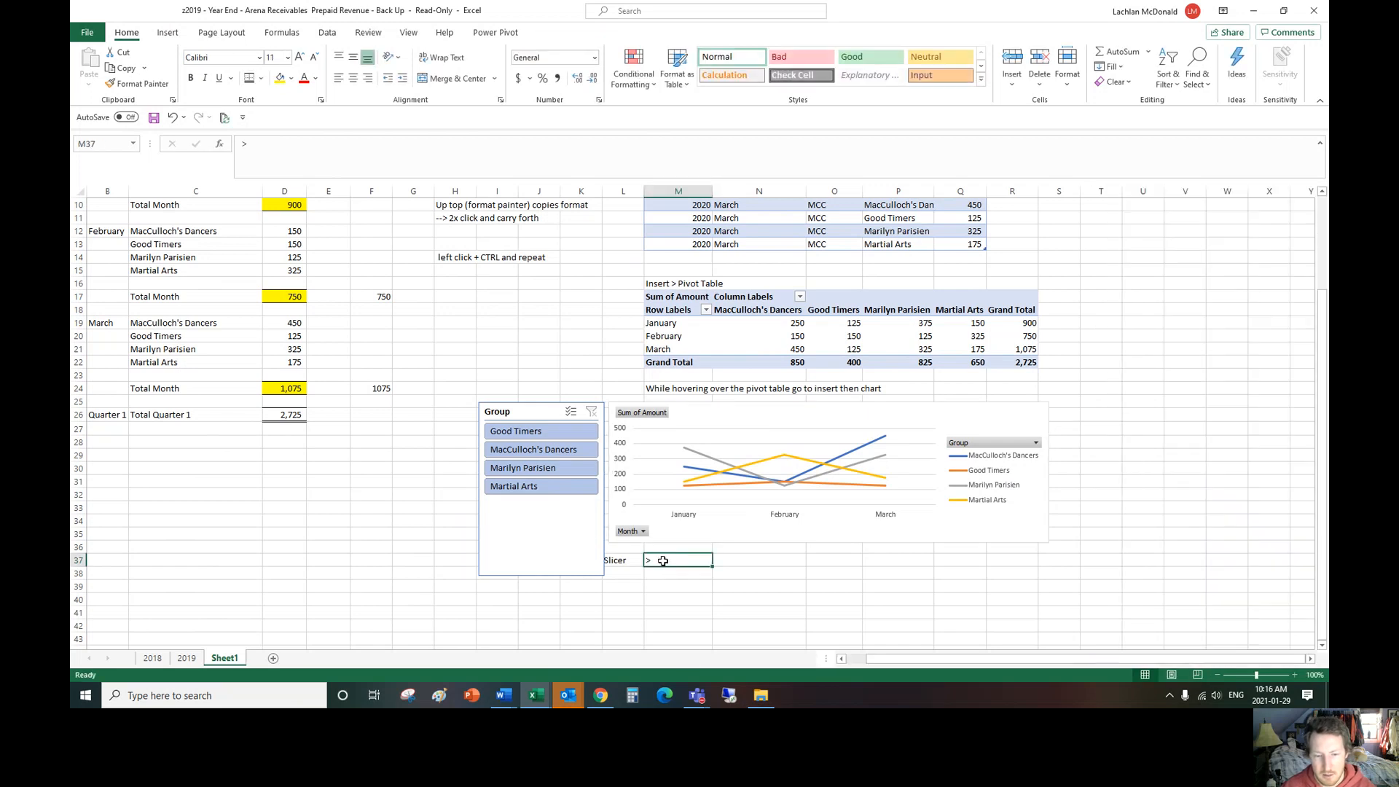
text(Wh)
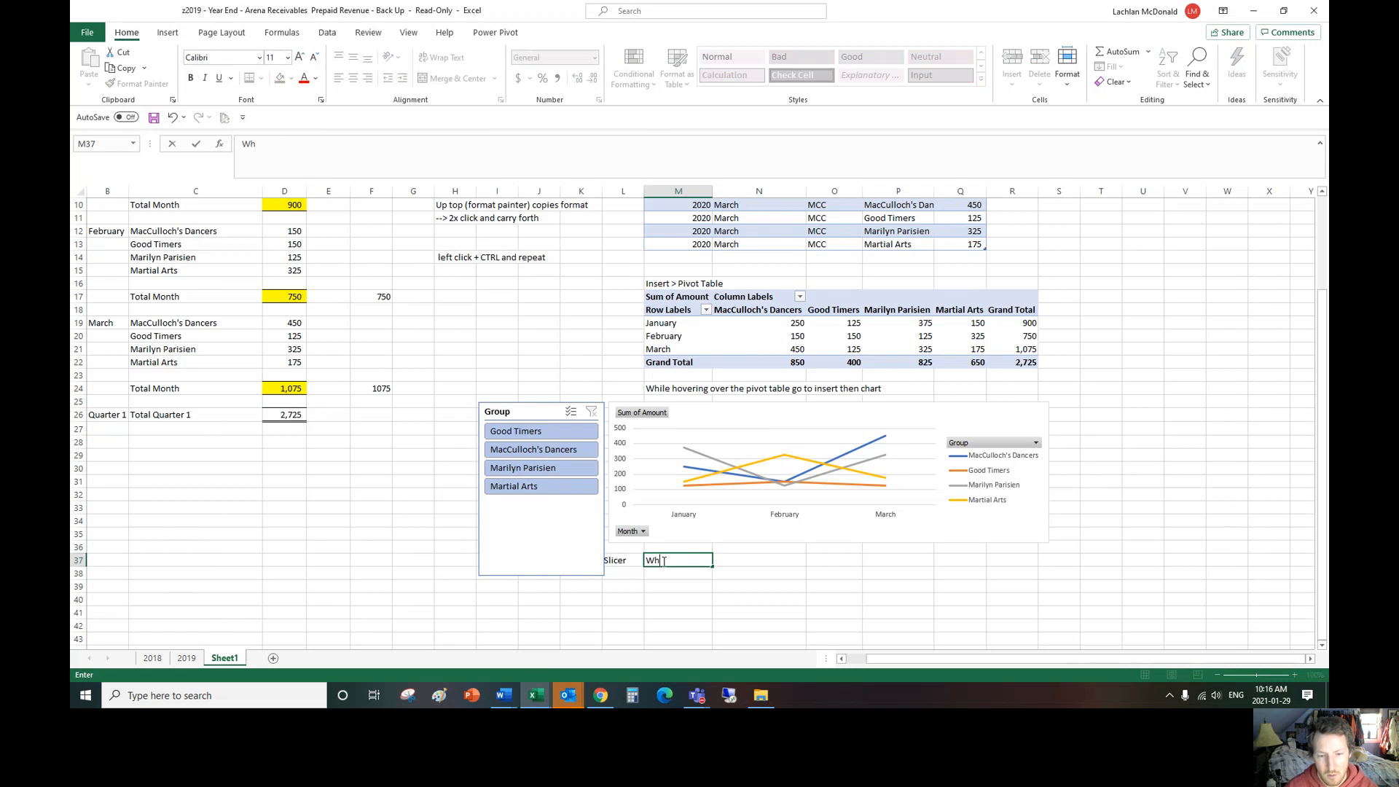
text(ile on chart, click)
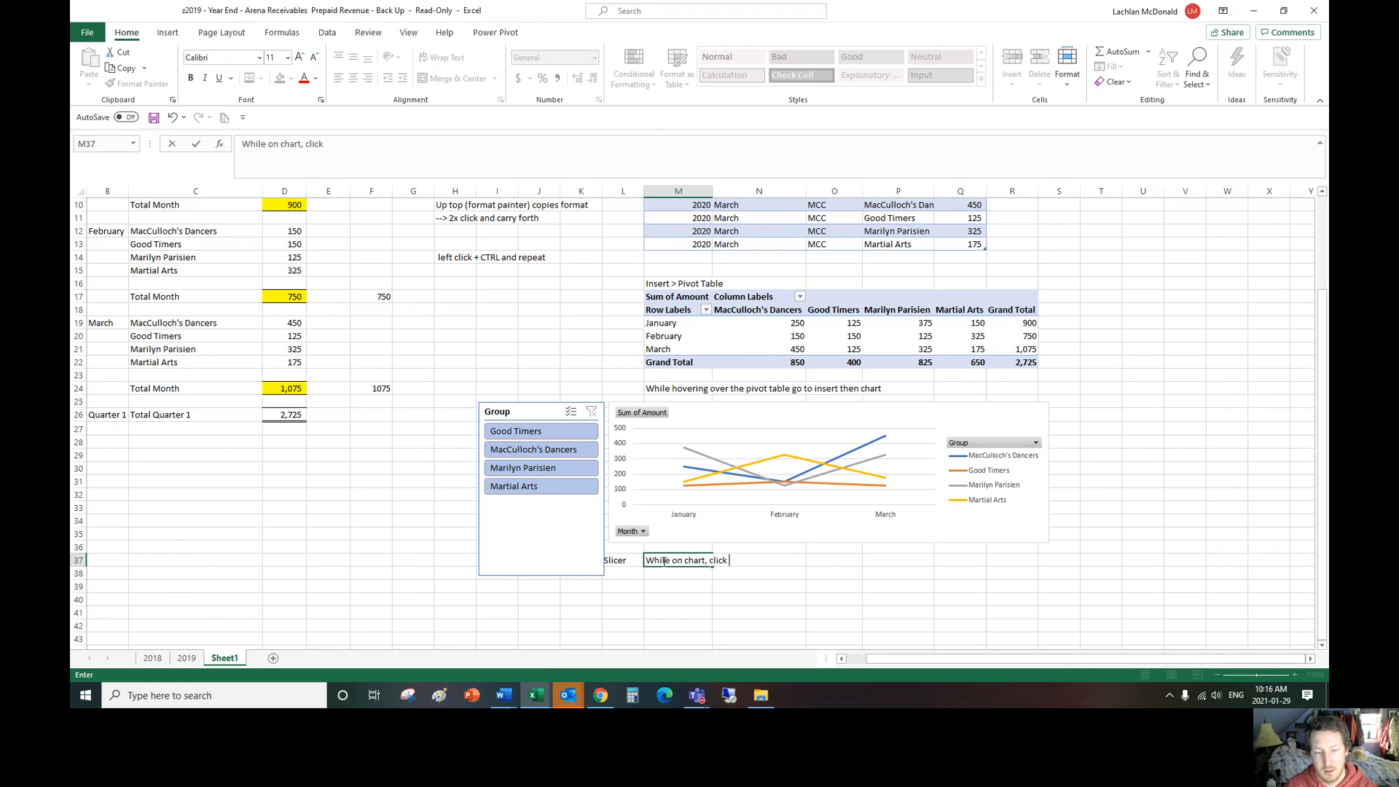
text( piv)
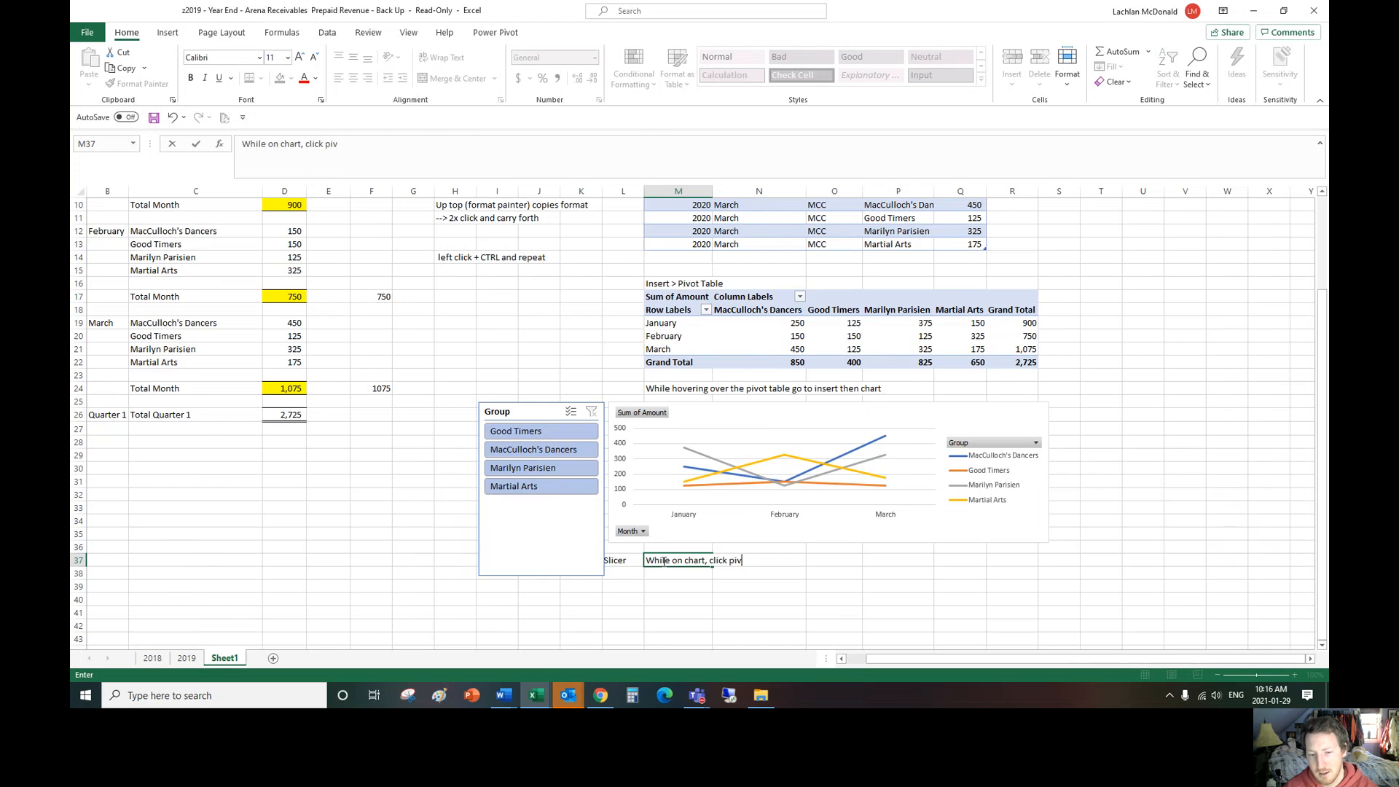
text(ot tableanalysis)
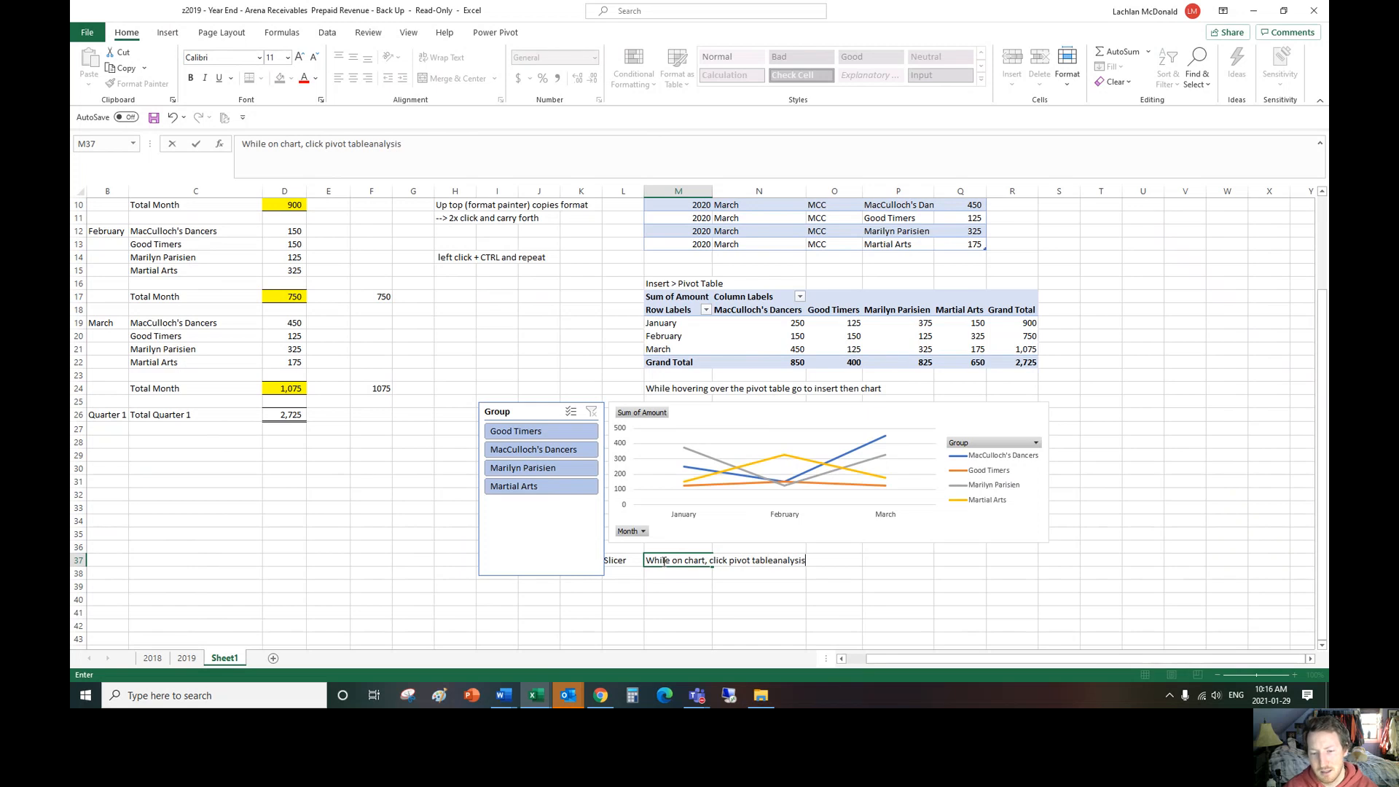
text( >select slicer>s)
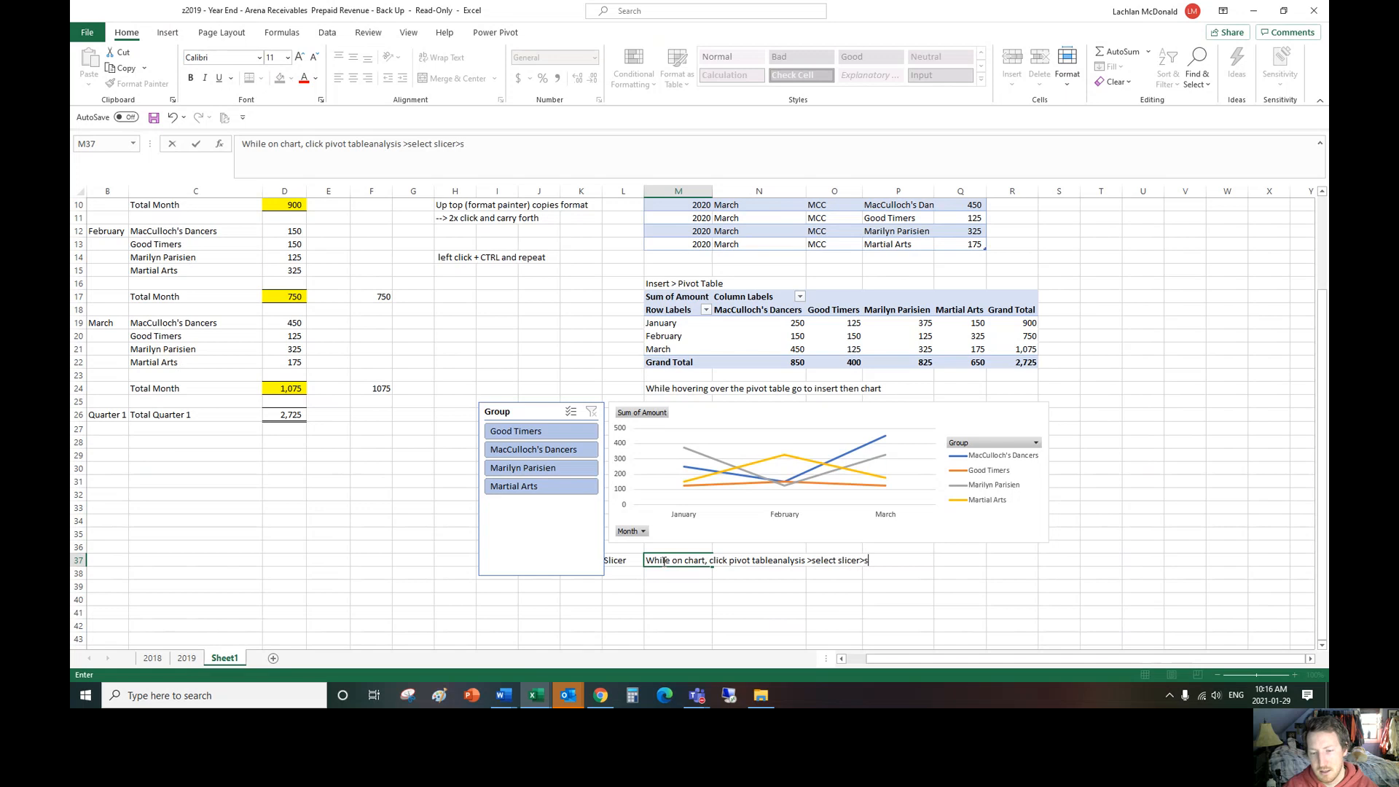
text(electwhat youwant to sort)
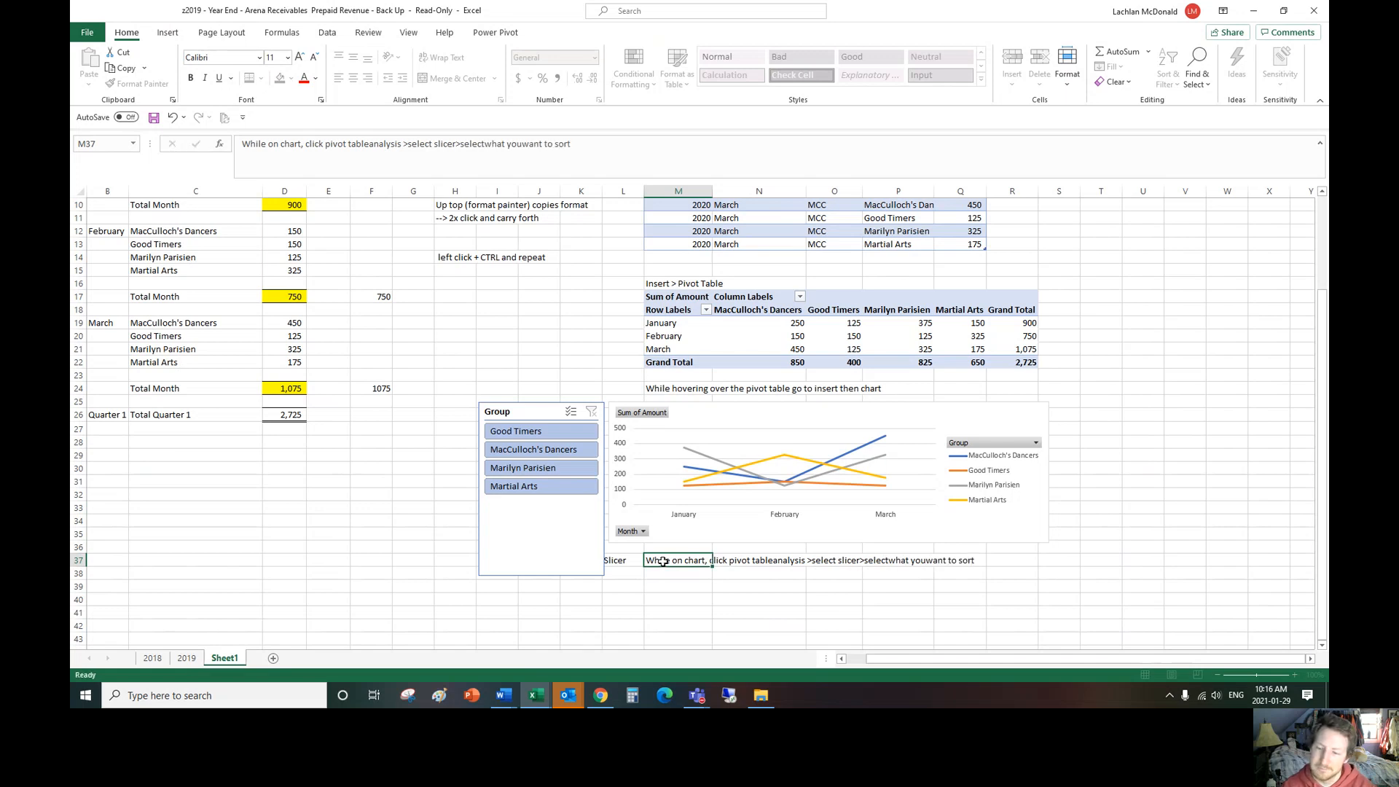
key(Return)
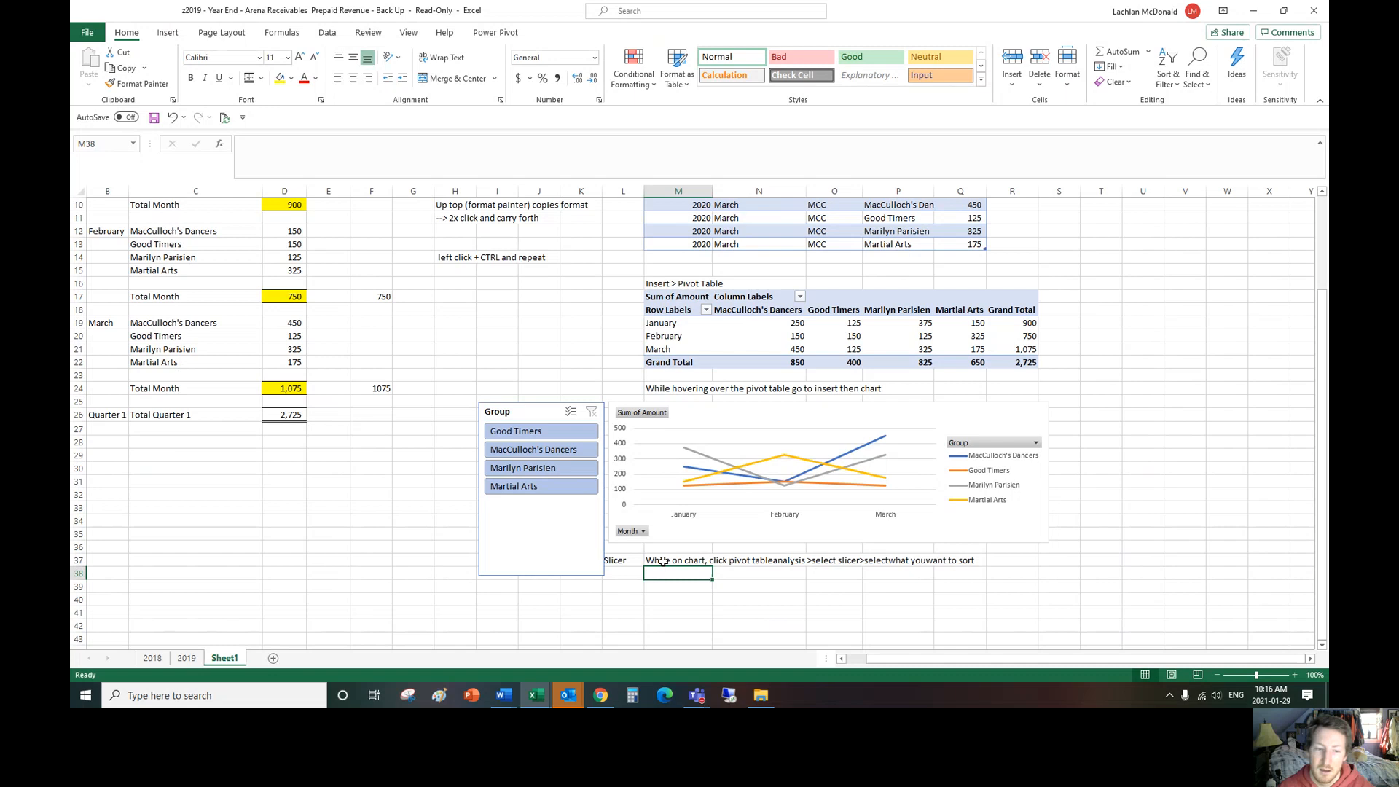
Step: Filter the PivotTable and chart with the Group slicer to one group at a time, going through all four groups and back to Good Timers
click(517, 436)
click(849, 408)
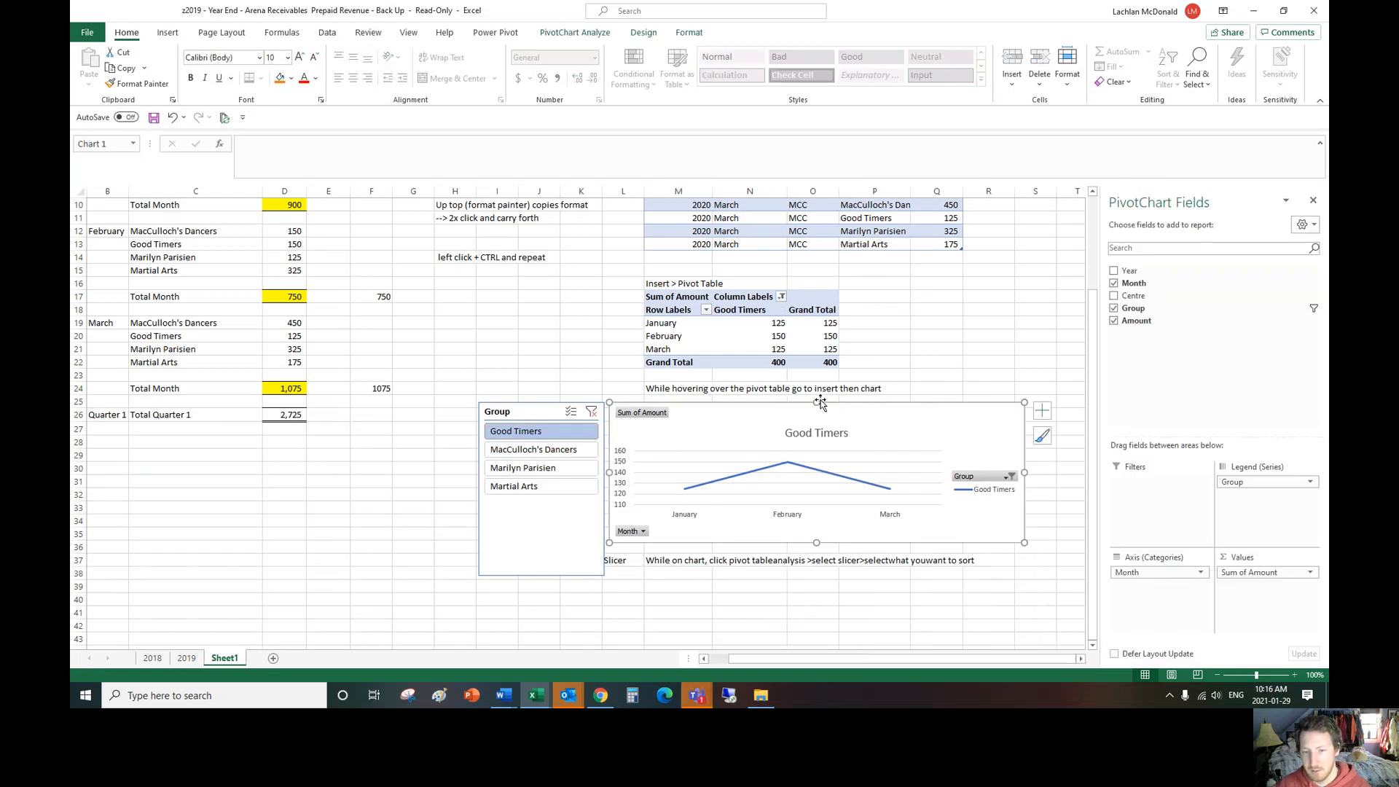
click(540, 449)
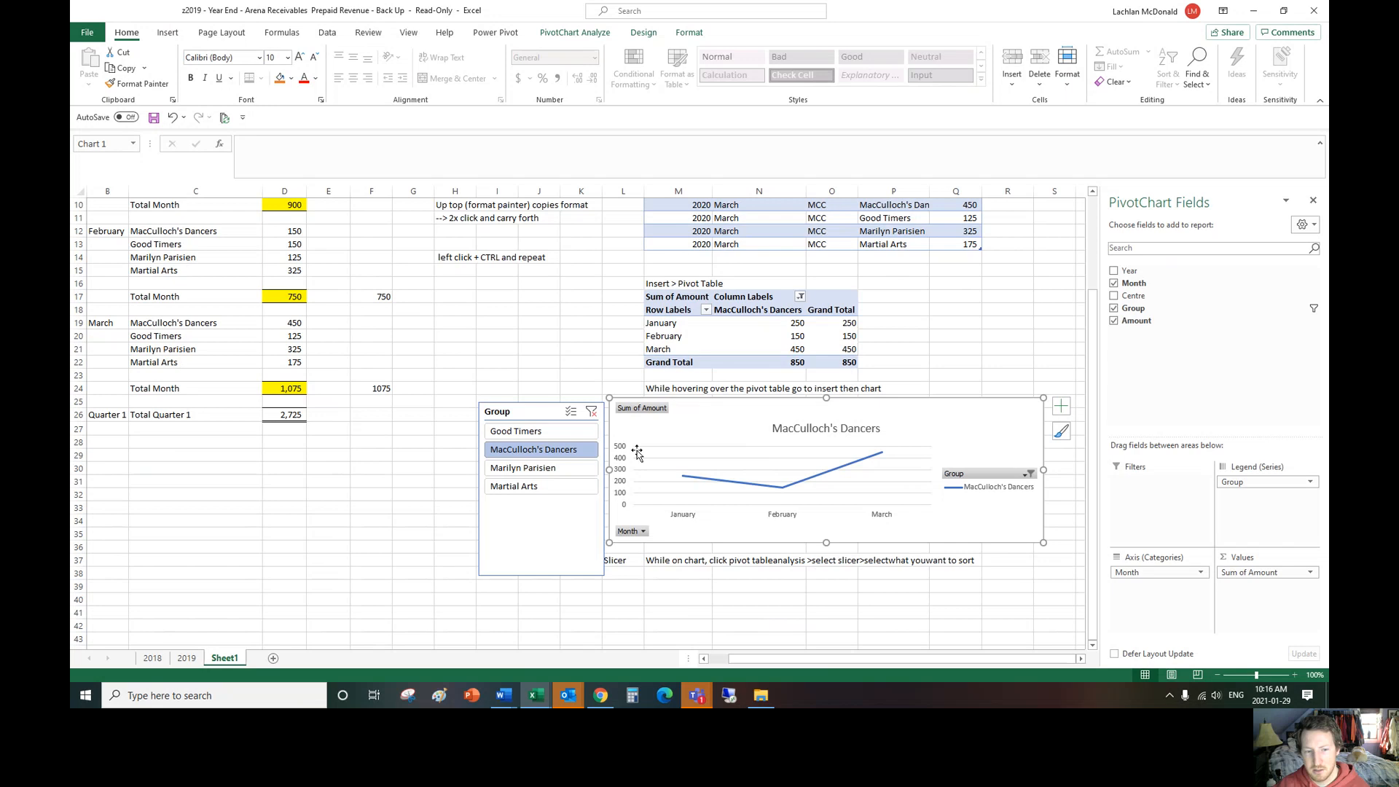
click(551, 470)
click(545, 493)
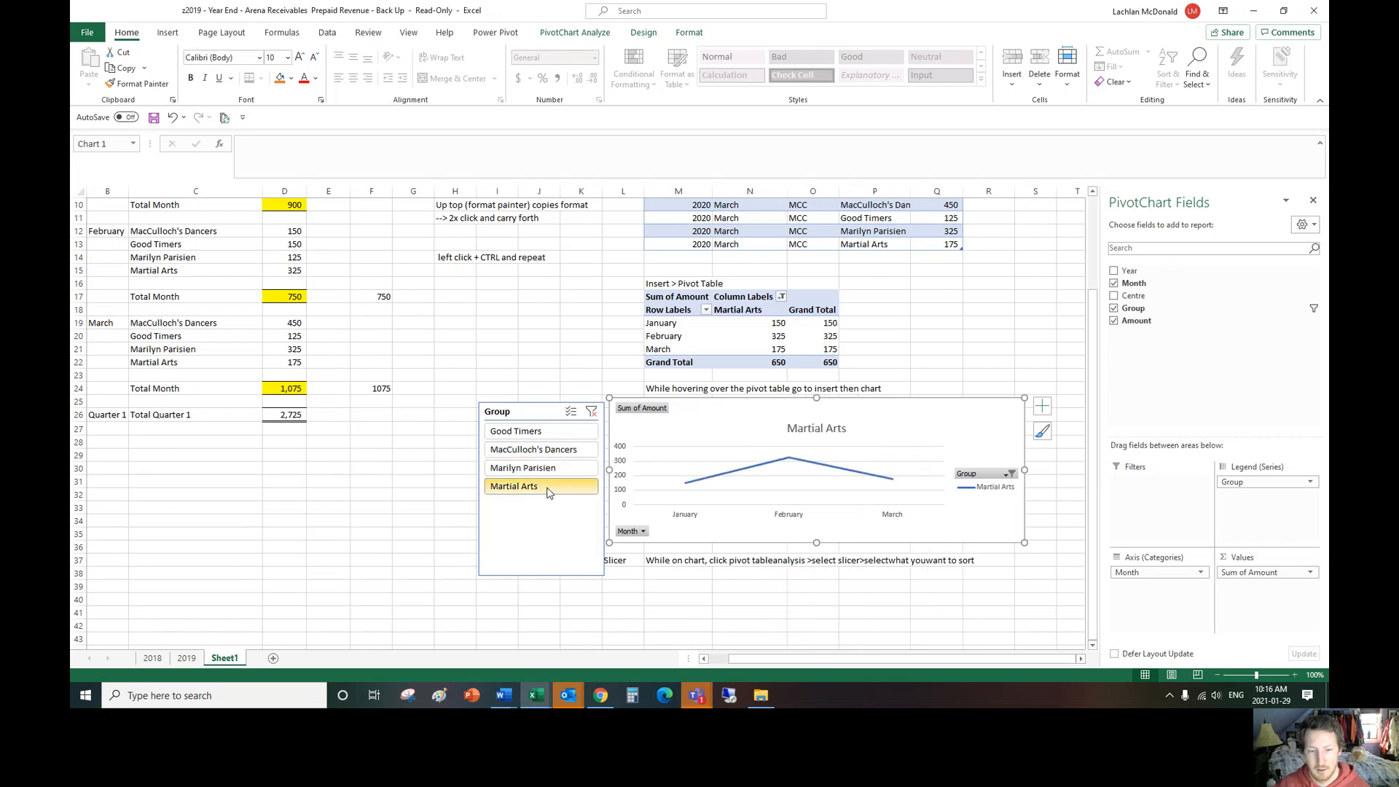
click(550, 468)
click(540, 431)
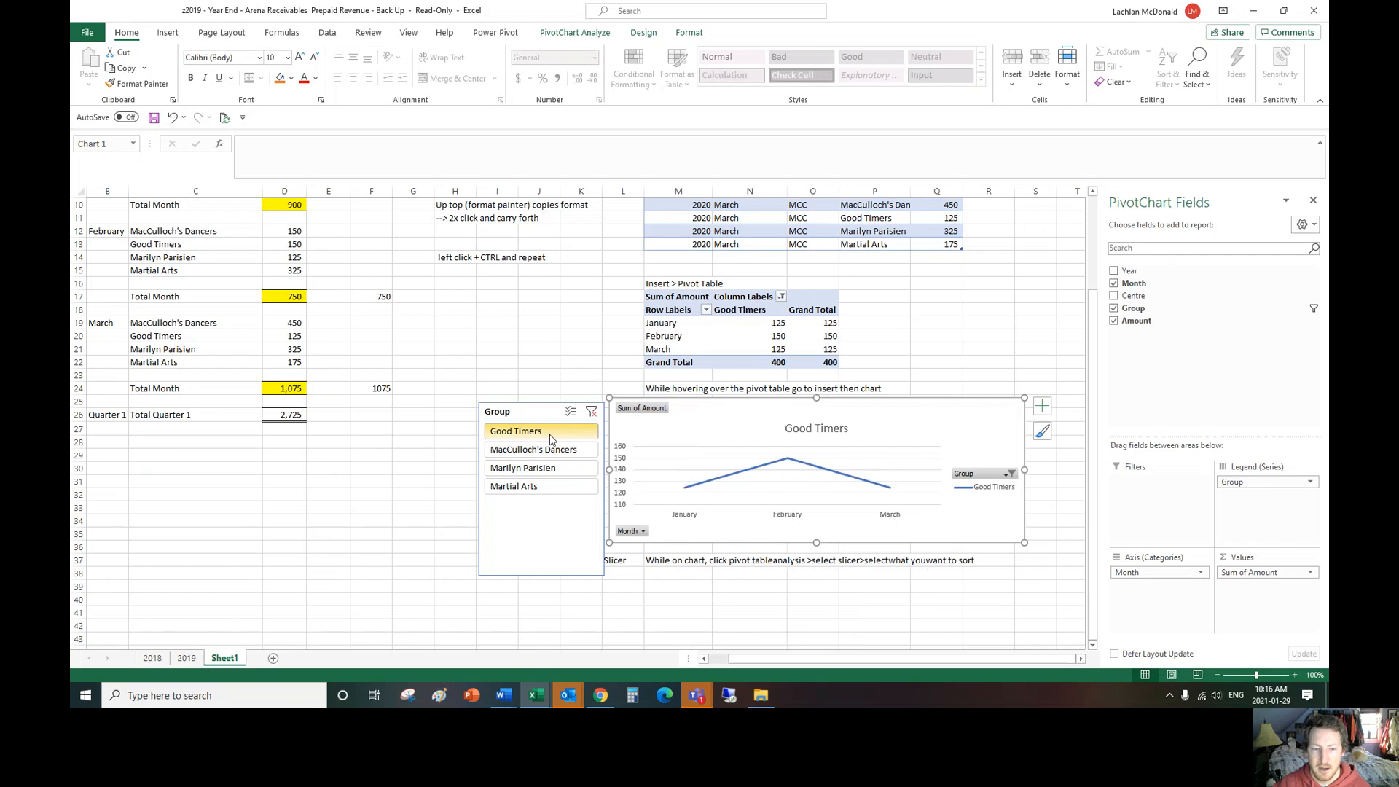
Step: Filter the PivotTable and chart to the last two groups listed in the Group slicer, Martial Arts and the one above it
drag(543, 432, 554, 471)
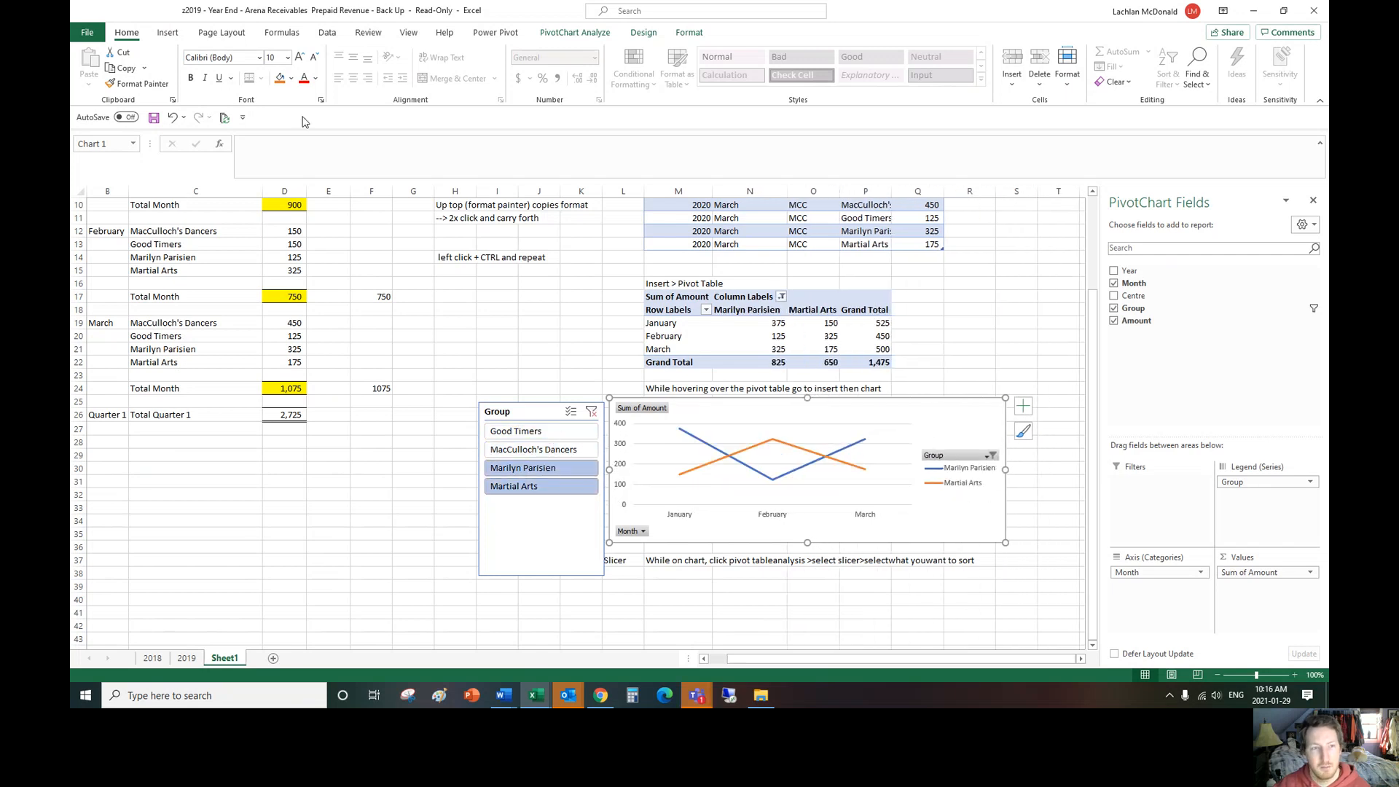
click(523, 412)
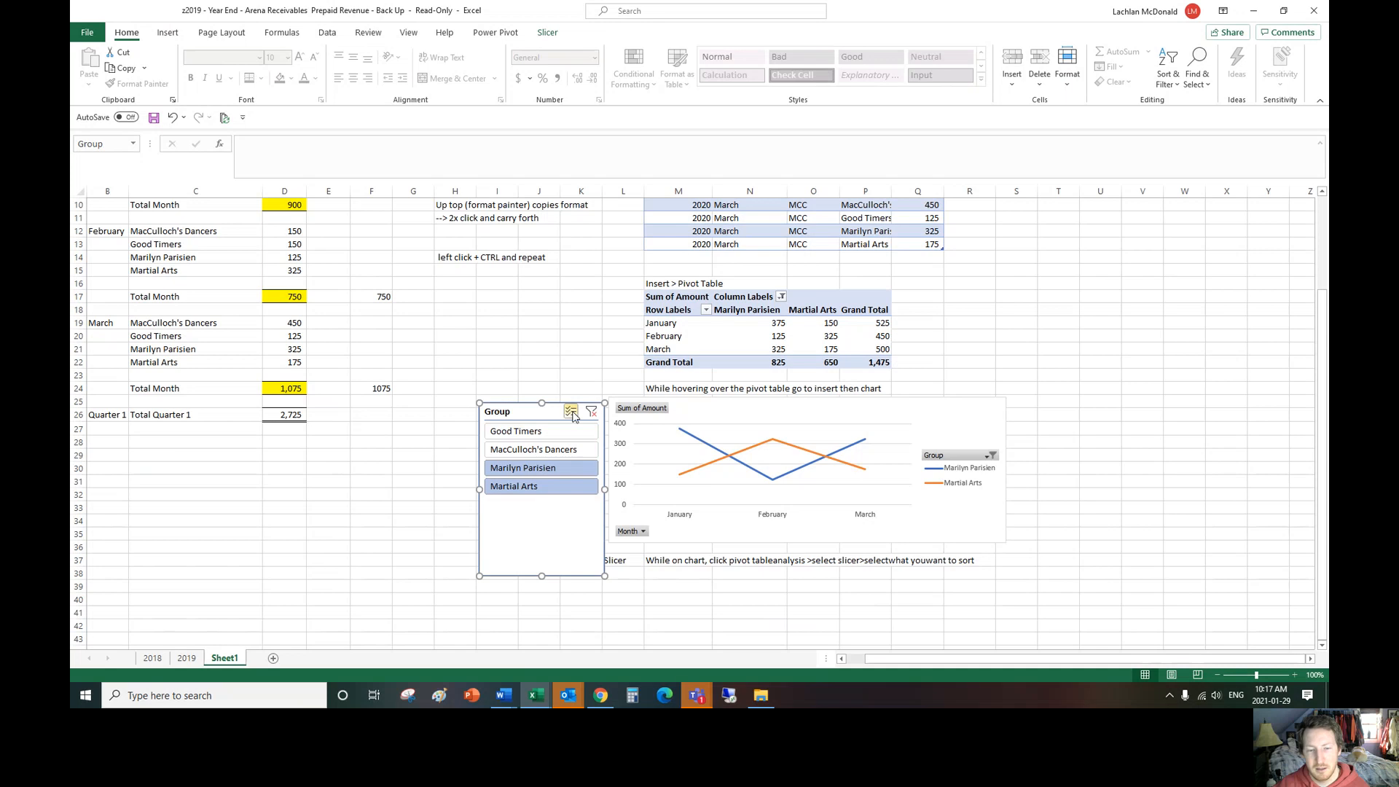
click(744, 409)
Step: Review the revenue sheet and examine the SUBTOTAL formulas behind the January total in D10 and the Quarter 1 total in D26
scroll(962, 503, up, 3)
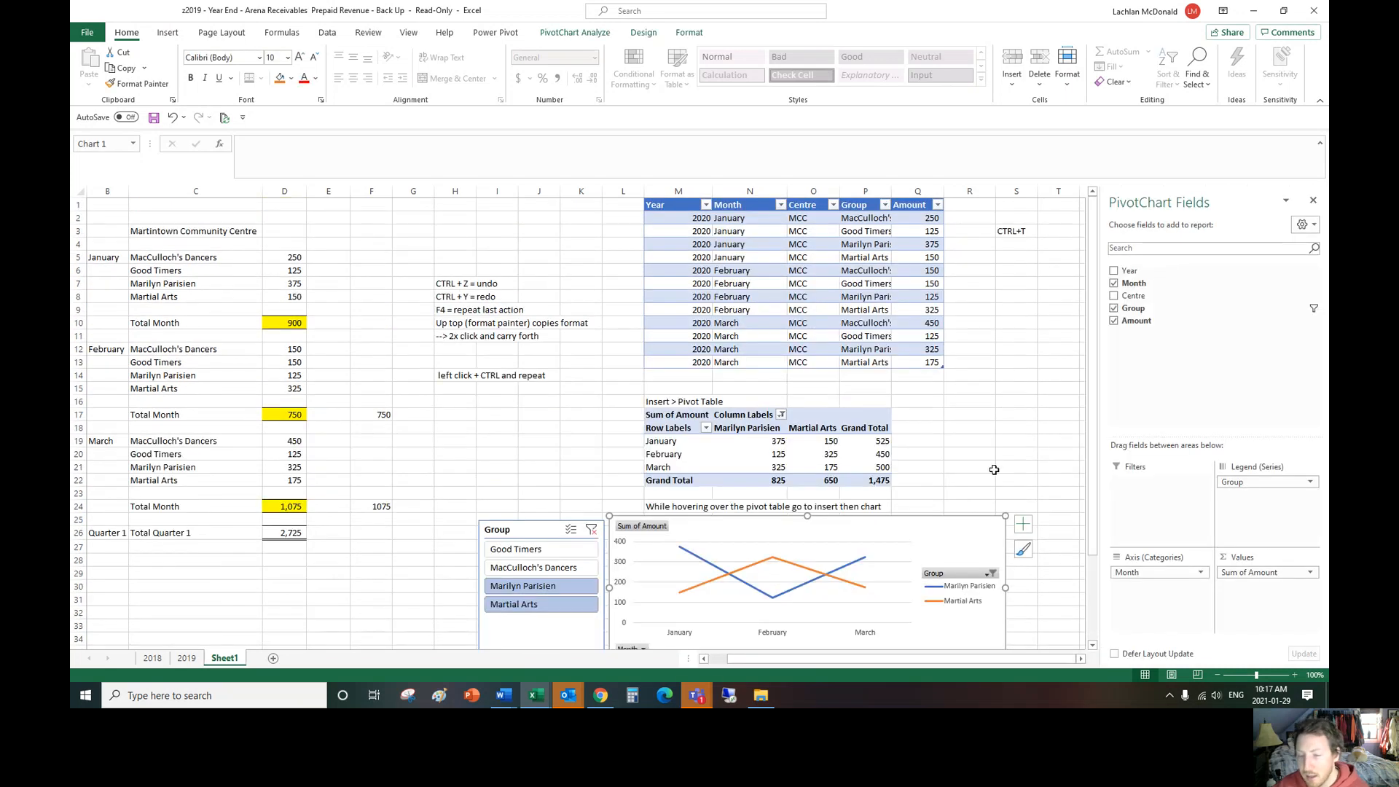
drag(1021, 659, 915, 657)
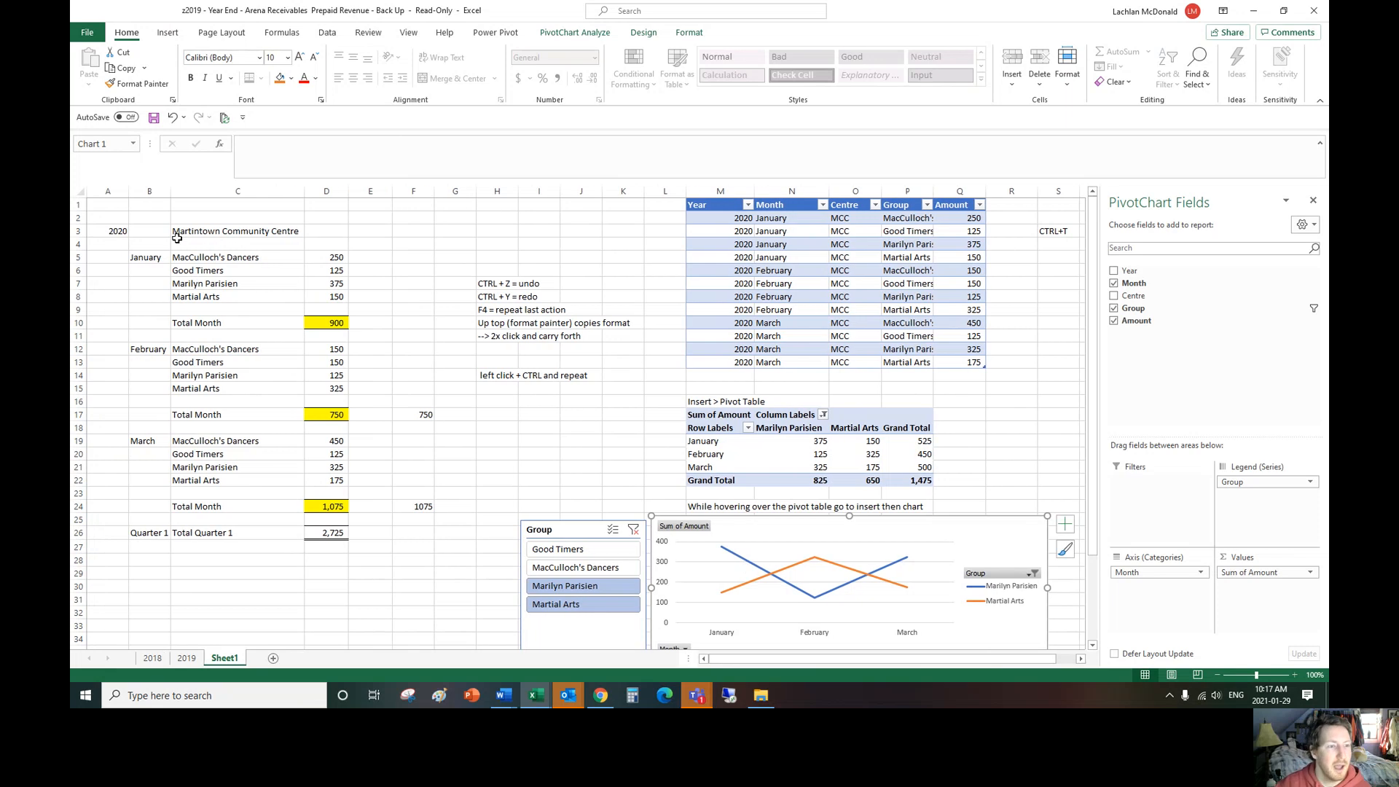
drag(109, 231, 329, 535)
click(370, 310)
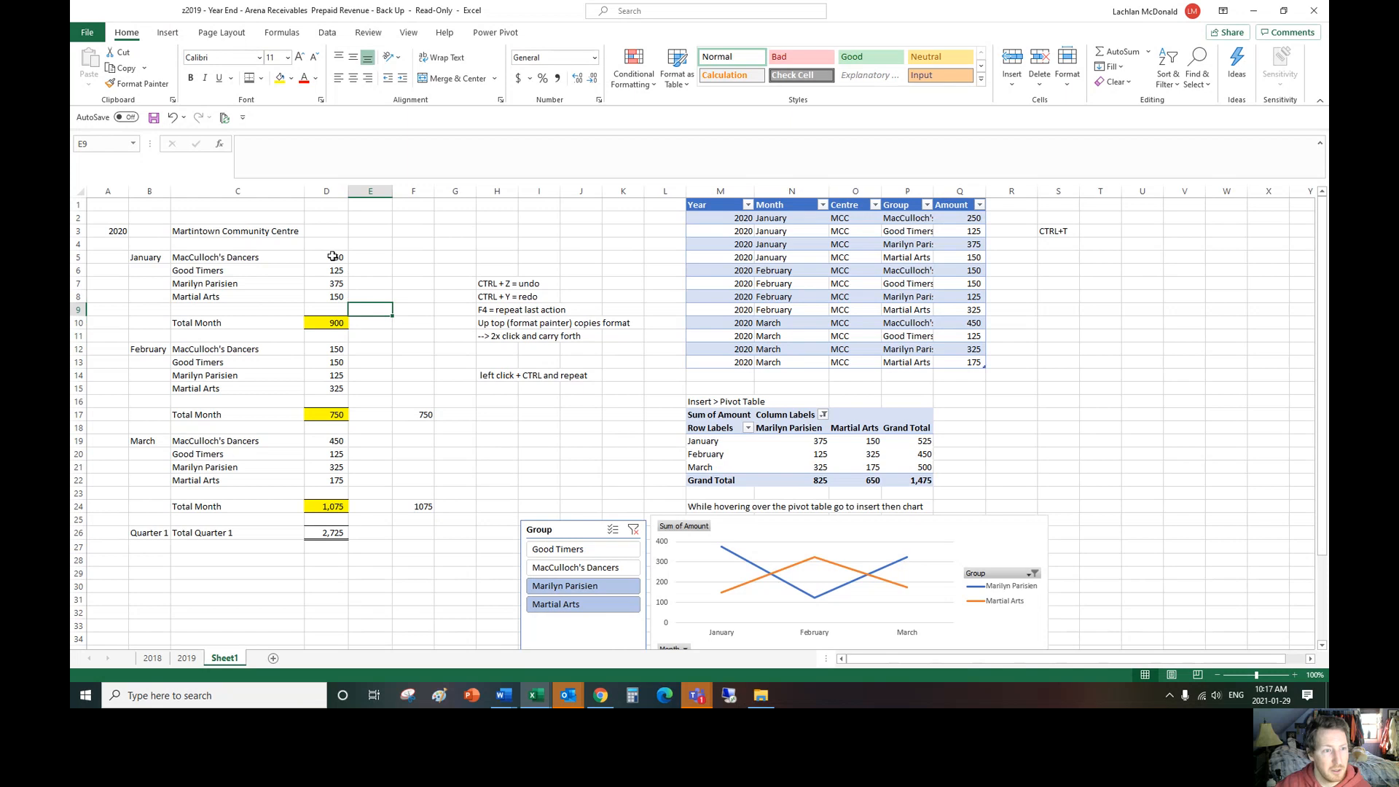
click(325, 321)
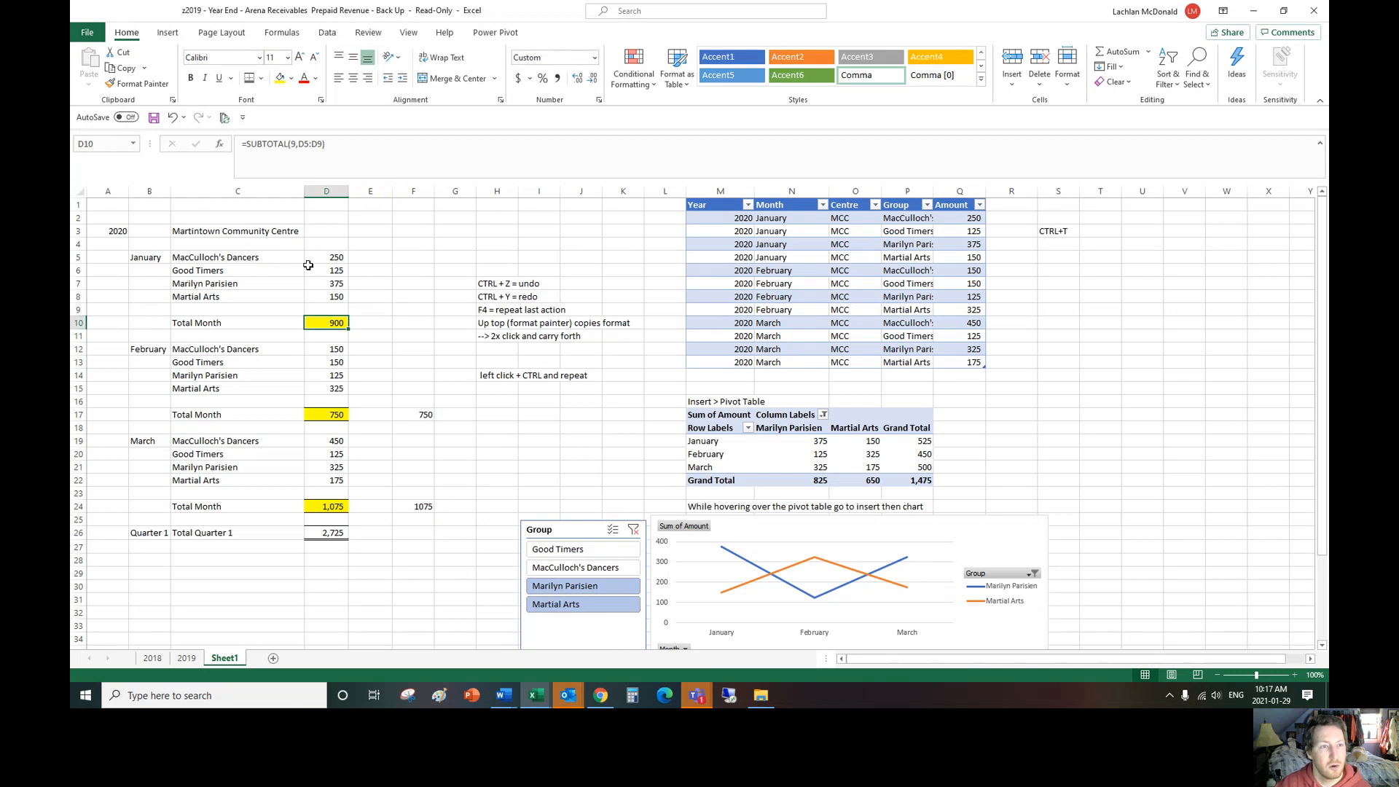
click(289, 146)
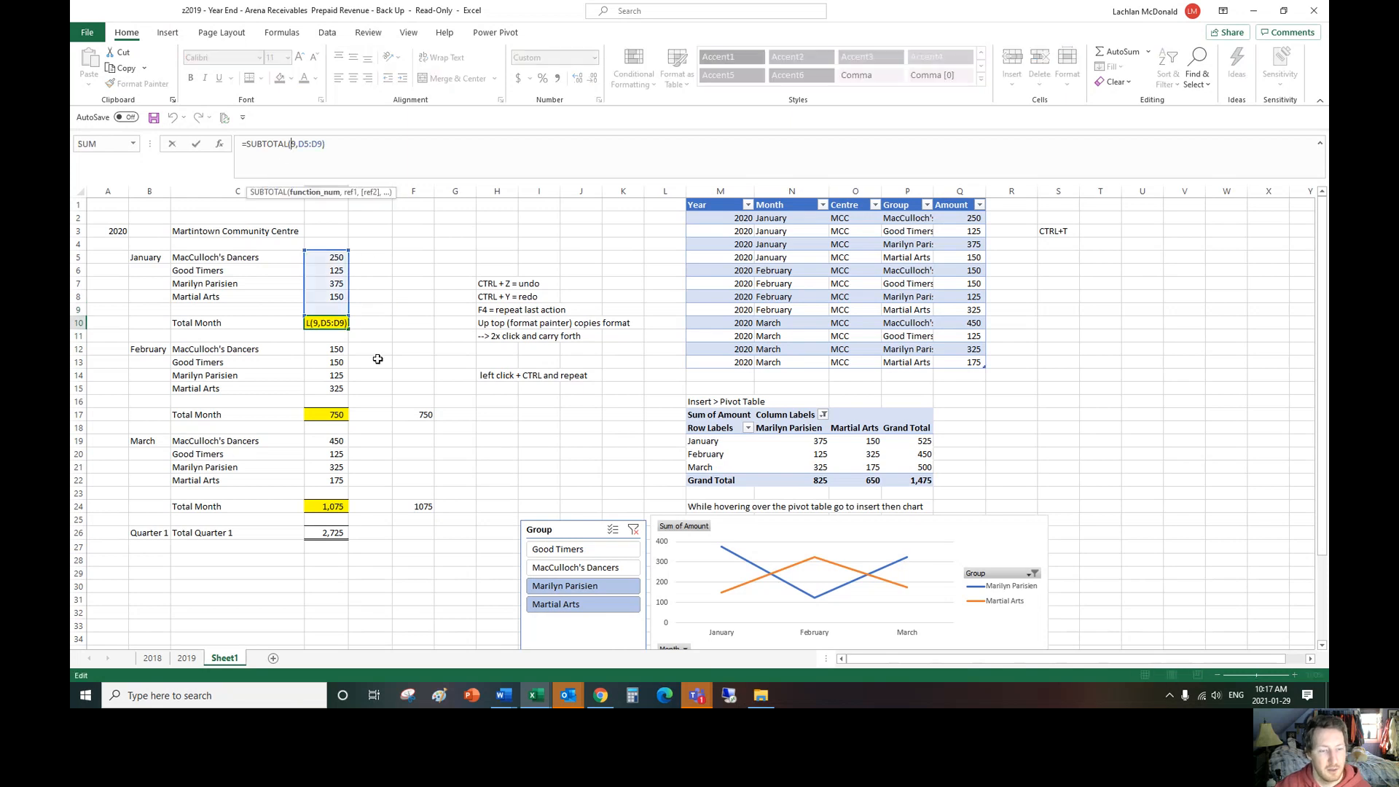
key(Return)
double_click(328, 533)
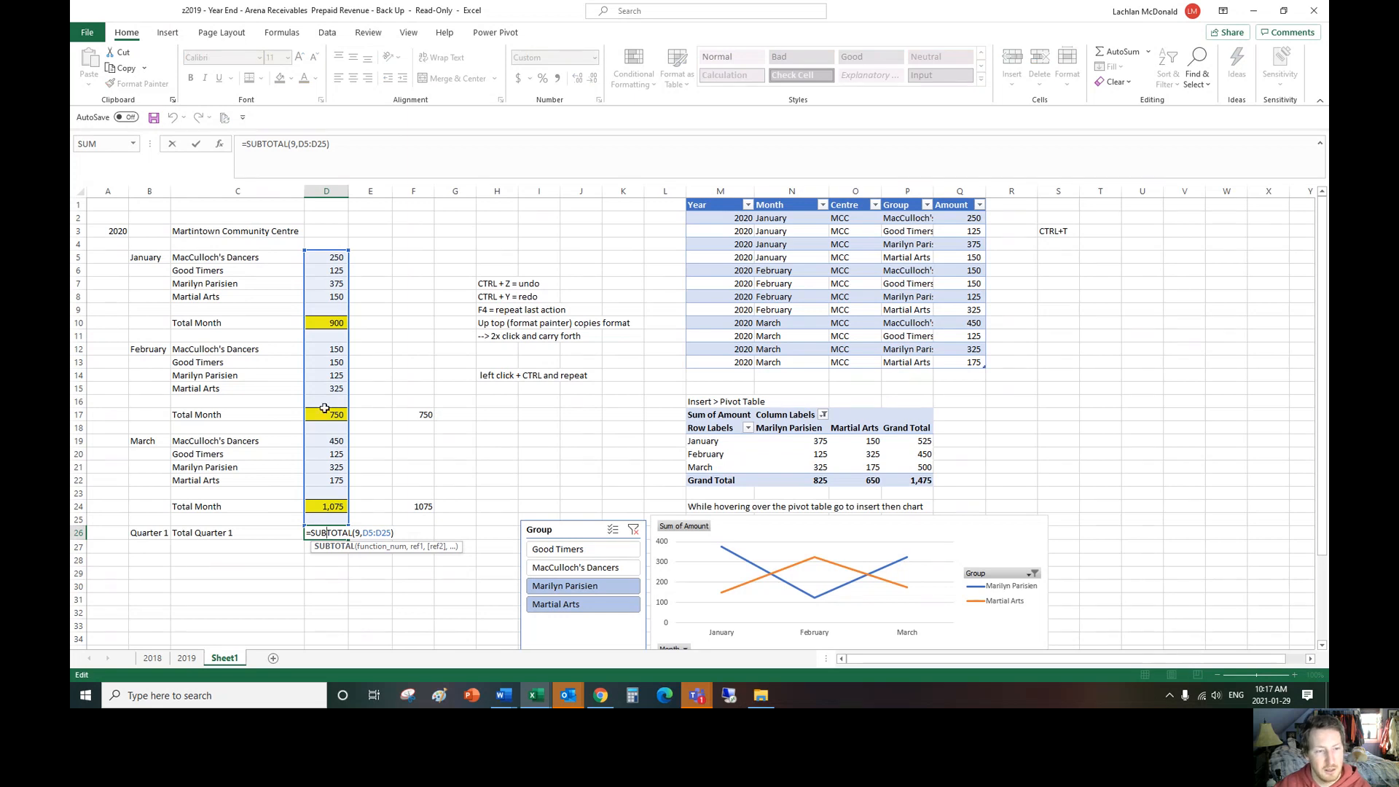
key(Return)
Step: Compare the monthly totals in D10, D17 and D24 with the range covered by the Quarter 1 formula in D26
click(342, 323)
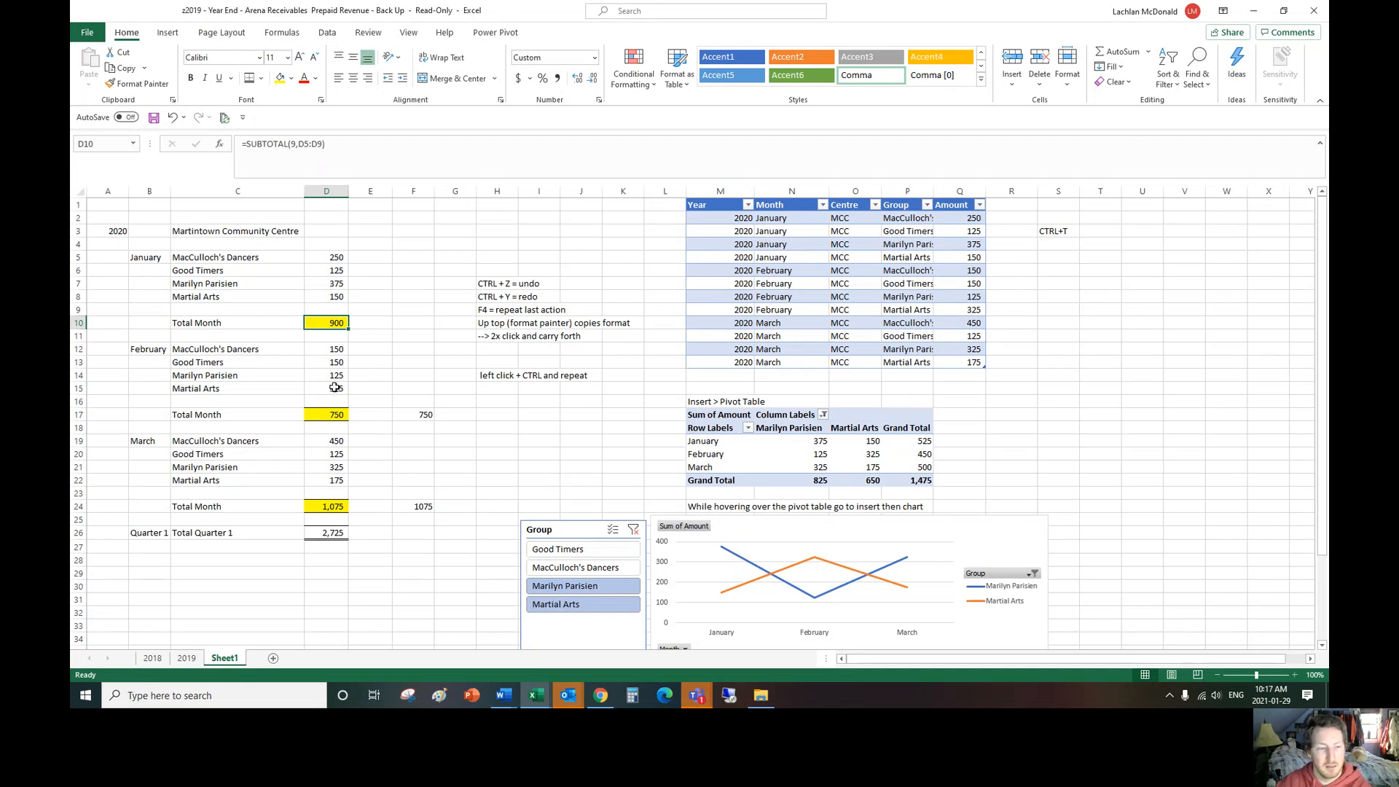
click(339, 413)
ctrl+click(334, 325)
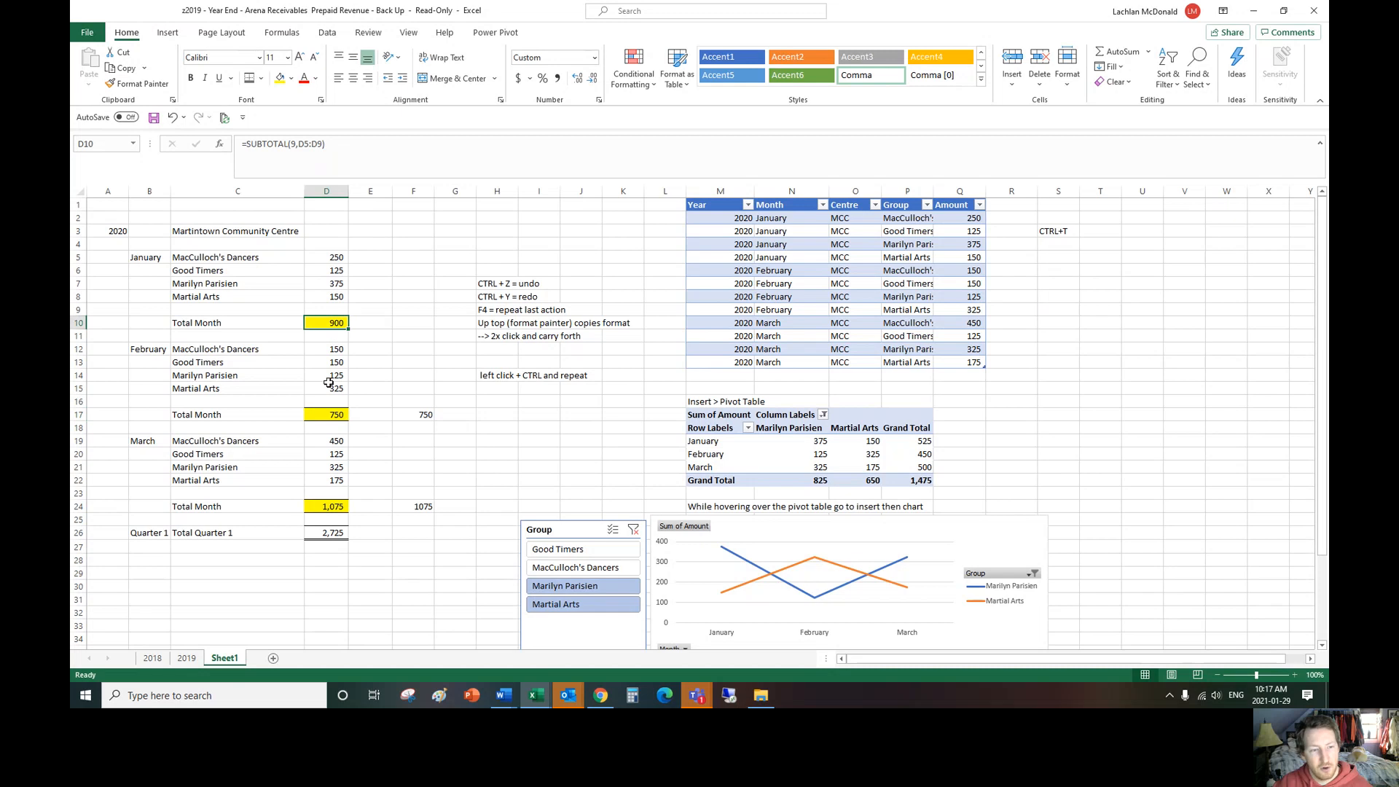
ctrl+click(332, 503)
click(381, 502)
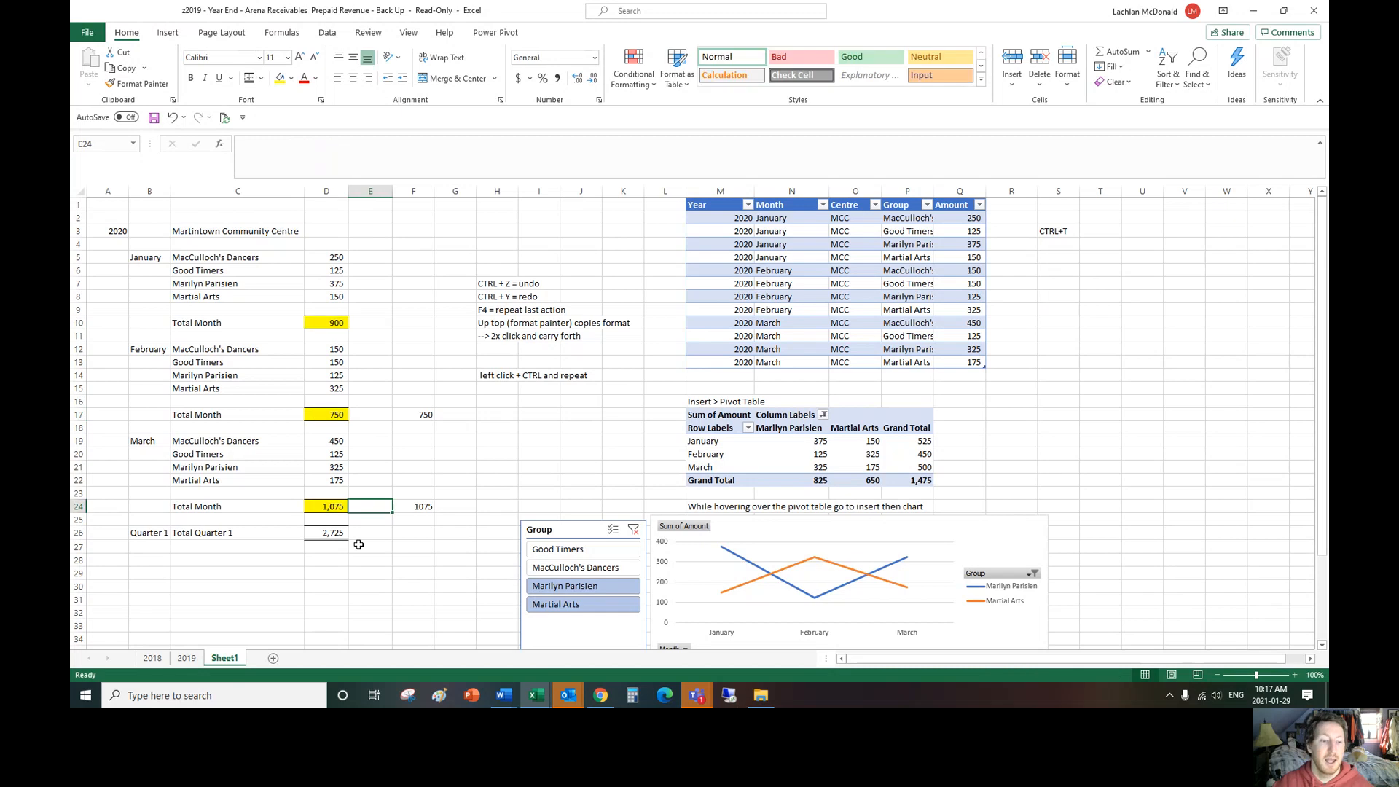
double_click(334, 535)
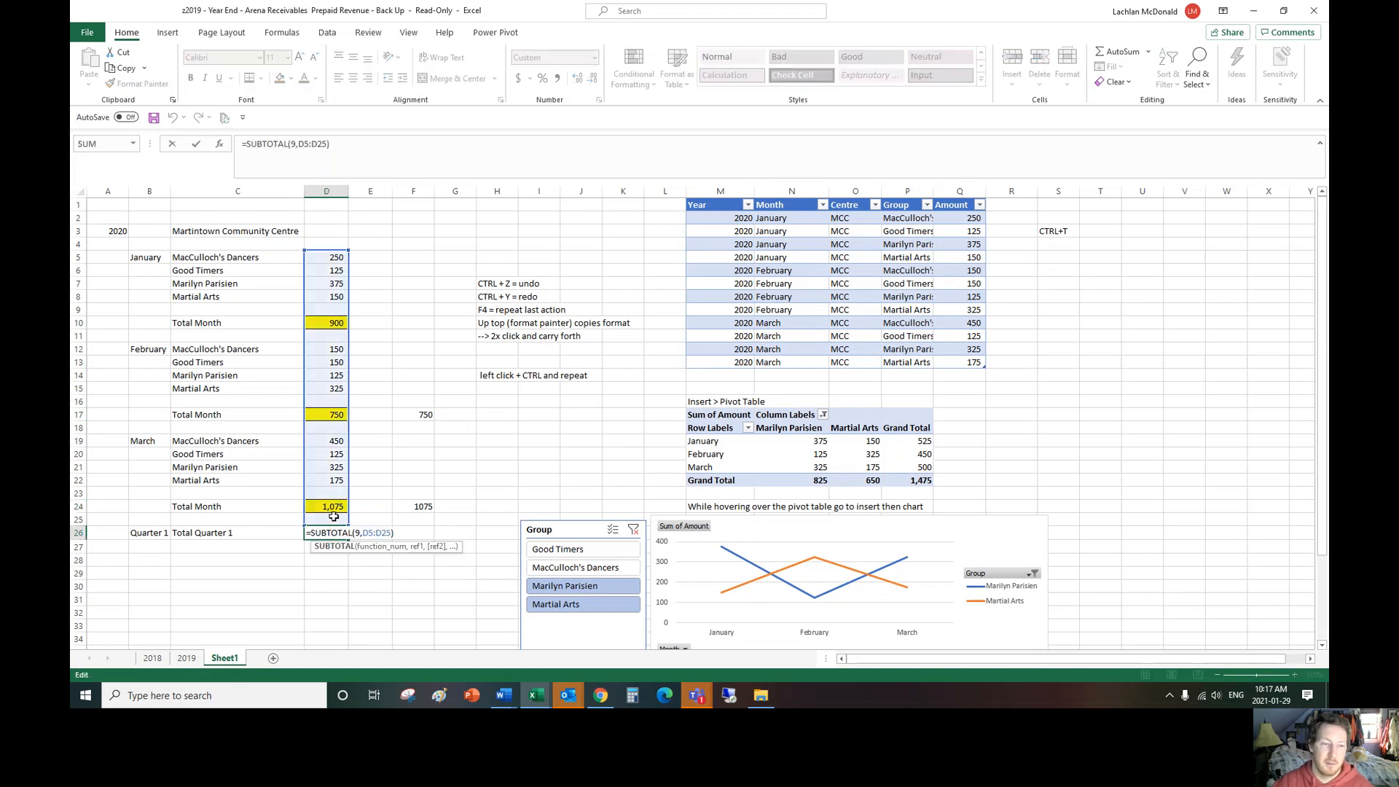
key(Return)
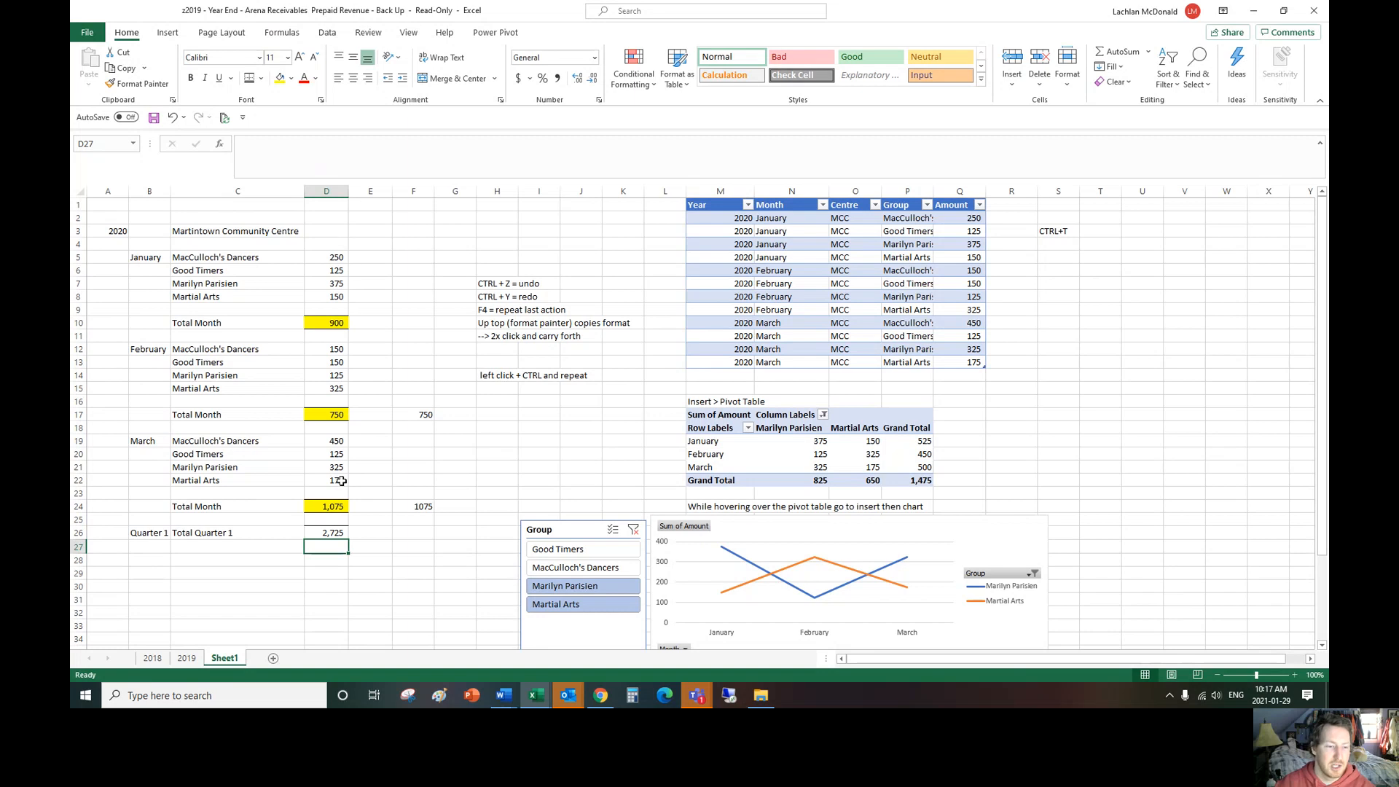
click(334, 507)
click(334, 533)
click(382, 537)
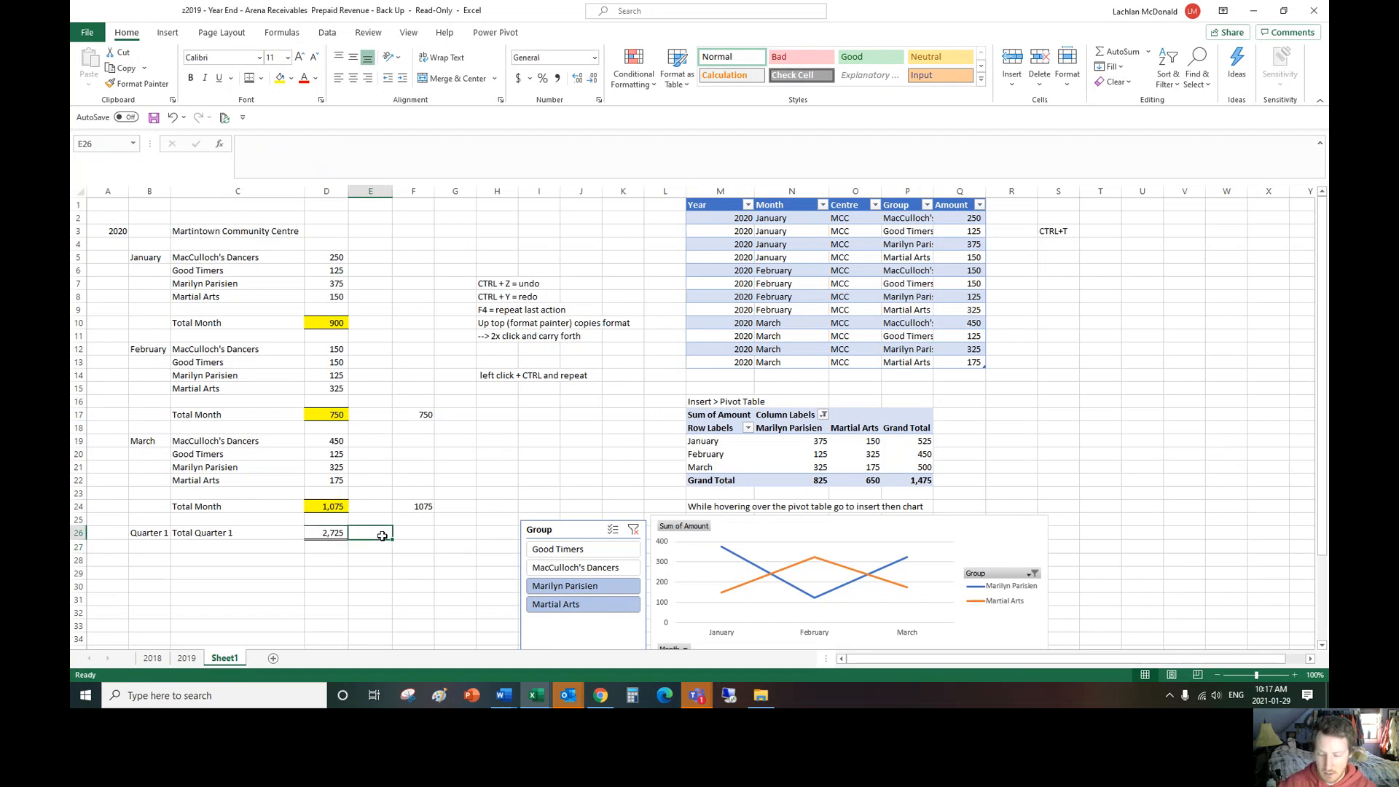
text(+)
click(339, 508)
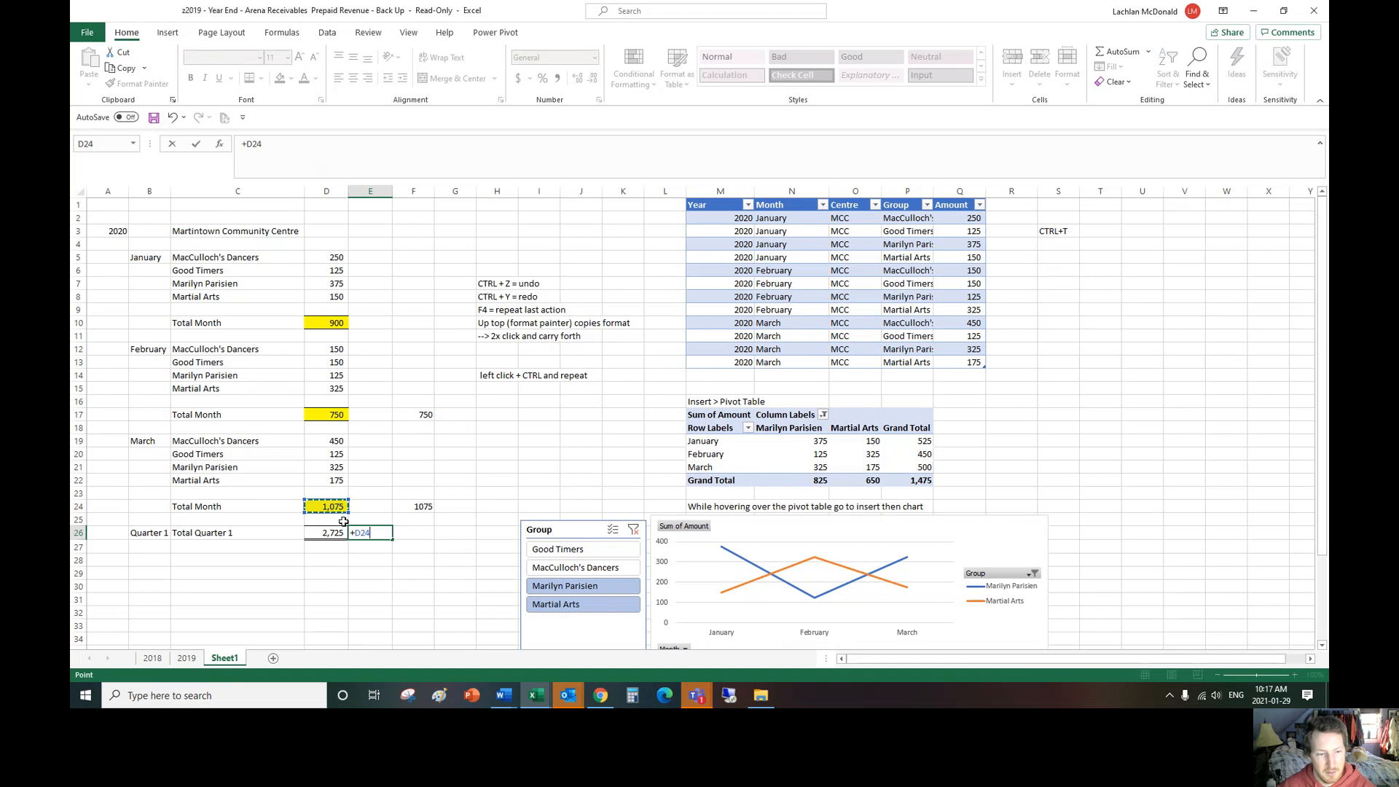
key(BackSpace)
key(BackSpace)
key(BackSpace)
key(BackSpace)
key(Return)
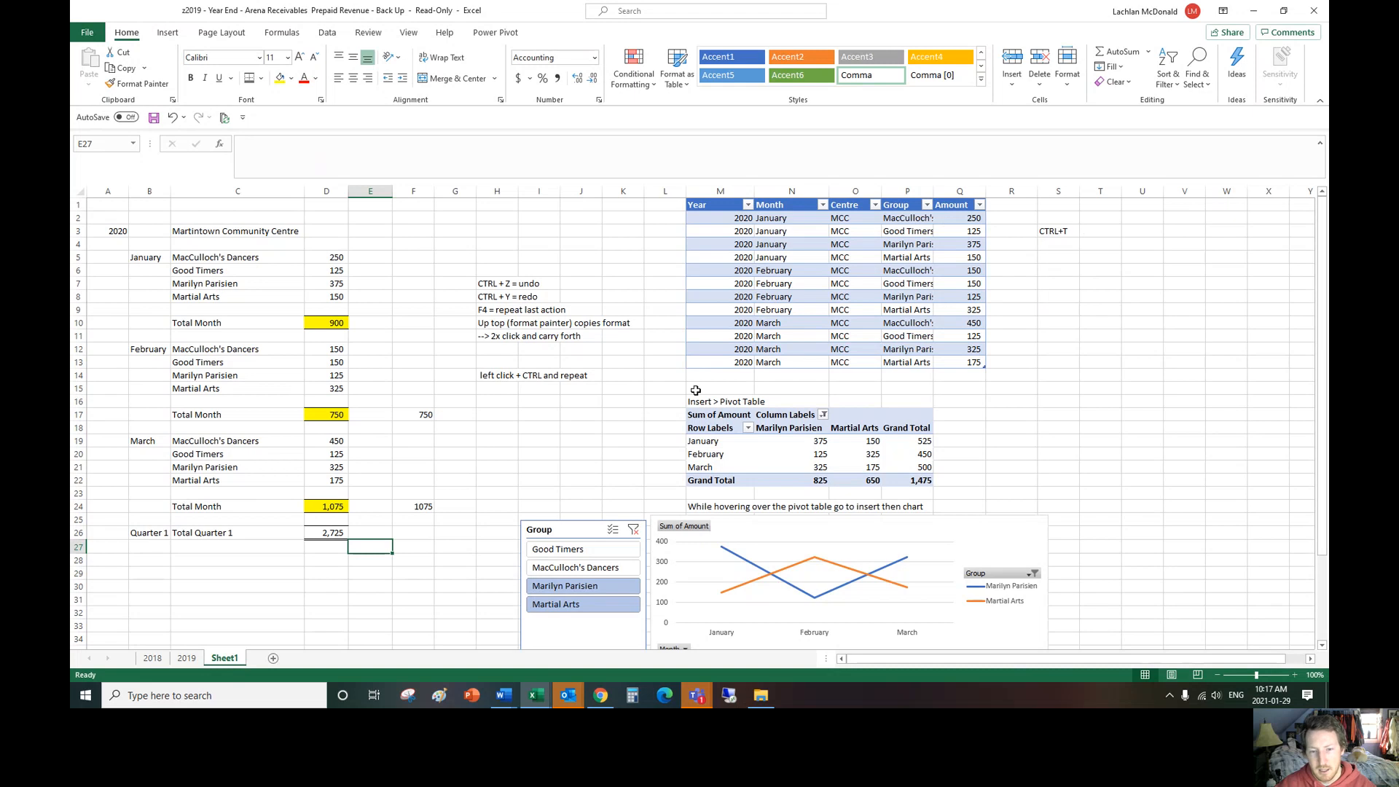
Step: Select the PivotChart and show its analysis commands, including the one for inserting a slicer
scroll(776, 470, down, 1)
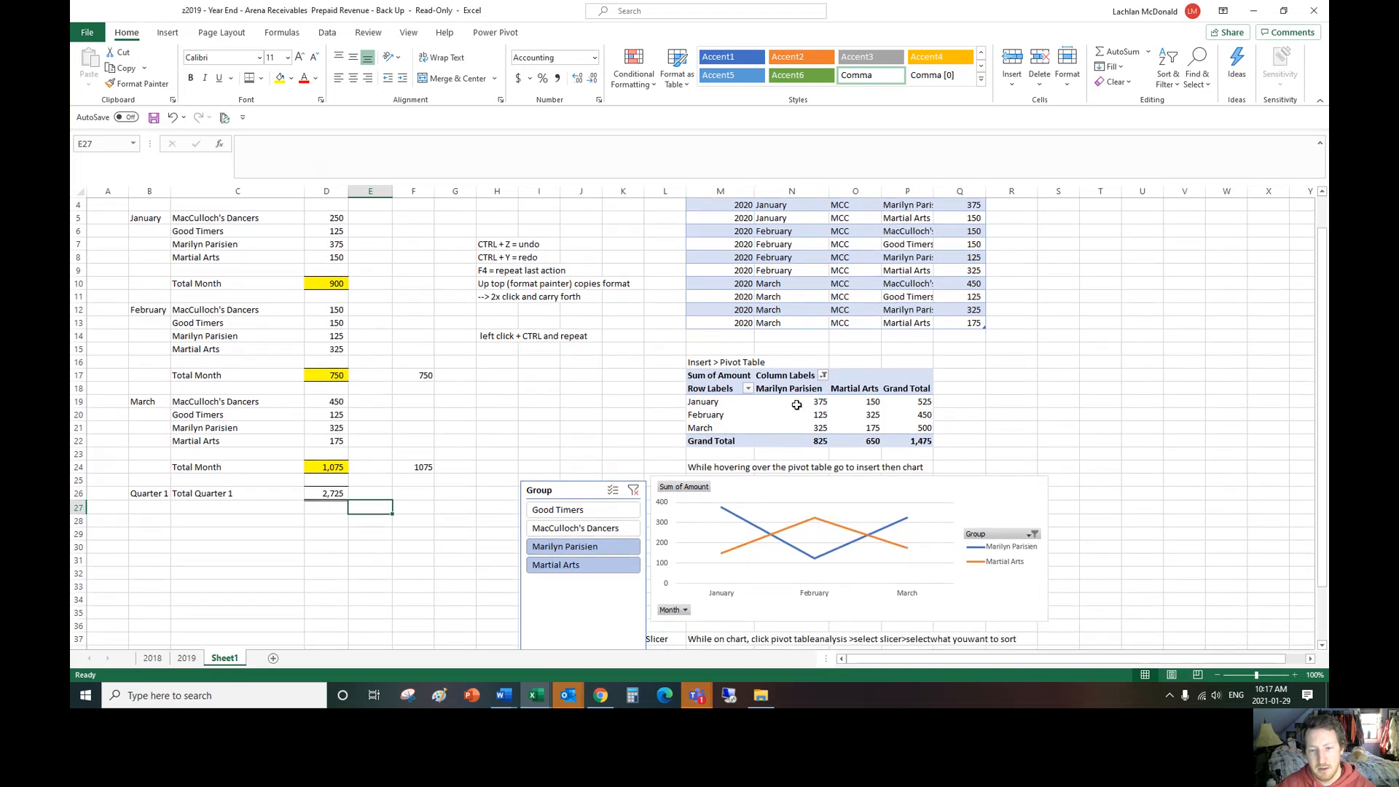
scroll(808, 465, down, 2)
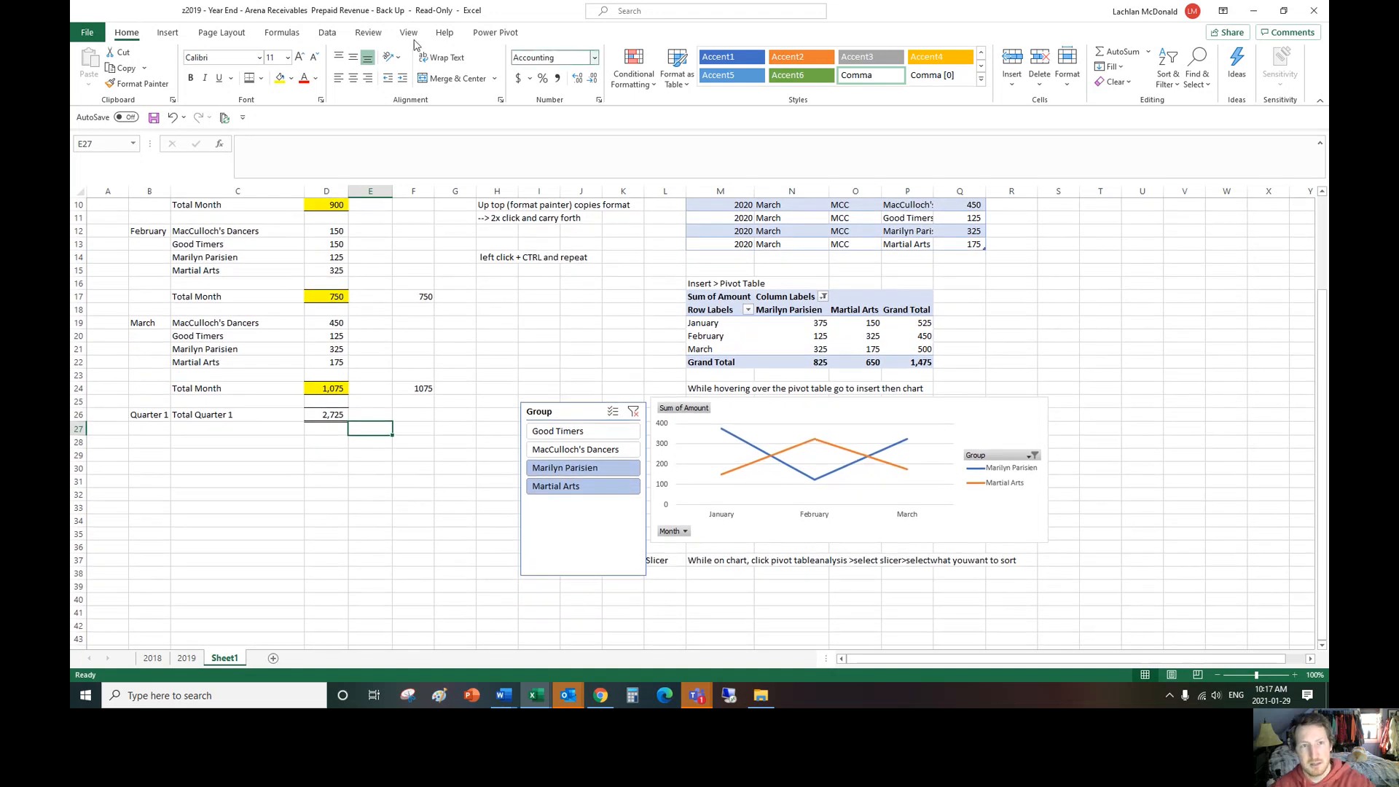
click(752, 414)
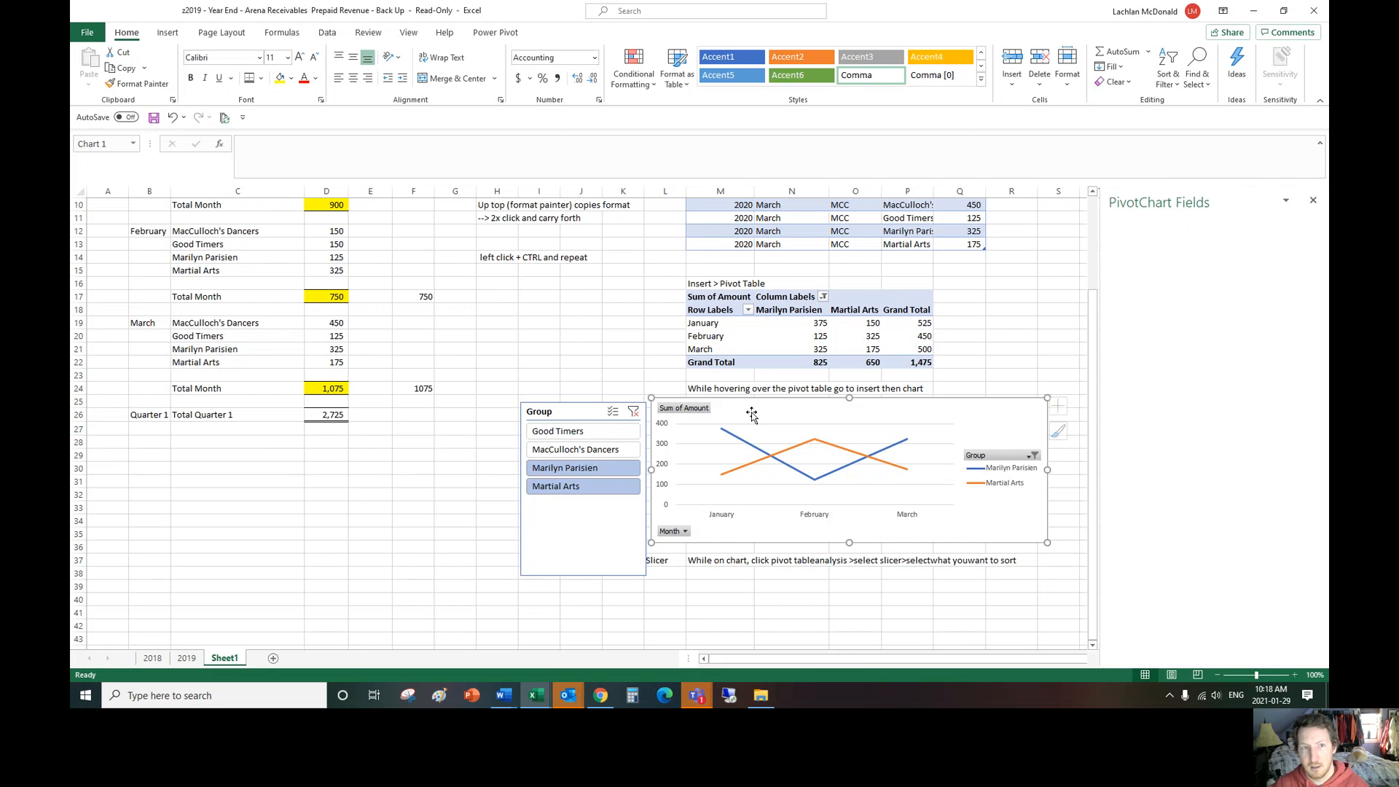
click(575, 33)
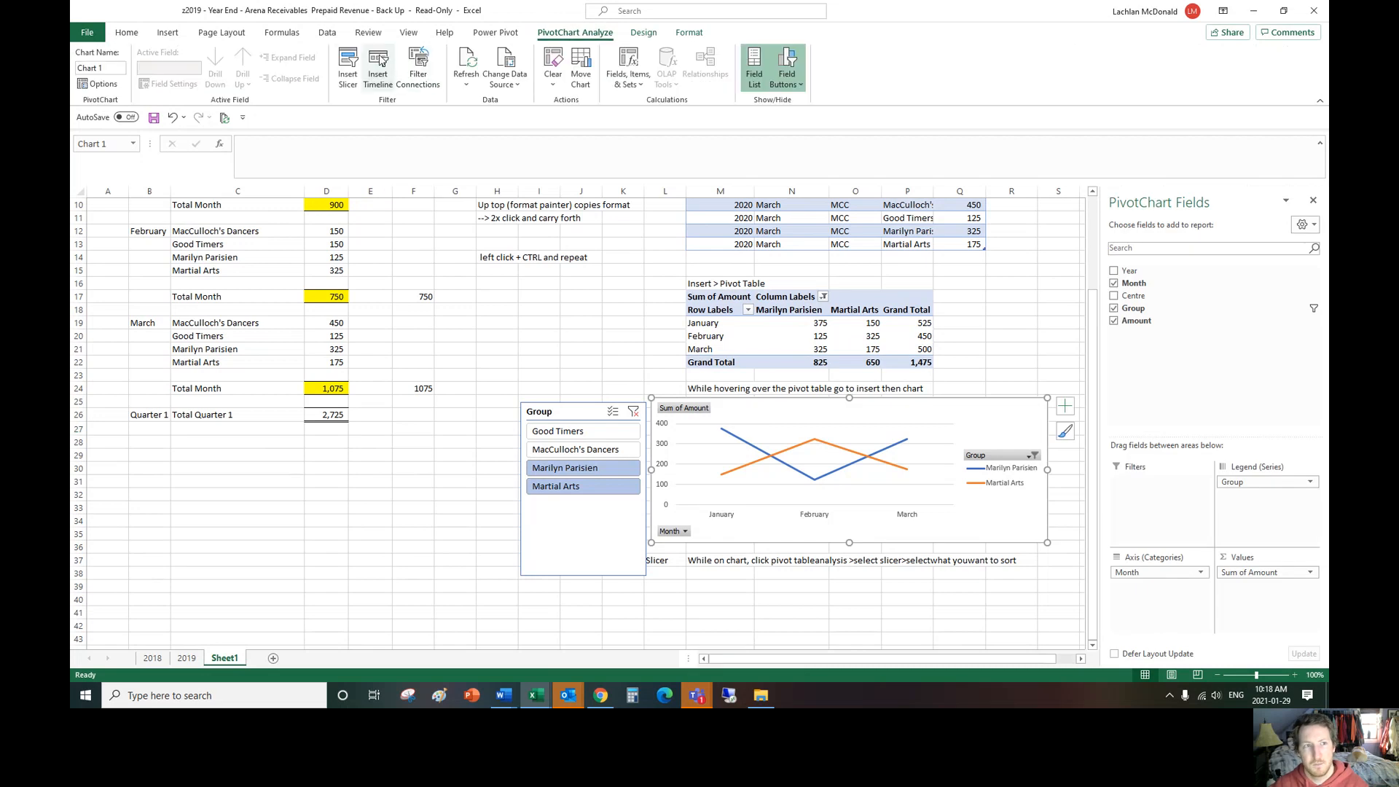
Step: Insert a Month slicer for the PivotChart and place it beside the Group slicer, clear of the chart
click(347, 75)
click(475, 231)
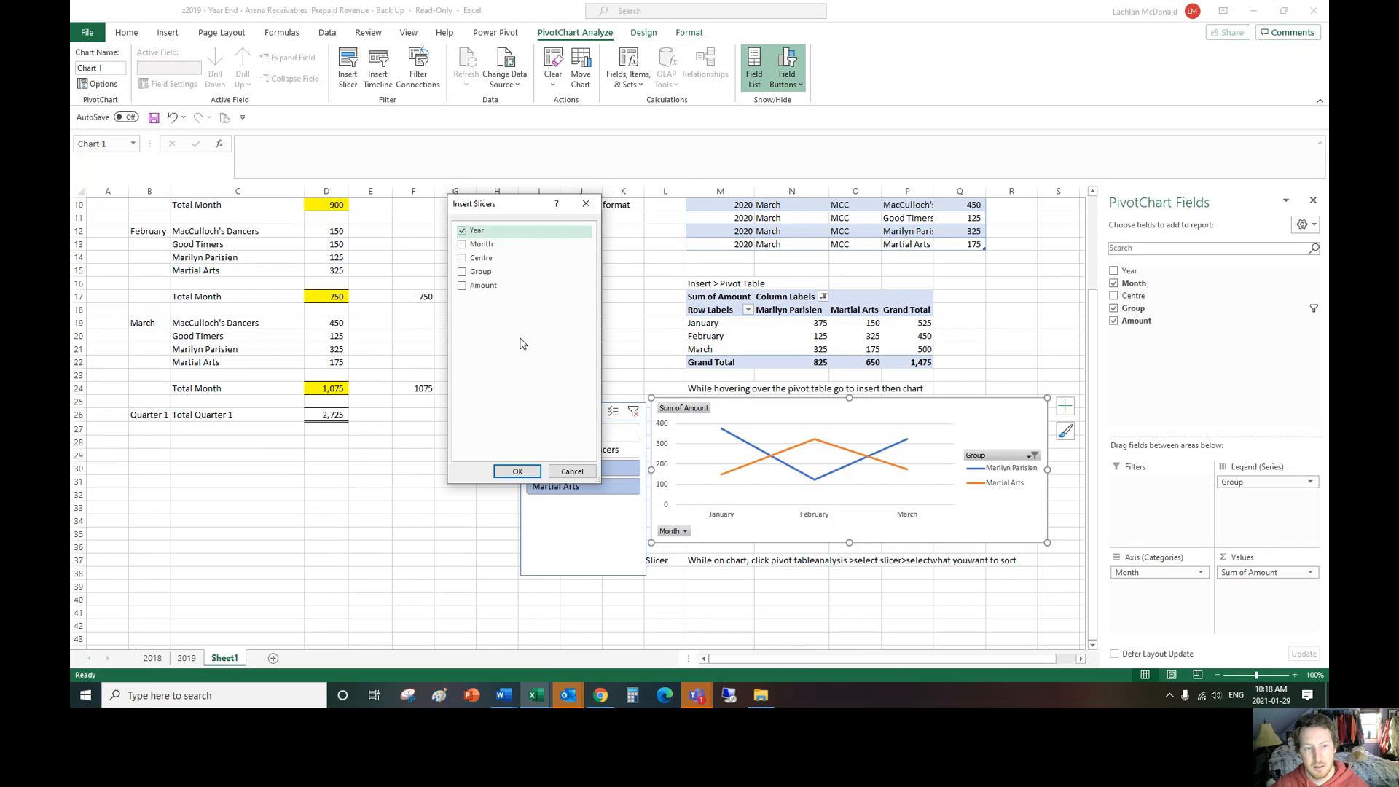
click(467, 244)
click(531, 470)
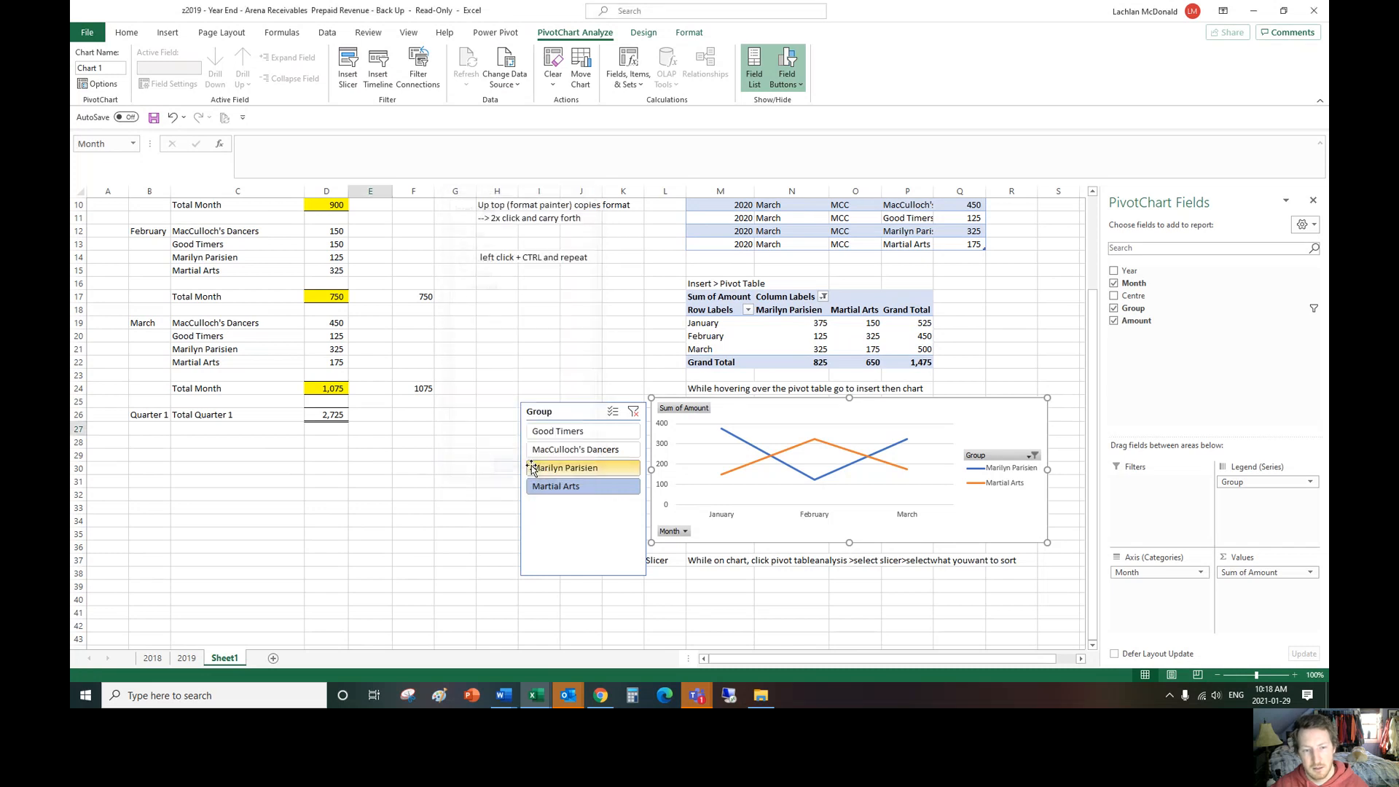
drag(549, 350, 413, 429)
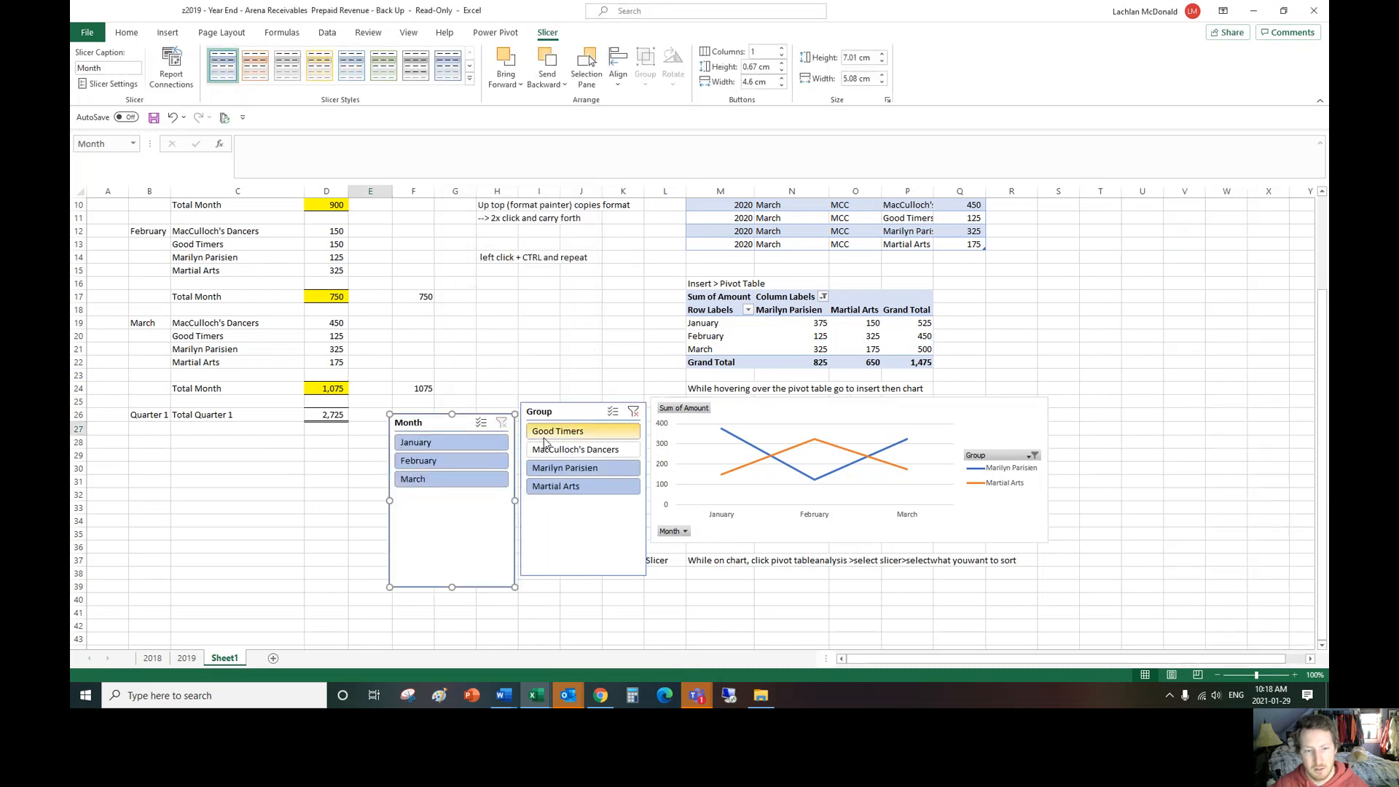
Step: Filter the PivotTable and chart to the Good Timers group and show January, February and March one at a time
click(544, 435)
click(460, 442)
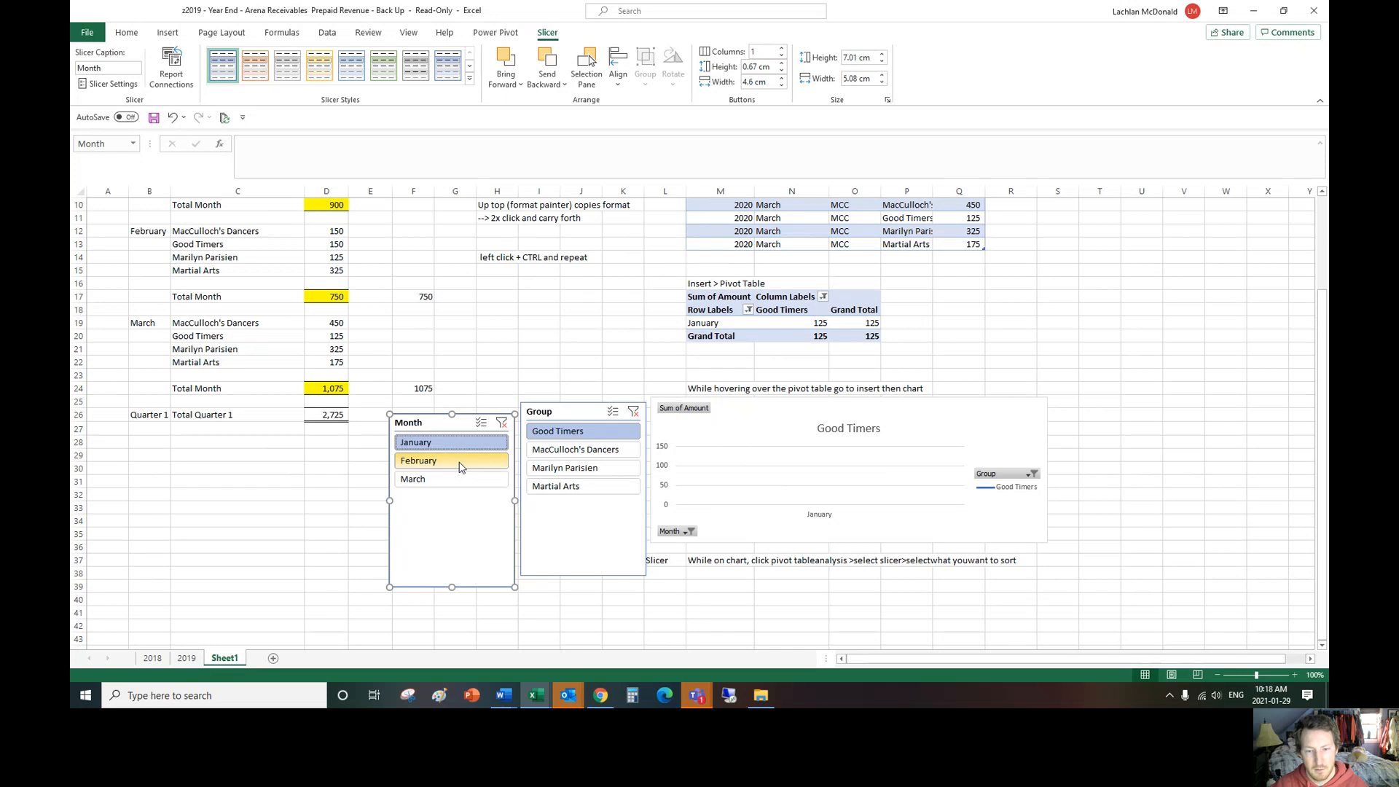
click(460, 467)
click(465, 477)
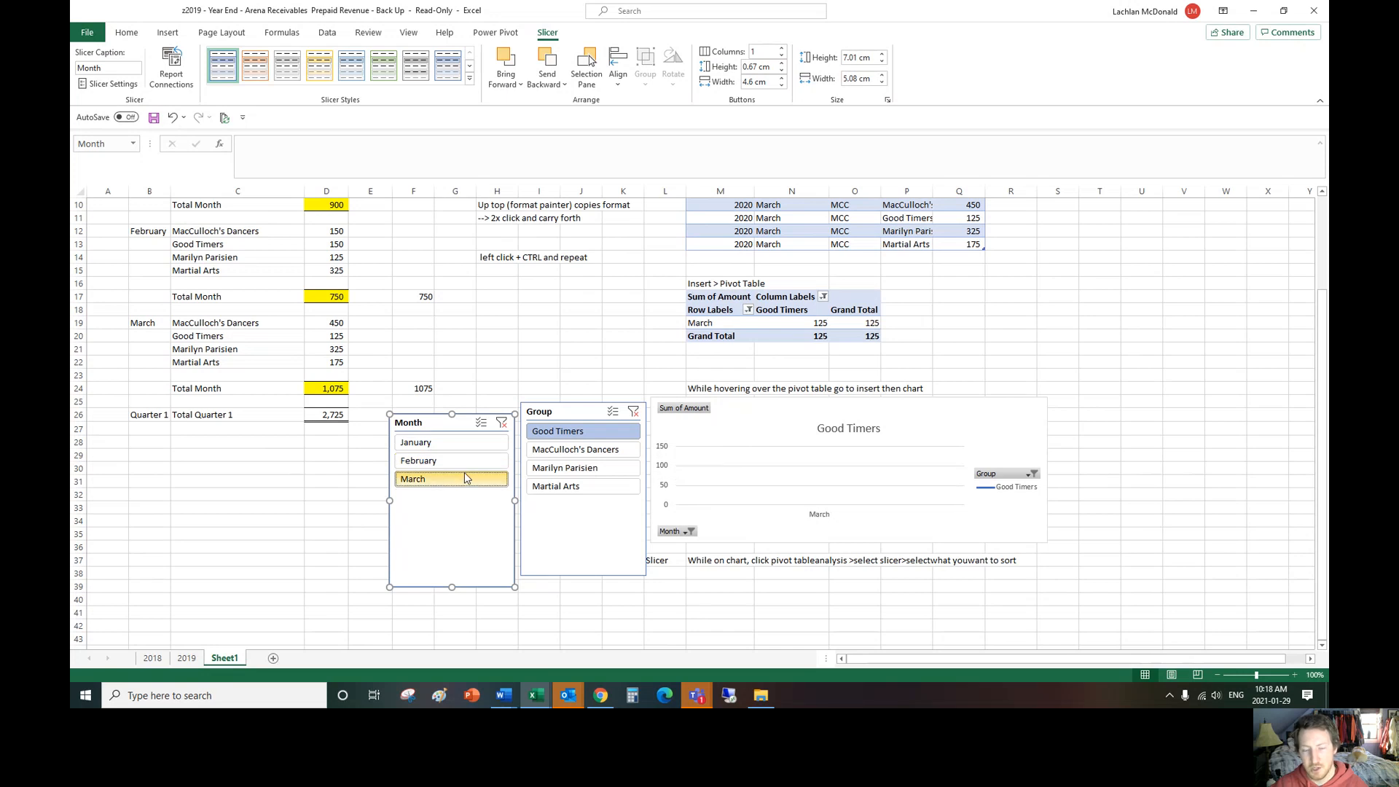
Step: Try month ranges January–February, February–March and all three in the Month slicer, finishing with January alone
click(465, 467)
click(467, 443)
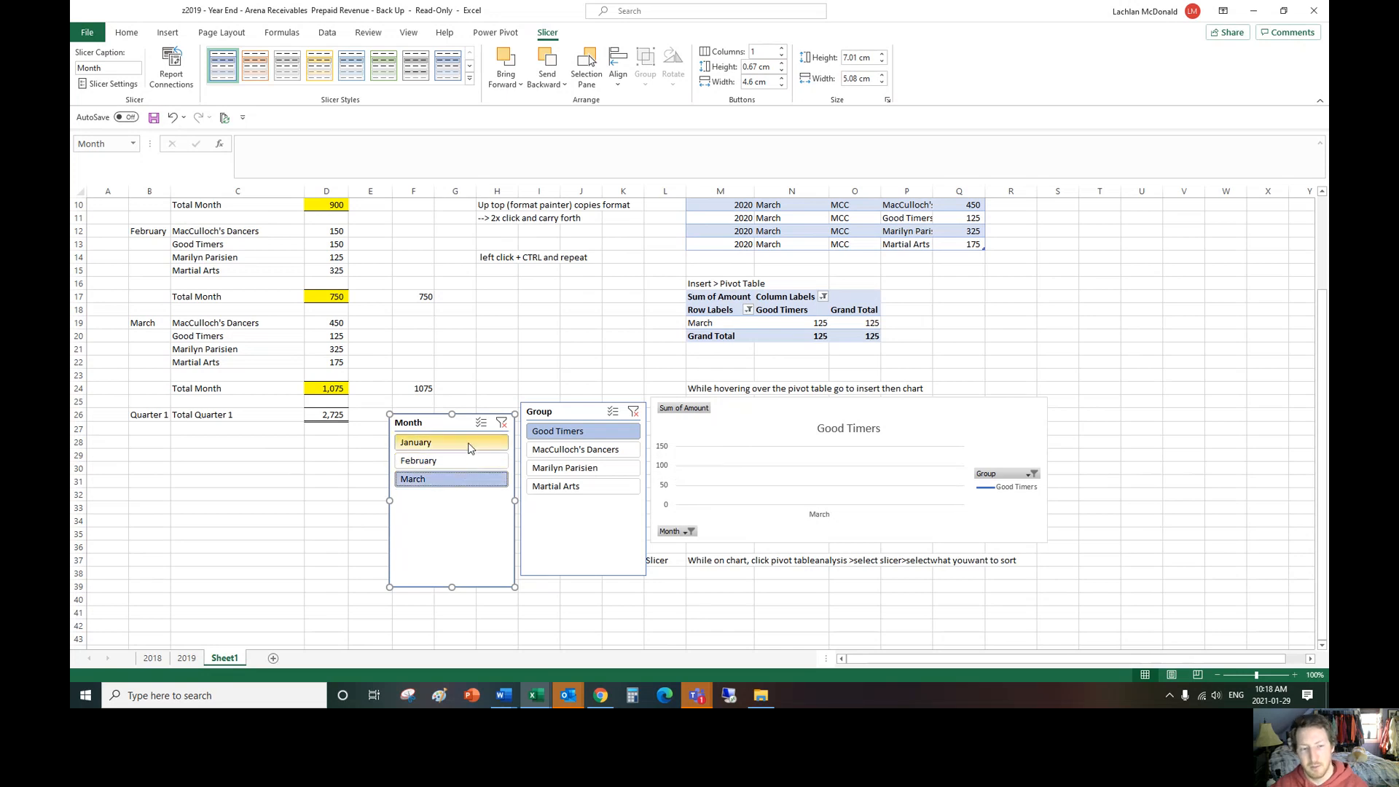
ctrl+click(469, 462)
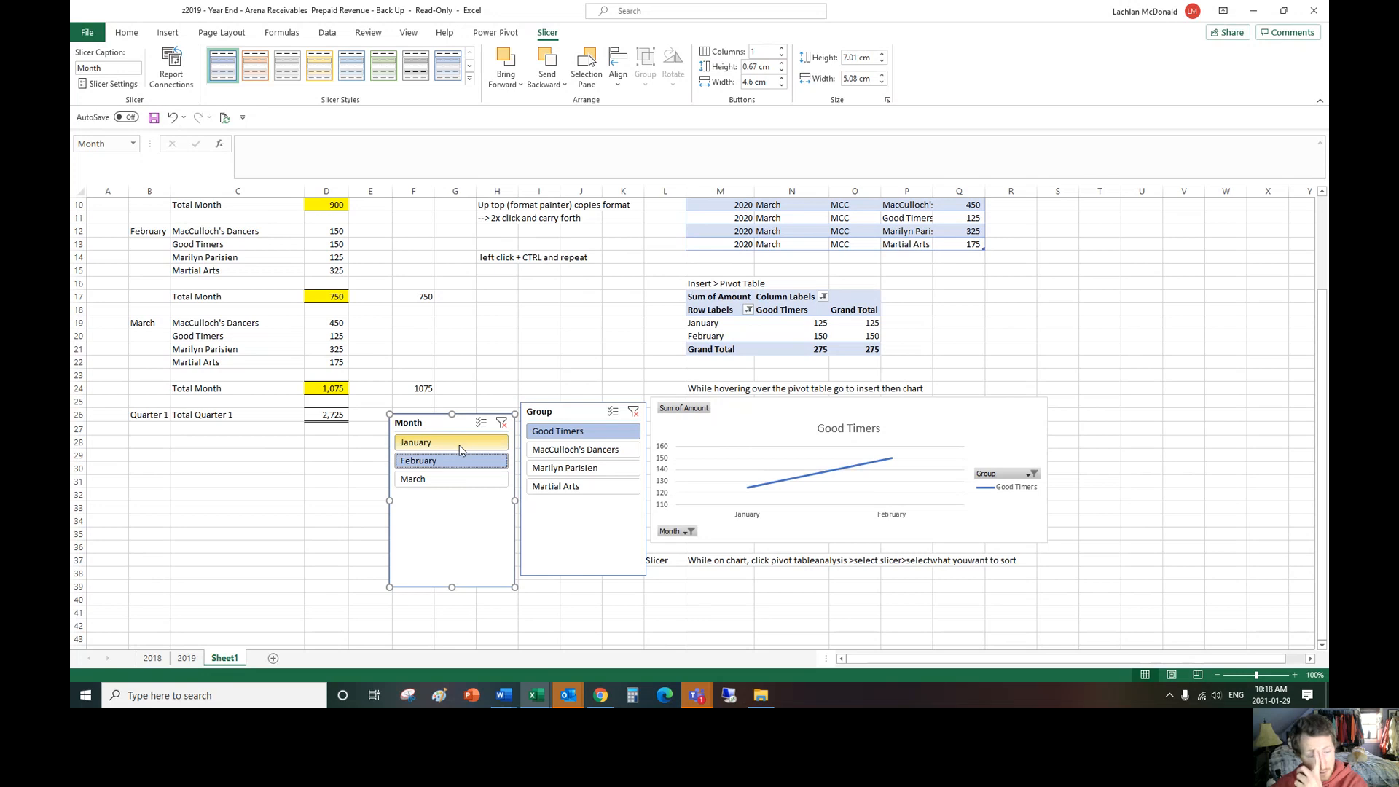
ctrl+click(459, 445)
ctrl+click(456, 475)
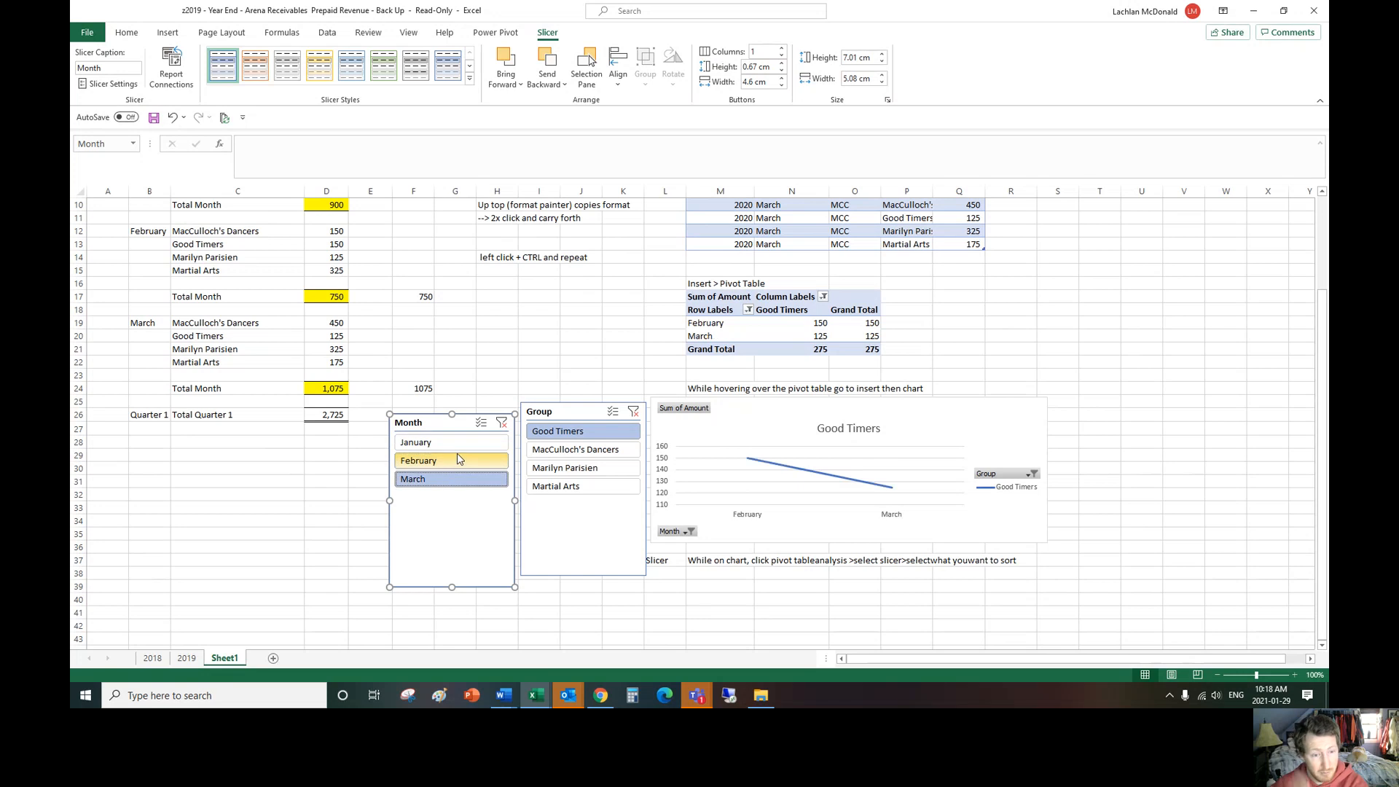
drag(458, 444, 460, 484)
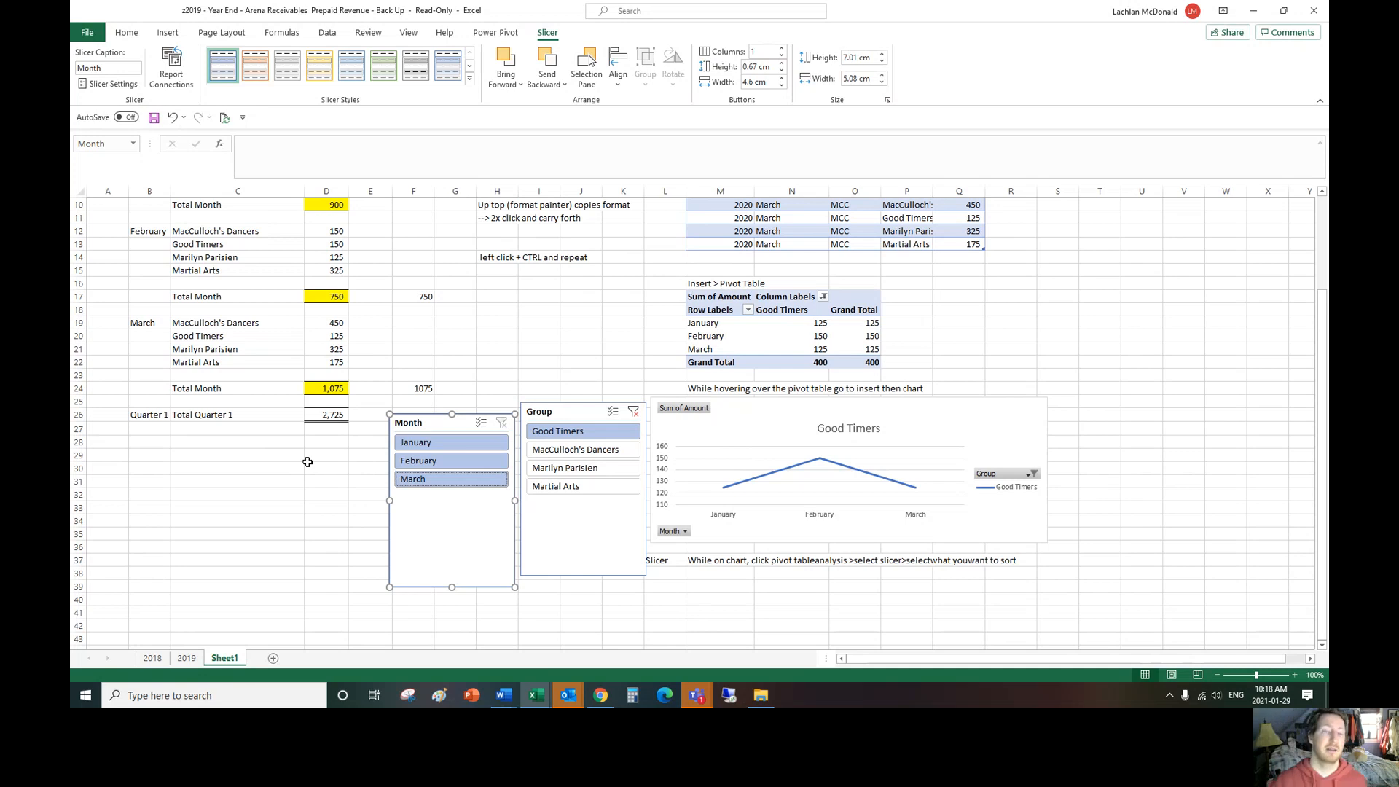
click(452, 442)
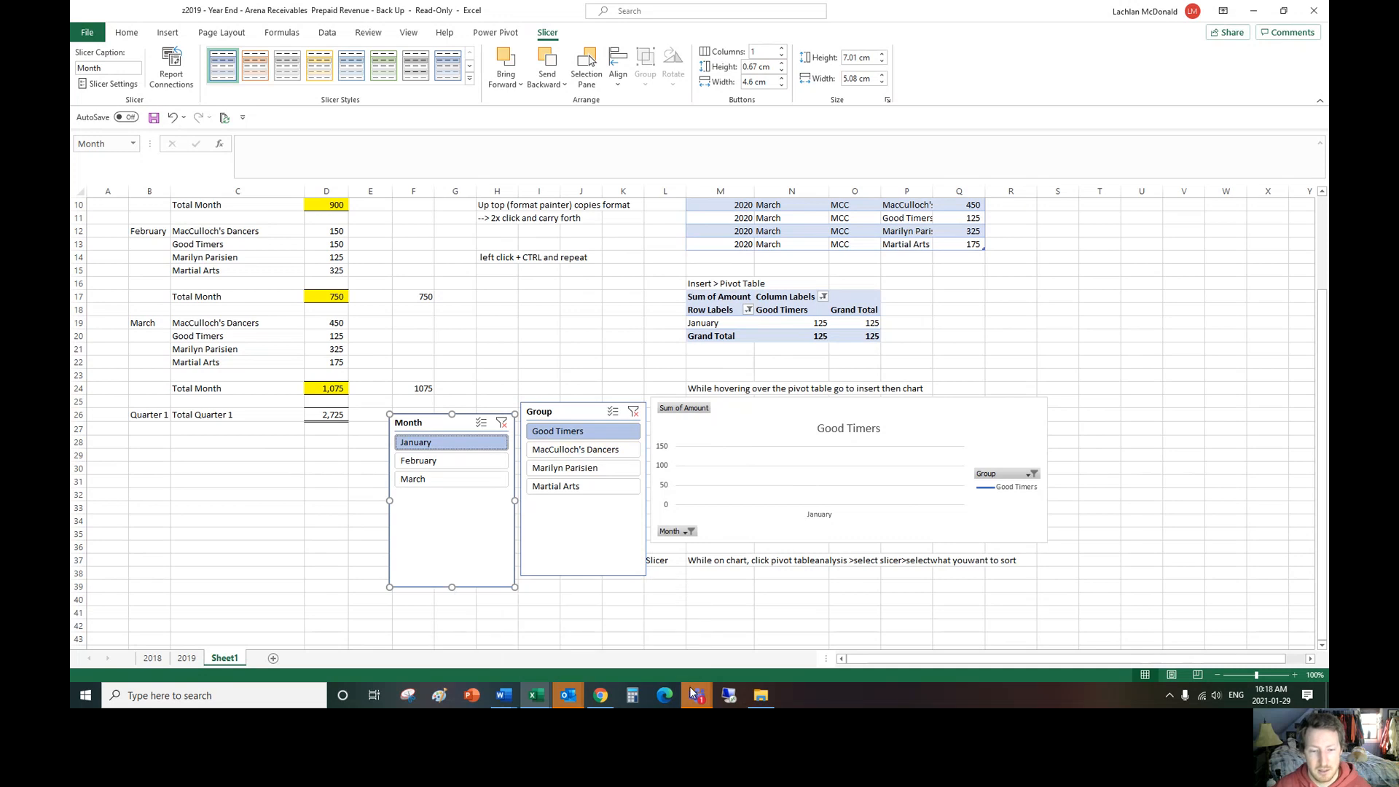
Step: Switch to the Microsoft Teams meeting window and open its list of additional meeting actions
mouse_move(693, 692)
click(803, 606)
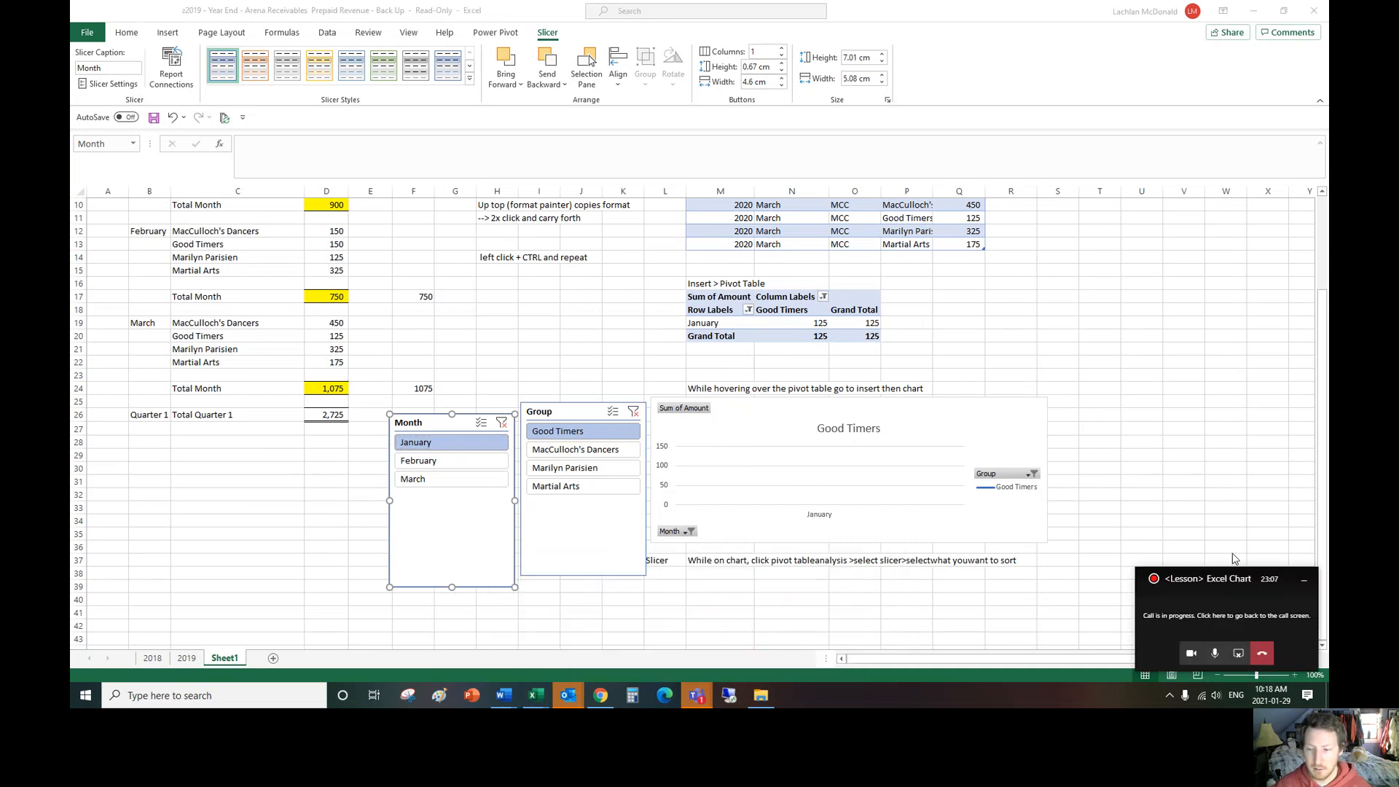
mouse_move(700, 690)
click(715, 620)
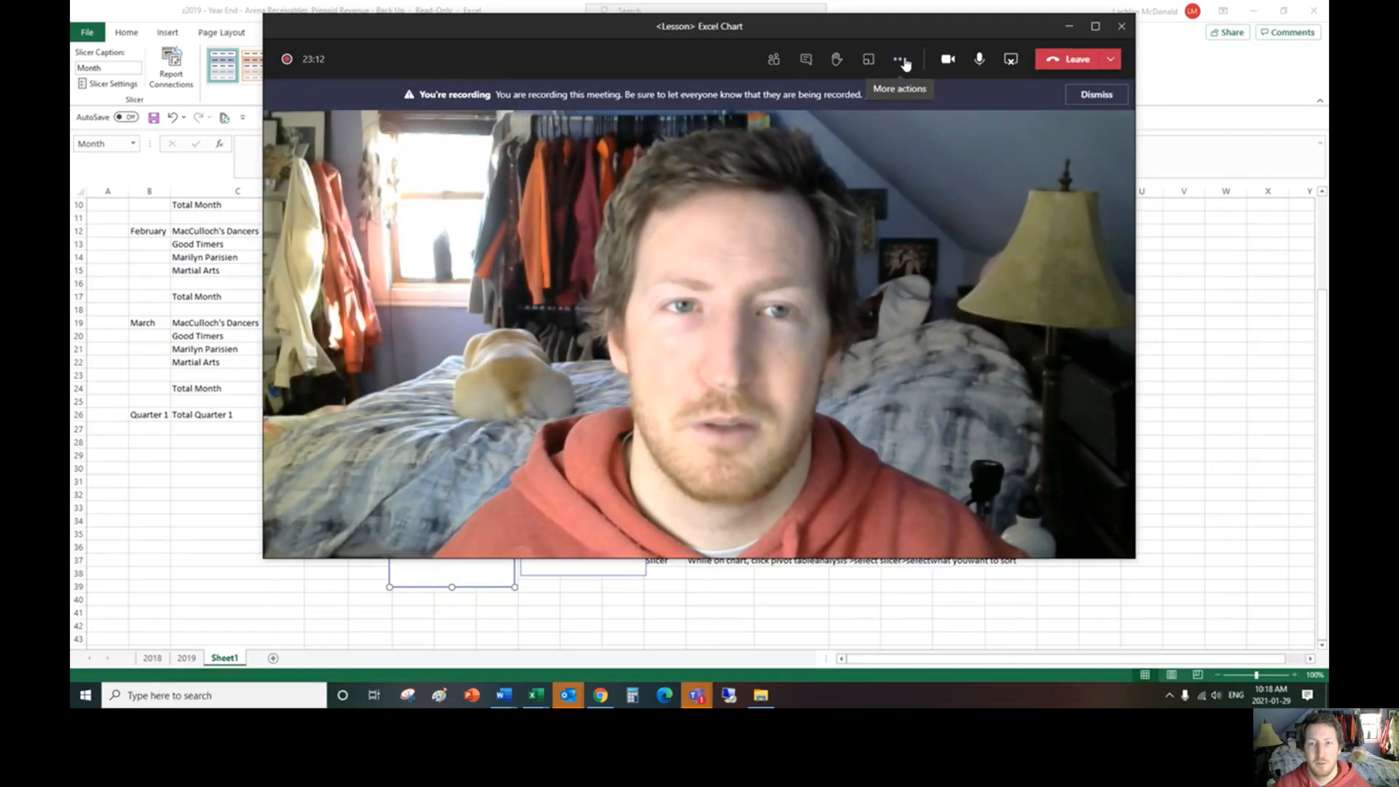
click(901, 59)
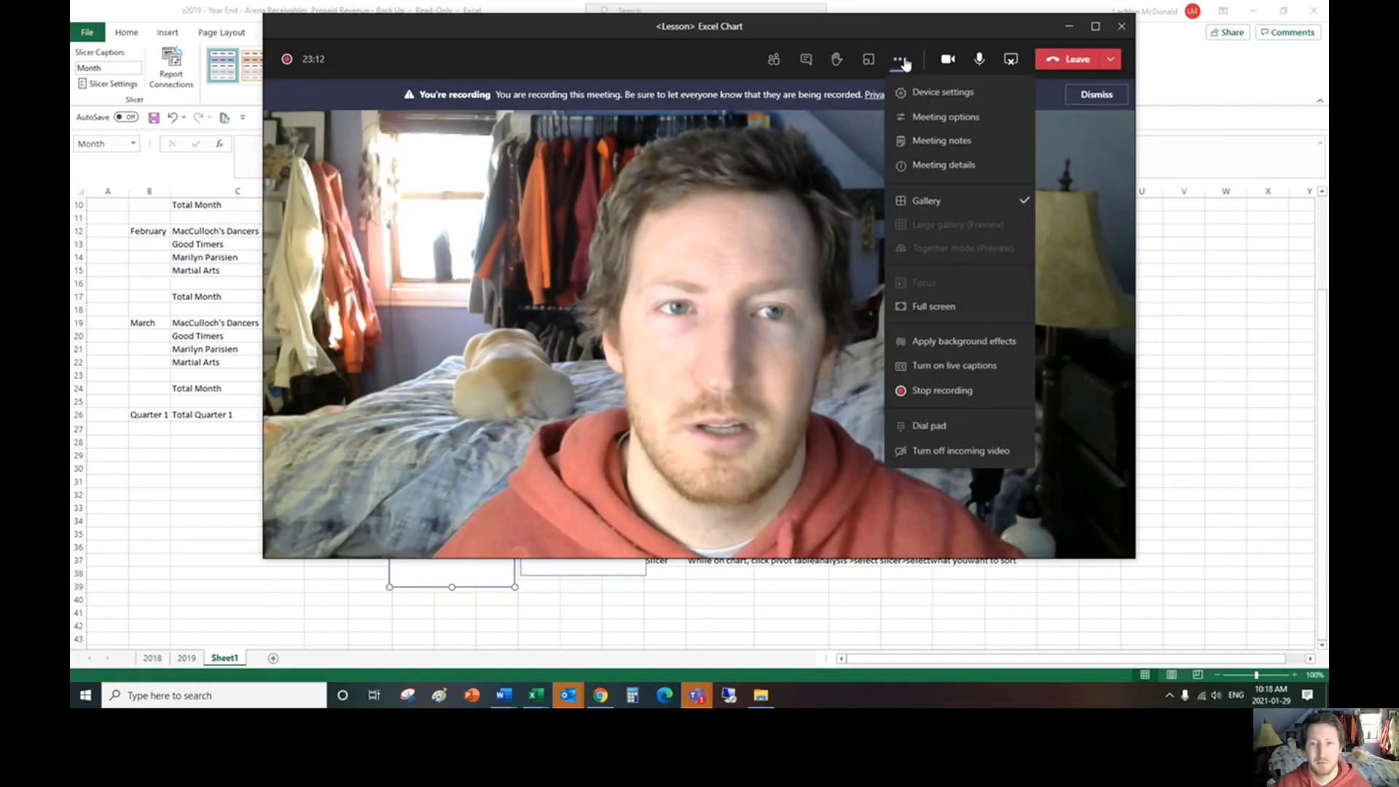